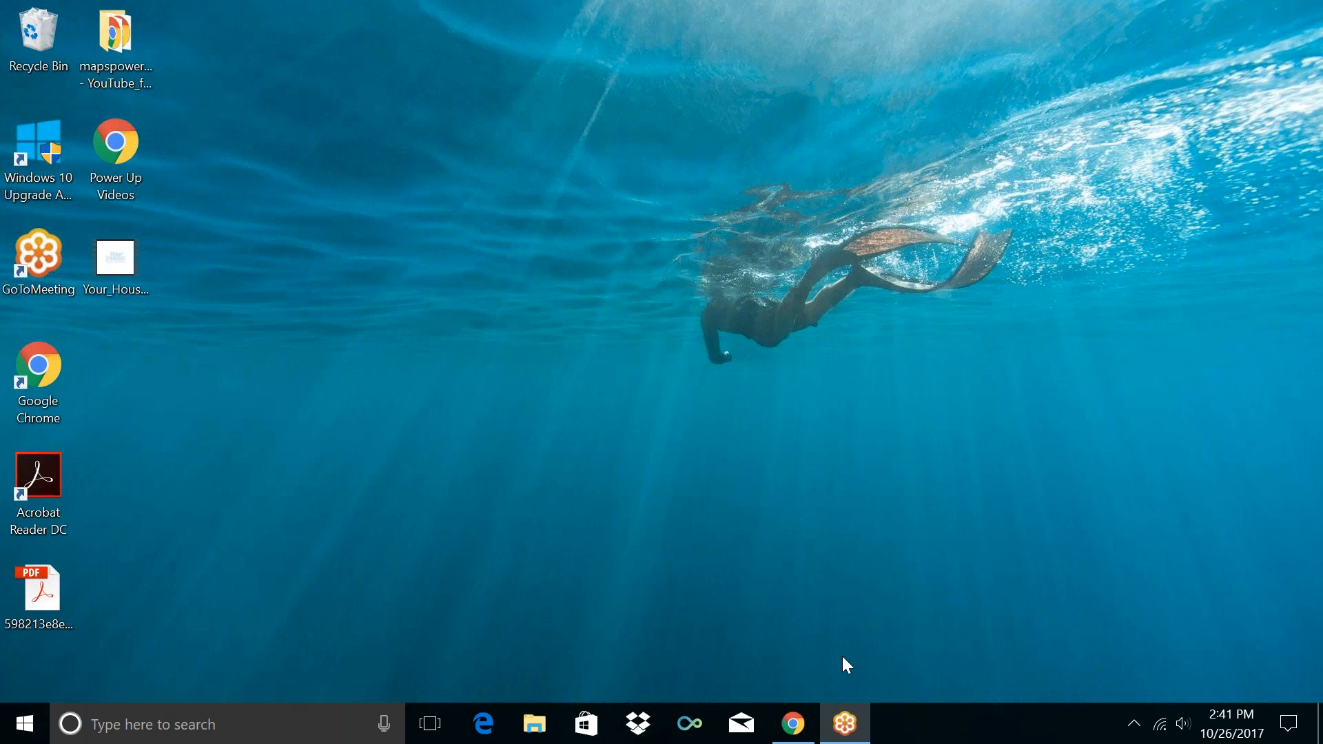
# Sign in to Gmail through 'Use another account' with the work account's e-mail and password
pyautogui.click(802, 732)
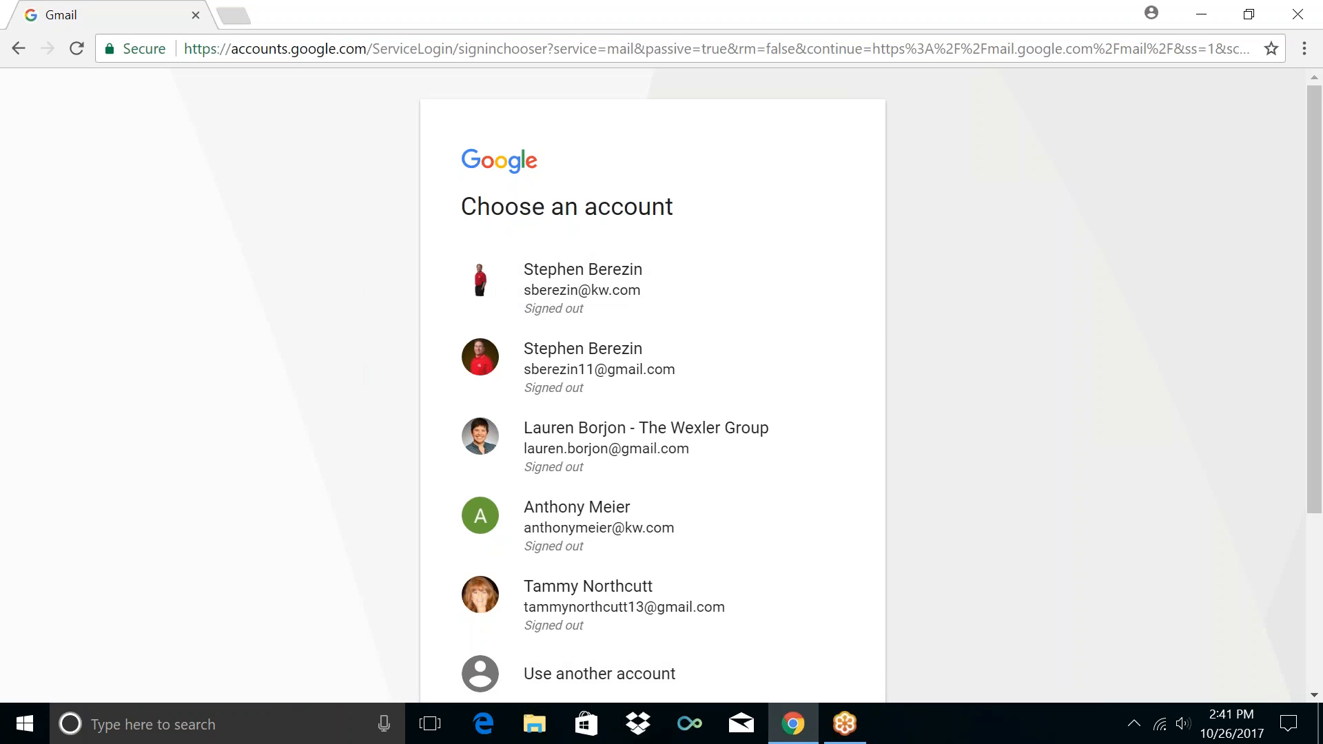
pyautogui.scroll(-4, 652, 365)
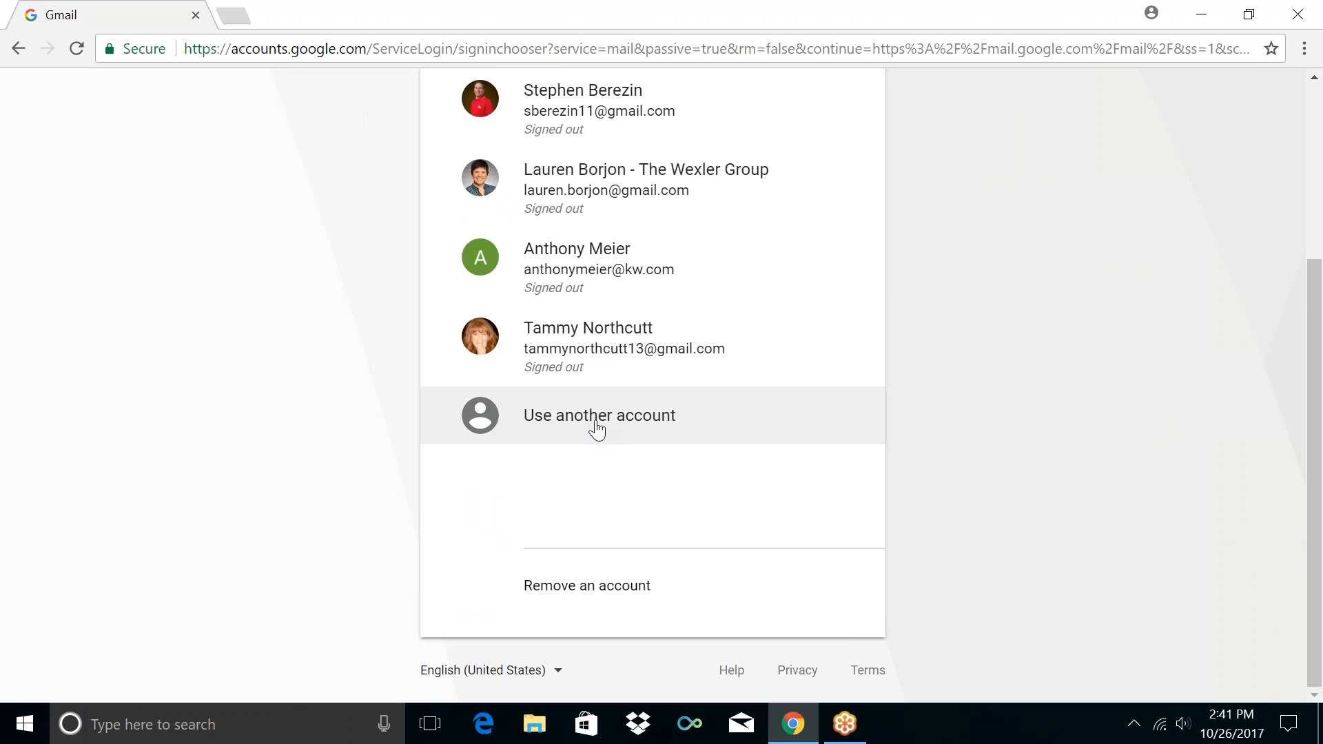
pyautogui.click(597, 430)
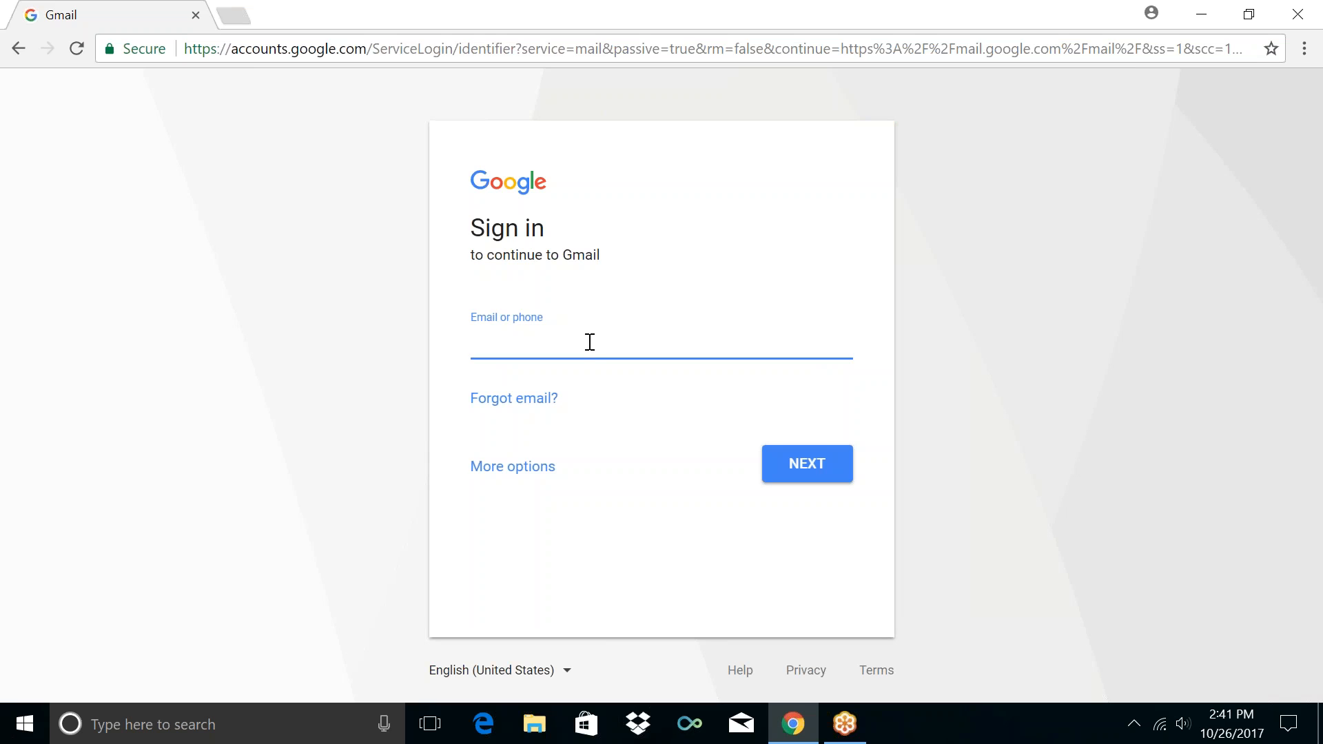
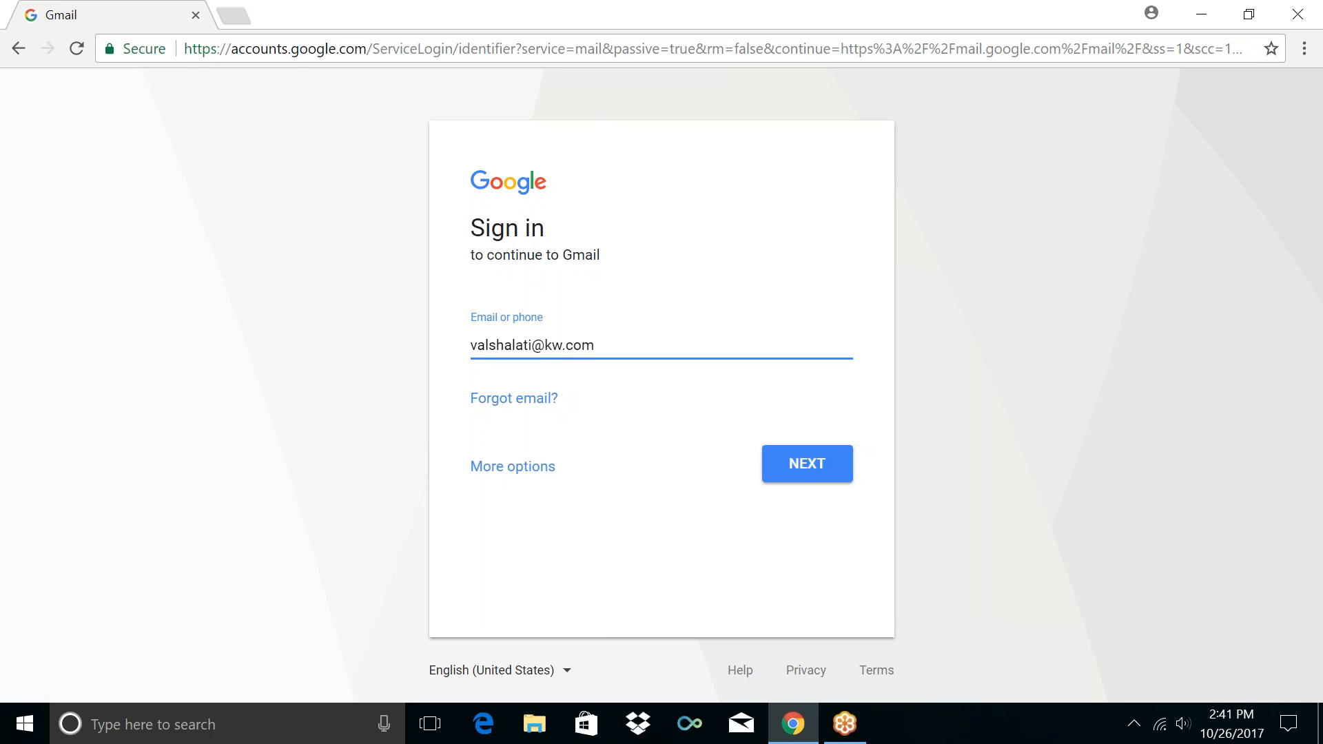
pyautogui.click(804, 477)
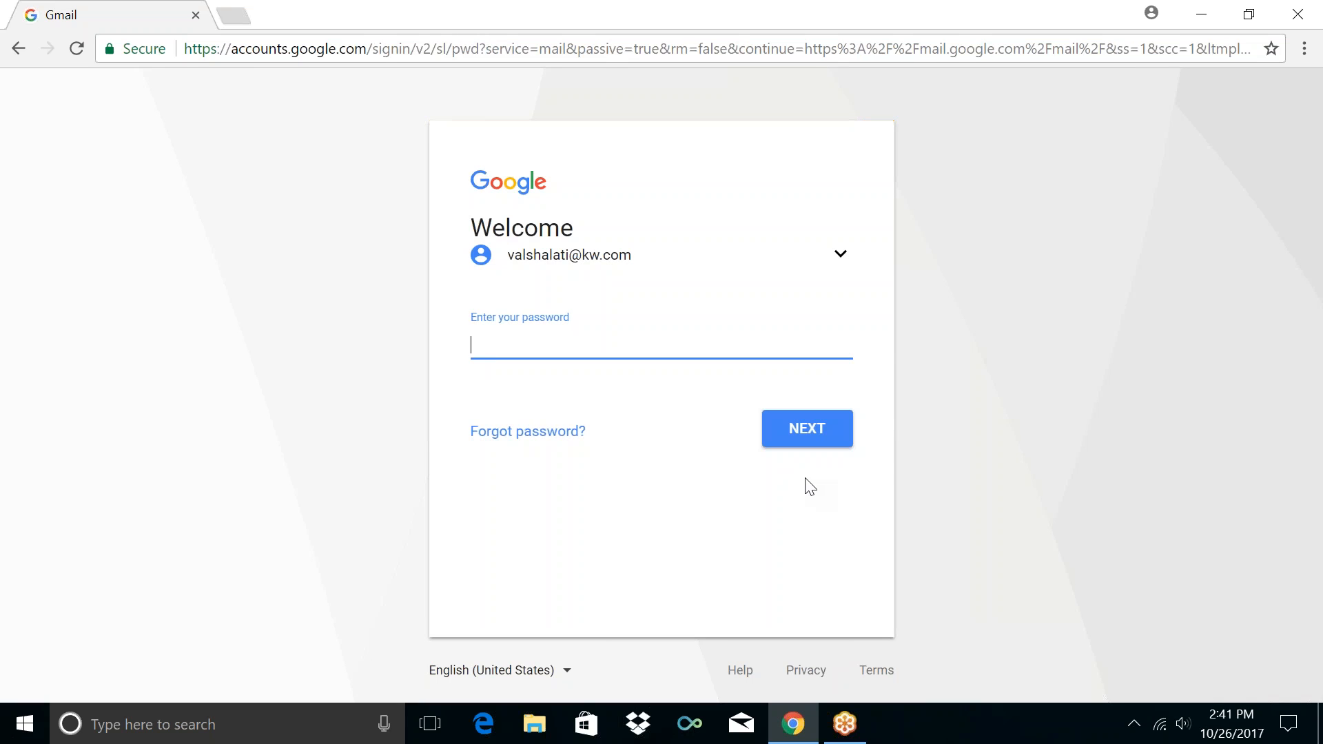
pyautogui.write('••••••••••')
pyautogui.press('Return')
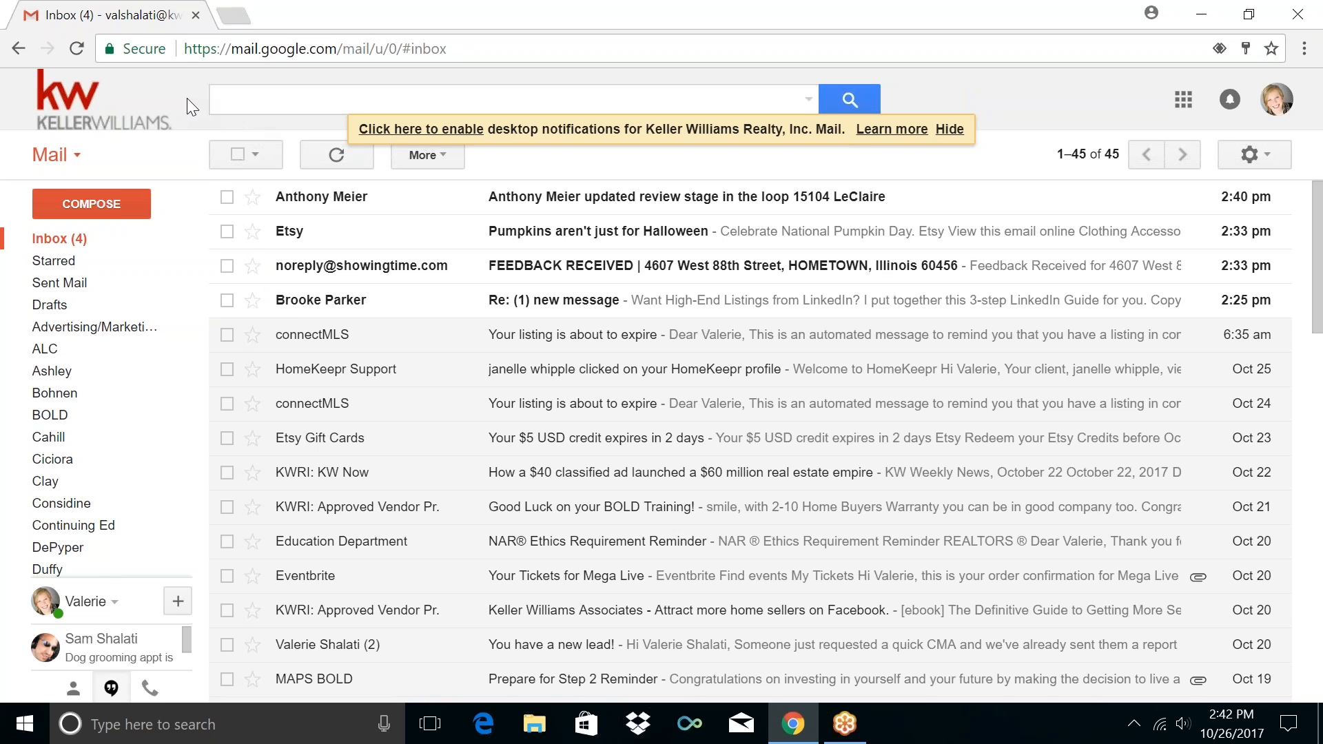
# Launch Google Calendar from the Google apps grid in a new tab
pyautogui.click(1187, 105)
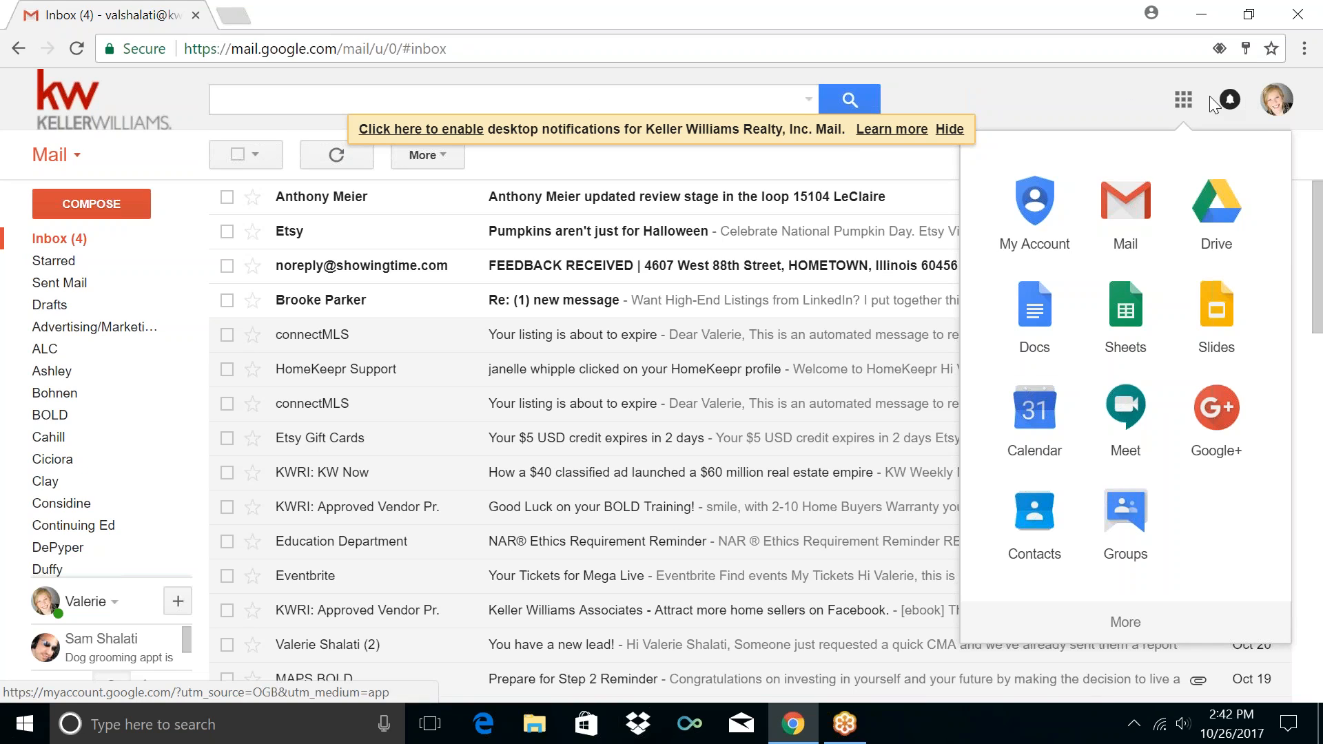
pyautogui.click(1046, 409)
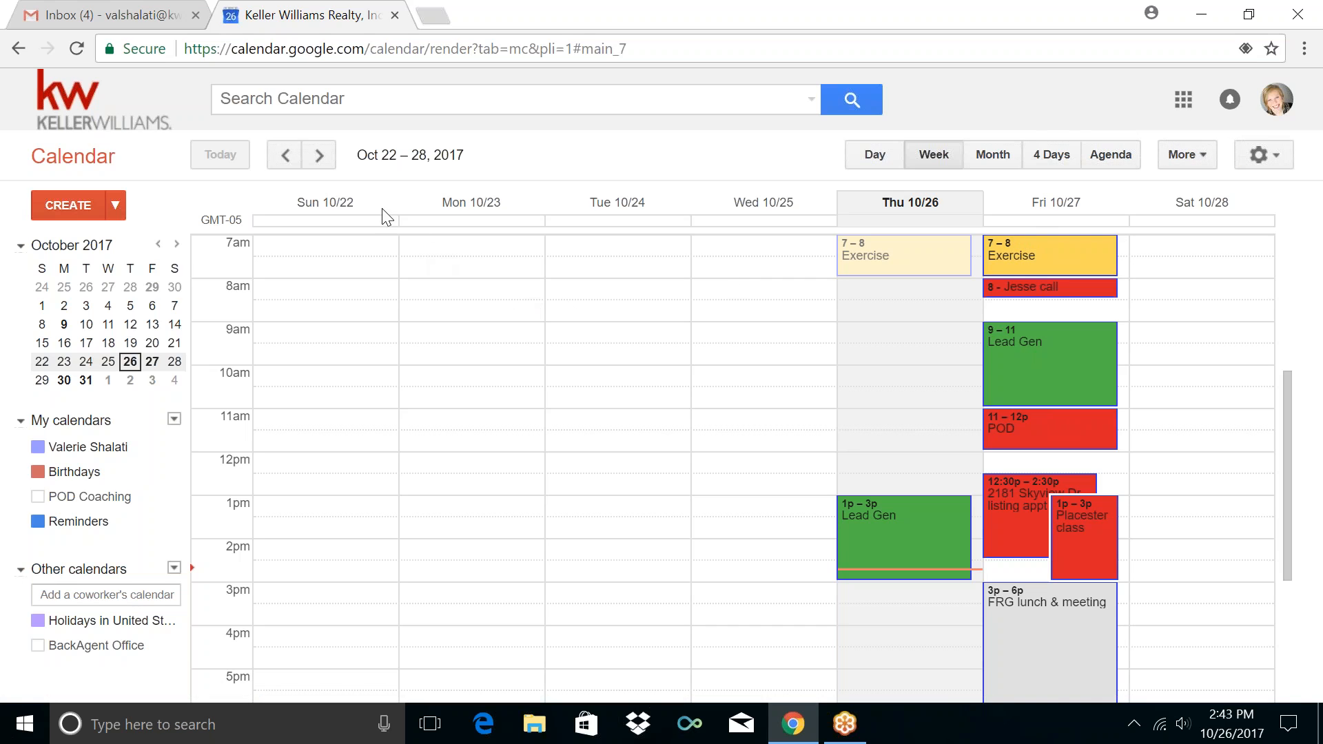
# Browse the weeks, settle on Oct 29 – Nov 4, 2017, and scroll to early morning
pyautogui.scroll(1, 521, 351)
pyautogui.scroll(5, 520, 352)
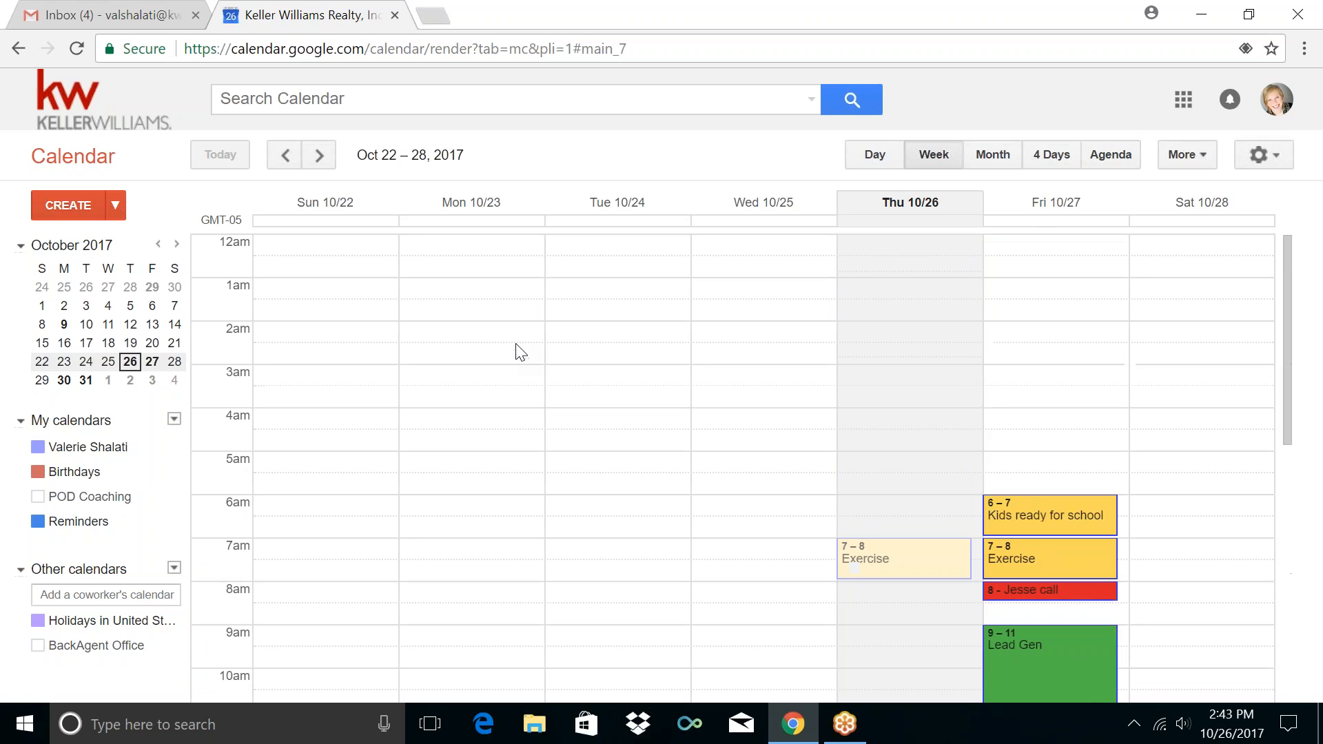
pyautogui.click(327, 164)
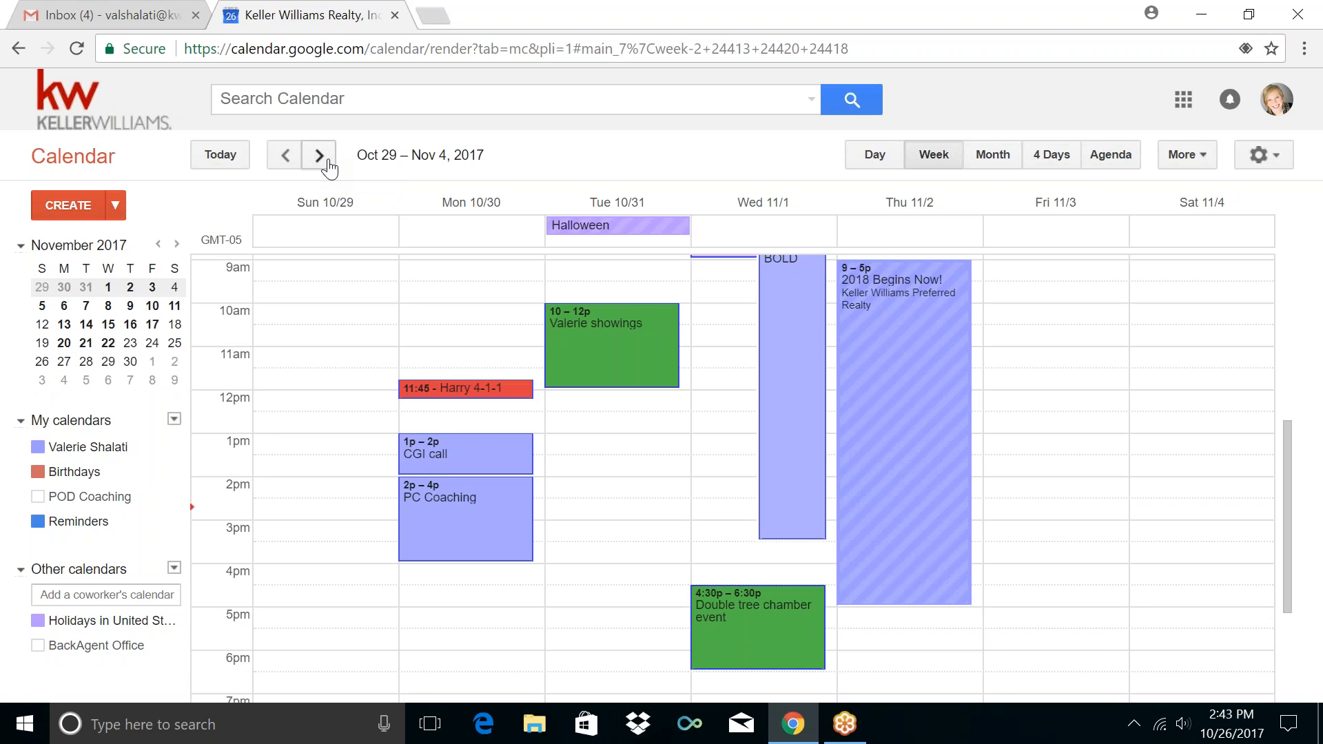
pyautogui.click(330, 165)
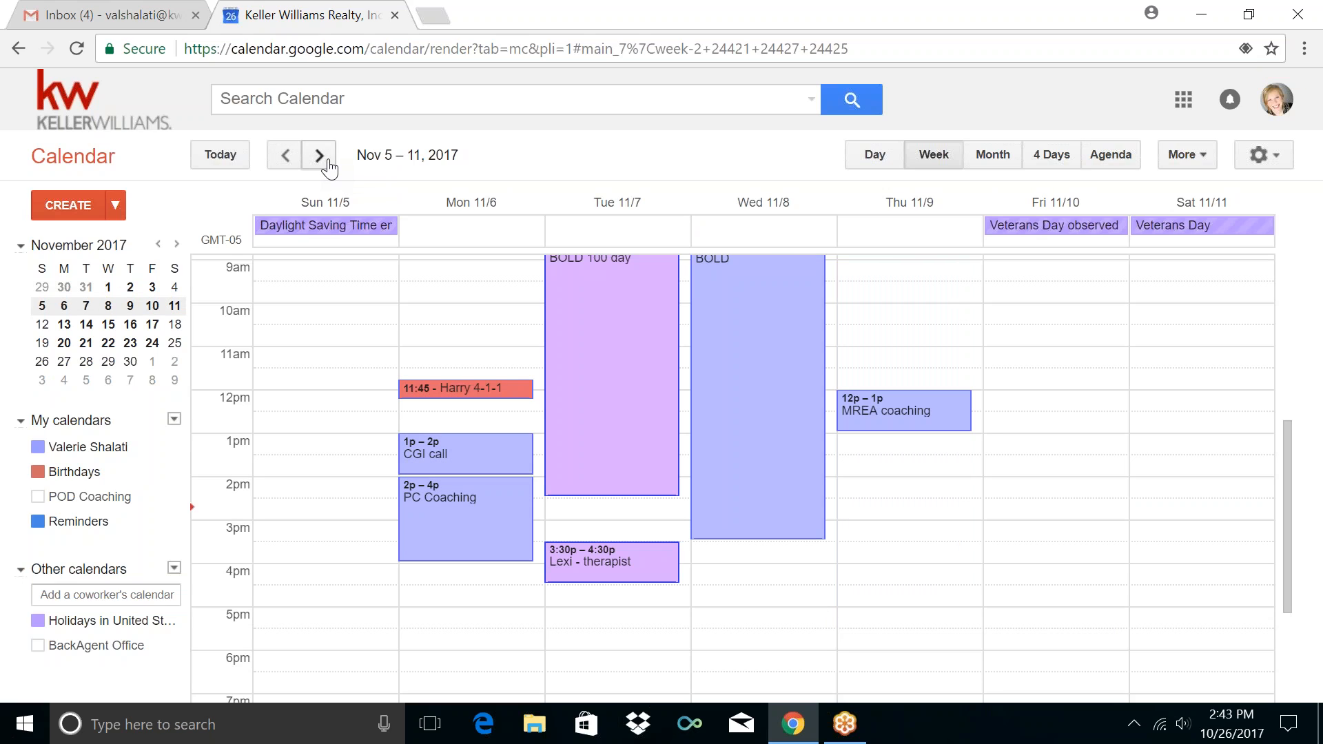
pyautogui.click(319, 155)
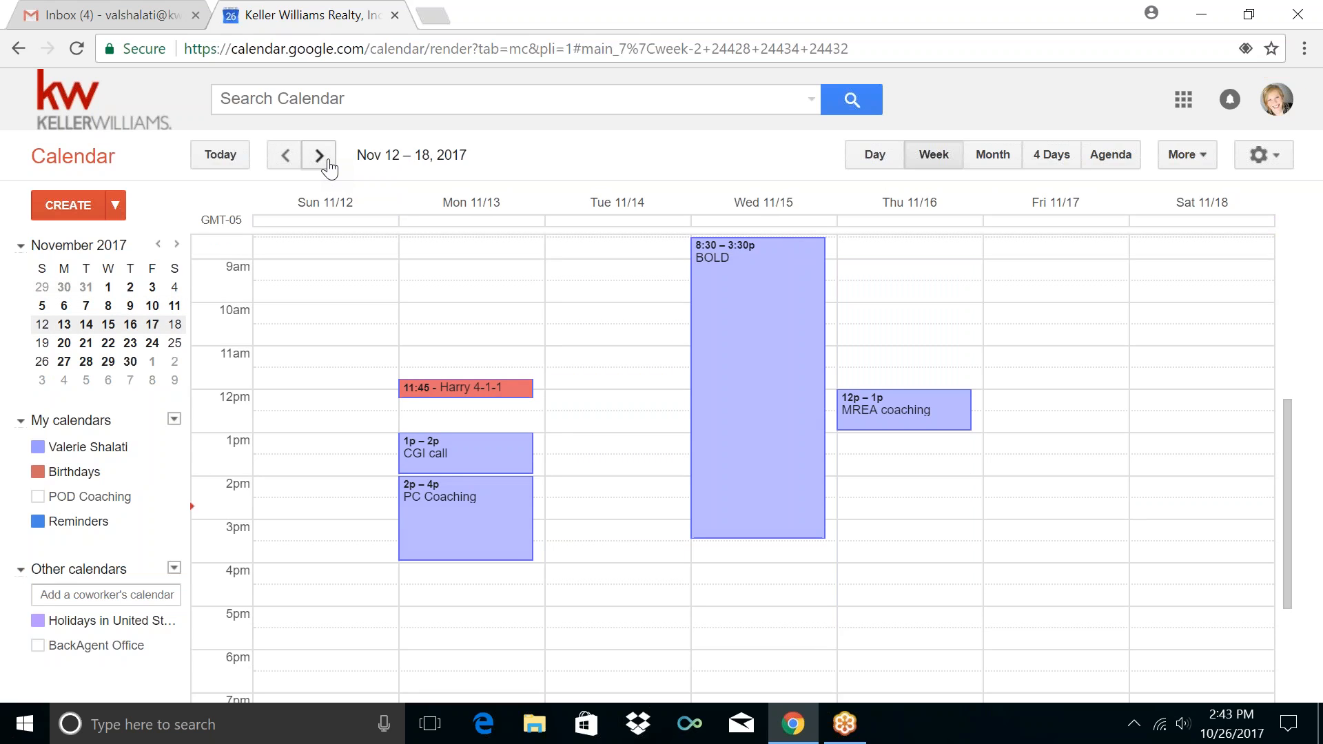
pyautogui.click(283, 156)
pyautogui.click(282, 155)
pyautogui.click(279, 157)
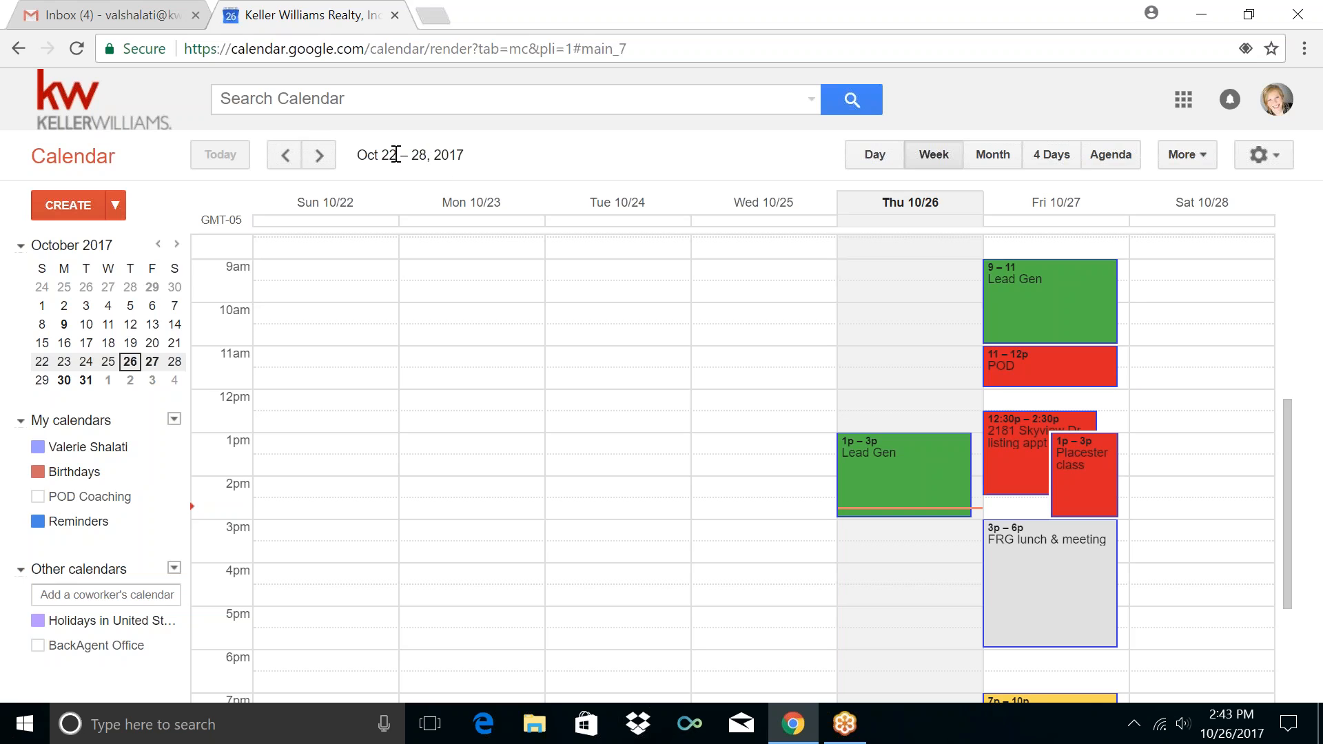
pyautogui.click(318, 156)
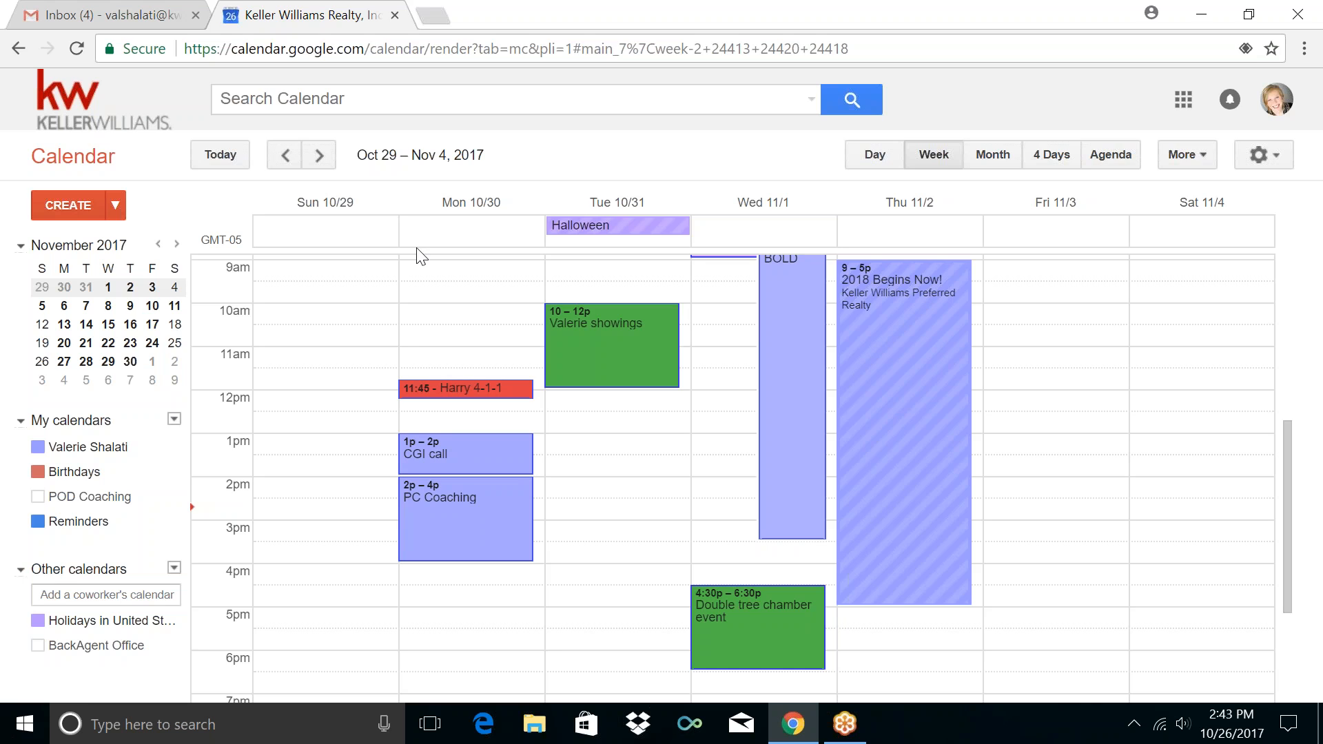
pyautogui.scroll(1, 519, 308)
pyautogui.scroll(3, 519, 308)
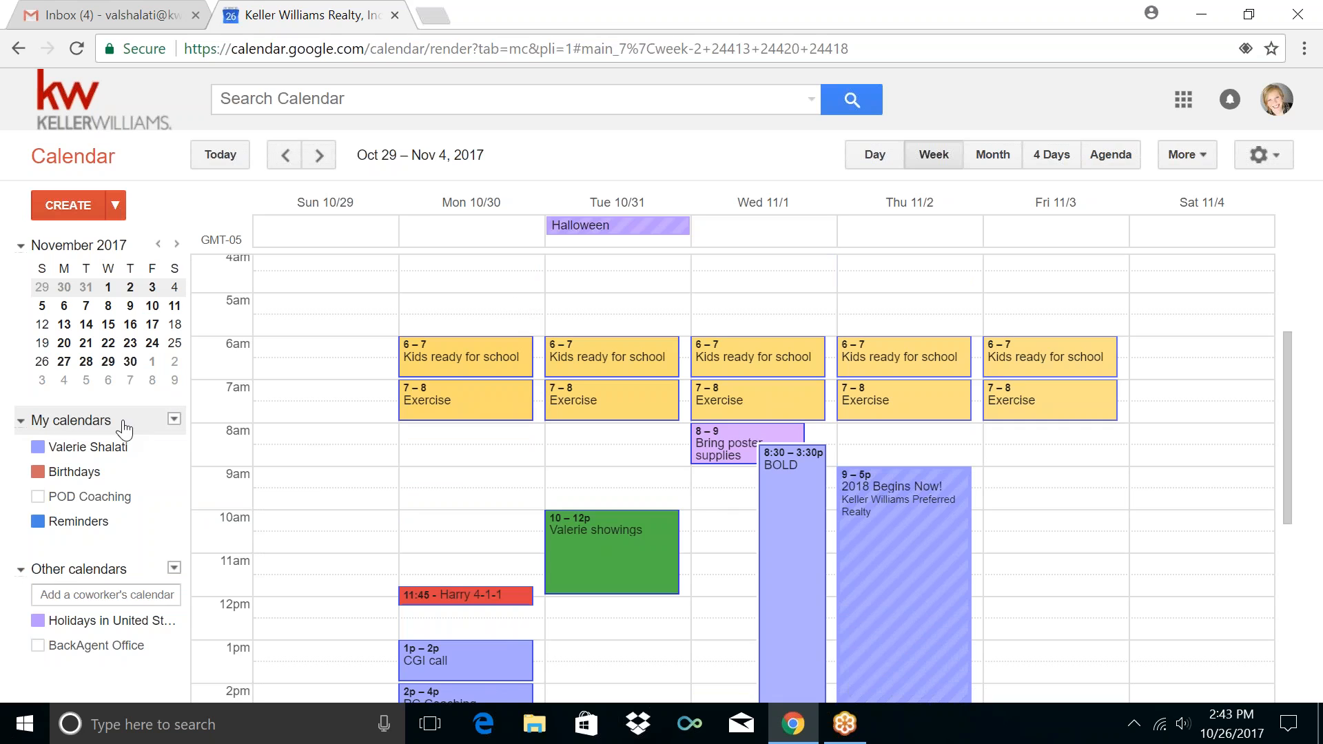
# Create a calendar named 'Lead Generation', then toggle POD Coaching on and off
pyautogui.click(175, 424)
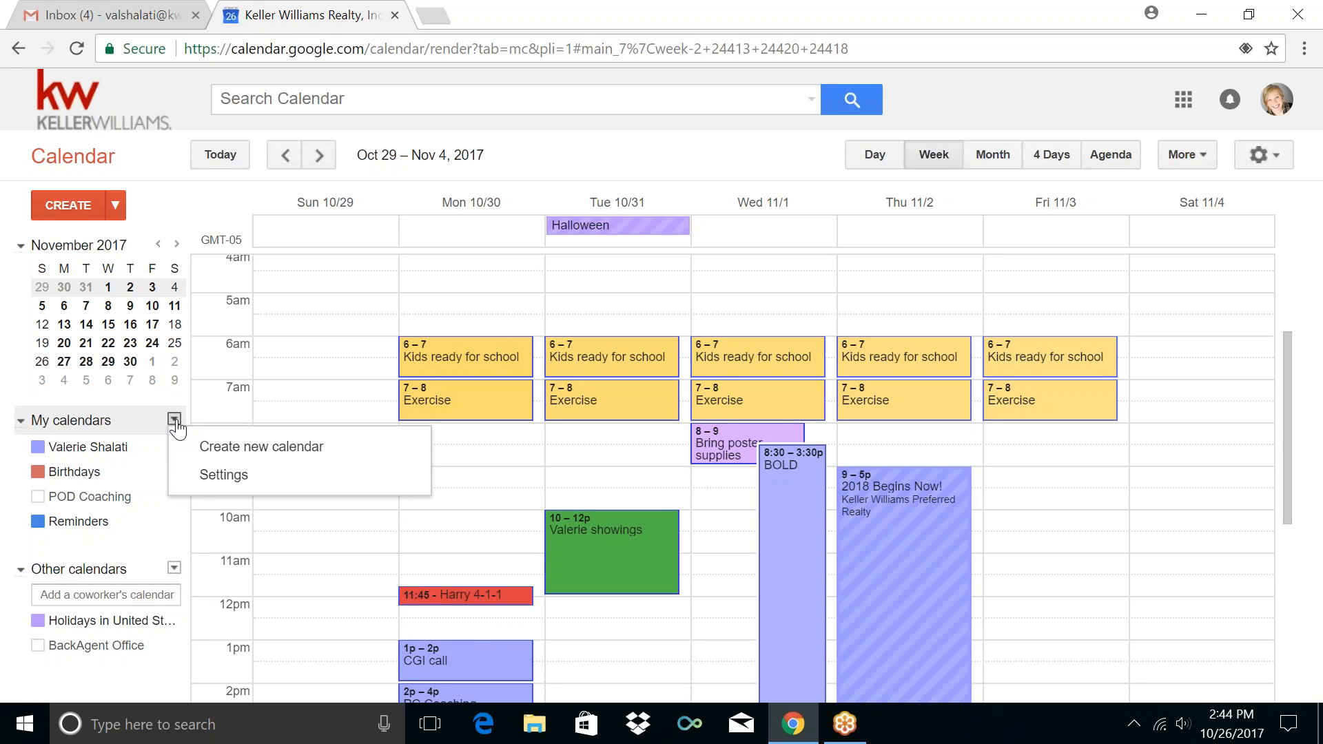
pyautogui.click(227, 449)
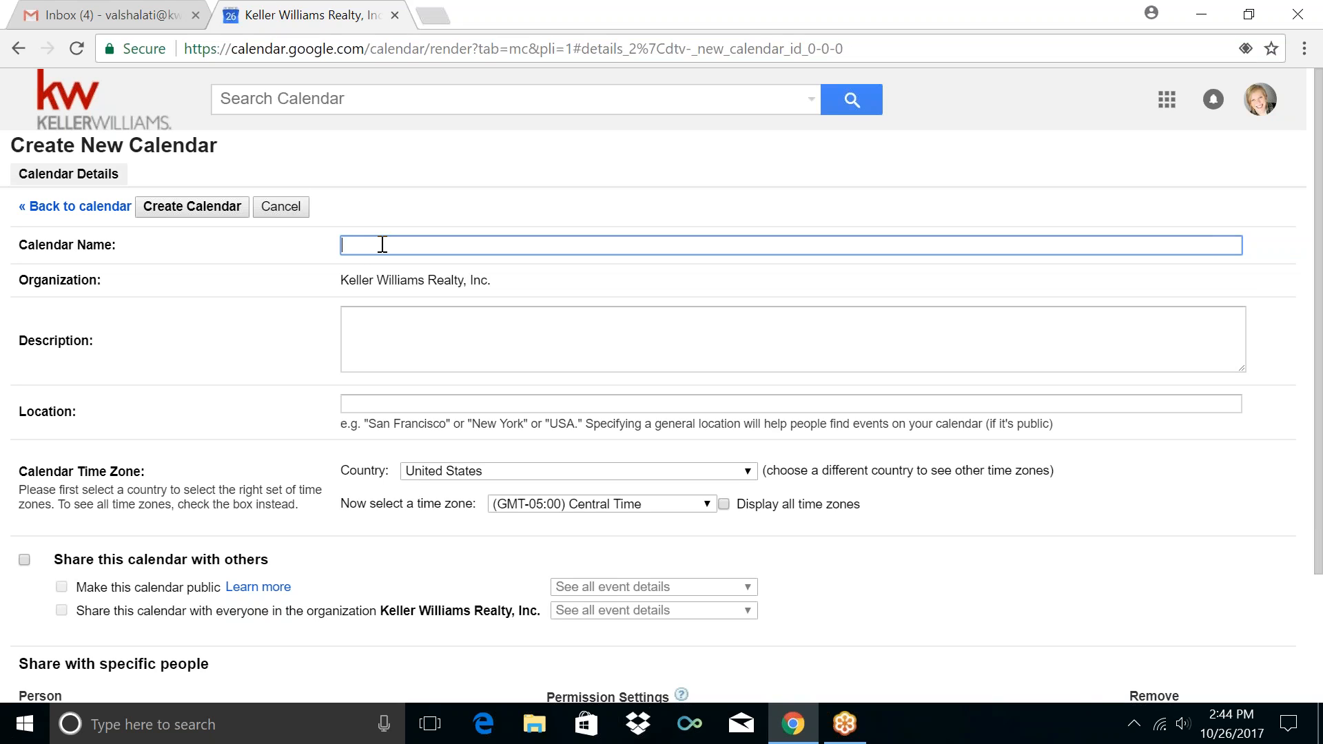
pyautogui.write('Lead Generation')
pyautogui.scroll(-5, 536, 244)
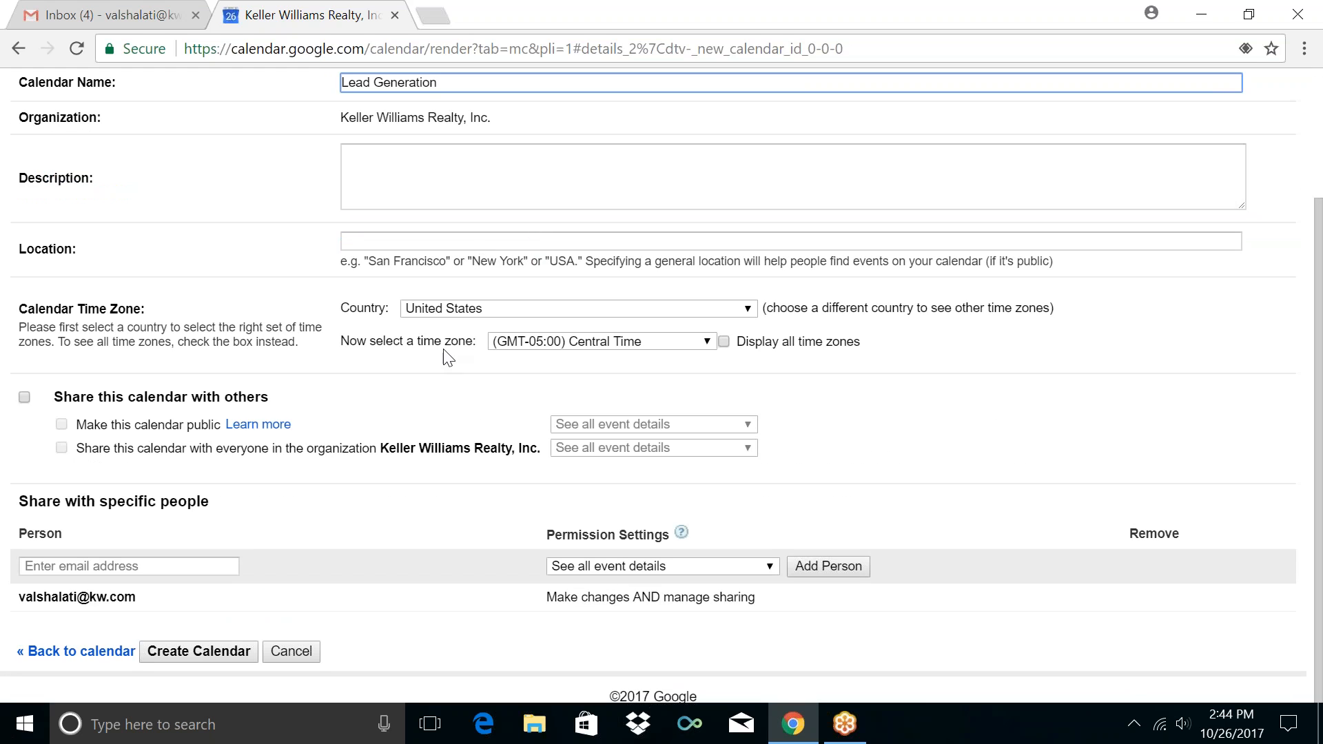
pyautogui.click(177, 652)
pyautogui.click(175, 652)
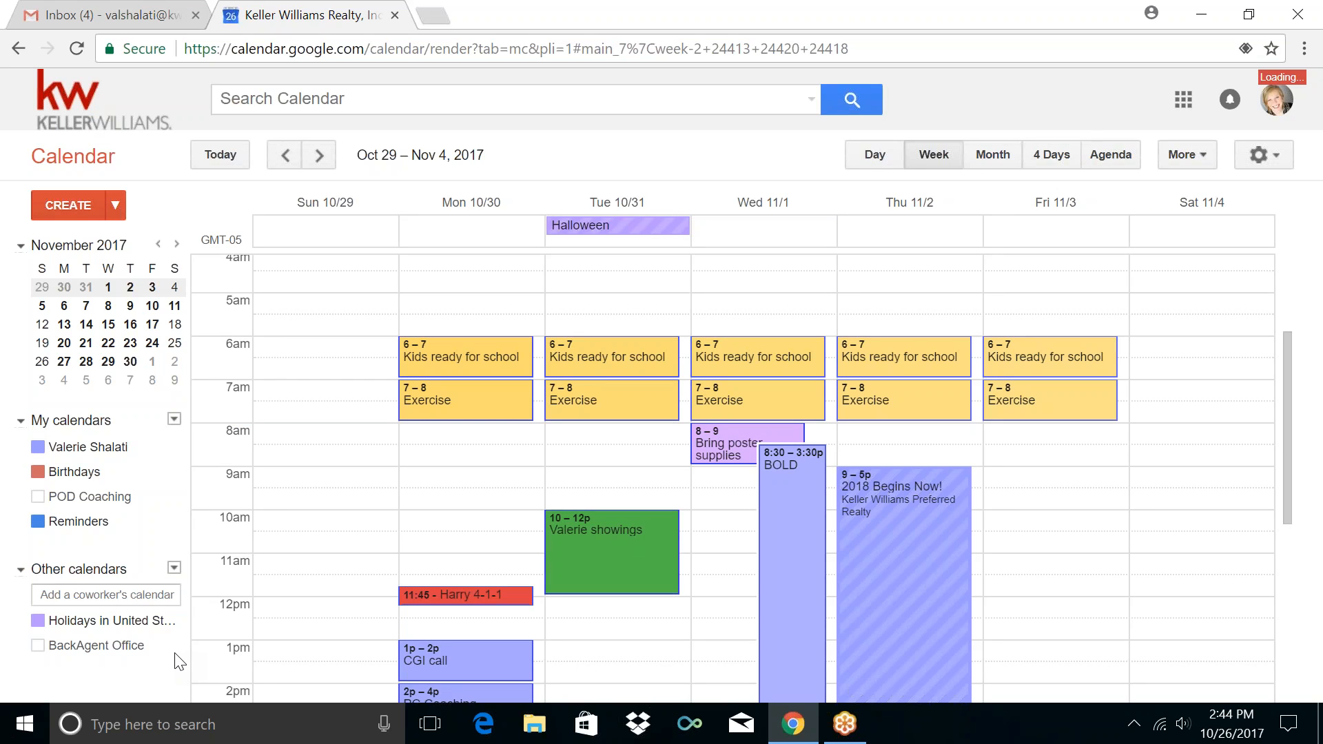
pyautogui.click(104, 528)
pyautogui.click(104, 528)
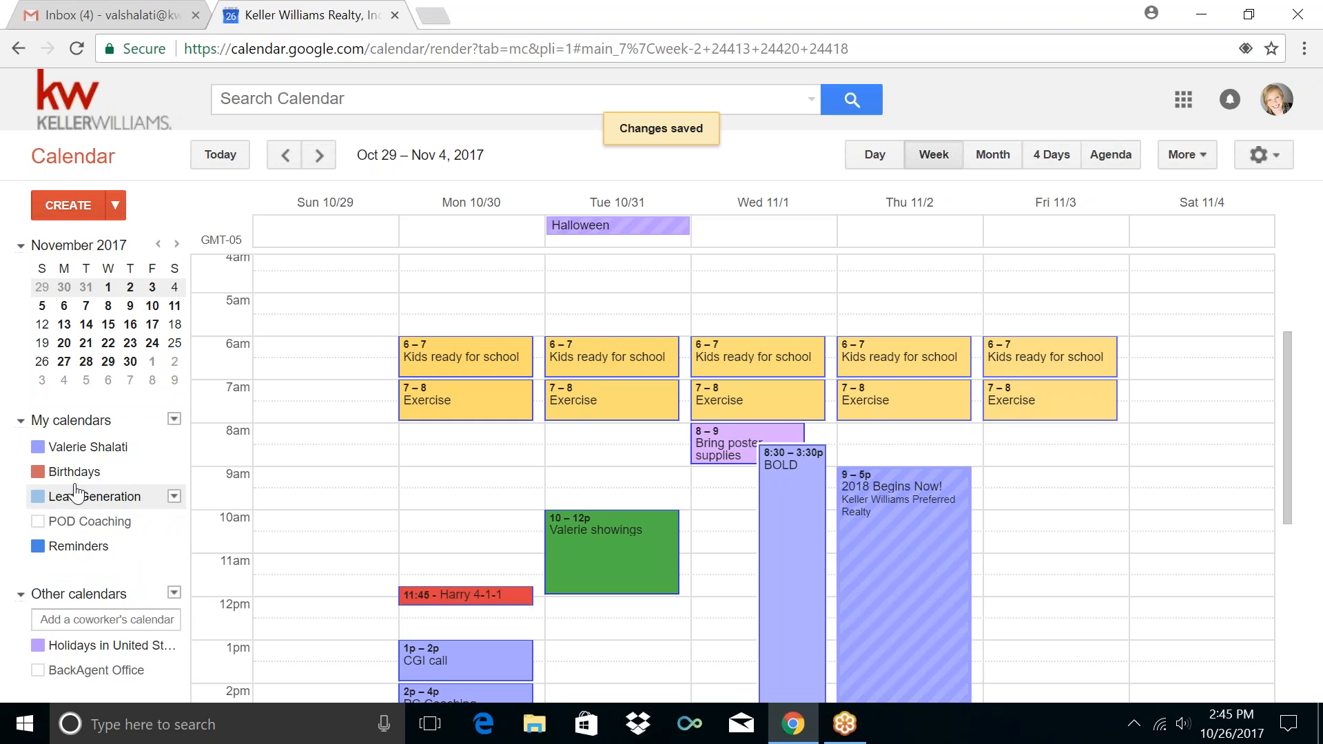
# Create a second new calendar called 'Lead Followup' under My calendars
pyautogui.click(174, 421)
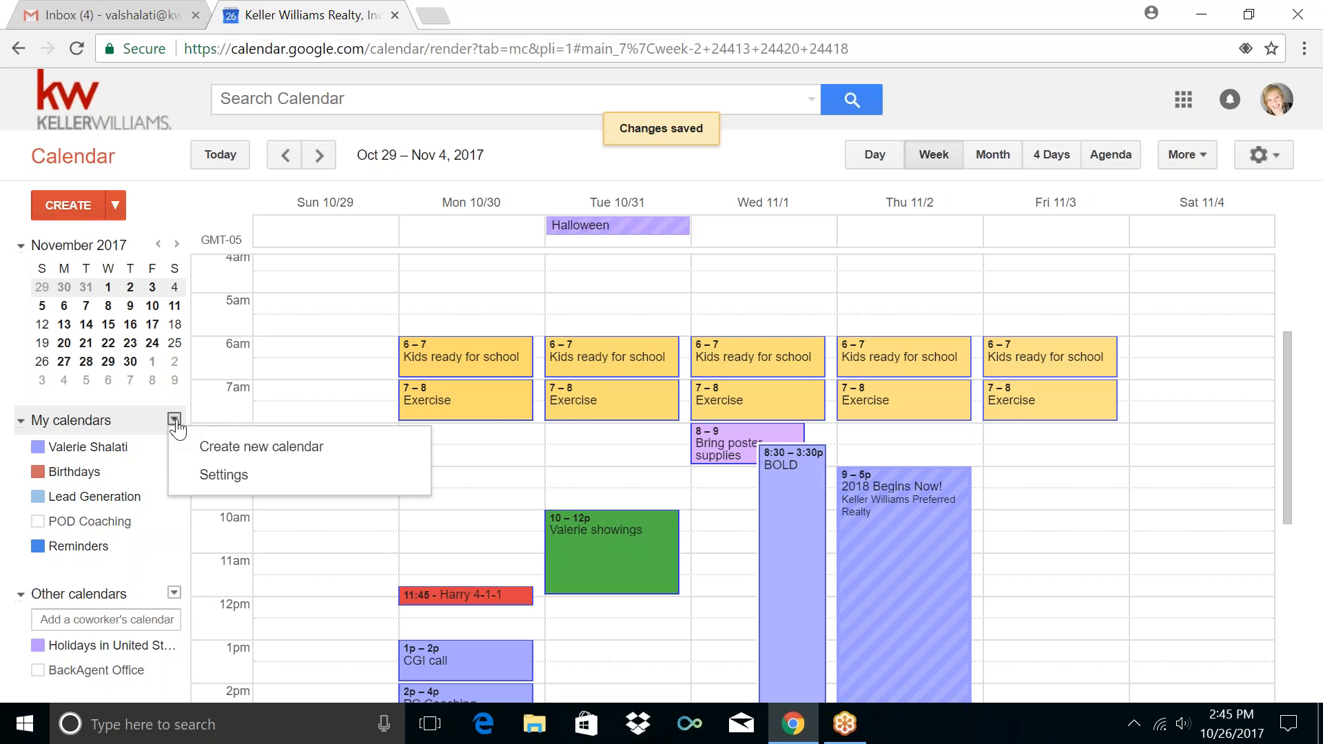
pyautogui.click(210, 448)
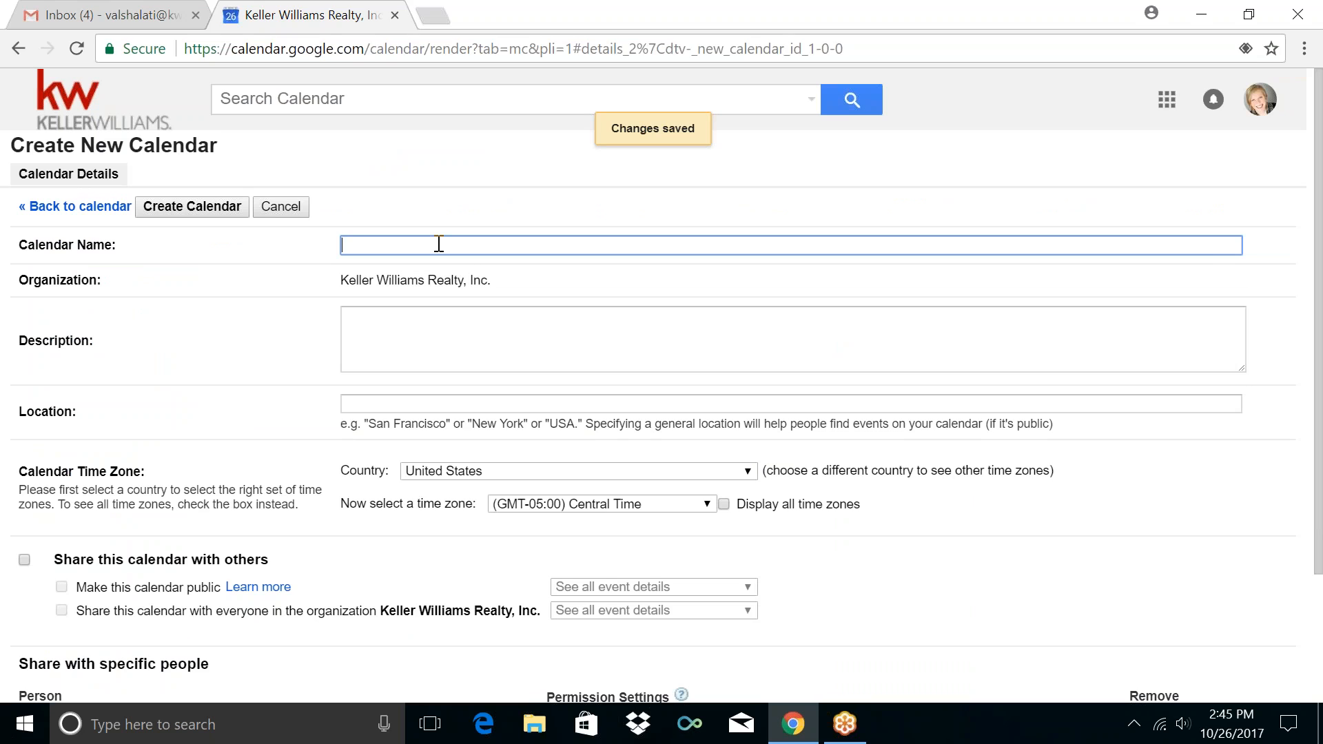
pyautogui.write('Lead Followup')
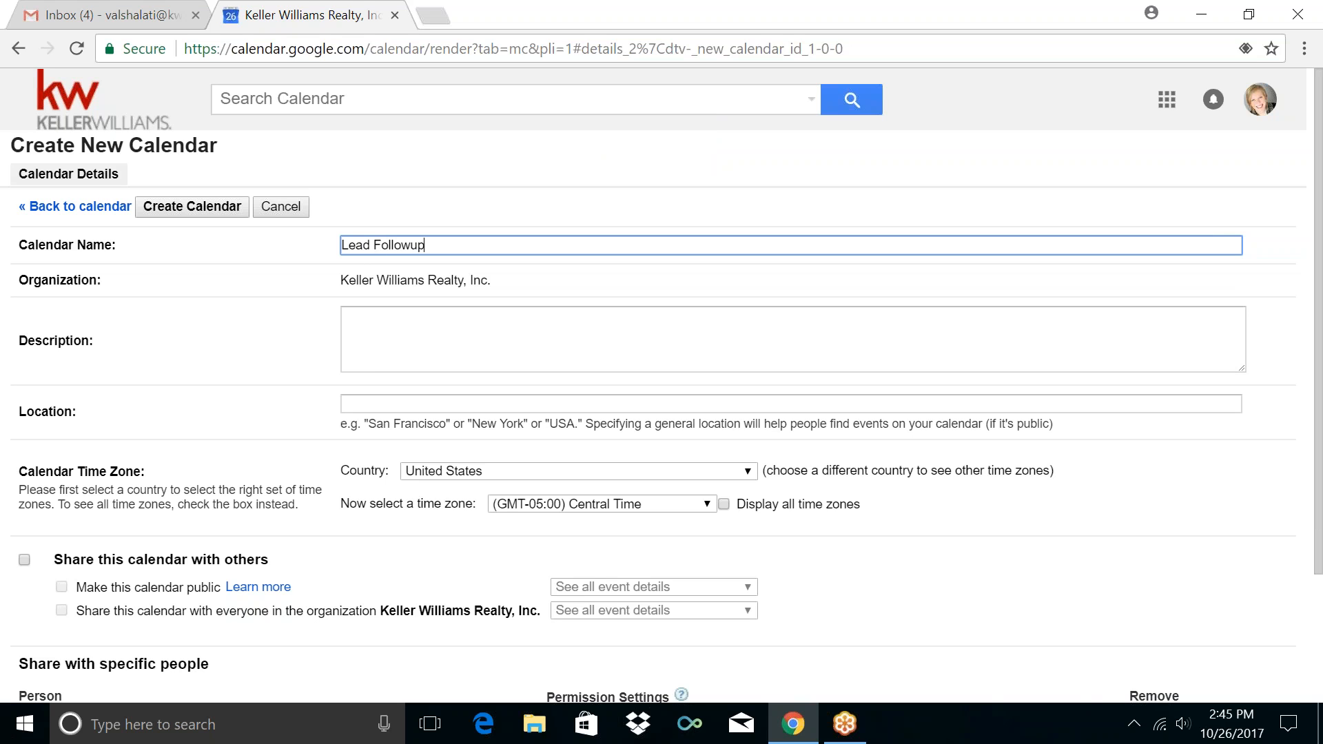
pyautogui.scroll(-2, 283, 319)
pyautogui.scroll(2, 321, 373)
pyautogui.click(185, 209)
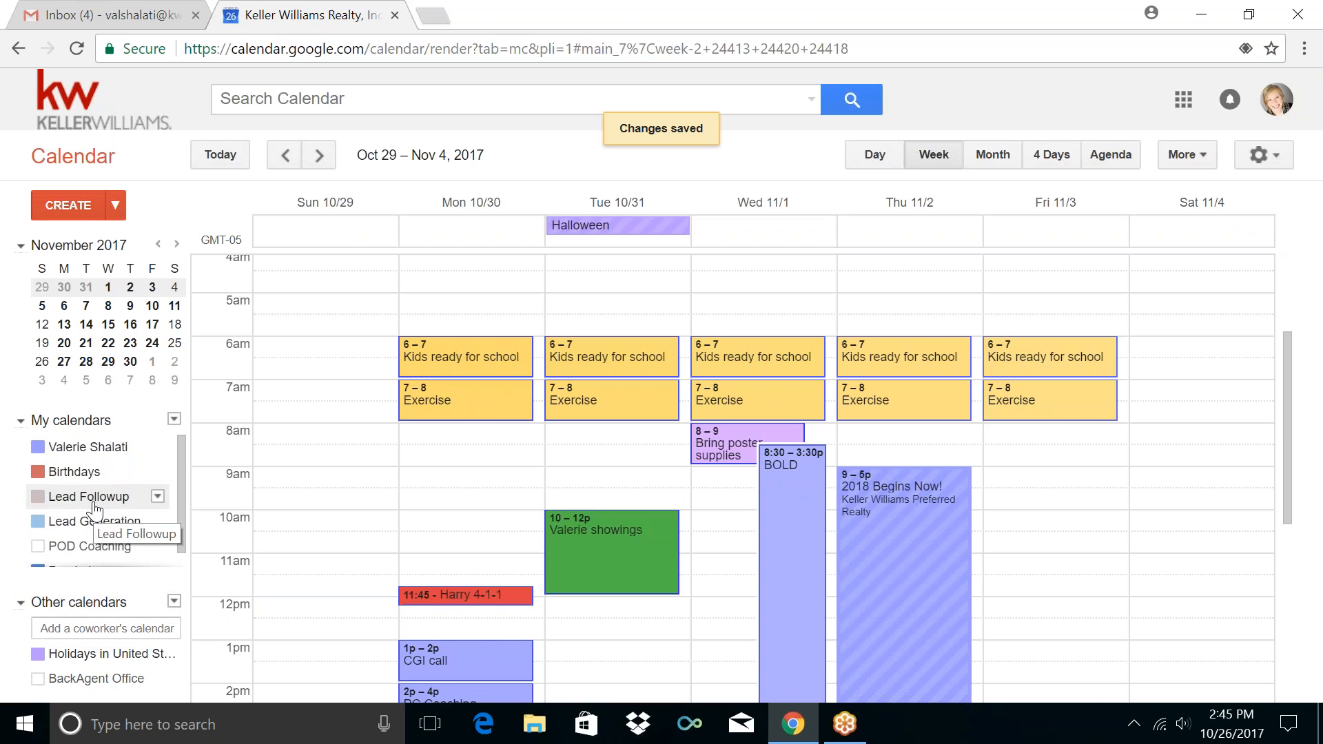
# Create a new calendar called 'Appointments' from the My calendars menu
pyautogui.click(175, 421)
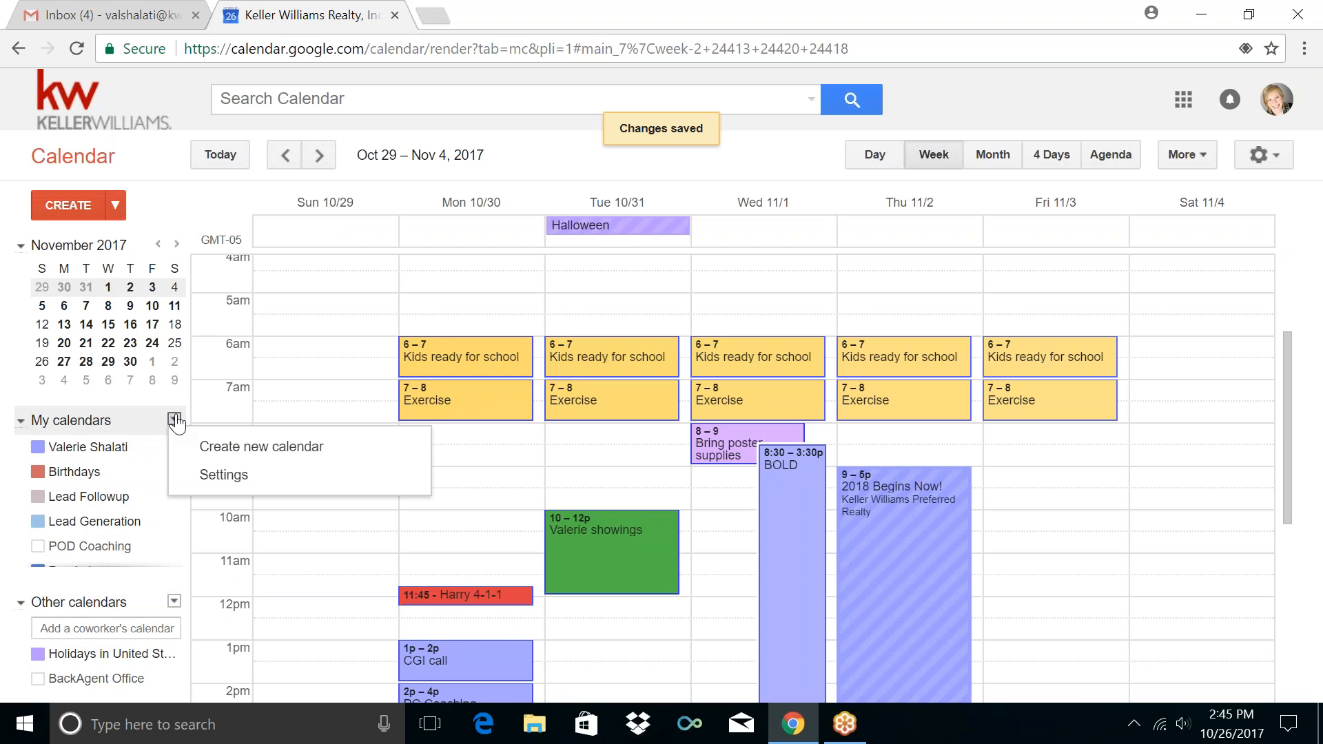
pyautogui.click(219, 457)
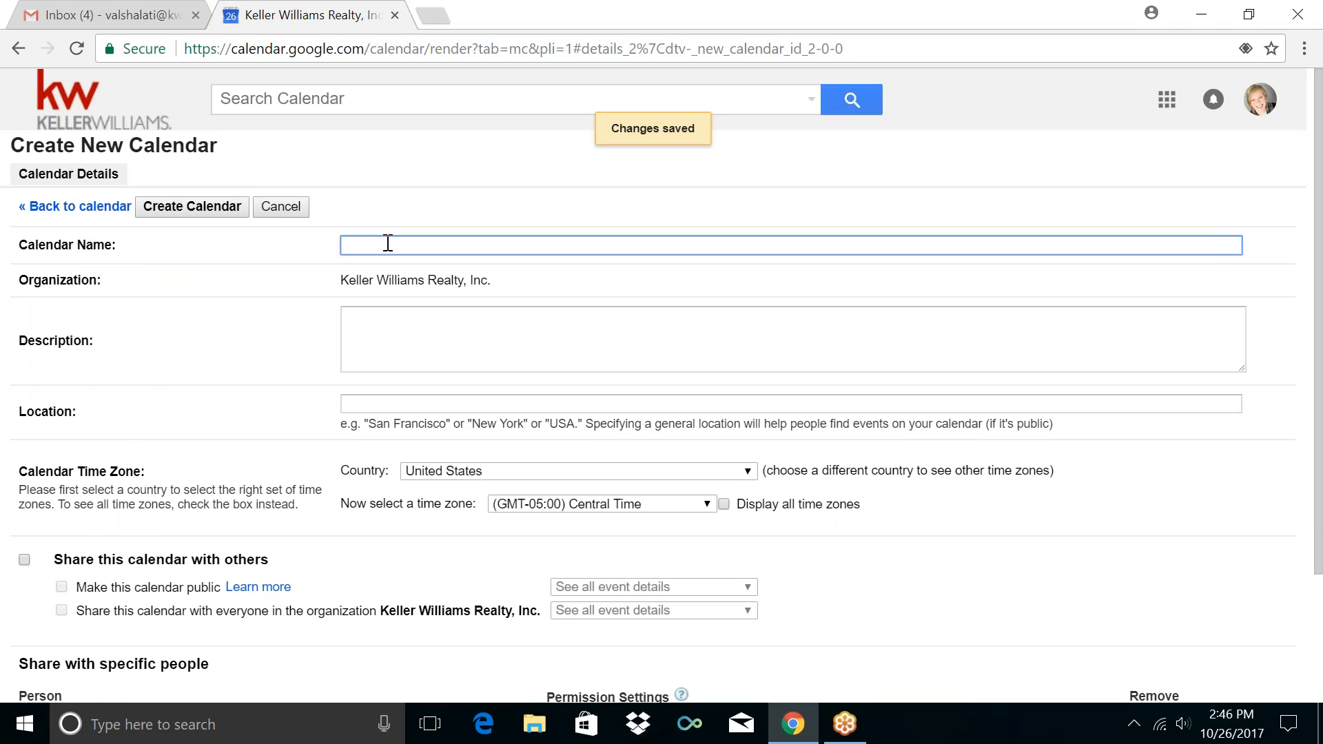
pyautogui.write('Appointments')
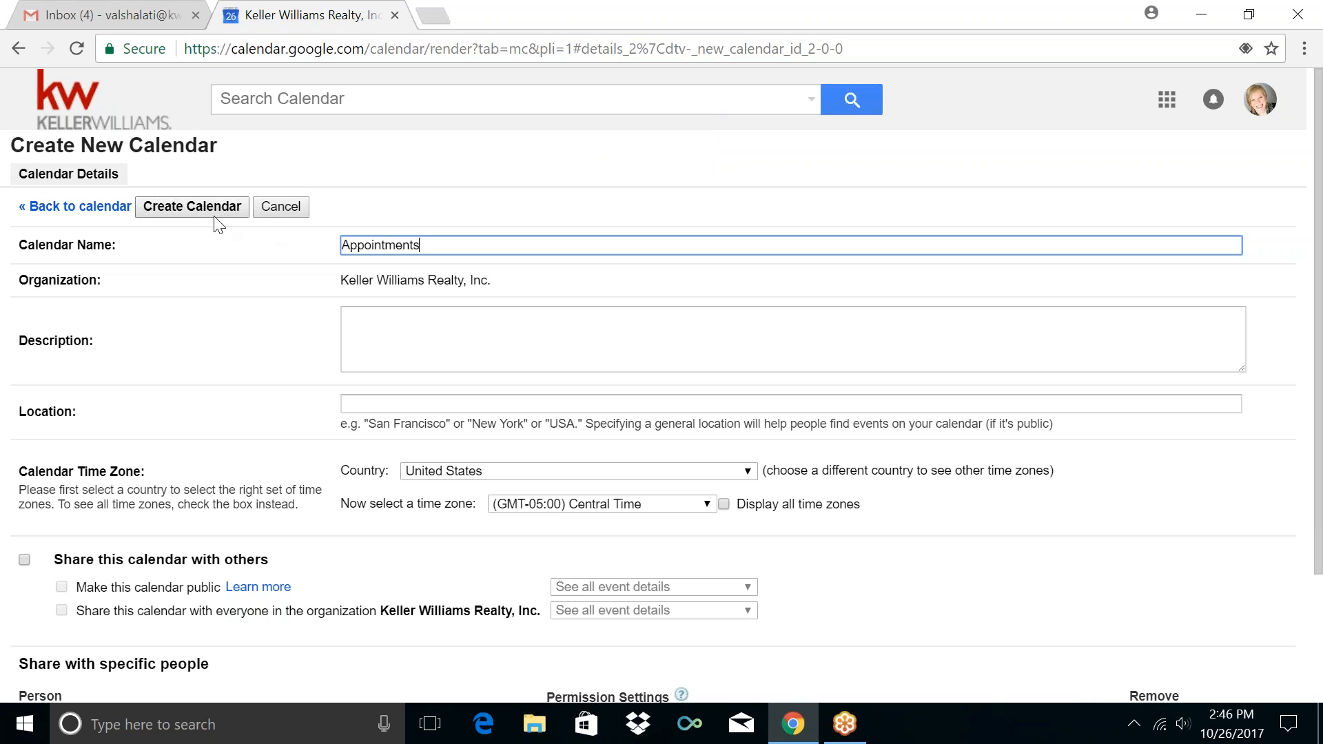
pyautogui.click(192, 207)
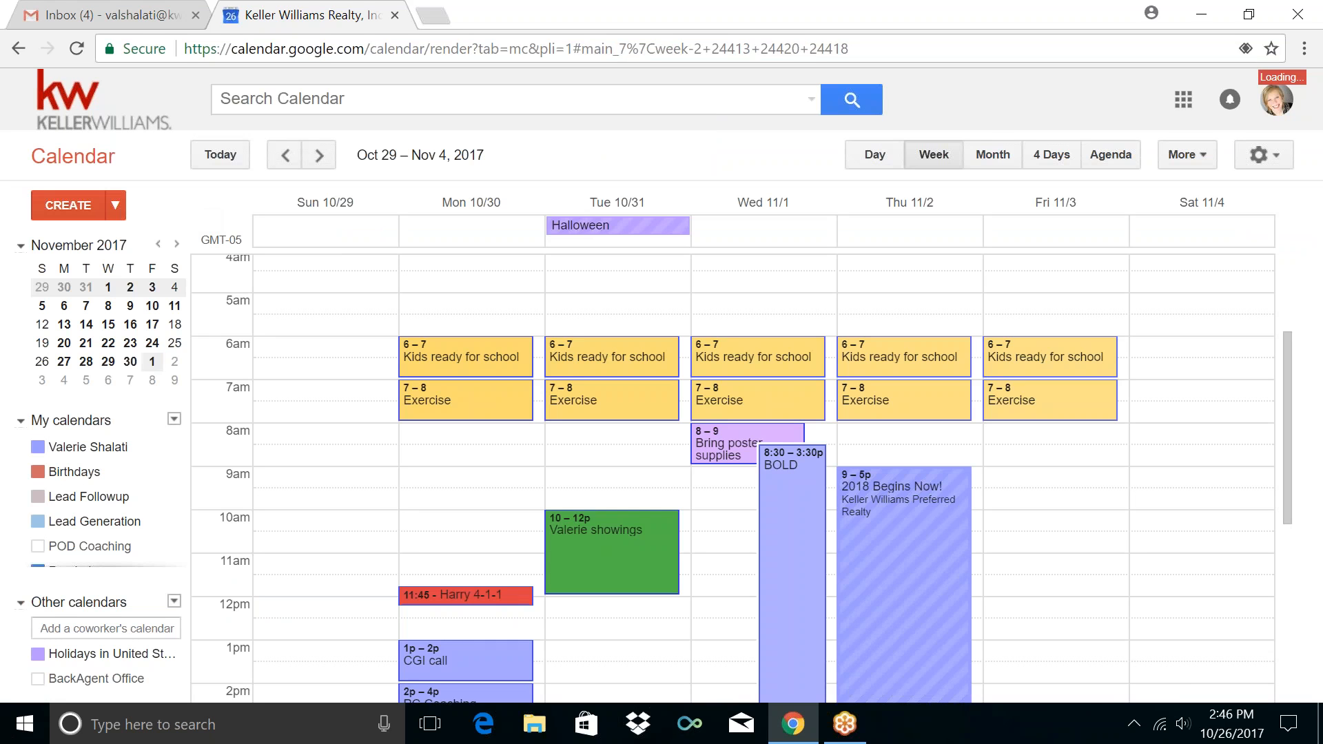
# Create a new calendar called 'Administration / Paperwork' from the My calendars menu
pyautogui.click(175, 422)
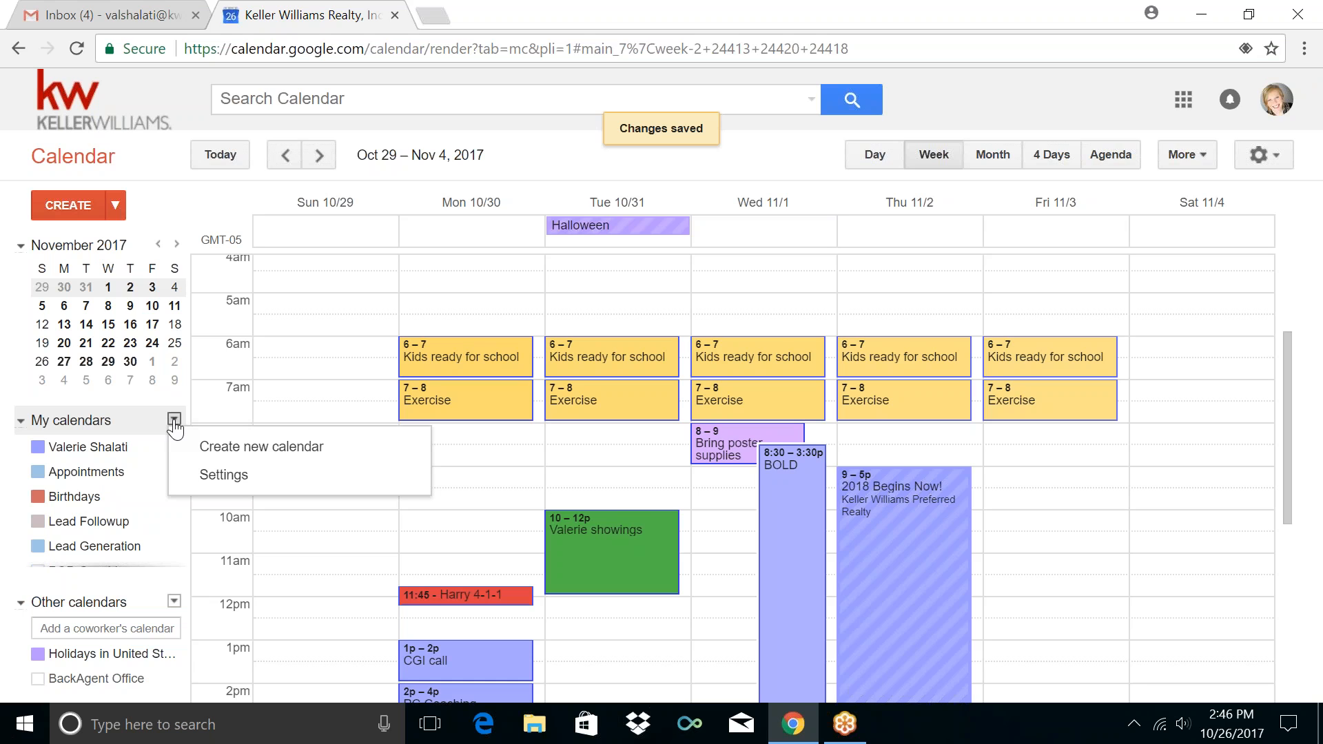
pyautogui.click(210, 450)
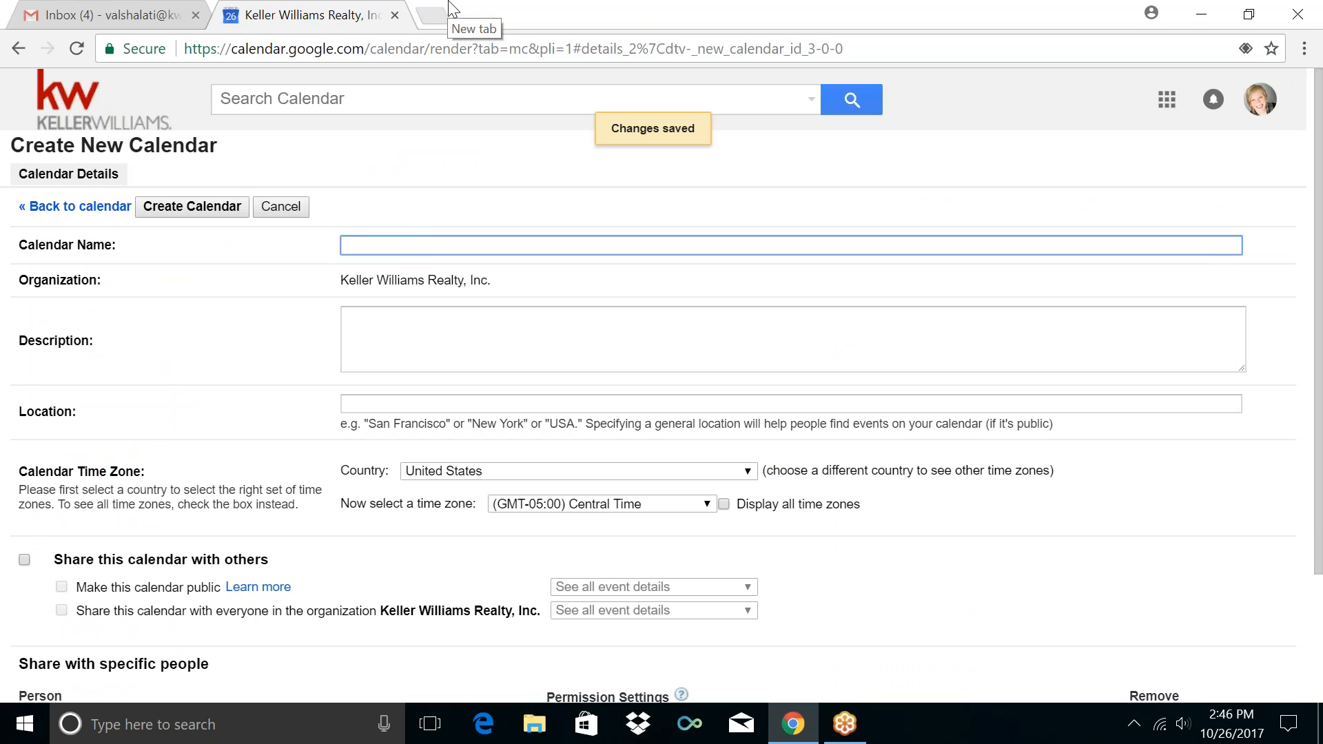
pyautogui.write('Administration')
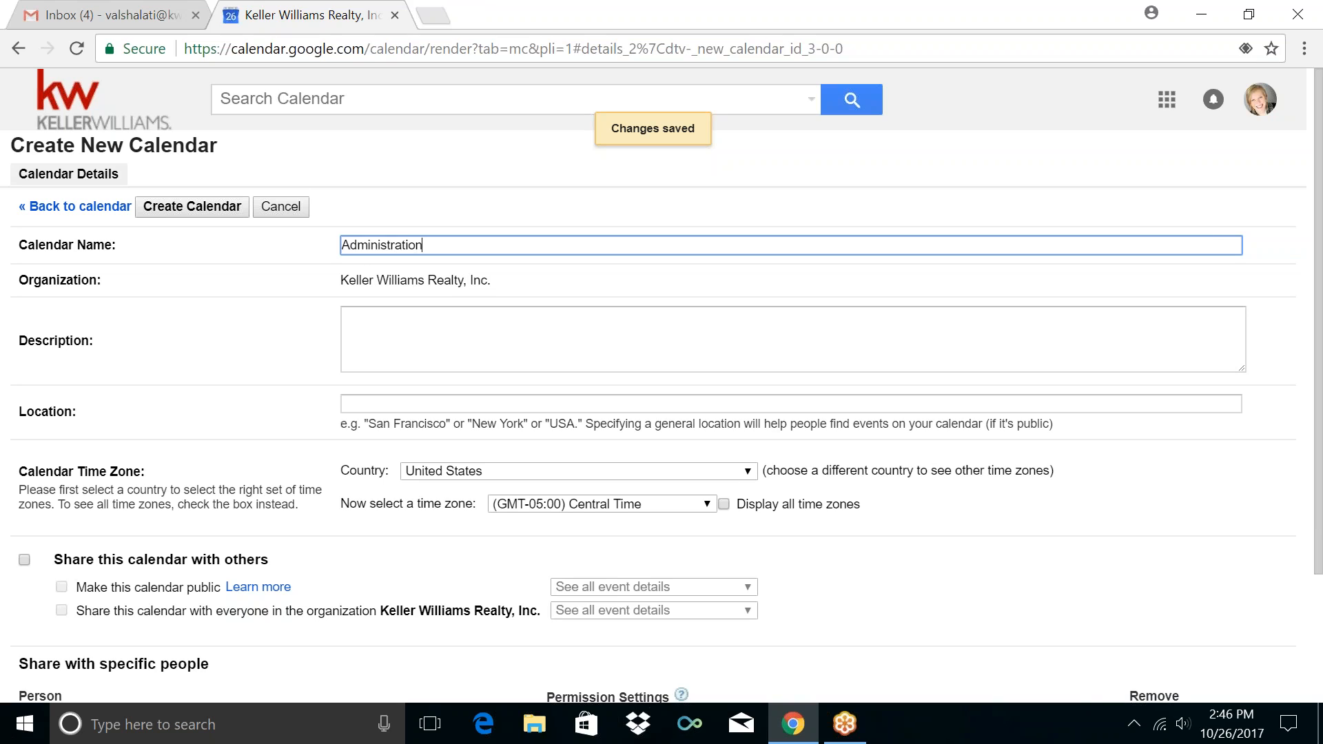
pyautogui.write('/ Paperwork')
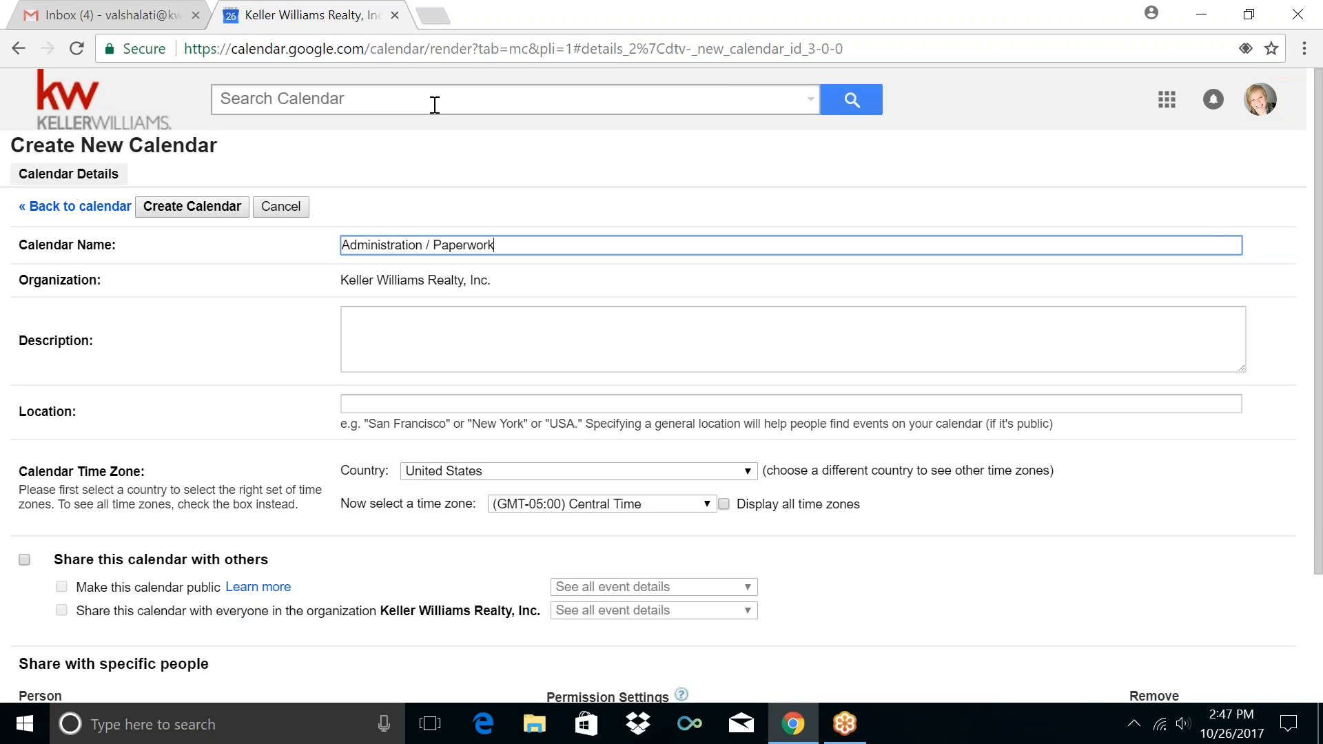
pyautogui.click(166, 211)
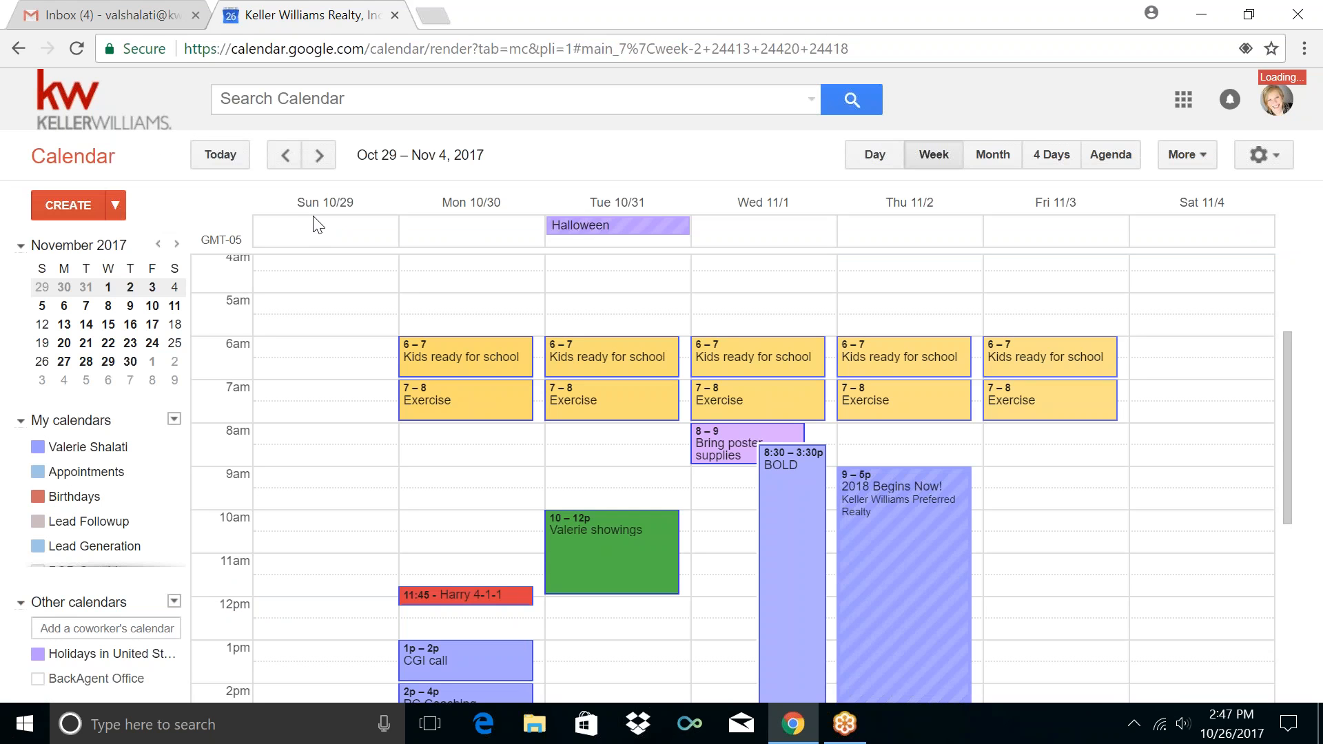
# Start a new calendar and enter 'Personal / Non-RE' as its name
pyautogui.click(174, 423)
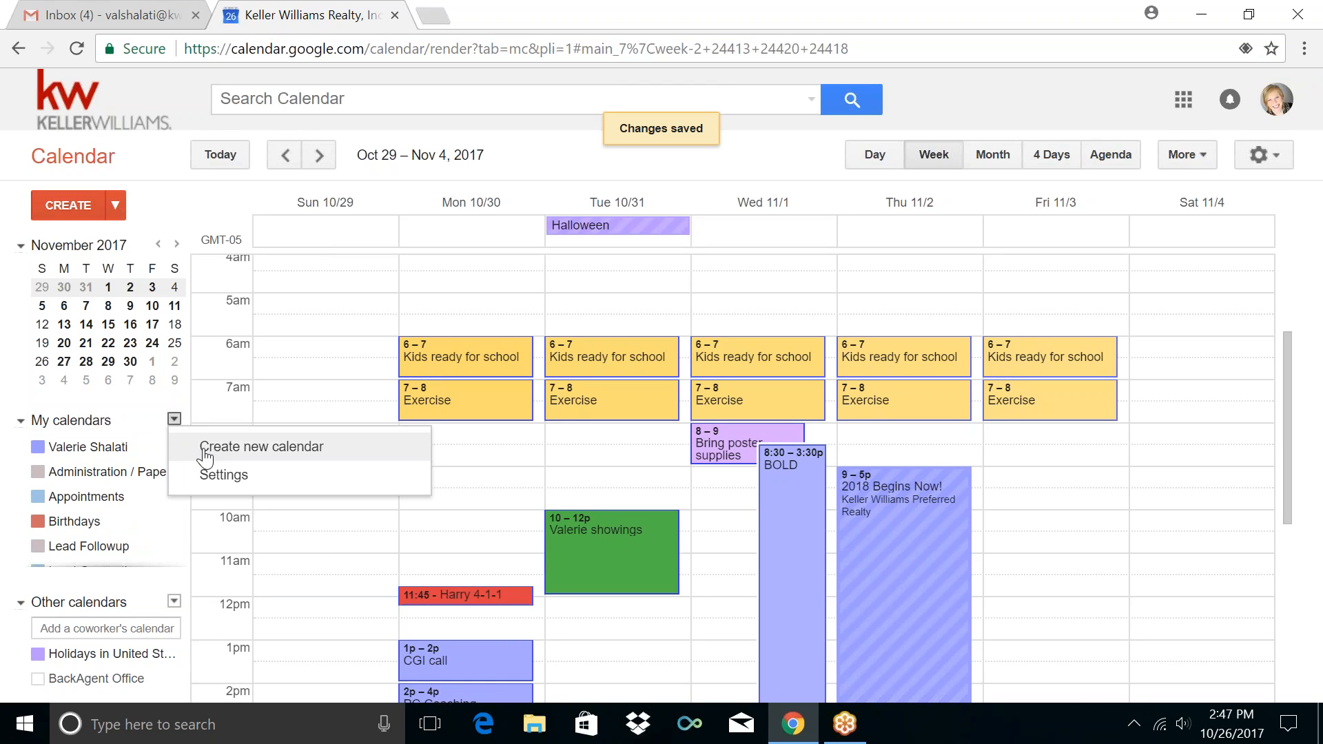
pyautogui.click(205, 448)
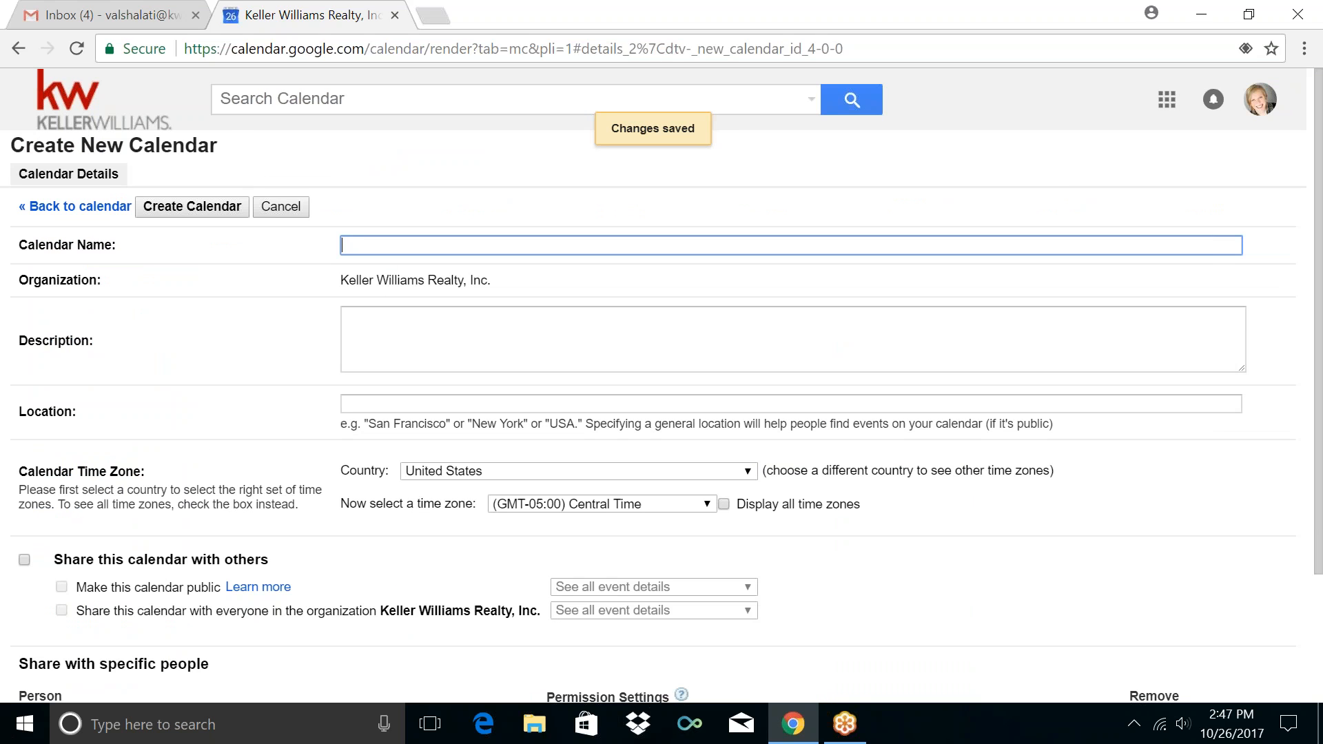
pyautogui.write('P')
pyautogui.press('BackSpace')
pyautogui.write('Personal')
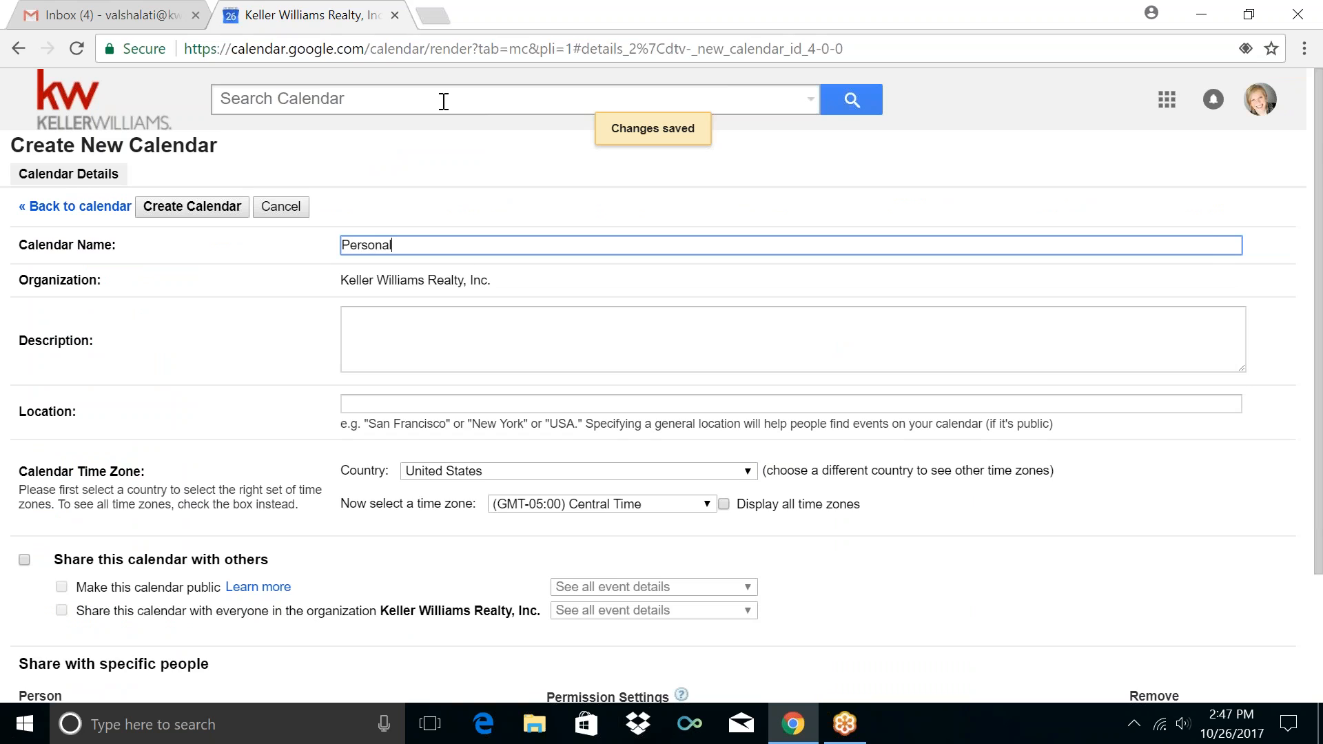
pyautogui.write(' / Non-RE')
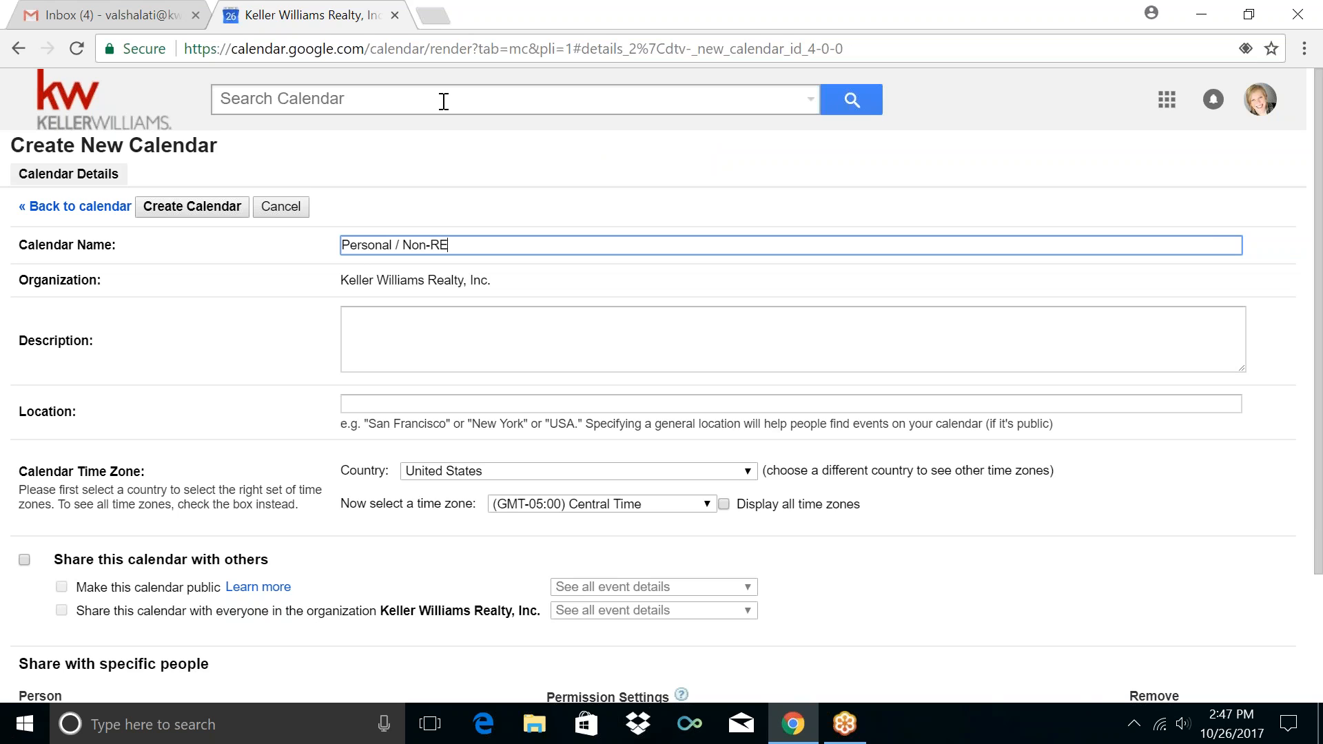
# Save 'Personal / Non-RE', then create another calendar named 'Training / Coaching'
pyautogui.click(189, 207)
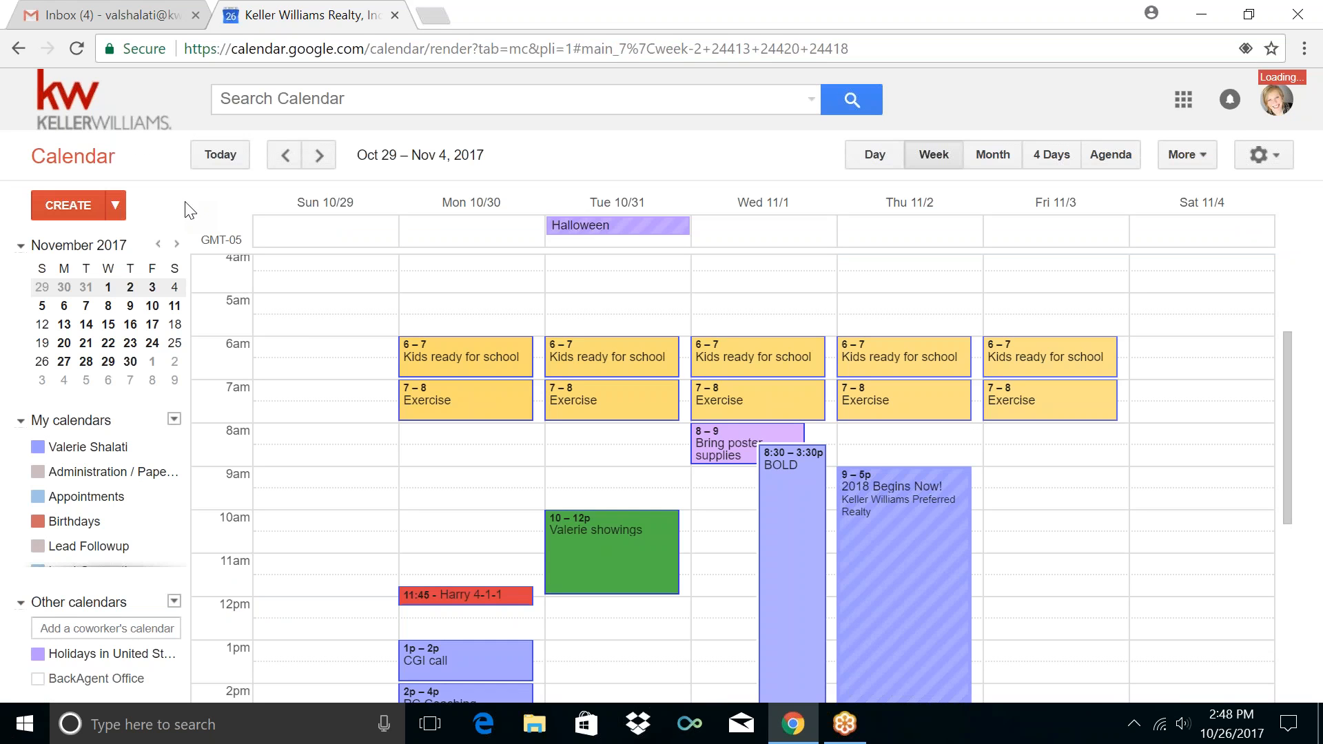
pyautogui.click(174, 420)
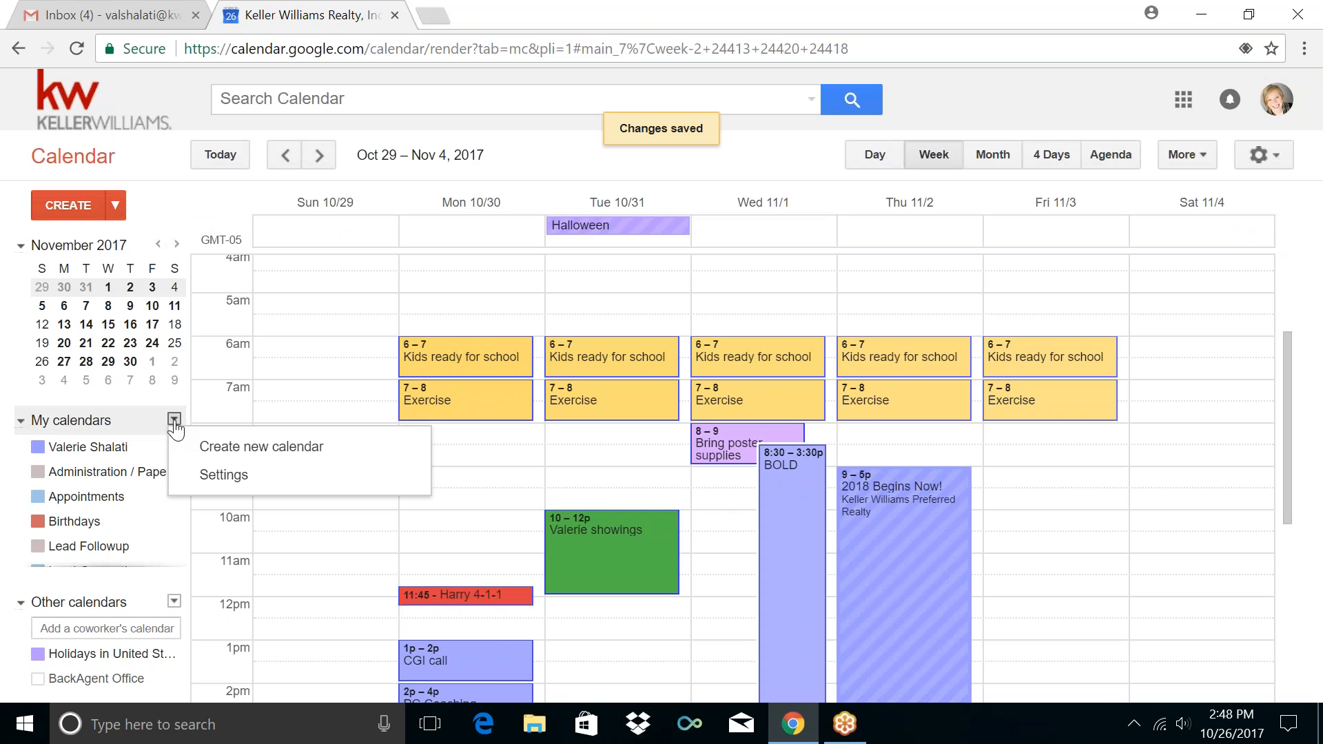
pyautogui.click(204, 452)
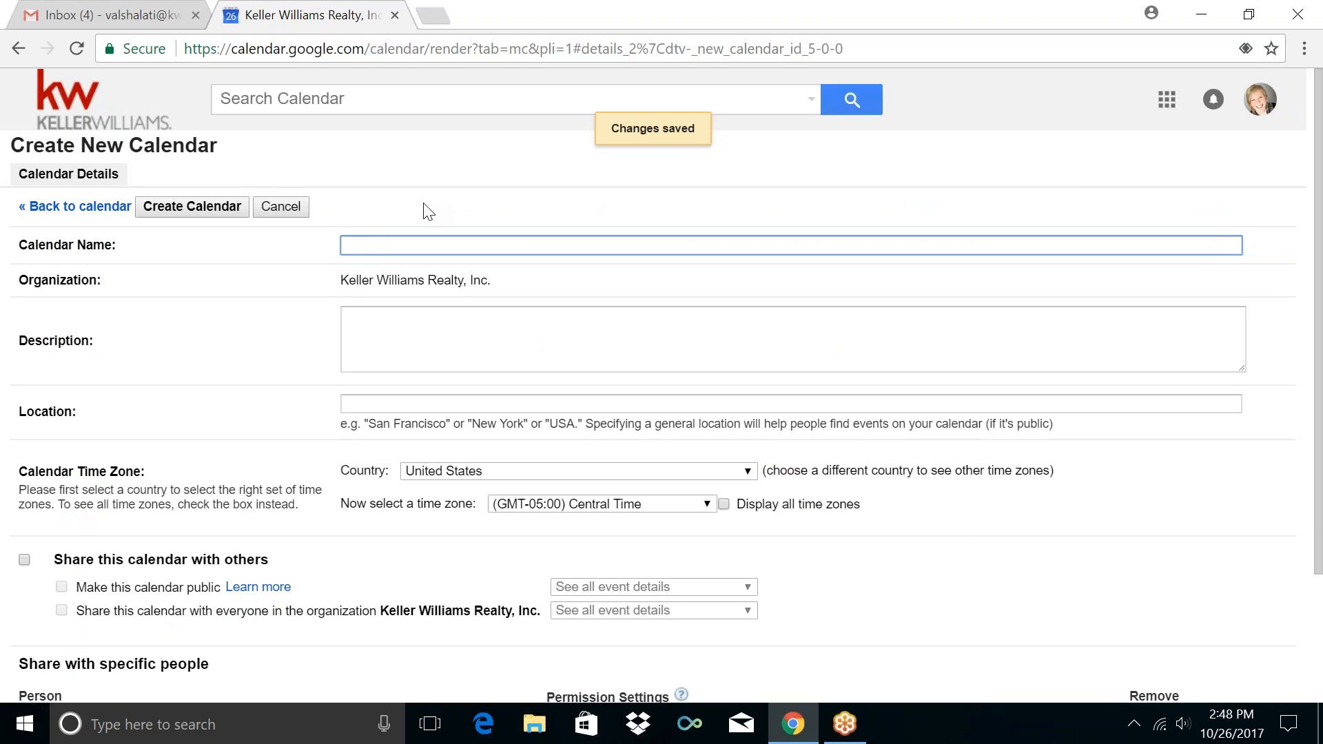
pyautogui.write('Training / Coaching')
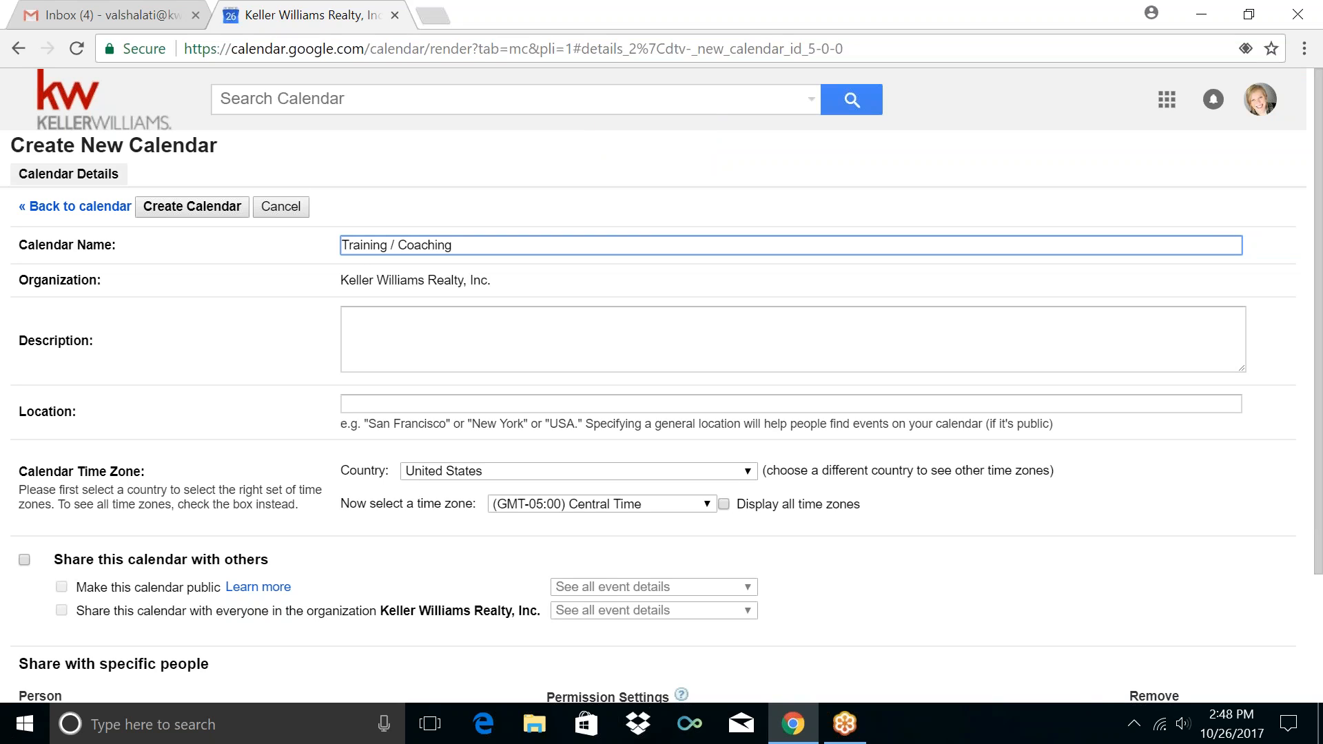
pyautogui.click(207, 215)
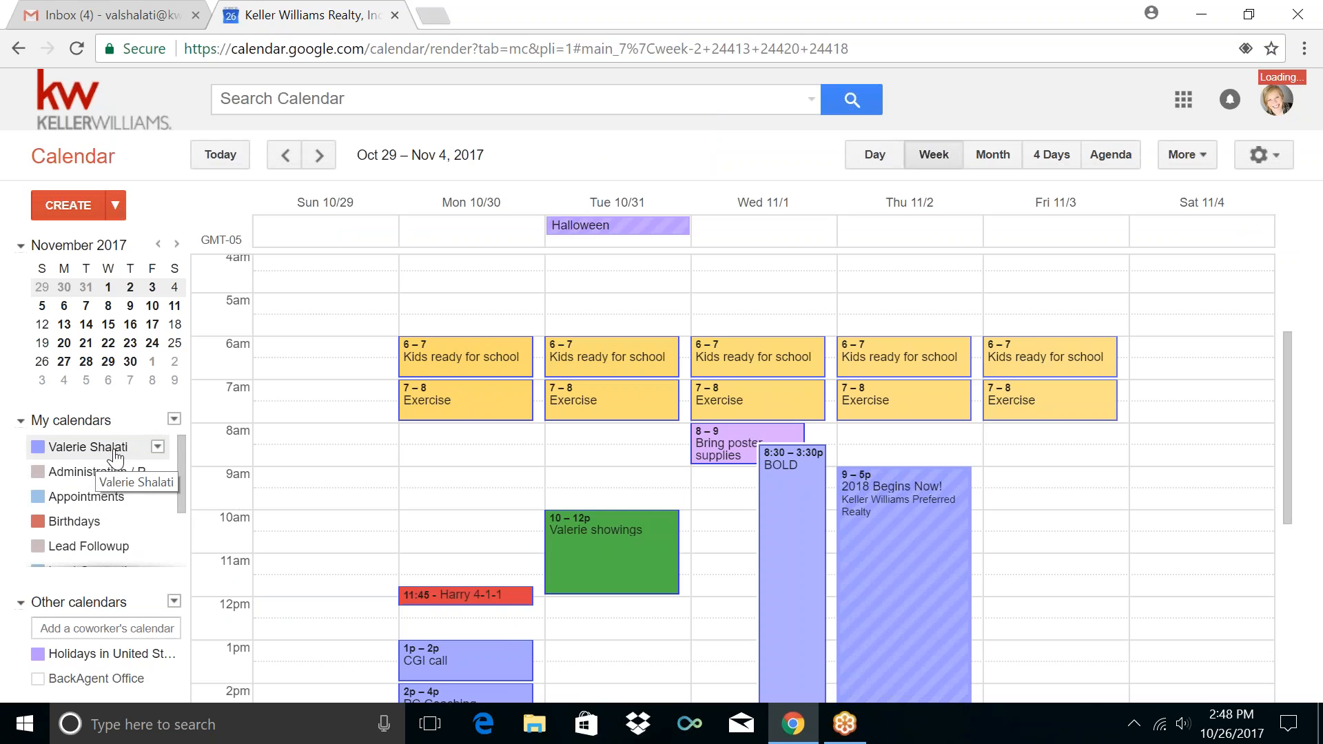
pyautogui.scroll(-3, 115, 459)
pyautogui.scroll(3, 115, 458)
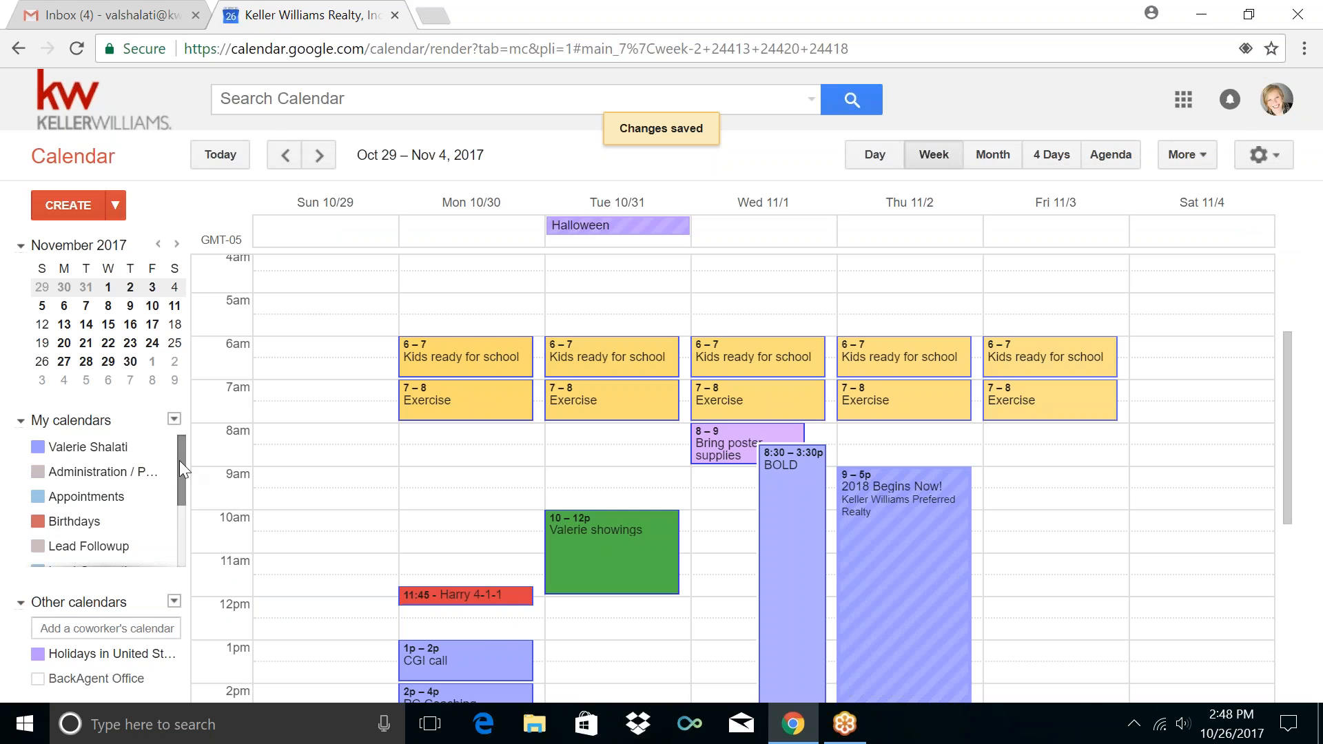
pyautogui.moveTo(179, 460); pyautogui.dragTo(195, 524)
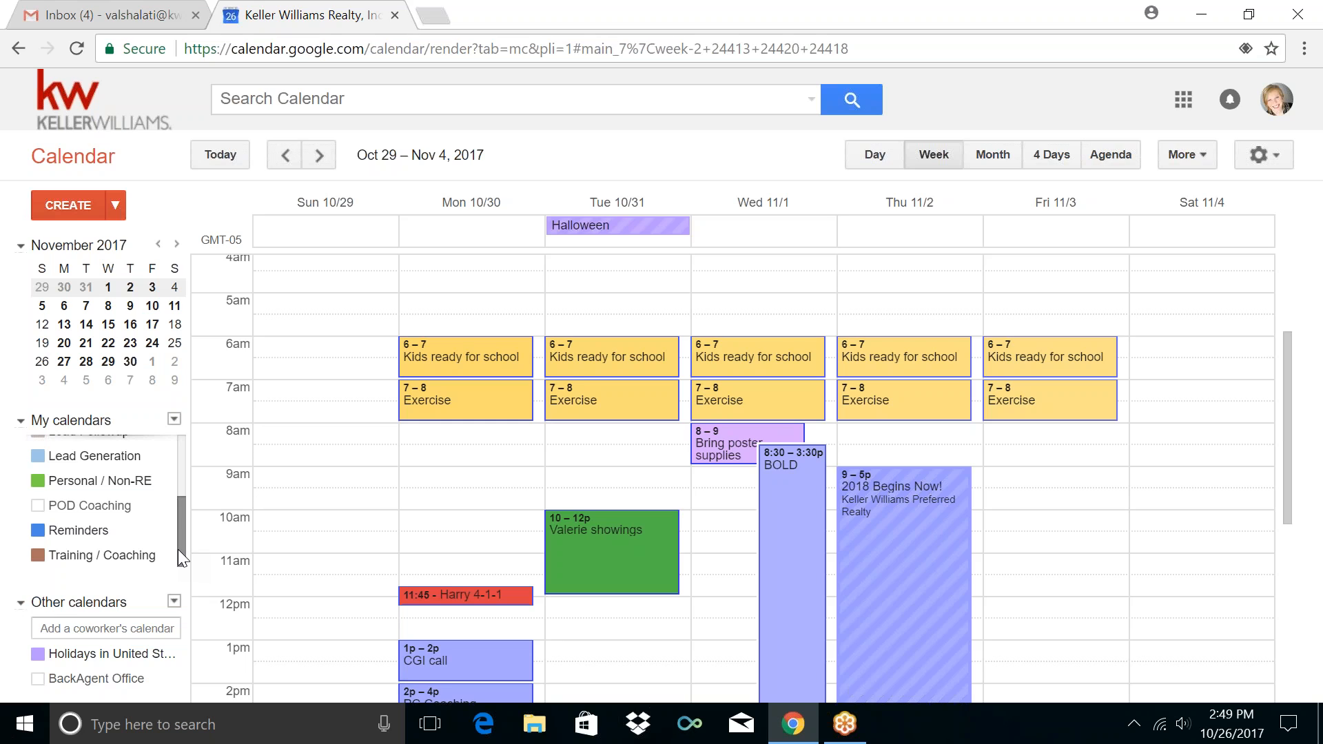
pyautogui.moveTo(181, 535)
pyautogui.mouseDown()
pyautogui.moveTo(176, 452)
pyautogui.moveTo(177, 520)
pyautogui.mouseUp()
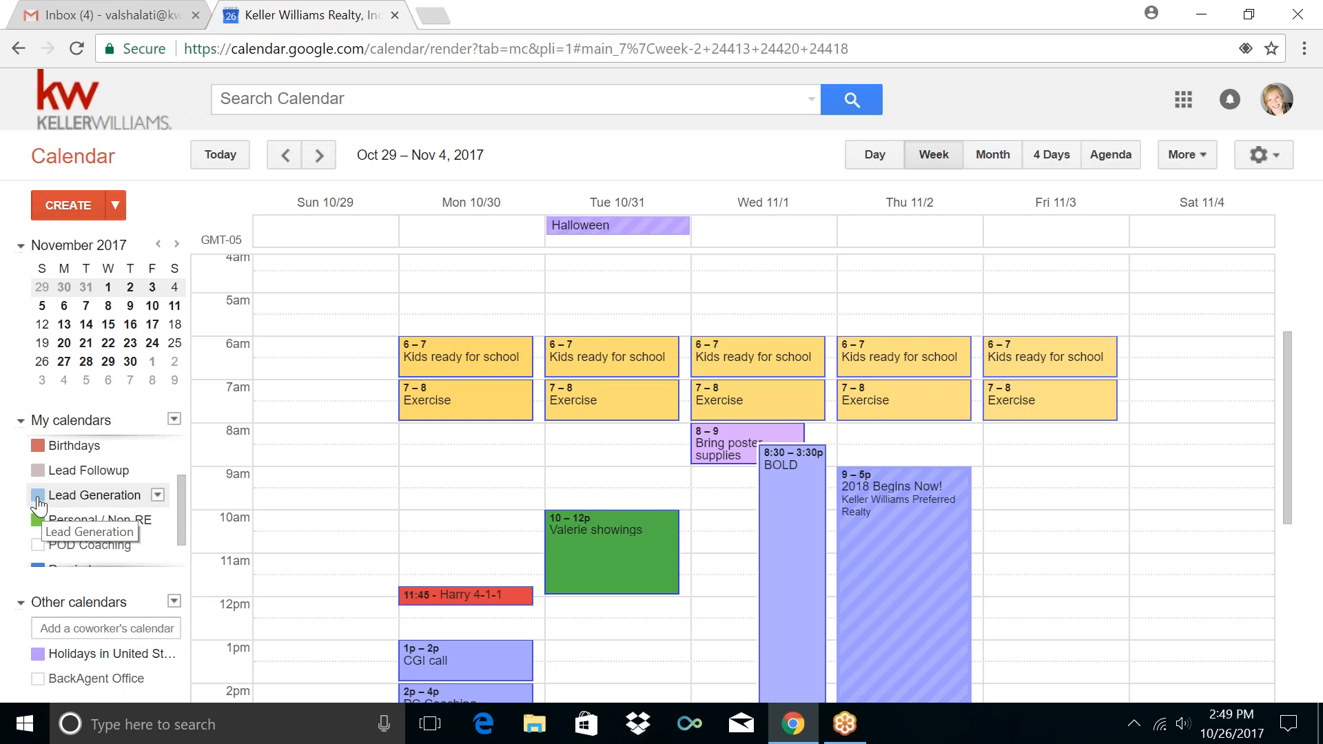
# Colour the Lead Generation calendar green
pyautogui.click(158, 496)
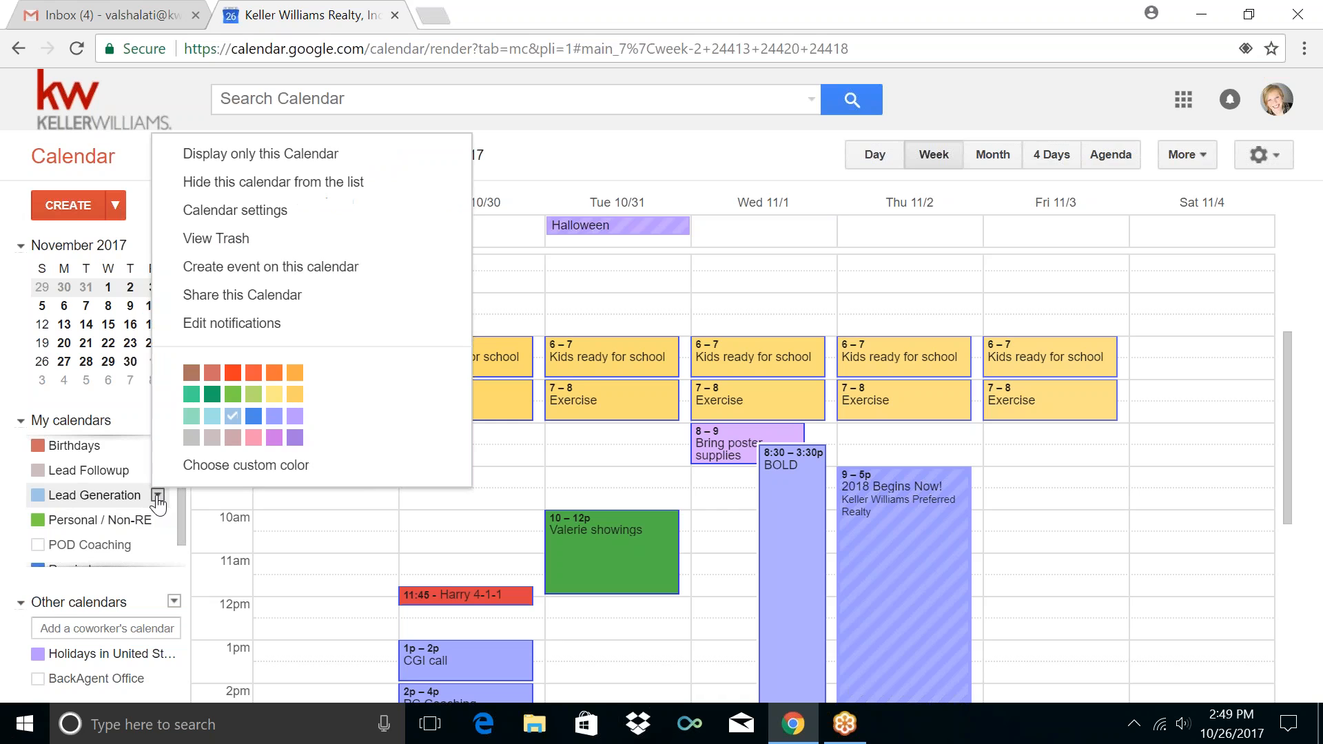
pyautogui.click(233, 395)
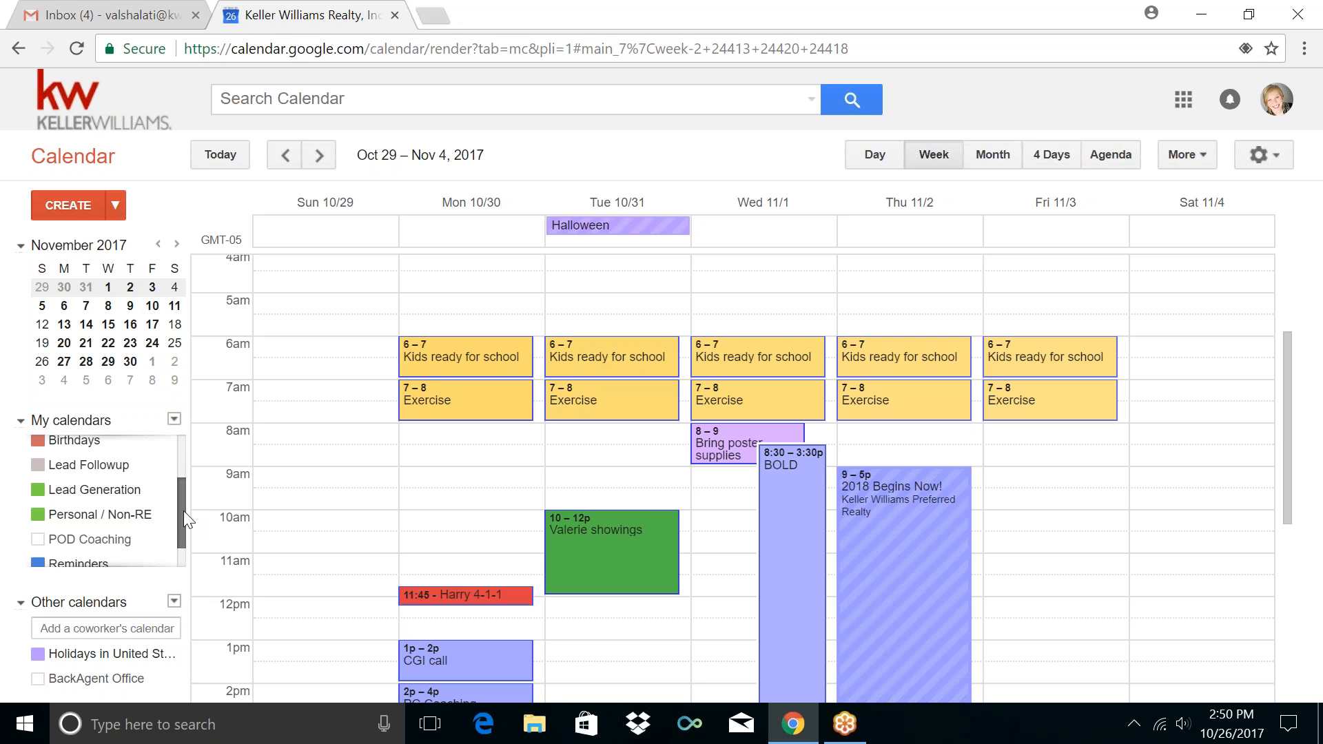
pyautogui.moveTo(184, 511); pyautogui.dragTo(193, 538)
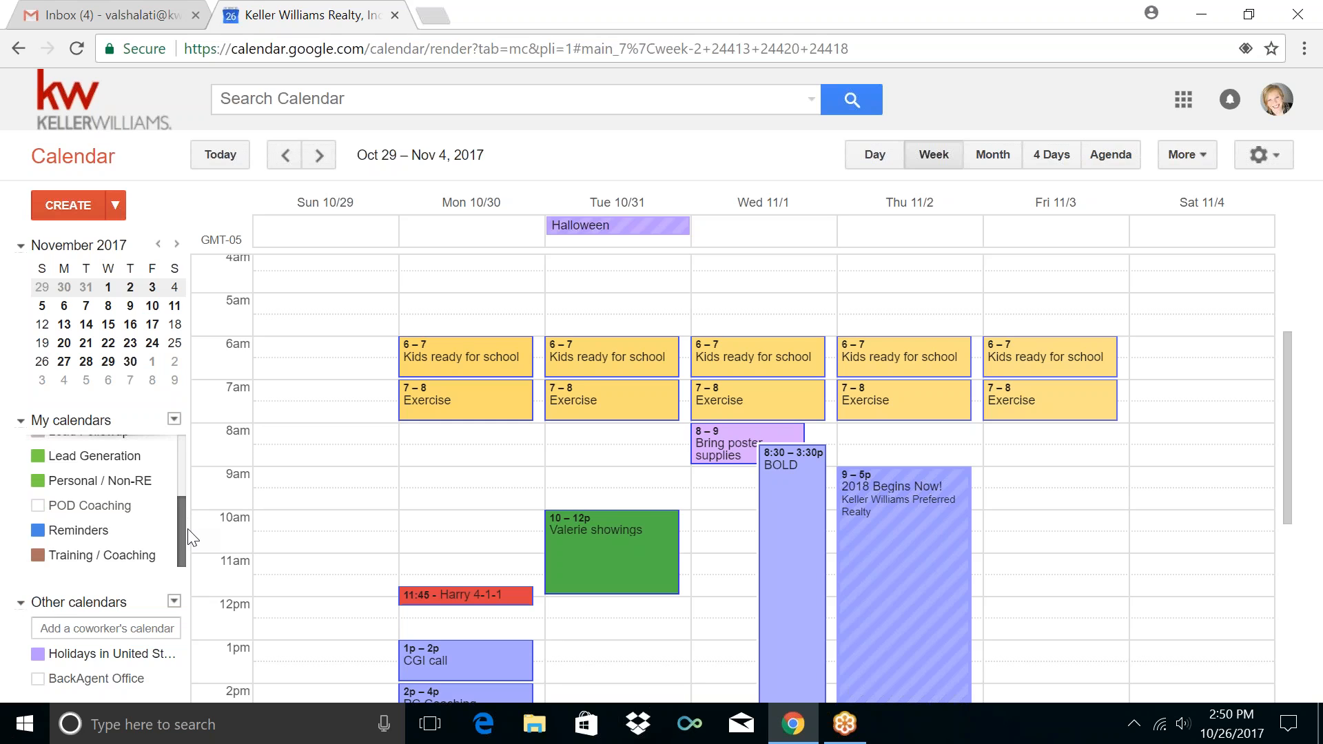
pyautogui.moveTo(186, 535); pyautogui.dragTo(179, 449)
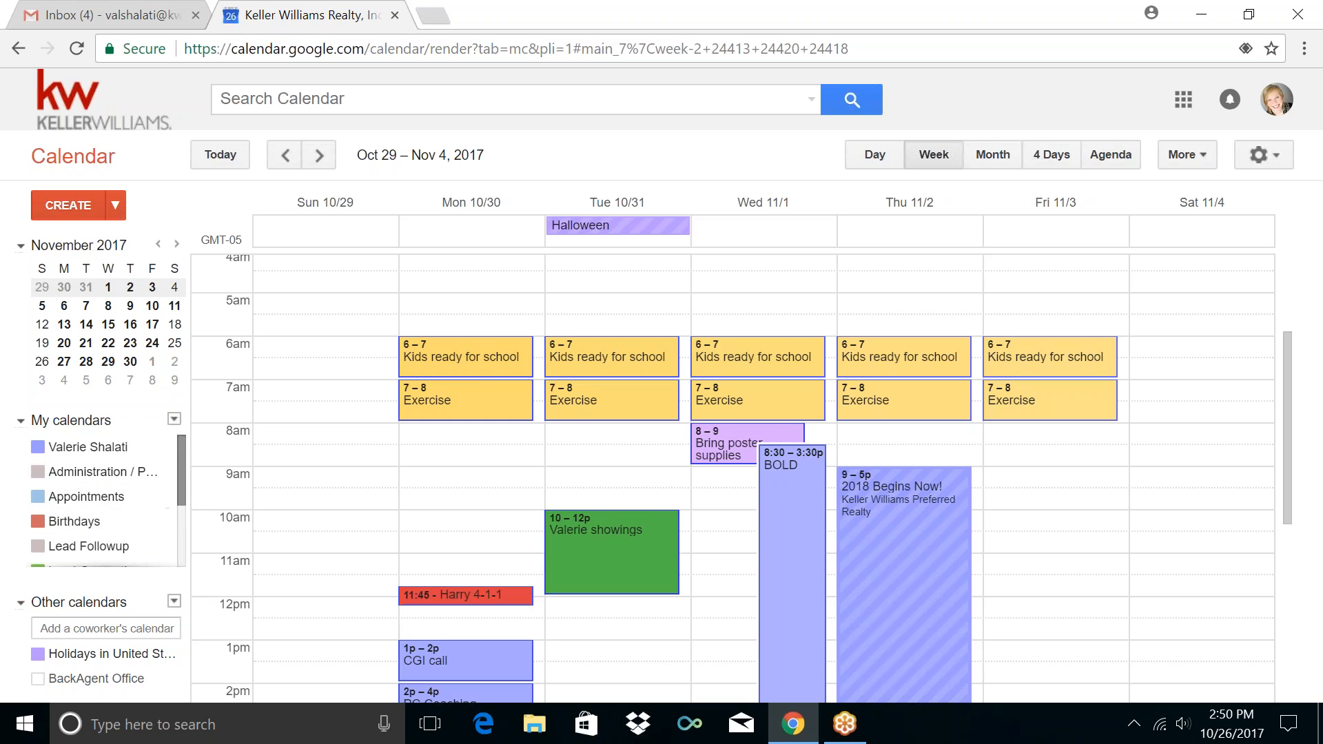
pyautogui.moveTo(184, 459); pyautogui.dragTo(185, 496)
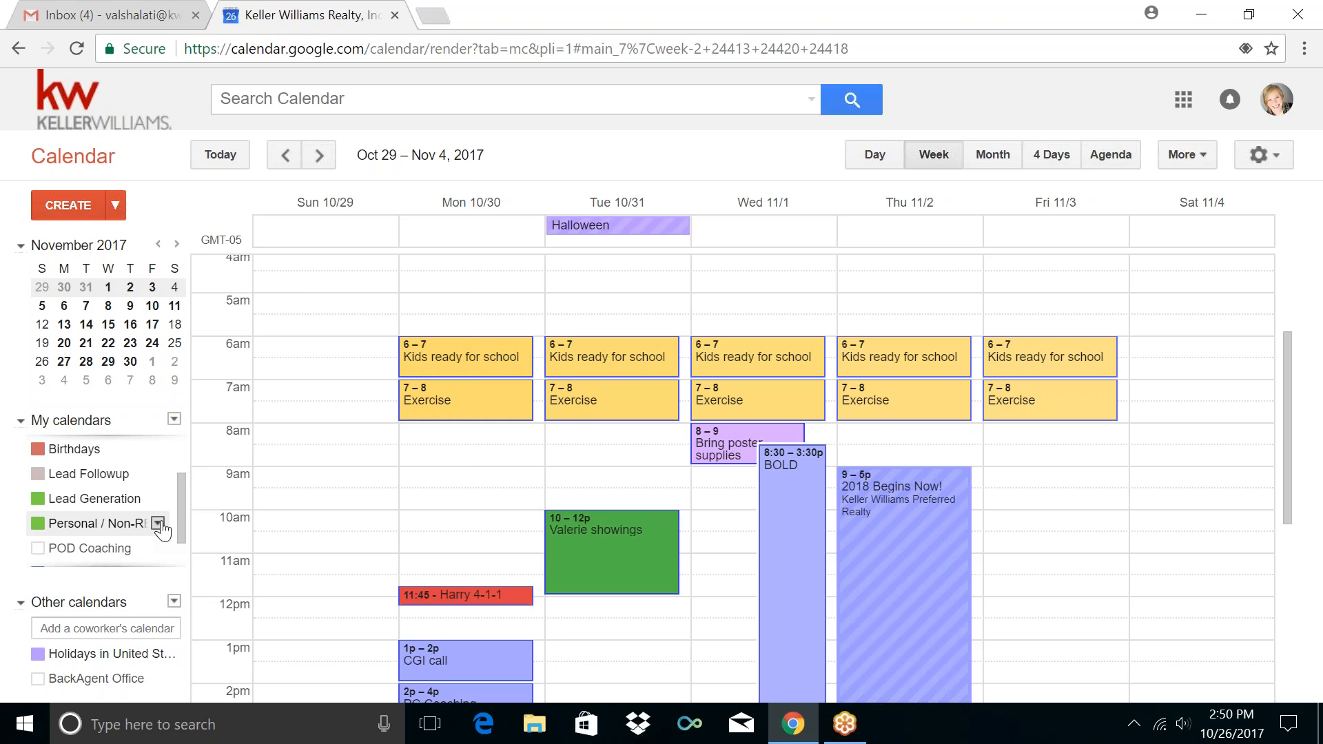
# Colour Personal / Non-RE light yellow and hide the POD Coaching calendar
pyautogui.click(158, 524)
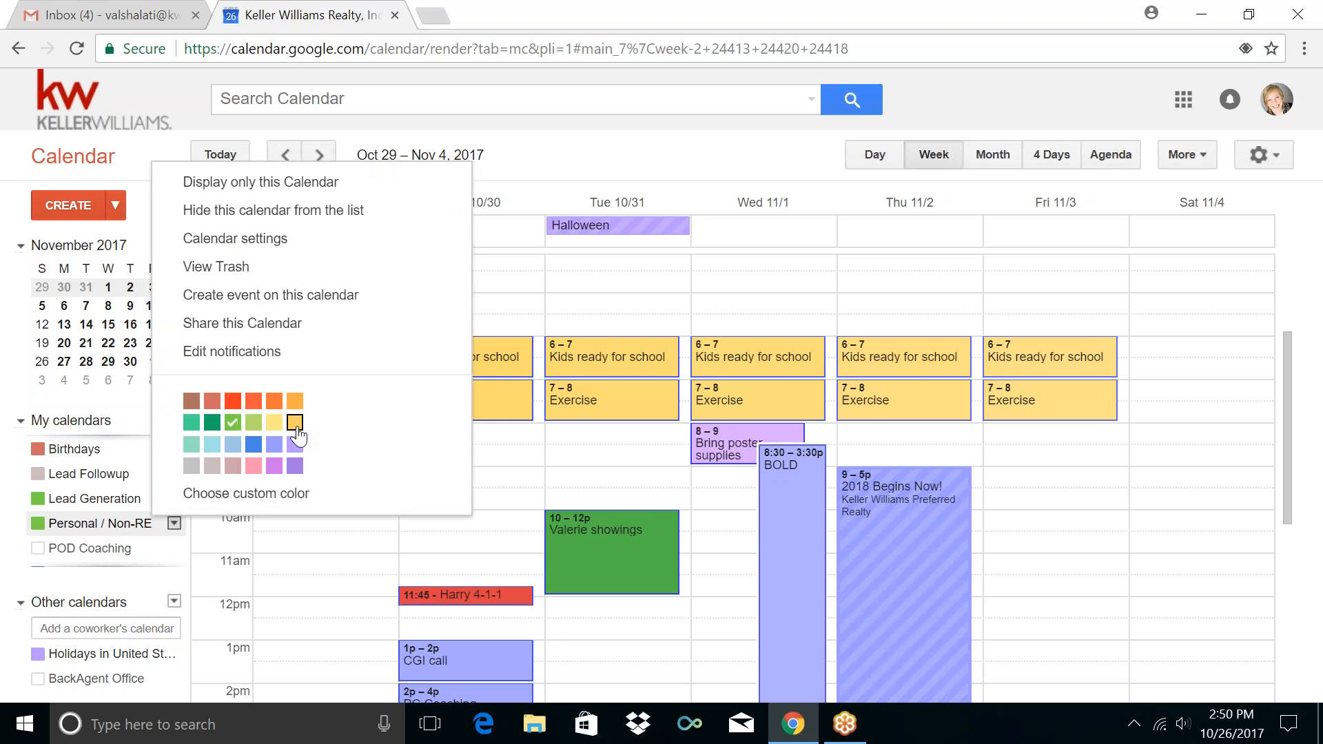
pyautogui.click(274, 422)
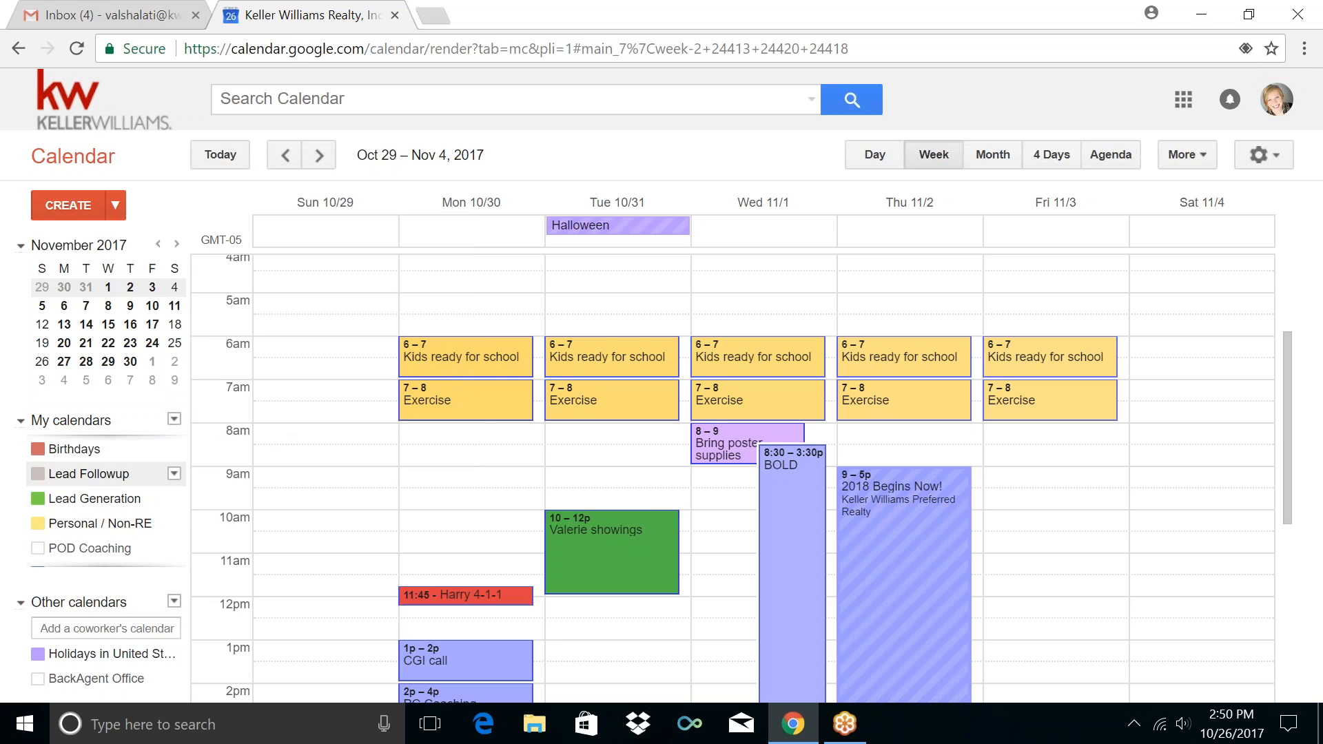
pyautogui.click(93, 545)
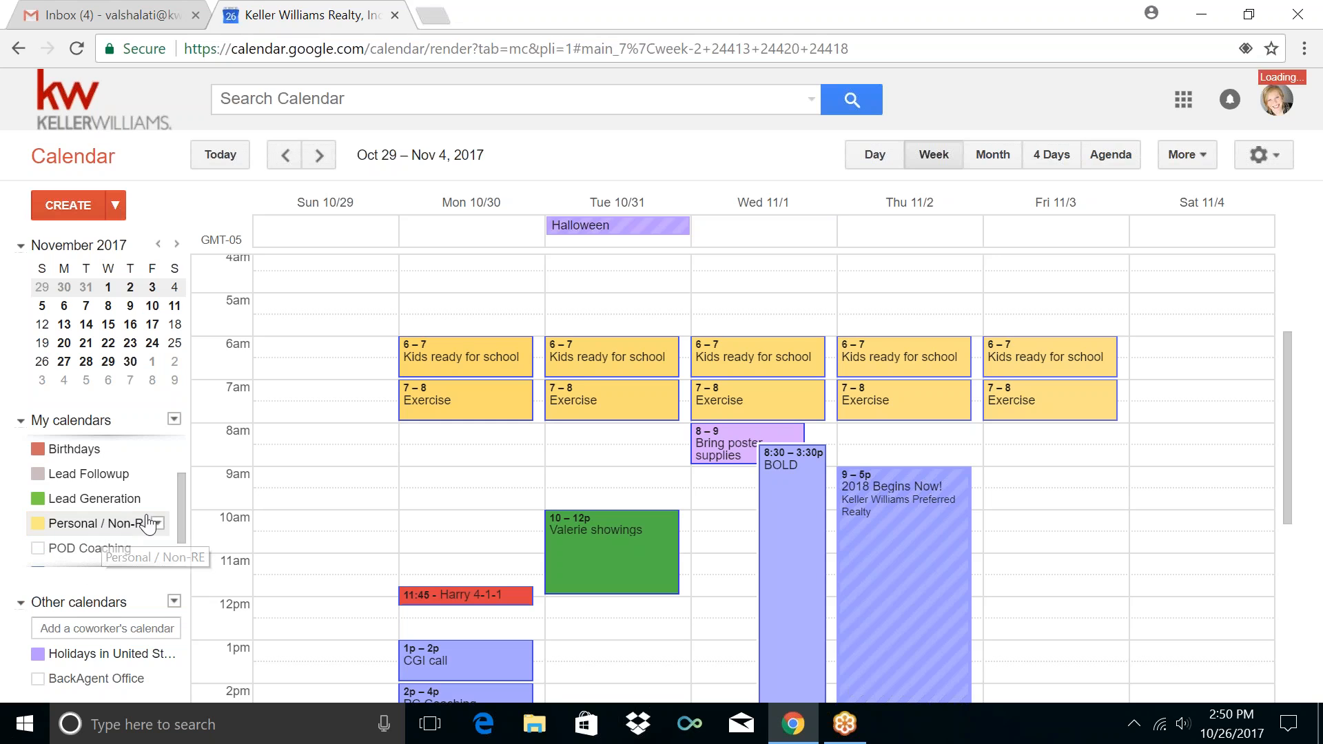
pyautogui.moveTo(184, 483); pyautogui.dragTo(183, 485)
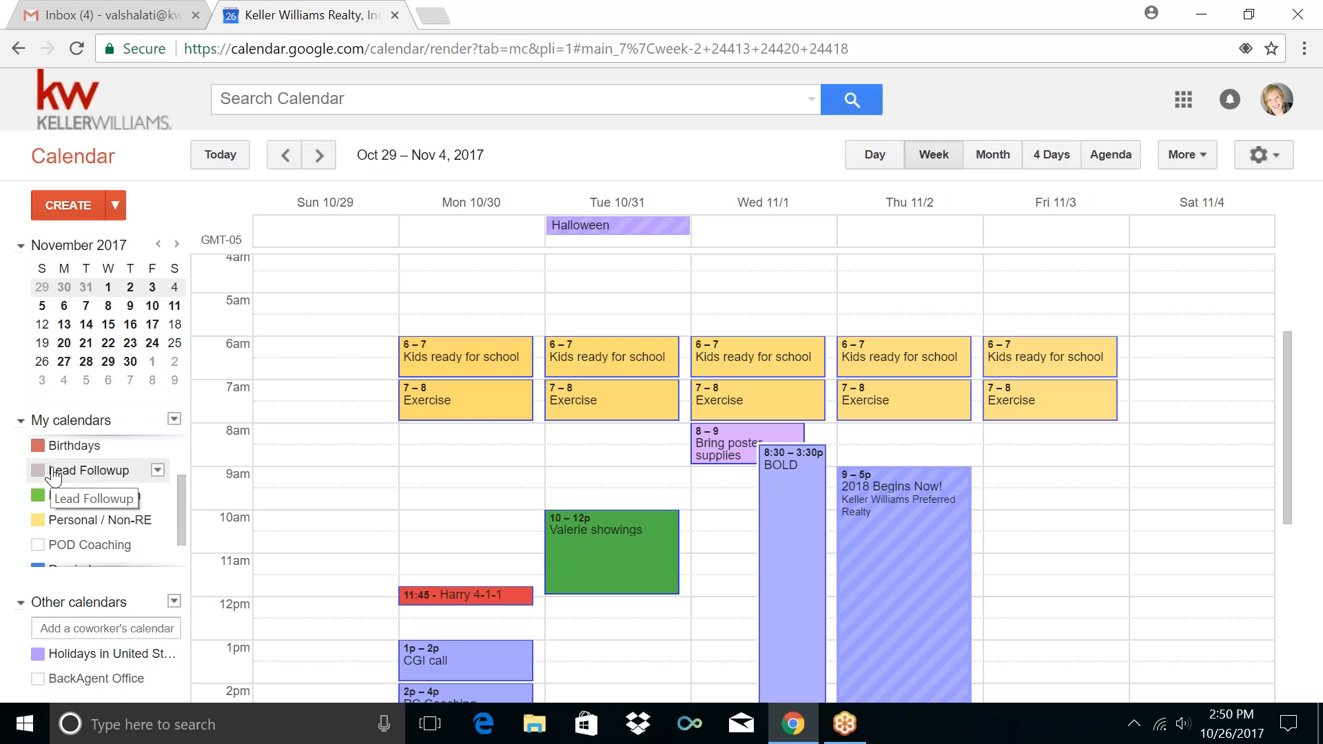
pyautogui.click(158, 471)
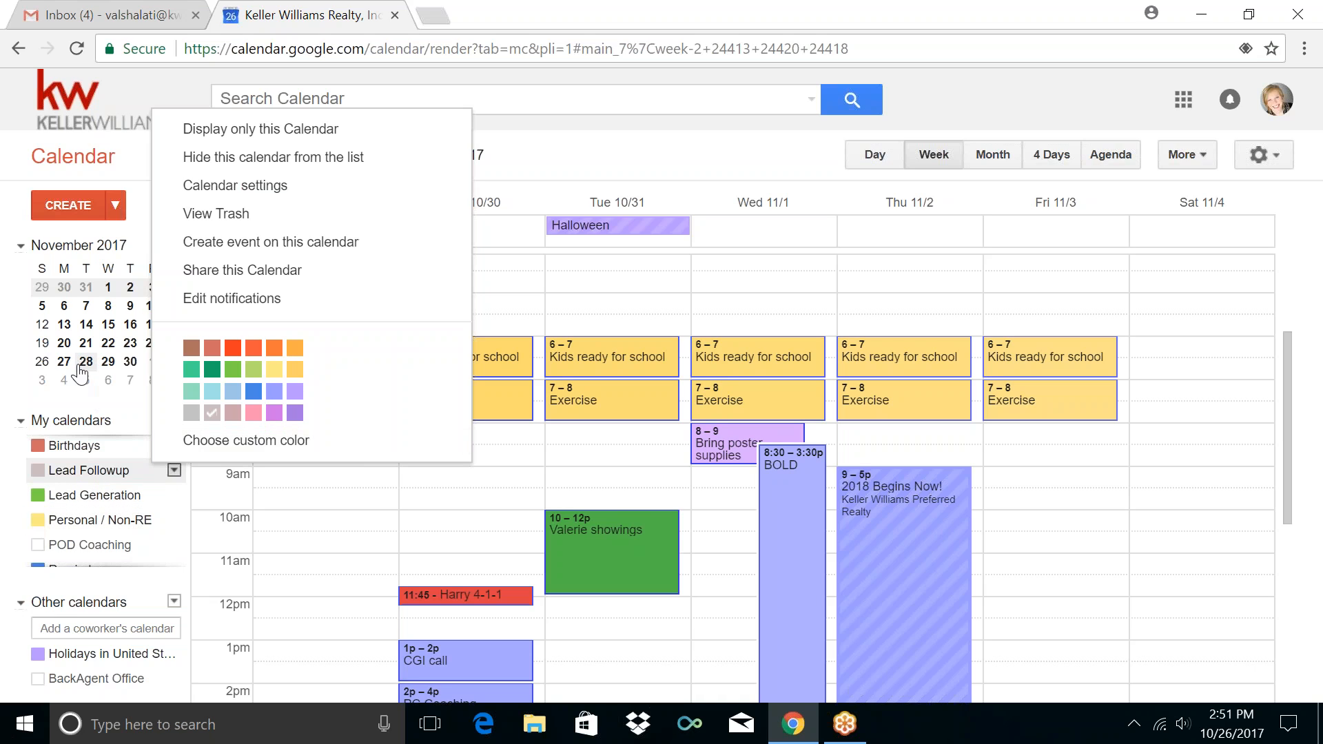
pyautogui.scroll(1, 114, 438)
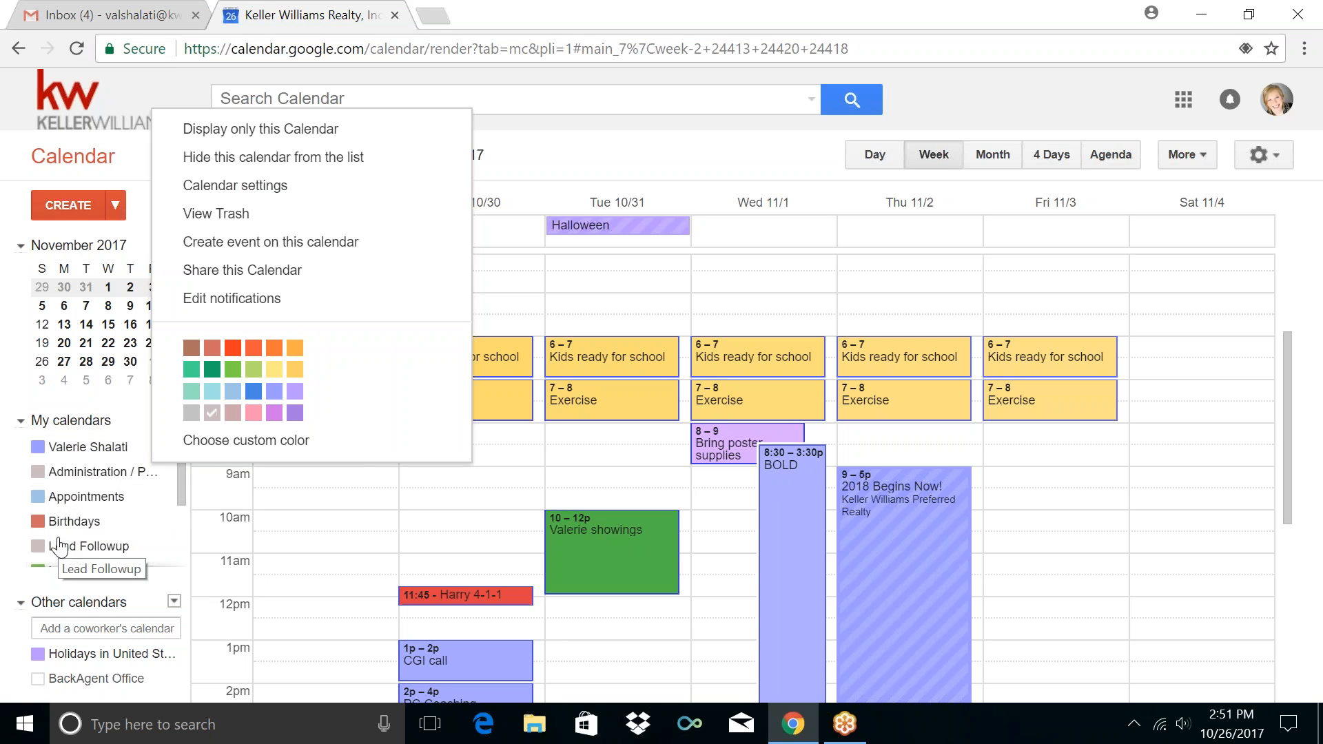
pyautogui.click(213, 371)
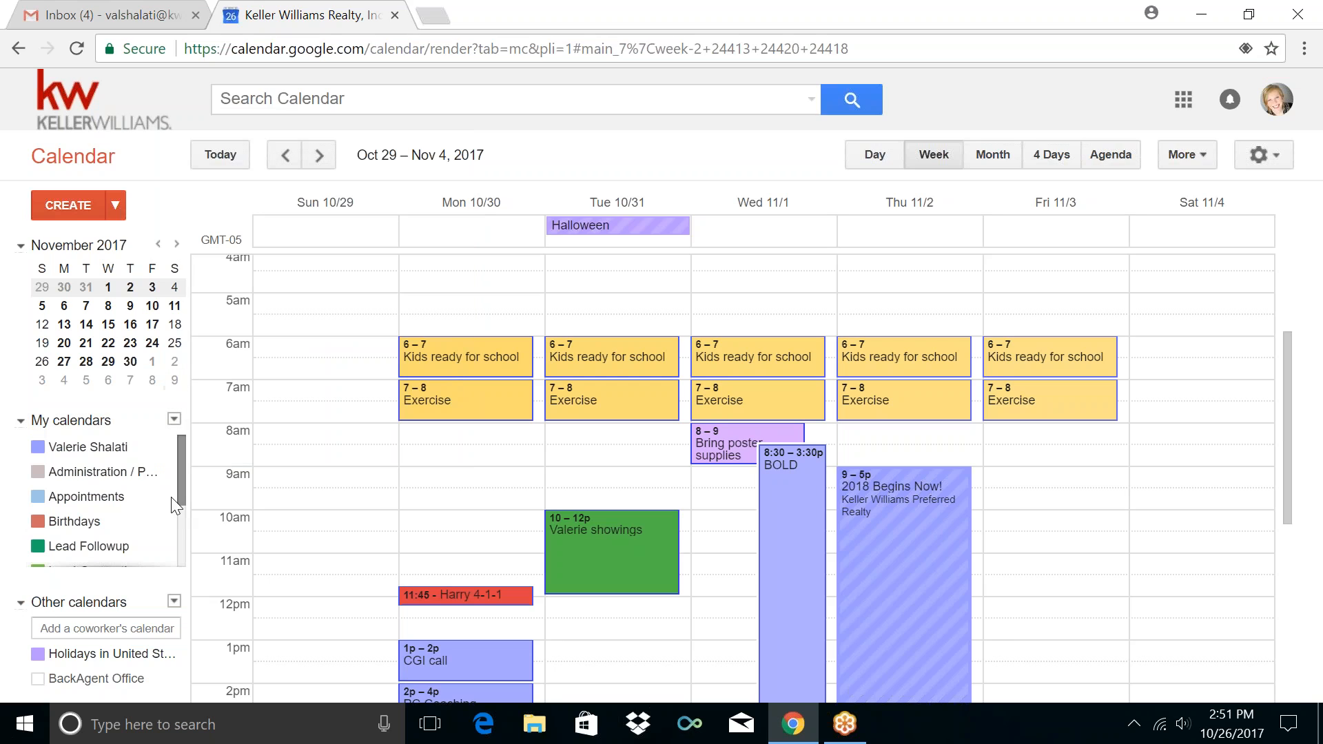
pyautogui.moveTo(179, 478); pyautogui.dragTo(179, 485)
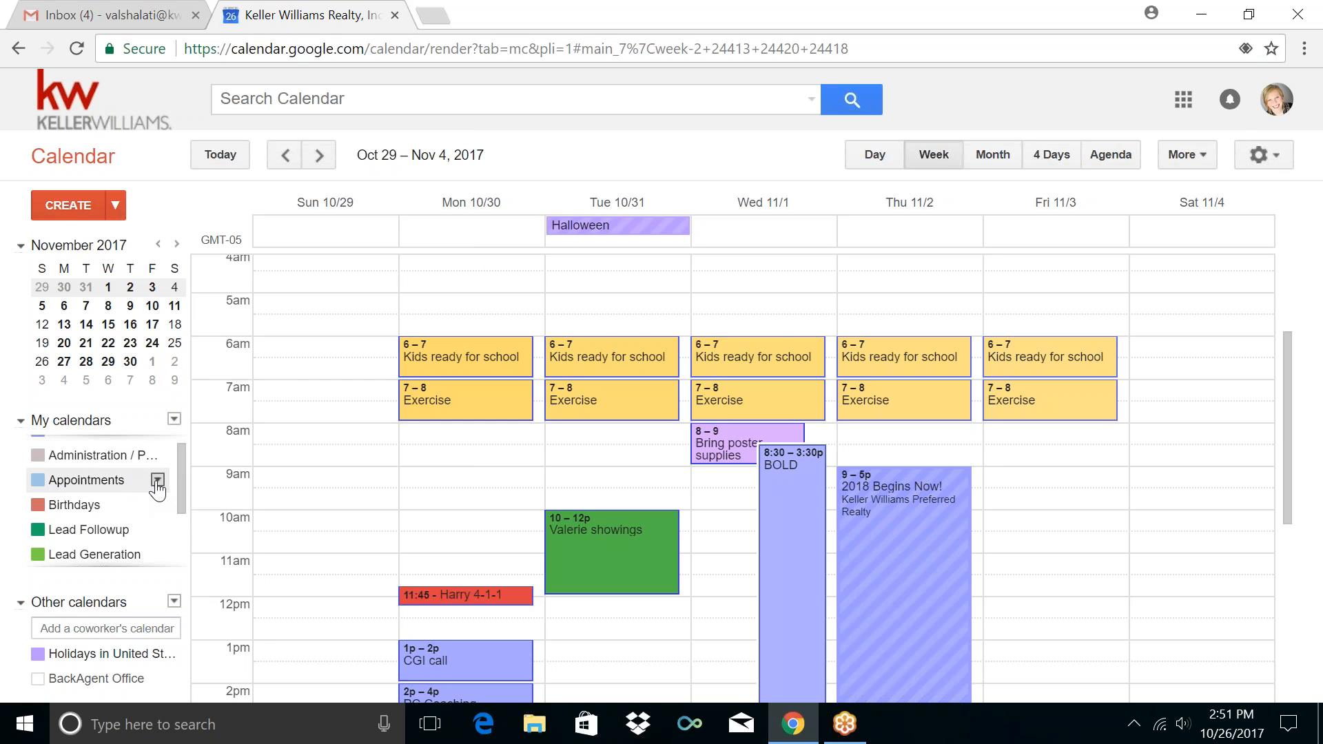
pyautogui.click(158, 483)
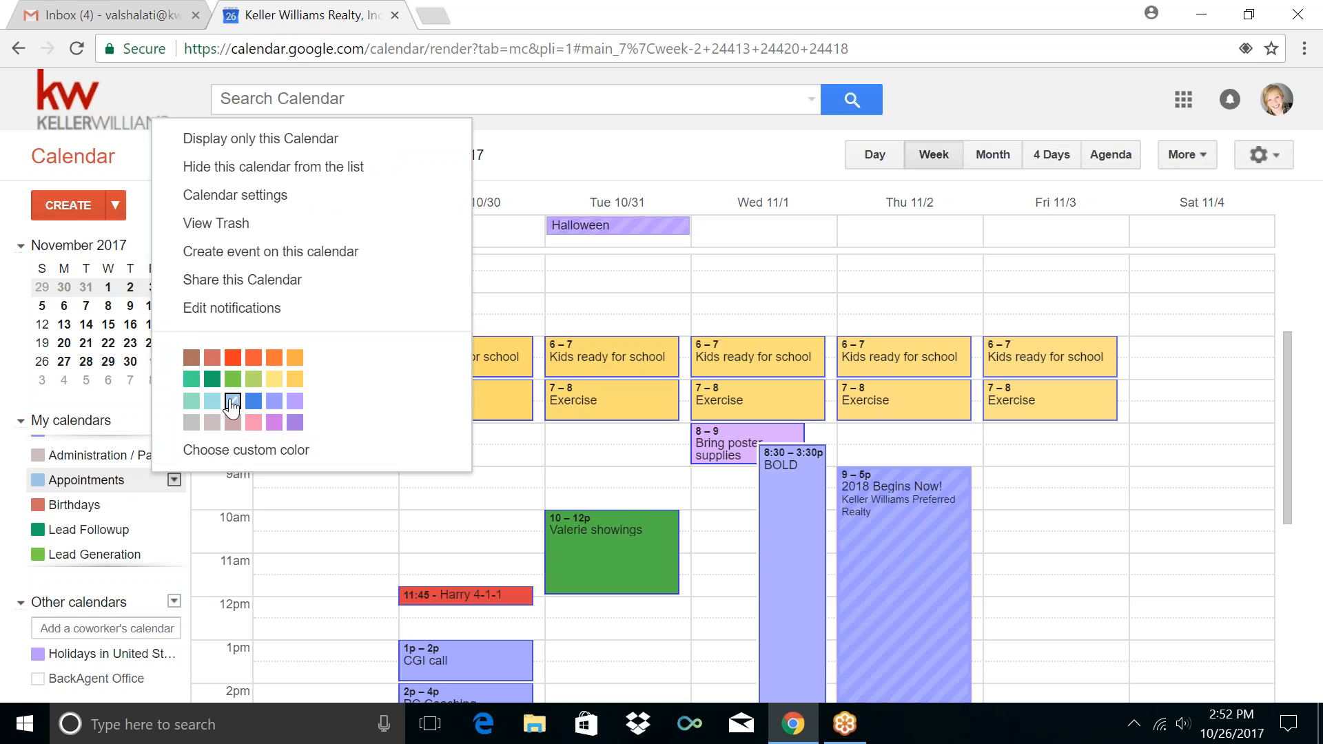
pyautogui.click(253, 379)
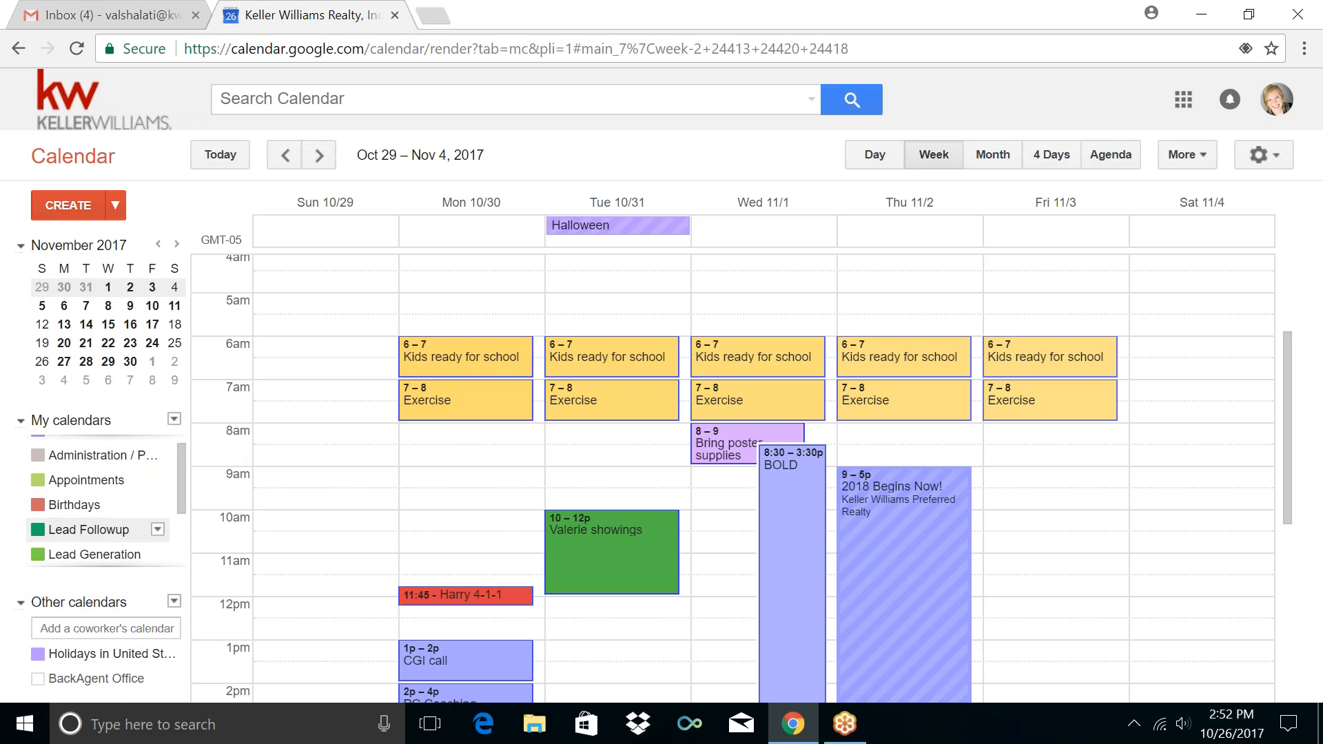
pyautogui.scroll(1, 74, 476)
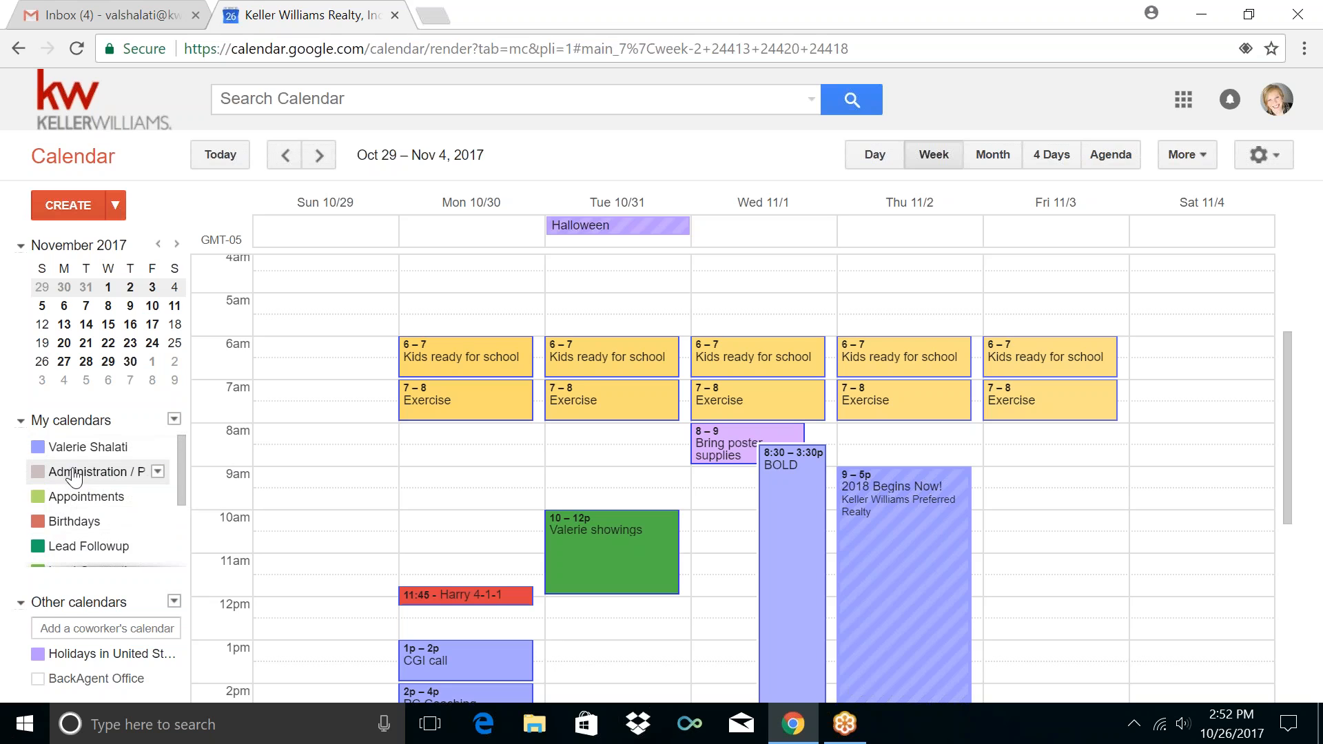
# Make the Administration / Paperwork calendar light blue
pyautogui.click(158, 472)
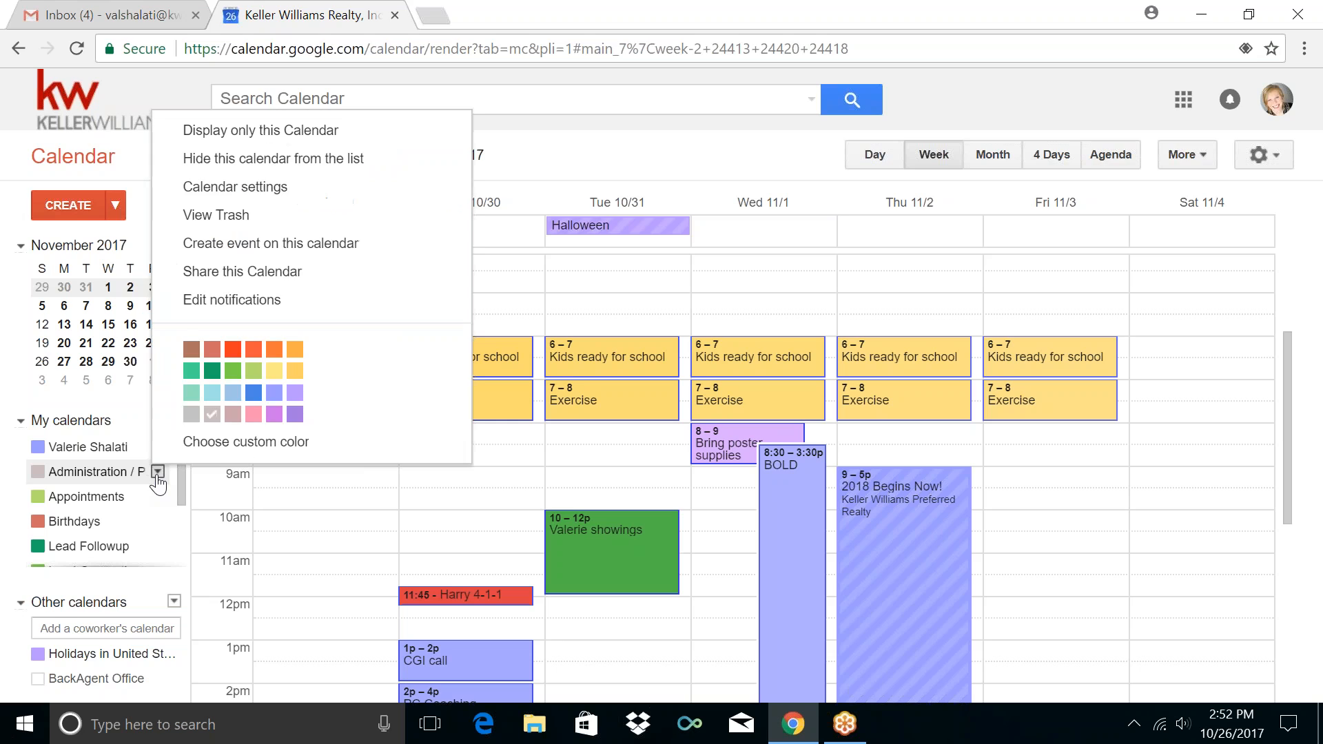
pyautogui.click(233, 393)
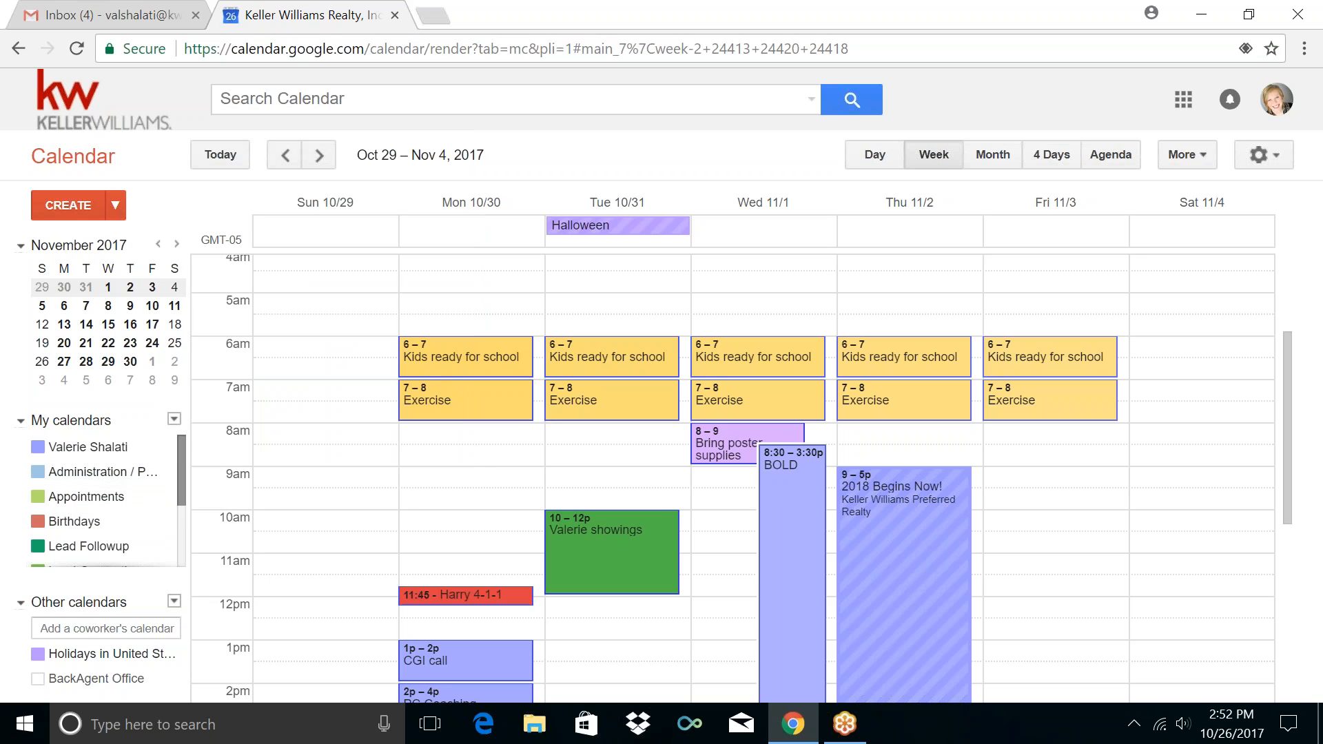
pyautogui.moveTo(184, 452); pyautogui.dragTo(186, 520)
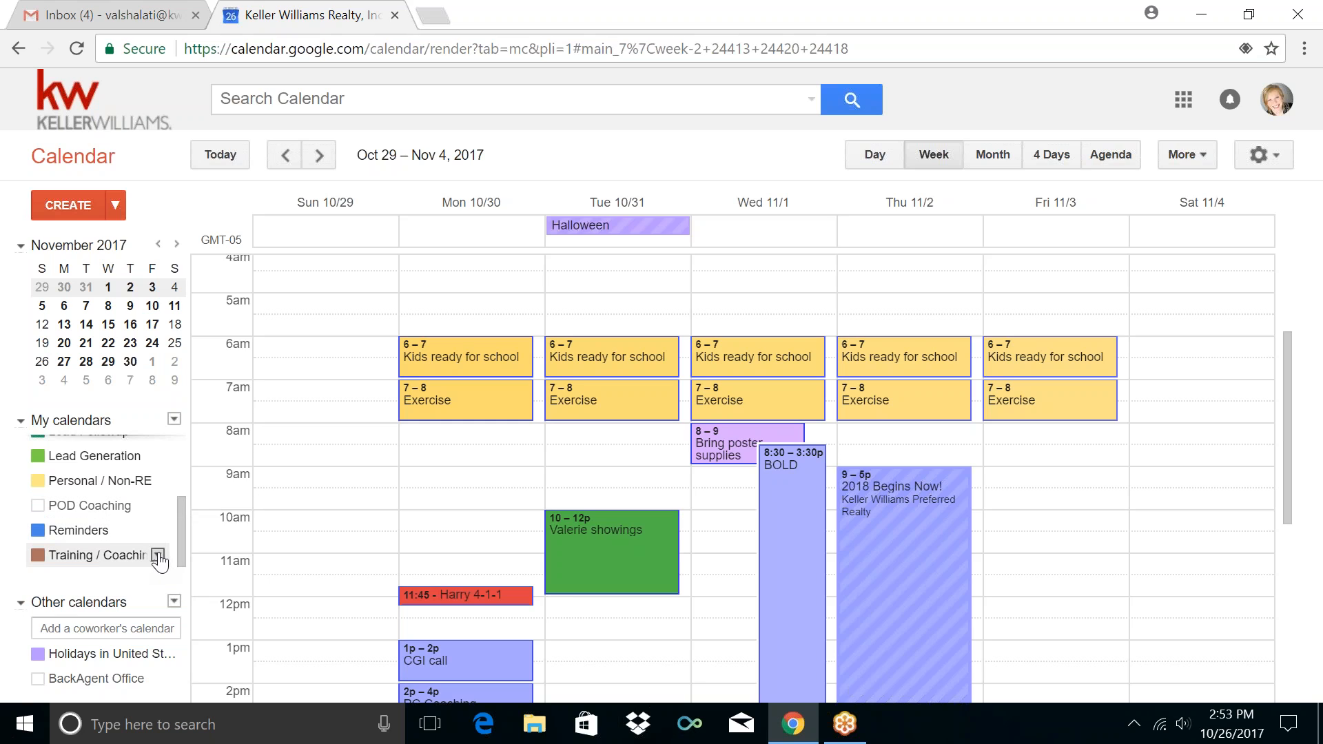
# Make the Training / Coaching calendar orange-red
pyautogui.click(158, 556)
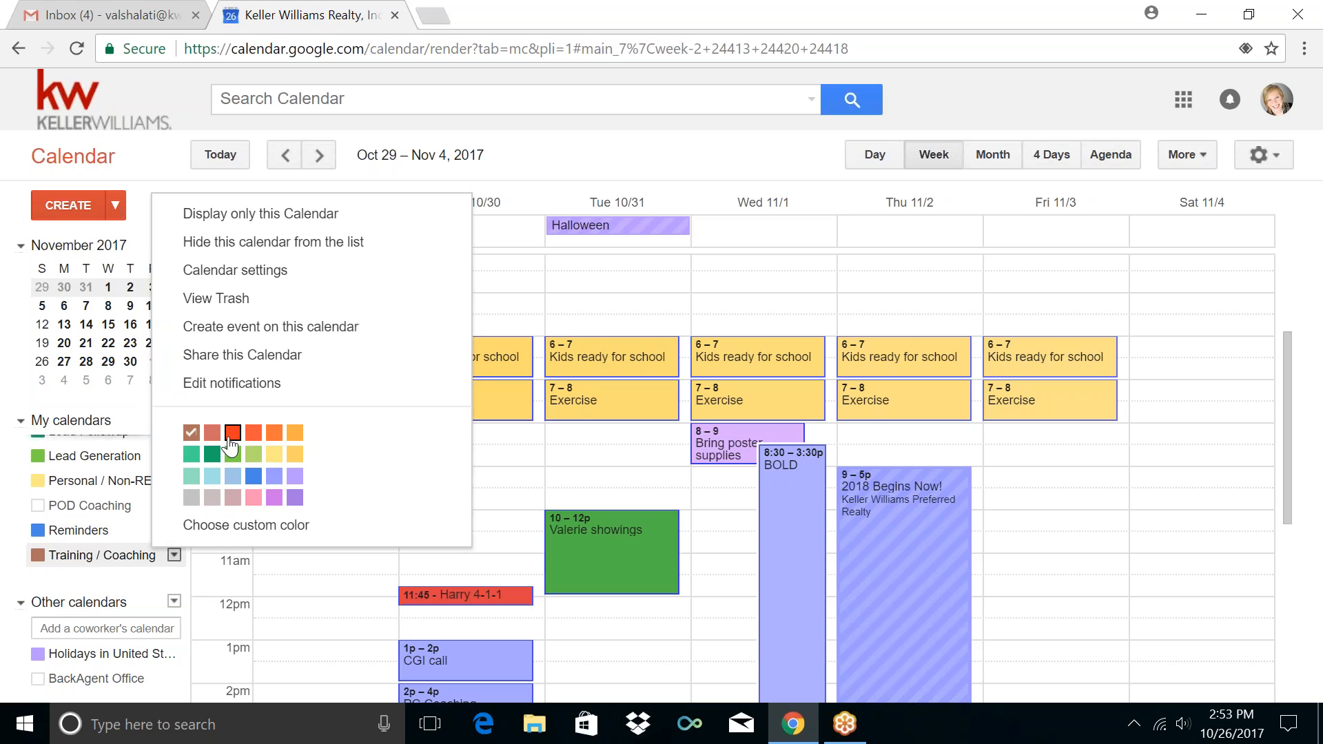
pyautogui.click(254, 433)
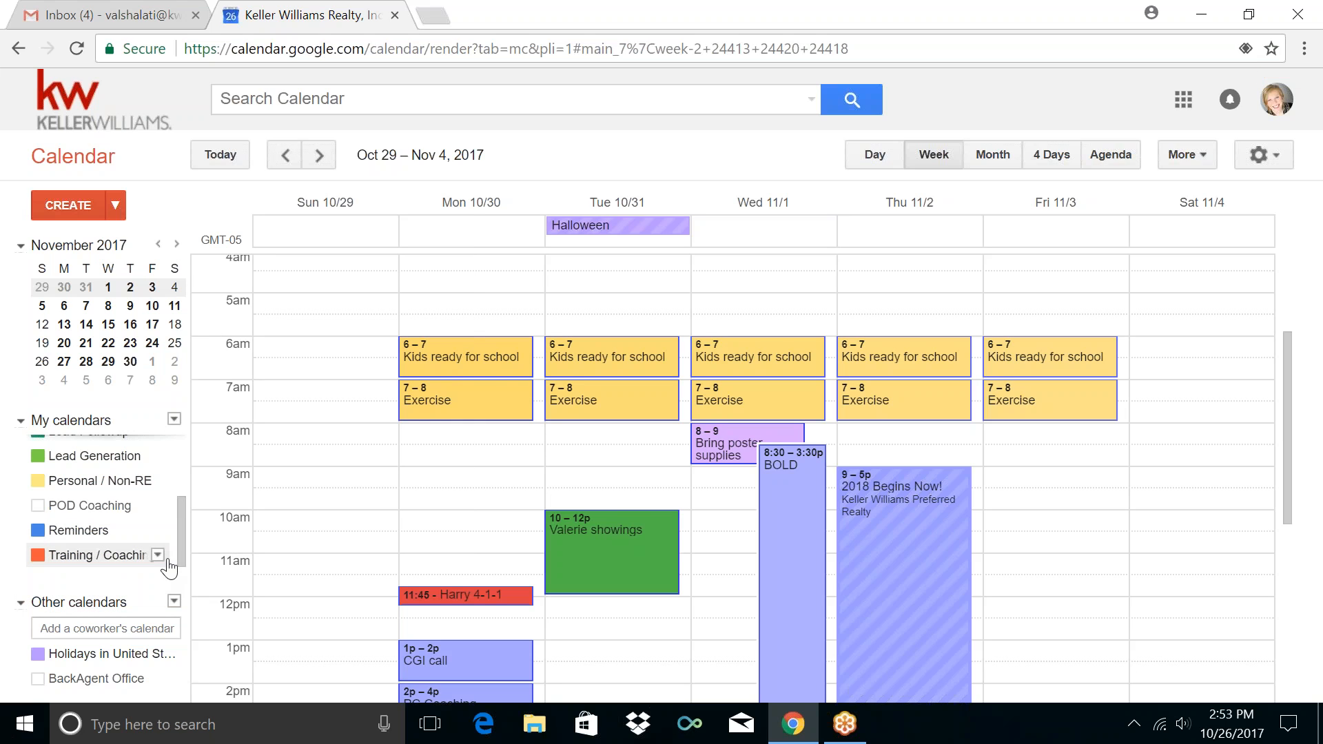
pyautogui.click(175, 554)
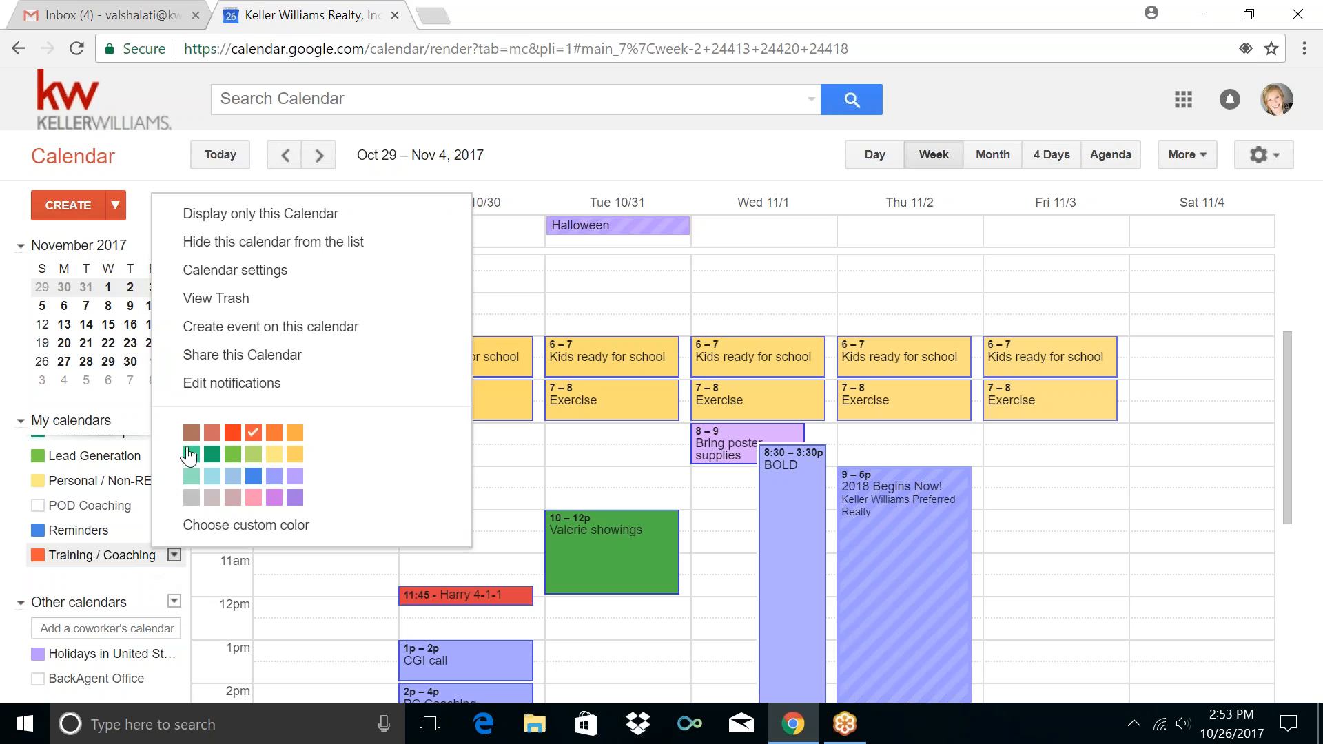
pyautogui.click(233, 433)
# Hide the POD Coaching calendar and collapse Other calendars
pyautogui.click(138, 506)
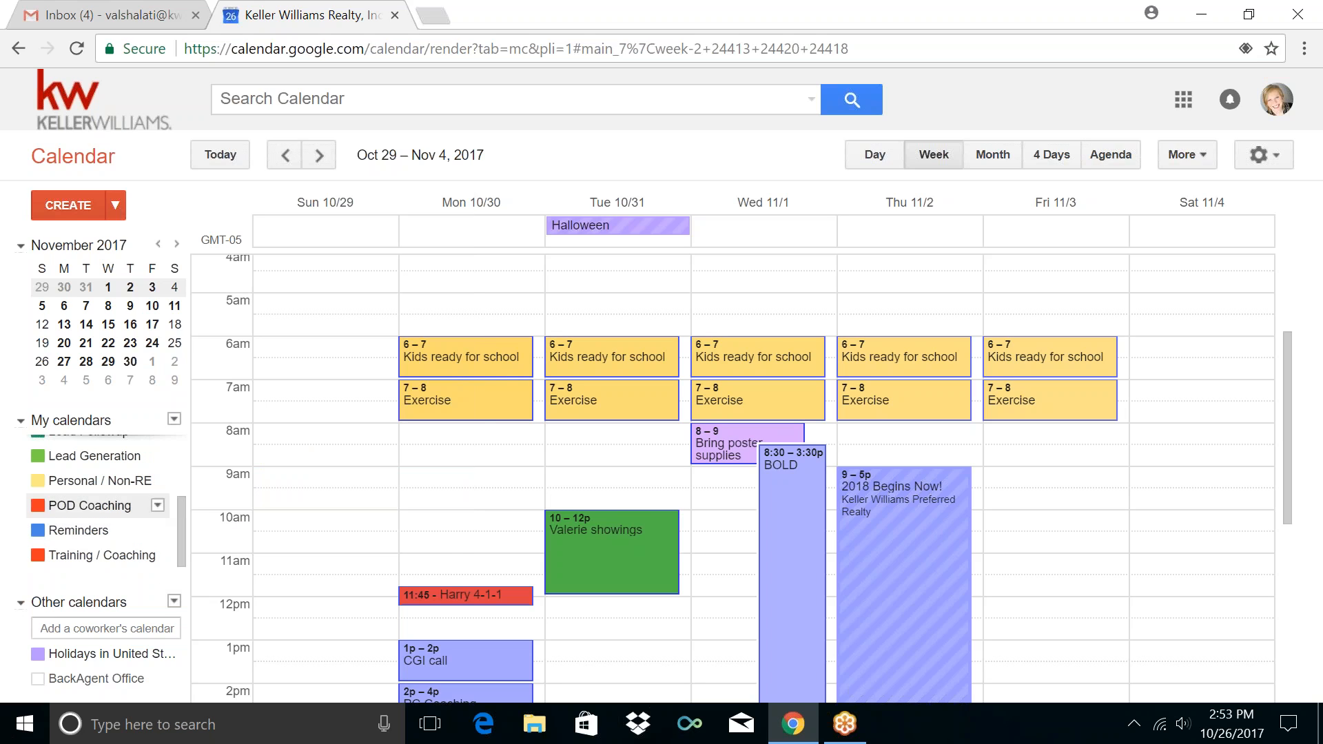
pyautogui.click(158, 507)
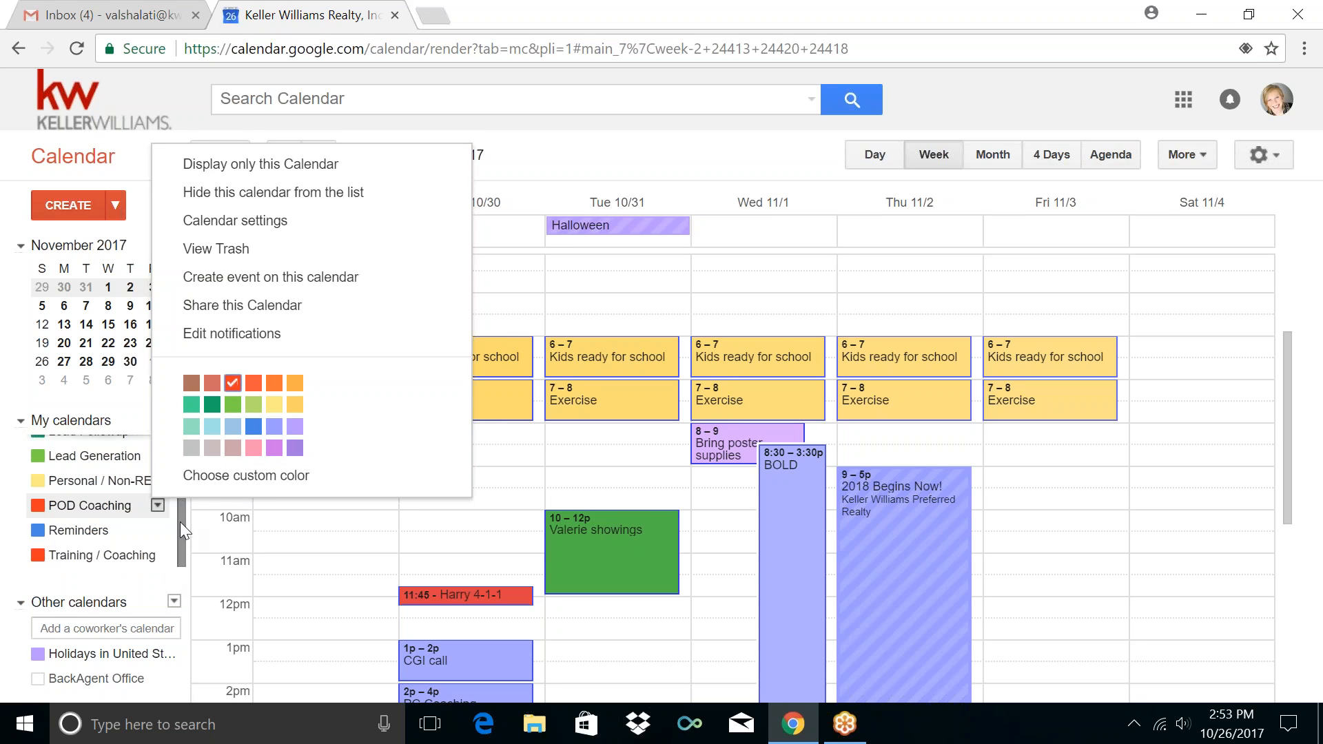
pyautogui.click(178, 517)
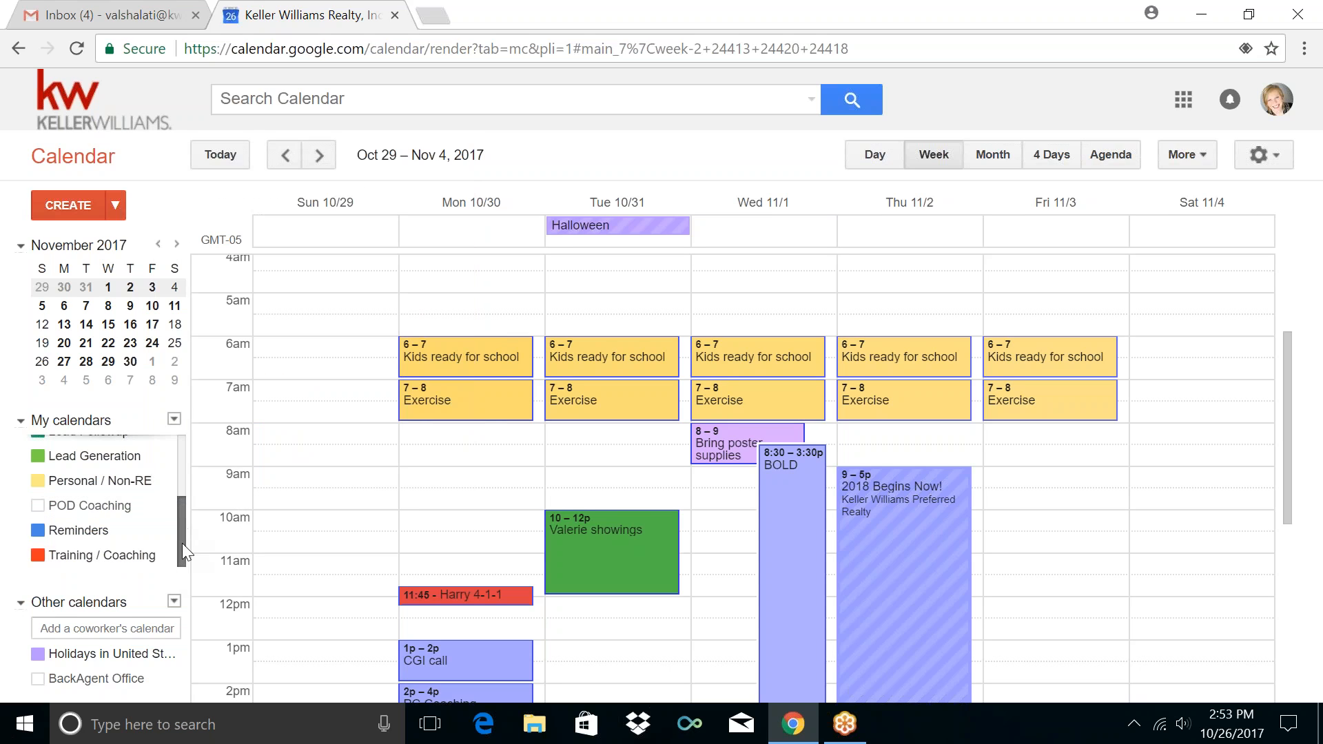
pyautogui.click(177, 605)
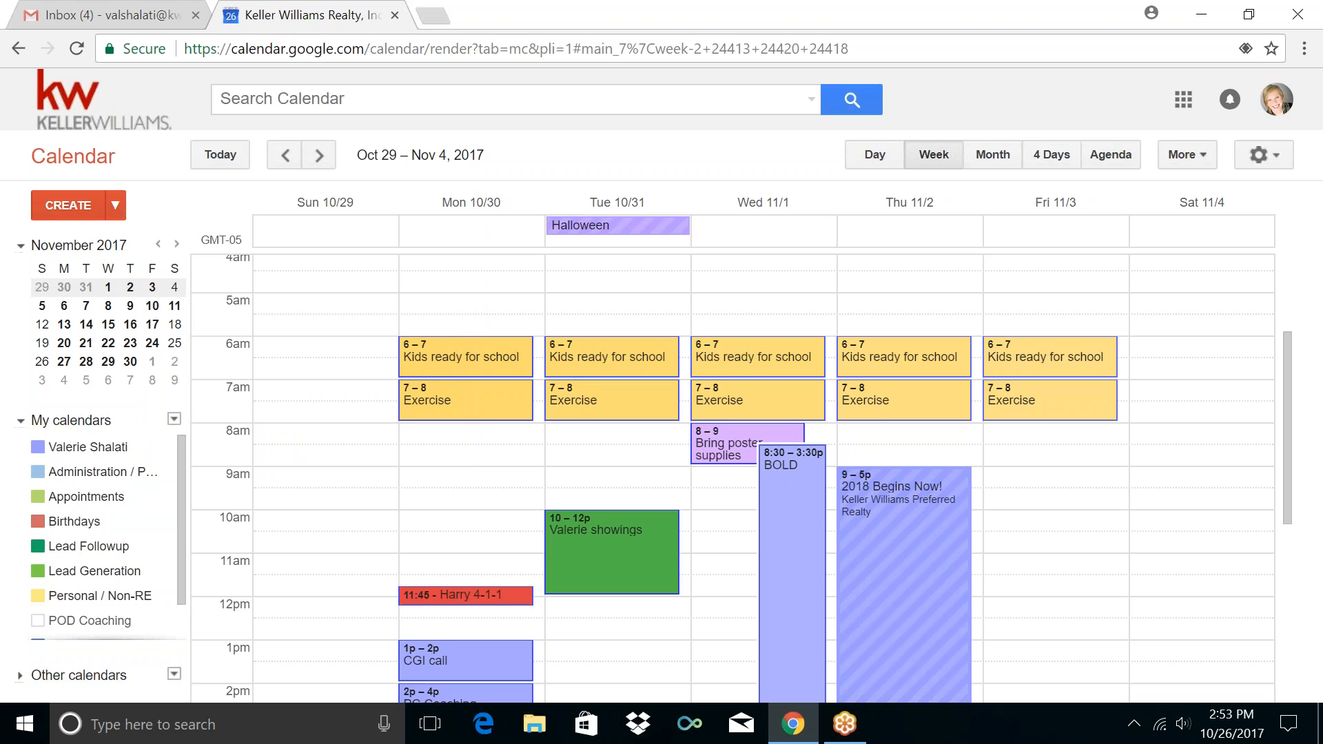
# Turn the POD Coaching calendar back on in My calendars
pyautogui.moveTo(180, 574); pyautogui.dragTo(183, 630)
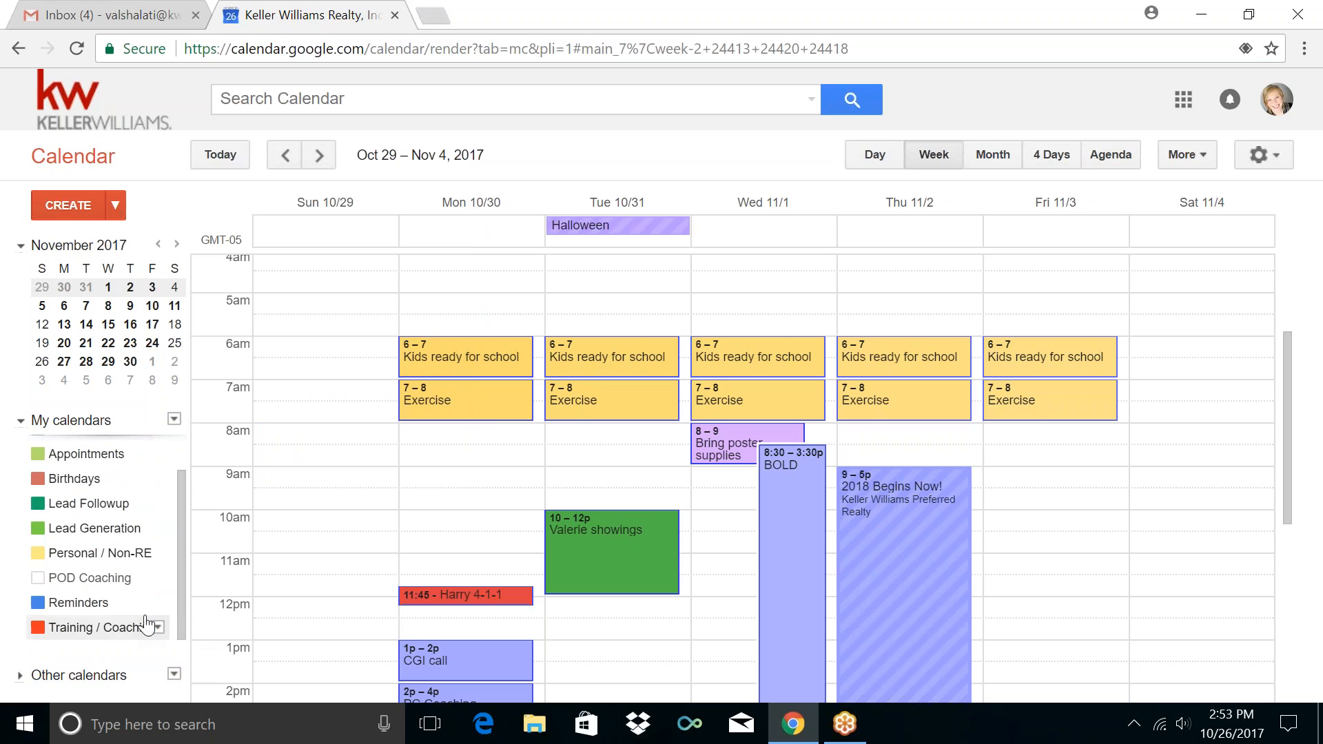
pyautogui.click(137, 578)
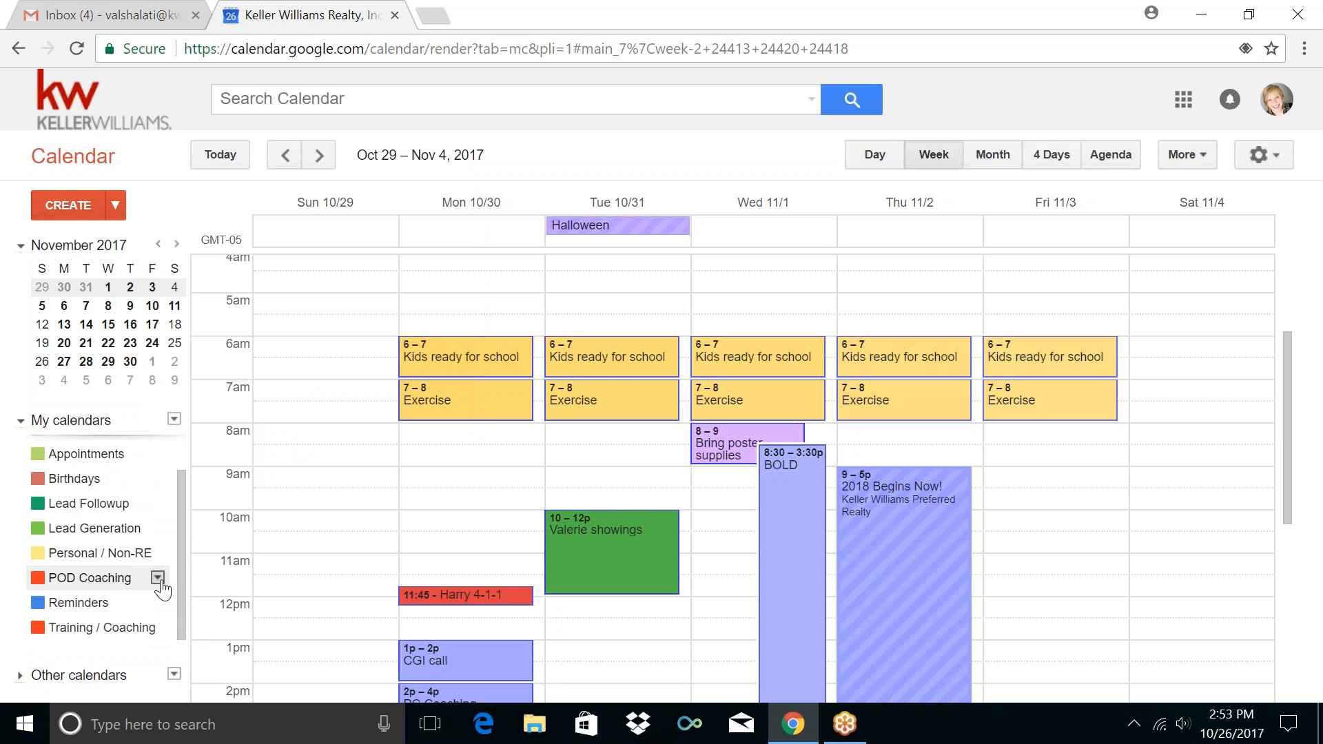
pyautogui.click(158, 579)
pyautogui.click(160, 583)
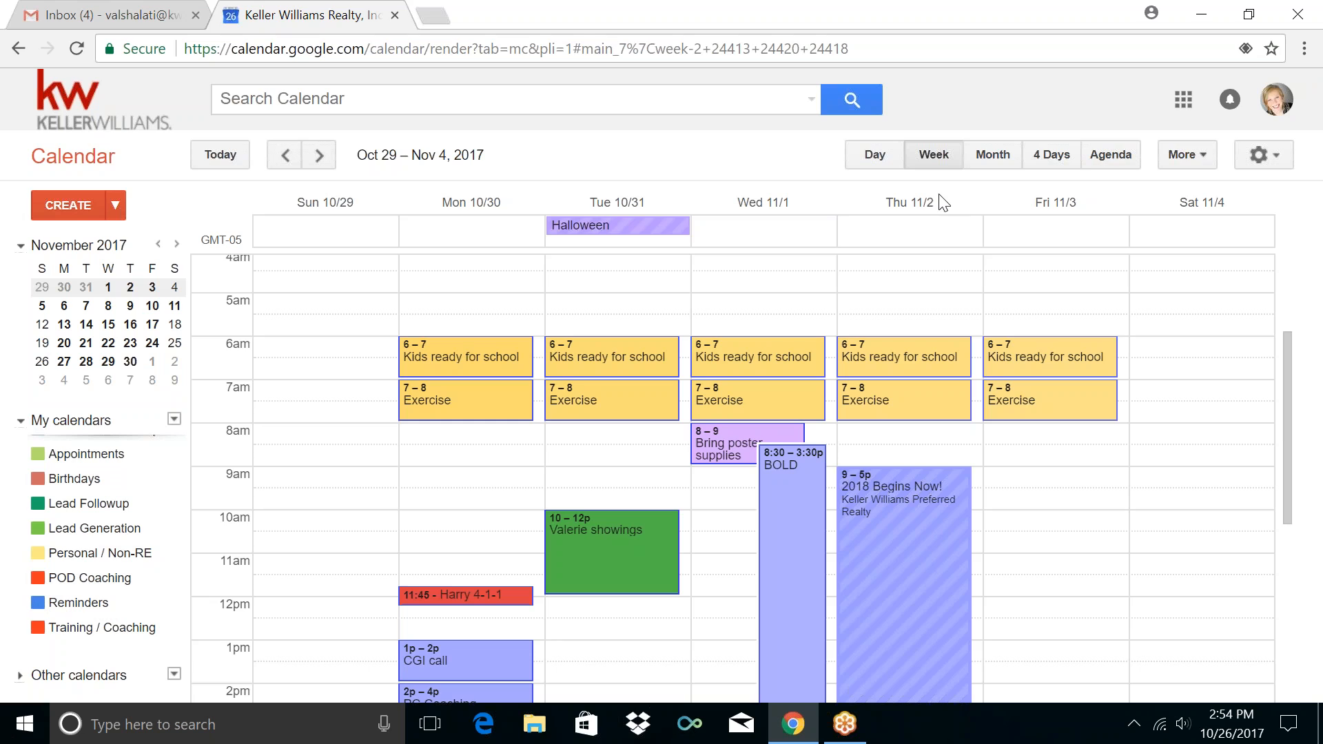
# Toggle the Lead Generation calendar off and back on
pyautogui.click(39, 531)
pyautogui.click(38, 528)
pyautogui.scroll(2, 102, 532)
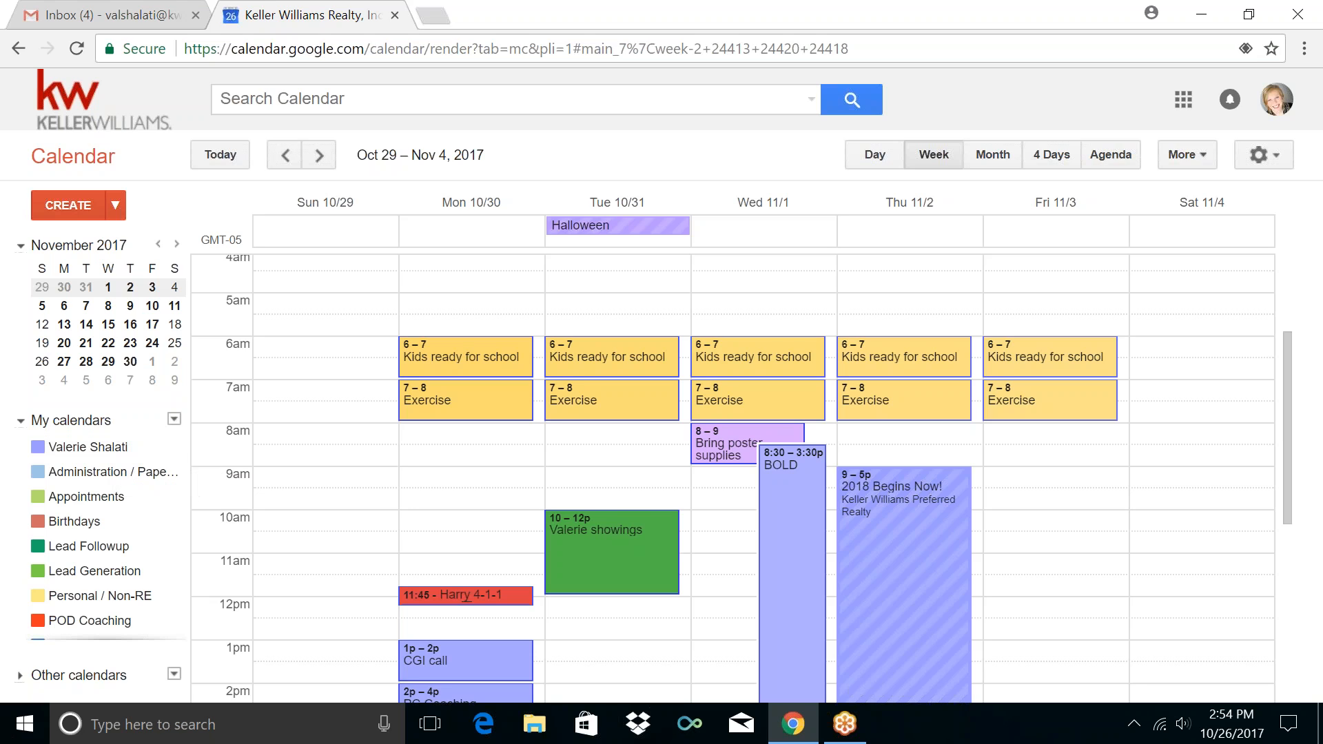
pyautogui.click(39, 450)
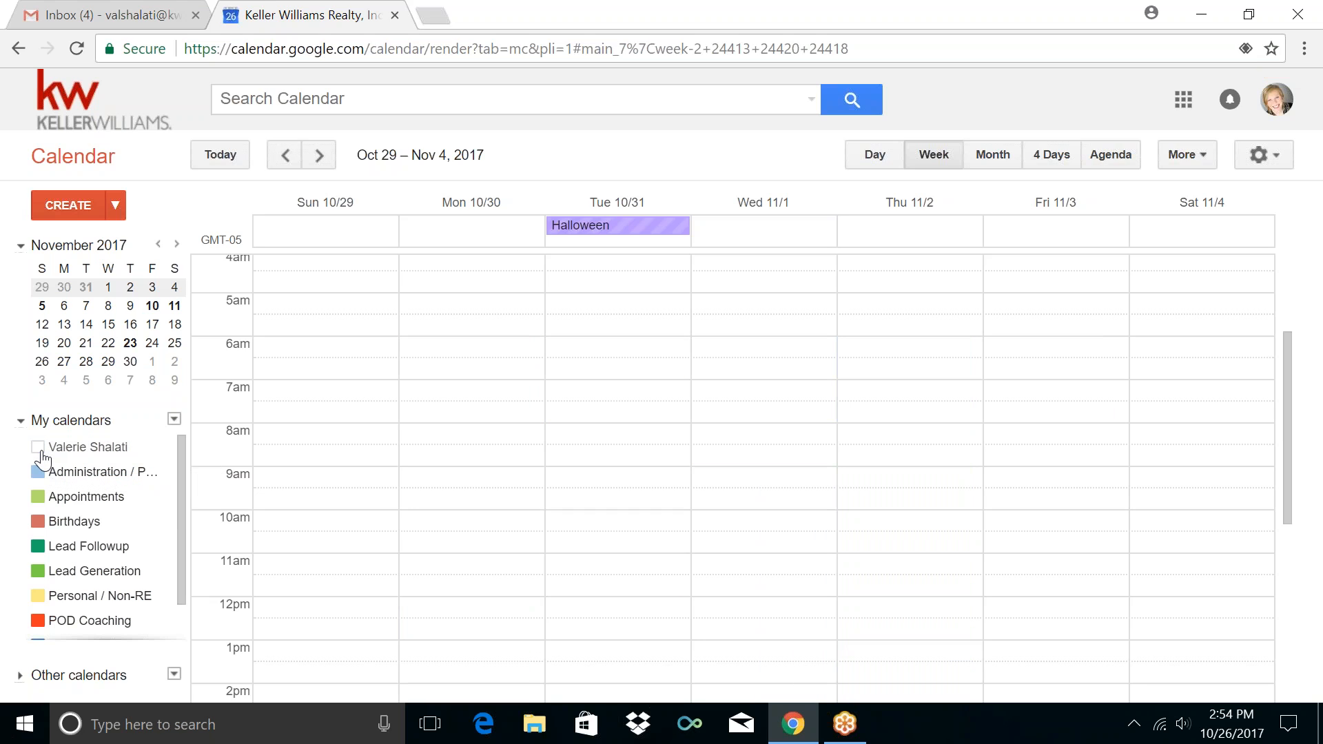
pyautogui.click(40, 450)
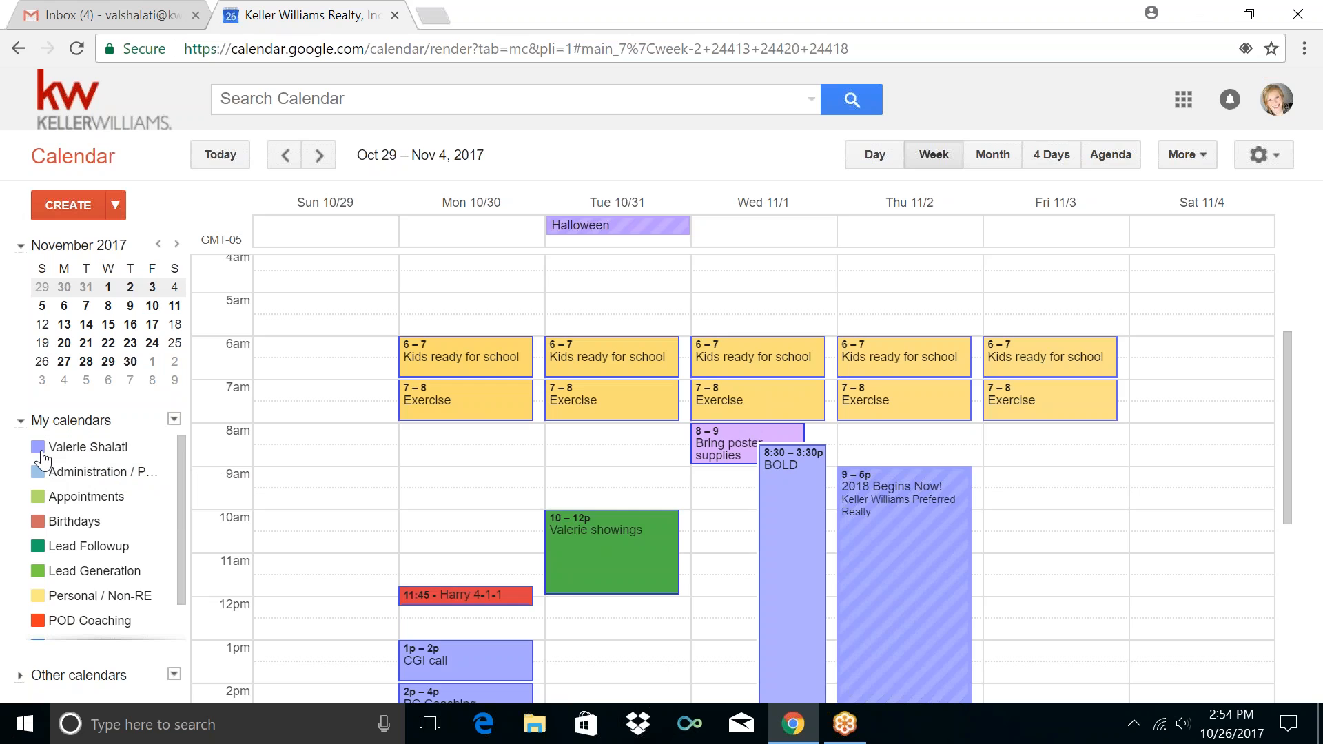
pyautogui.click(40, 450)
pyautogui.click(39, 449)
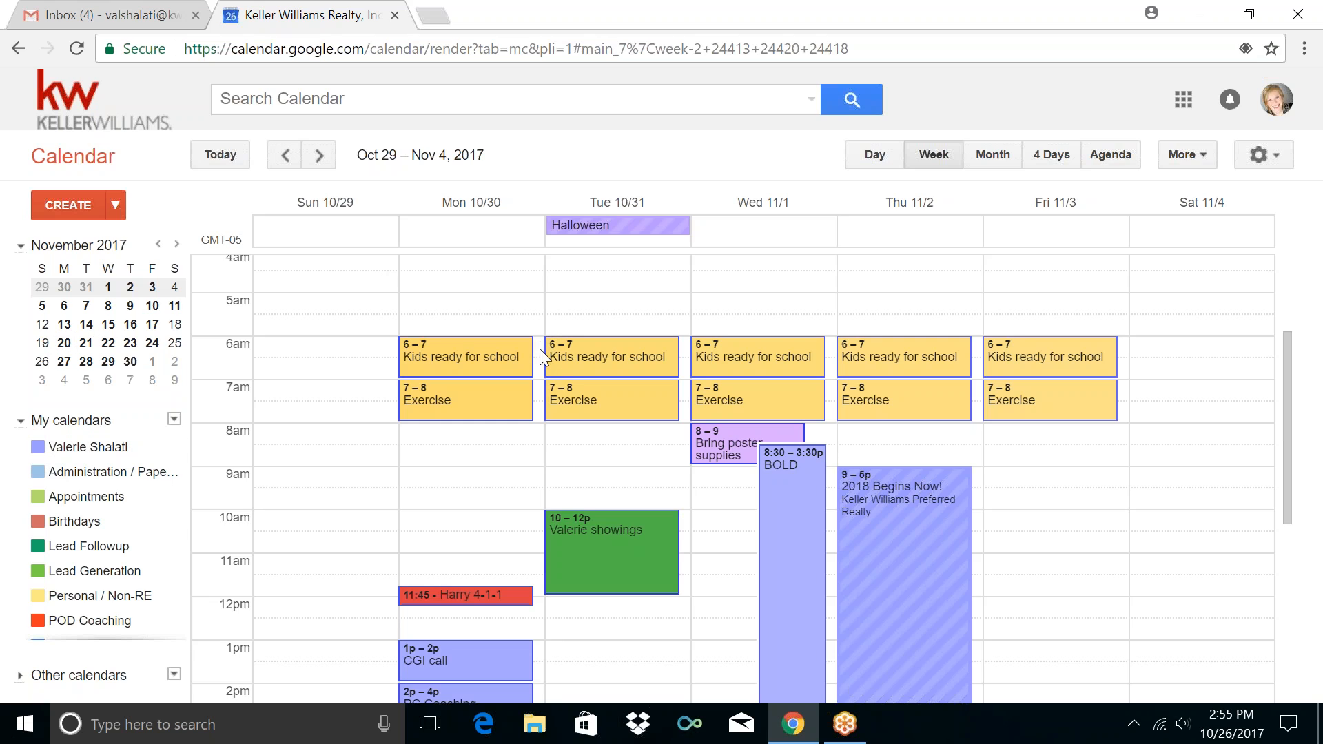
pyautogui.click(479, 346)
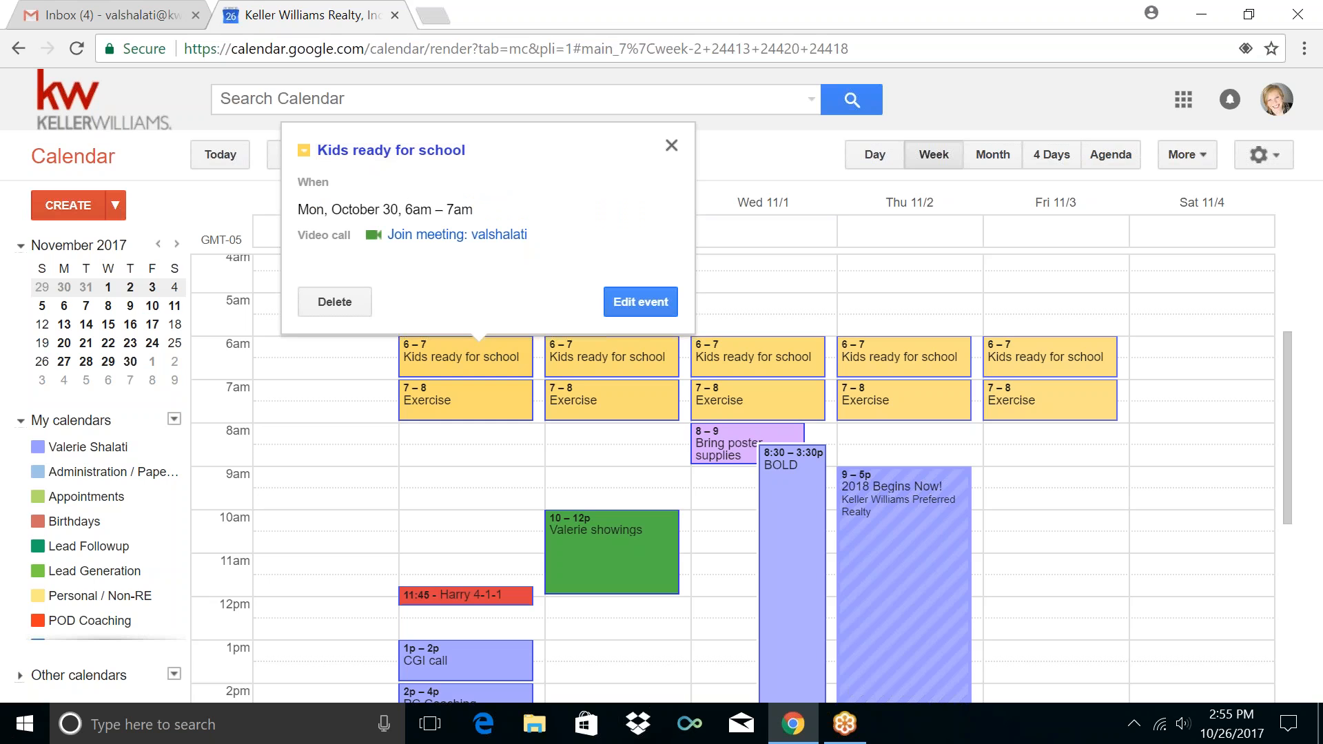
pyautogui.click(673, 145)
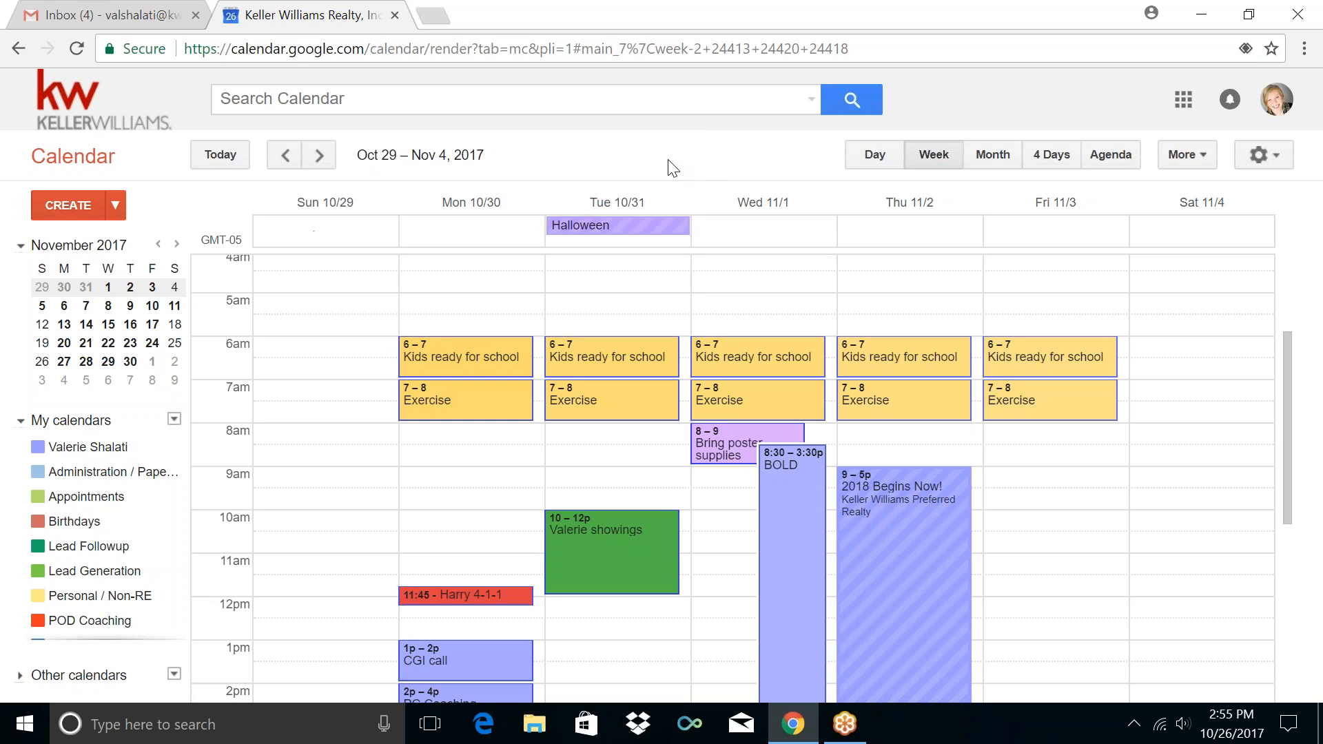
# Create a Monday 6–7am event 'Kids ready for School' repeating every weekday
pyautogui.click(539, 349)
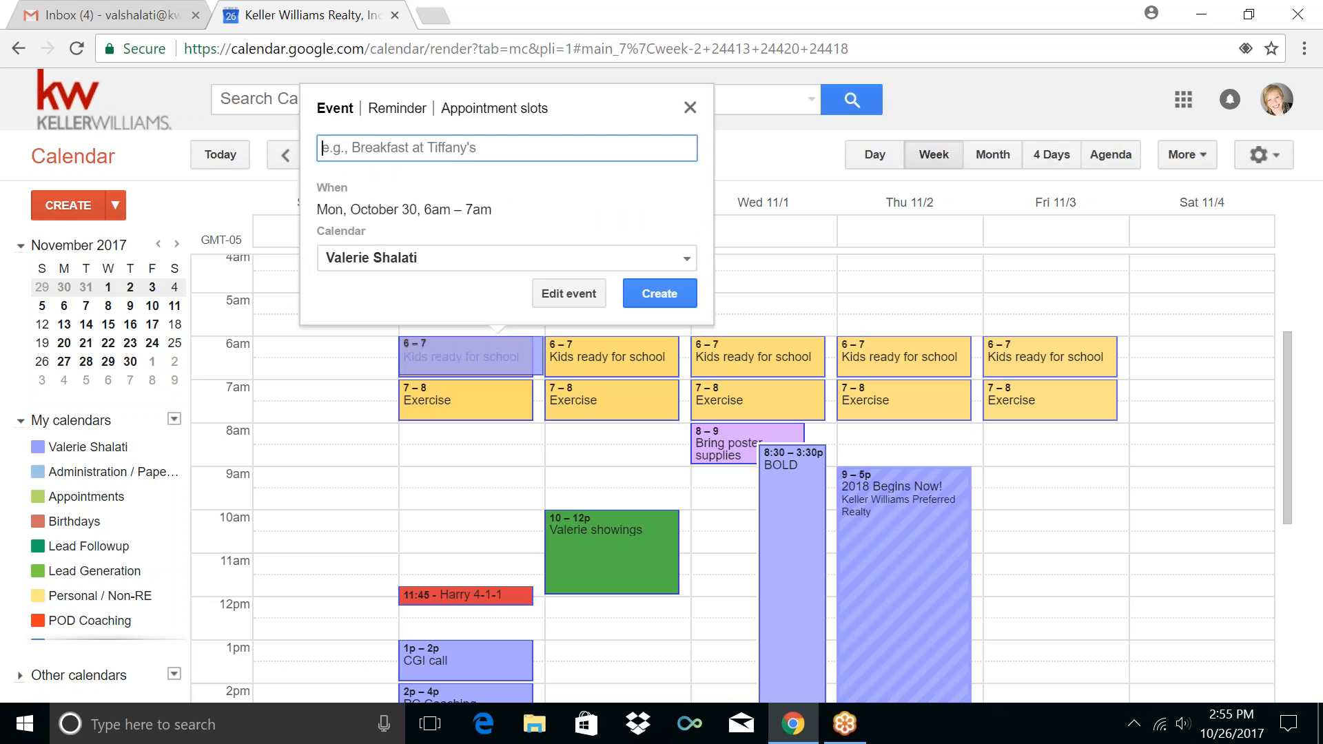
pyautogui.click(556, 291)
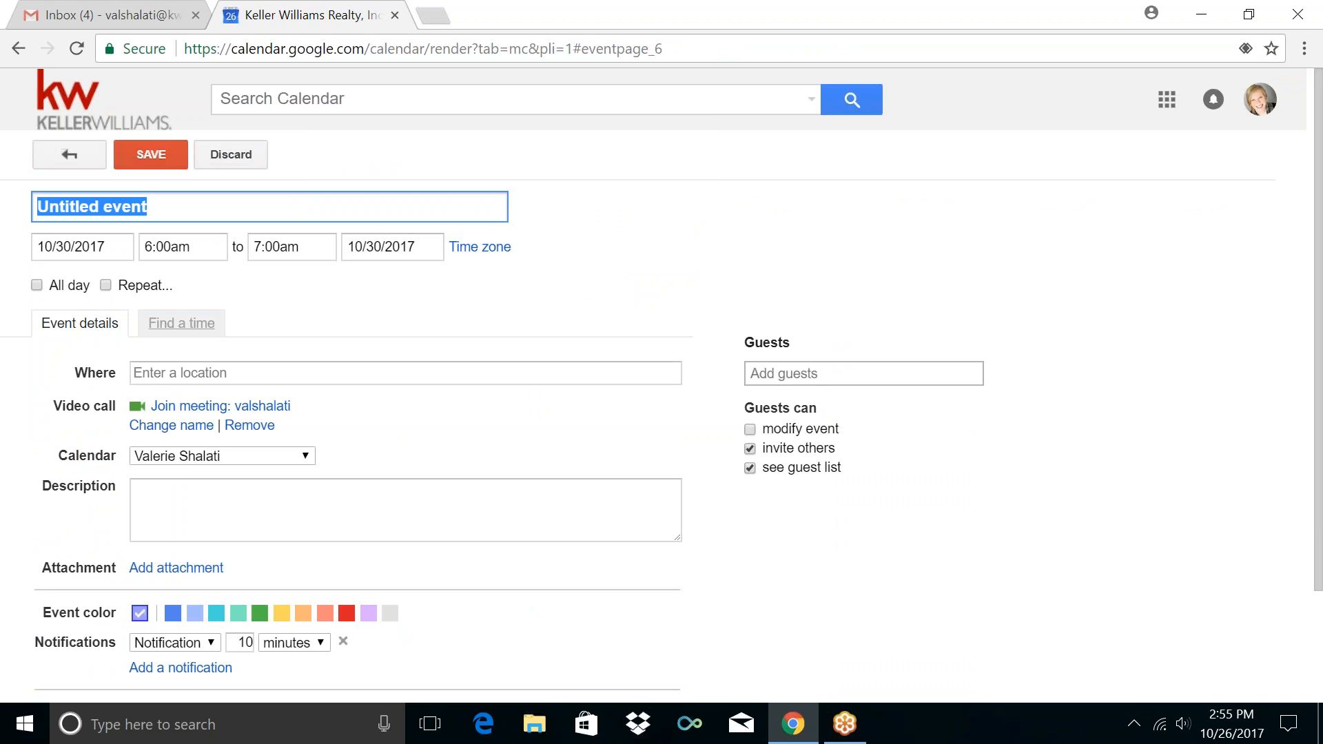
pyautogui.write('Kids')
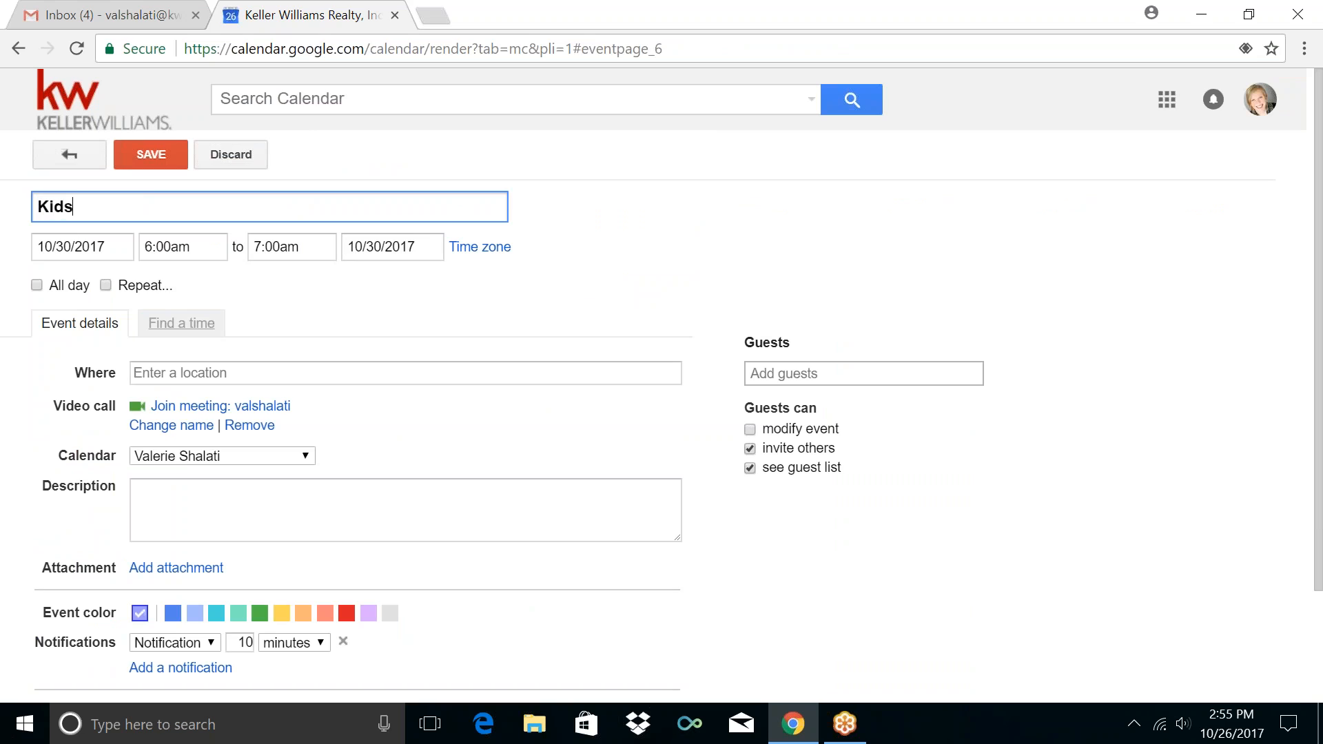
pyautogui.write(' ready for School')
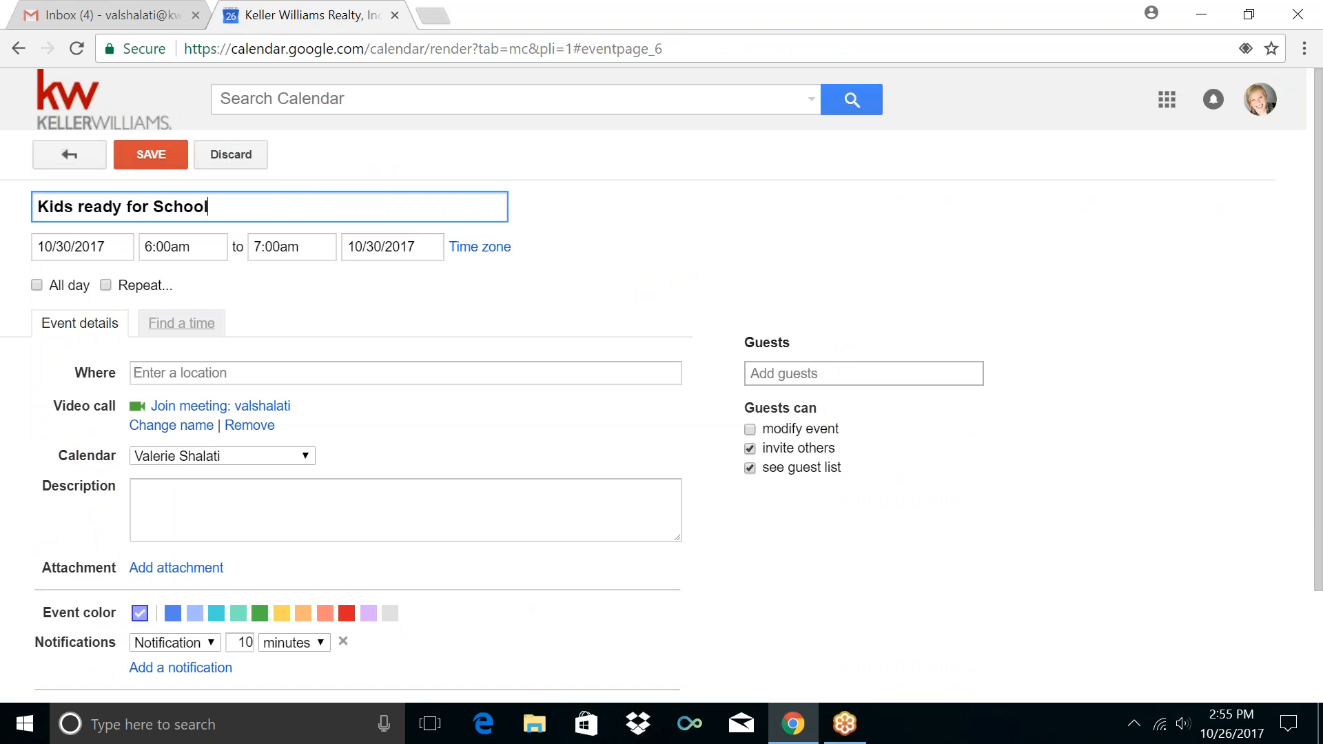
pyautogui.click(106, 285)
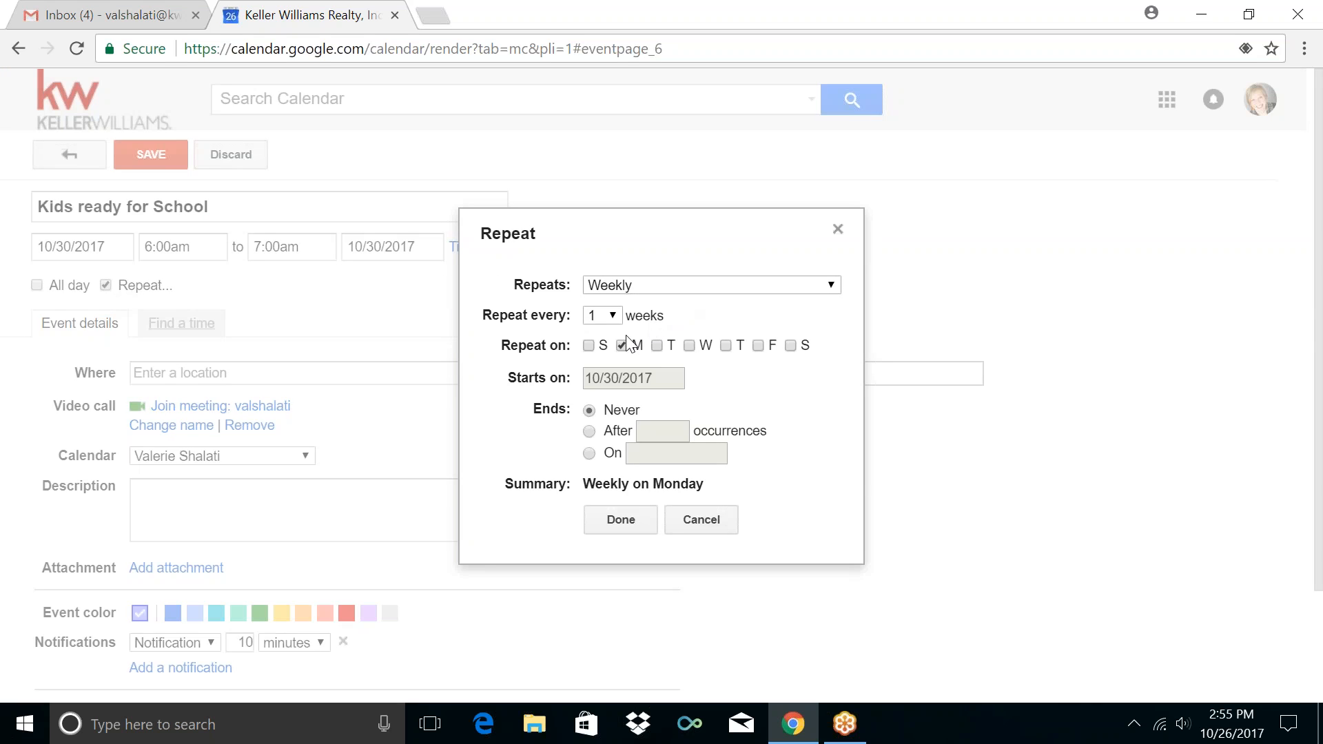
pyautogui.click(647, 286)
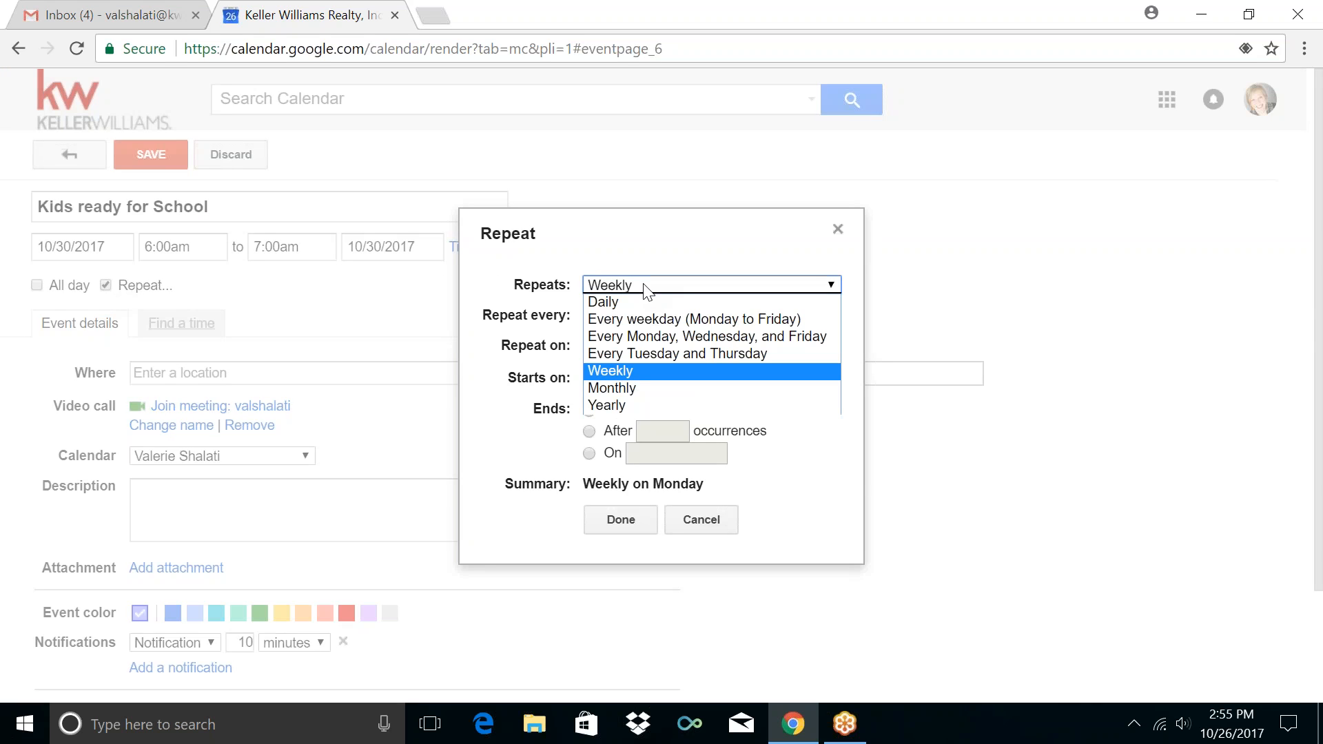
pyautogui.click(646, 322)
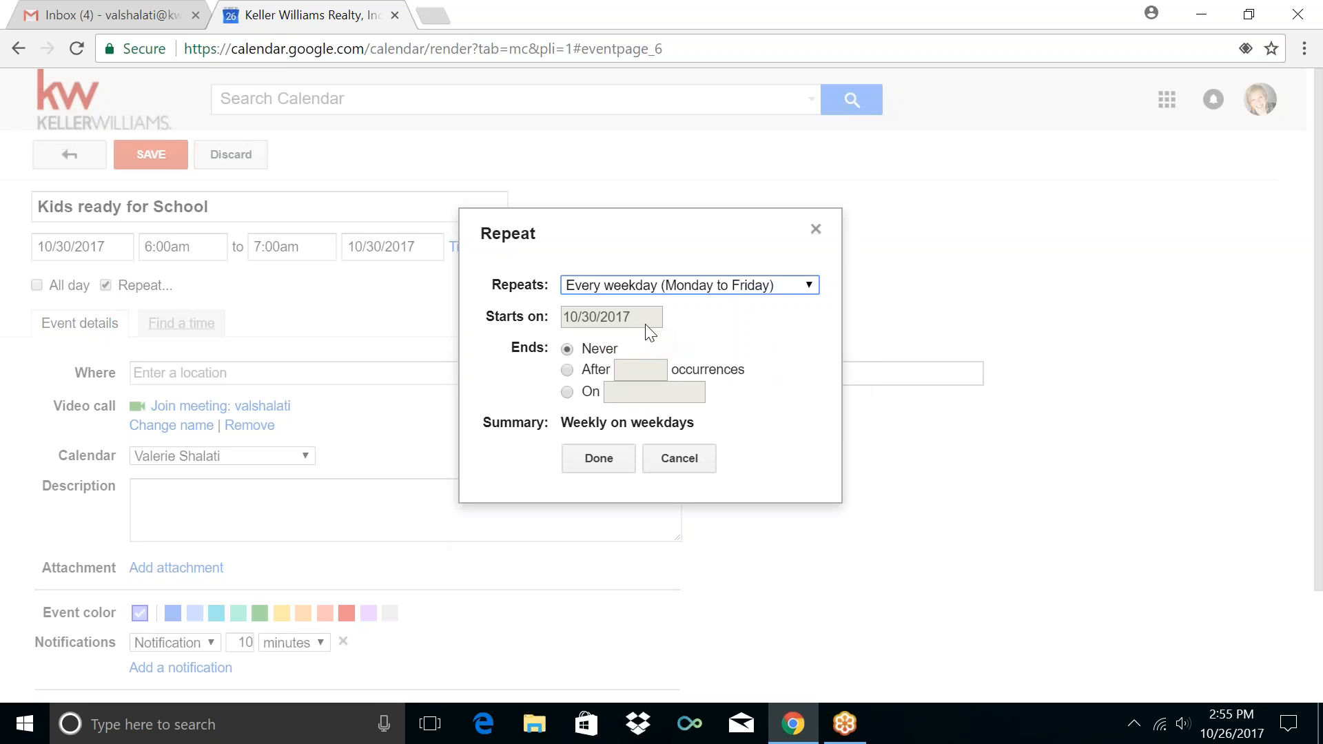
pyautogui.click(598, 458)
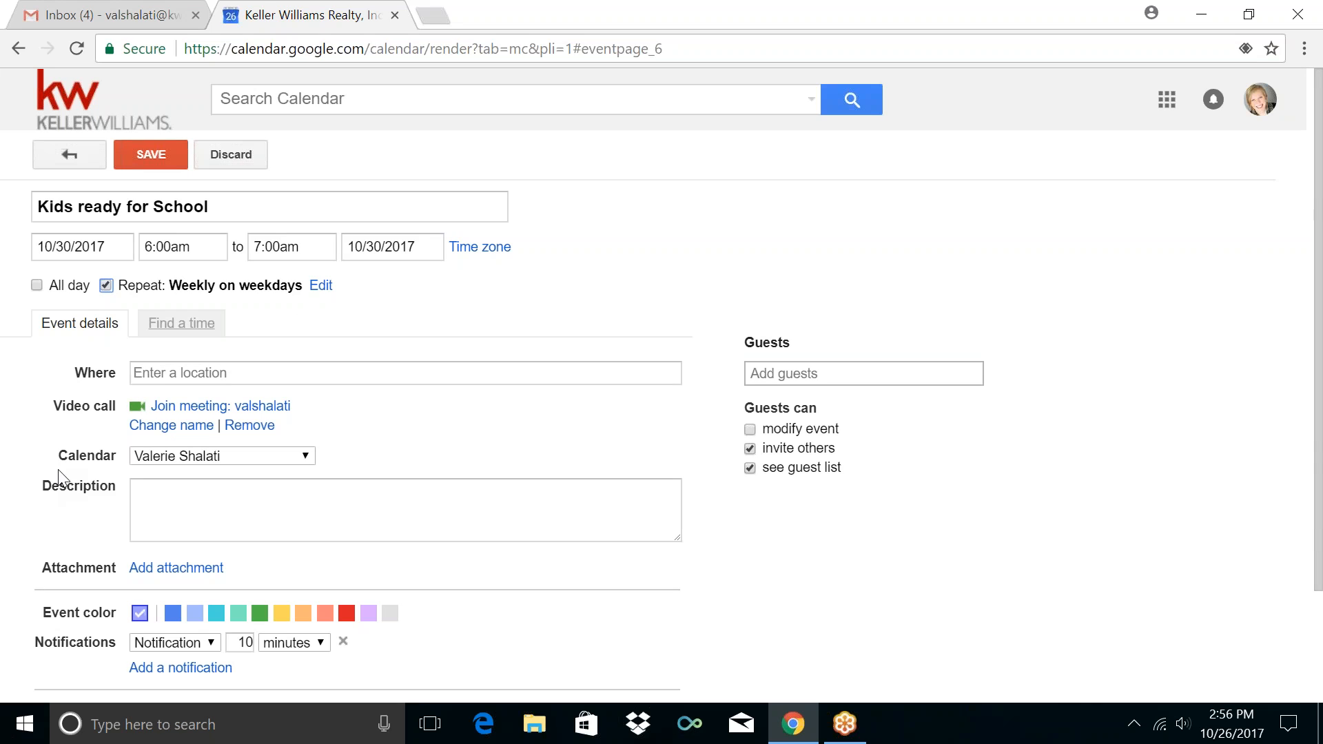
# Put the event on the Personal / Non-RE calendar and review its options
pyautogui.click(305, 458)
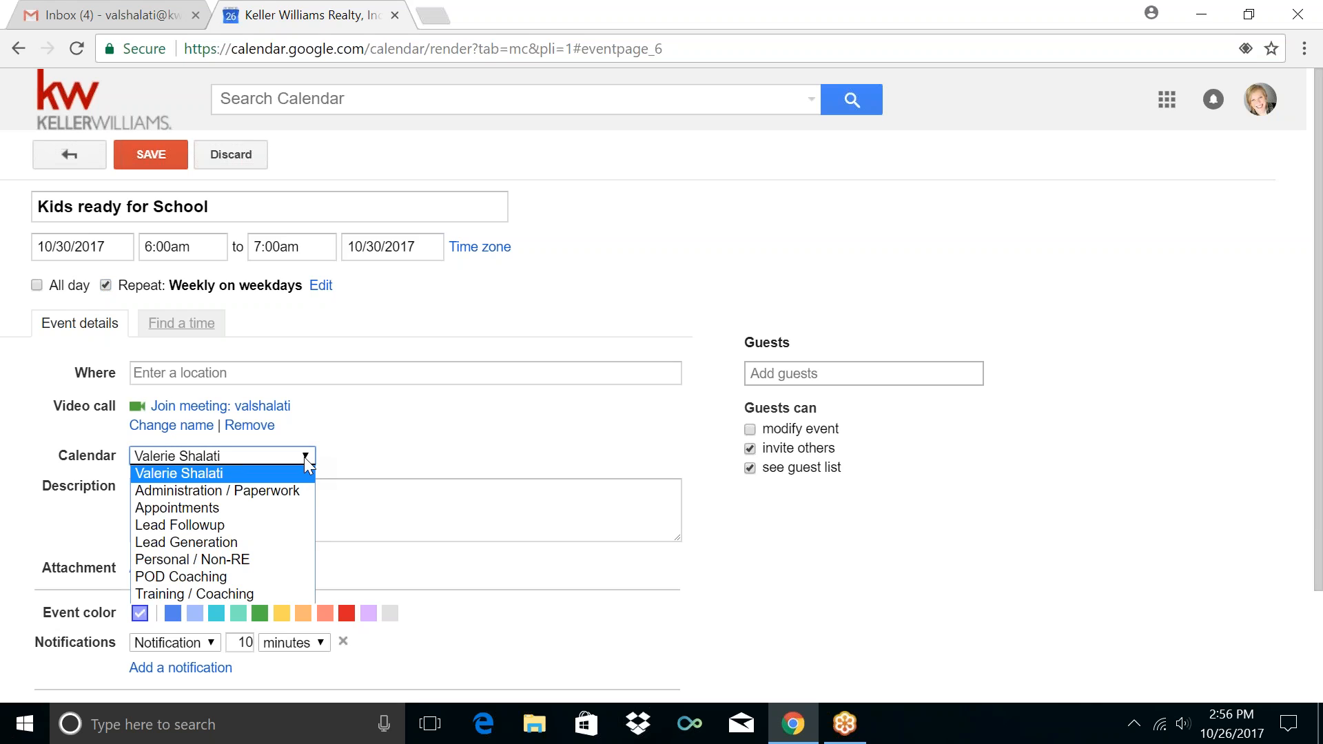
pyautogui.click(282, 560)
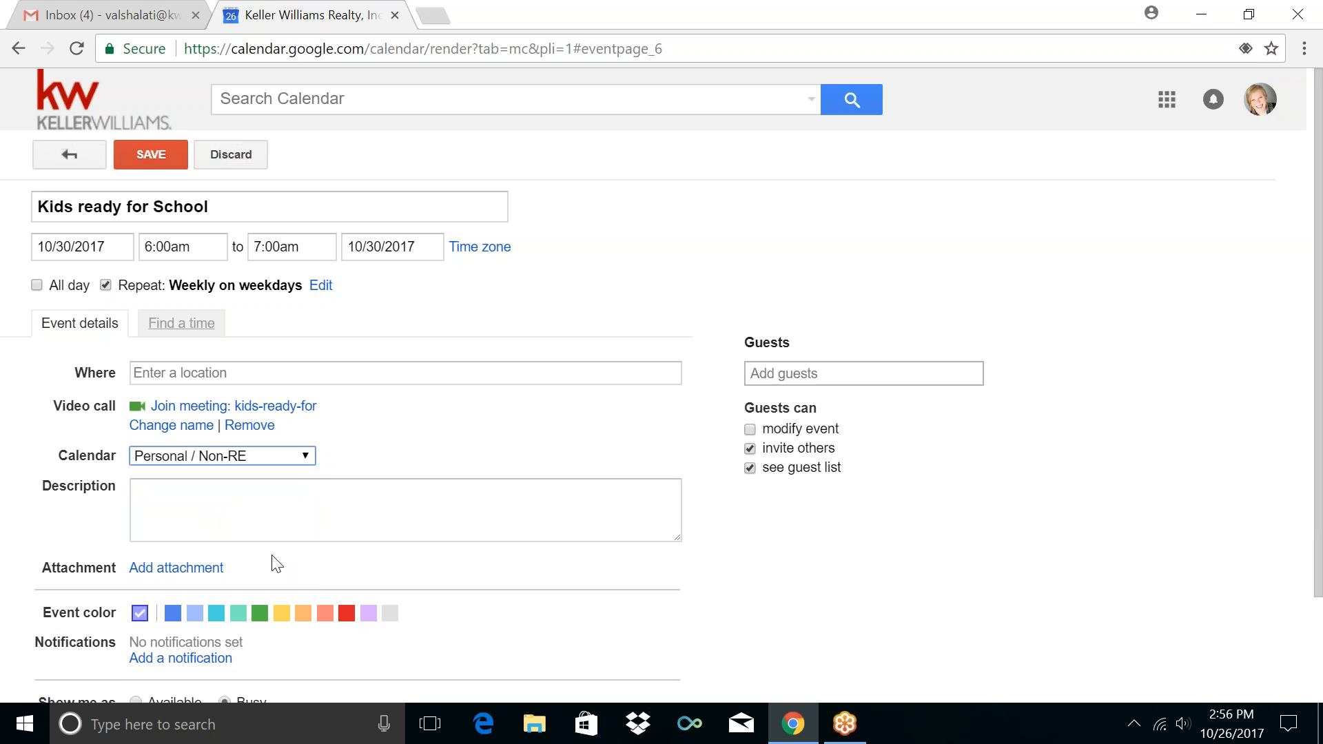
pyautogui.click(482, 425)
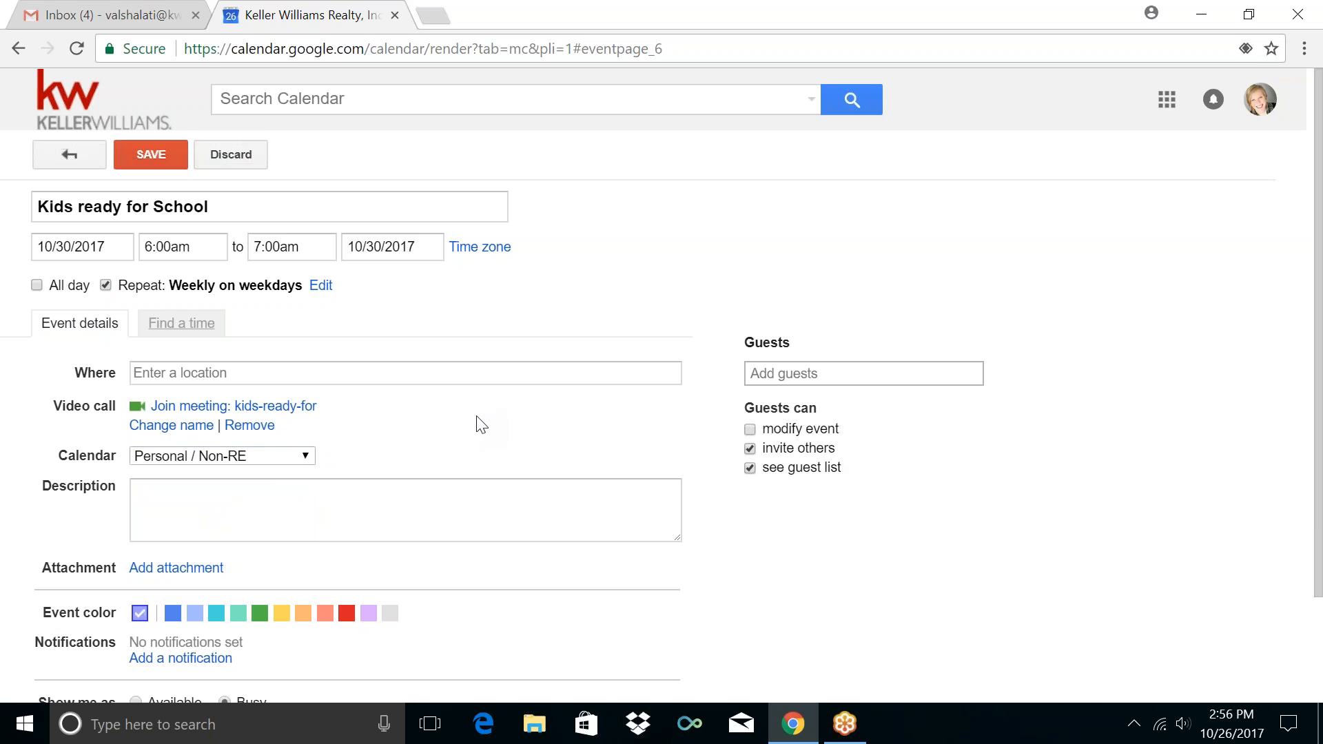
pyautogui.scroll(-2, 482, 424)
pyautogui.scroll(-1, 482, 424)
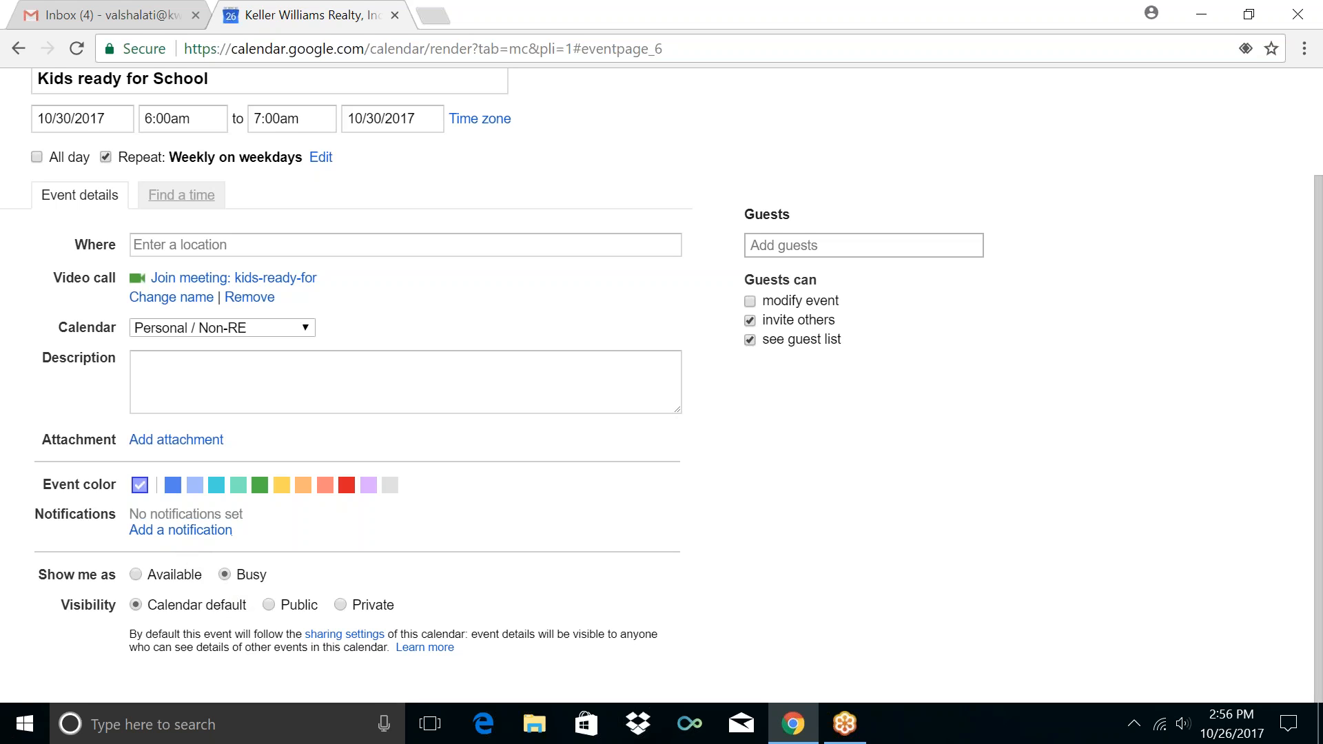
pyautogui.scroll(2, 26, 260)
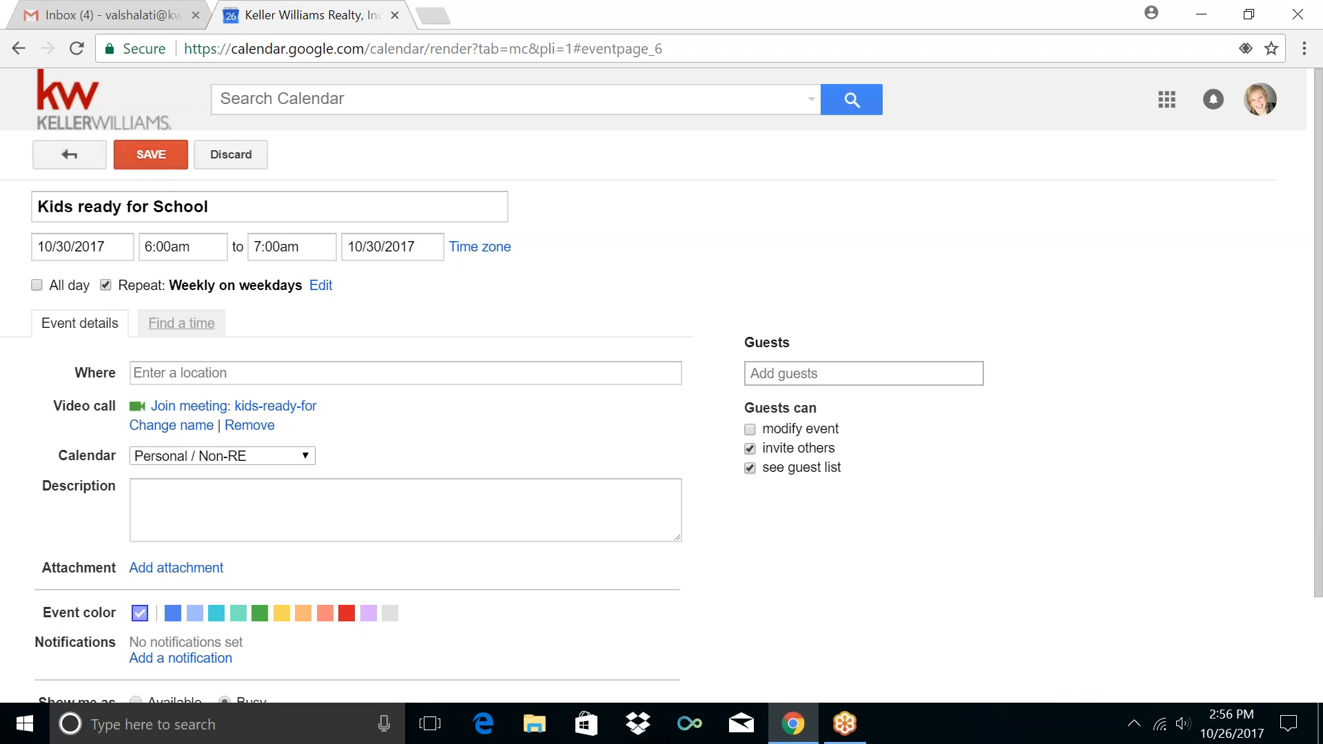
# Change the title to 'Kids Ready for School' and save the event
pyautogui.click(90, 210)
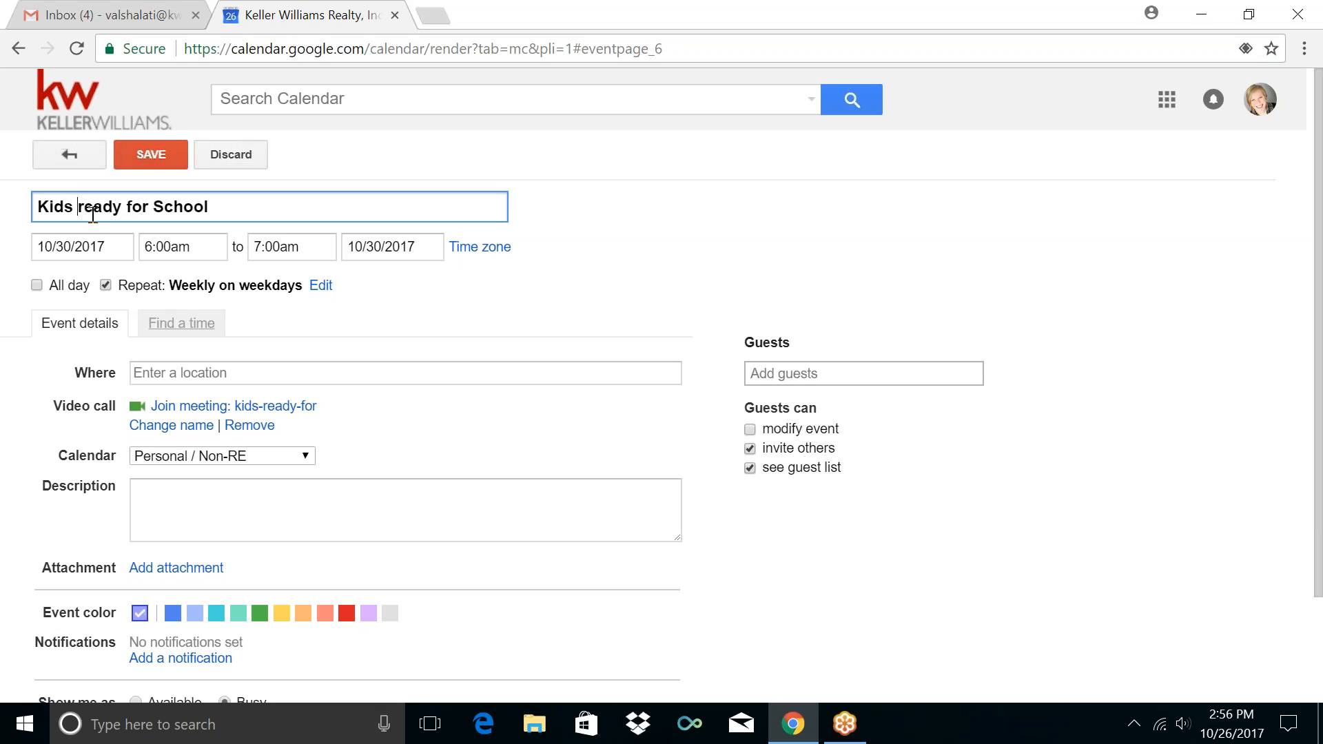
pyautogui.press('BackSpace')
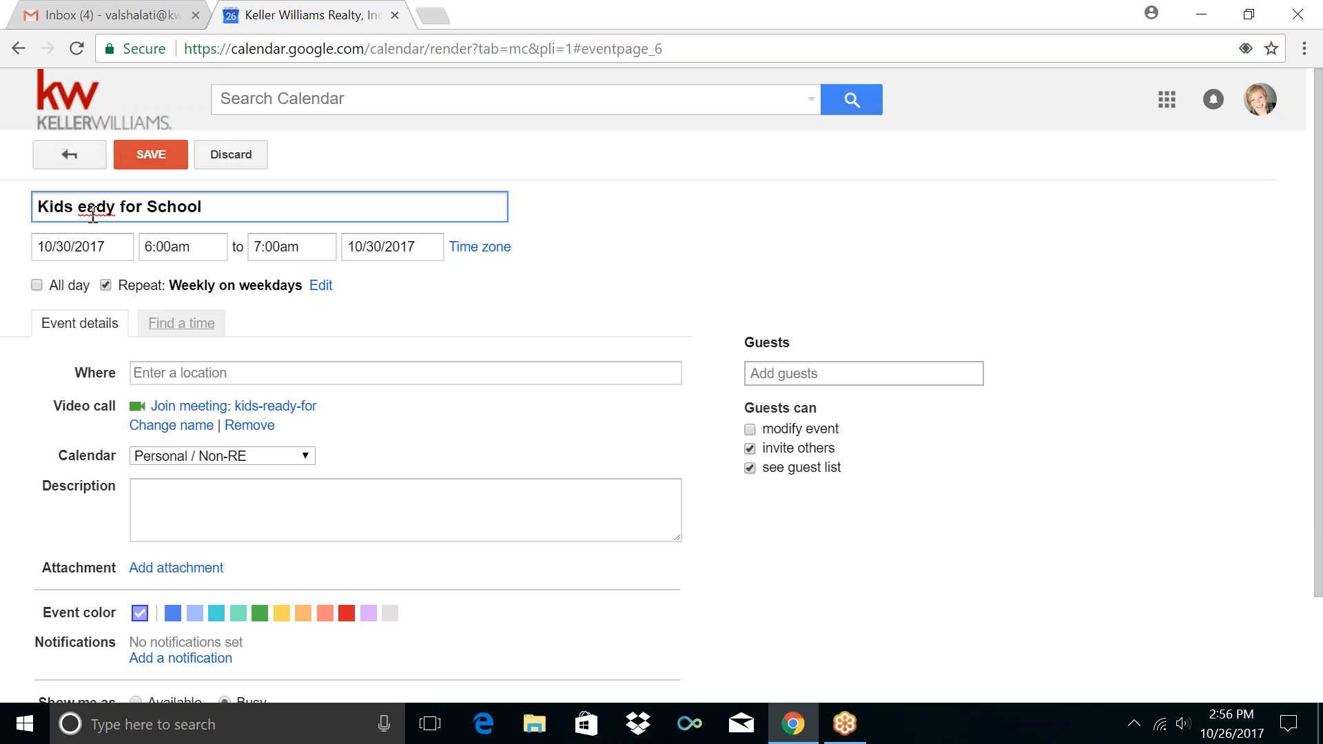
pyautogui.write('R')
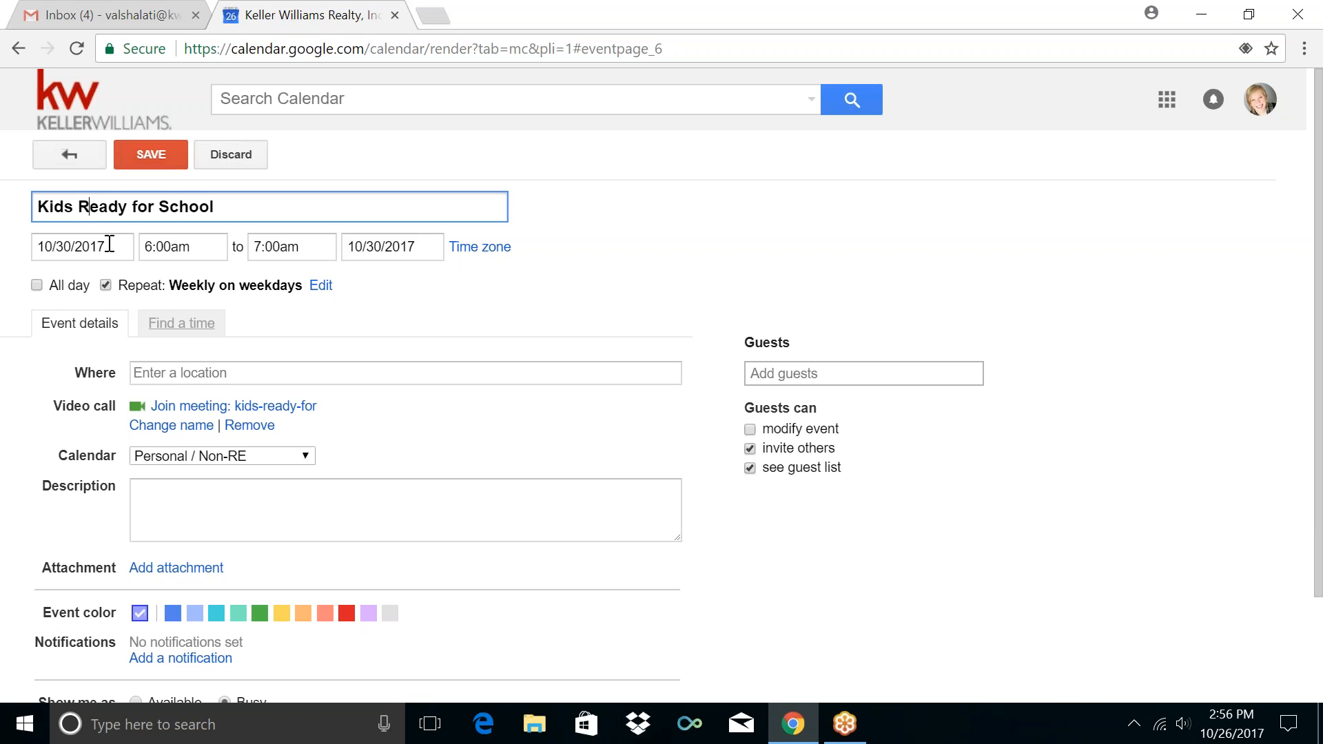
pyautogui.click(151, 155)
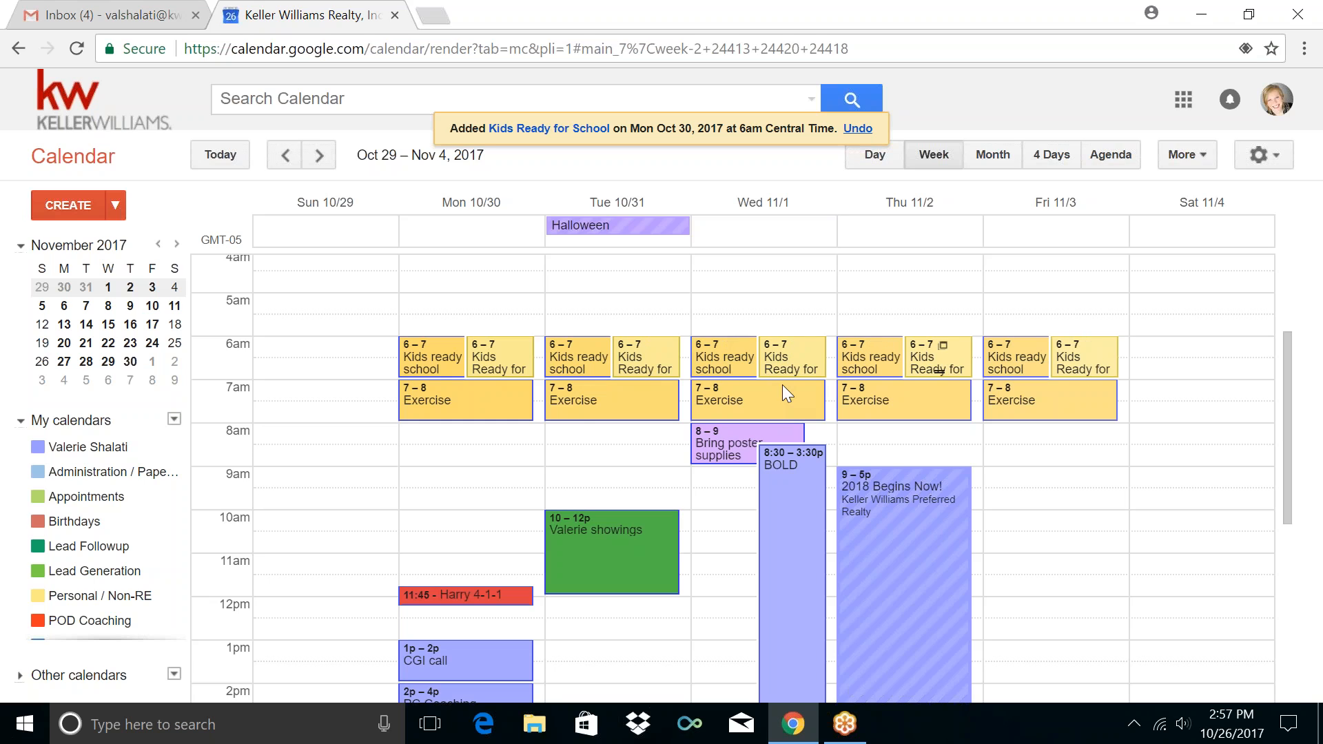
# Start a Monday 7–8am event titled 'Exercize'
pyautogui.click(538, 392)
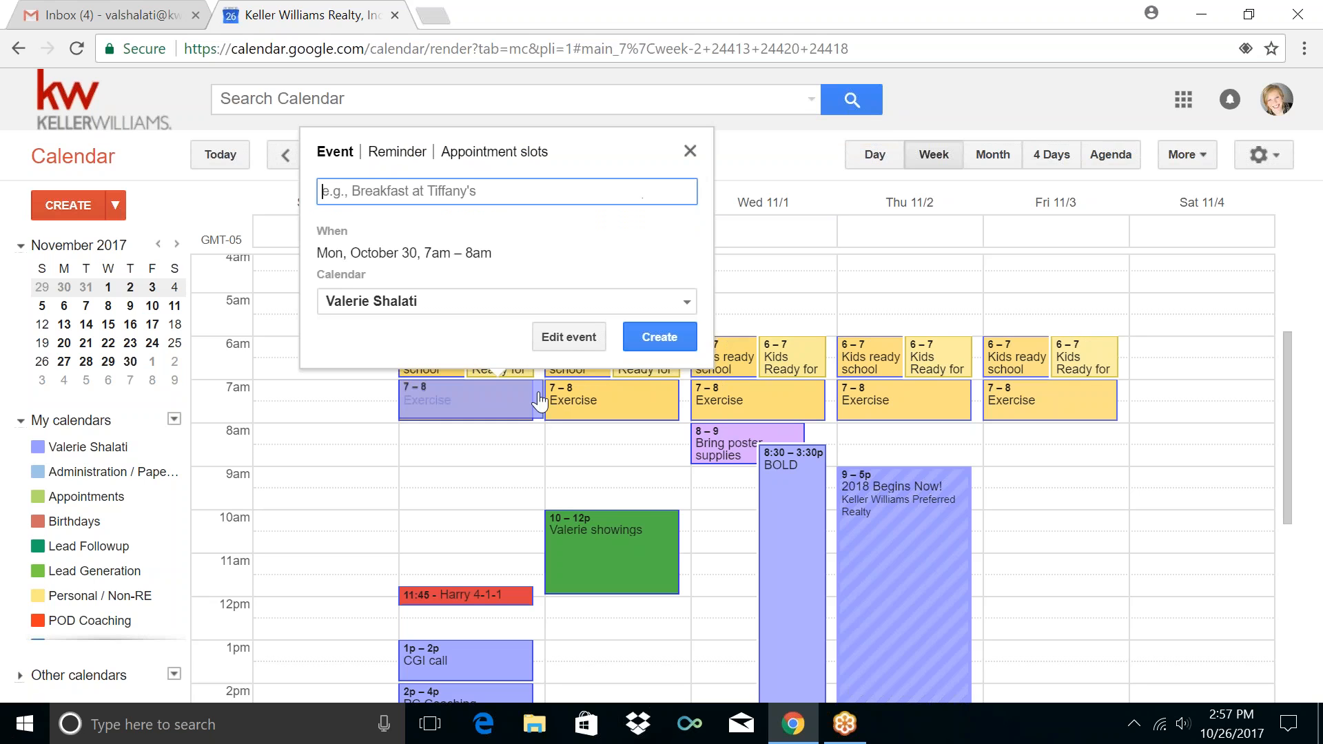
pyautogui.click(570, 338)
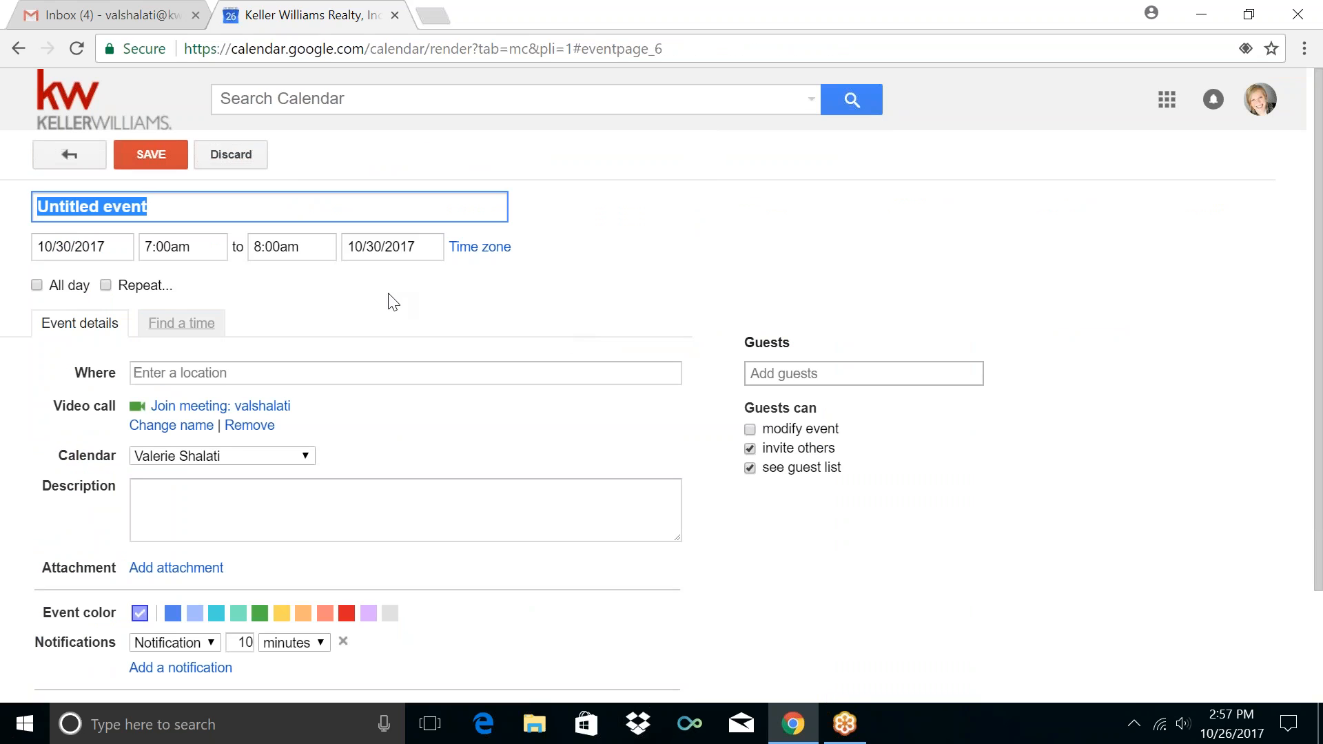
pyautogui.write('Exe')
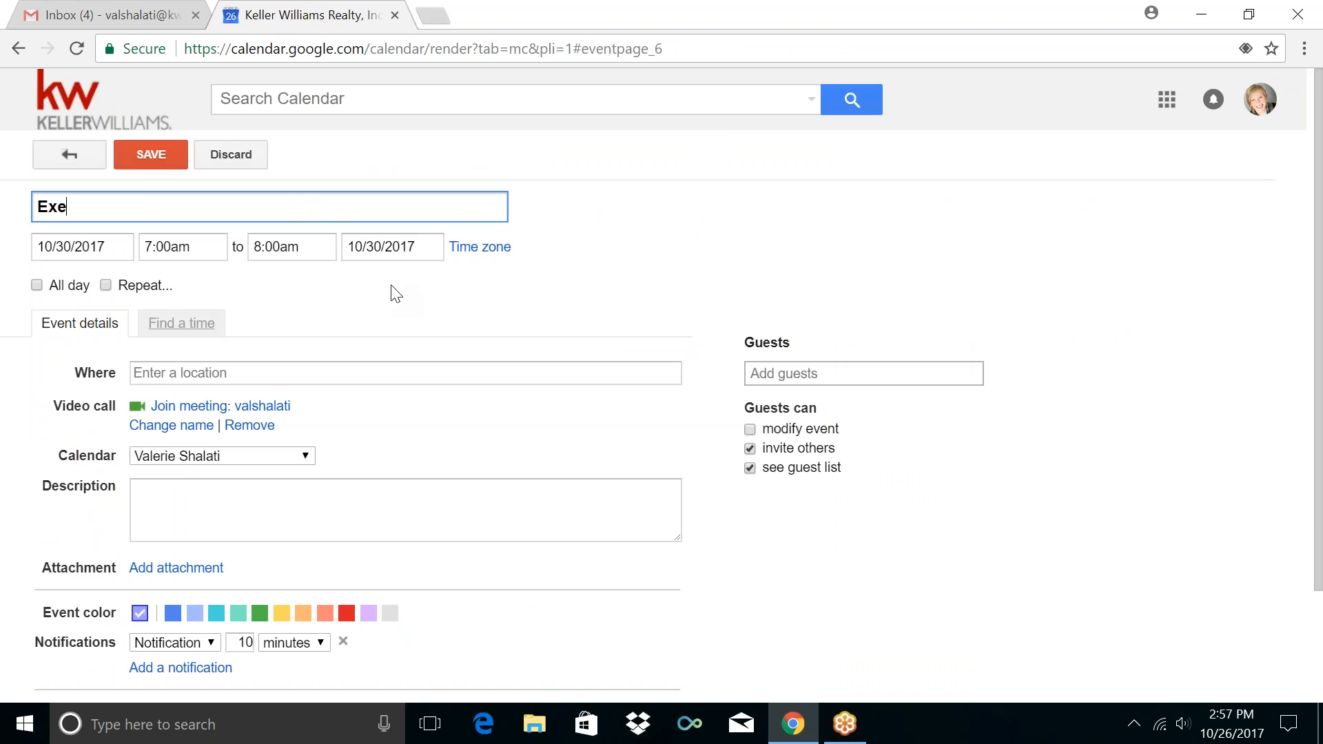
pyautogui.write('rcize')
pyautogui.press('BackSpace')
pyautogui.press('BackSpace')
pyautogui.write('s')
pyautogui.press('BackSpace')
pyautogui.press('BackSpace')
pyautogui.press('BackSpace')
pyautogui.write('cize')
# Repeat it every weekday on the Personal / Non-RE calendar and save
pyautogui.click(121, 286)
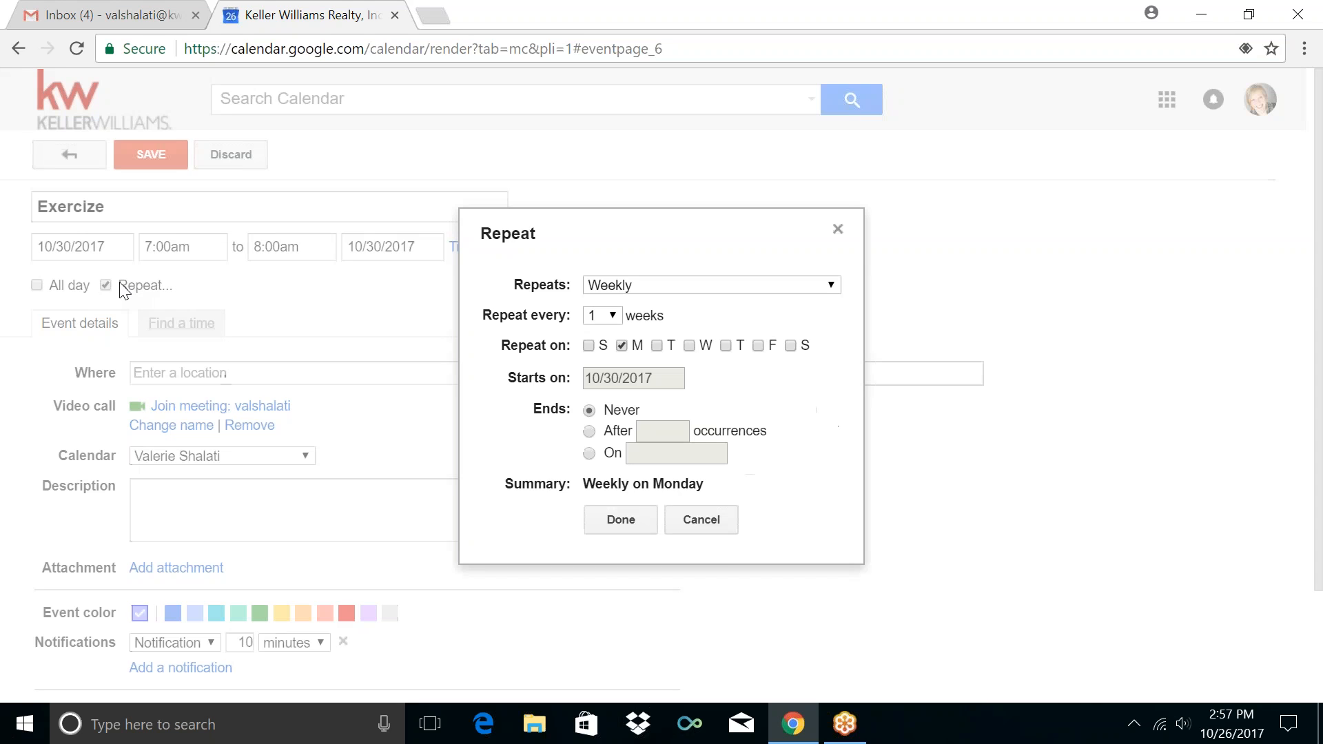
pyautogui.click(644, 285)
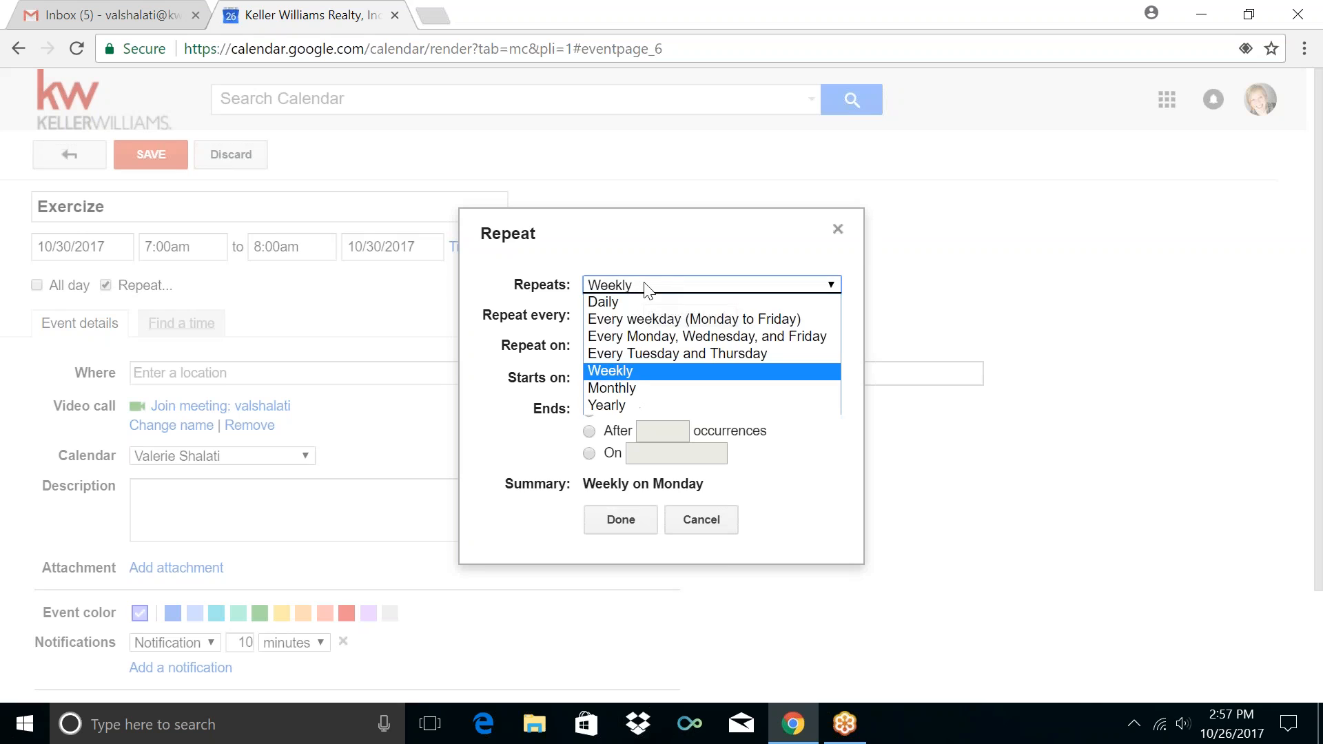
pyautogui.click(652, 321)
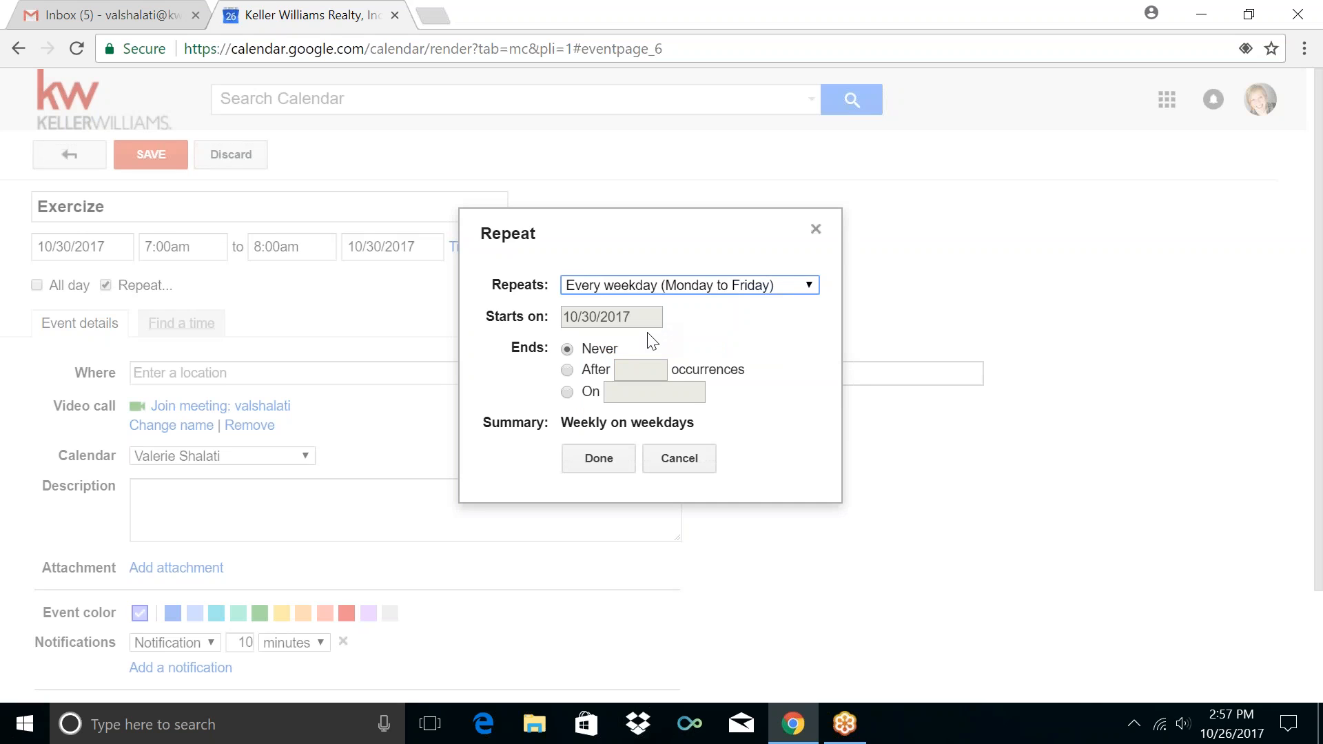
pyautogui.click(599, 460)
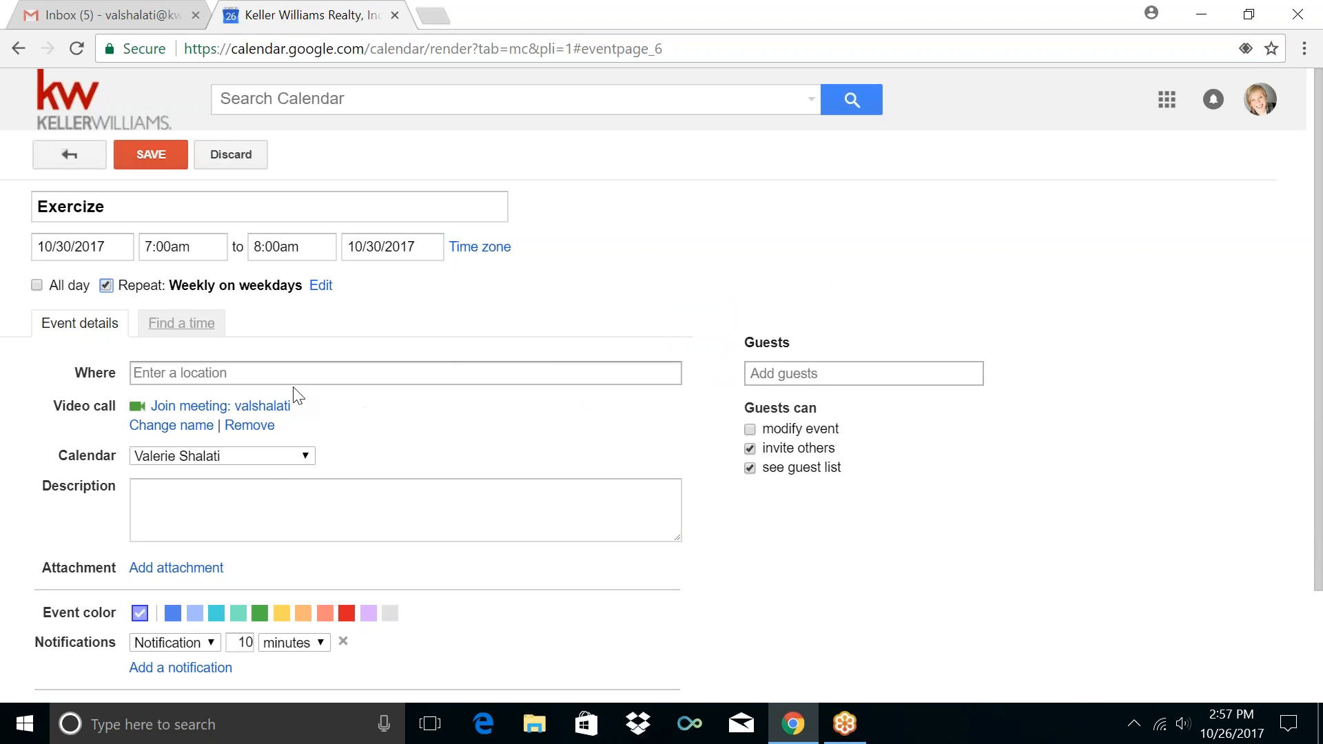
pyautogui.click(275, 454)
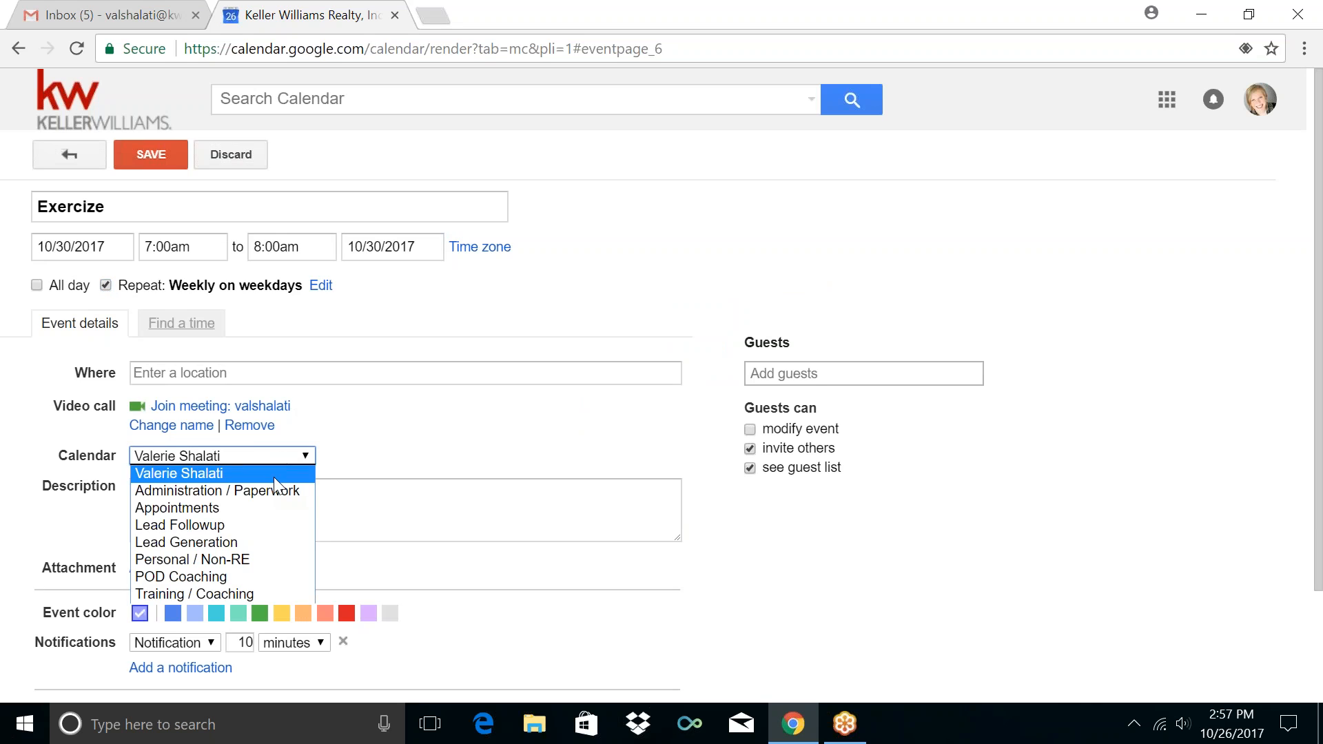
pyautogui.click(248, 560)
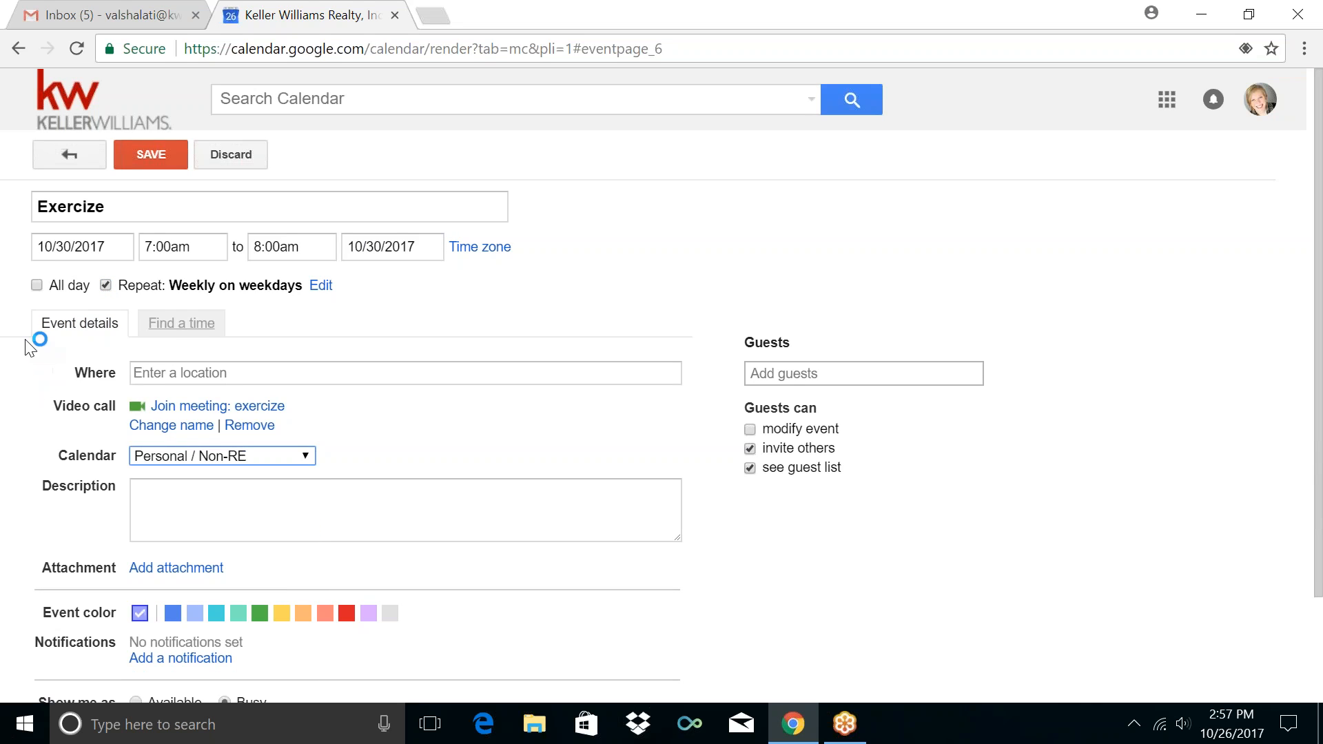
pyautogui.click(146, 156)
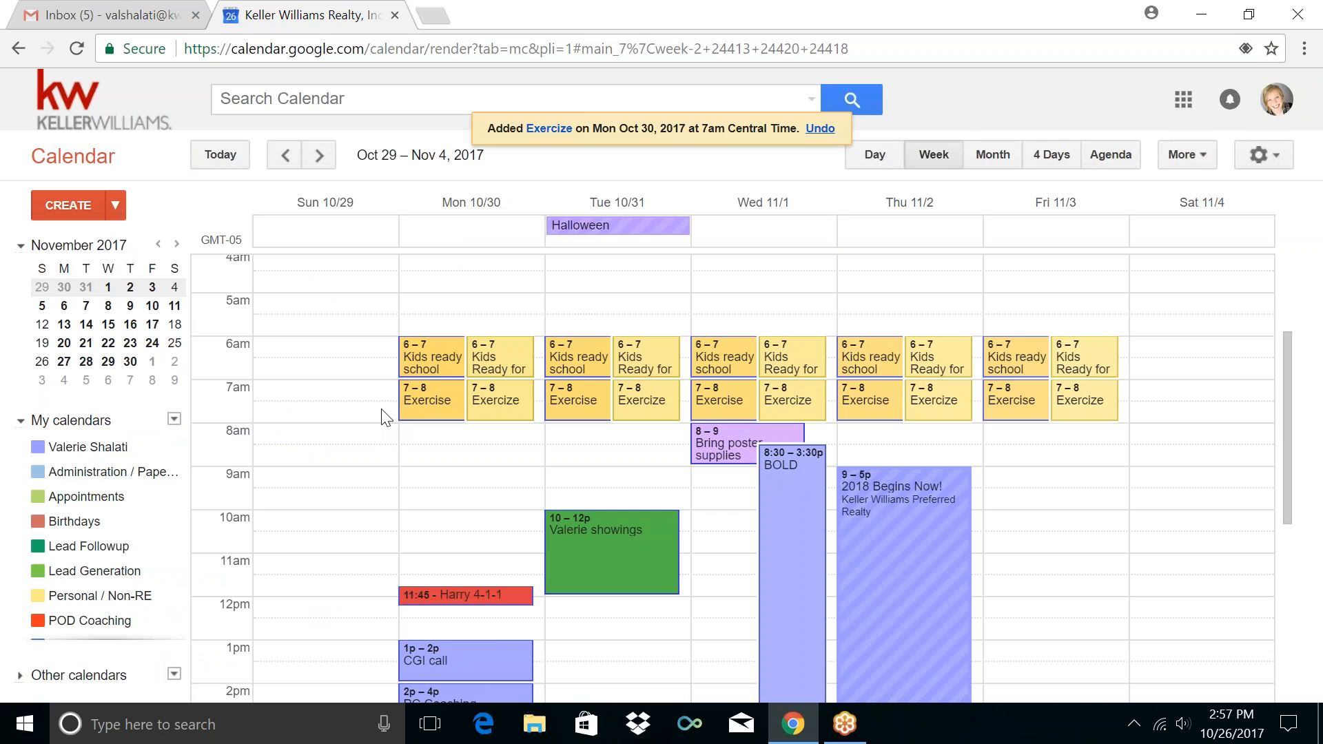
# Delete the old Kids ready school series from Monday onward
pyautogui.click(36, 448)
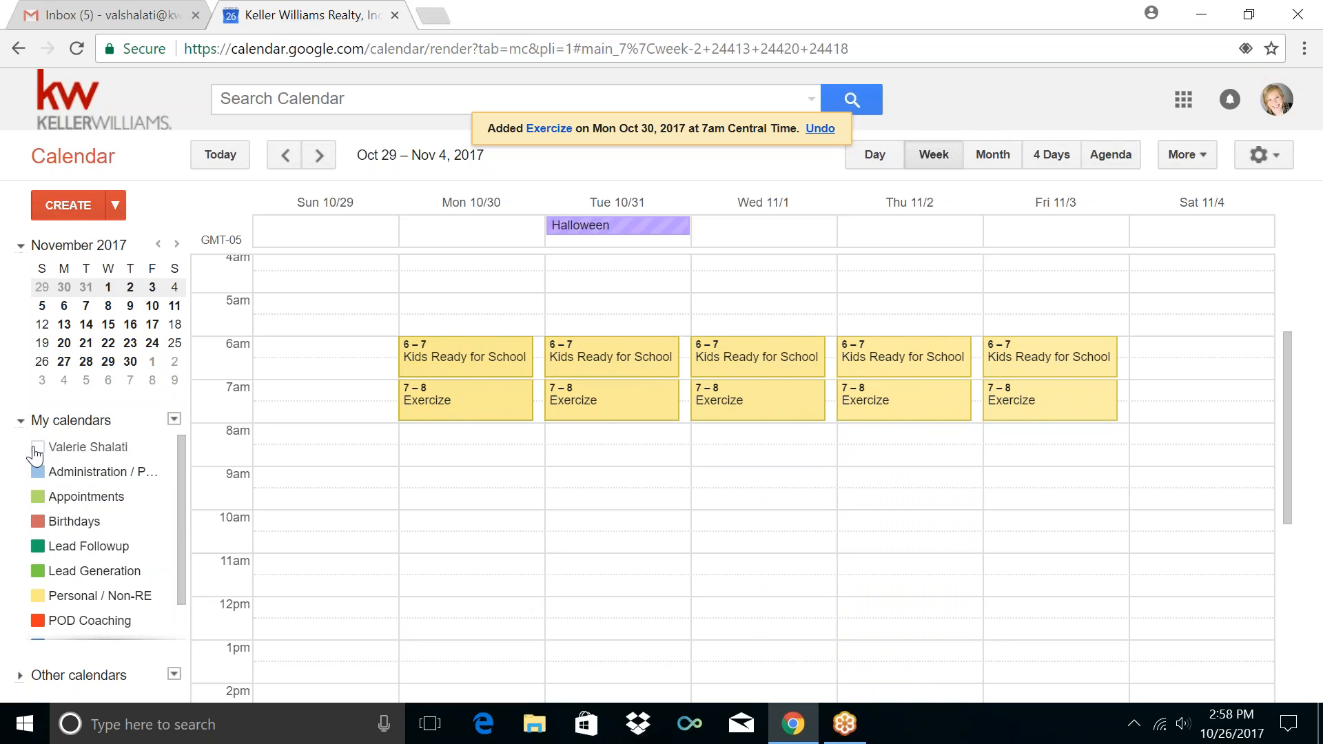
pyautogui.click(35, 449)
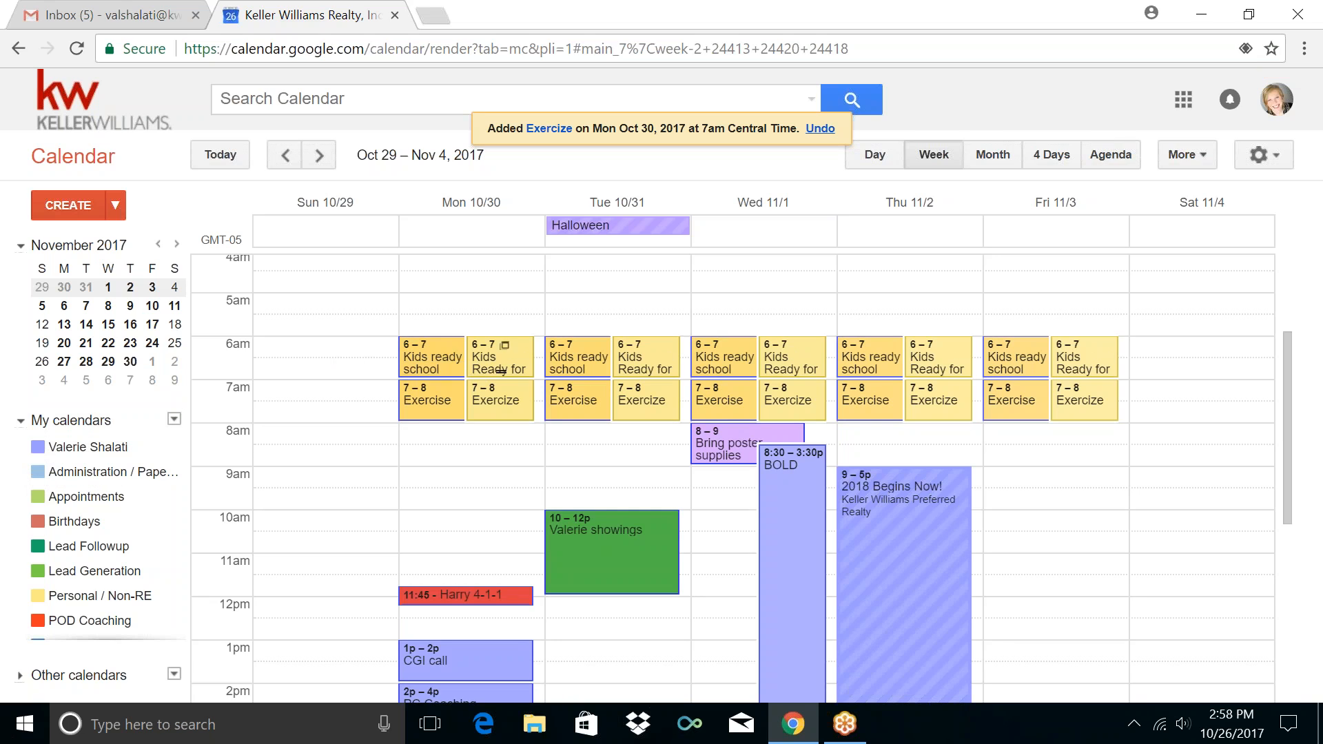
pyautogui.click(422, 348)
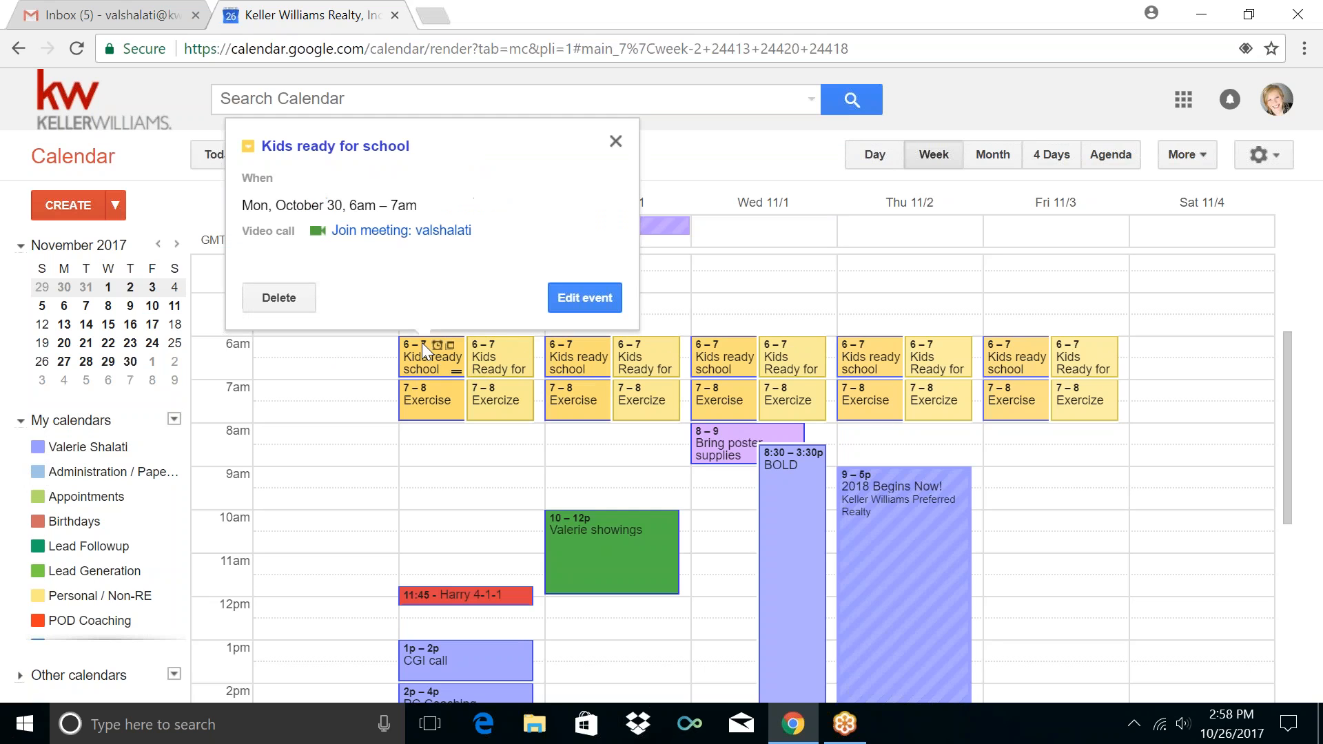
pyautogui.click(298, 298)
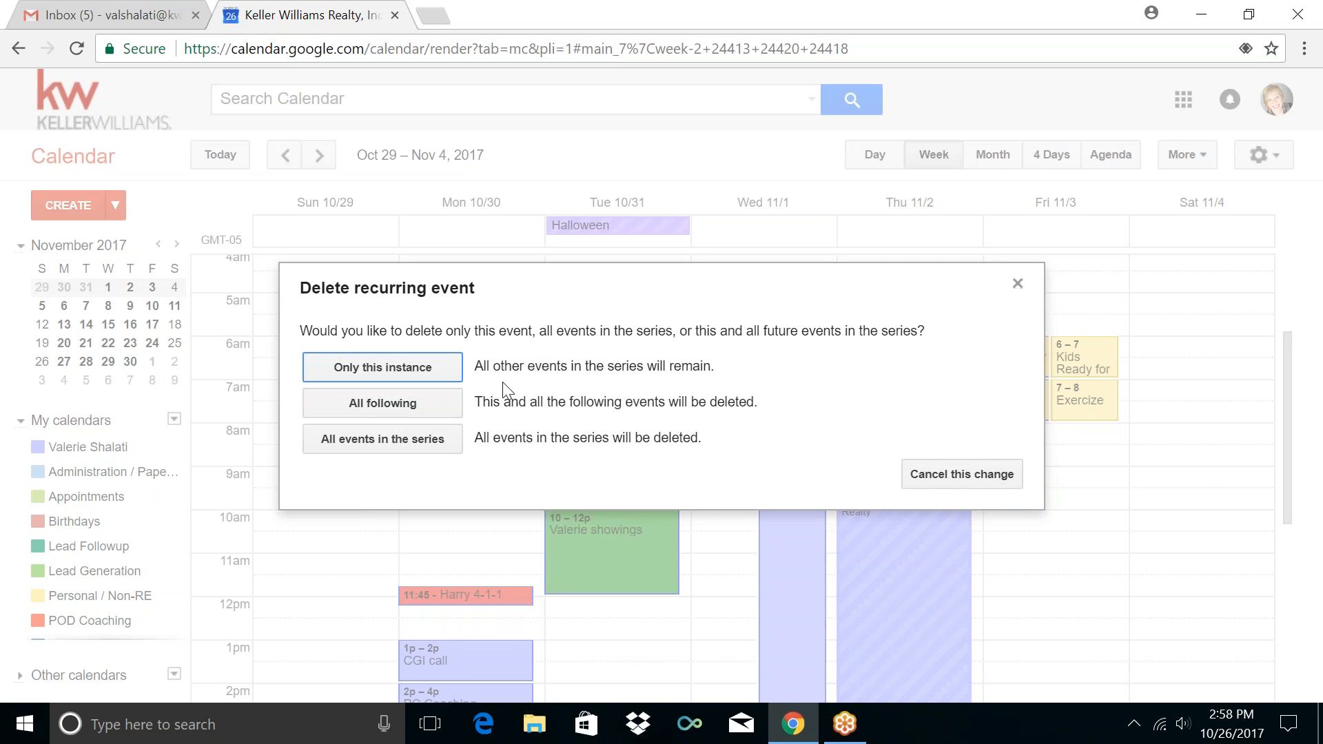
pyautogui.click(427, 412)
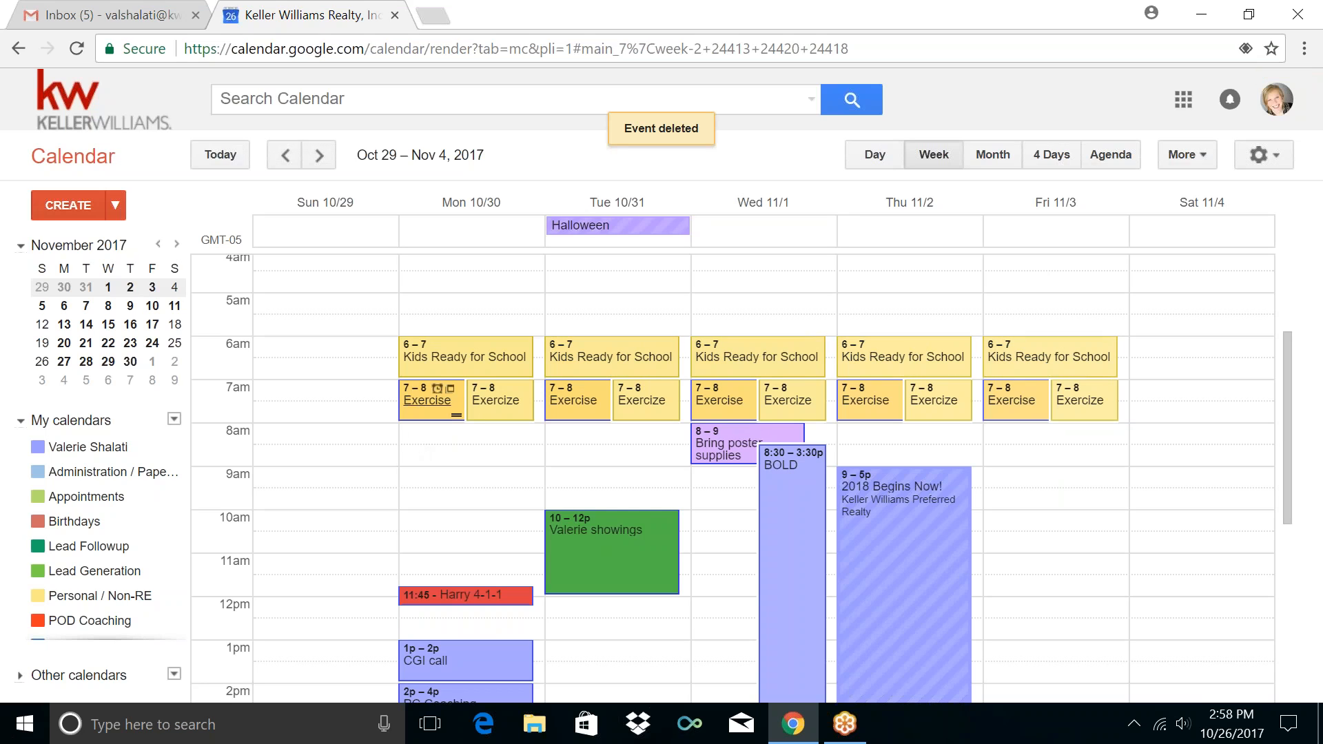
# Delete the old Exercise series from Monday onward
pyautogui.click(414, 389)
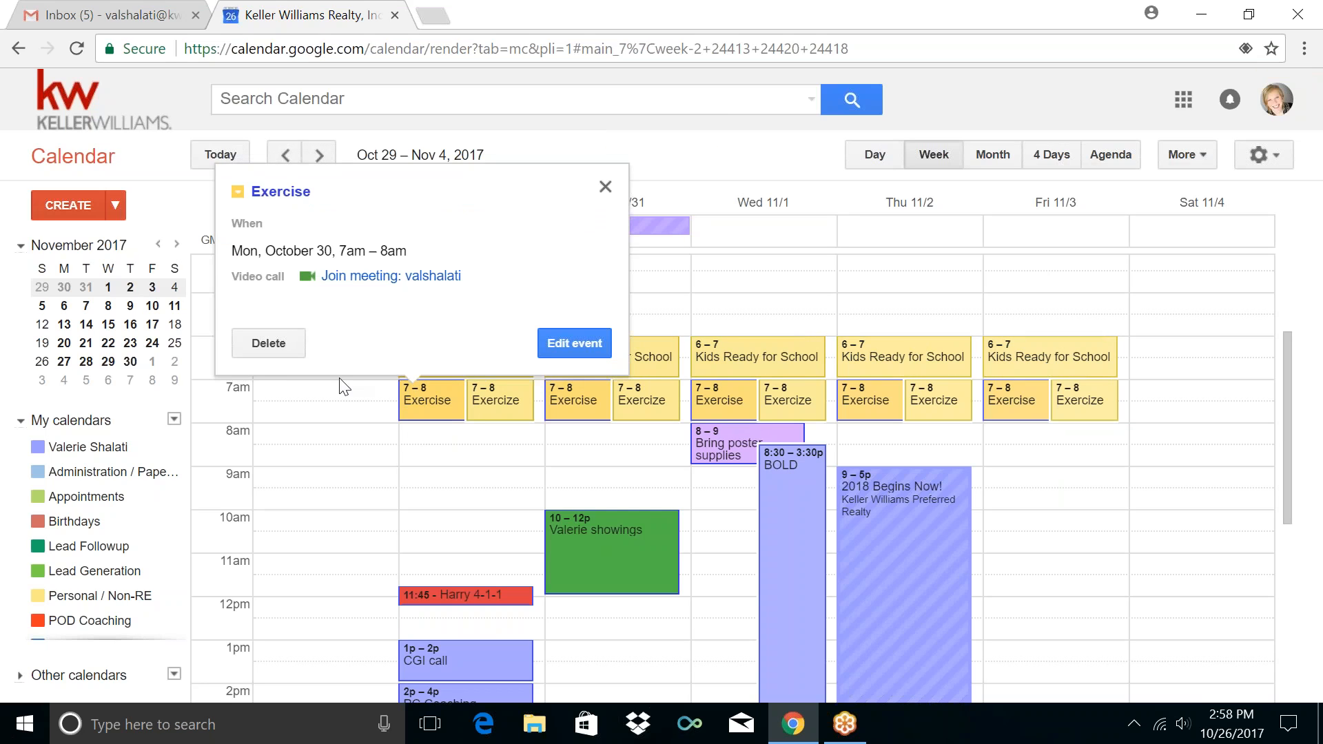
pyautogui.click(262, 345)
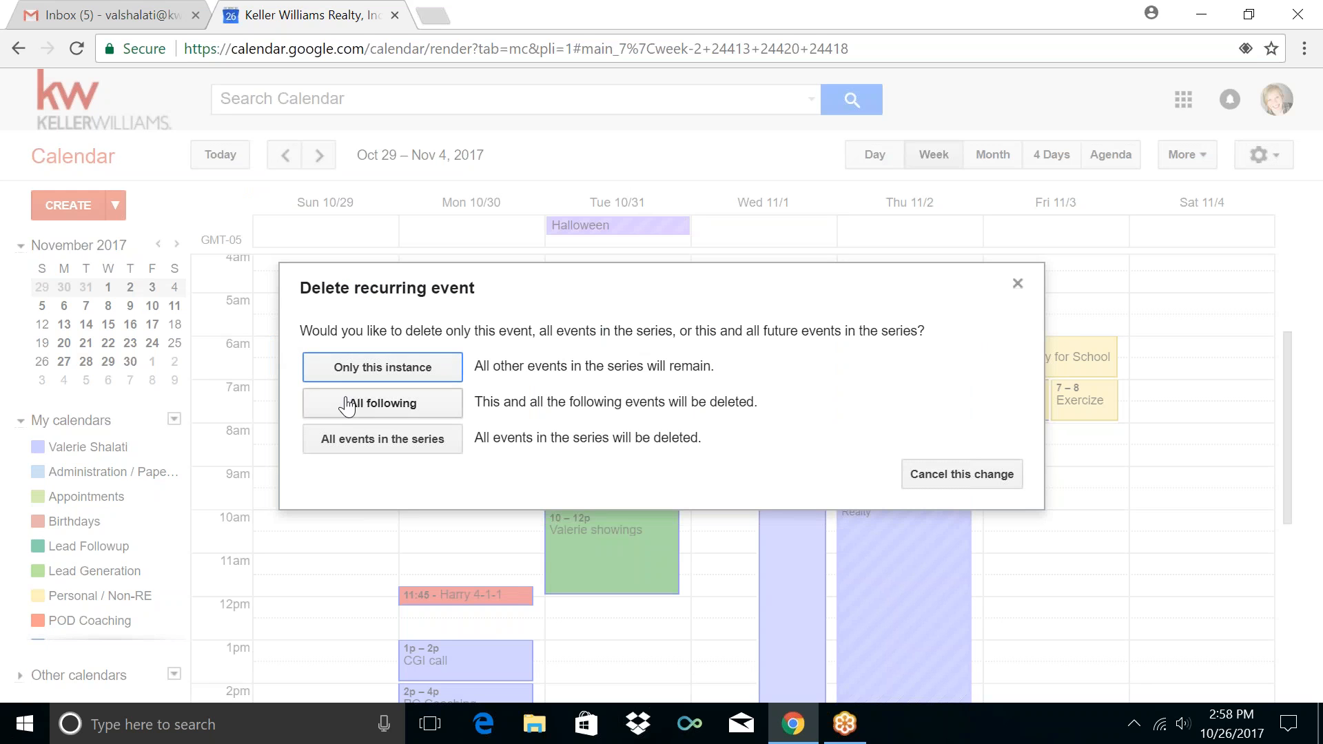
pyautogui.click(348, 405)
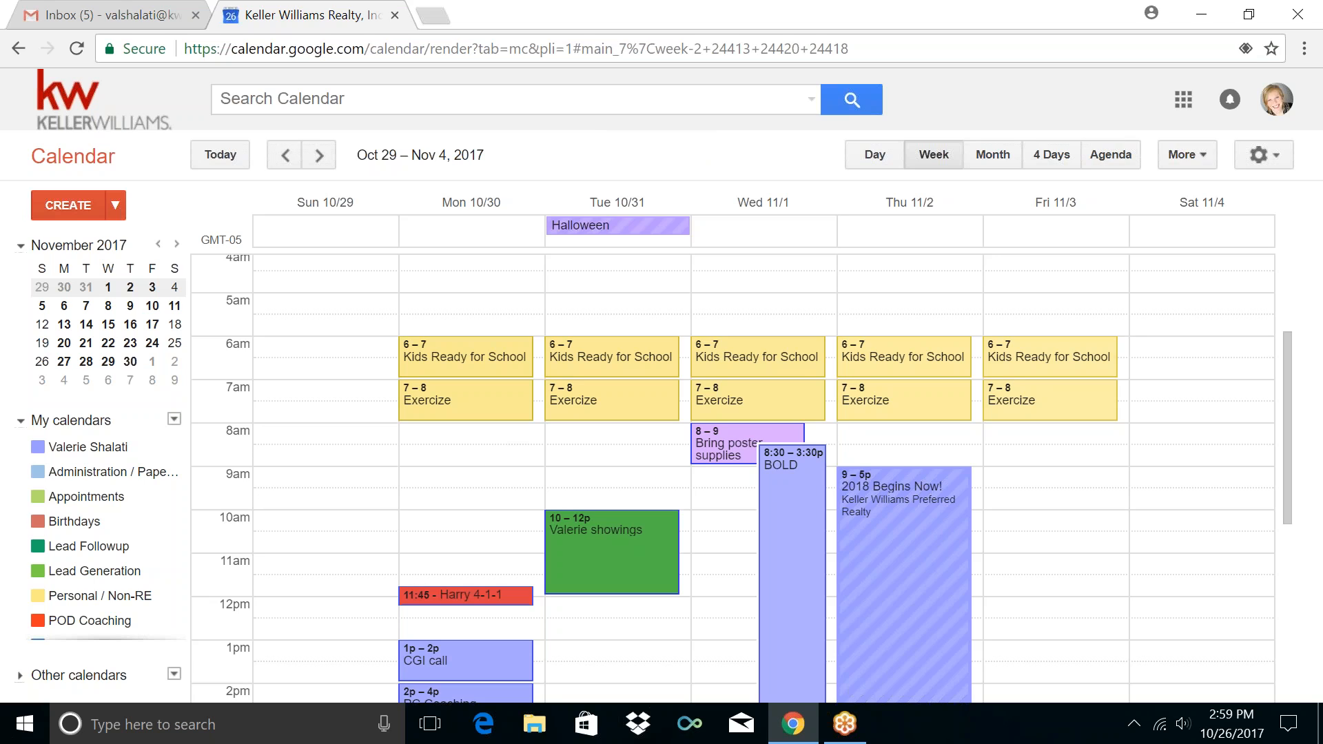
# Create a Monday 8–9am event titled 'Get Ready for Work'
pyautogui.click(500, 444)
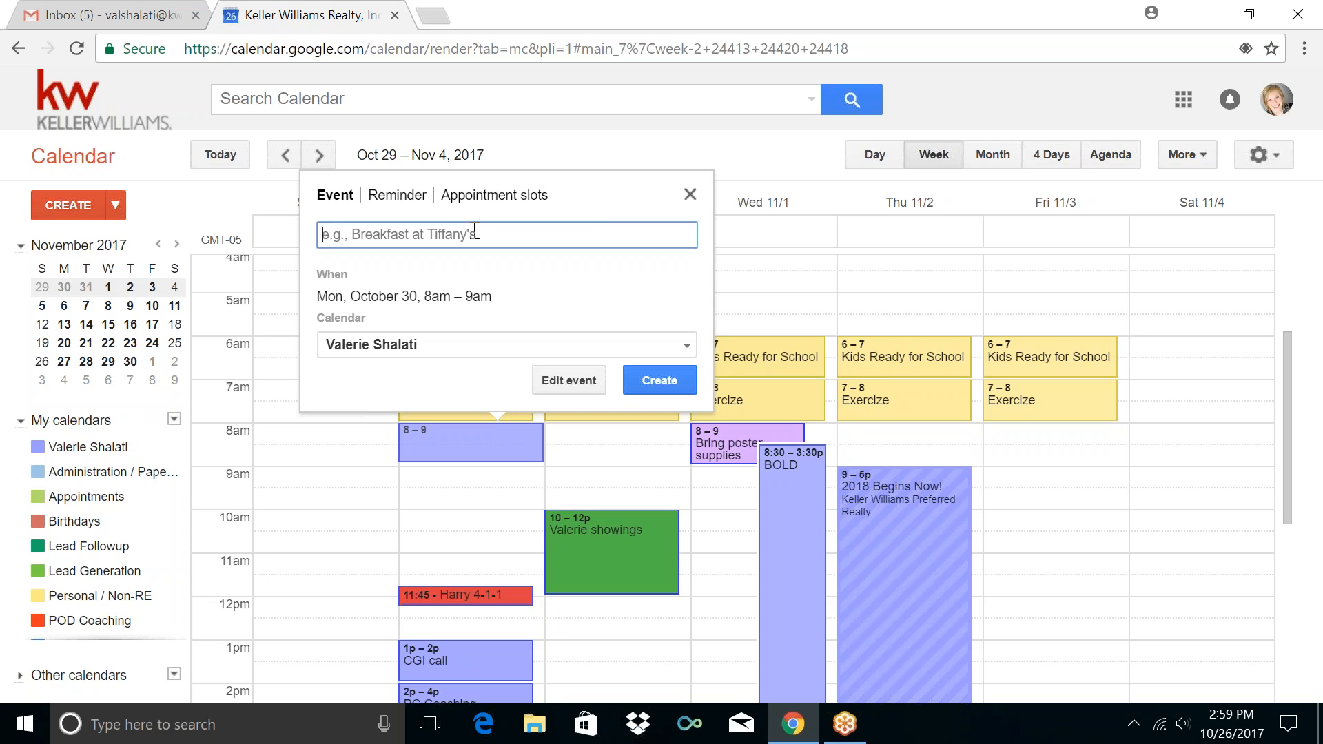
pyautogui.write('G')
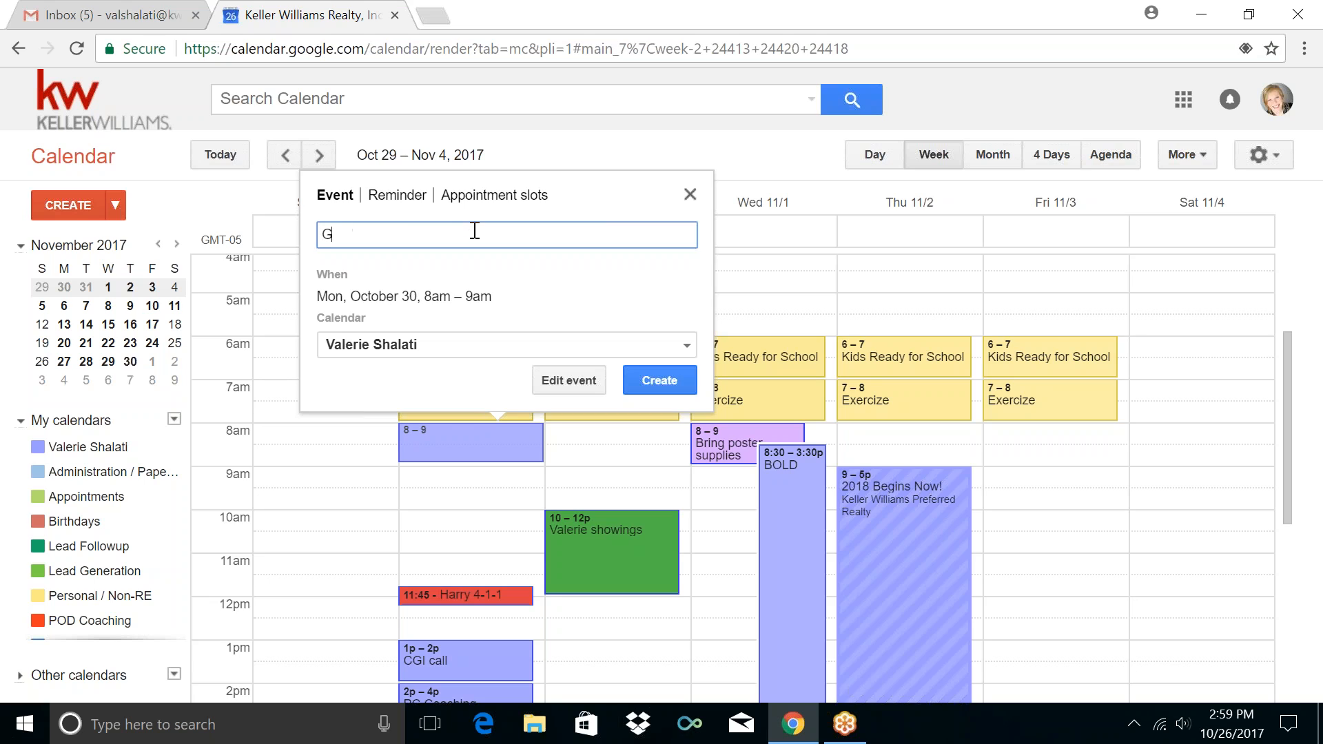
pyautogui.write('et Ready for Work')
pyautogui.click(562, 386)
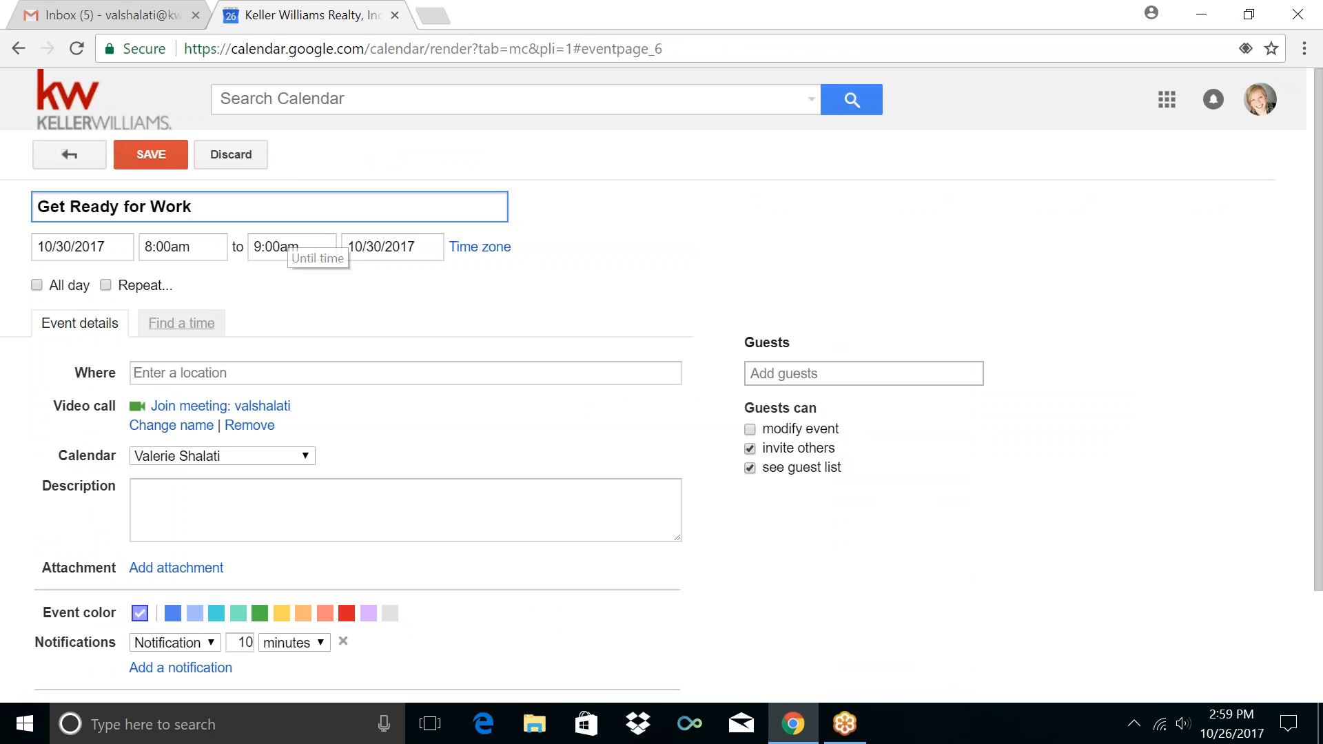
# Repeat it every weekday on Personal / Non-RE, save, then open Bring poster supplies
pyautogui.click(153, 287)
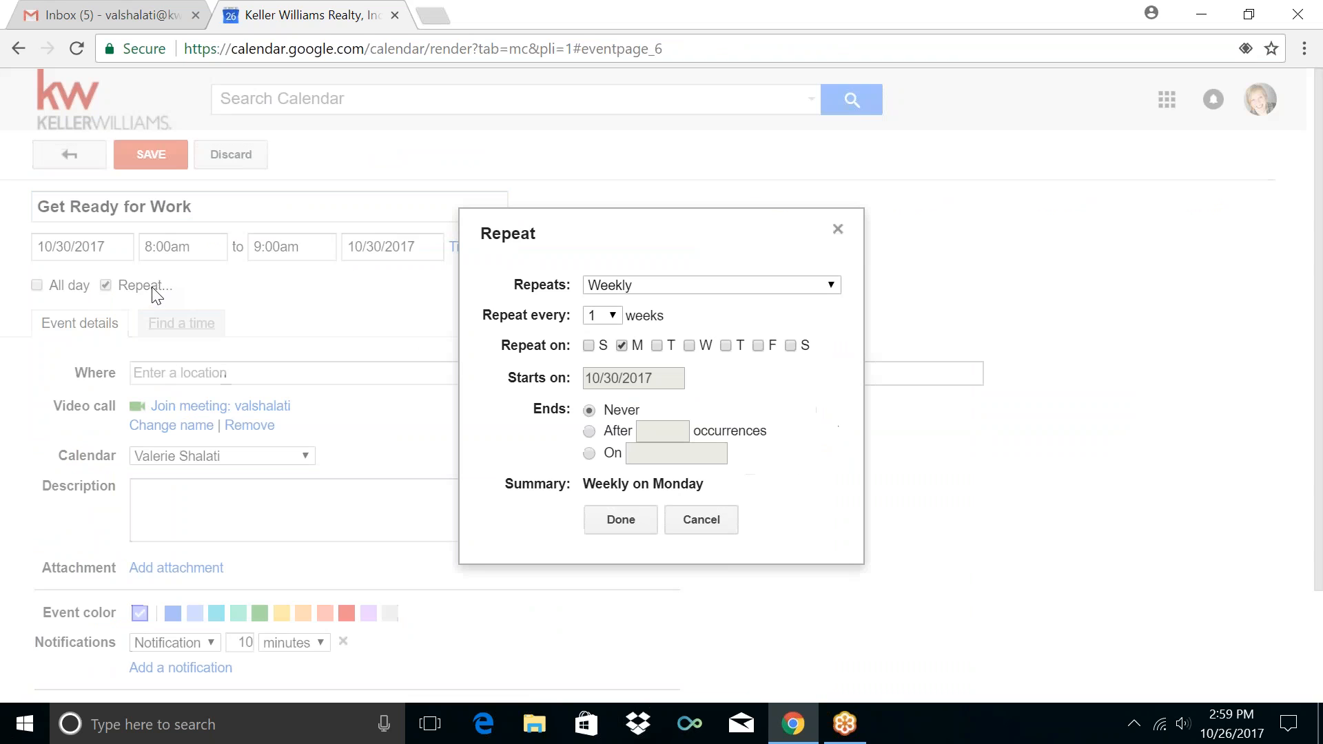
pyautogui.click(589, 285)
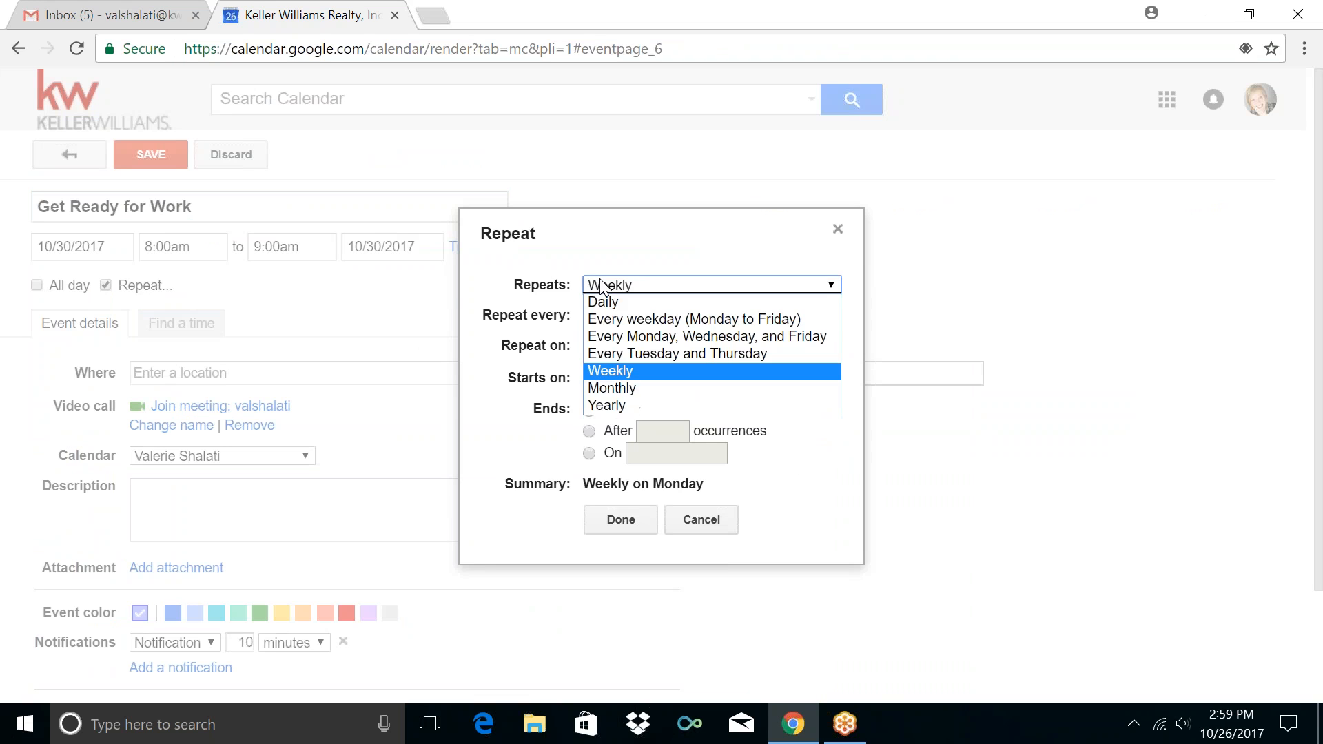
pyautogui.click(616, 319)
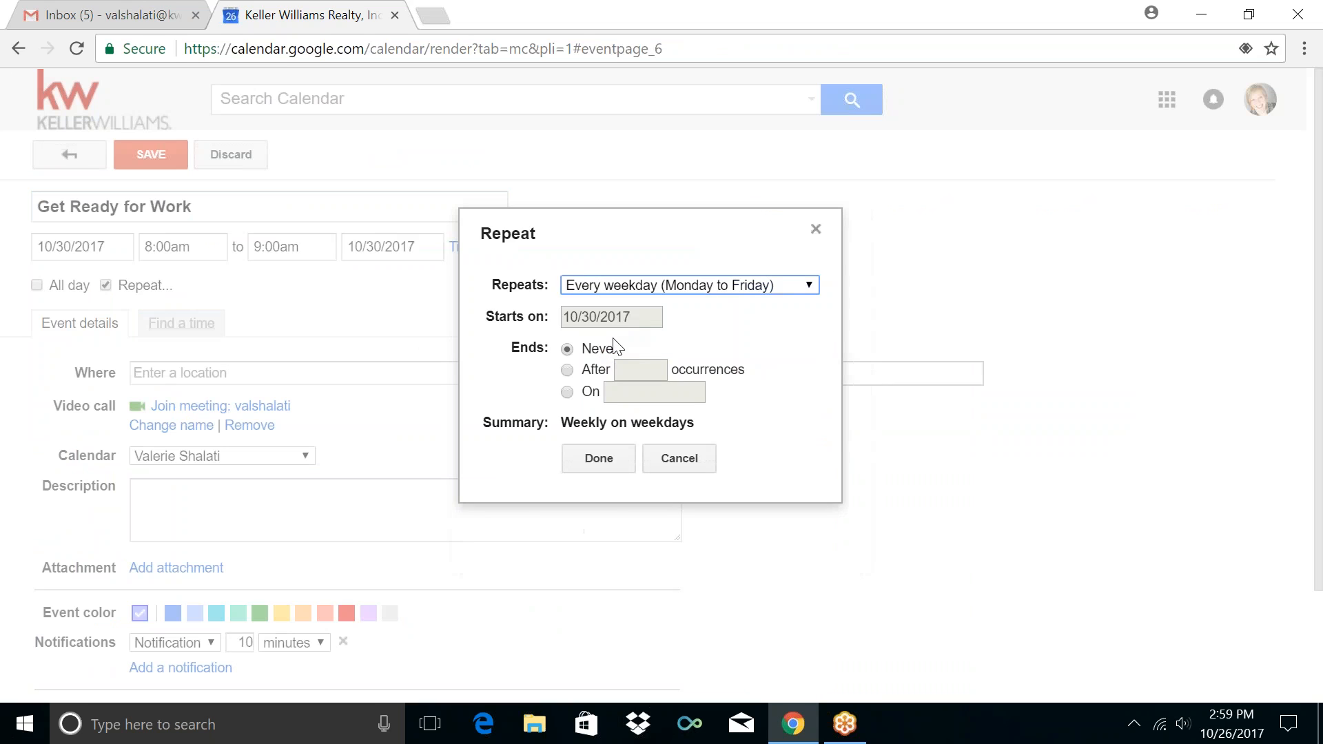
pyautogui.click(594, 458)
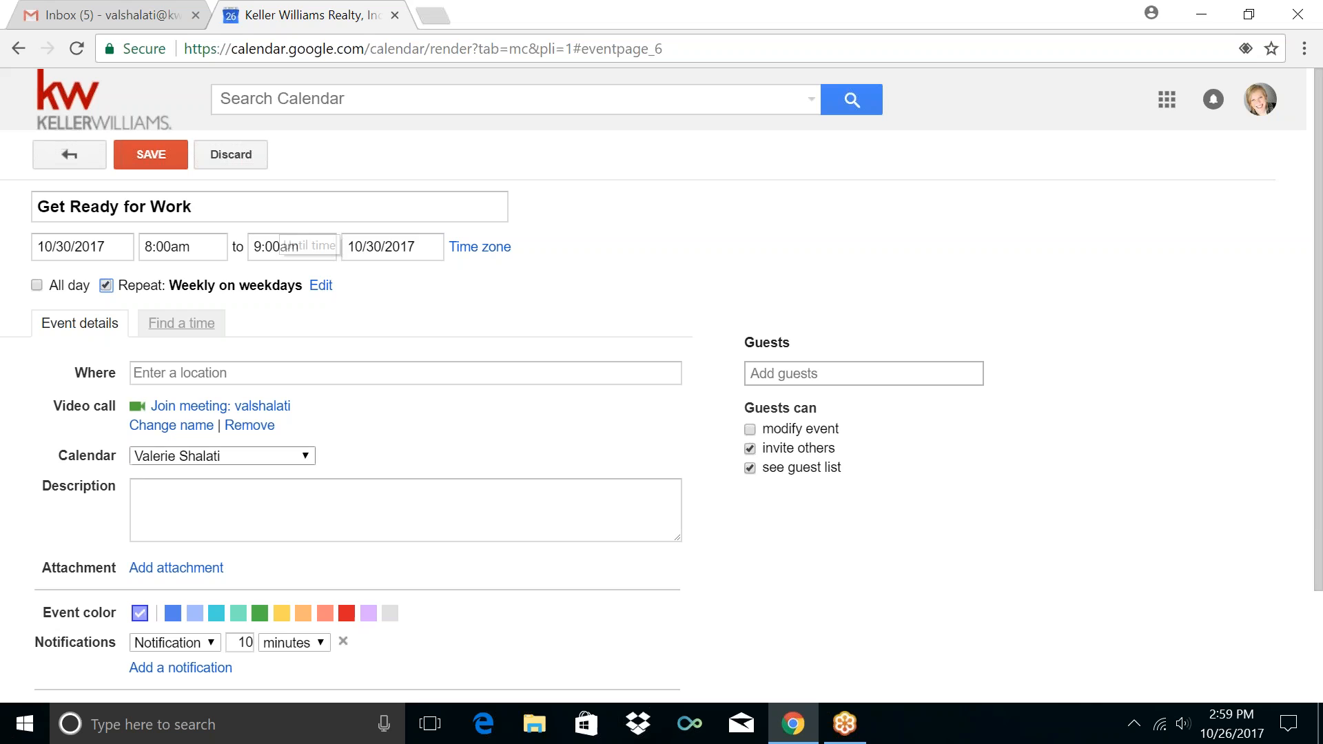
pyautogui.click(162, 457)
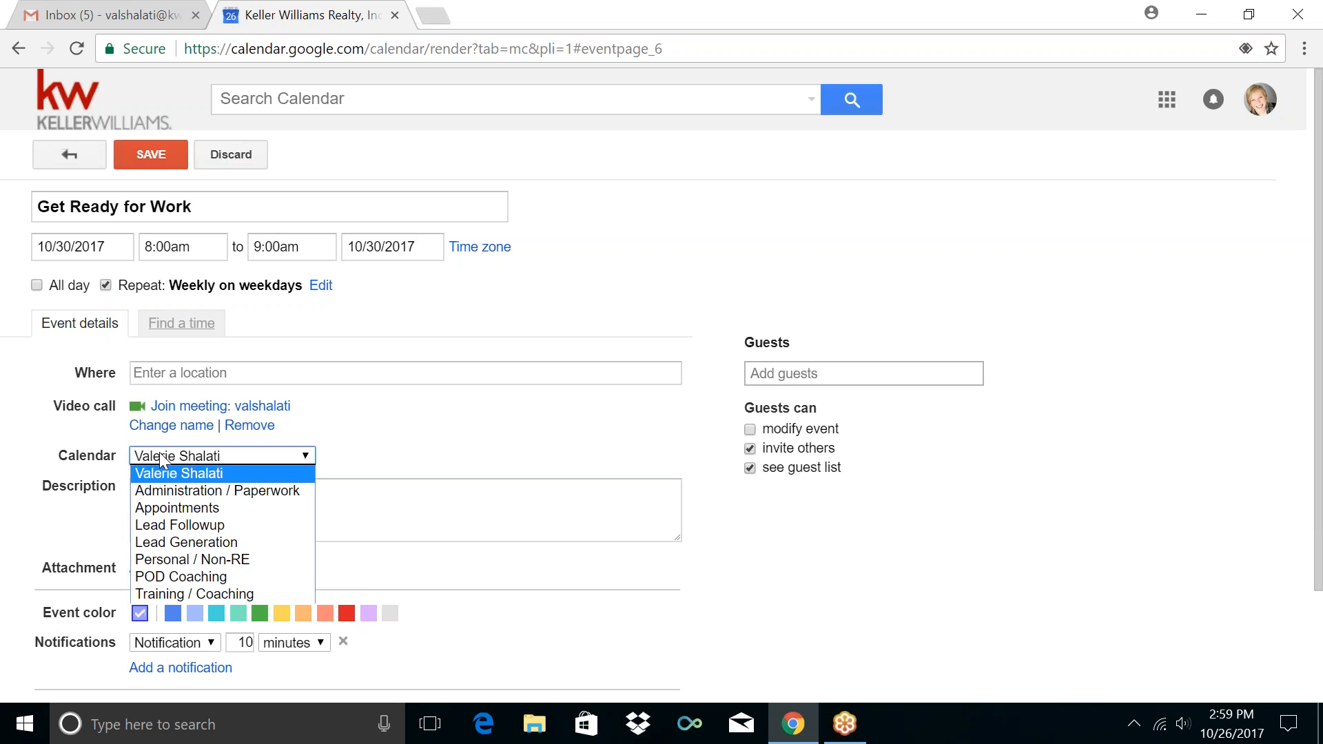
pyautogui.click(182, 560)
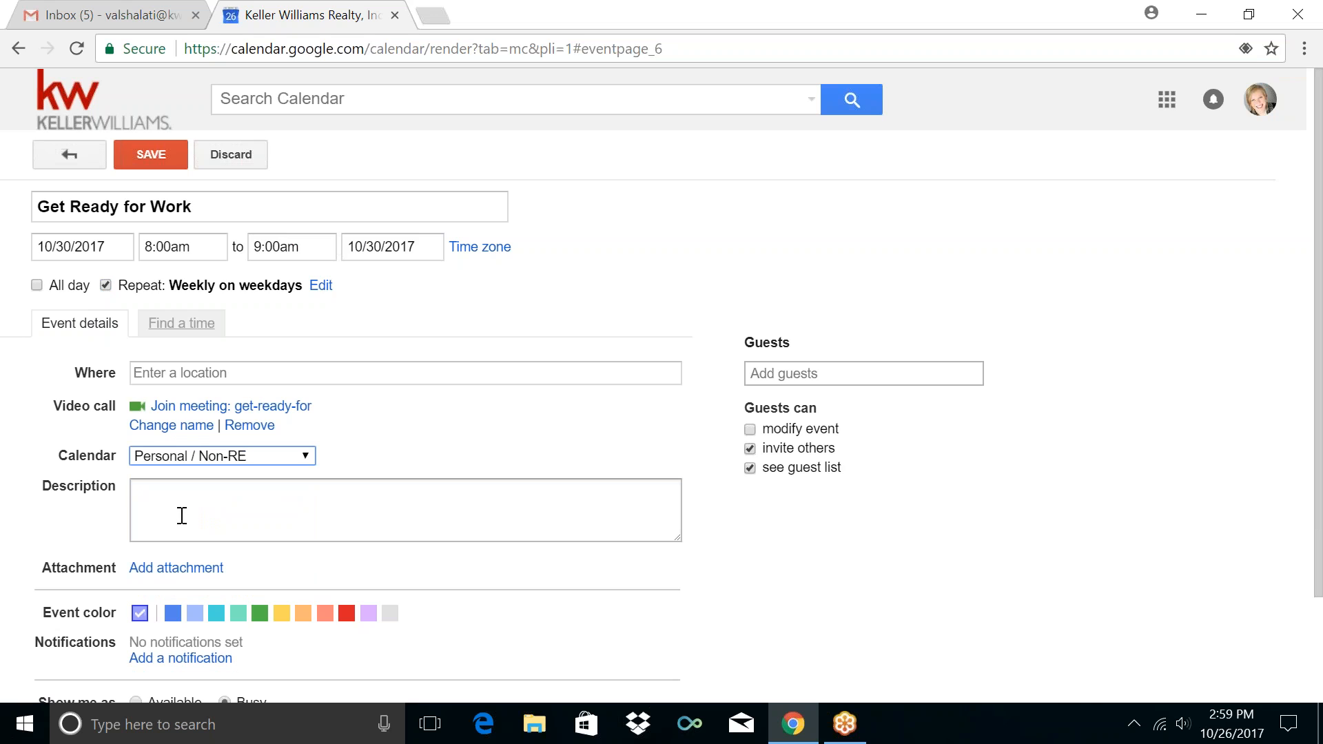
pyautogui.scroll(-2, 40, 365)
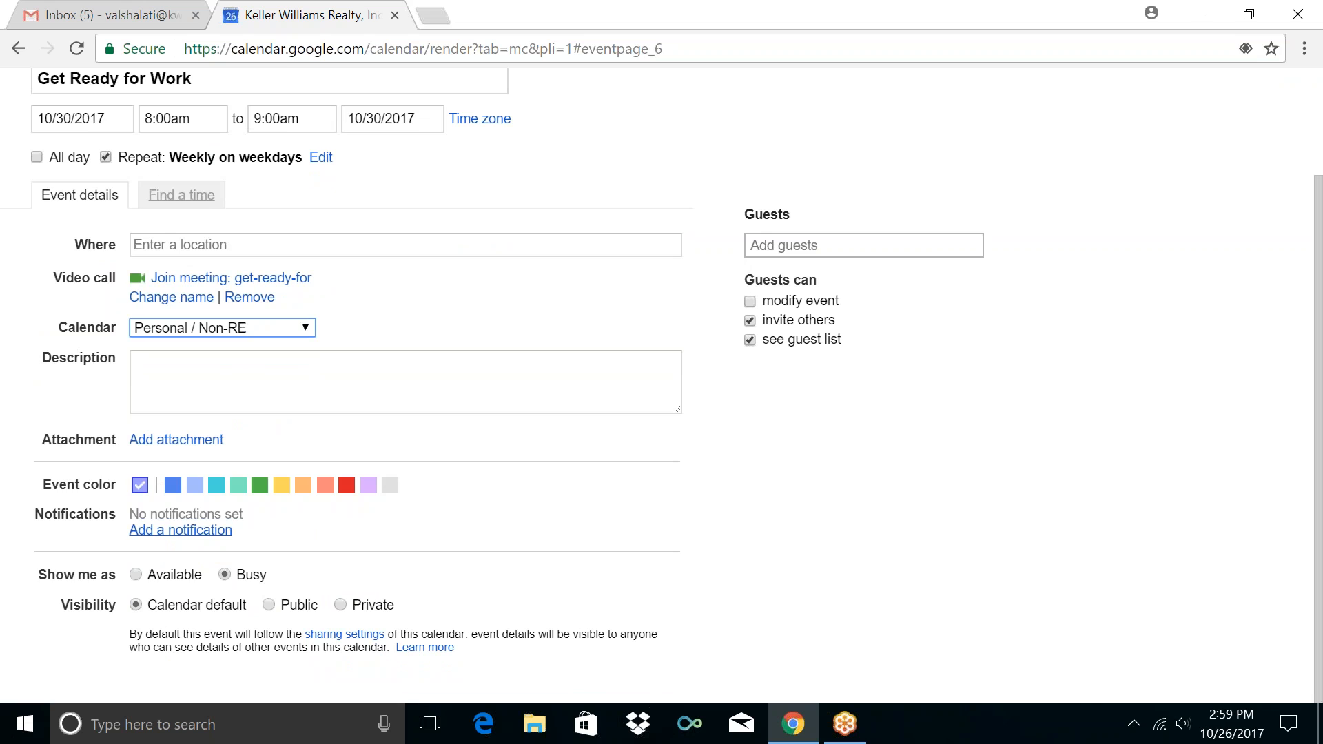
pyautogui.scroll(2, 389, 414)
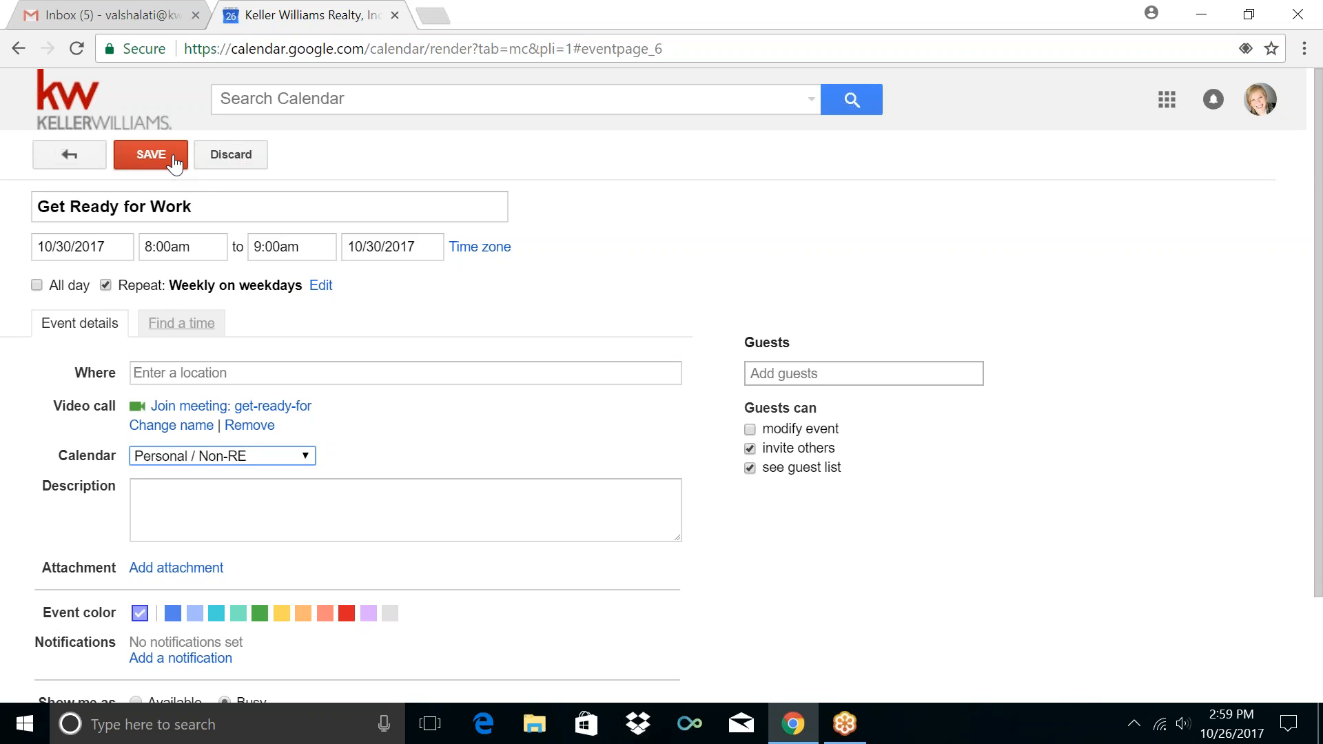
pyautogui.click(151, 154)
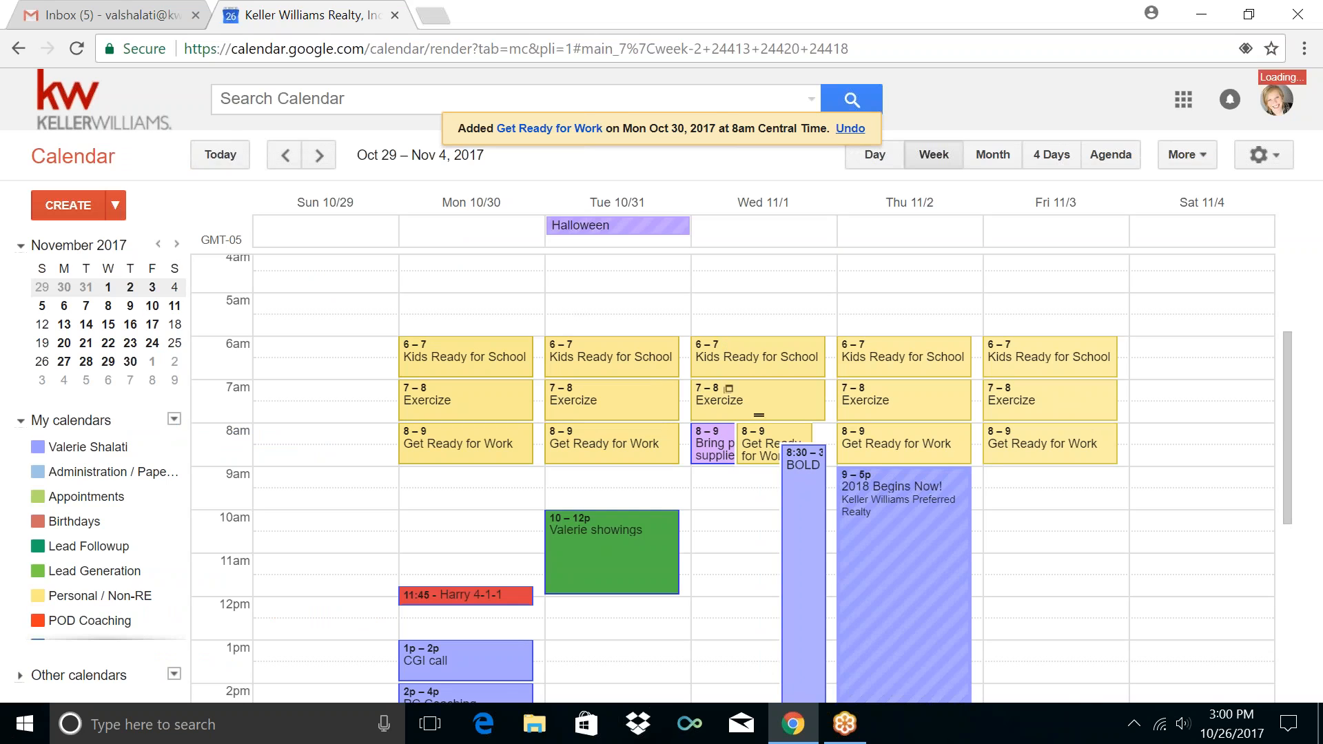
pyautogui.click(712, 438)
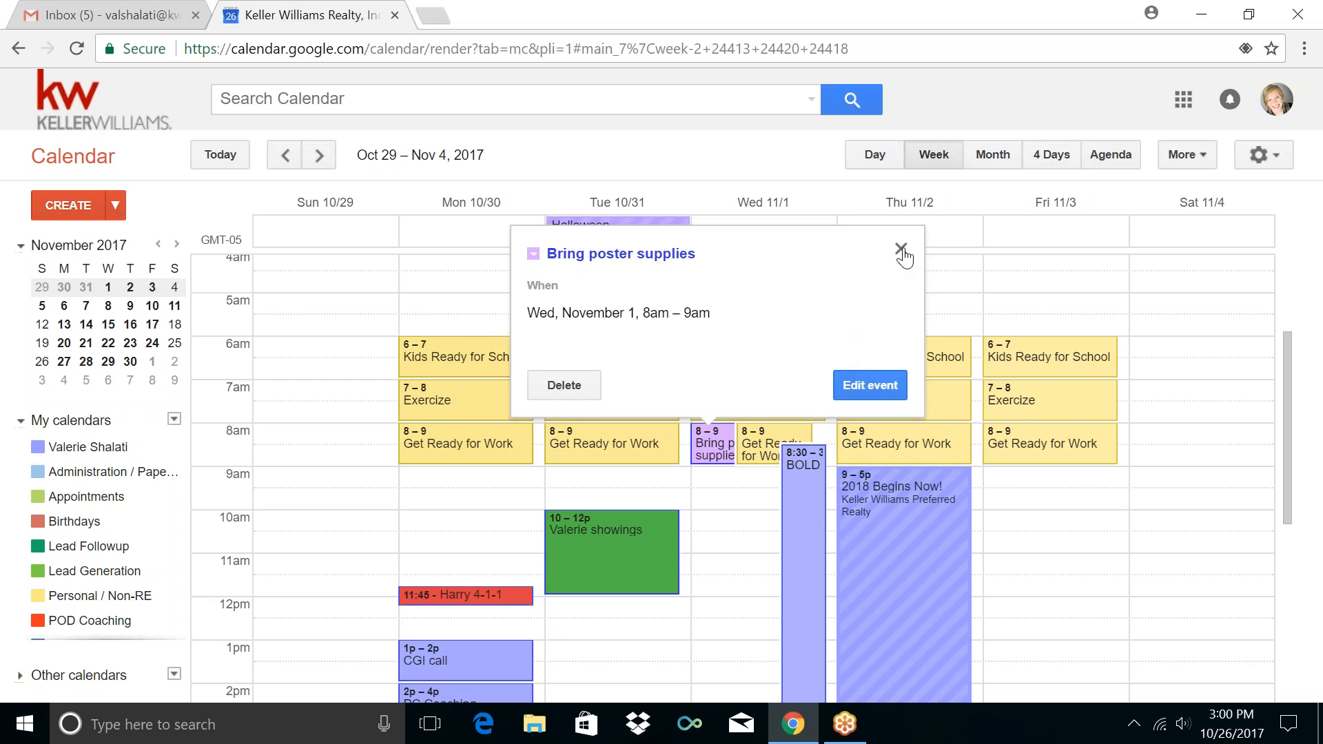
# End Bring poster supplies at 8:30am and move it to Administration / Paperwork
pyautogui.click(886, 392)
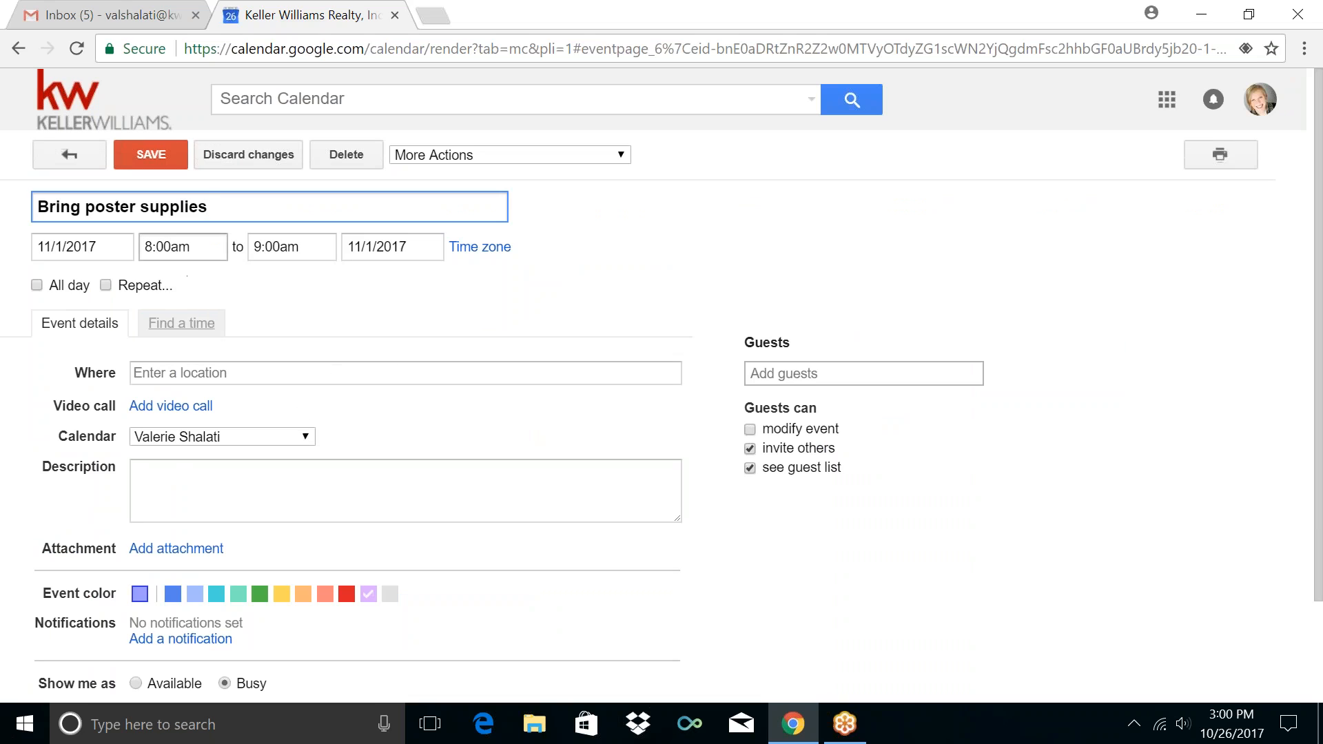
pyautogui.click(297, 247)
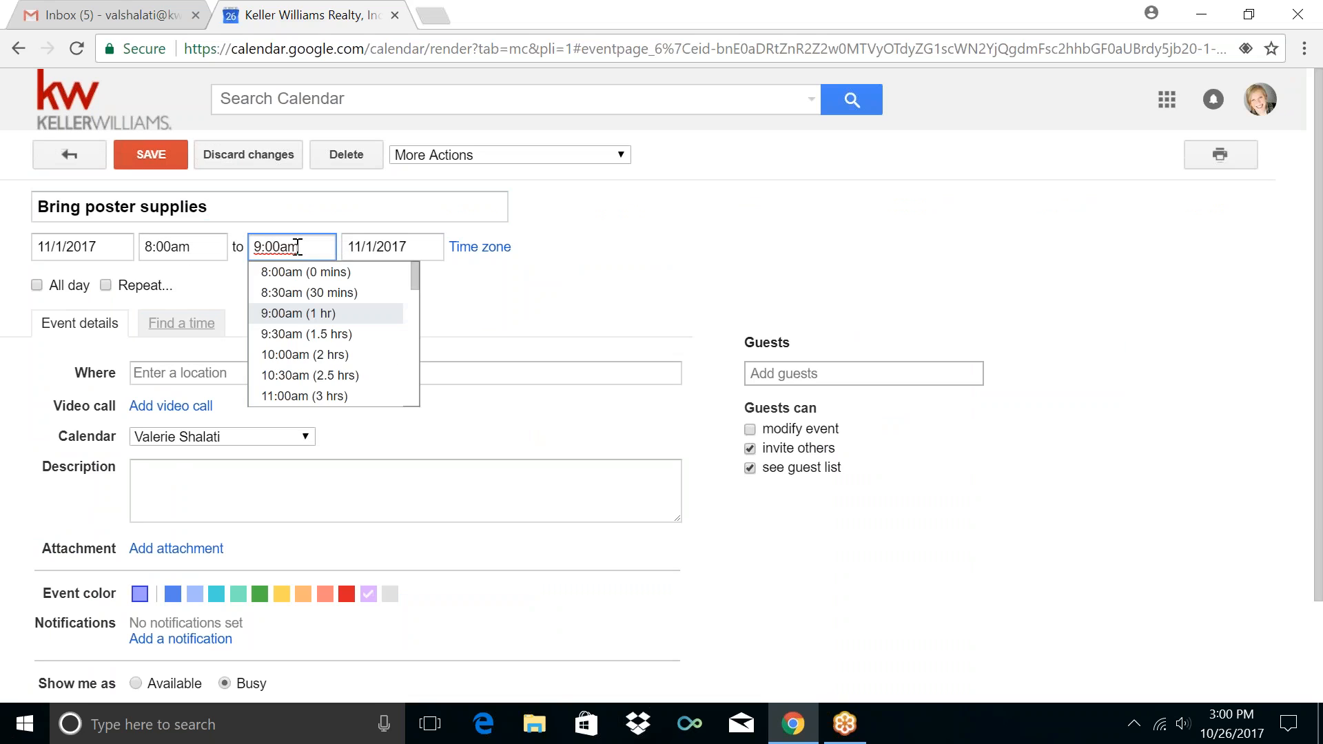
pyautogui.click(294, 292)
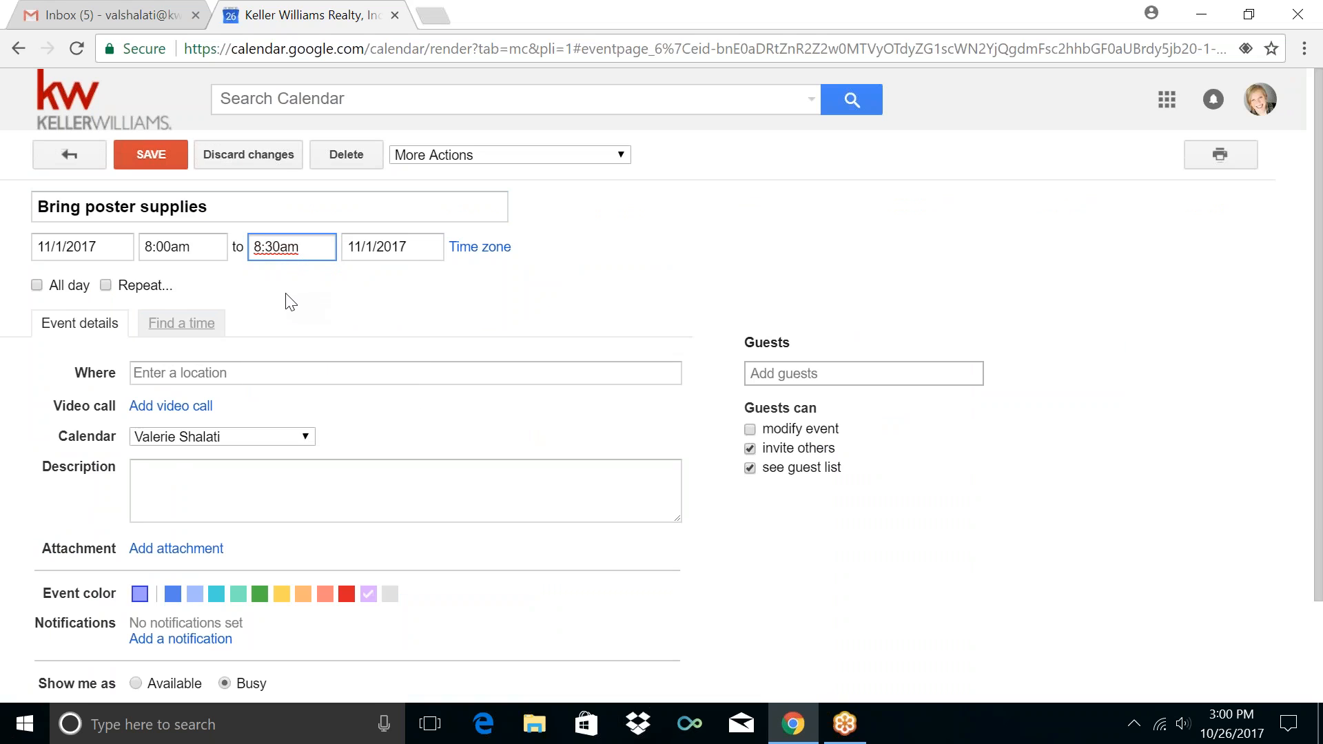
pyautogui.click(268, 301)
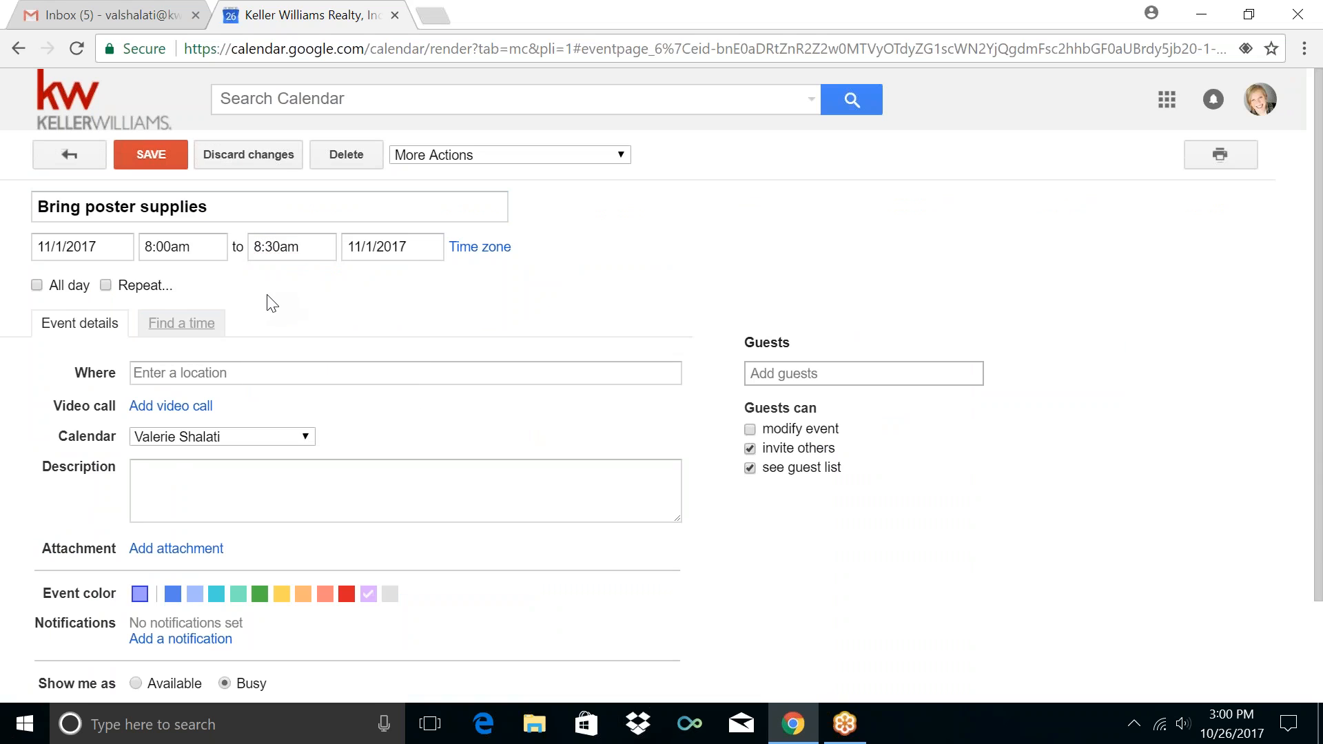
pyautogui.click(251, 441)
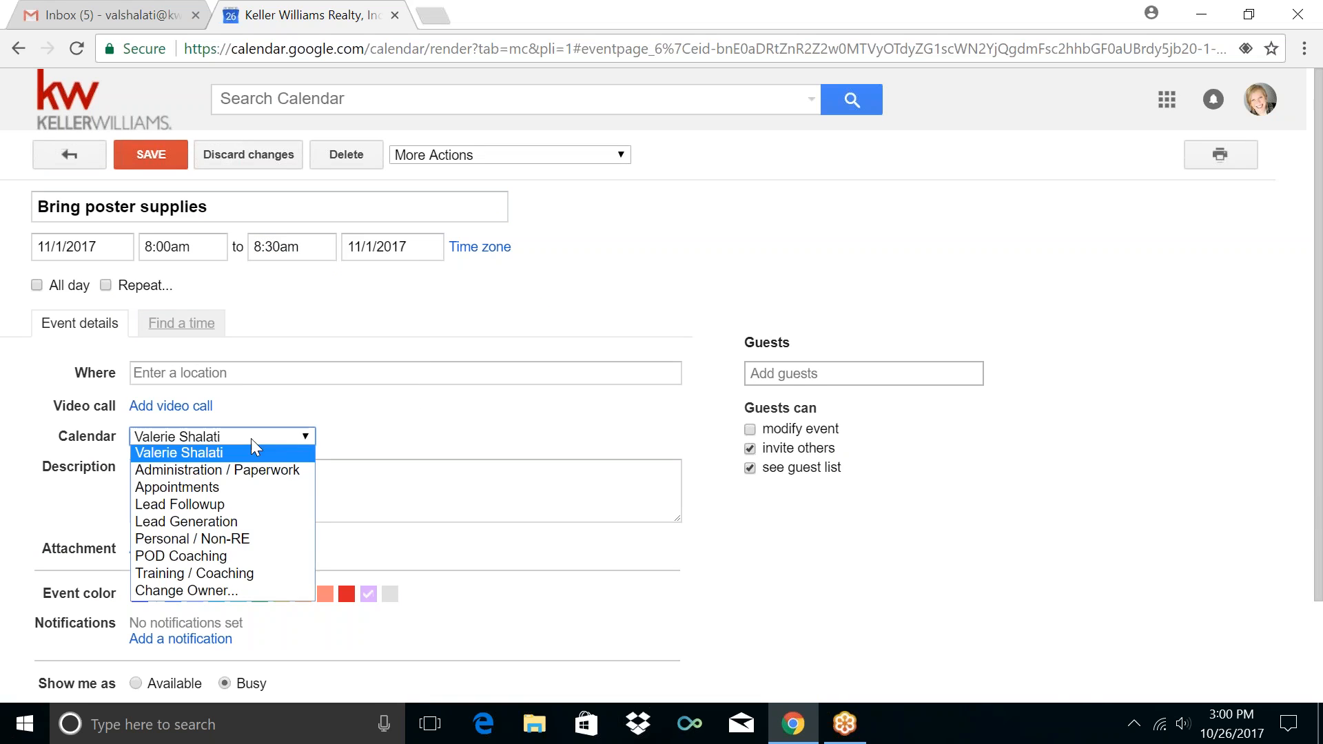
pyautogui.click(226, 473)
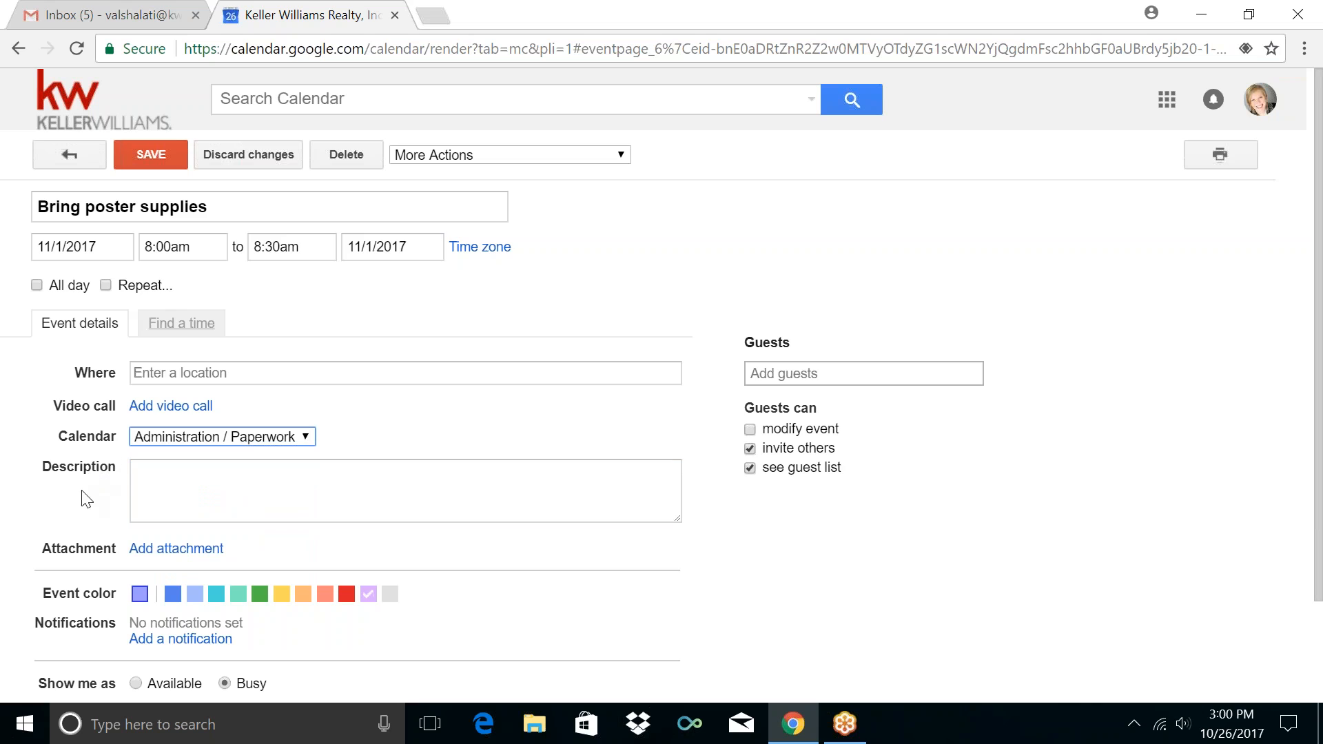
# Add a 5-minute notification and save the changes
pyautogui.scroll(-2, 84, 499)
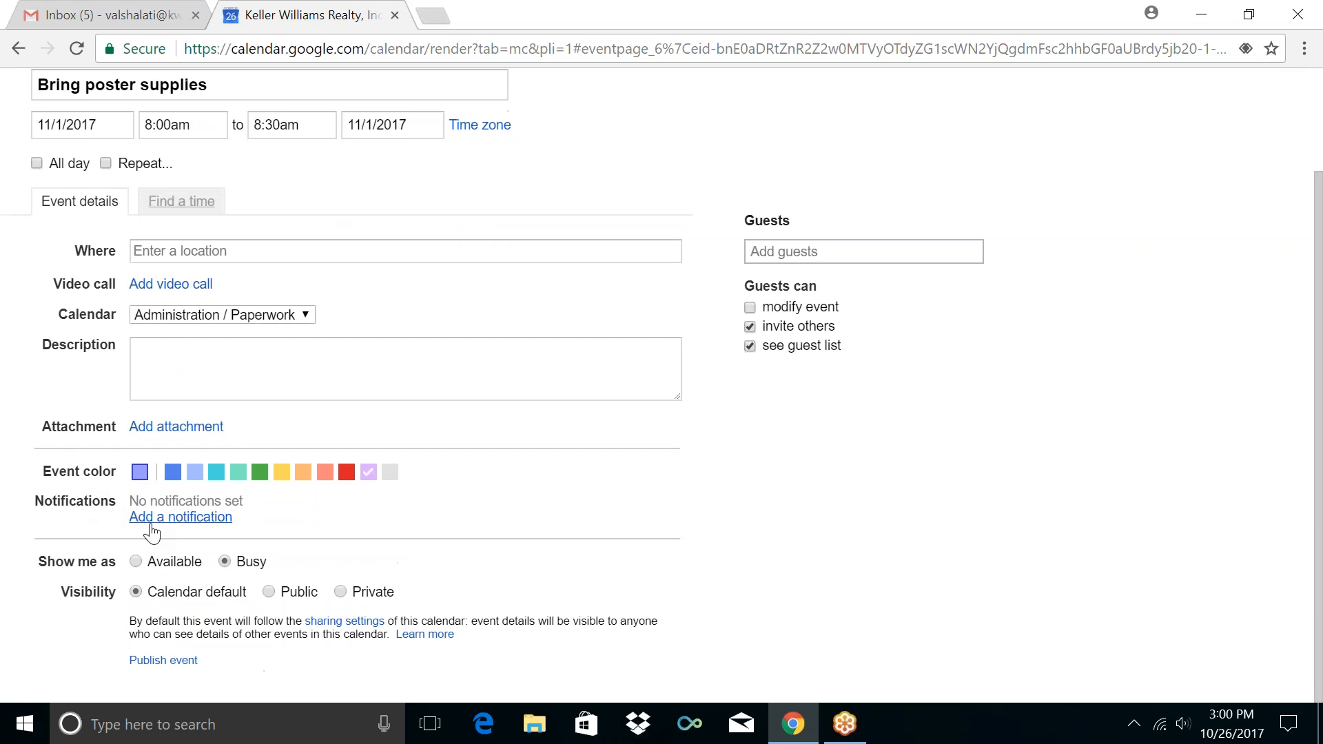
pyautogui.click(155, 523)
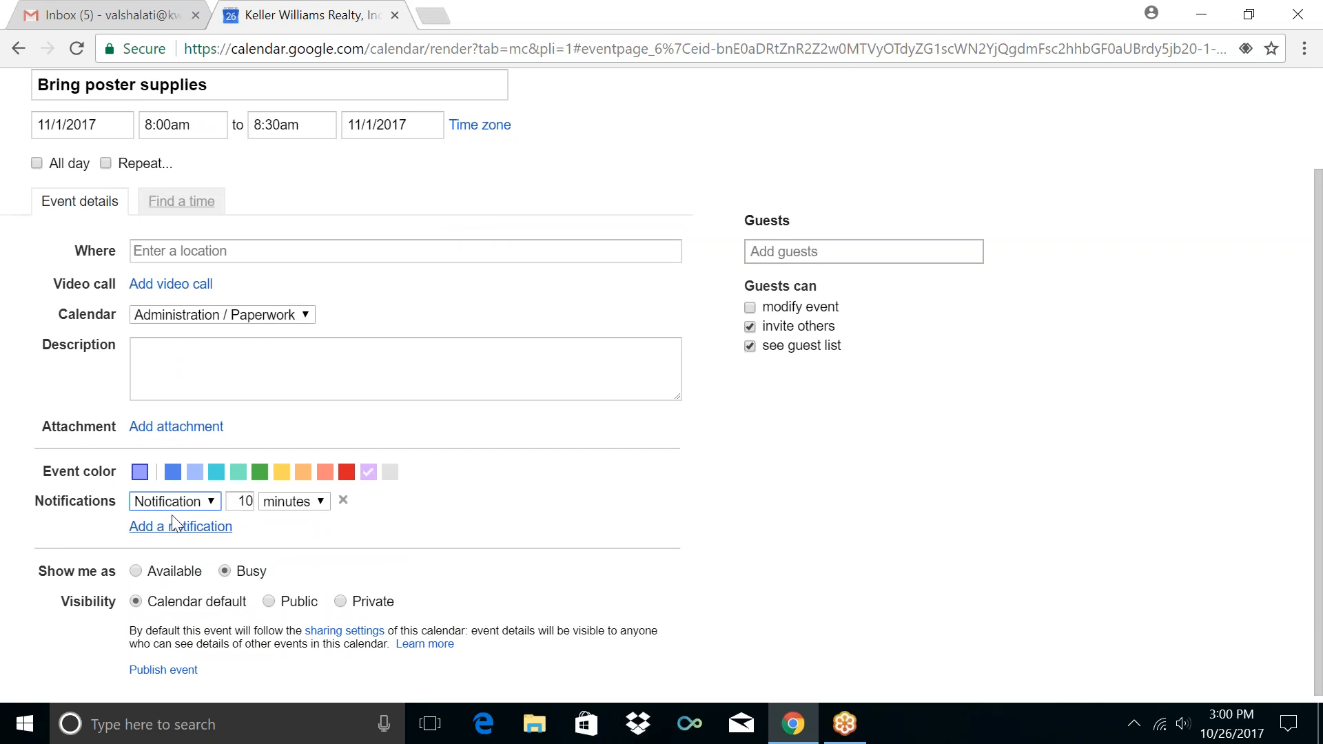
pyautogui.doubleClick(250, 502)
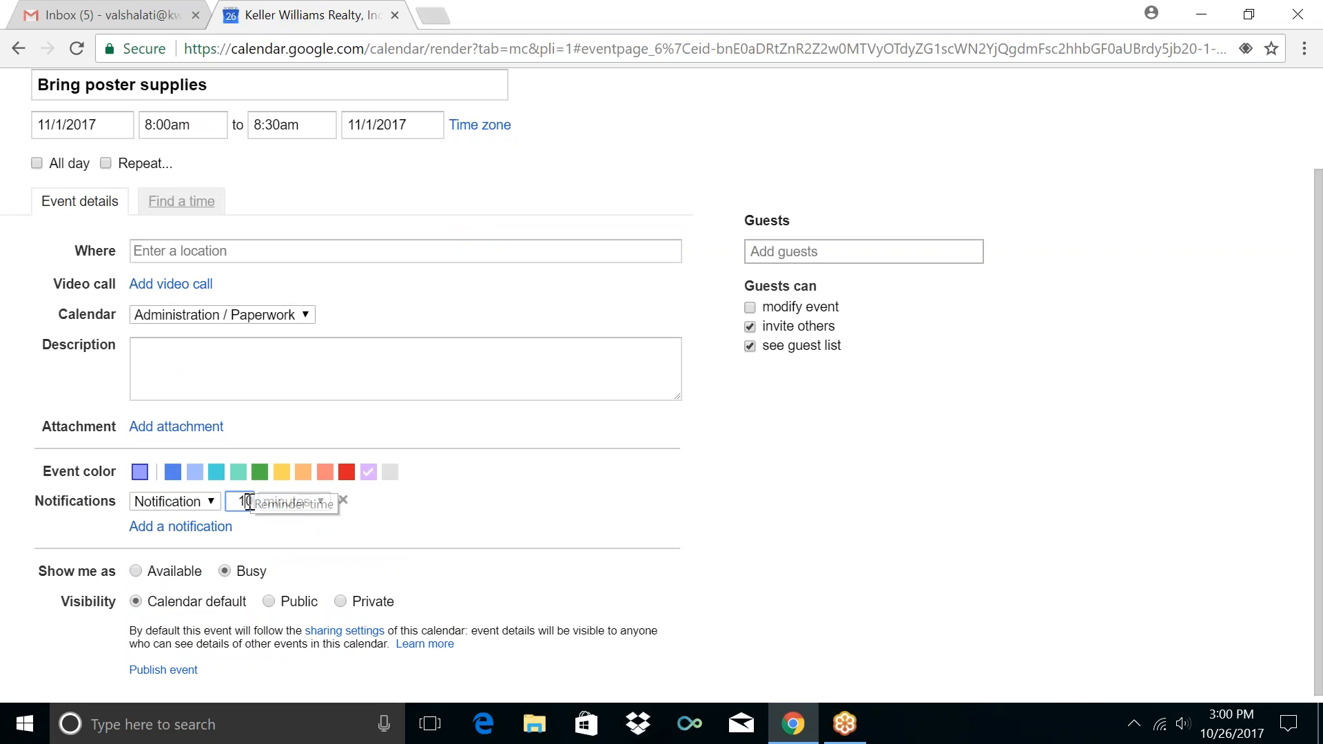
pyautogui.write('5')
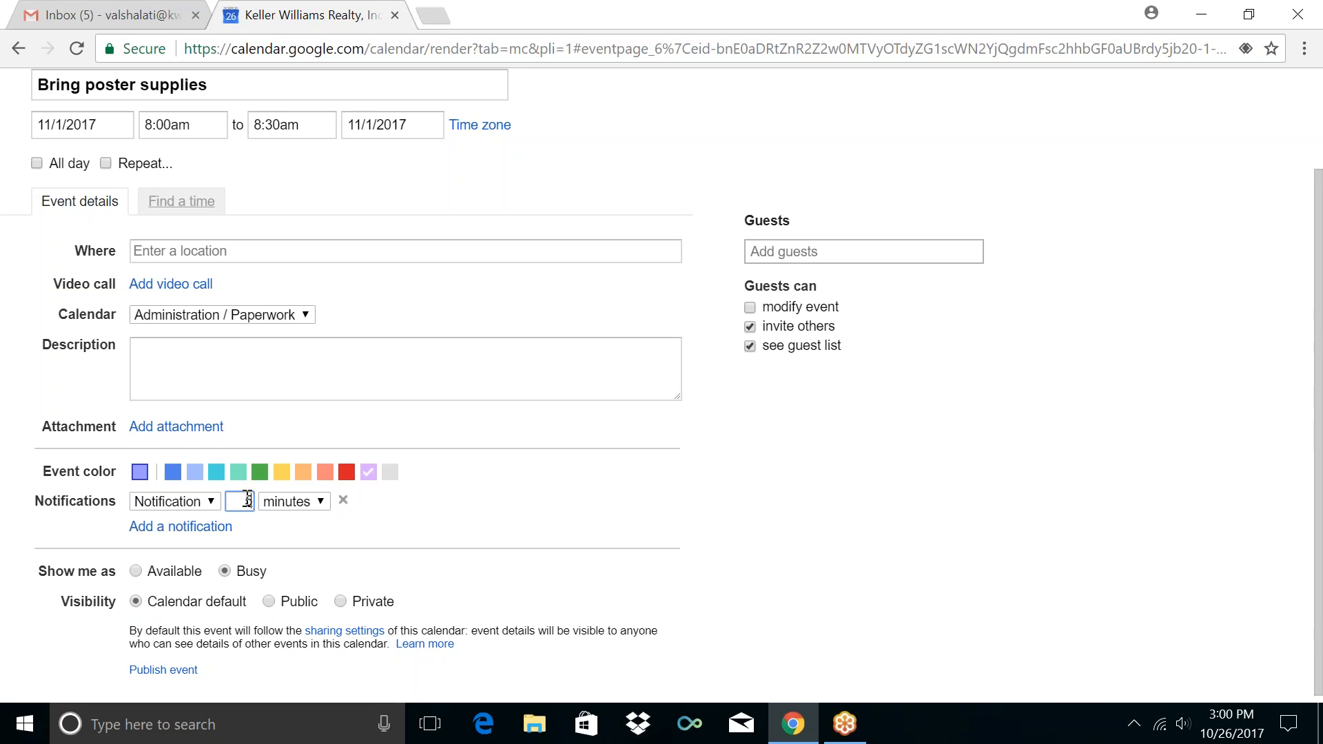
pyautogui.click(501, 503)
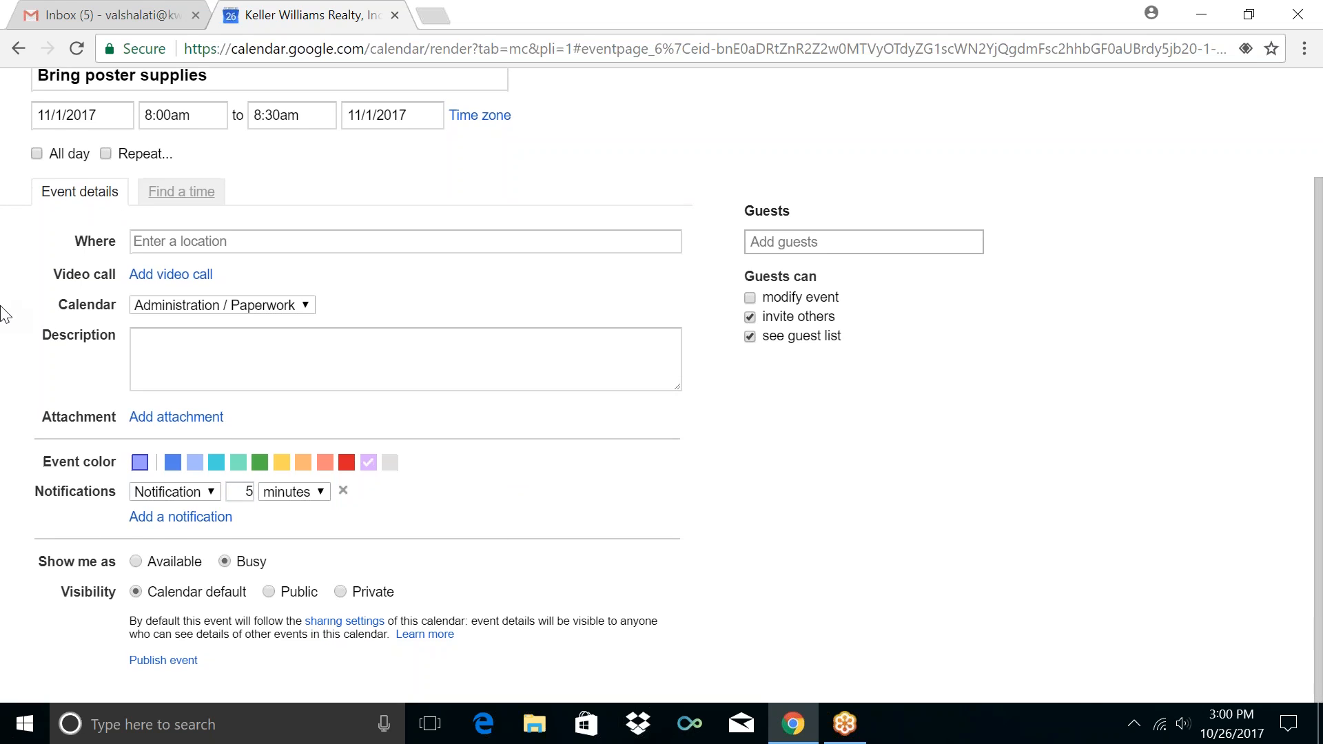
pyautogui.scroll(2, 24, 459)
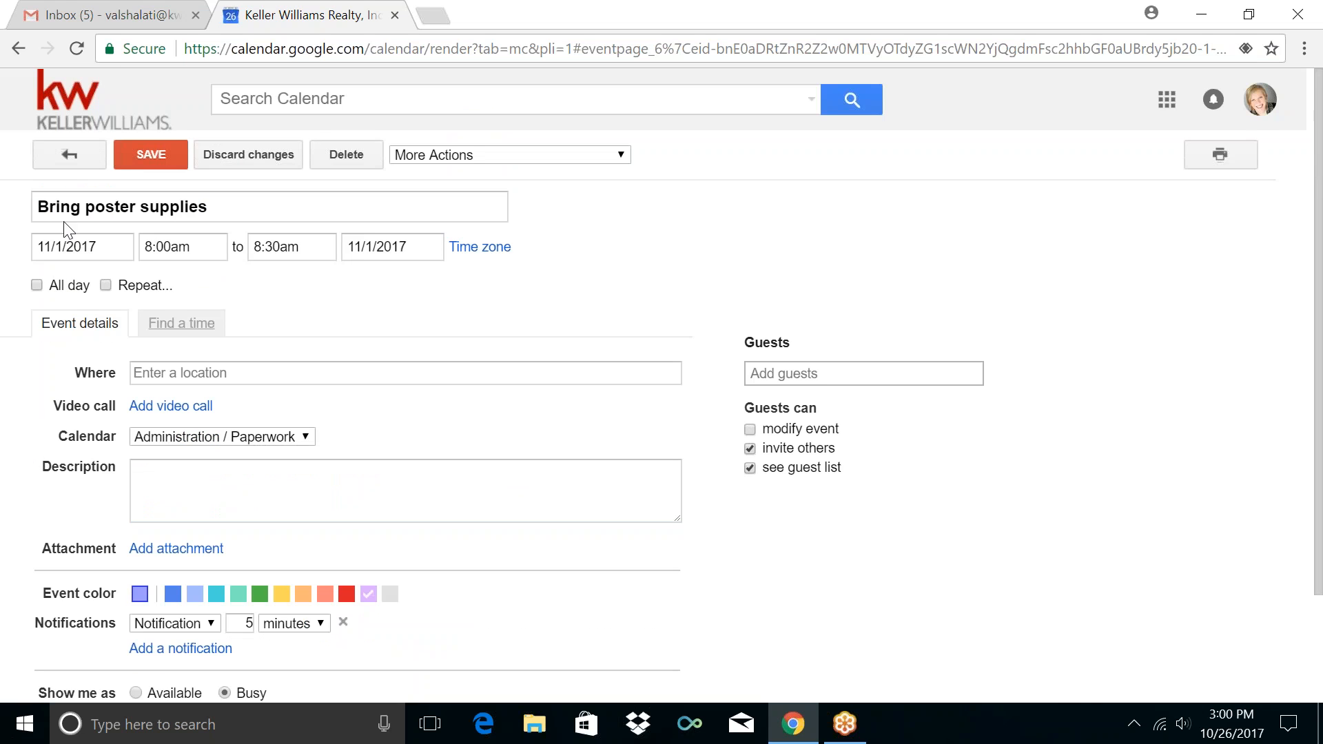
pyautogui.click(137, 163)
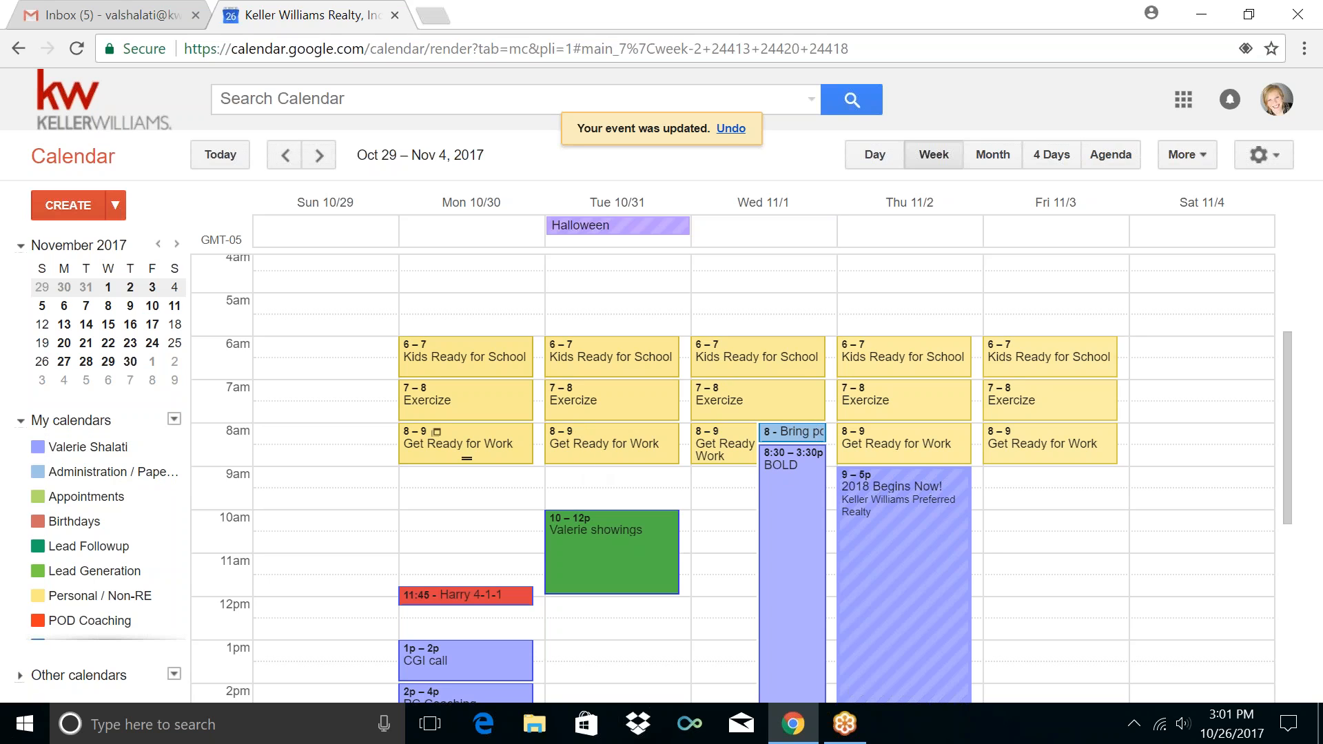
# Retitle Monday's 8–9am event 'Get Ready & Drive to Work' for all following events
pyautogui.click(436, 454)
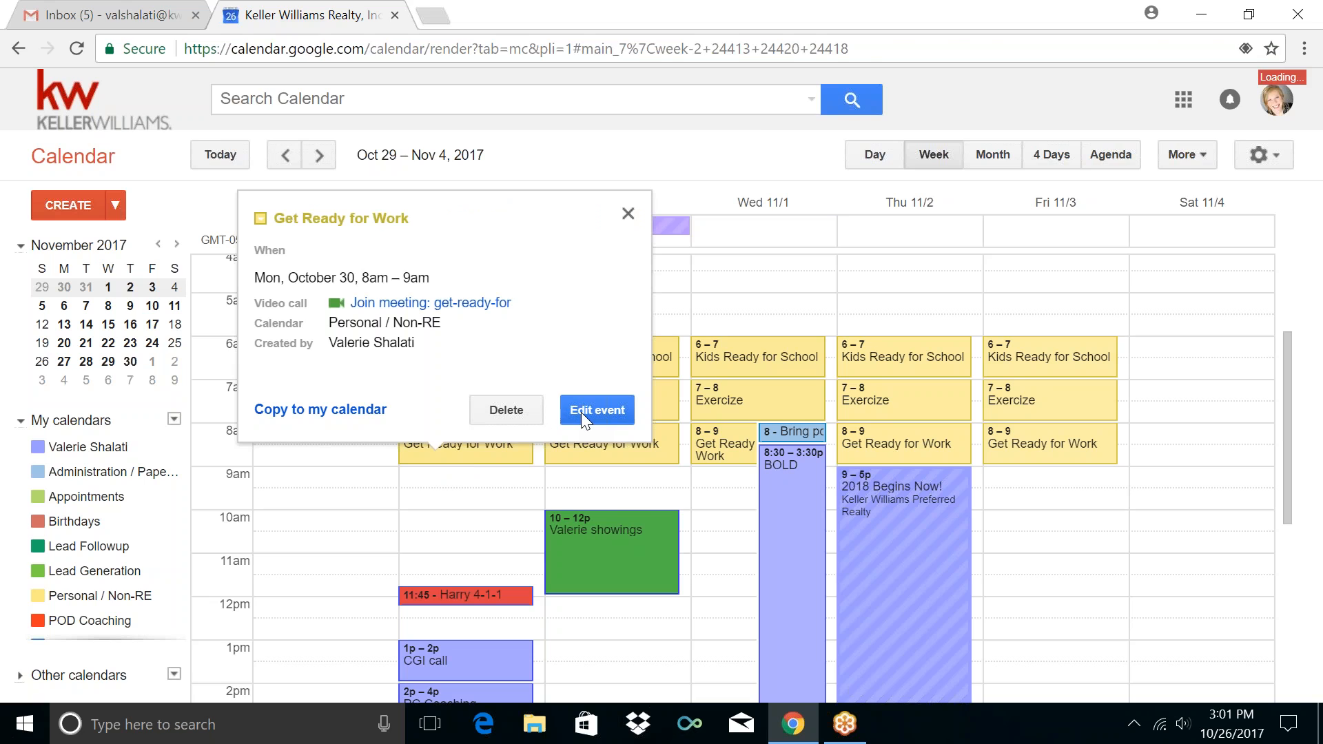
pyautogui.click(581, 412)
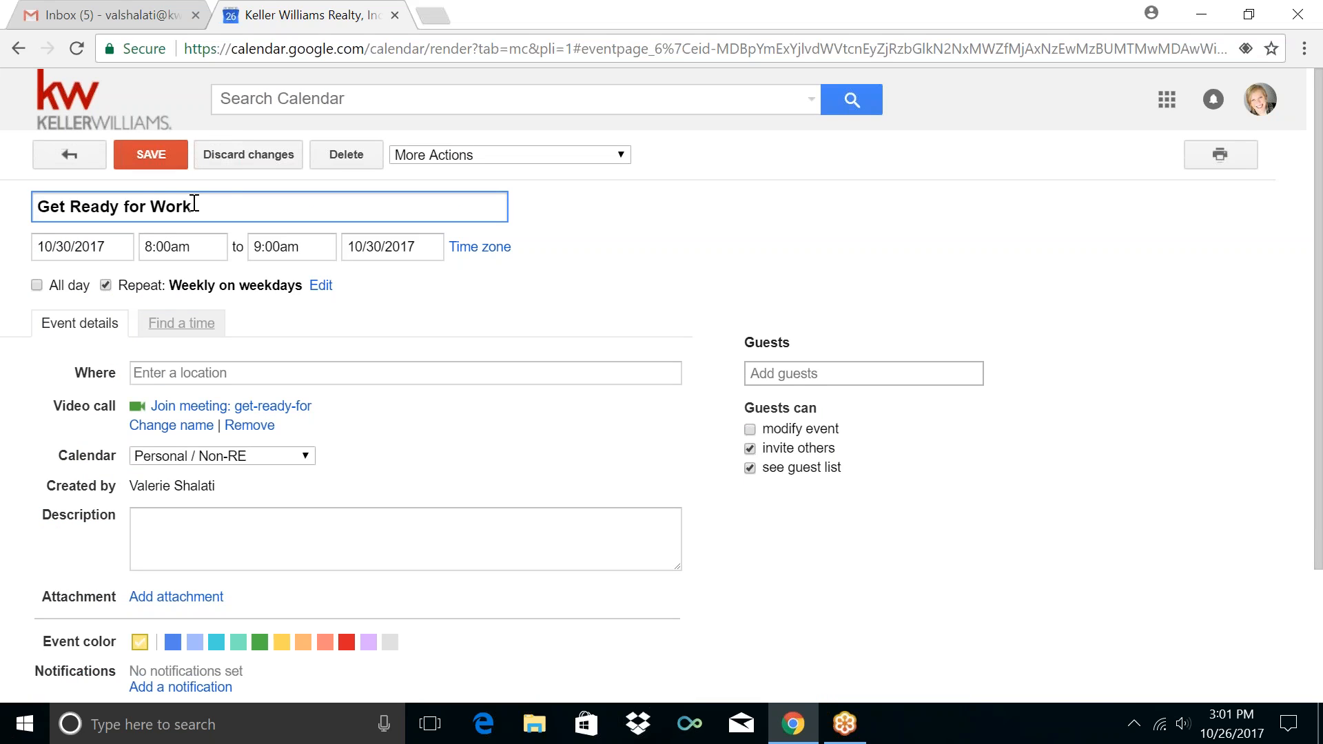
pyautogui.click(151, 206)
pyautogui.press('BackSpace')
pyautogui.press('BackSpace')
pyautogui.press('BackSpace')
pyautogui.press('BackSpace')
pyautogui.write('& Drive to')
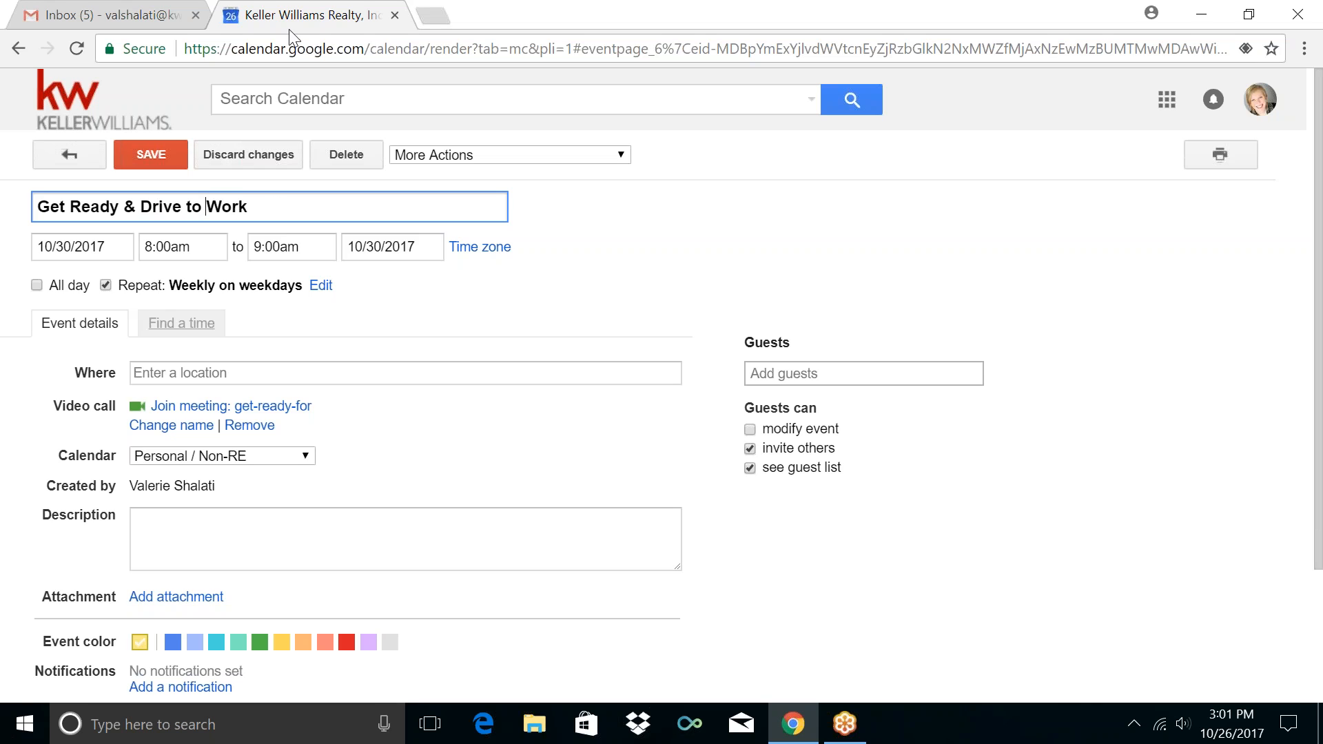
pyautogui.click(150, 157)
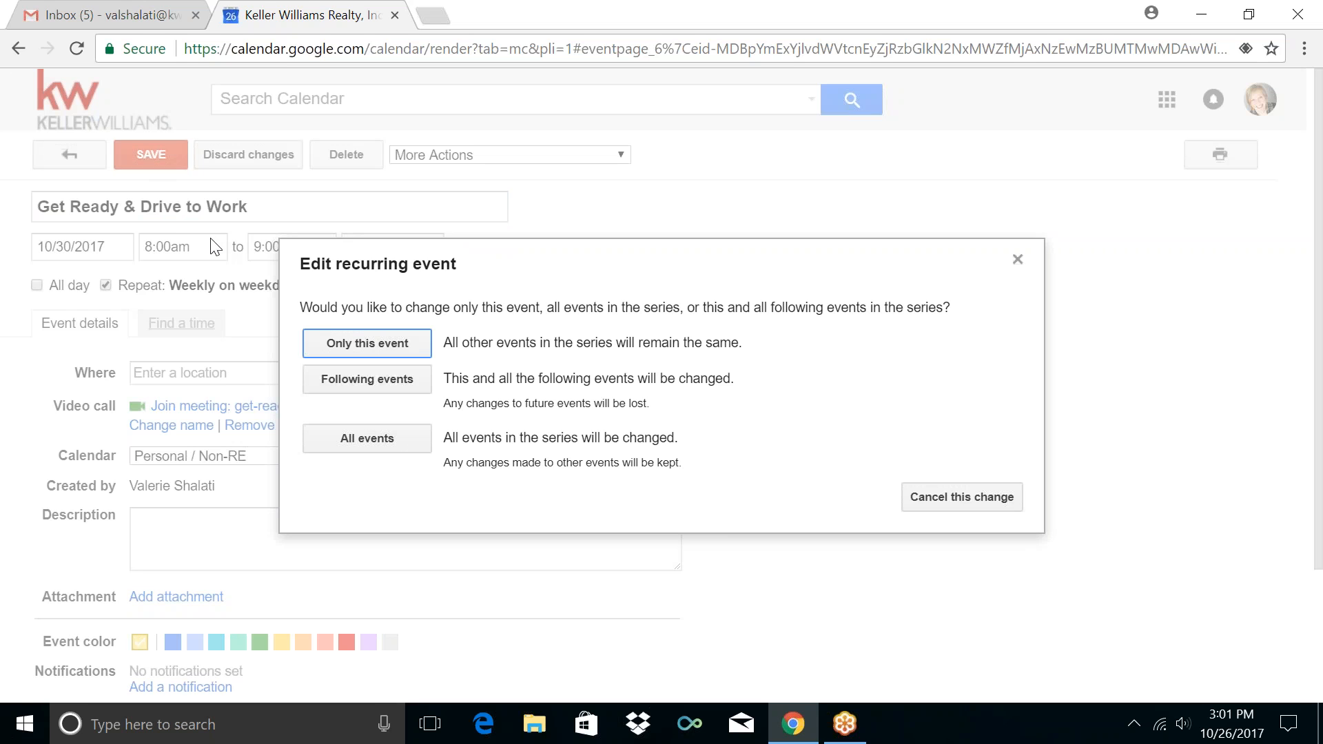
pyautogui.click(336, 386)
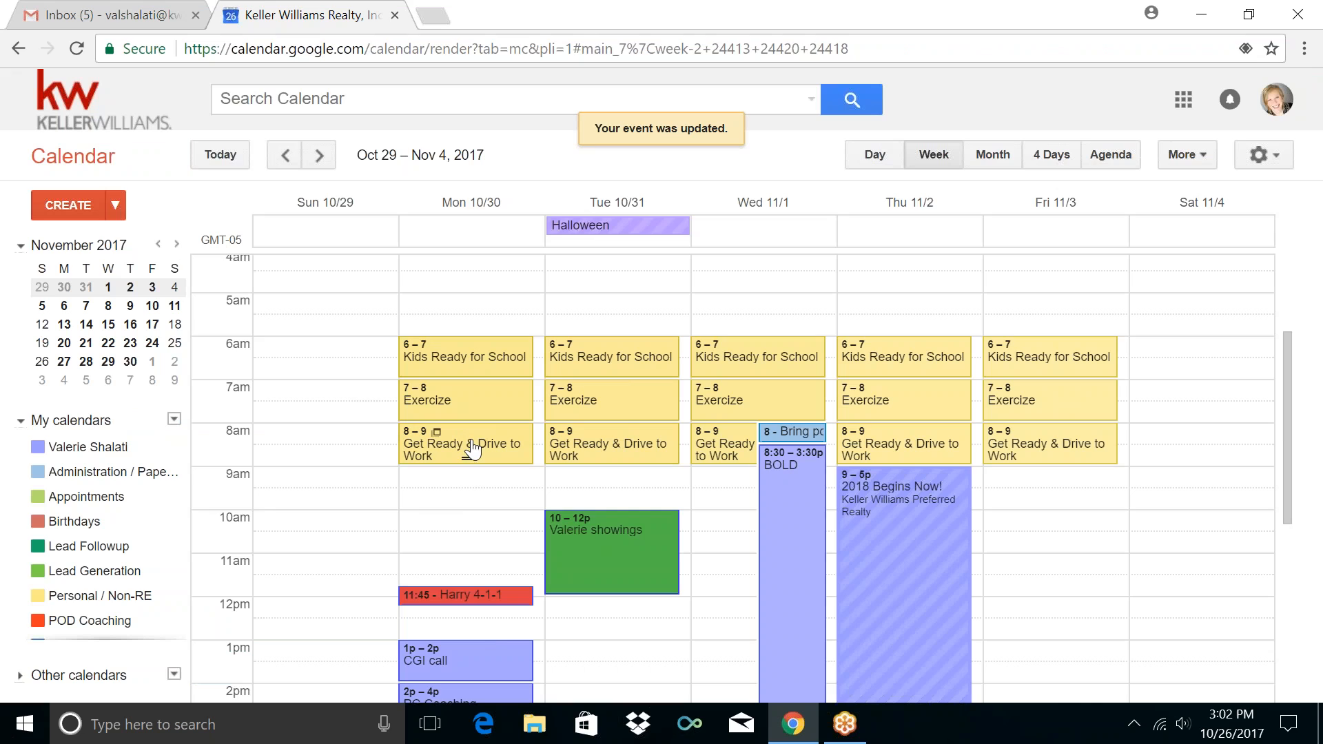
# Create a Monday 9–11am event titled 'Lead Generate'
pyautogui.click(469, 485)
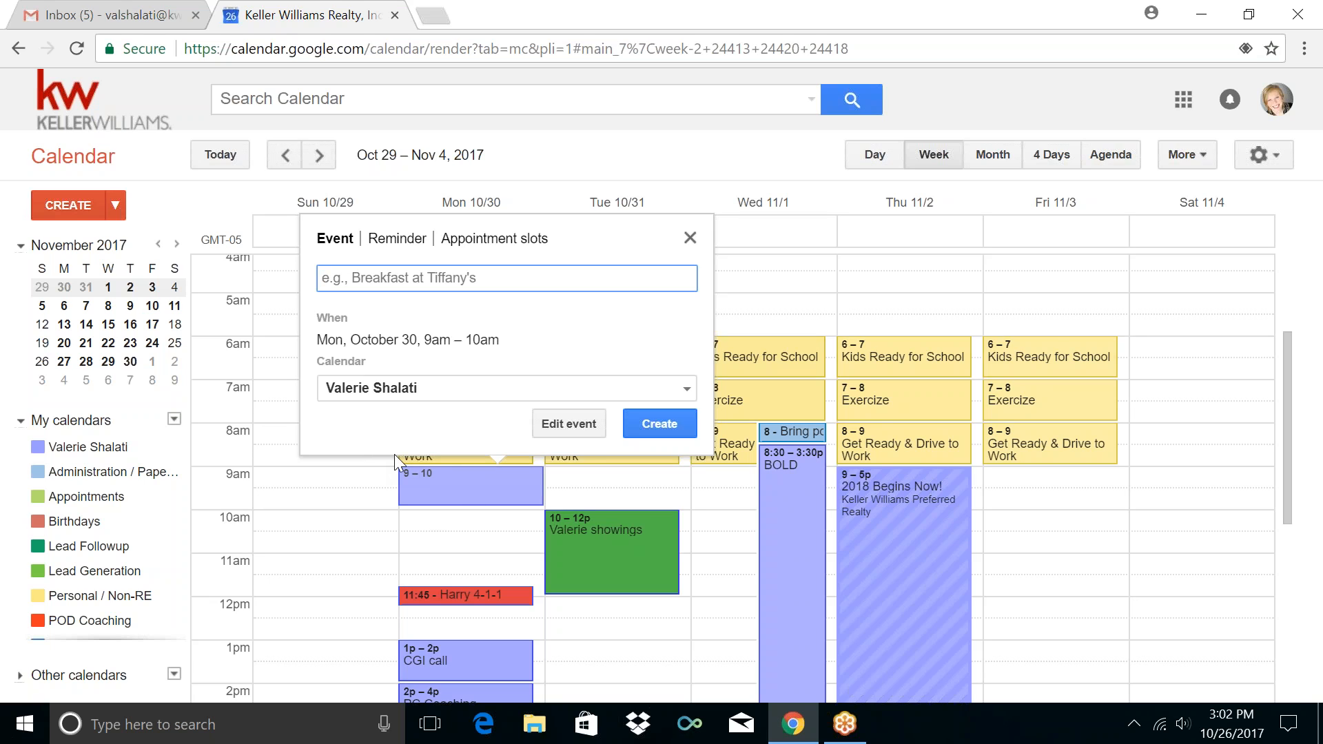
pyautogui.click(561, 426)
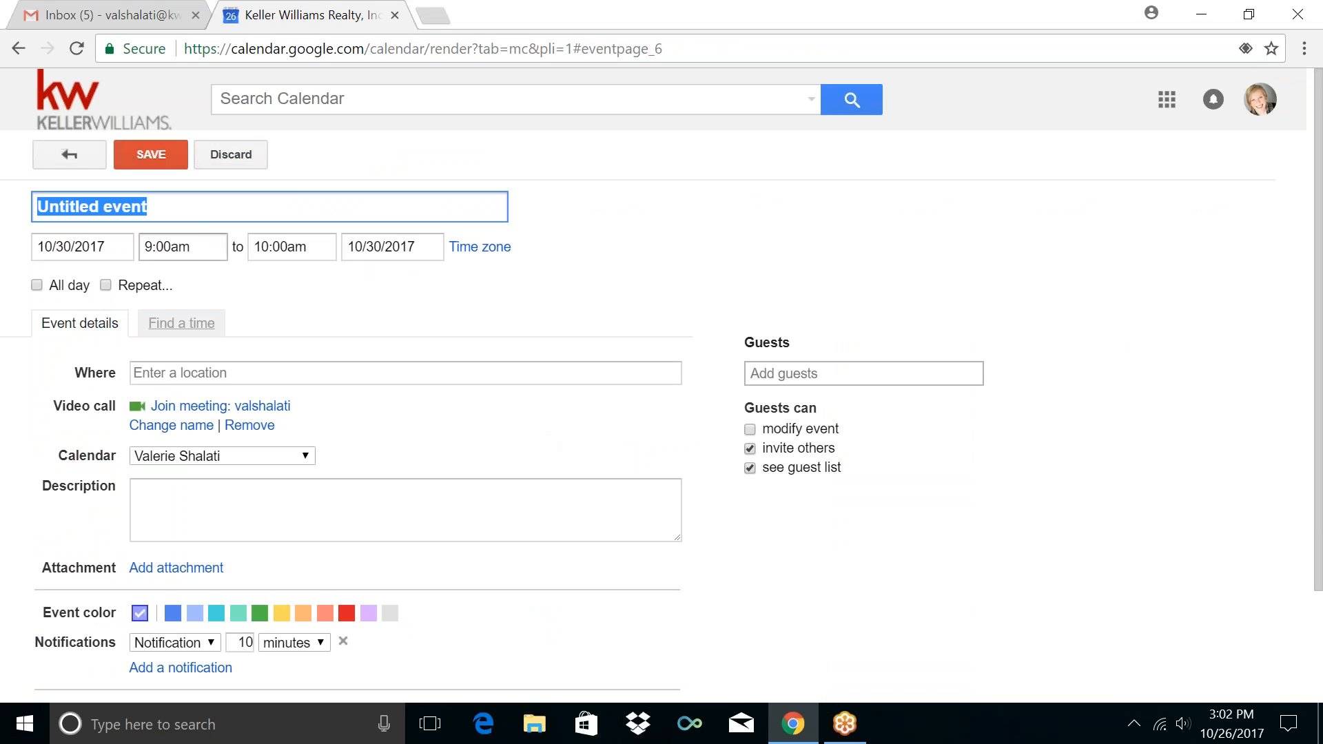
pyautogui.write('Lead')
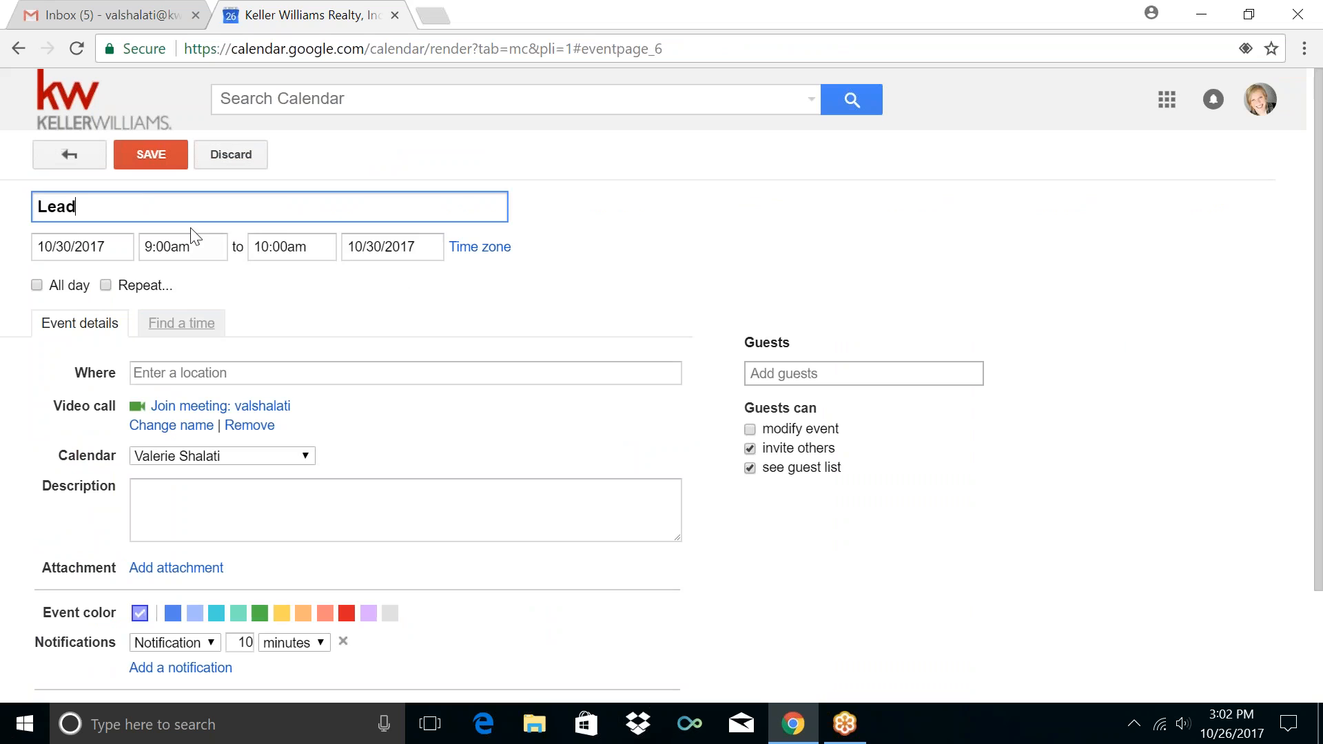
pyautogui.write(' Generate')
pyautogui.click(283, 246)
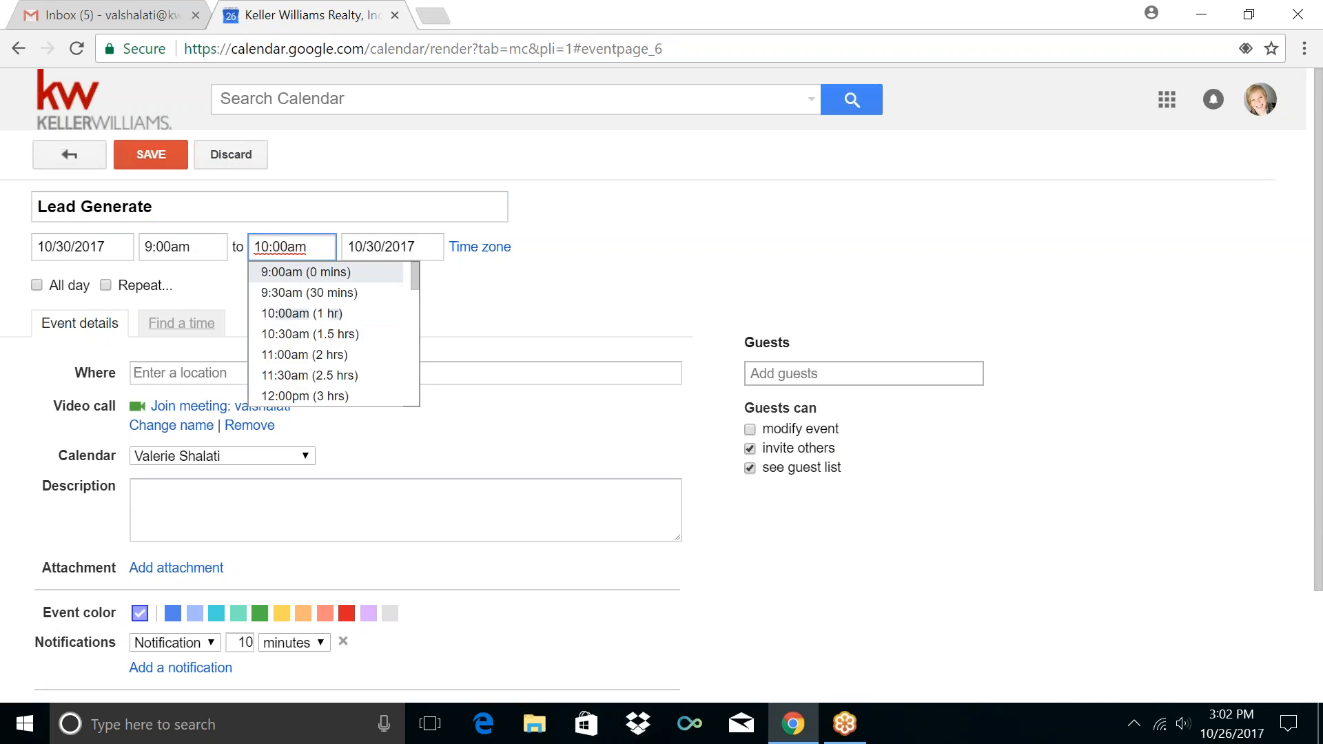
pyautogui.click(286, 355)
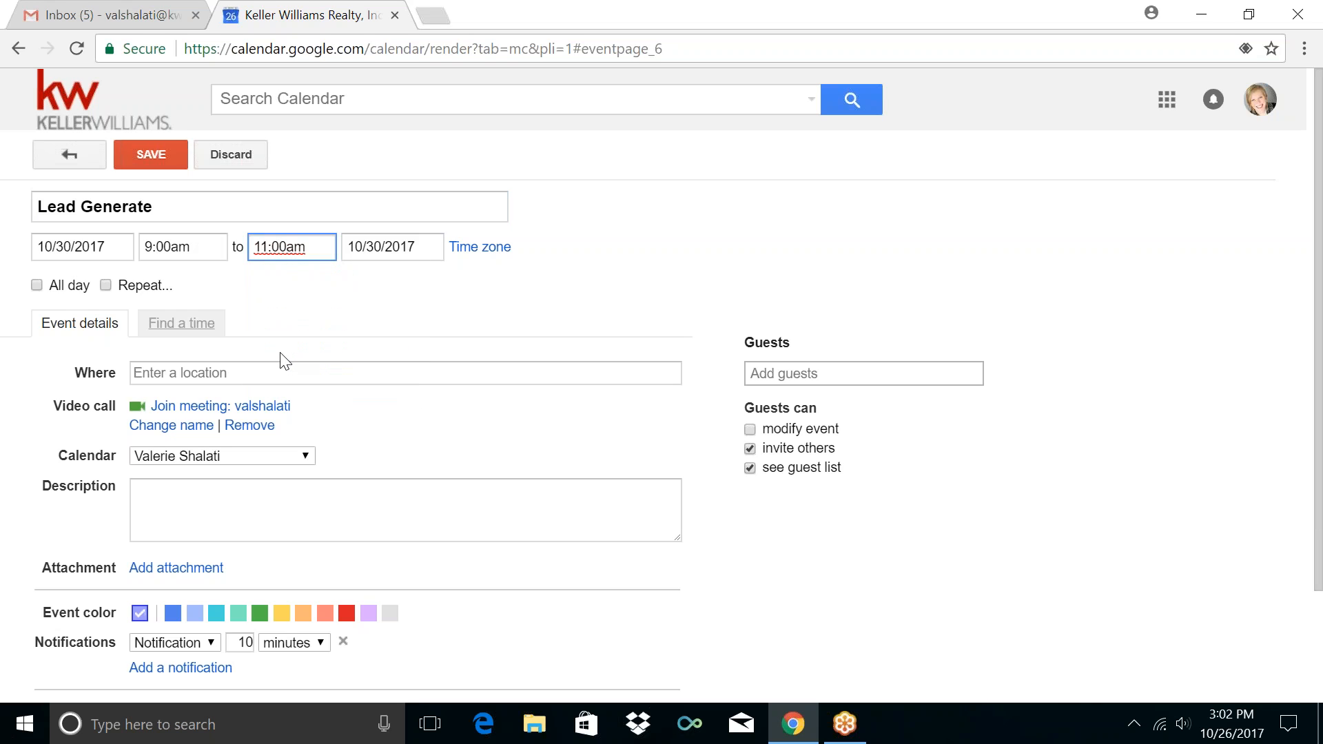
# Repeat it every weekday on the Lead Generation calendar
pyautogui.click(128, 284)
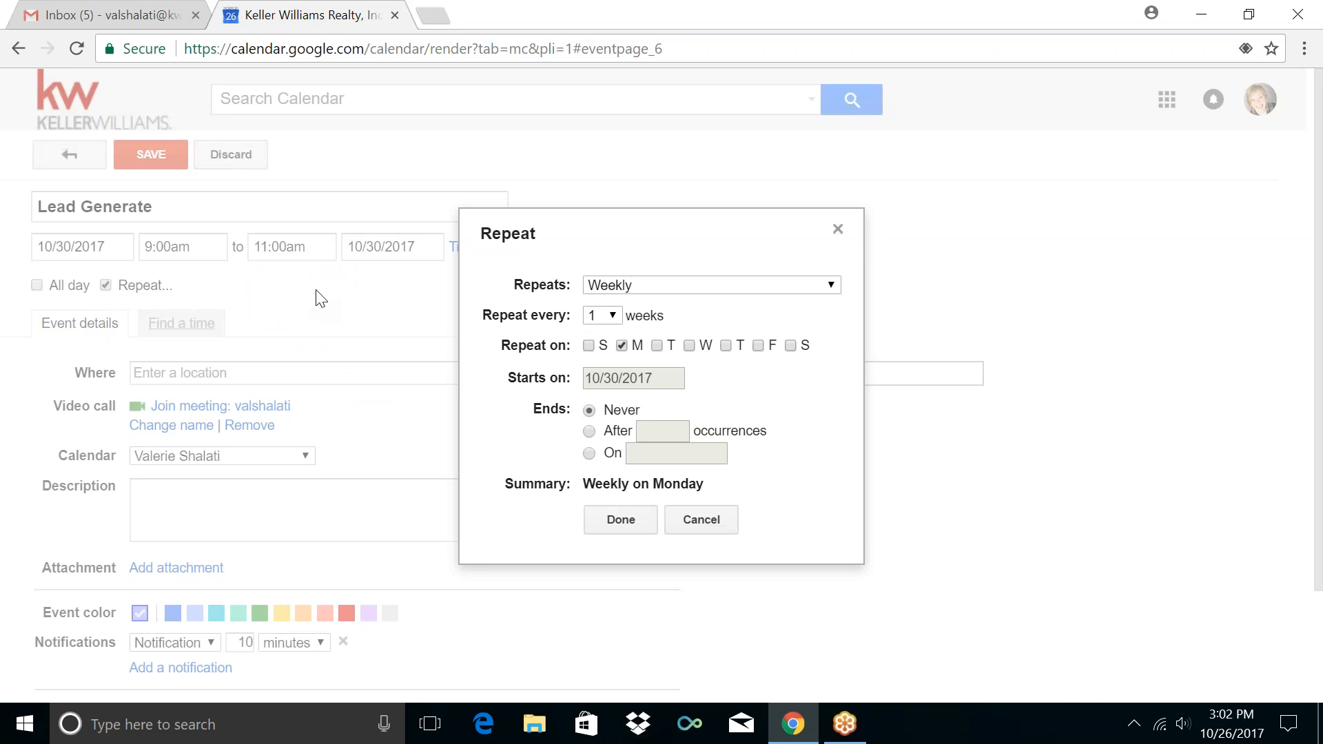
pyautogui.click(633, 291)
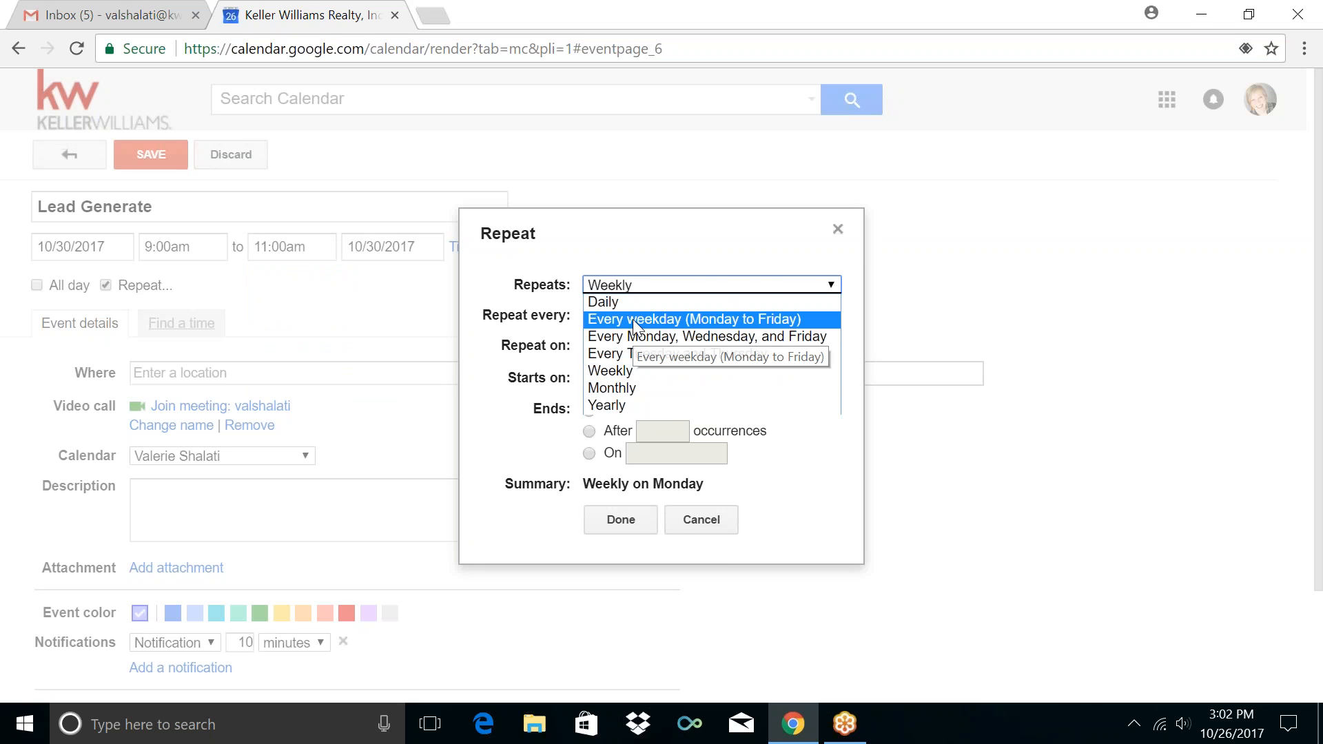
pyautogui.click(633, 320)
pyautogui.click(597, 460)
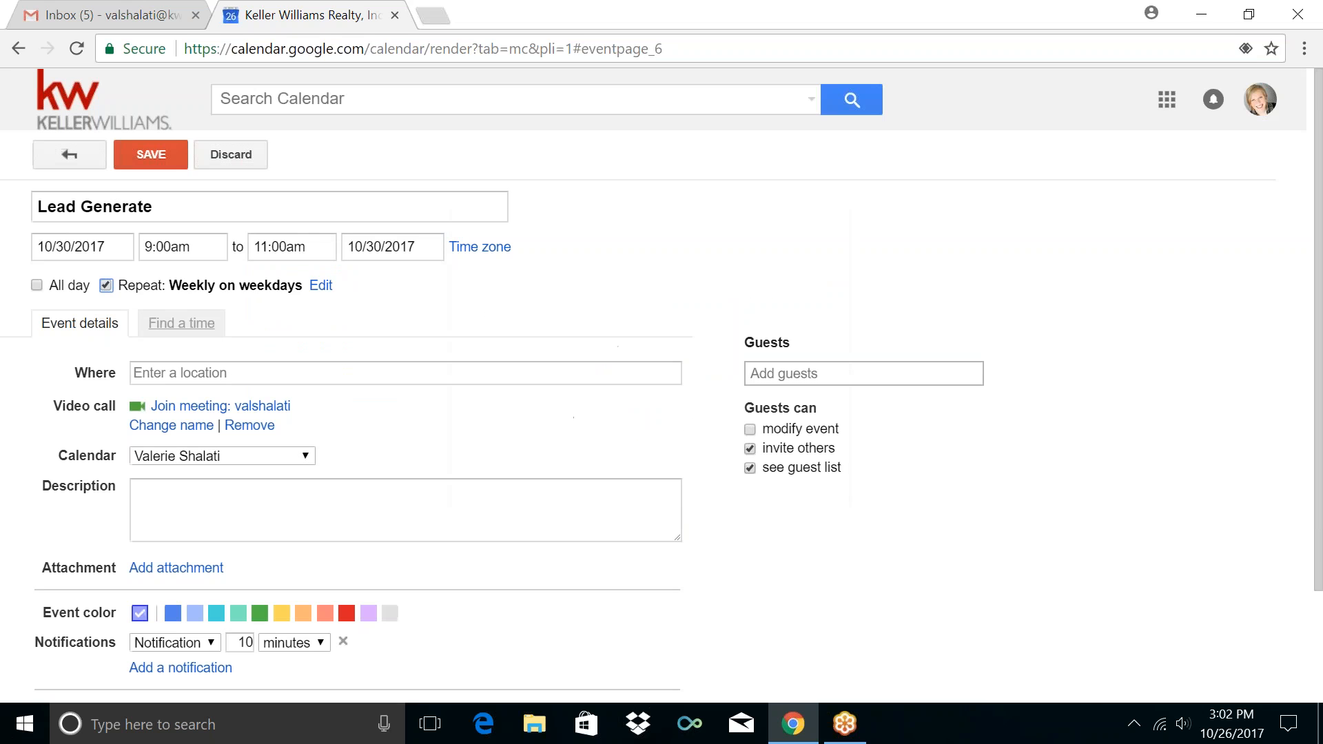
pyautogui.click(217, 452)
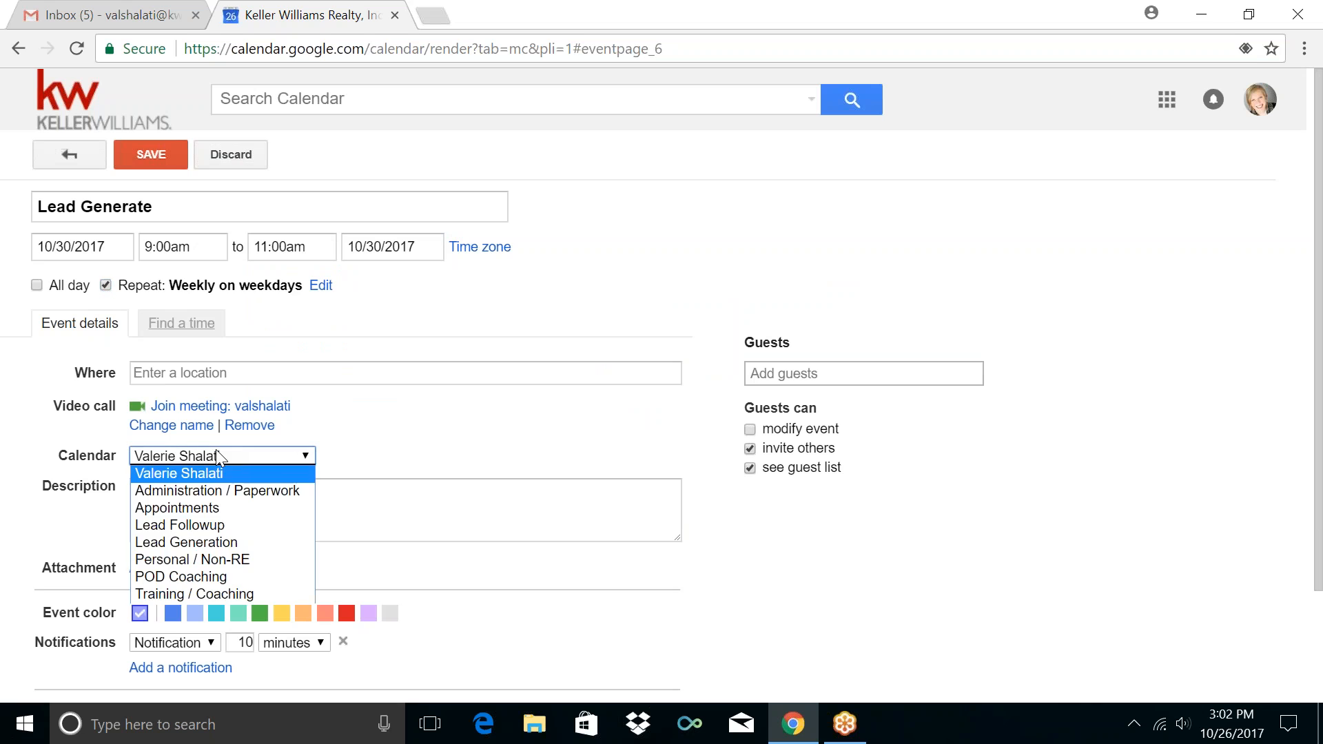
pyautogui.click(185, 542)
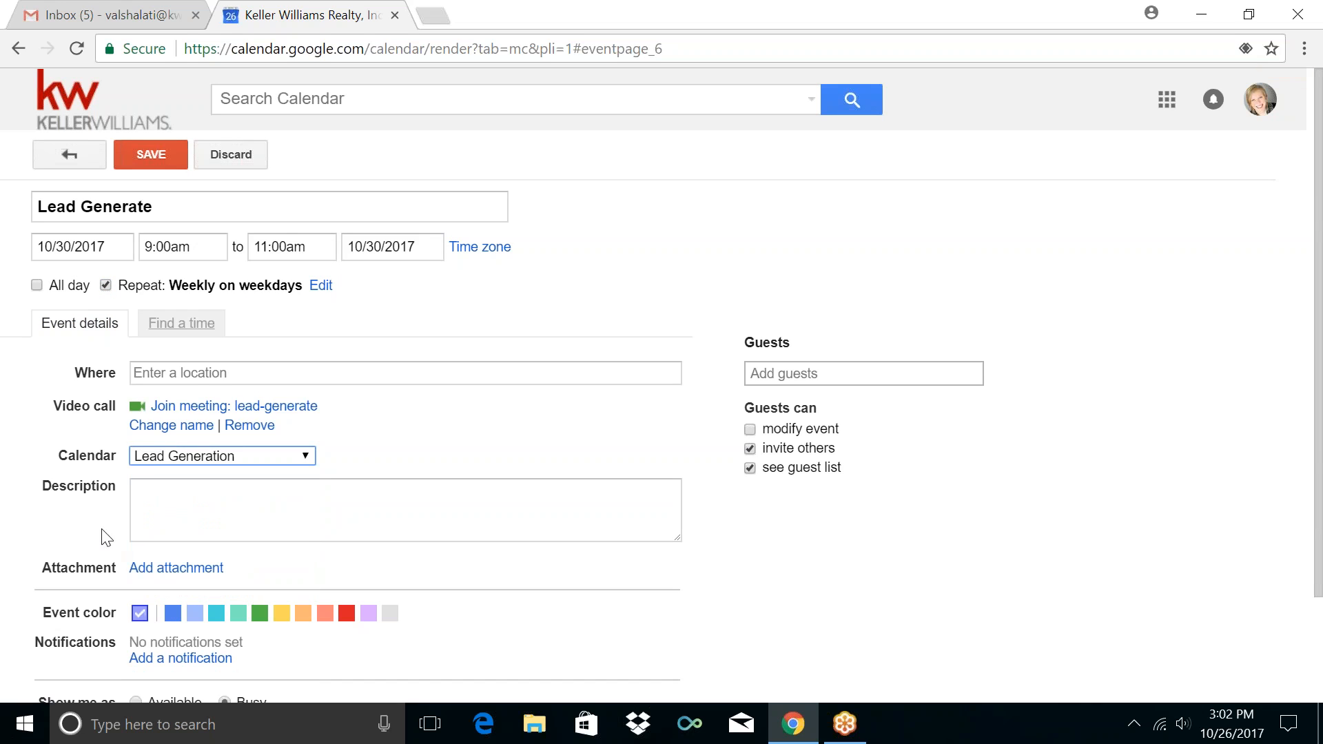
# Add a short notification reminder and save the Lead Generate event
pyautogui.scroll(-2, 69, 493)
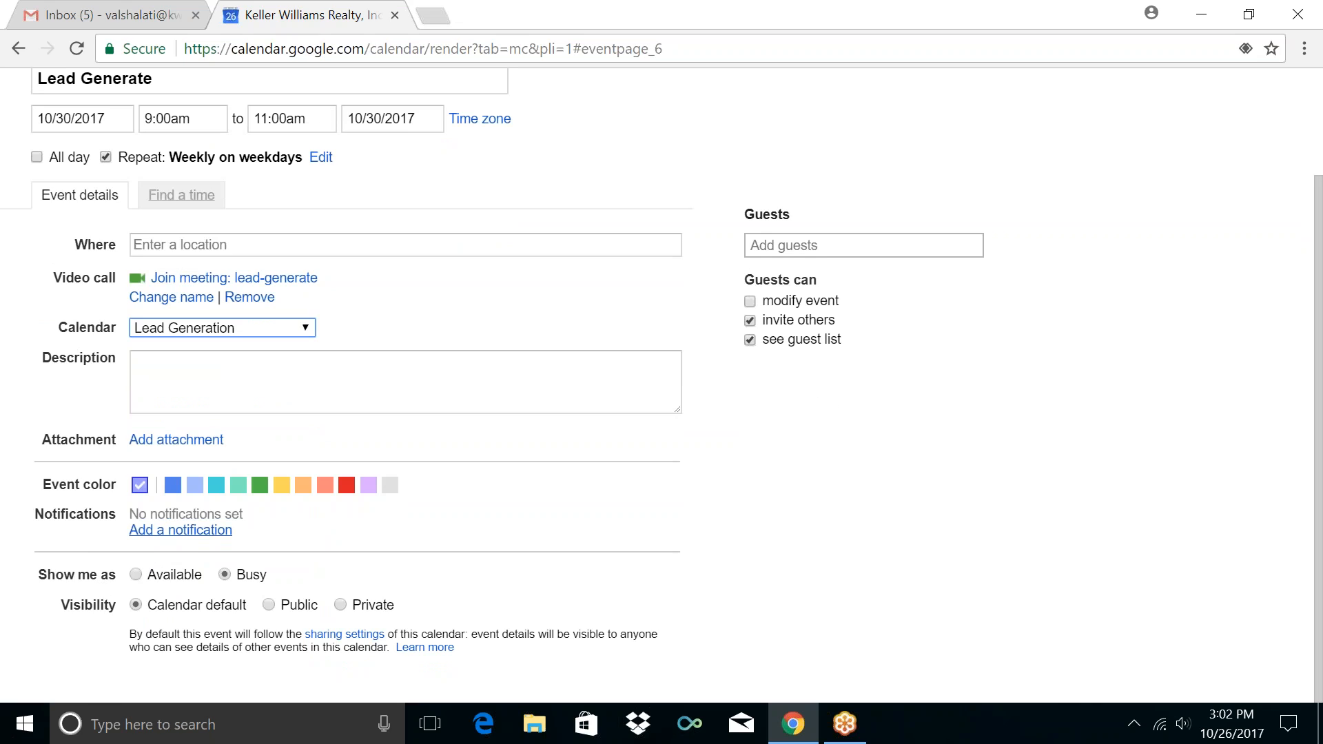
pyautogui.click(183, 530)
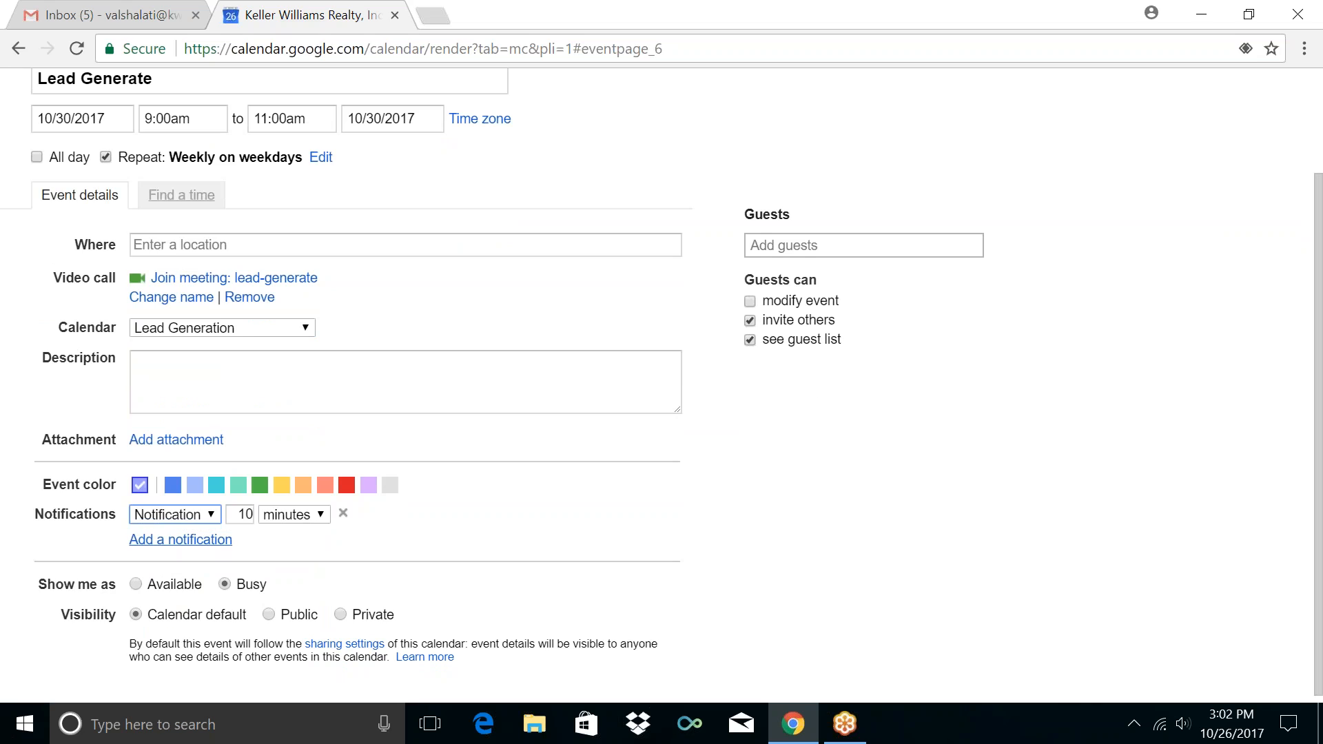
pyautogui.doubleClick(244, 516)
pyautogui.write('8')
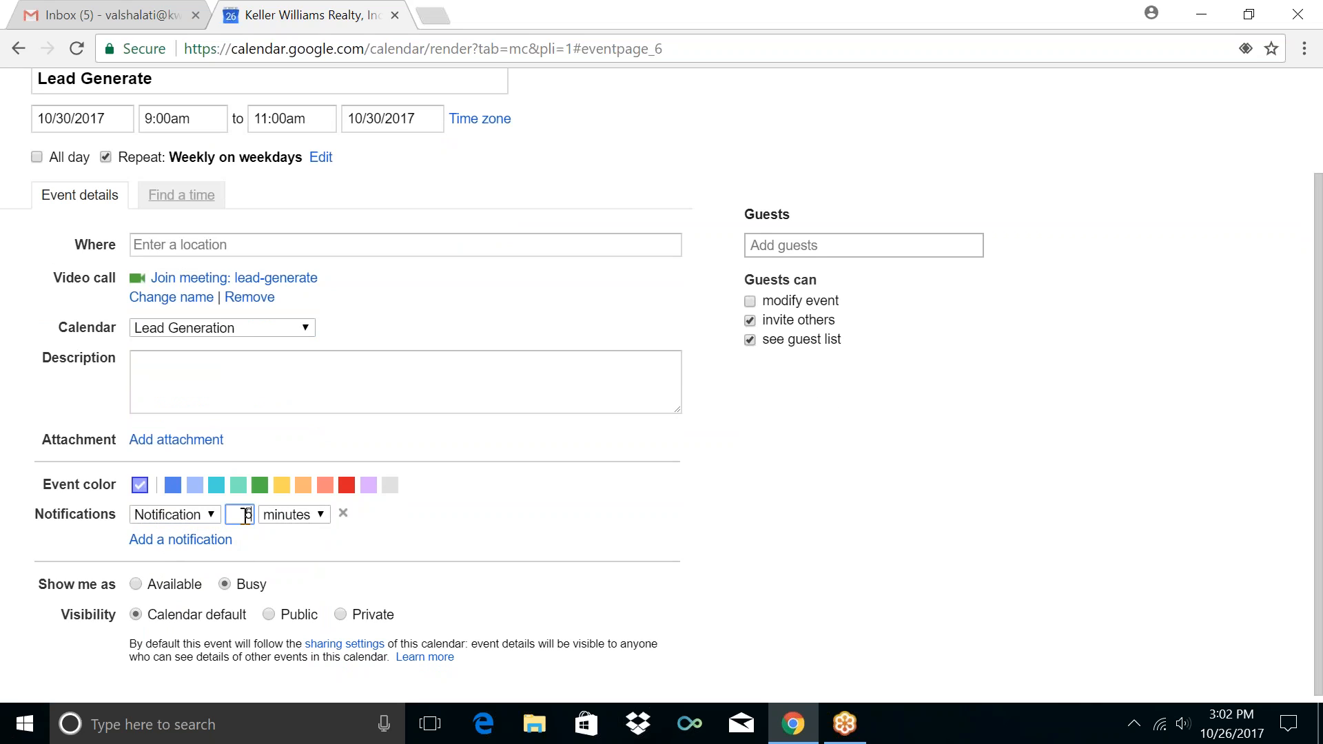
pyautogui.click(511, 529)
pyautogui.scroll(2, 52, 345)
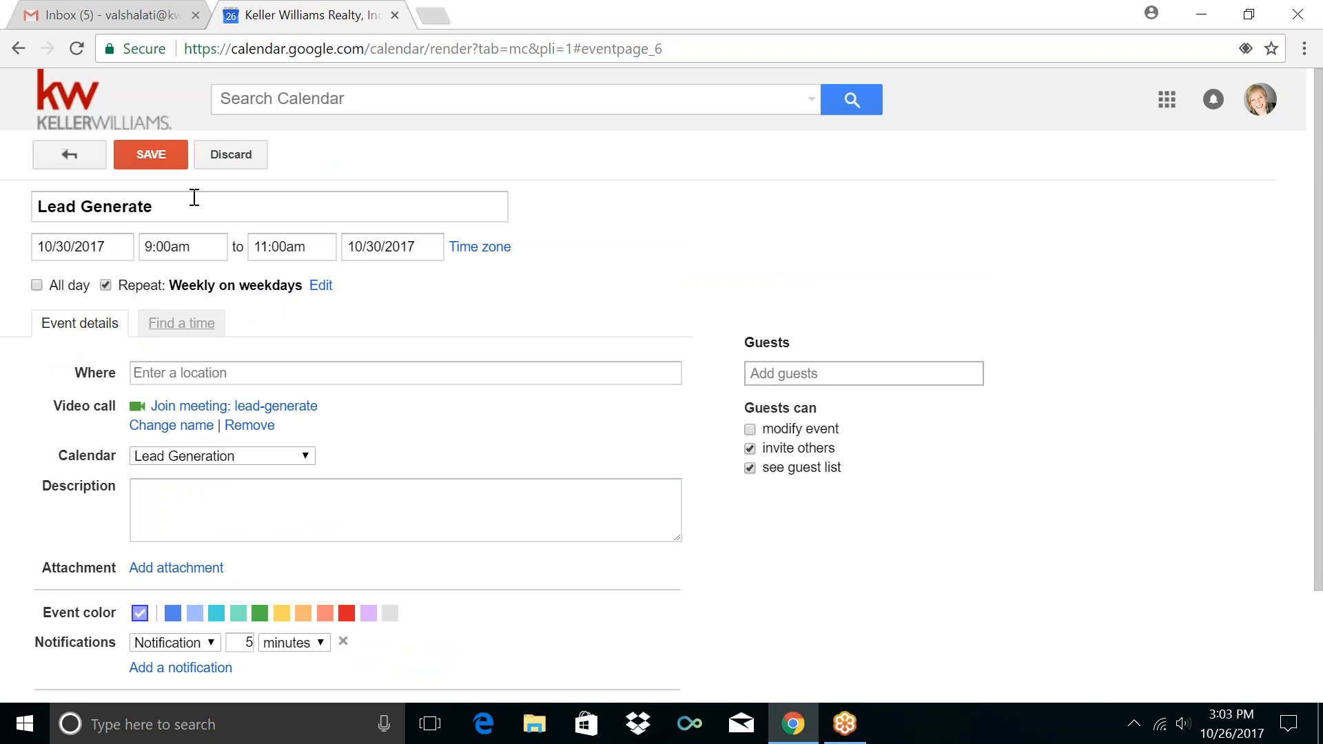
pyautogui.click(148, 165)
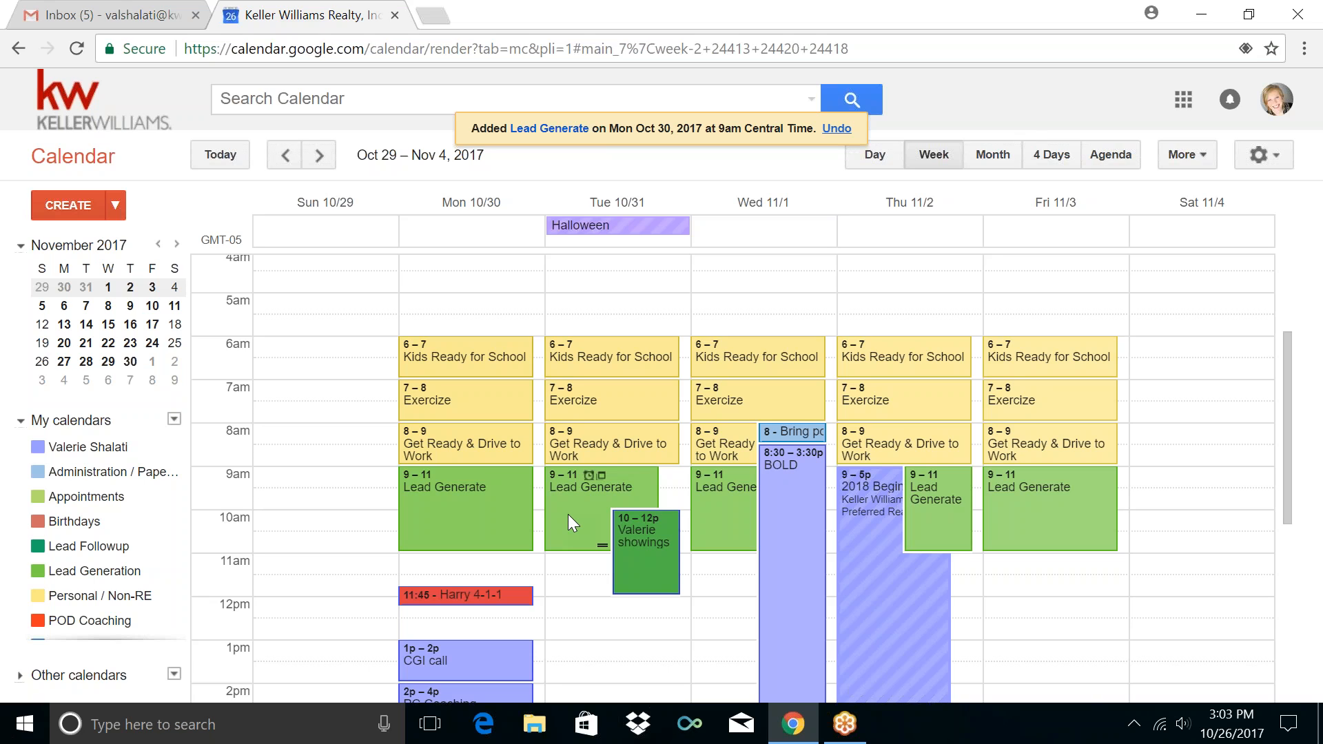
# Delete Tuesday Oct 31's Lead Generate block so Valerie showings 10am–12pm stands alone
pyautogui.scroll(-3, 568, 515)
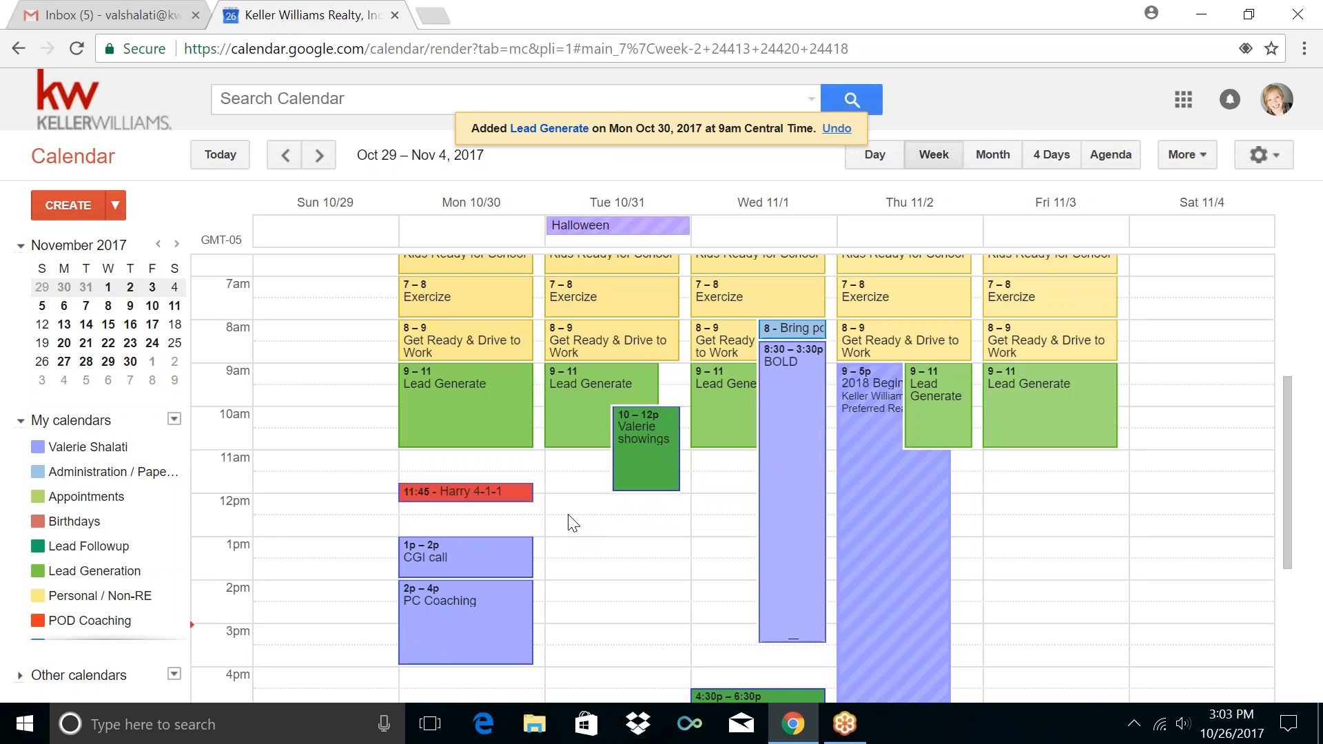
pyautogui.scroll(-3, 573, 524)
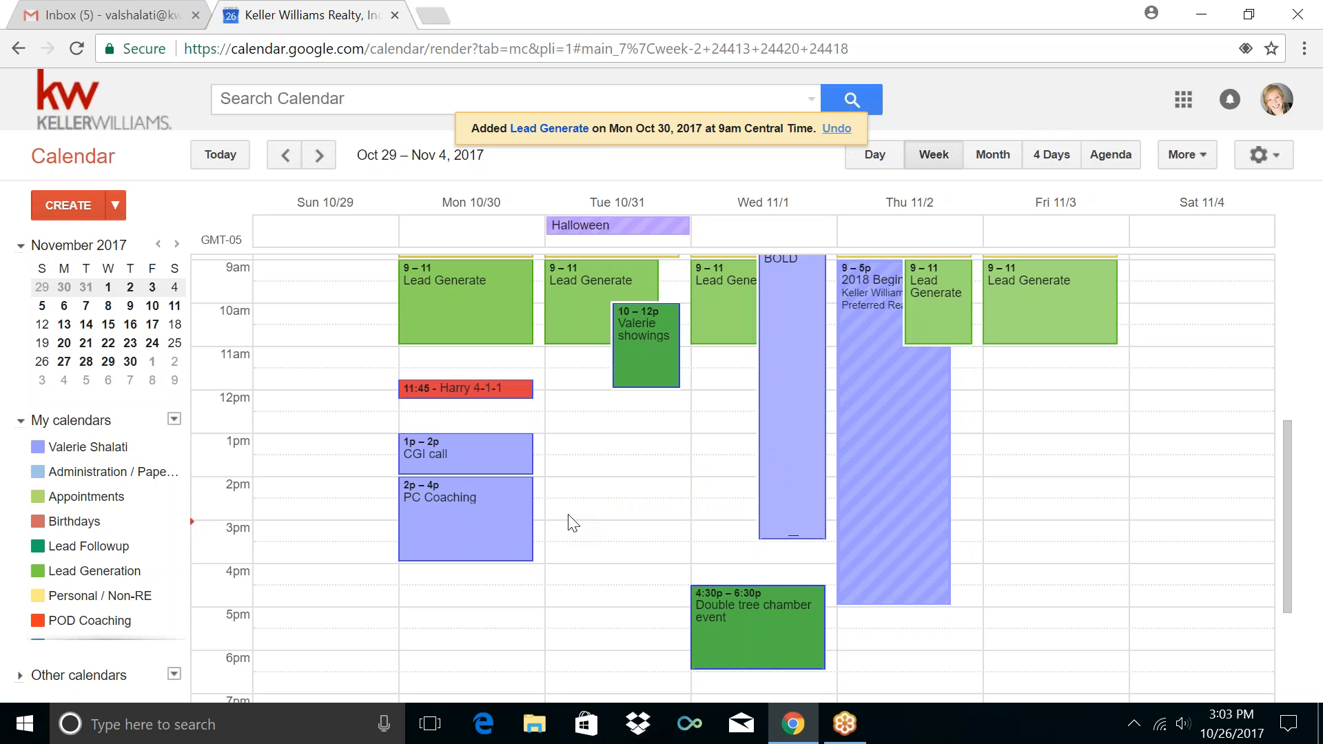
pyautogui.scroll(3, 572, 521)
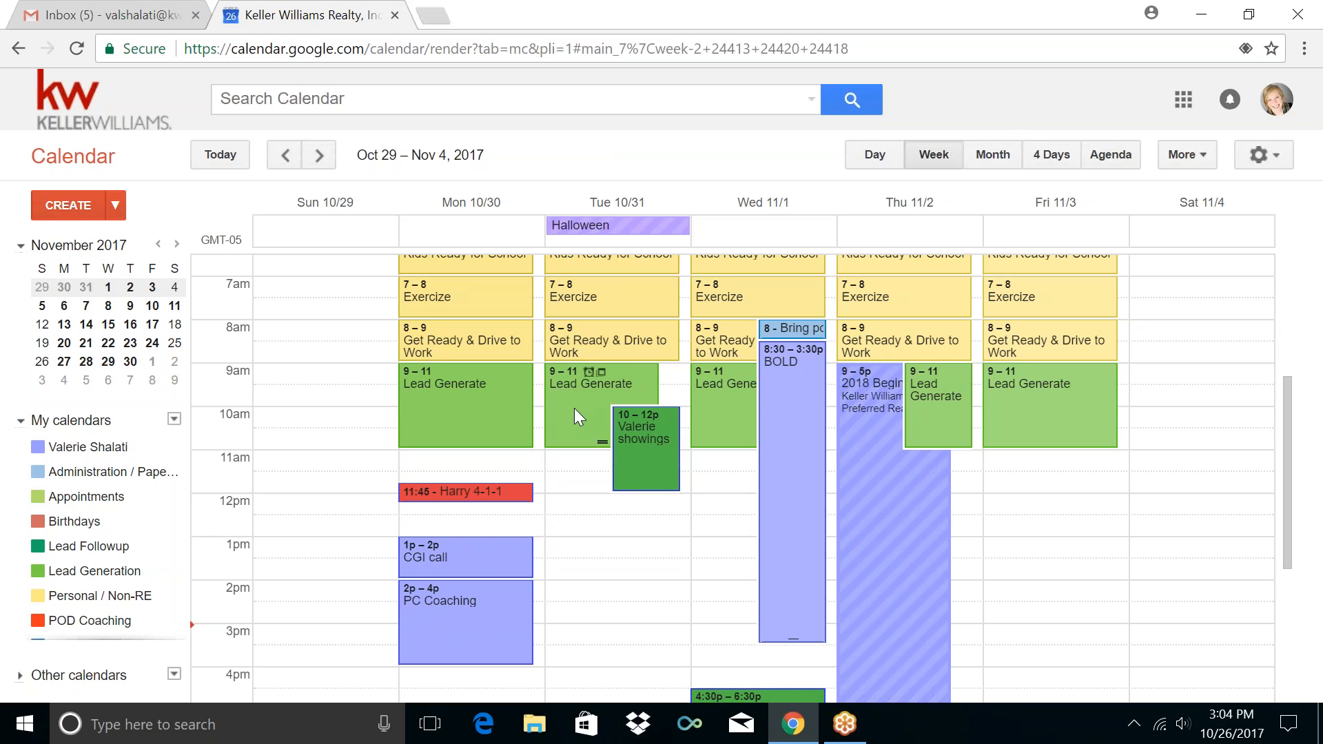
pyautogui.moveTo(574, 407); pyautogui.dragTo(582, 641)
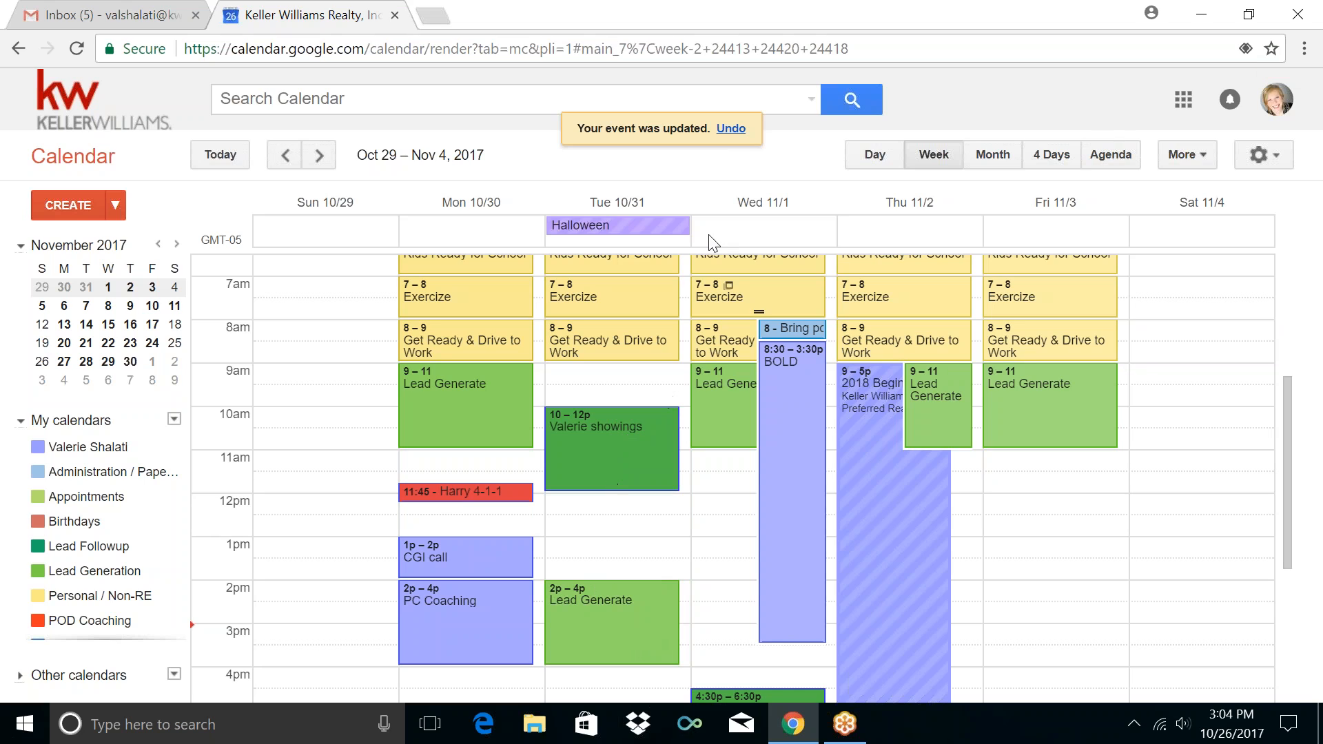
pyautogui.click(731, 128)
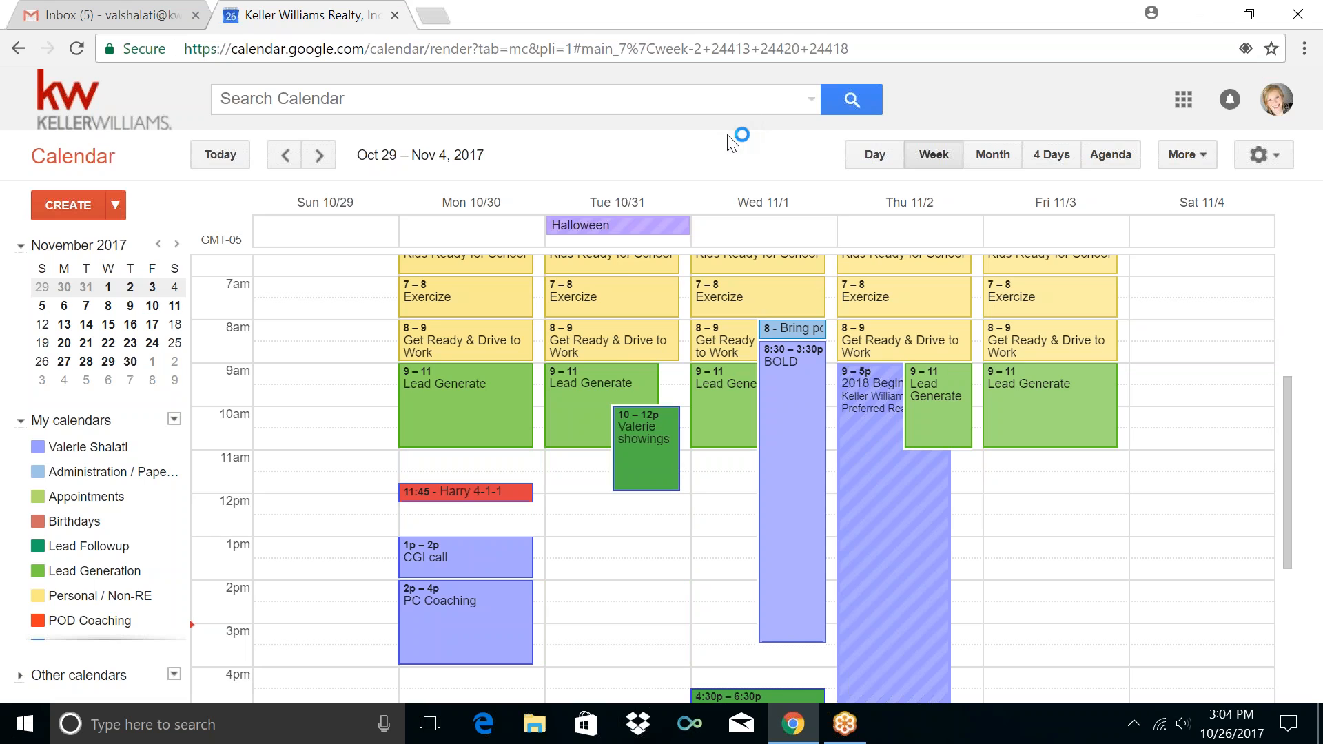
pyautogui.click(576, 413)
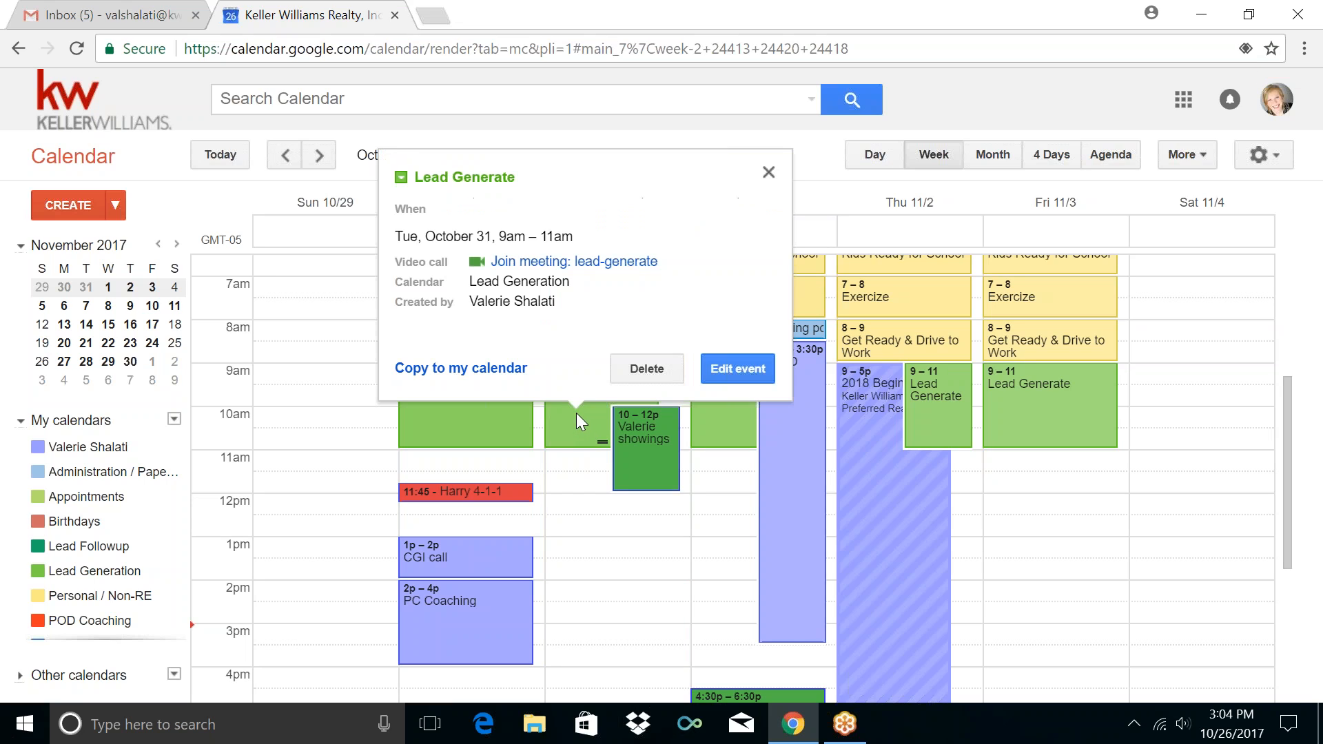
pyautogui.click(647, 370)
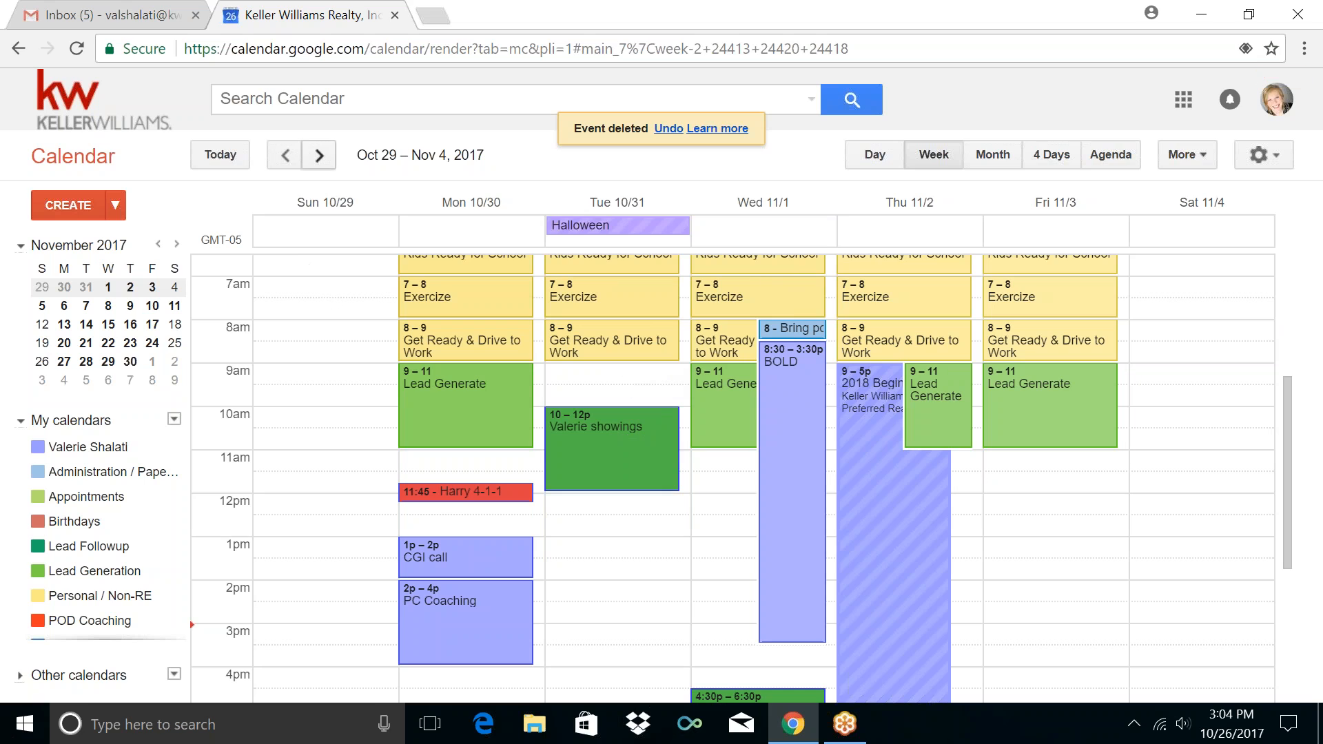
pyautogui.click(312, 156)
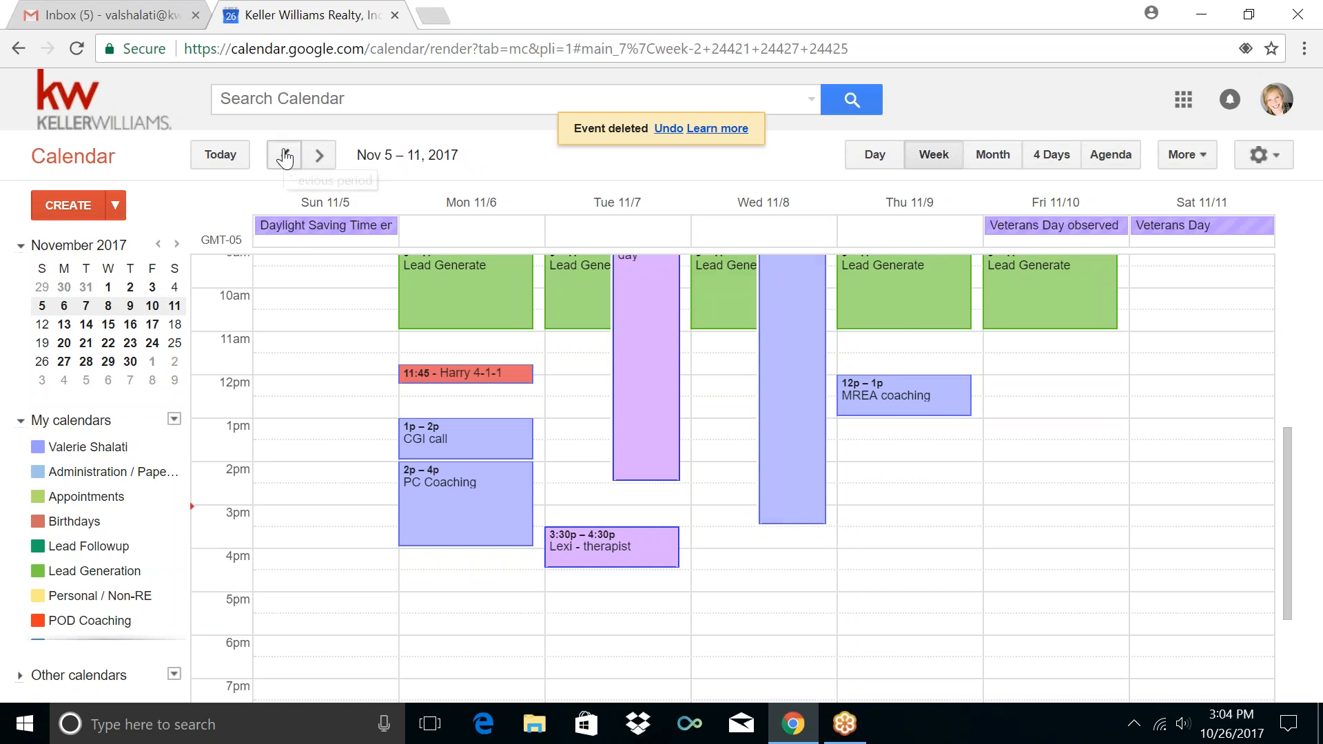
pyautogui.click(285, 156)
pyautogui.scroll(3, 709, 611)
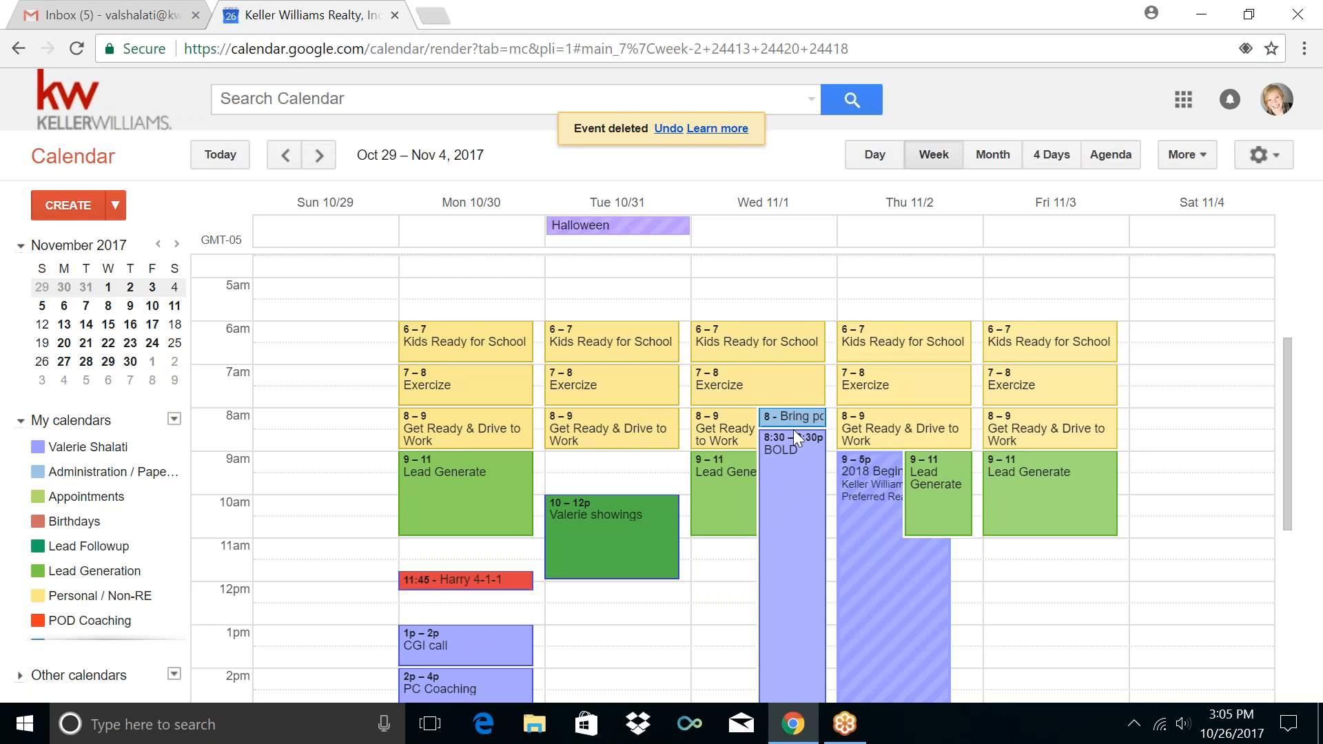
pyautogui.scroll(-3, 792, 429)
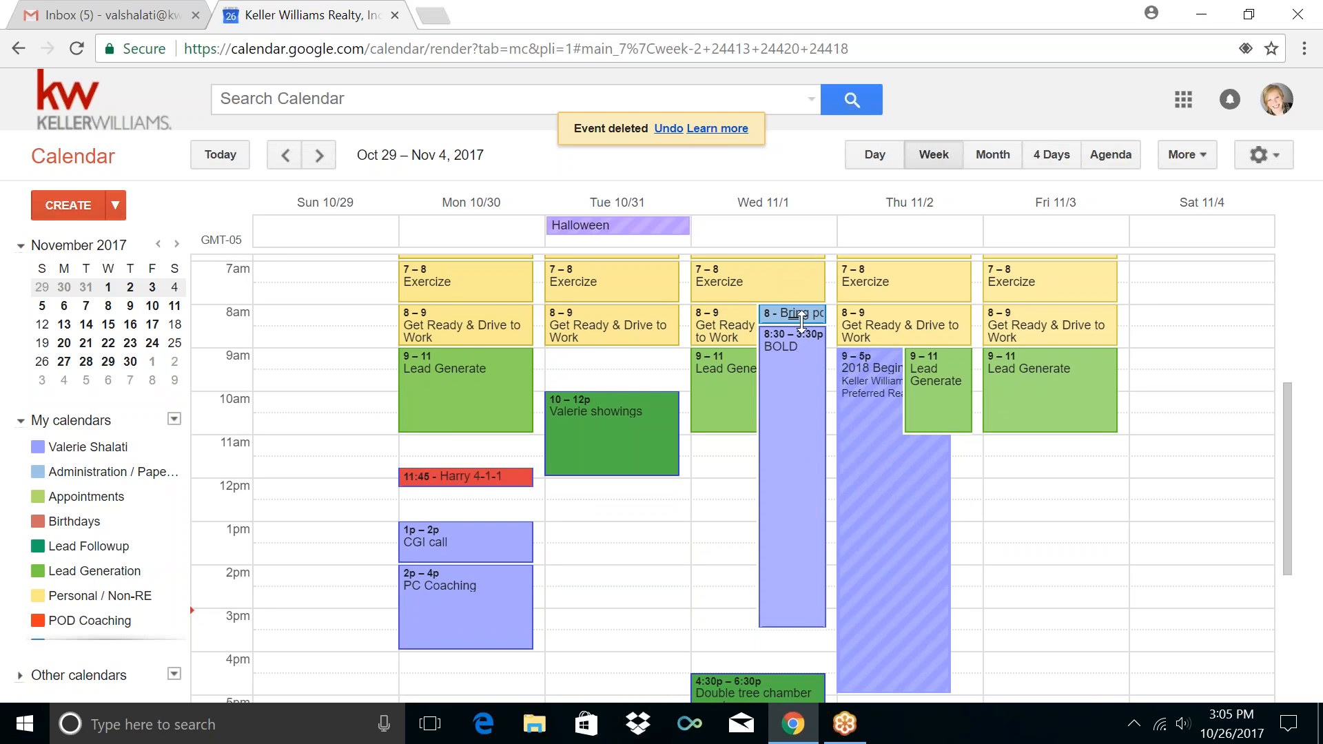
pyautogui.scroll(-3, 834, 498)
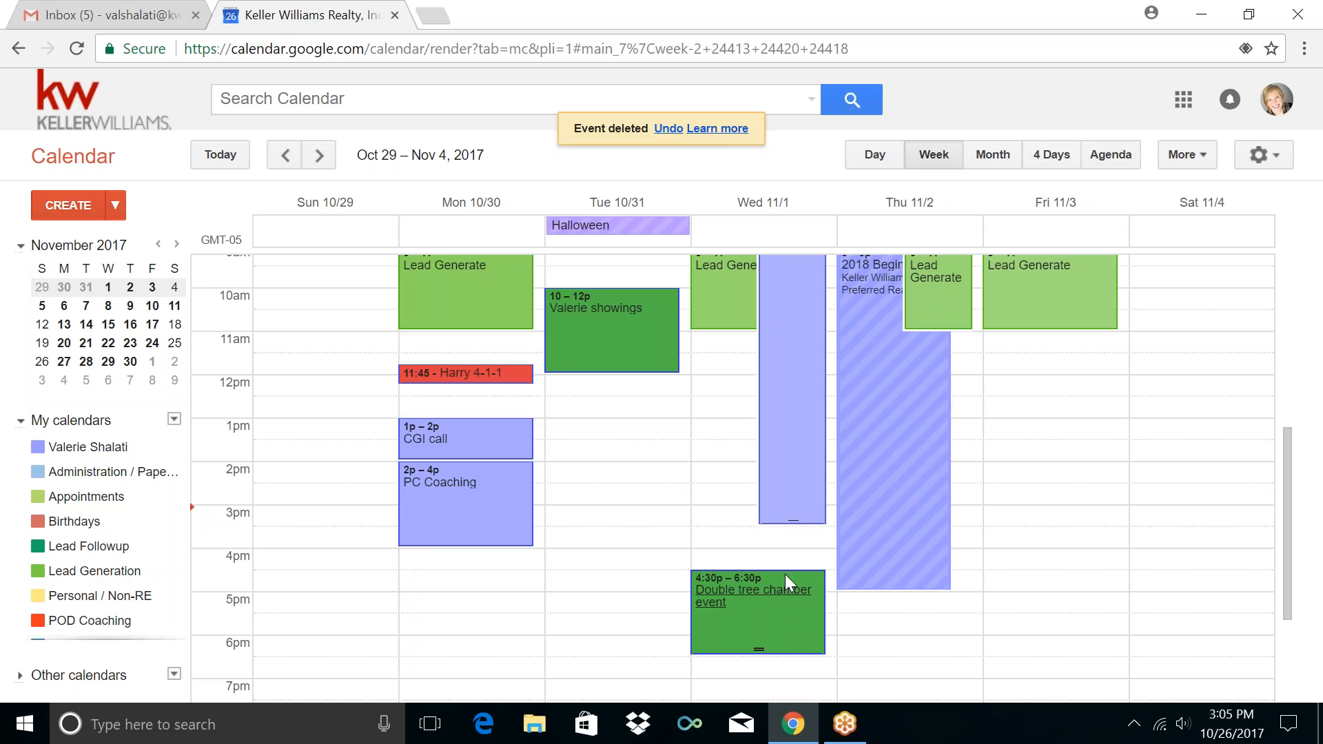
# Rename Wednesday's 4:30–6:30pm event to 'Double tree chamber event Lead Gen' and save it
pyautogui.click(779, 611)
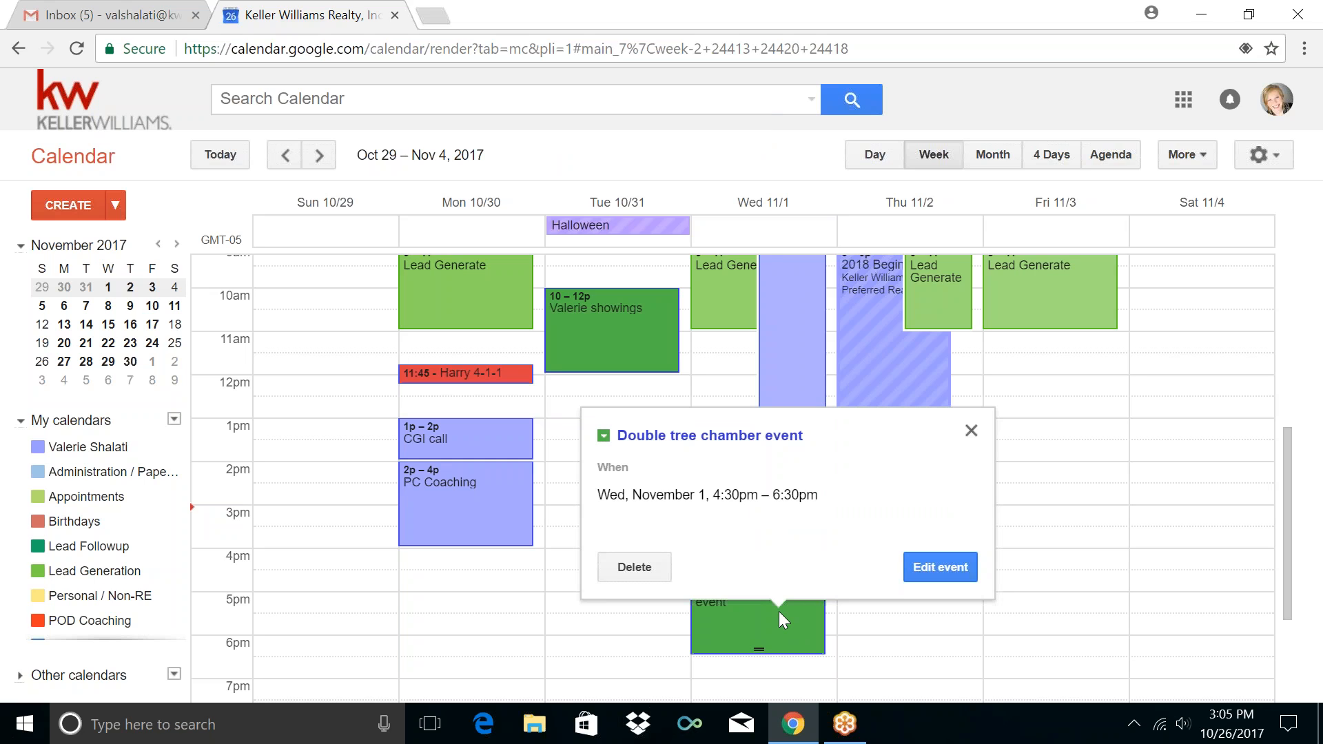
pyautogui.click(939, 572)
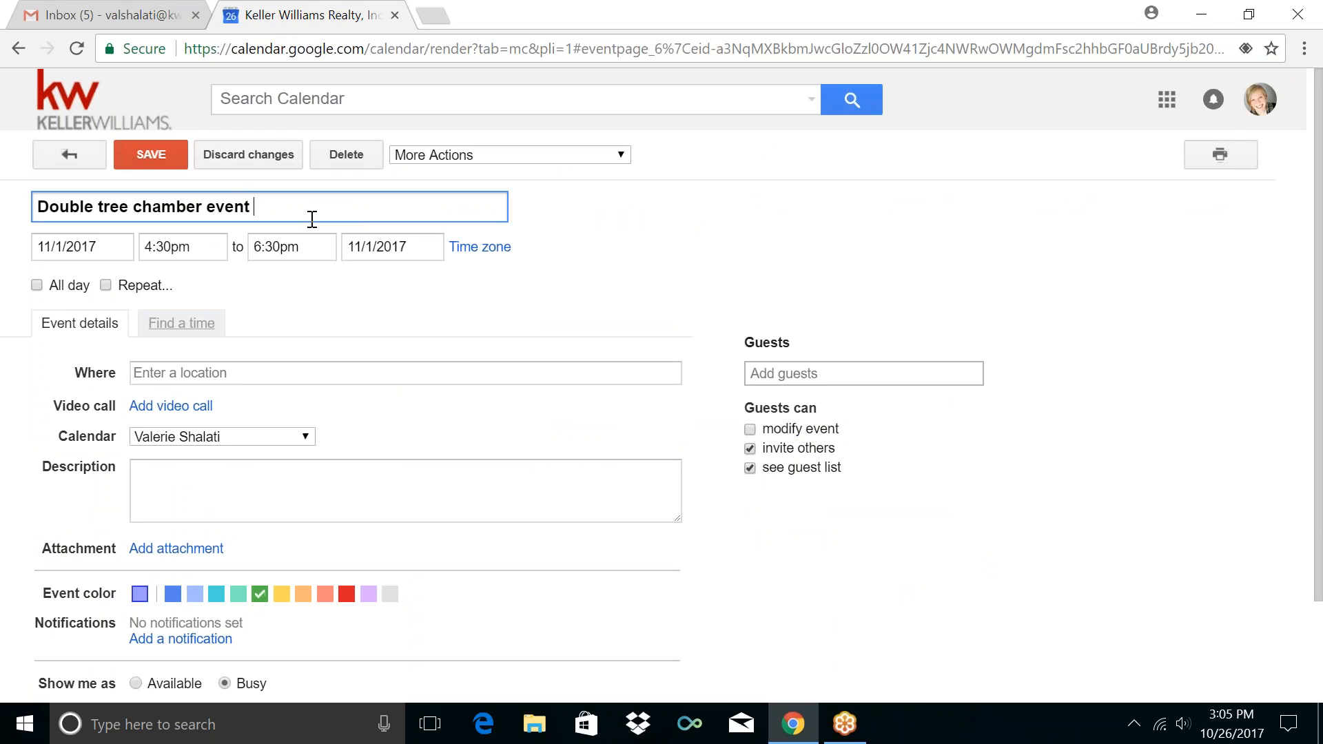
pyautogui.write('Lead Gen')
pyautogui.click(145, 168)
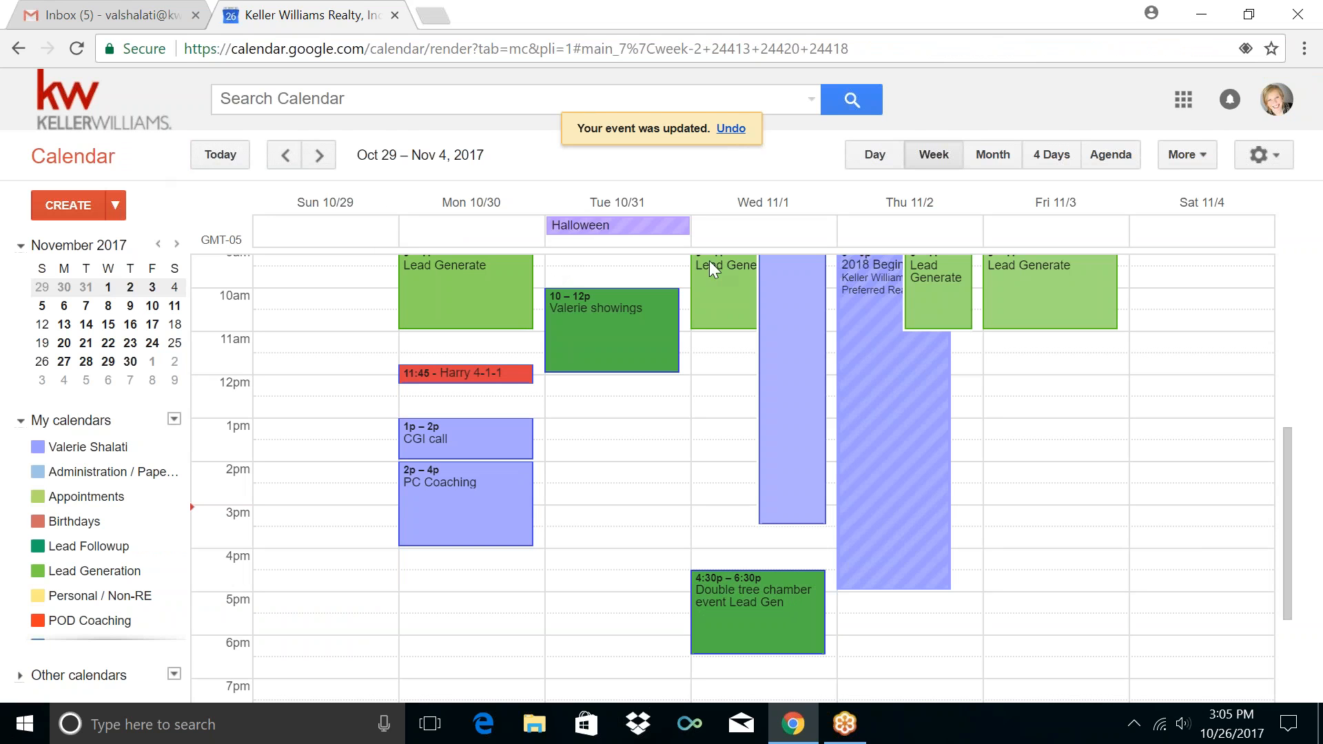
# Delete only Wednesday's occurrence of the recurring Lead Generate block
pyautogui.click(729, 298)
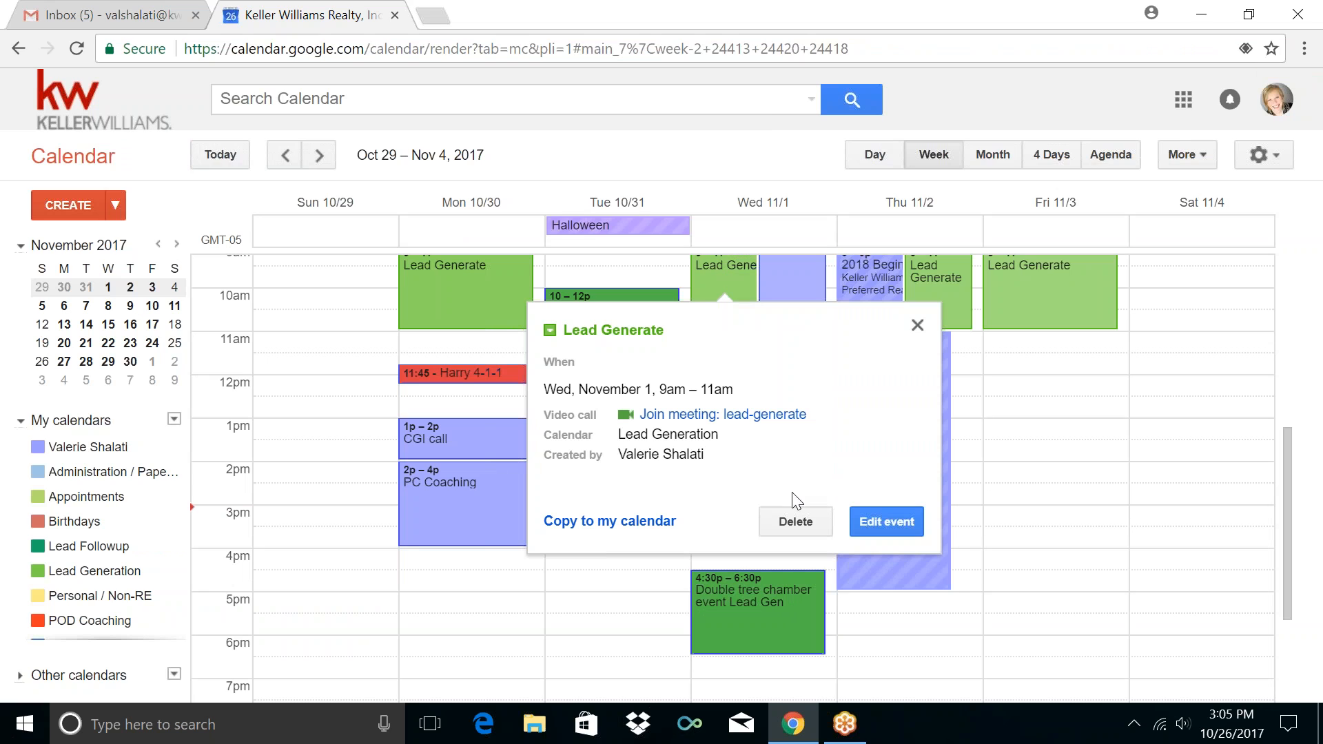
pyautogui.click(784, 523)
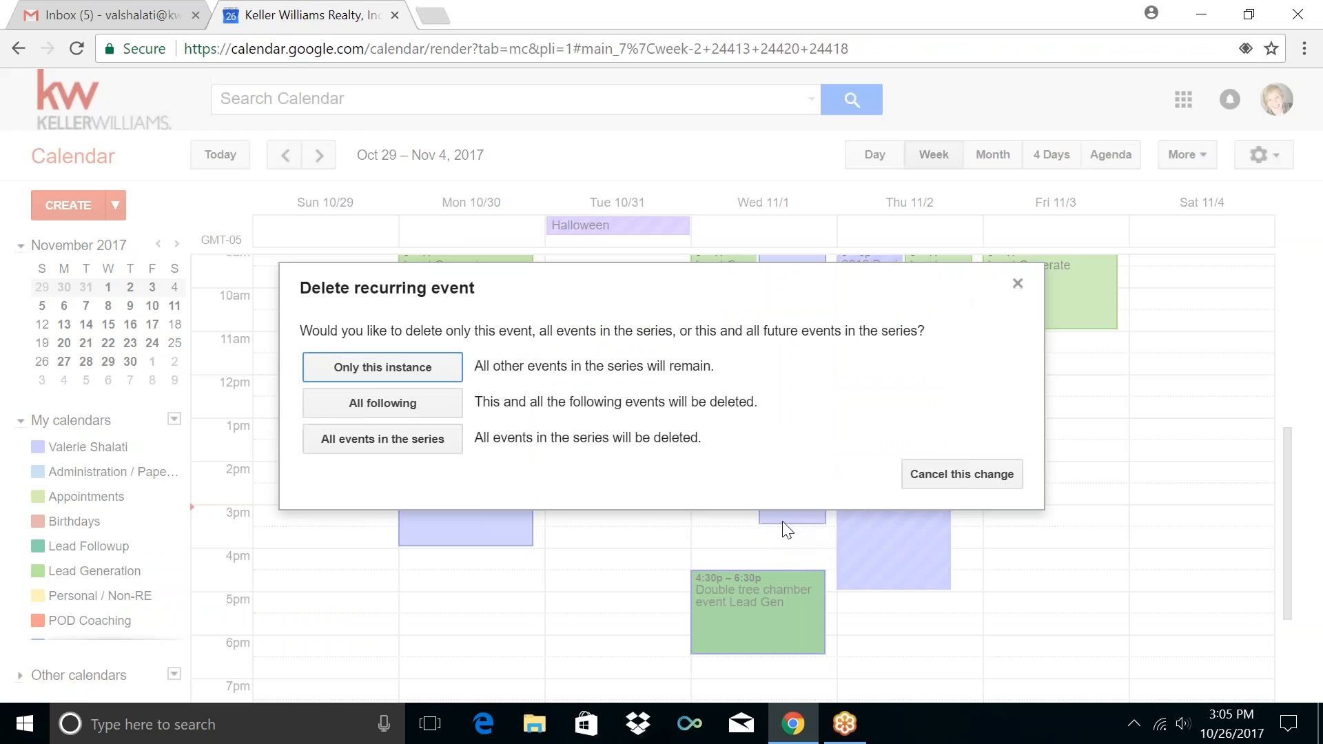
pyautogui.click(360, 375)
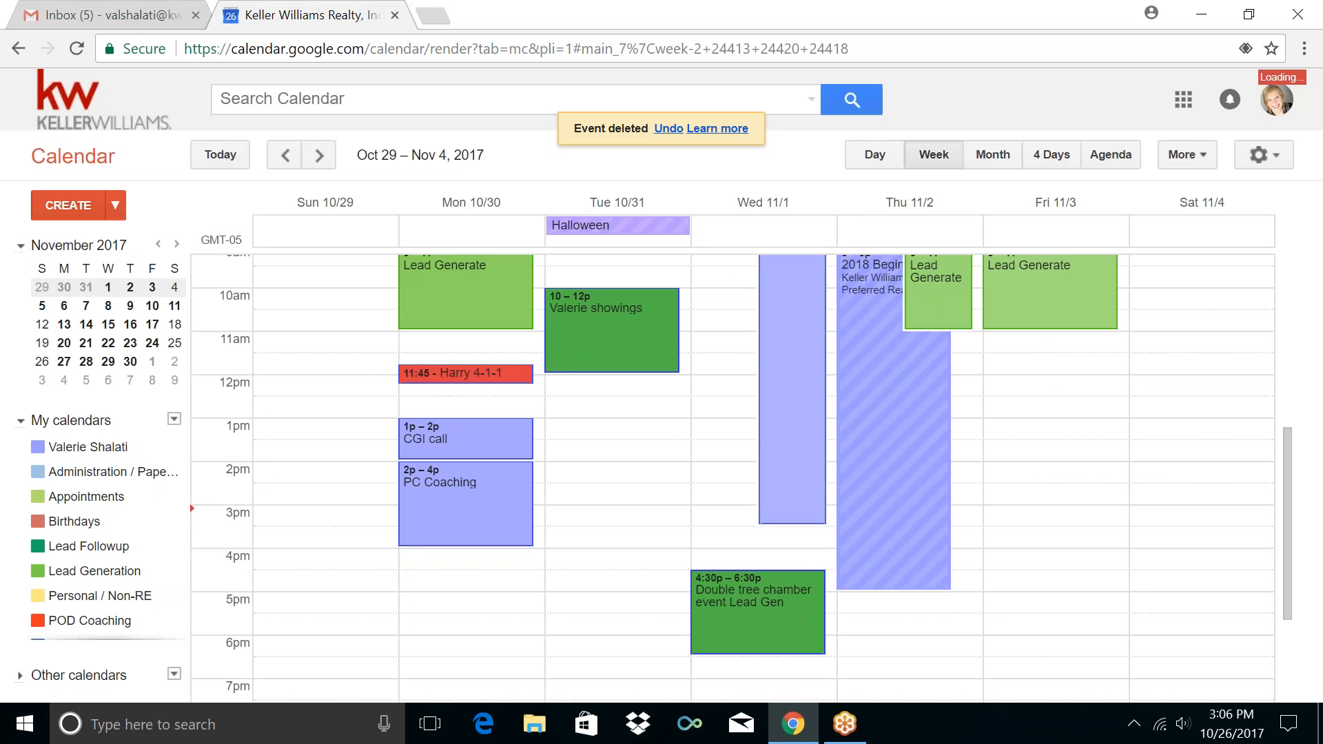
# Delete only Wednesday's 7–8am Exercize occurrence, keeping the rest of the series
pyautogui.scroll(3, 763, 424)
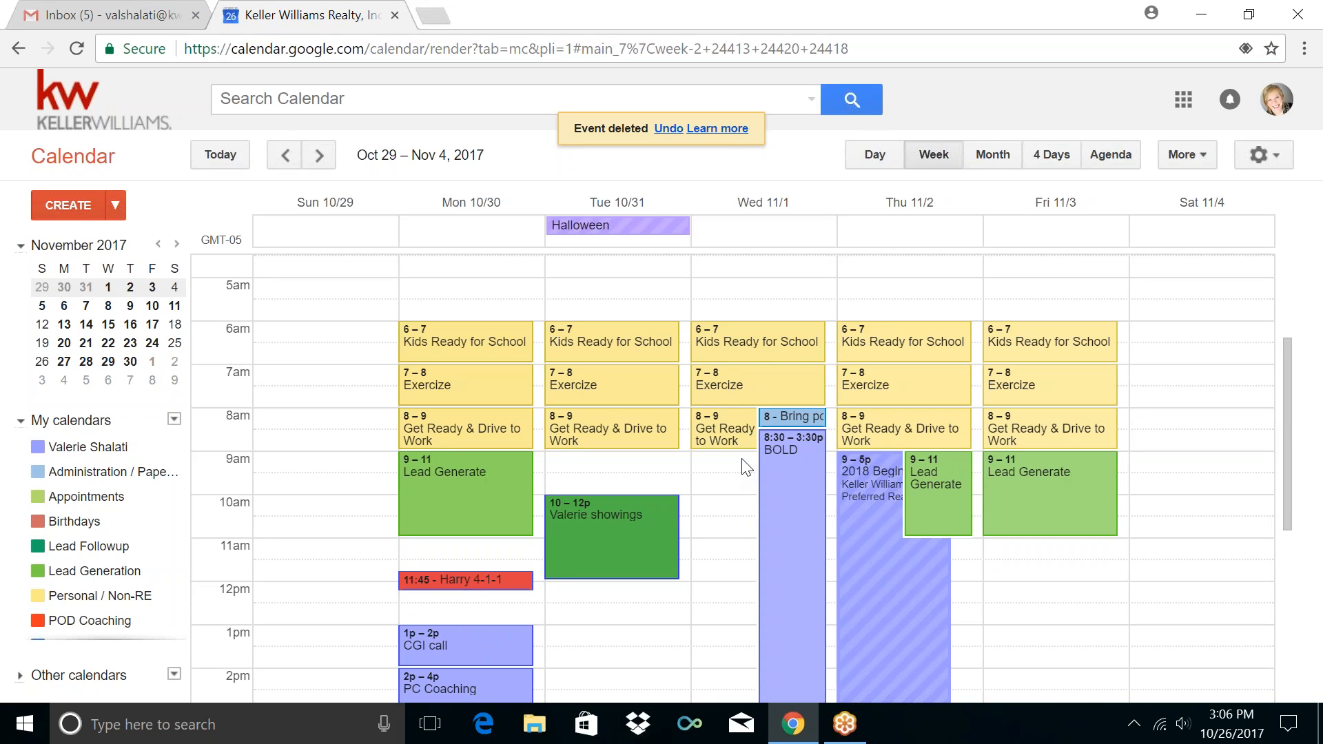
pyautogui.click(767, 374)
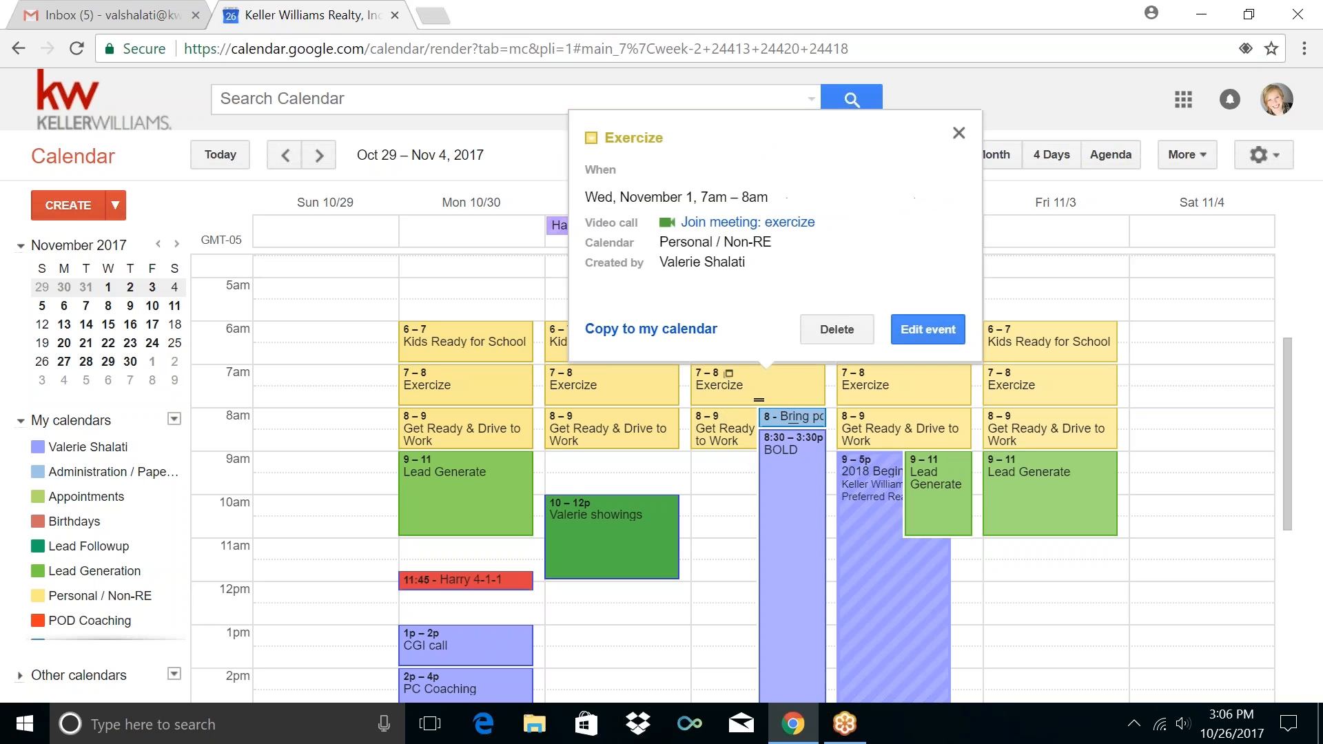
pyautogui.click(826, 331)
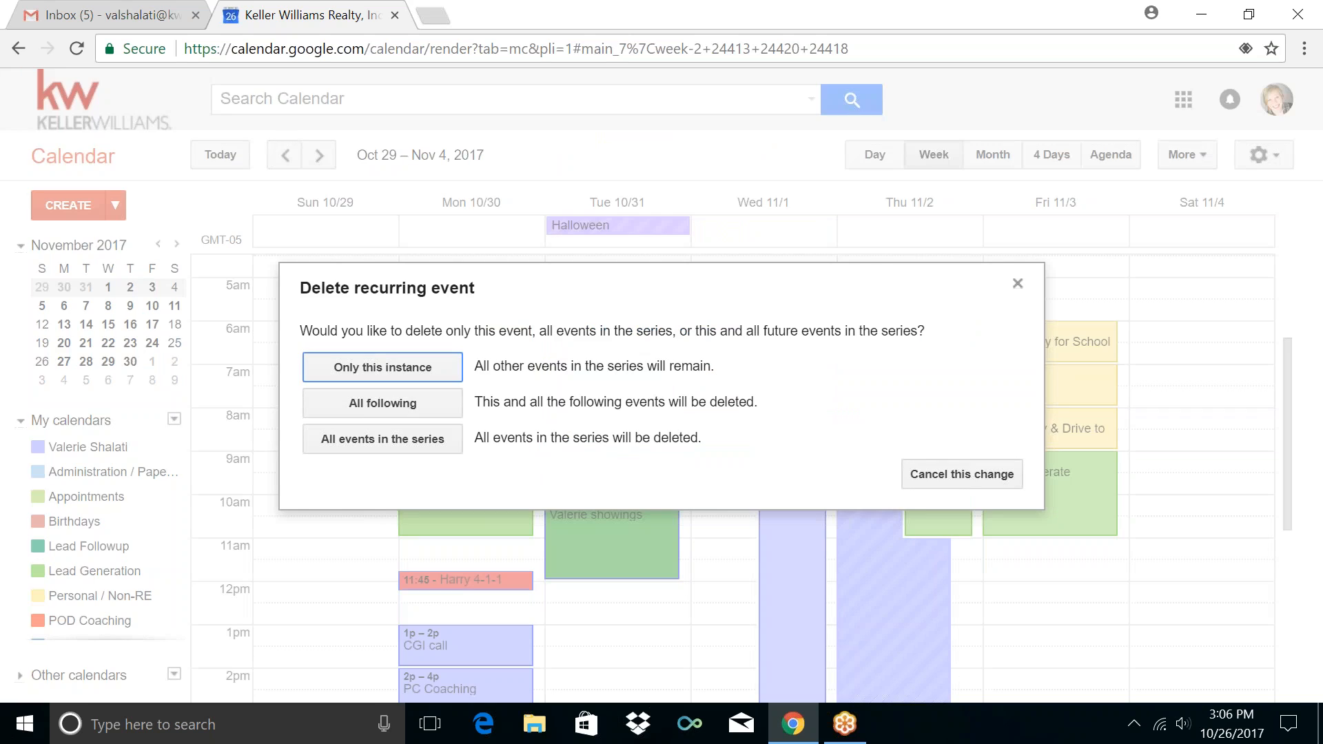
pyautogui.click(414, 374)
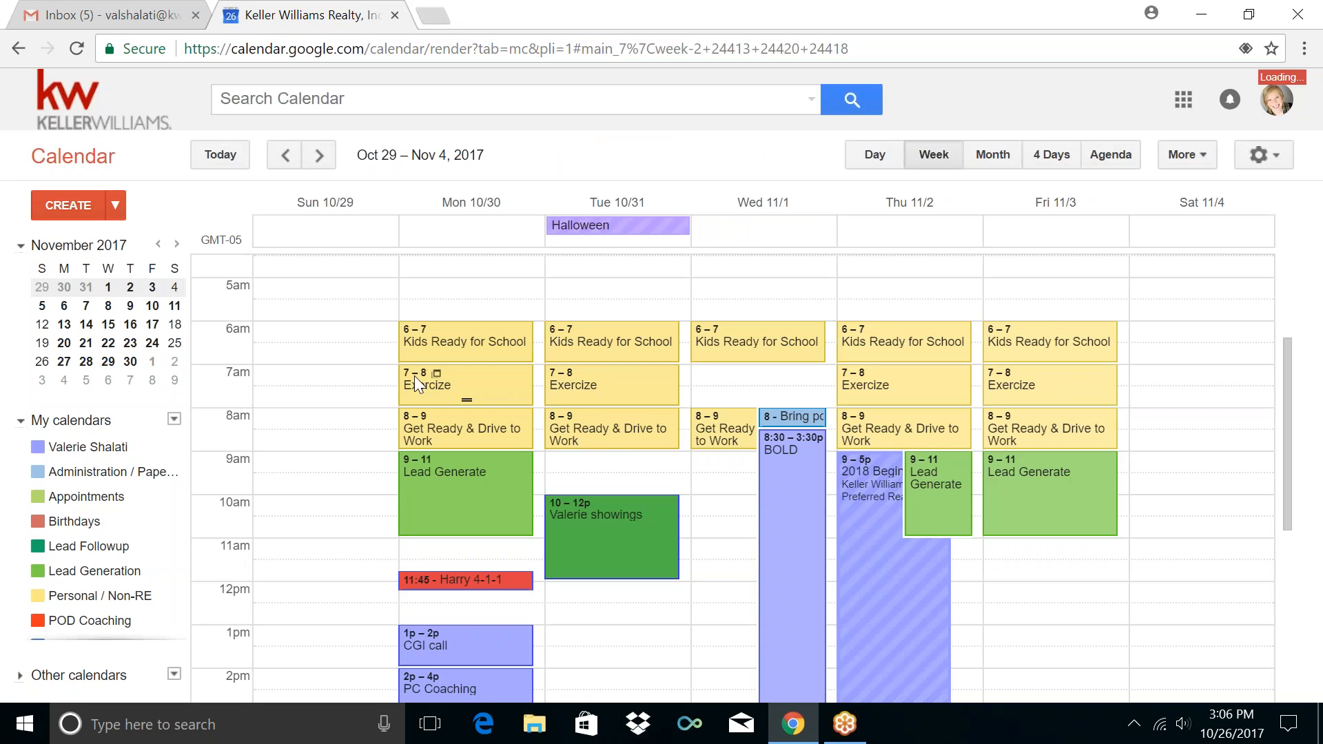
# Move Wednesday's Get Ready & Drive to Work block up to 7–8am
pyautogui.moveTo(721, 421)
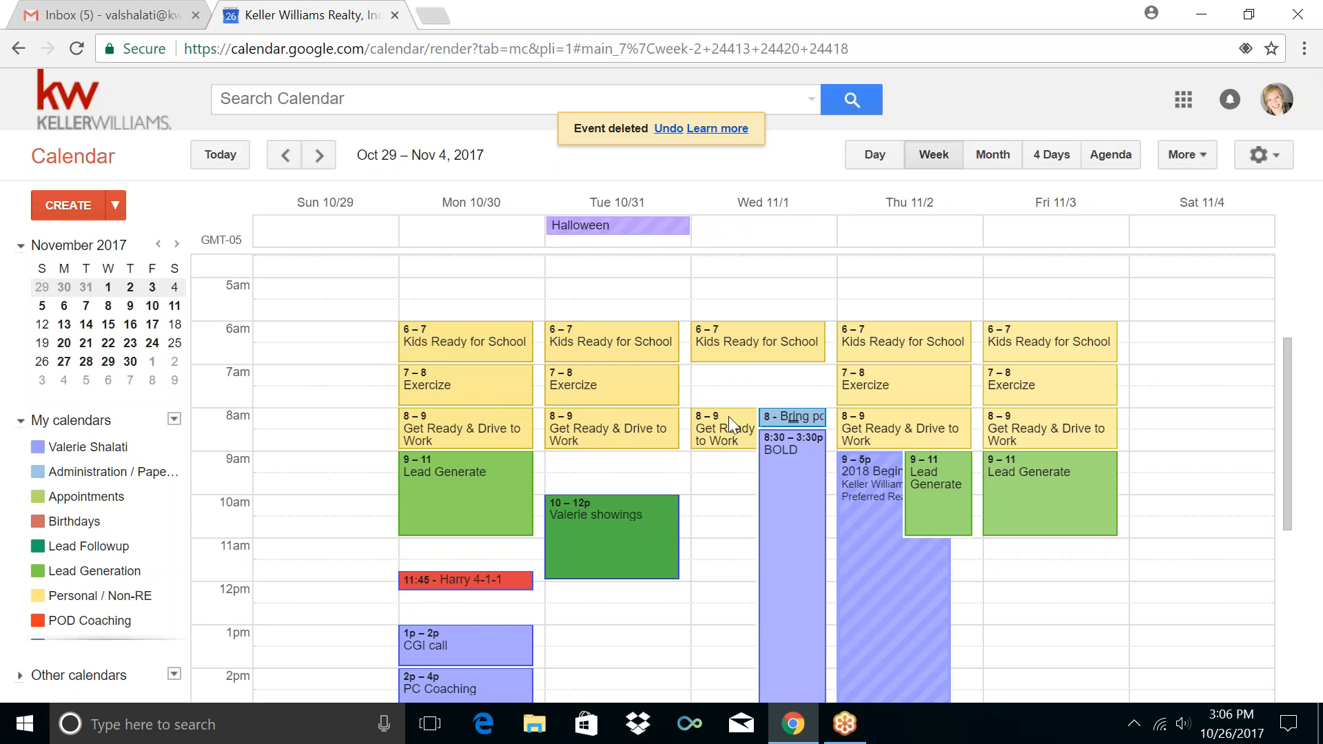
pyautogui.moveTo(714, 433); pyautogui.dragTo(702, 379)
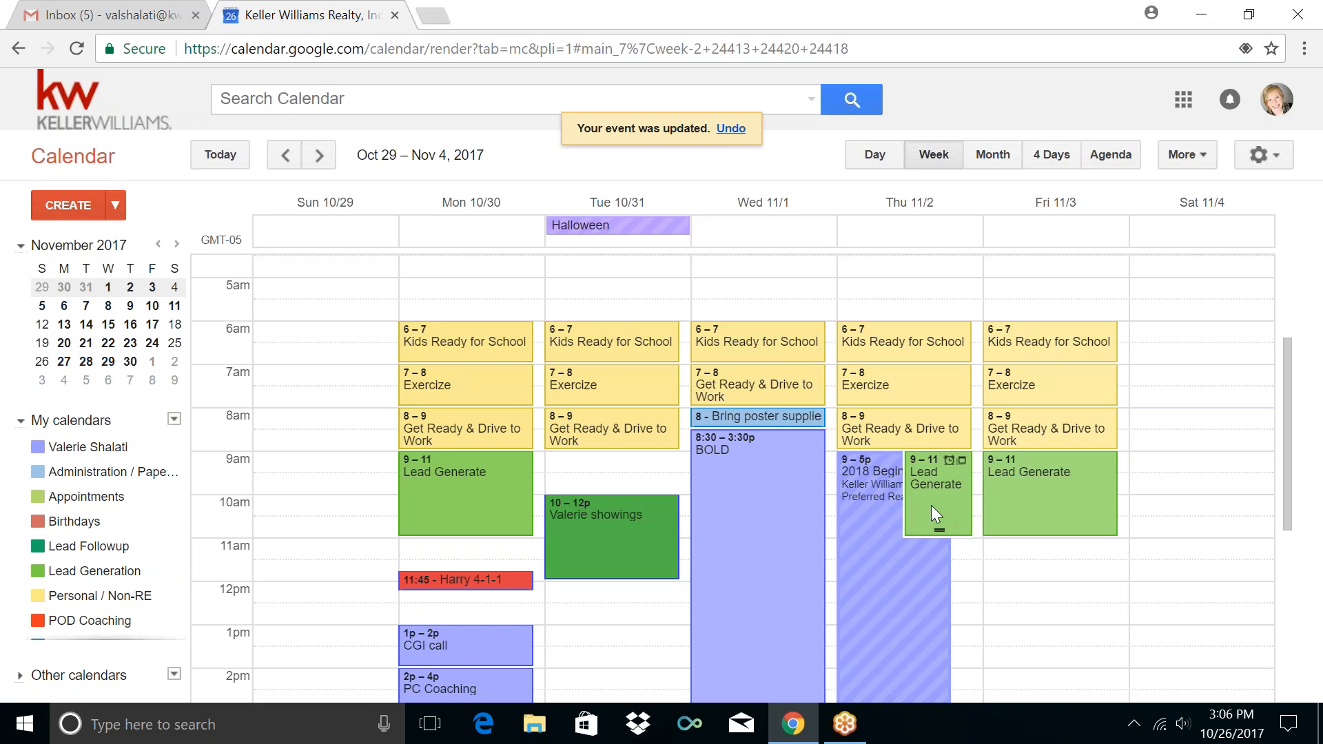
pyautogui.scroll(-3, 924, 504)
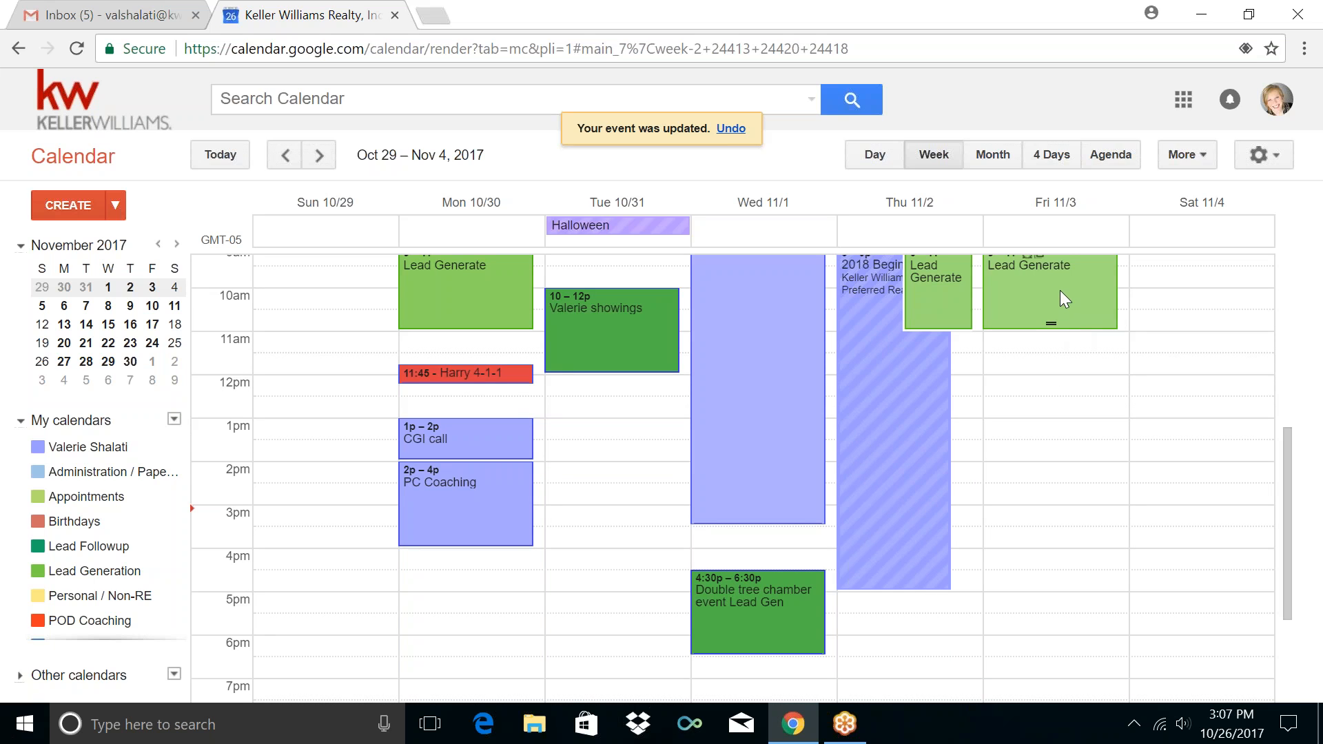
pyautogui.scroll(2, 1013, 426)
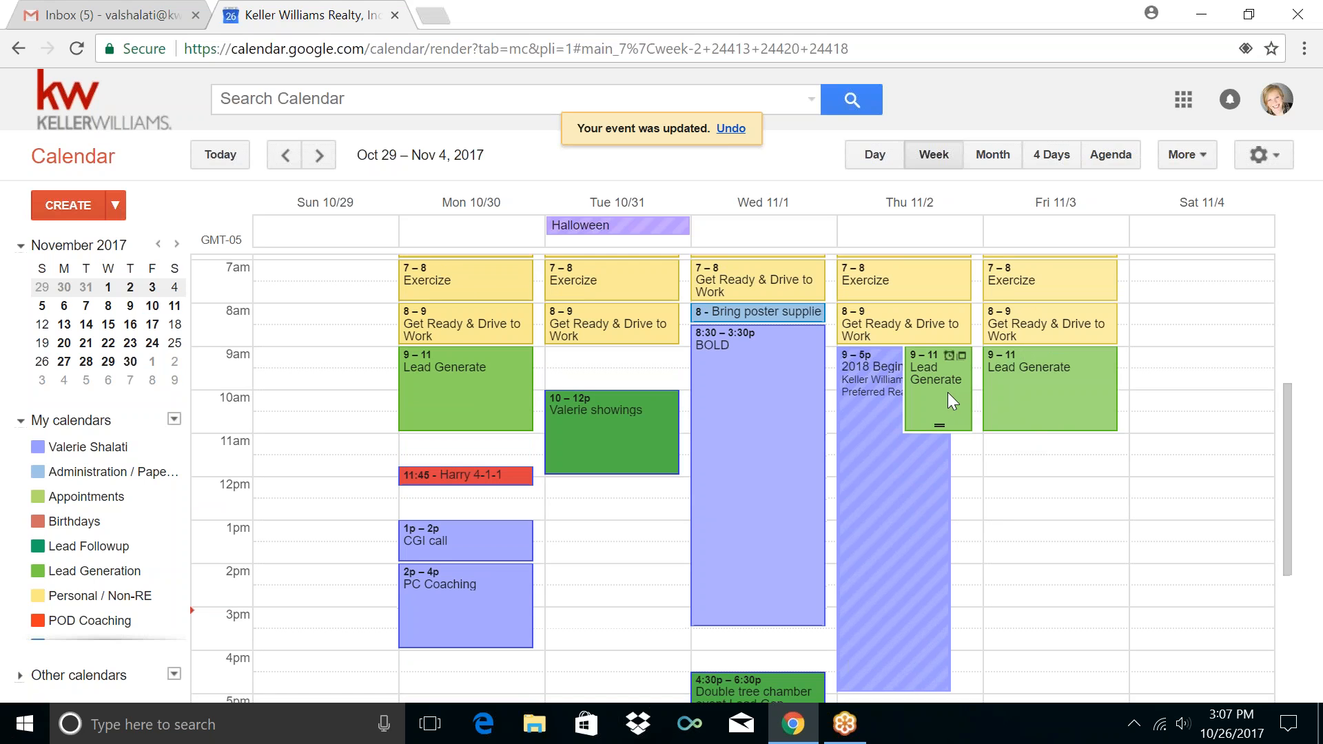
# Move Thursday's Lead Generate block down to 5–7pm
pyautogui.scroll(-2, 948, 392)
pyautogui.moveTo(953, 296); pyautogui.dragTo(895, 503)
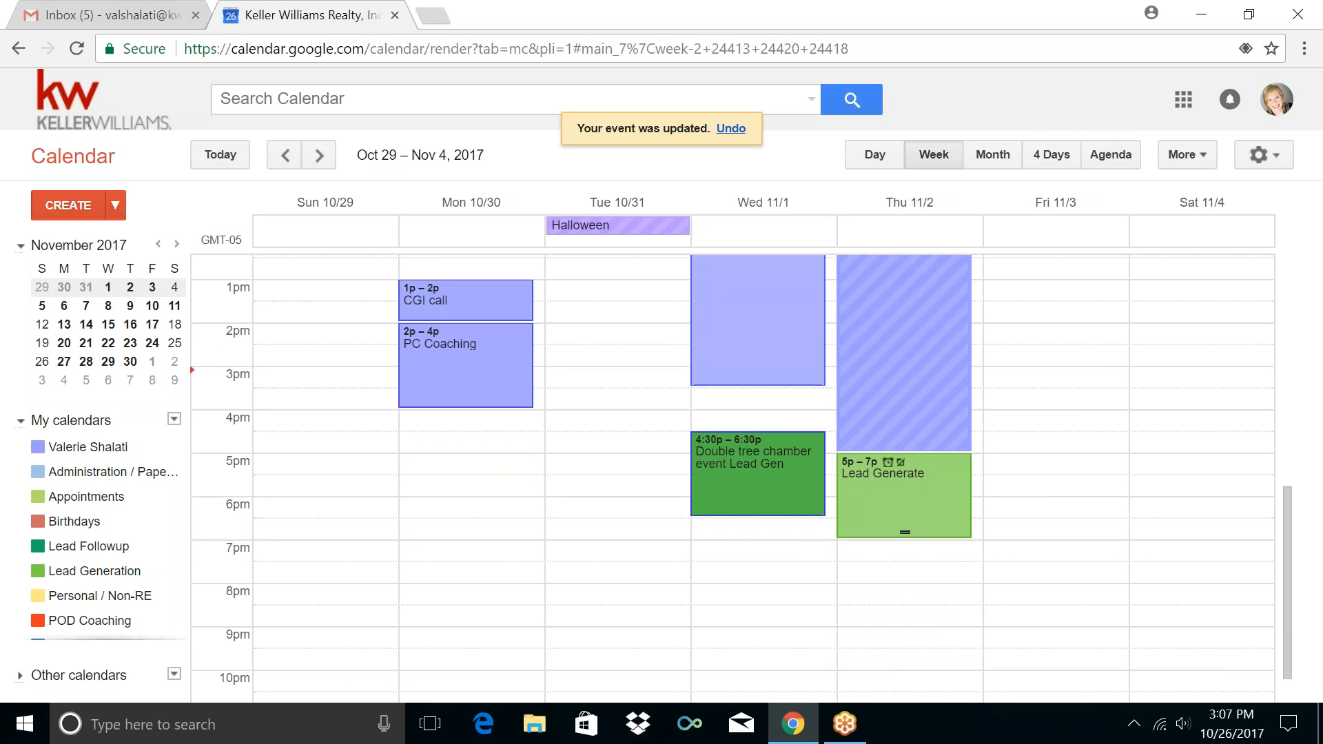
pyautogui.scroll(5, 734, 478)
pyautogui.scroll(-5, 734, 478)
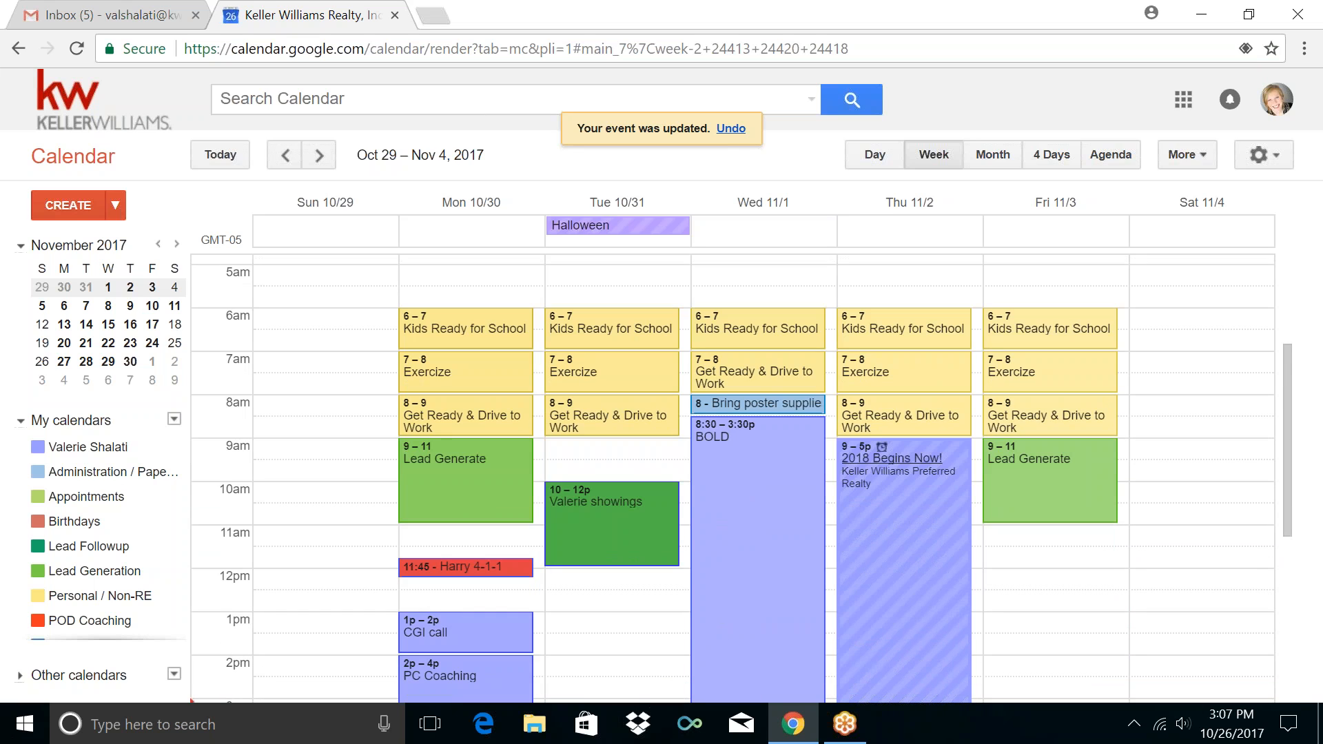
pyautogui.scroll(-3, 871, 456)
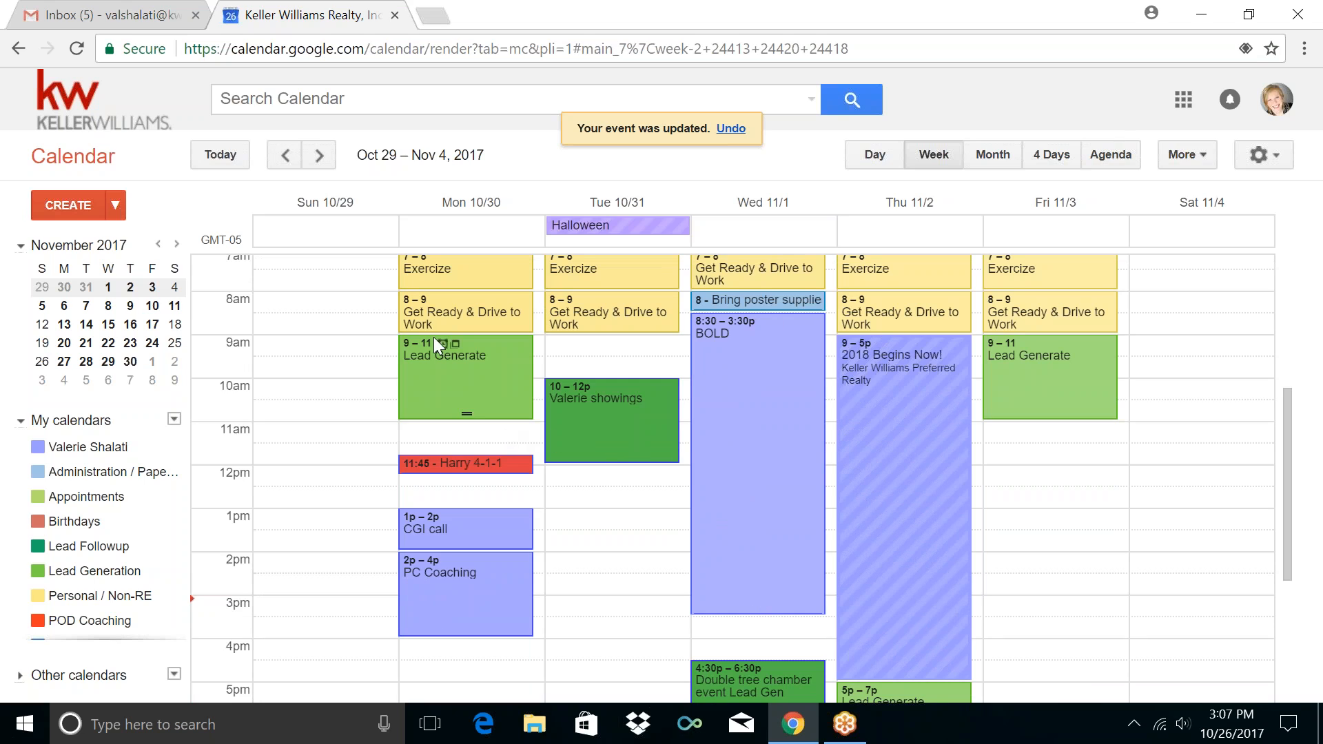
# Create a Monday 11am–12pm event titled 'Lead Followup' repeating every weekday
pyautogui.click(462, 437)
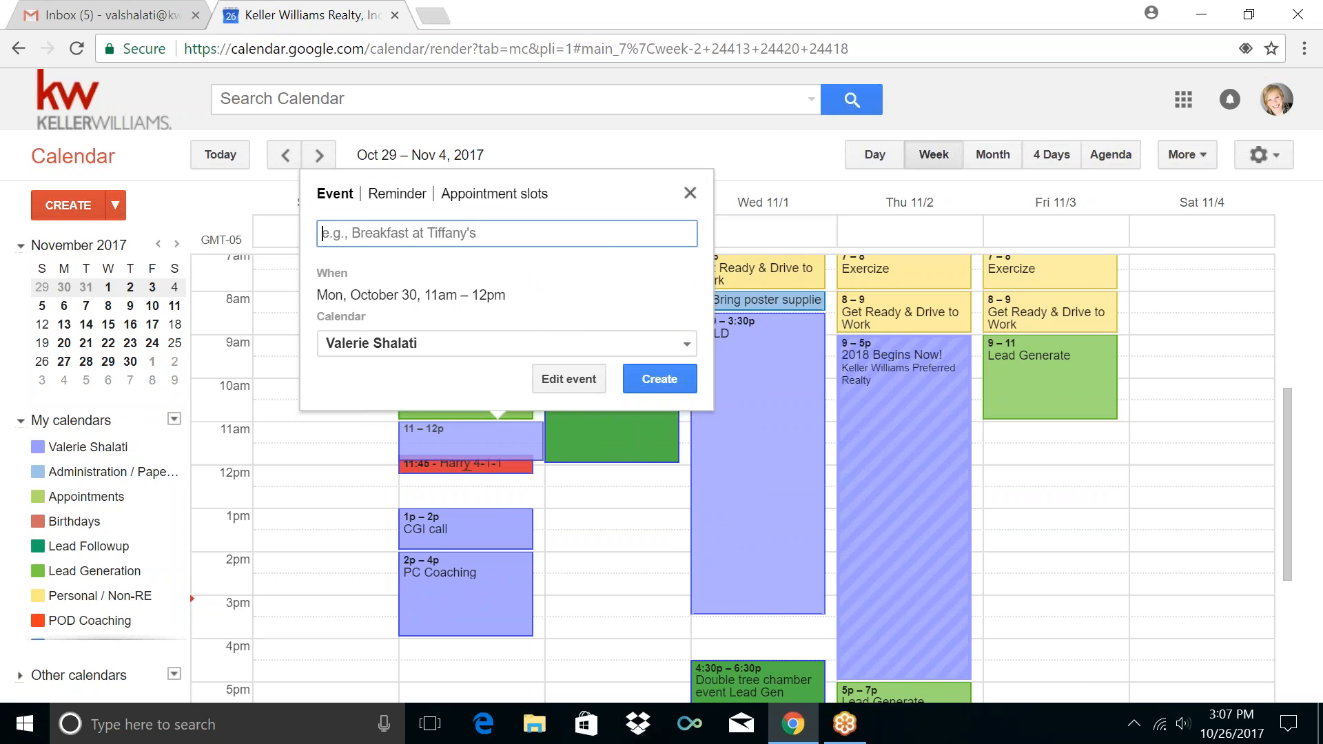
pyautogui.click(569, 378)
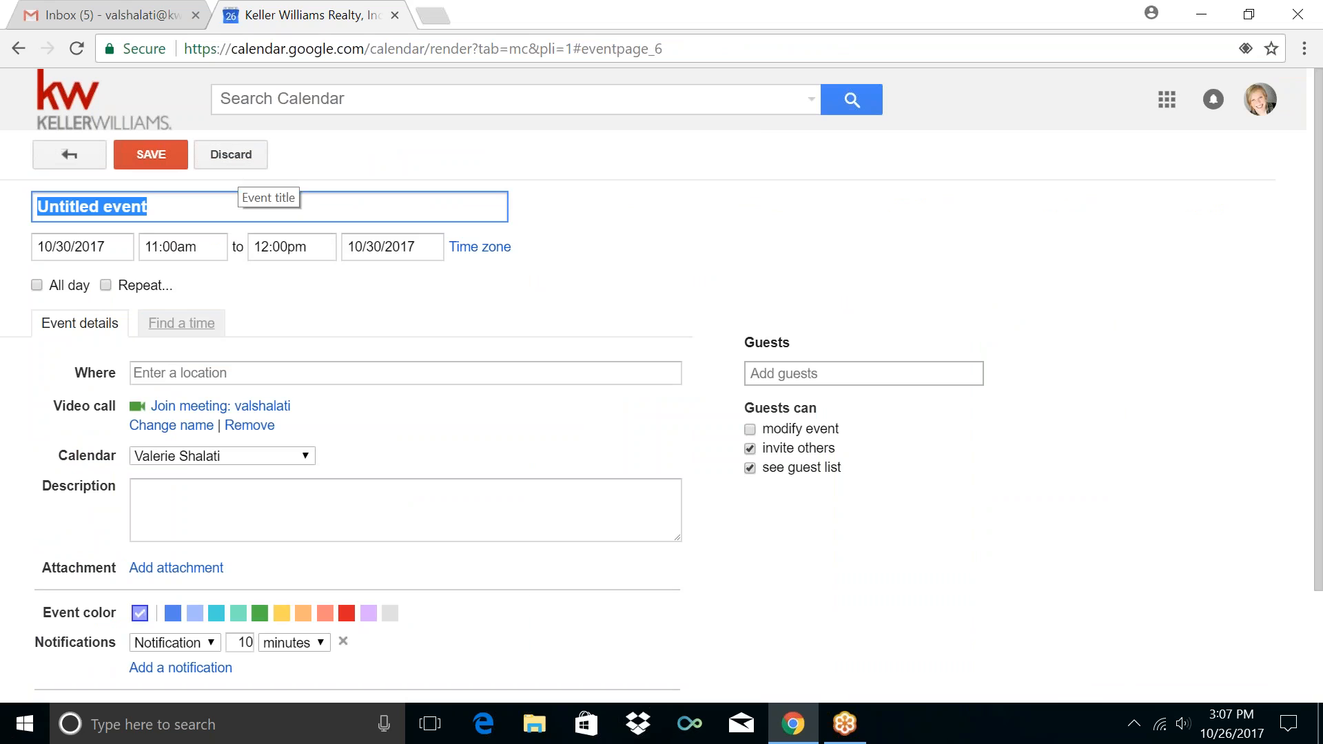
pyautogui.write('Lead Followup')
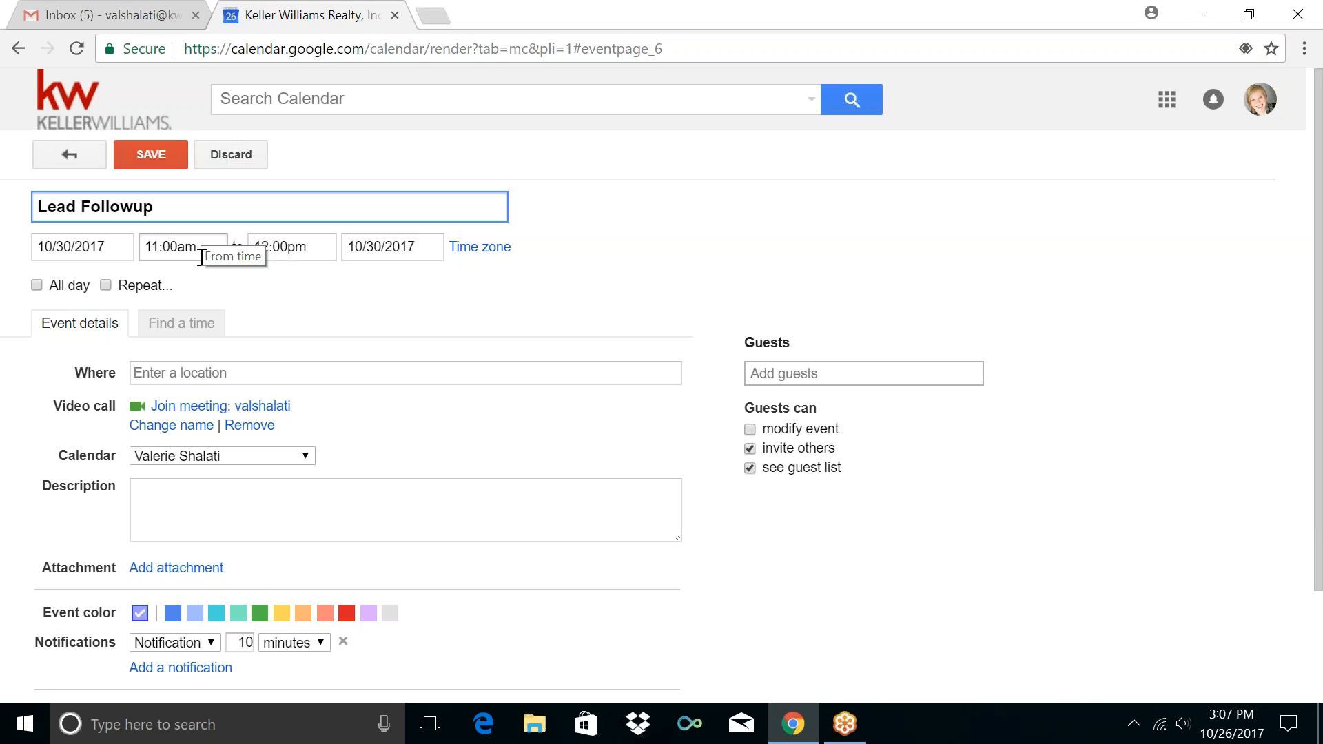
pyautogui.click(136, 286)
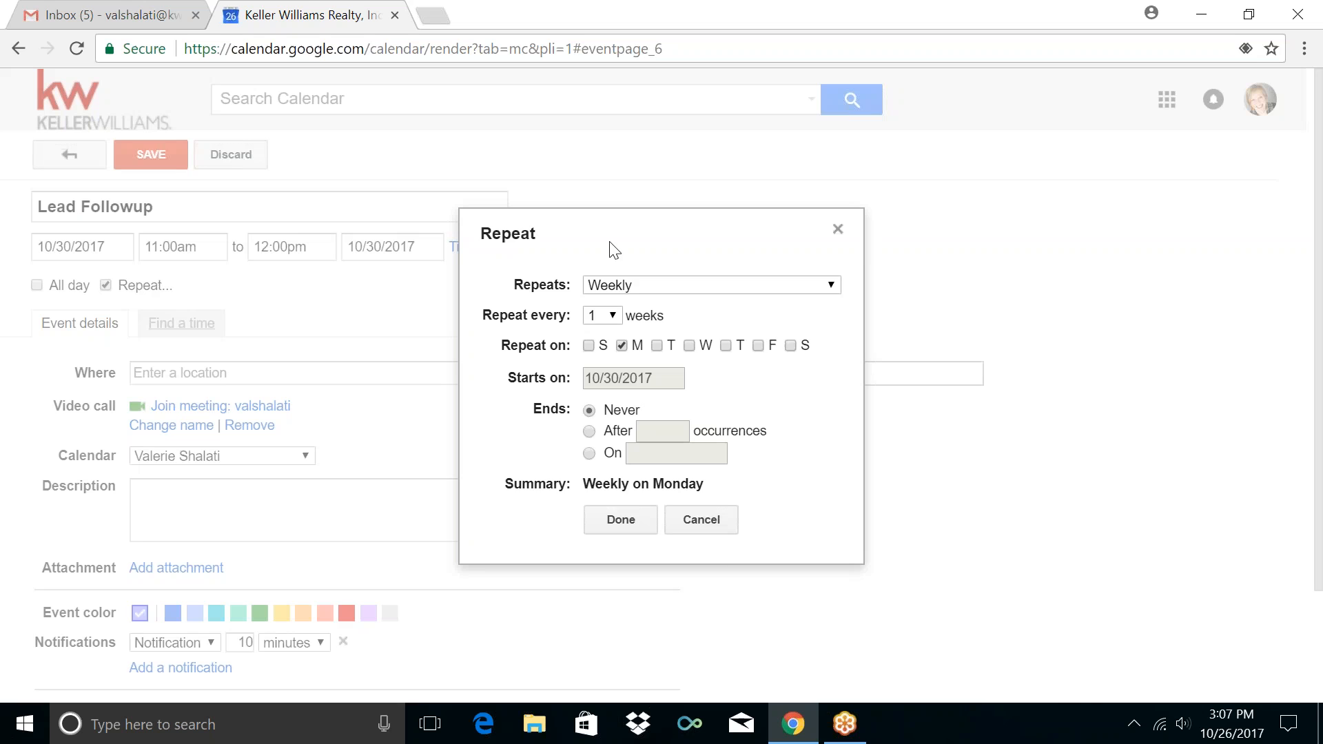
pyautogui.click(641, 285)
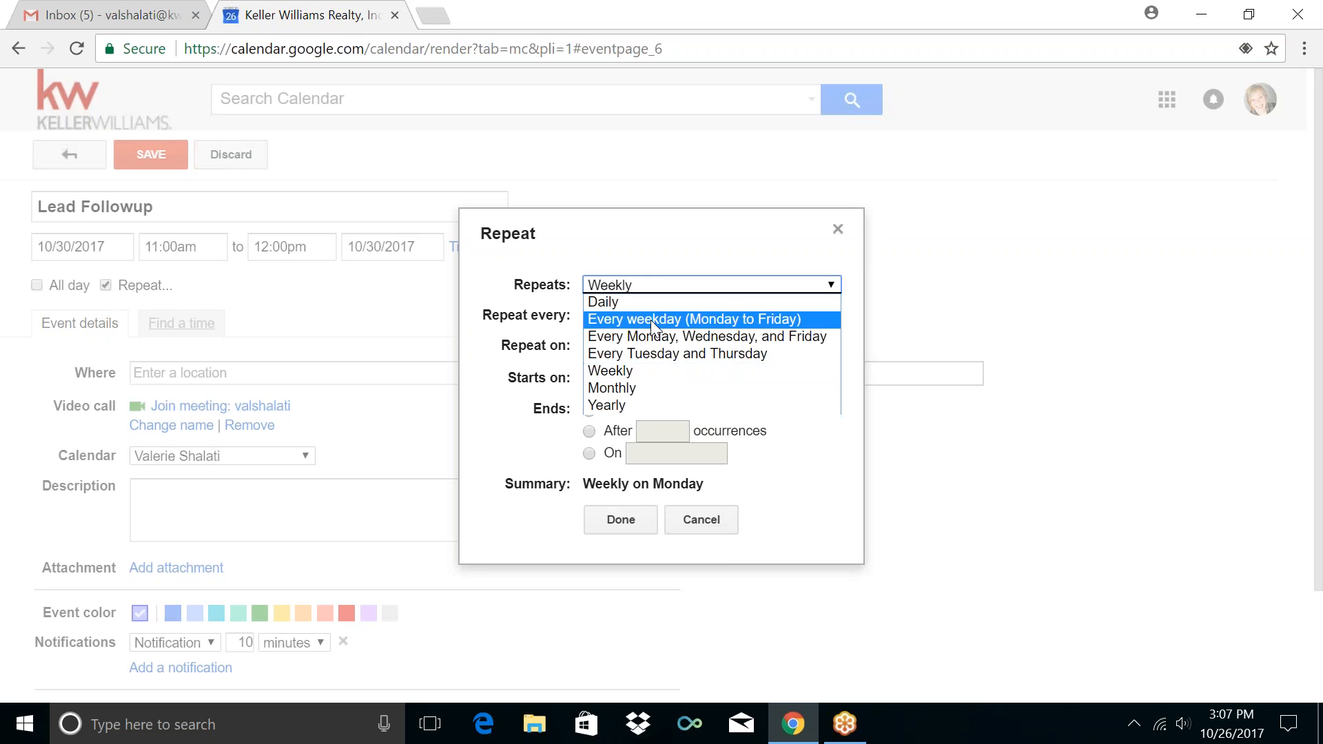
pyautogui.click(651, 319)
pyautogui.click(610, 462)
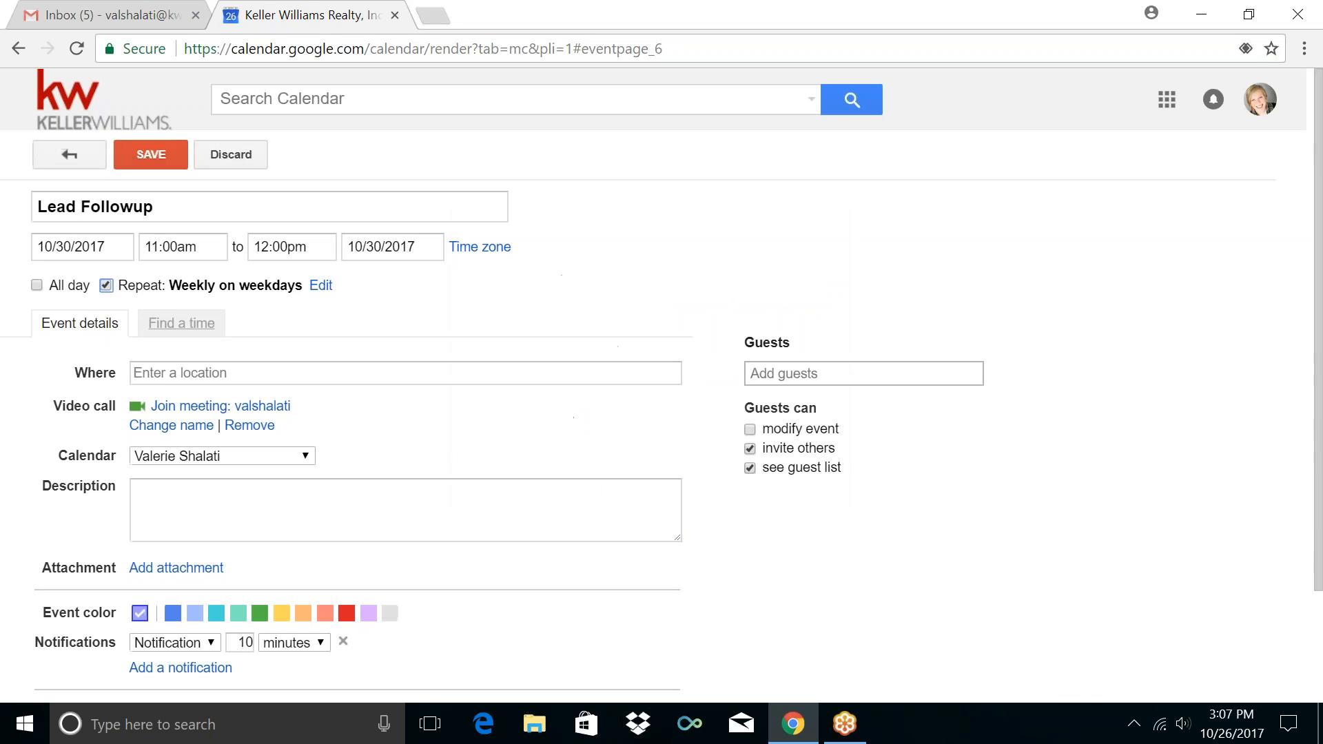
# Put it on the Lead Followup calendar with a 5-minute notification and save
pyautogui.click(182, 457)
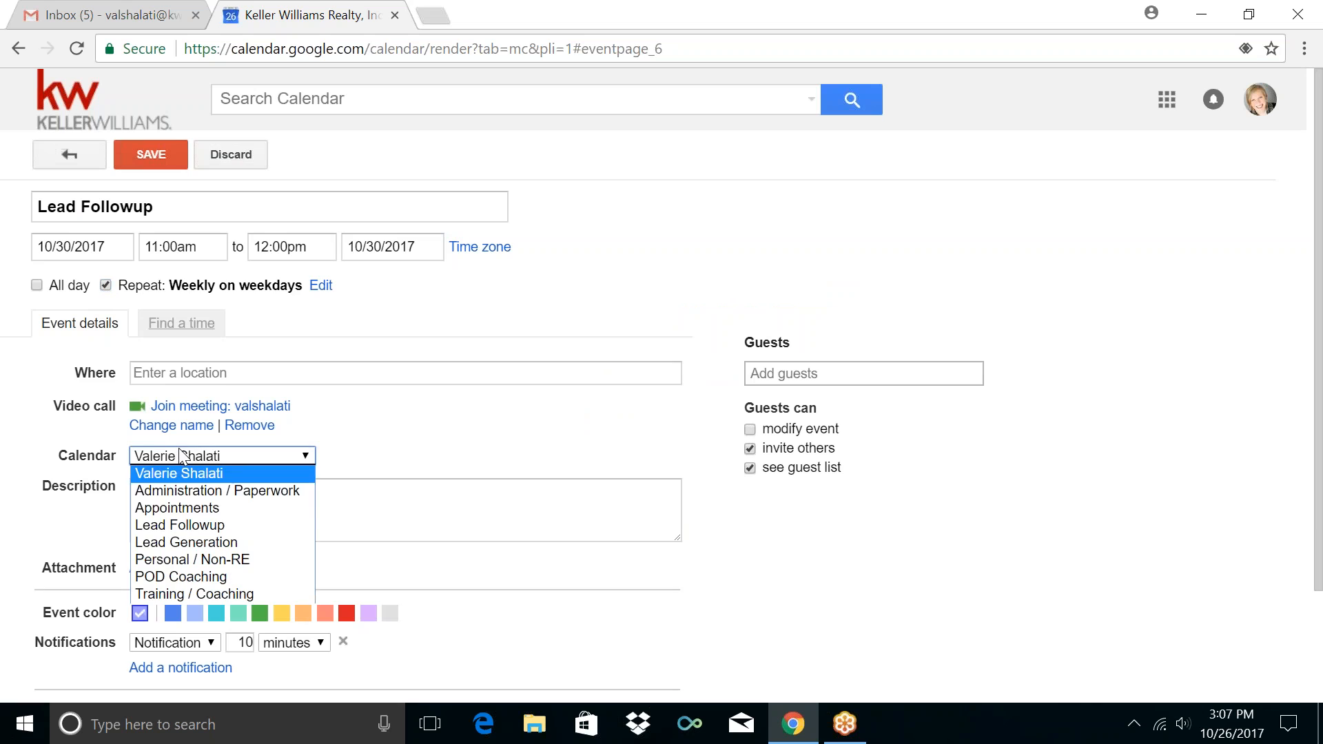
pyautogui.click(183, 527)
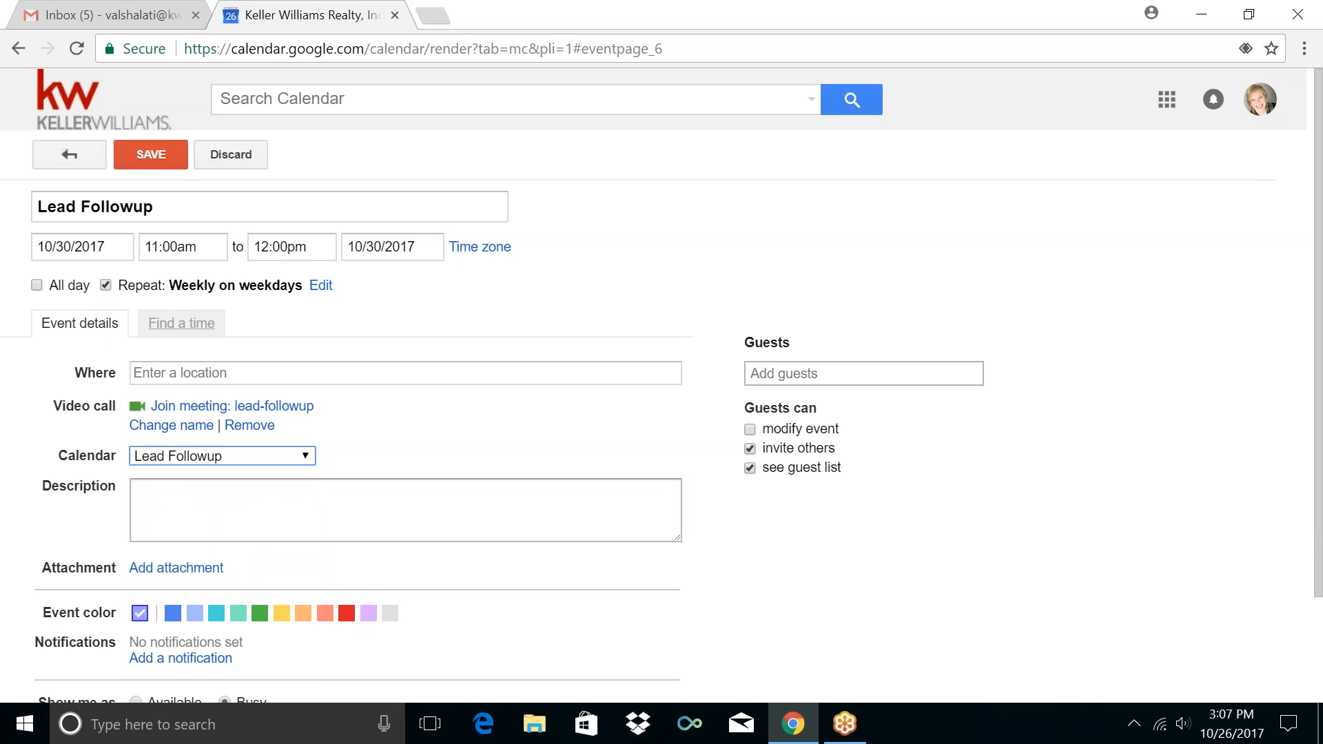
pyautogui.scroll(-2, 77, 517)
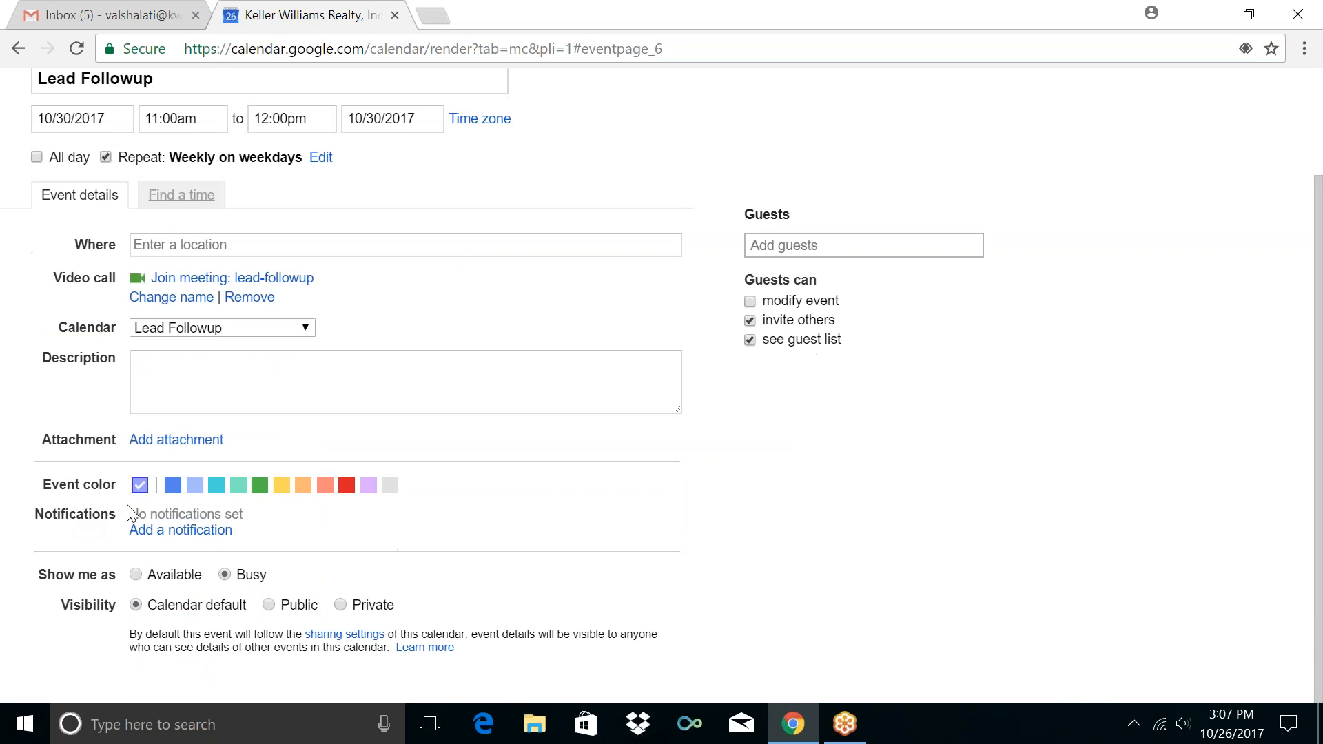
pyautogui.click(137, 531)
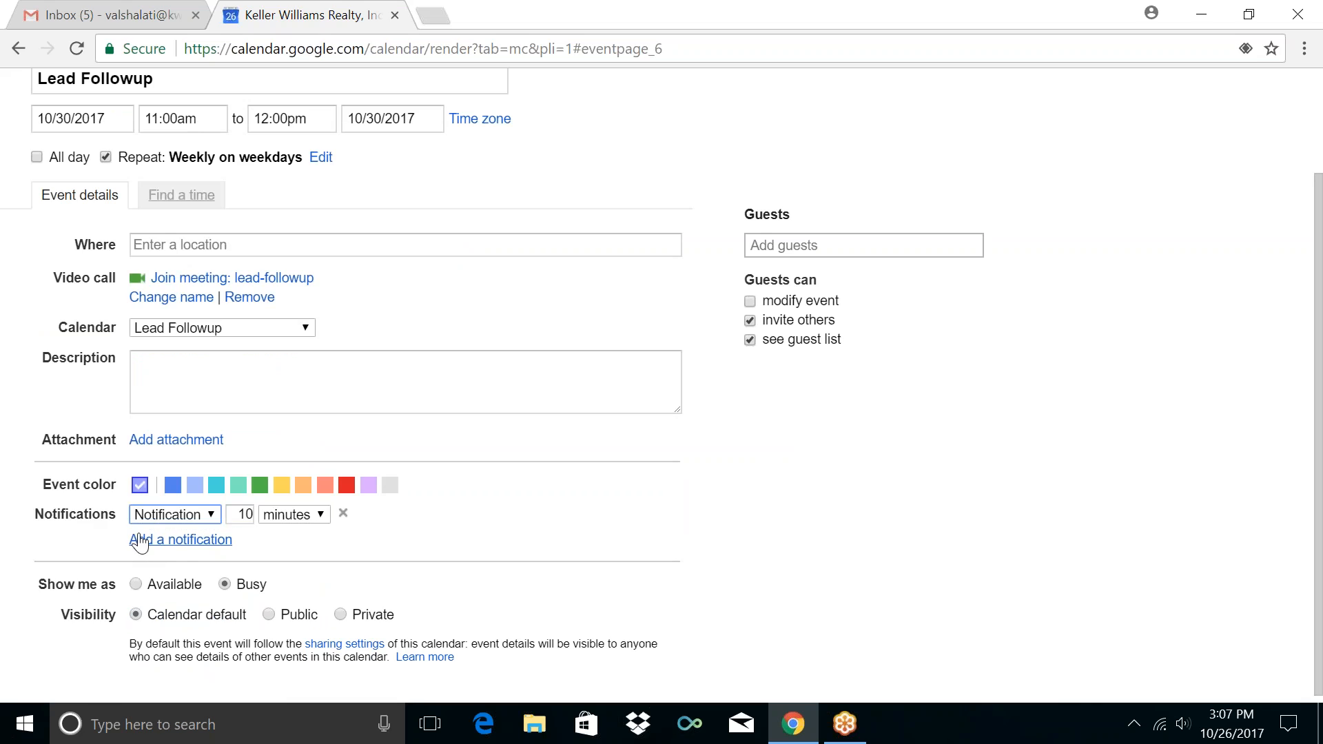
pyautogui.doubleClick(237, 514)
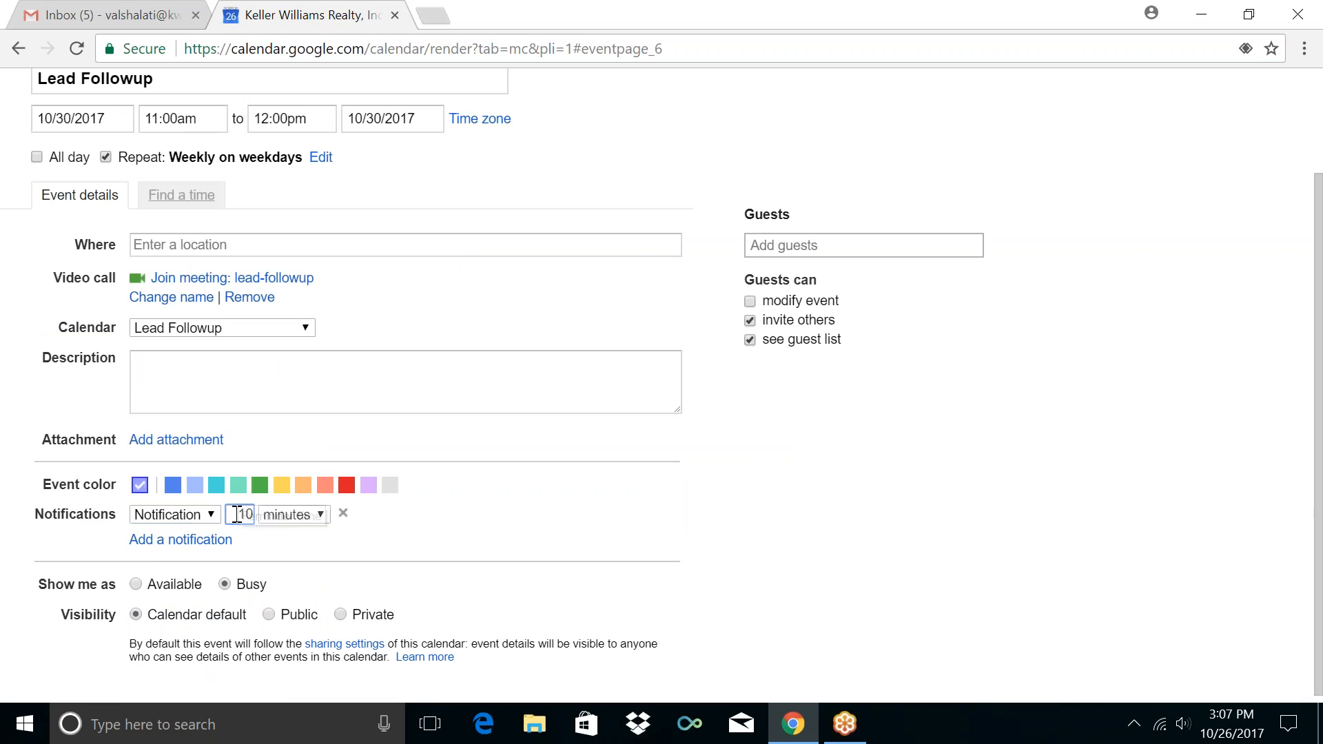
pyautogui.write('5')
pyautogui.scroll(2, 70, 490)
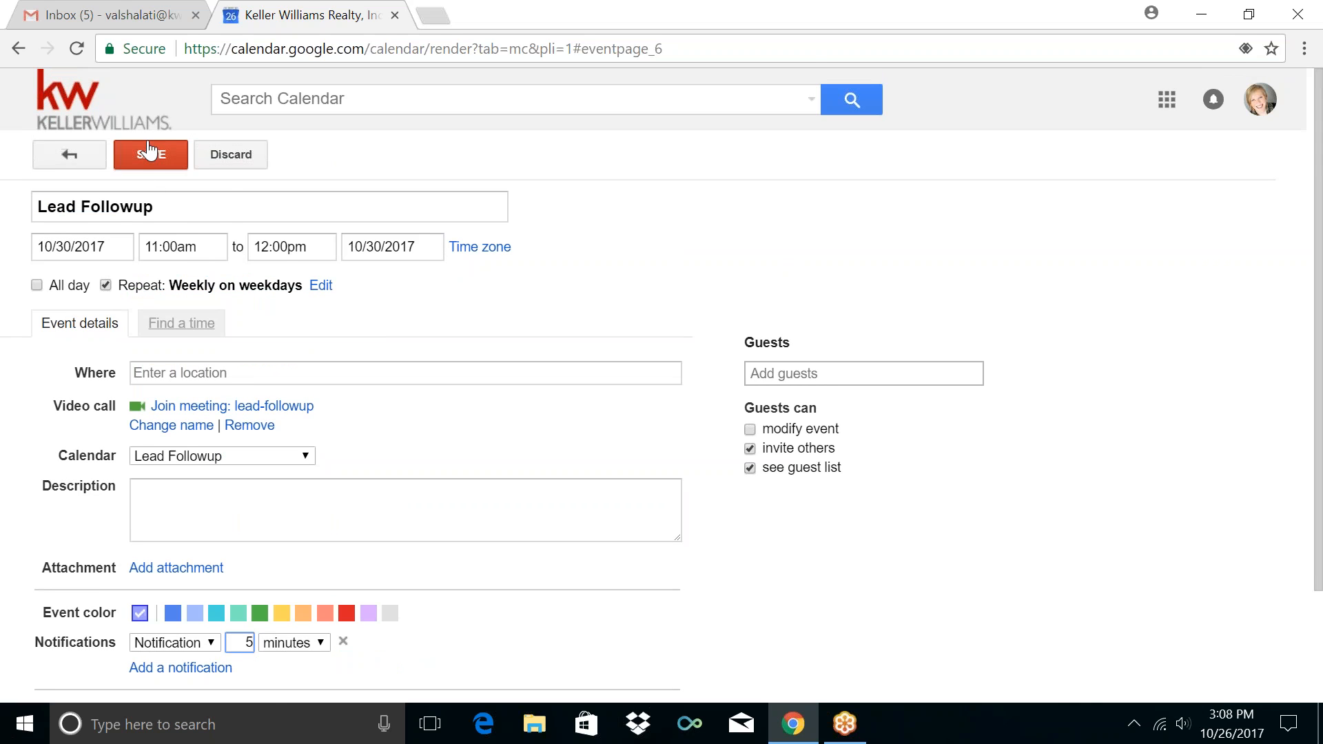
pyautogui.click(151, 157)
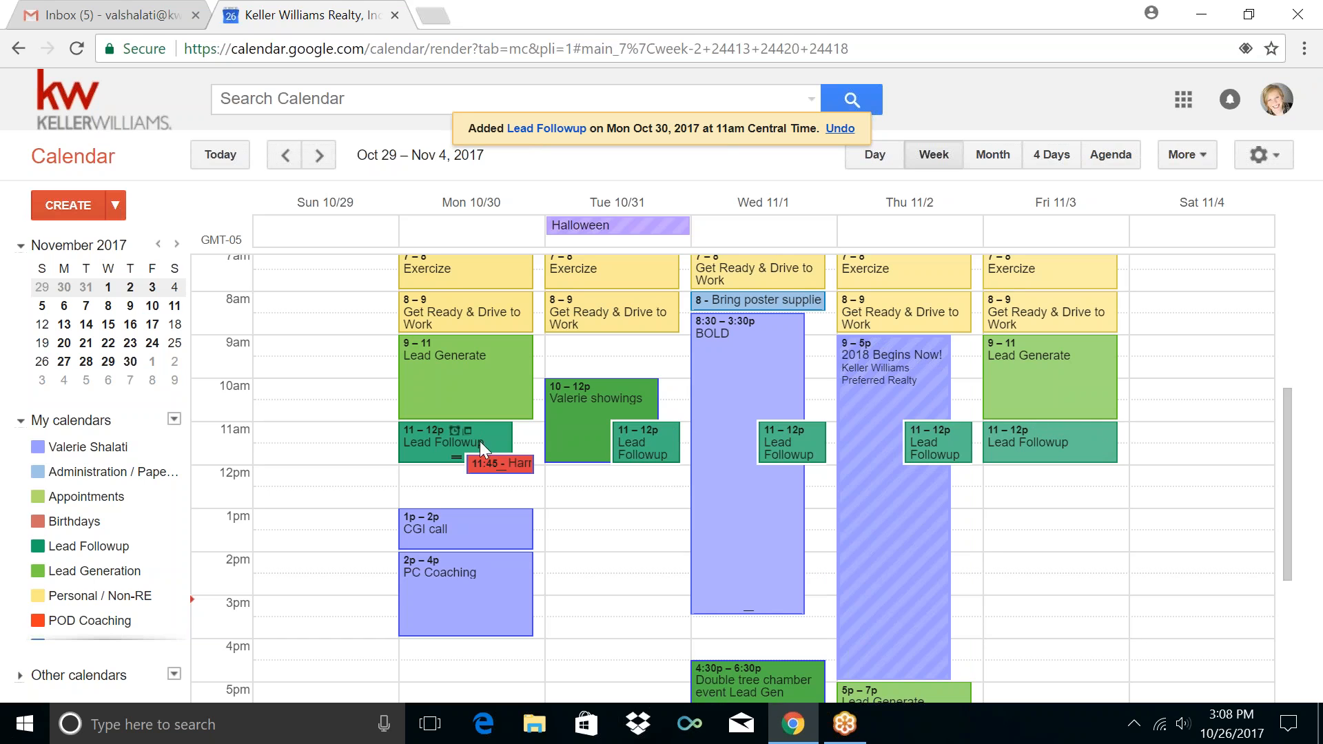
# Delete only Tuesday's Lead Followup occurrence, then glance at Monday's 11:45 appointment details
pyautogui.click(668, 444)
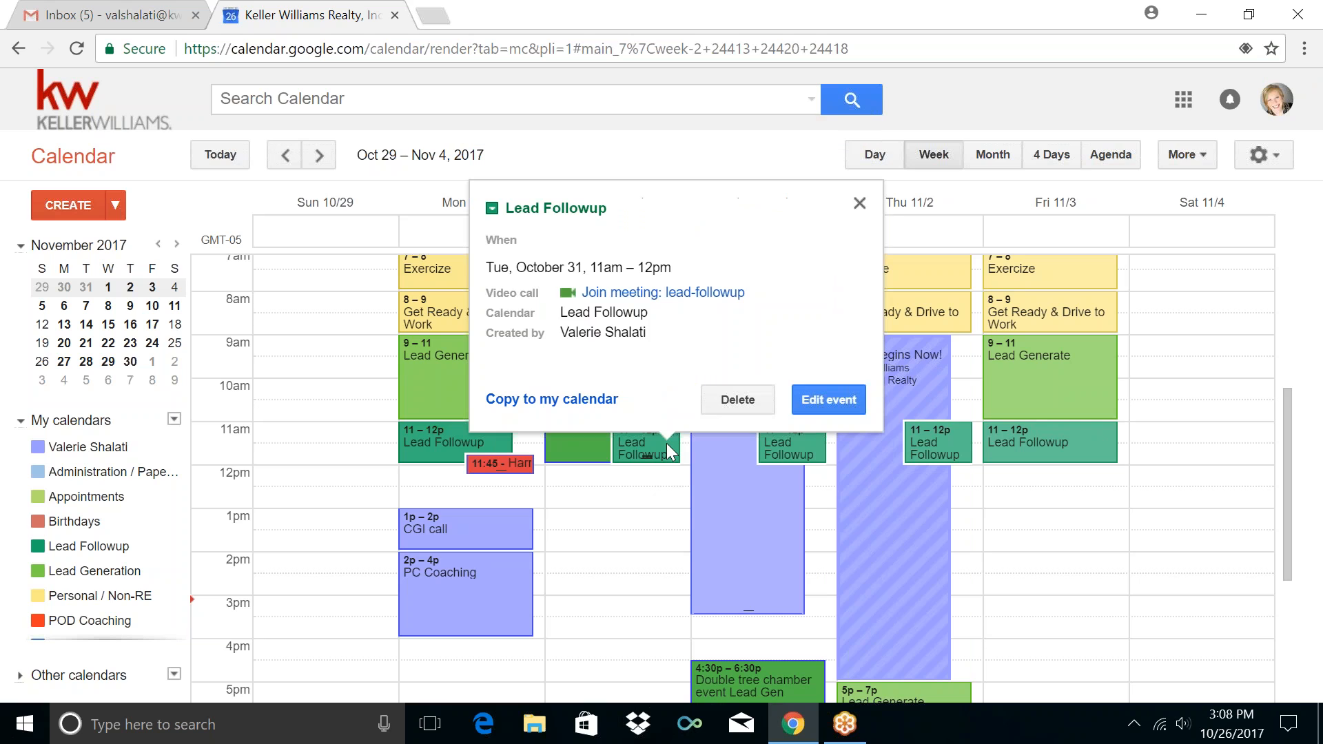
pyautogui.click(737, 399)
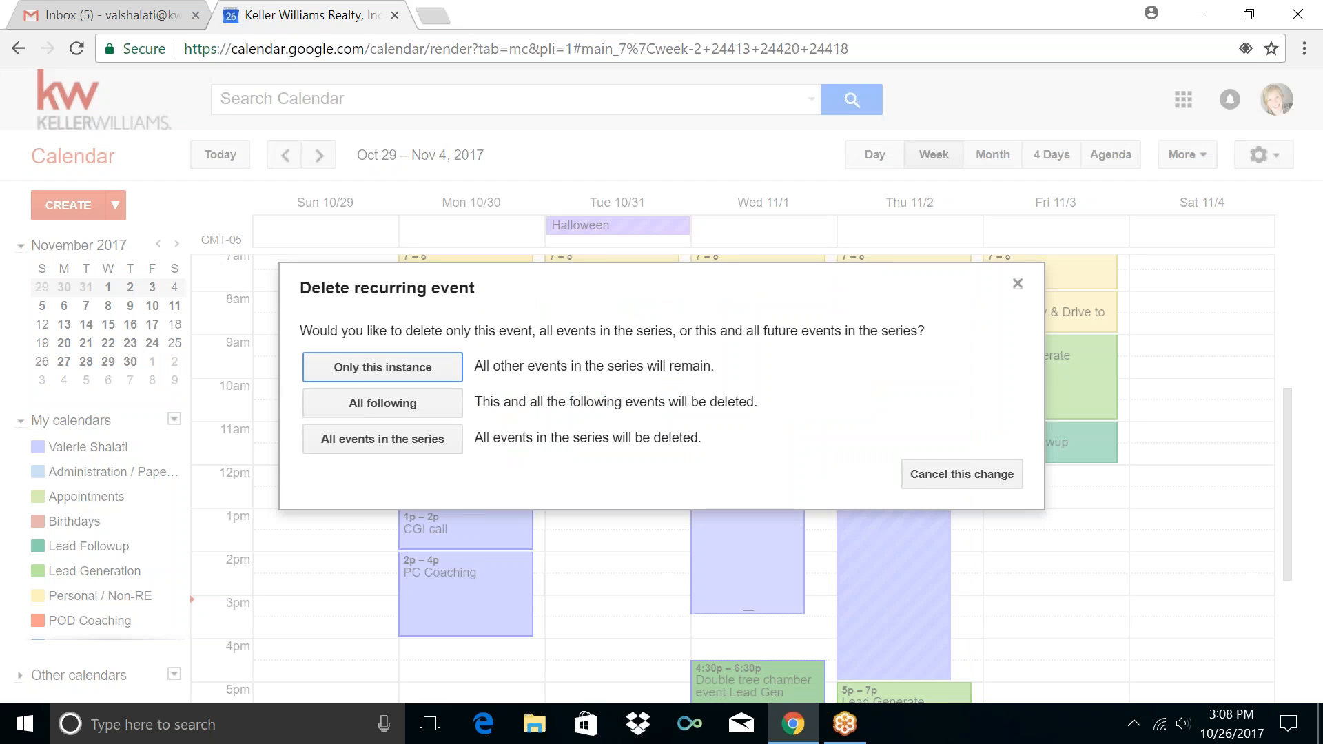
pyautogui.click(362, 374)
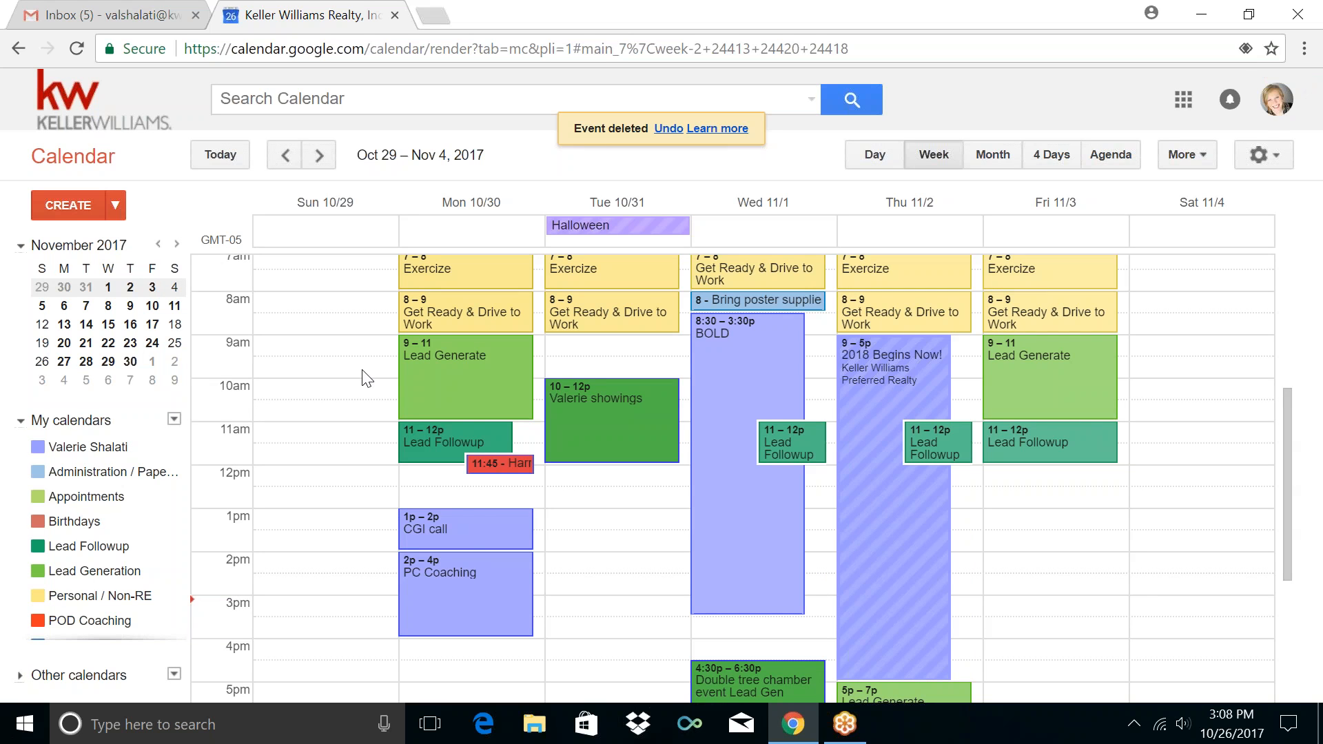
pyautogui.click(520, 461)
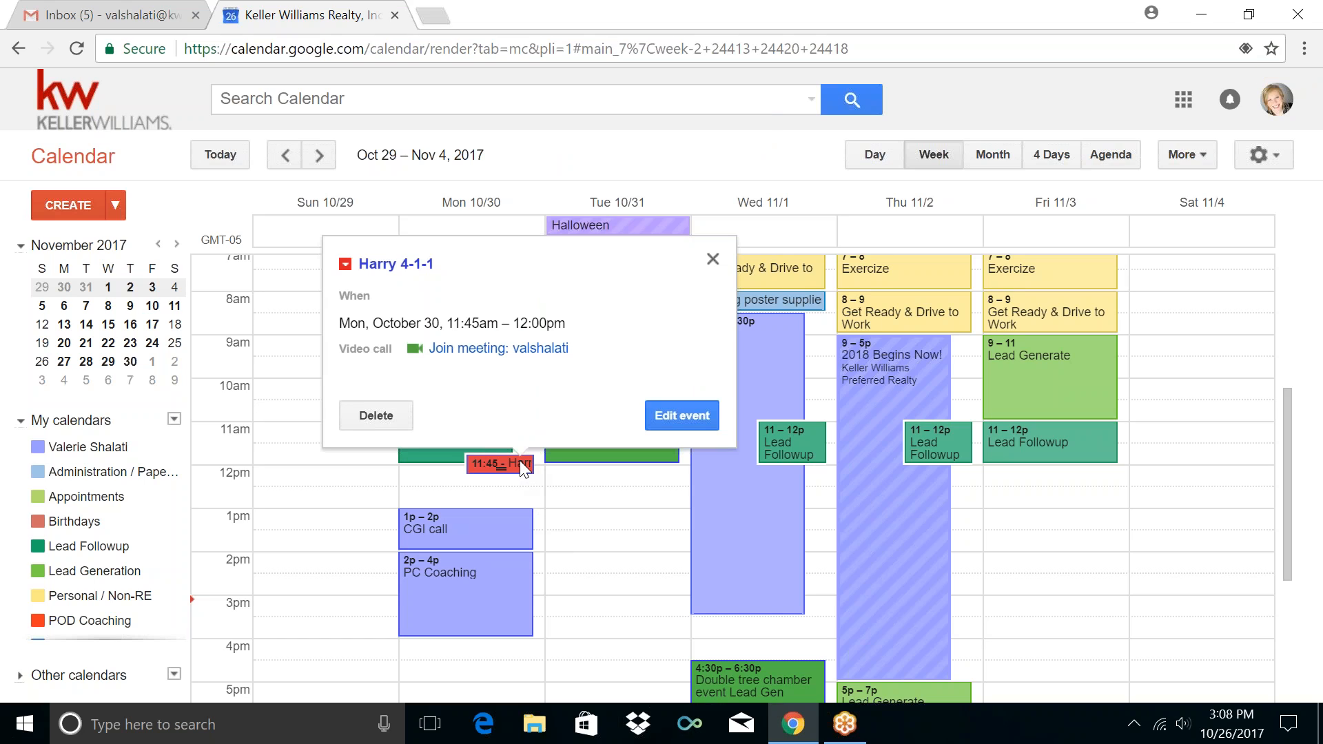
pyautogui.click(712, 260)
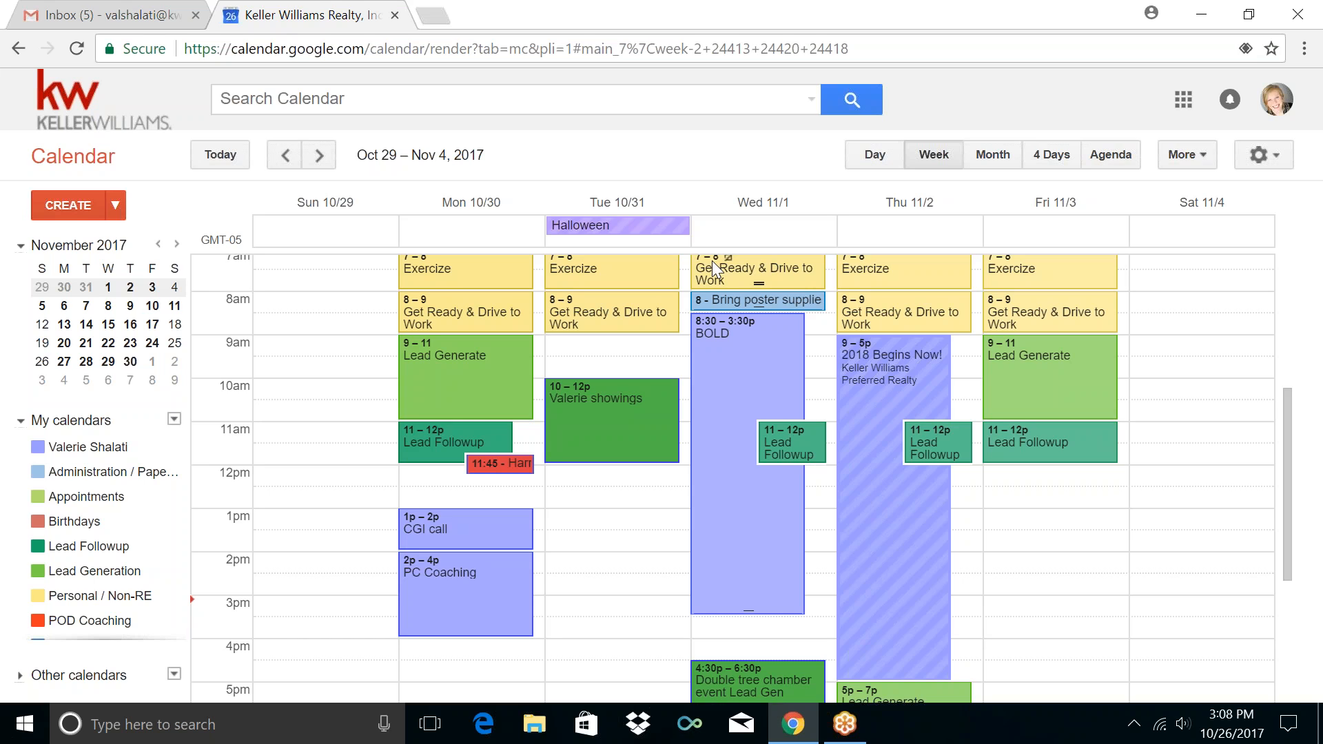
# Open Monday's red 11:45 4-1-1 event on its full edit page
pyautogui.click(521, 467)
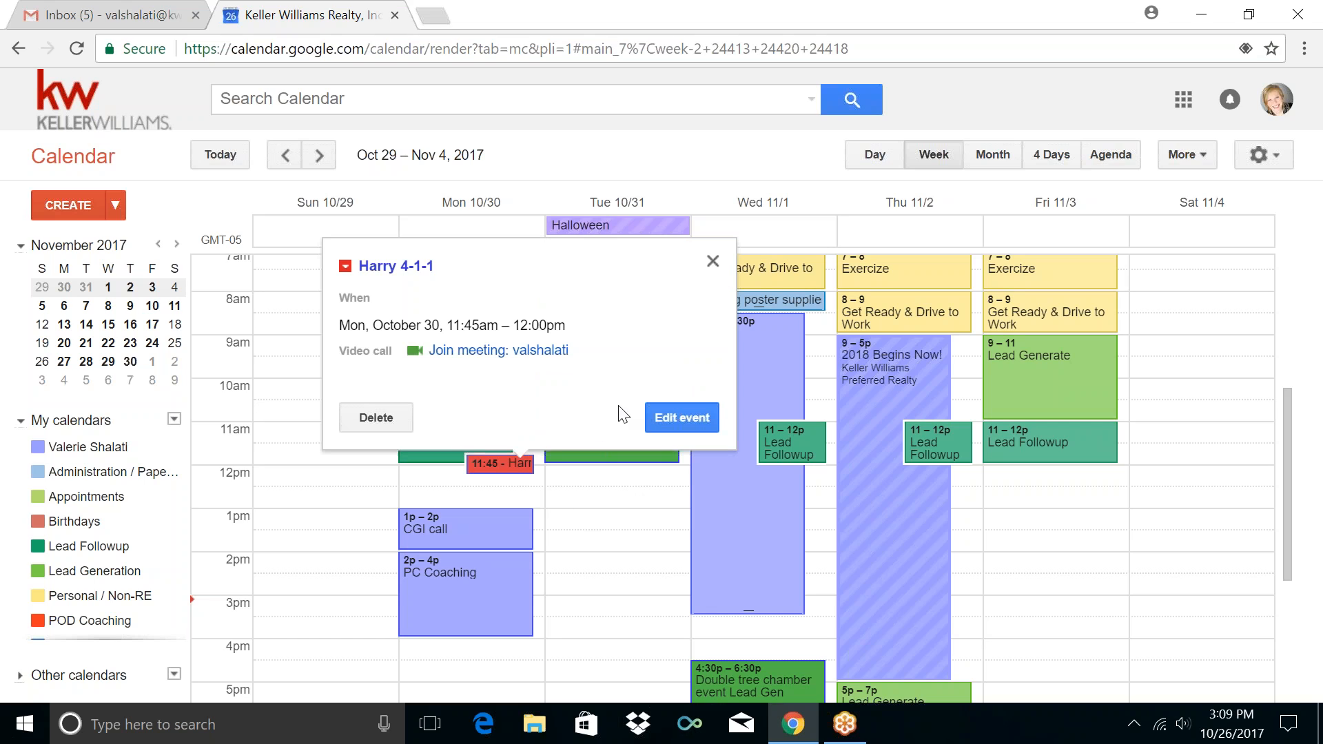
pyautogui.click(684, 414)
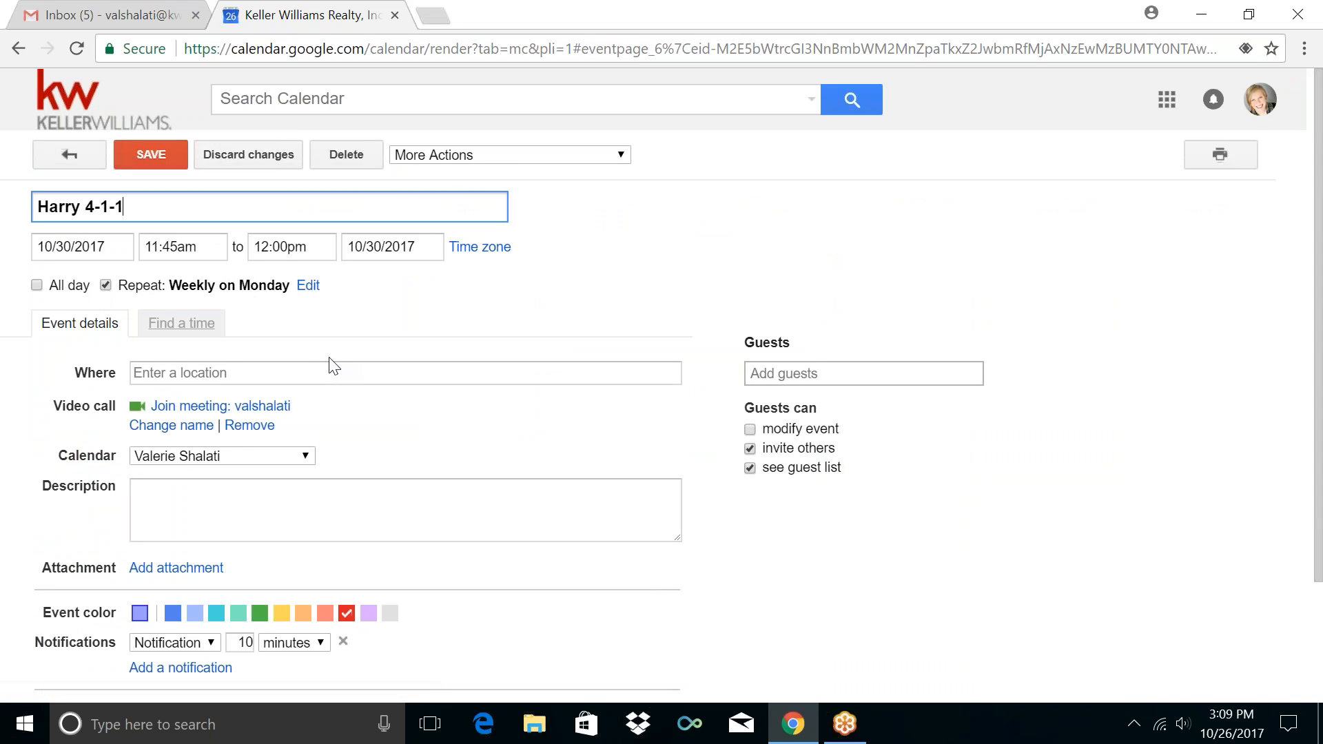
# Move the 4-1-1 event to the Training / Coaching calendar, set a 5-minute notification, and save
pyautogui.scroll(-2, 444, 449)
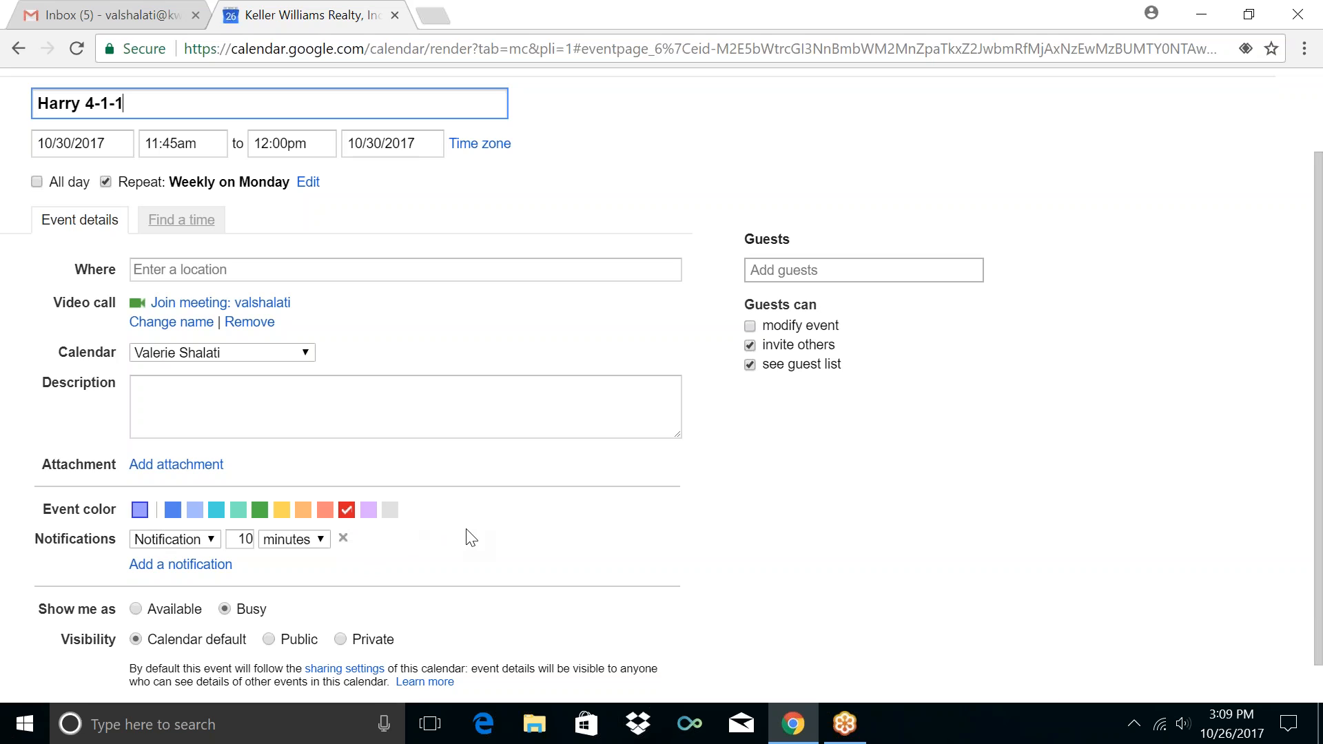
pyautogui.click(249, 352)
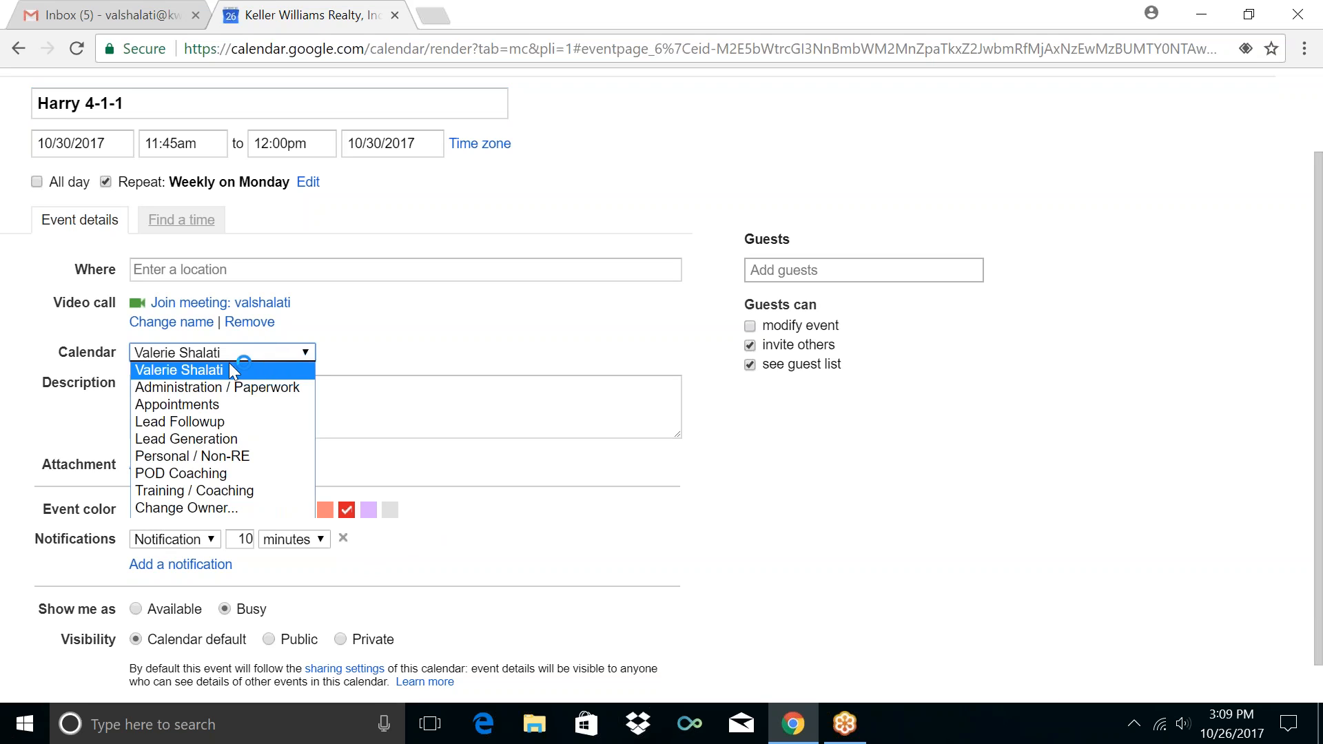
pyautogui.click(209, 490)
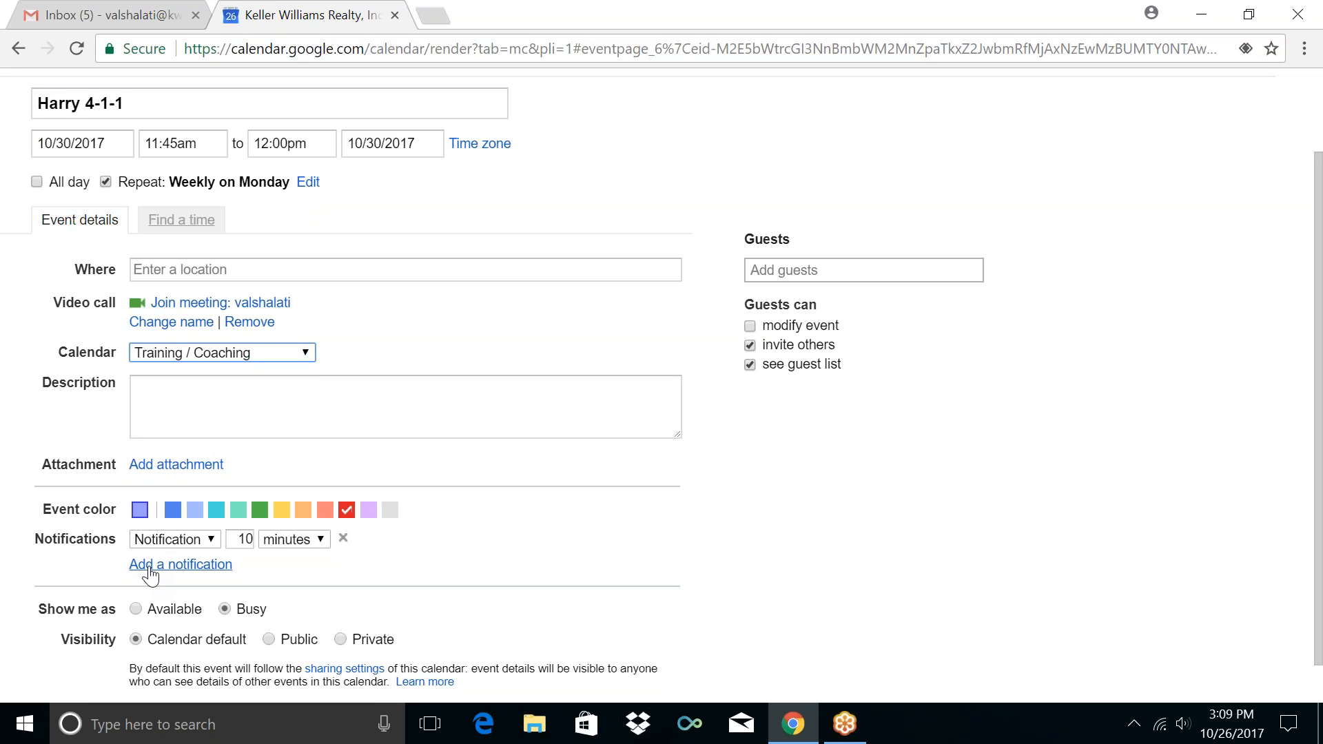
pyautogui.doubleClick(239, 540)
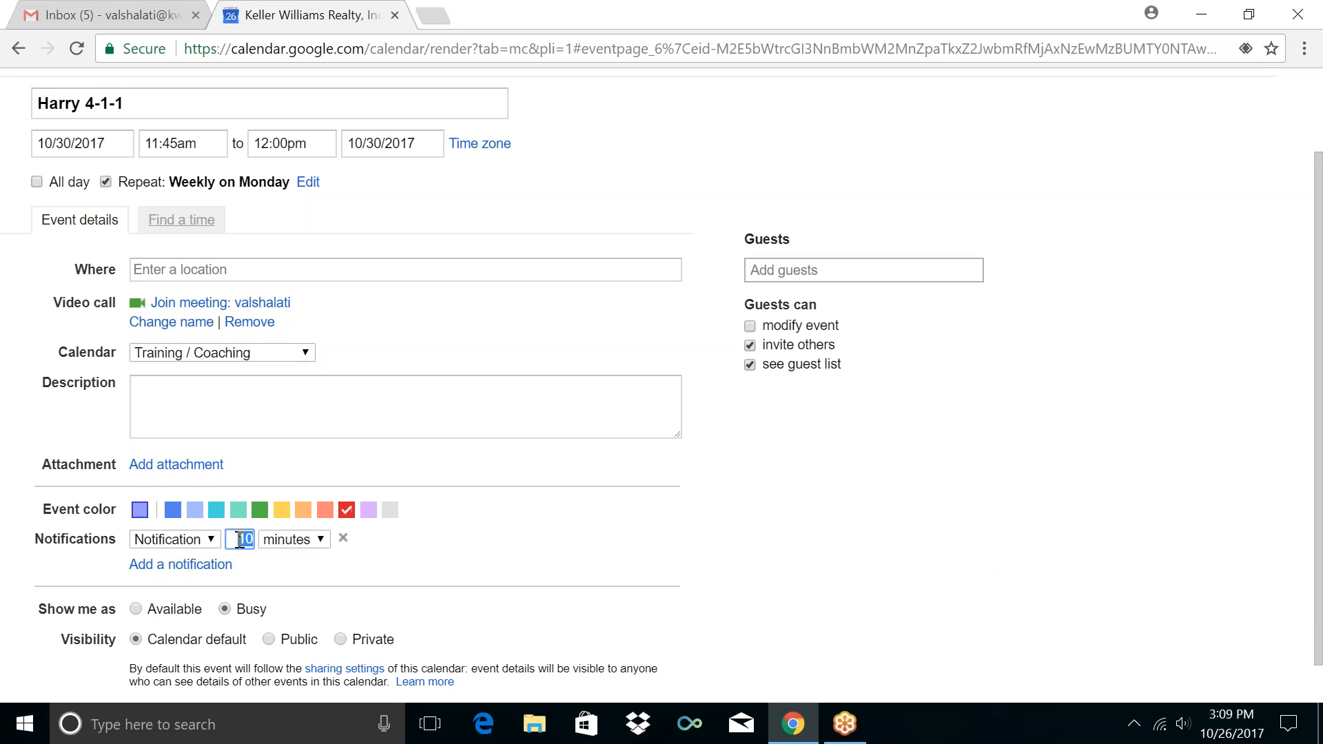
pyautogui.write('5')
pyautogui.scroll(1, 44, 258)
pyautogui.click(151, 155)
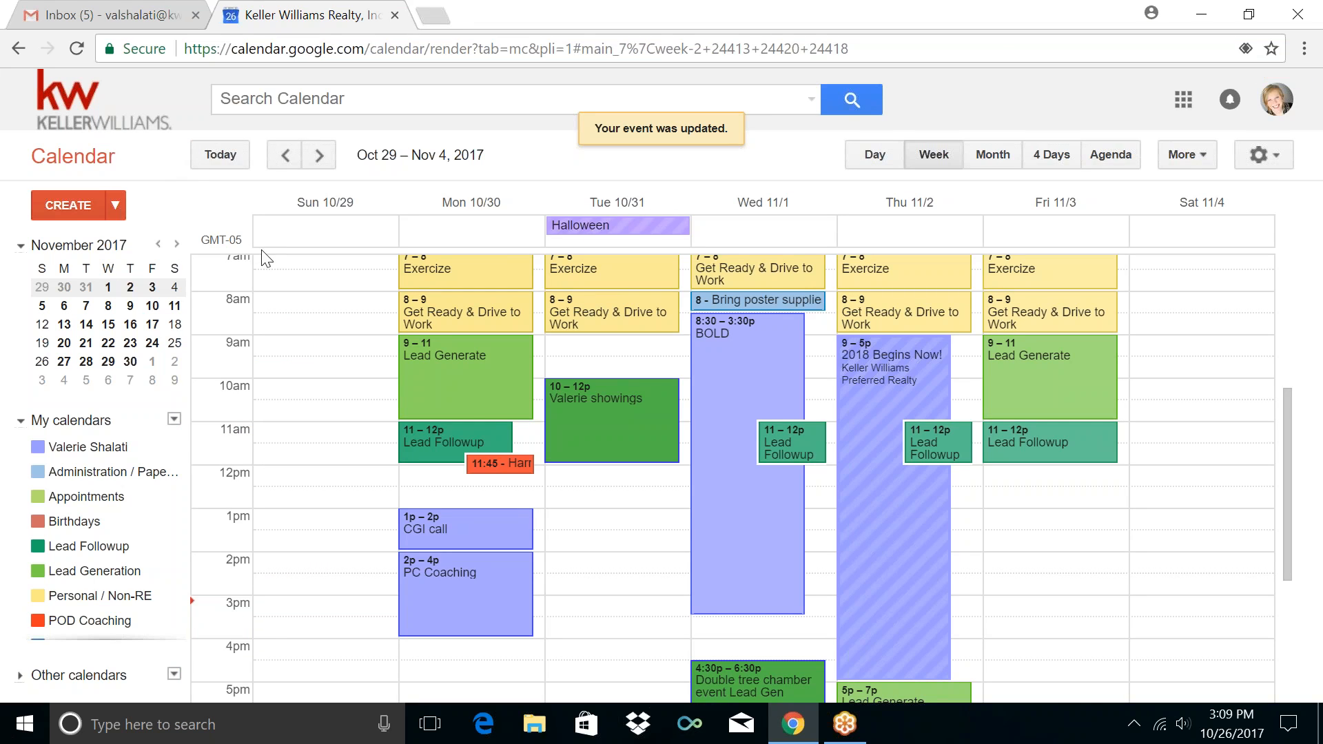
# Create a Monday 12–1pm event titled 'Lunch' repeating every weekday
pyautogui.click(423, 477)
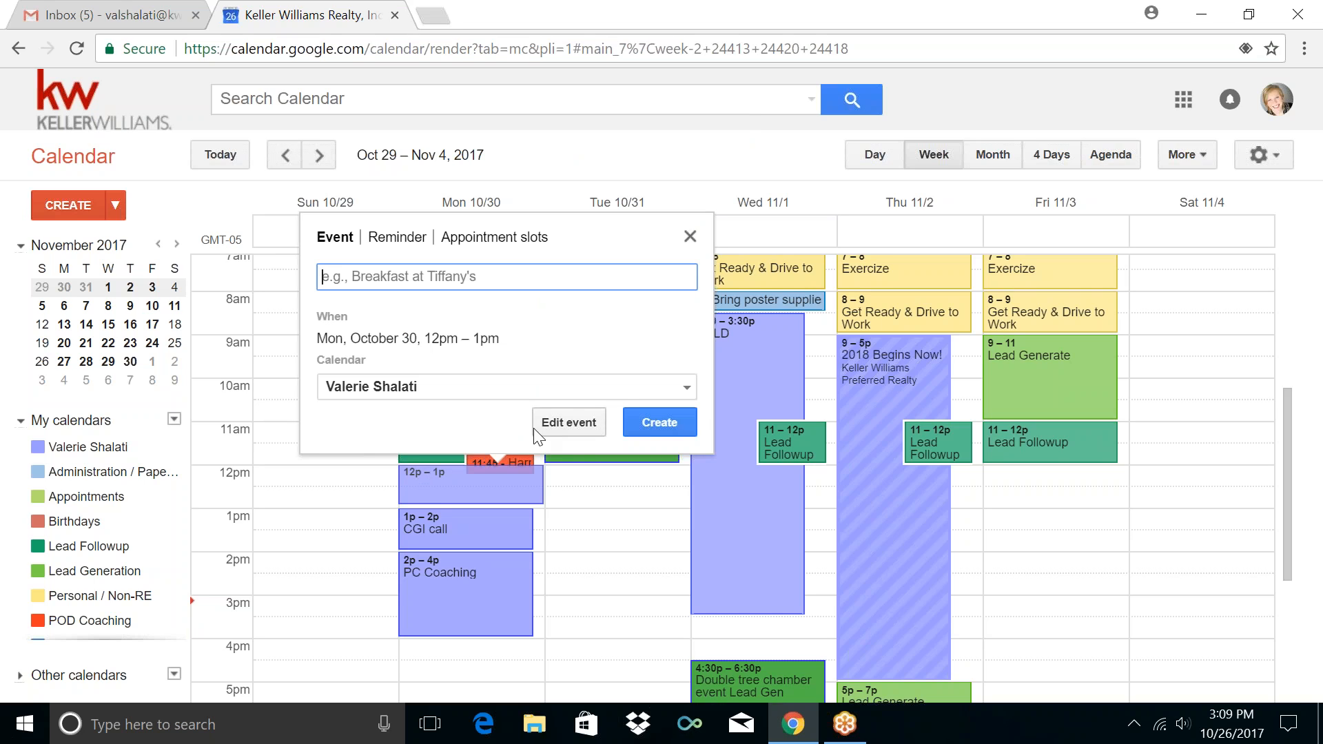
pyautogui.click(570, 427)
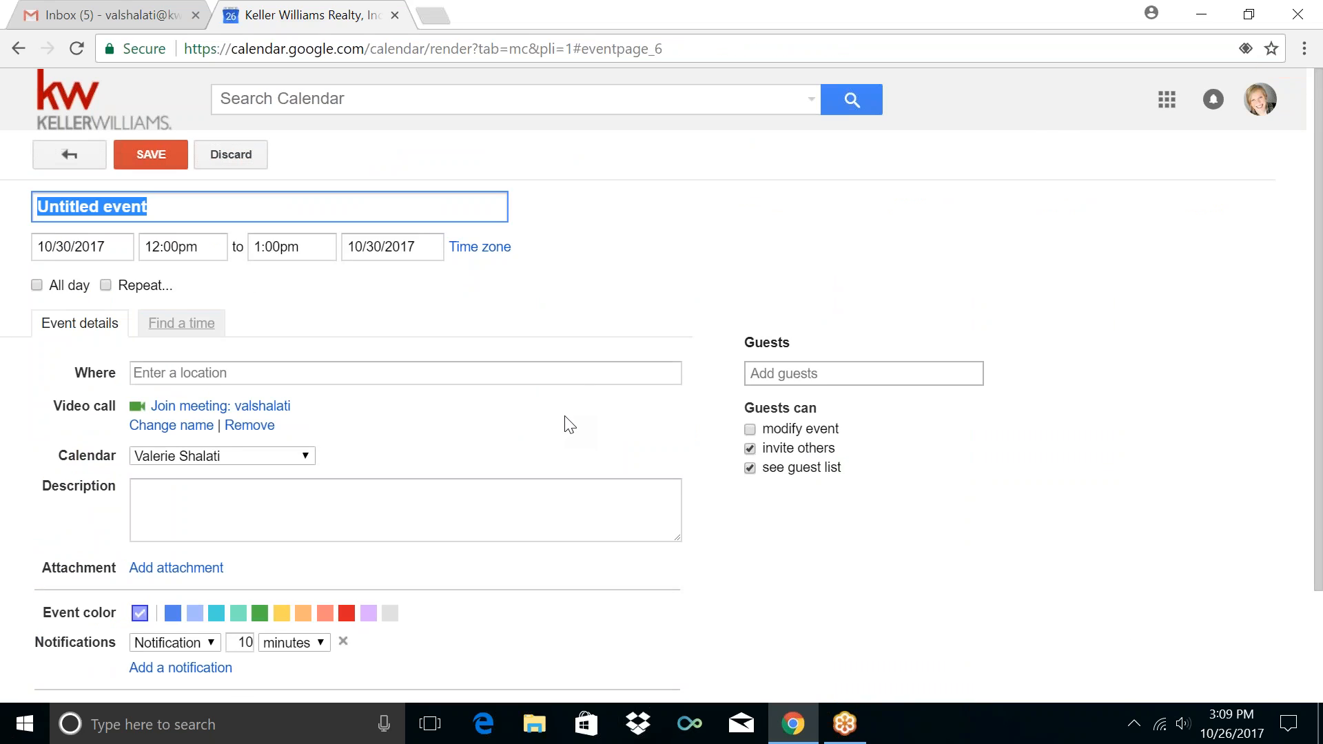
pyautogui.write('Lunch')
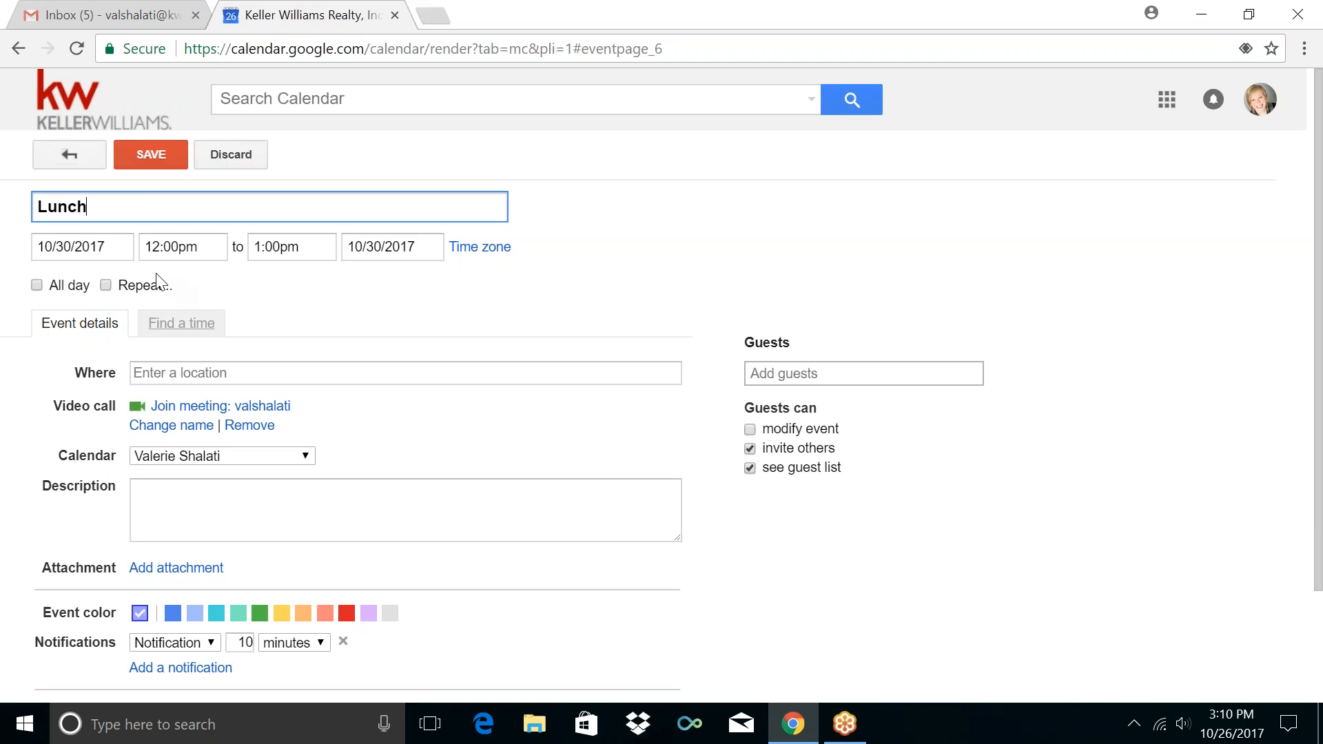
pyautogui.click(143, 287)
pyautogui.click(597, 287)
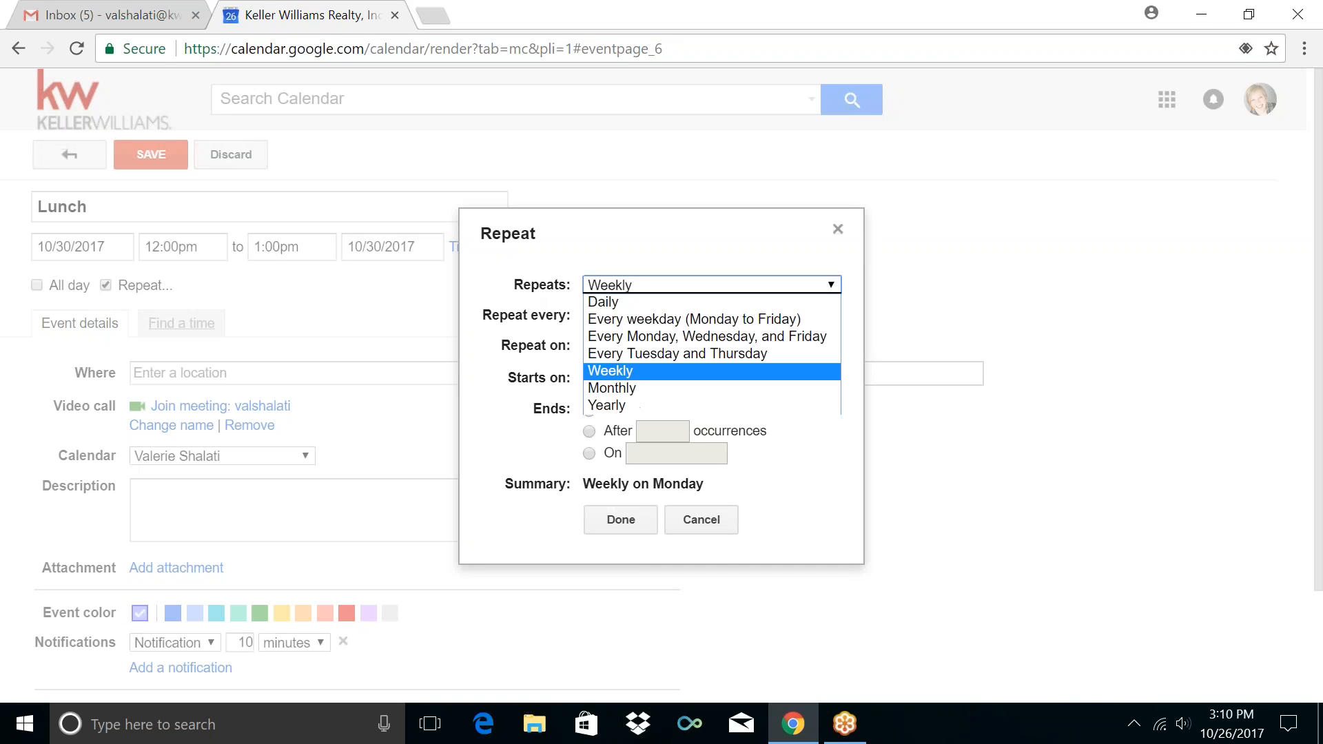
pyautogui.click(612, 325)
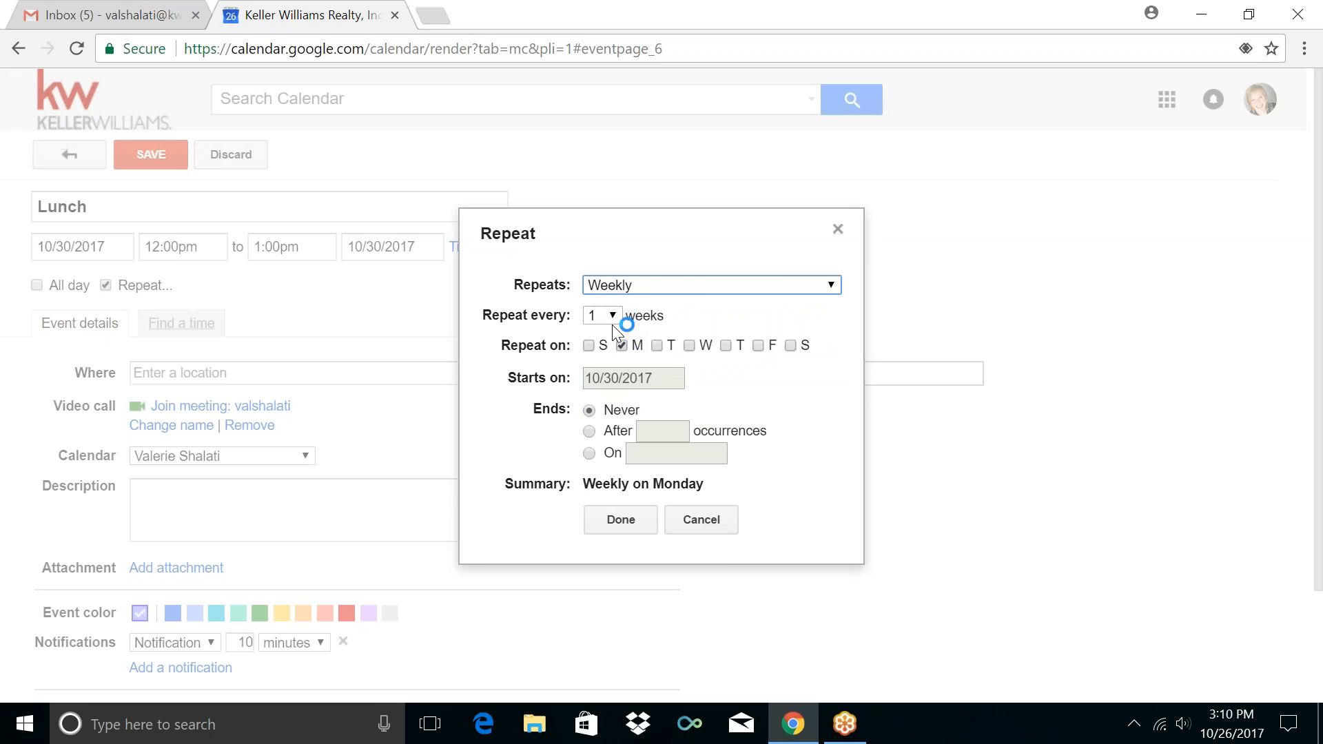
pyautogui.click(597, 459)
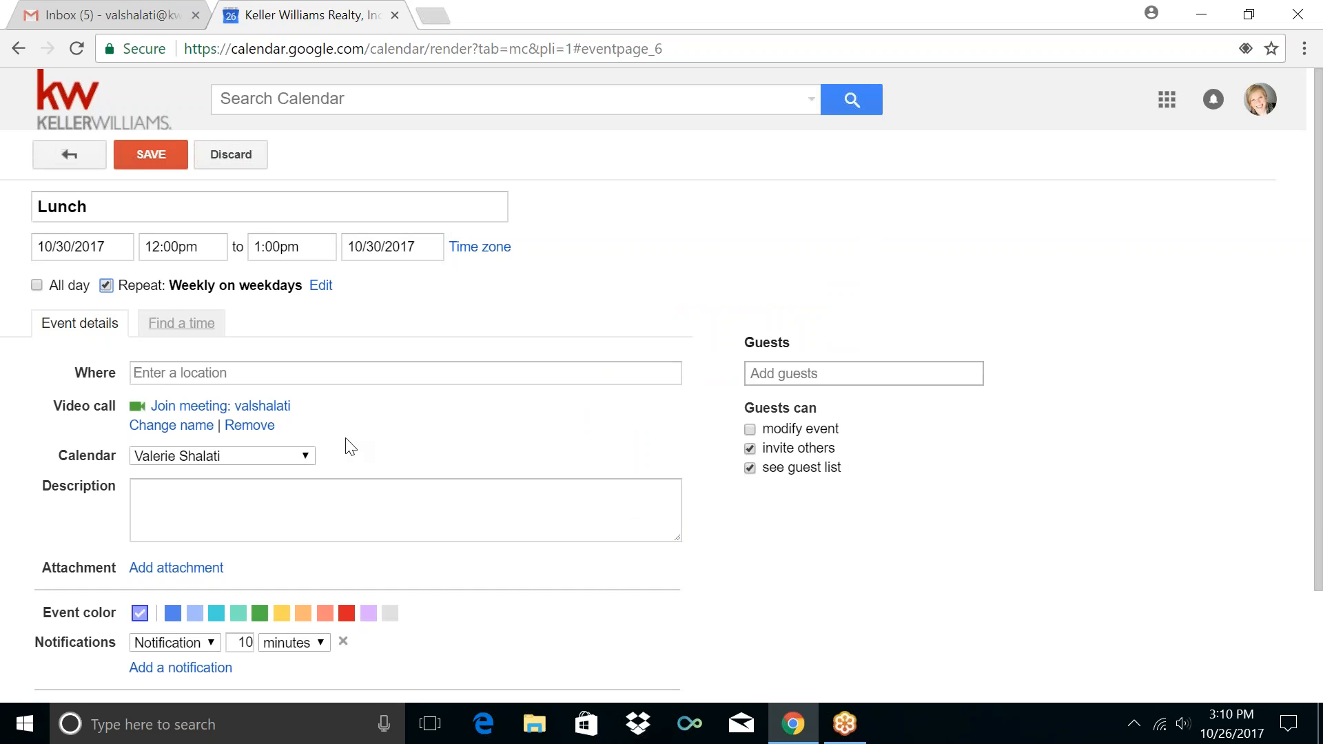
# Put Lunch in the Personal / Non-RE calendar and save it
pyautogui.click(229, 454)
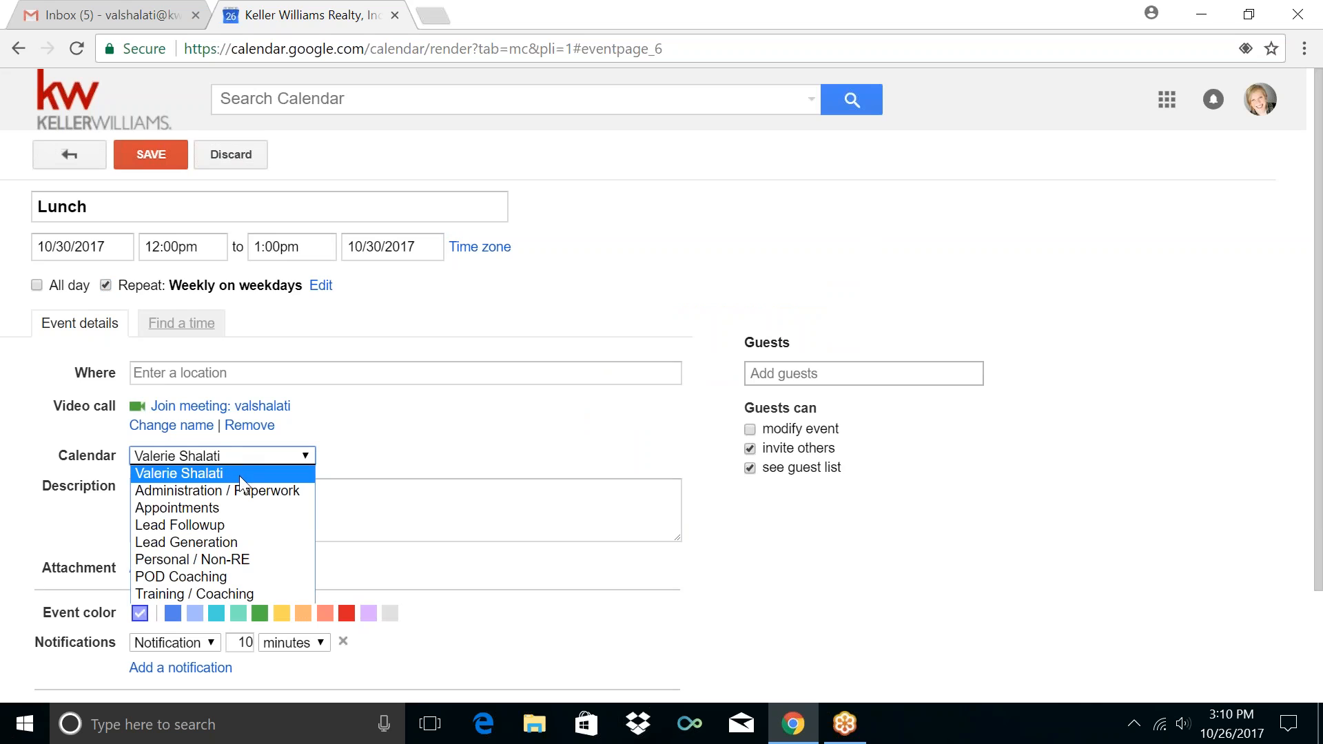
pyautogui.click(233, 559)
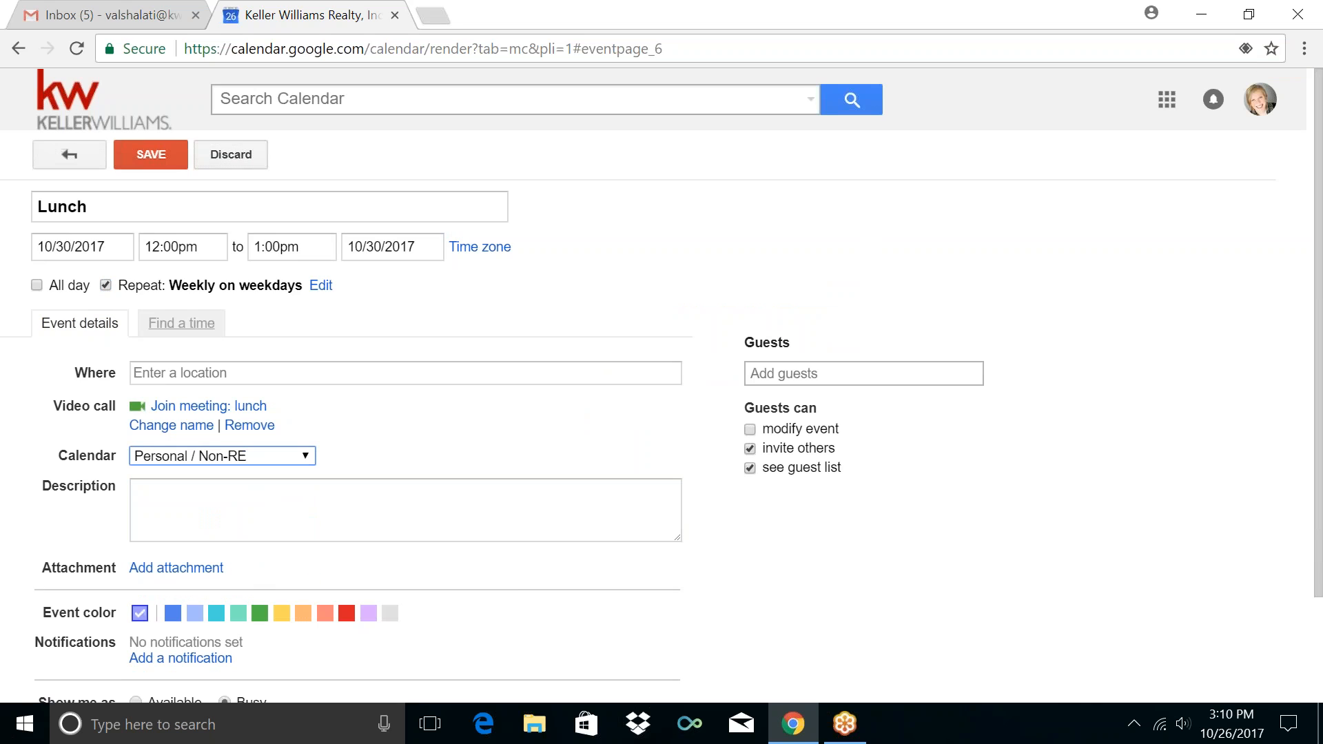
pyautogui.click(163, 166)
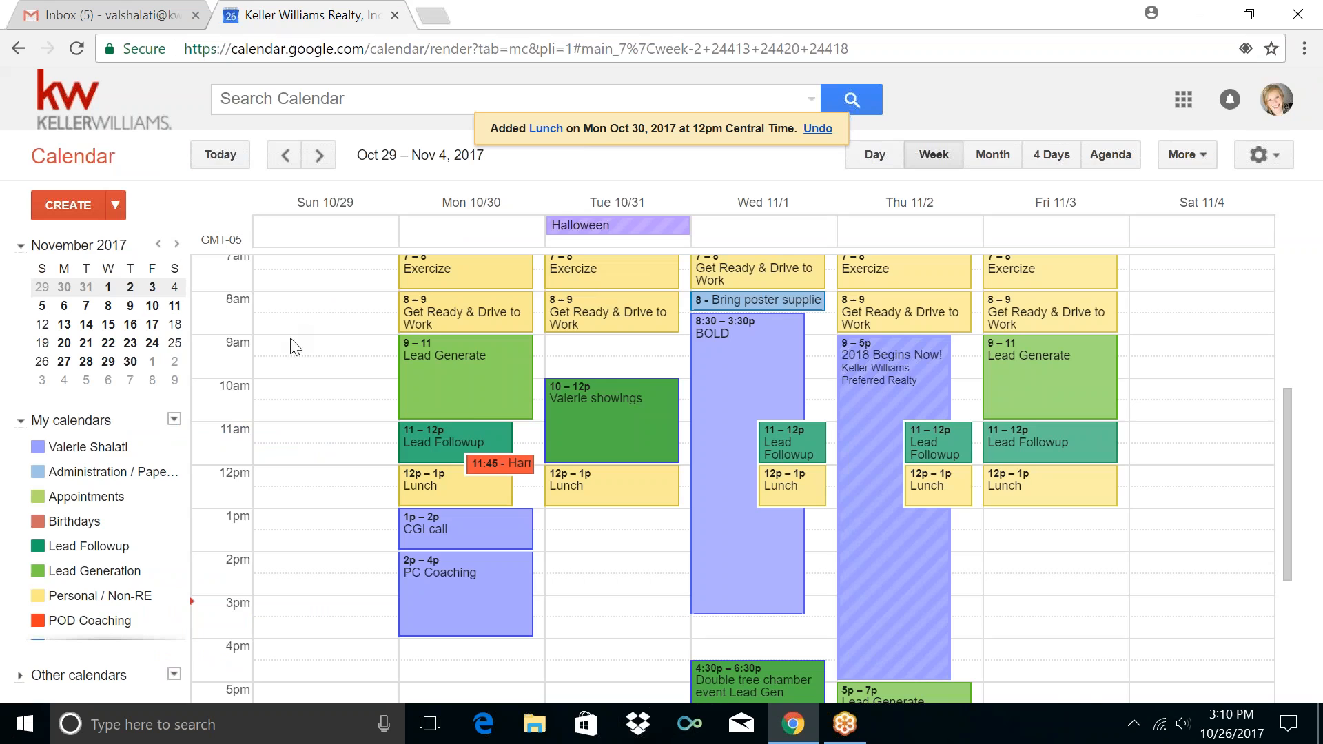
# Delete only Wednesday Nov 1's Lead Followup occurrence
pyautogui.click(812, 444)
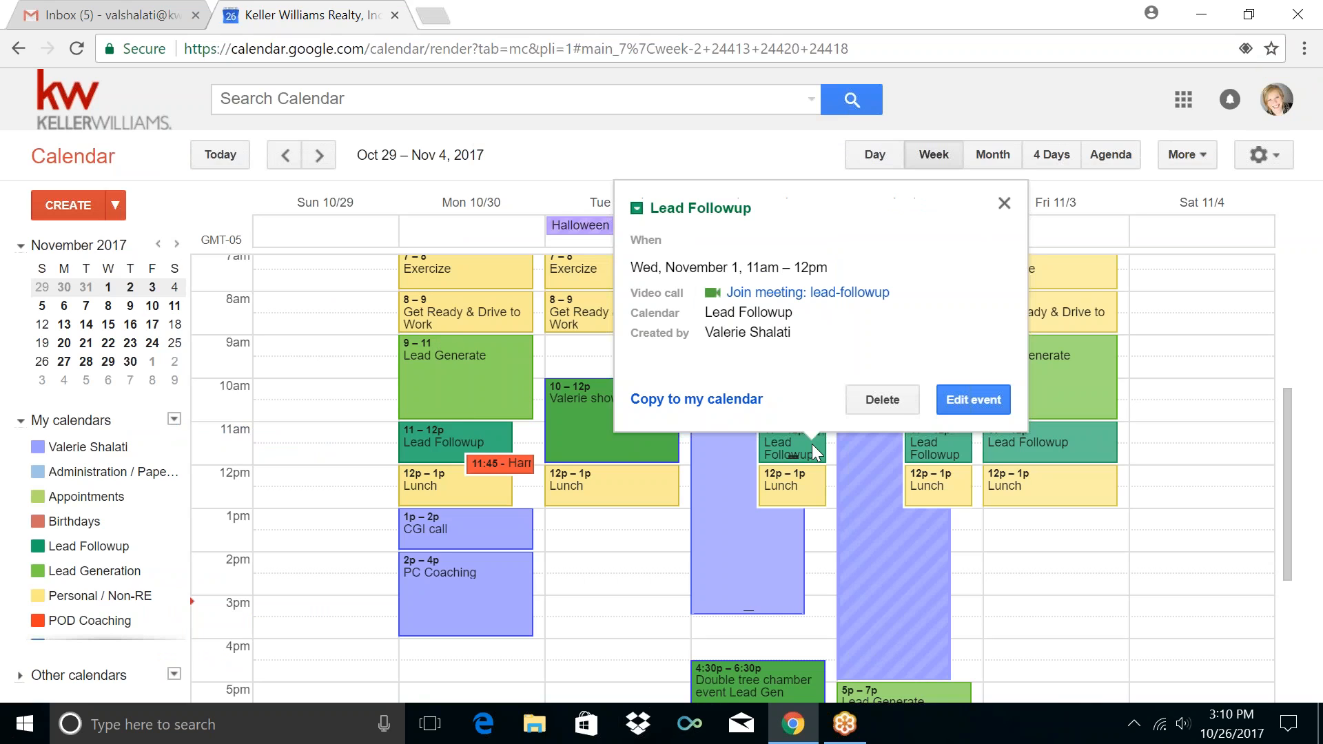
pyautogui.click(893, 395)
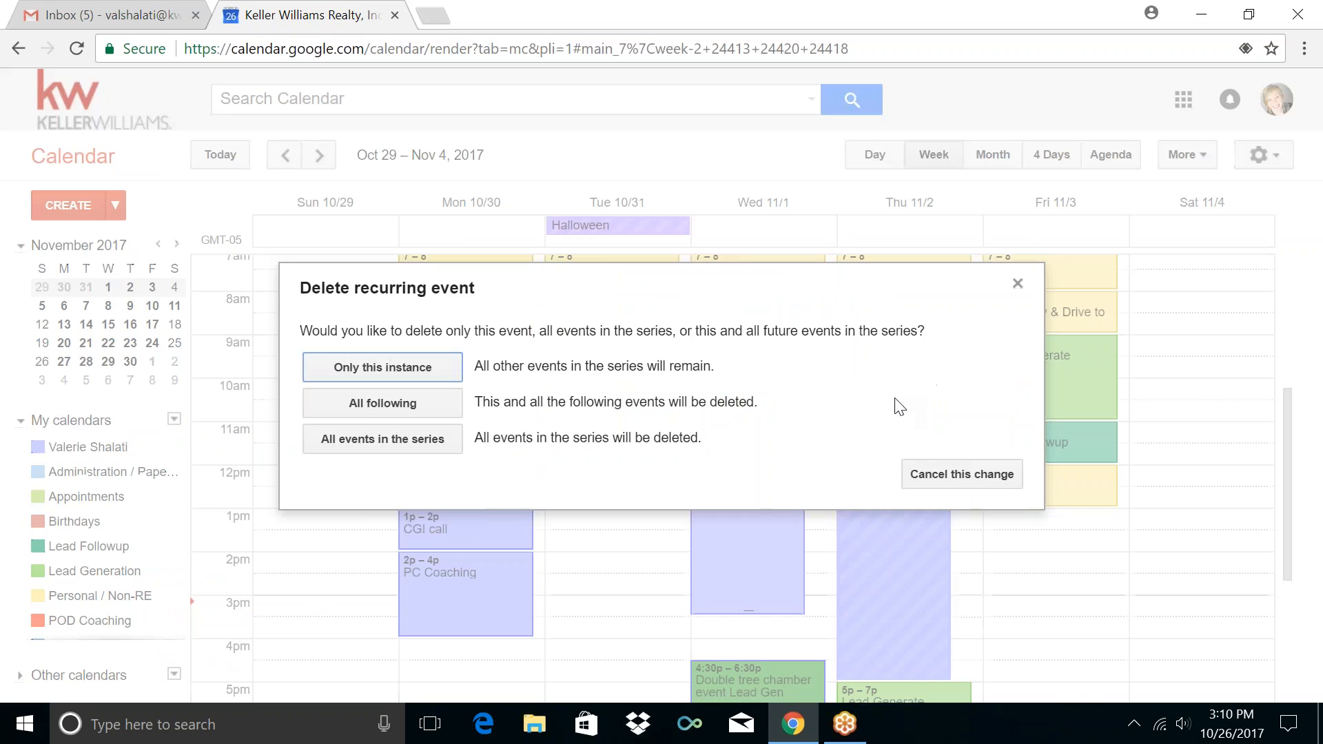
pyautogui.click(435, 371)
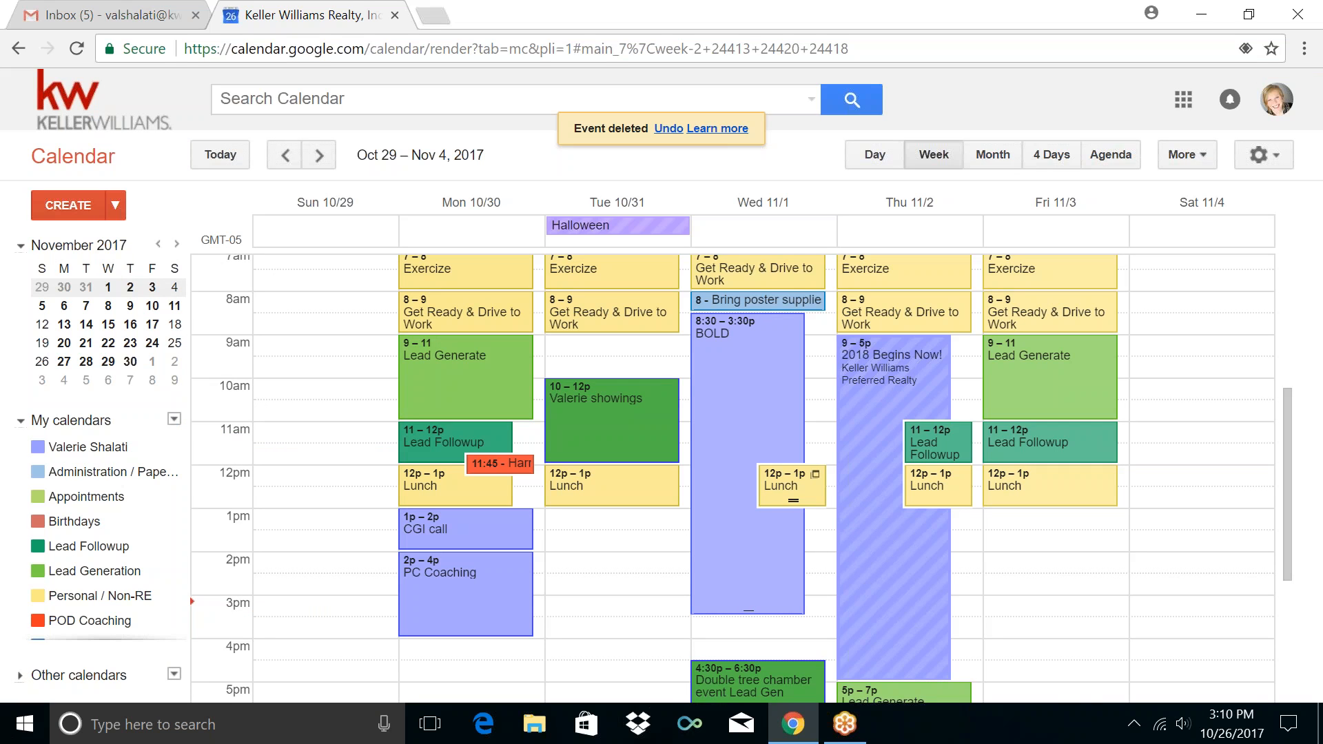
# Delete only Wednesday's Lunch occurrence, then peek at the Nov 5–11 week and come back
pyautogui.click(819, 490)
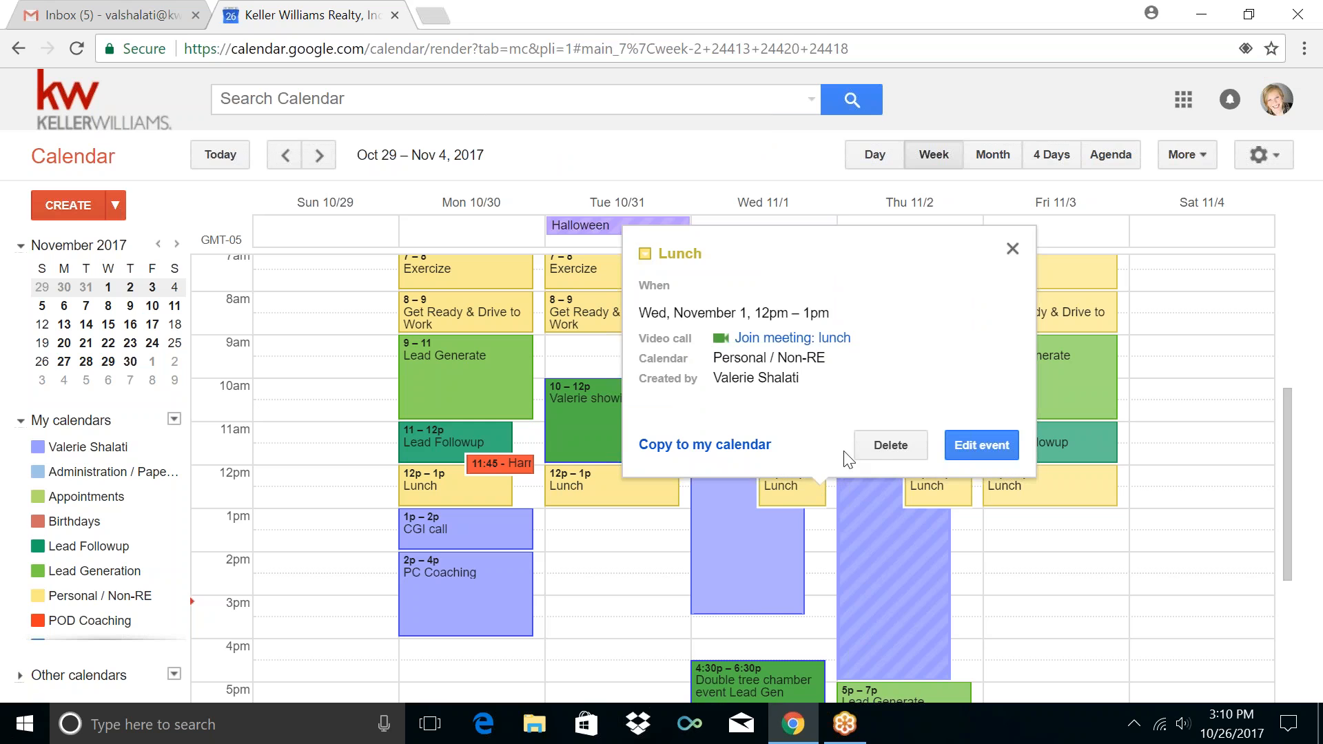
pyautogui.click(866, 451)
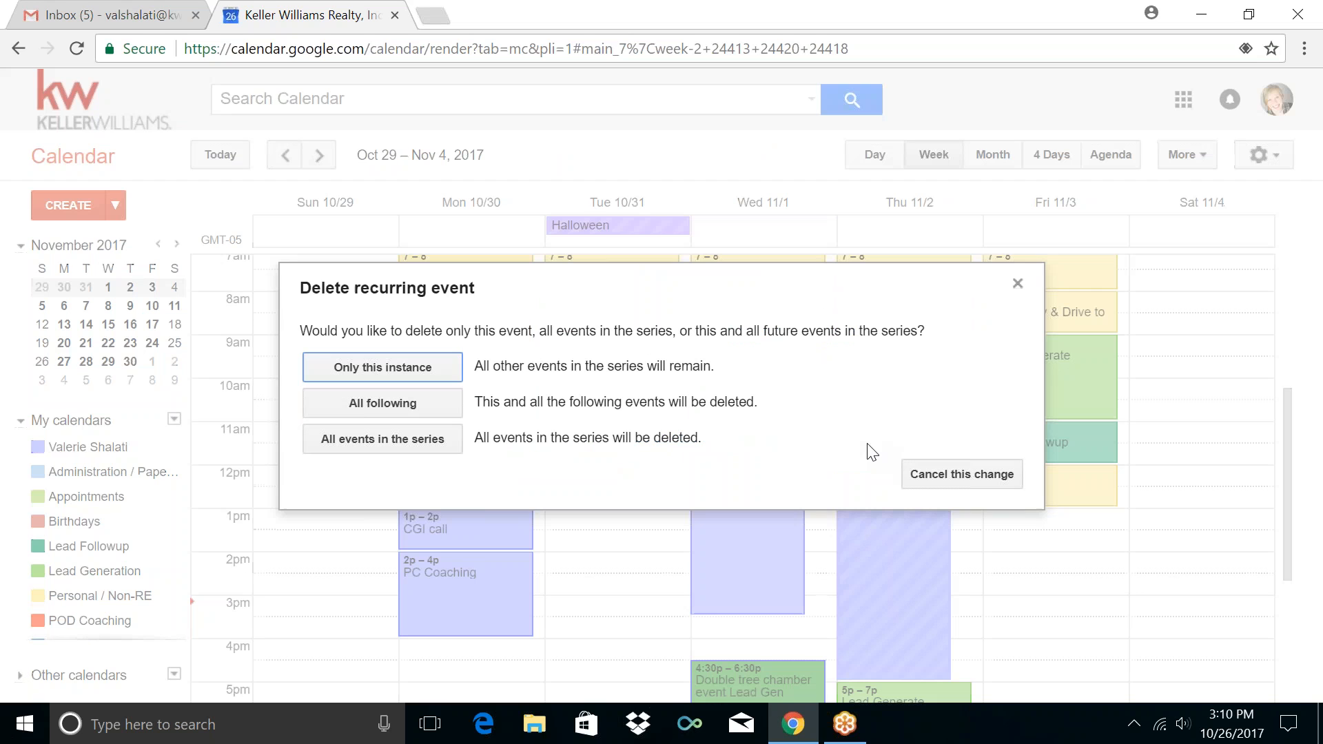
pyautogui.click(421, 372)
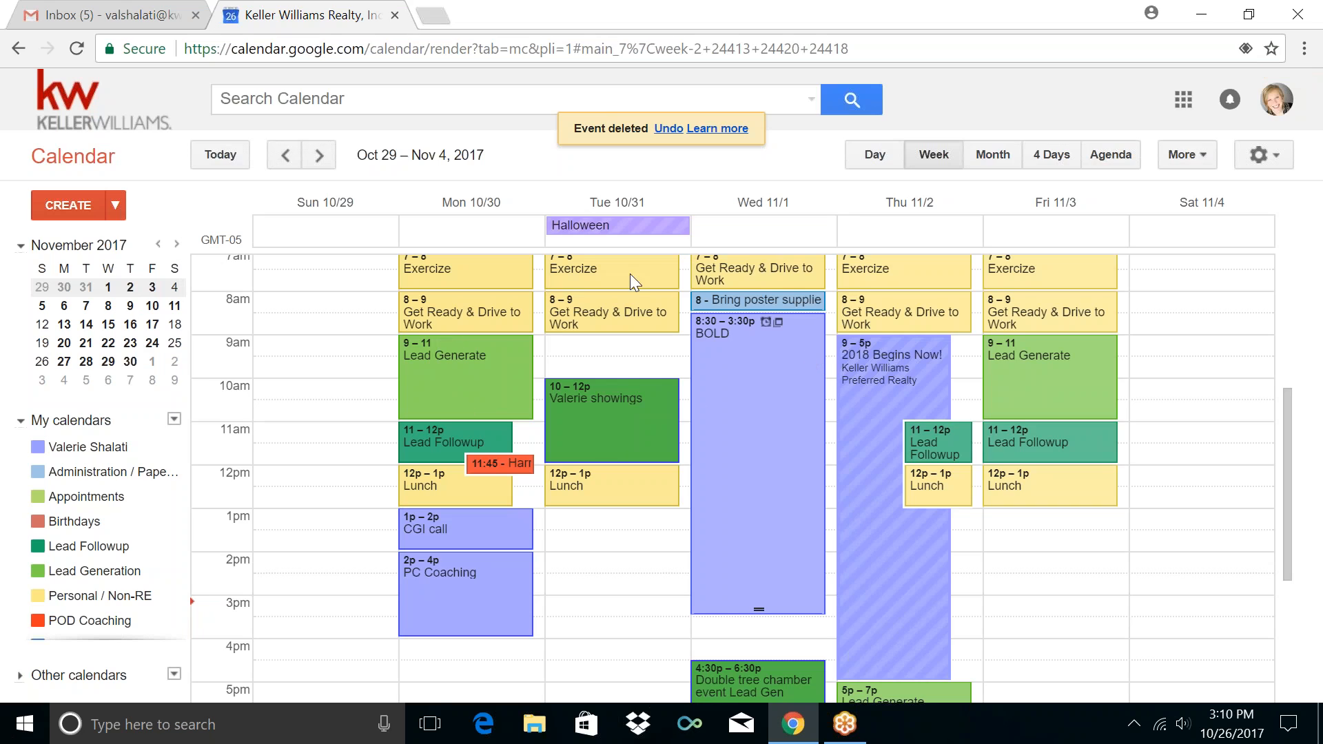
pyautogui.click(318, 156)
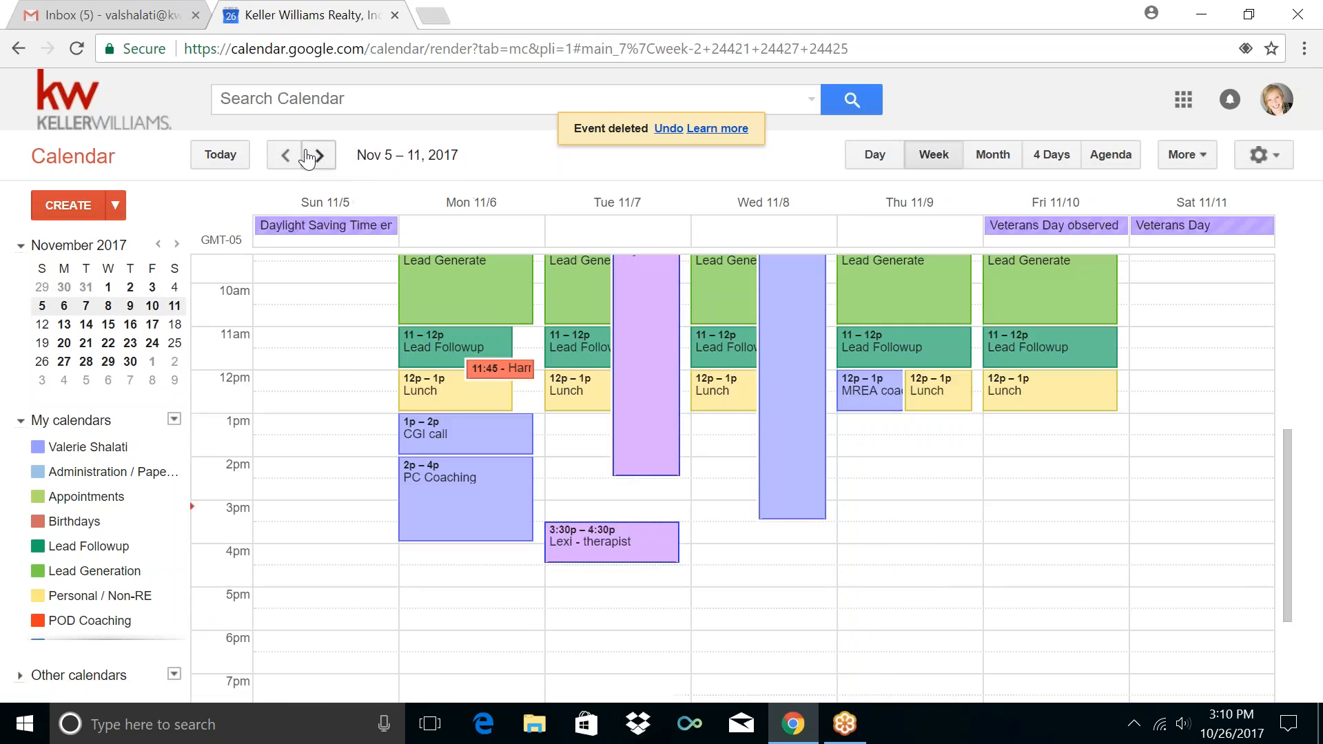
pyautogui.click(286, 156)
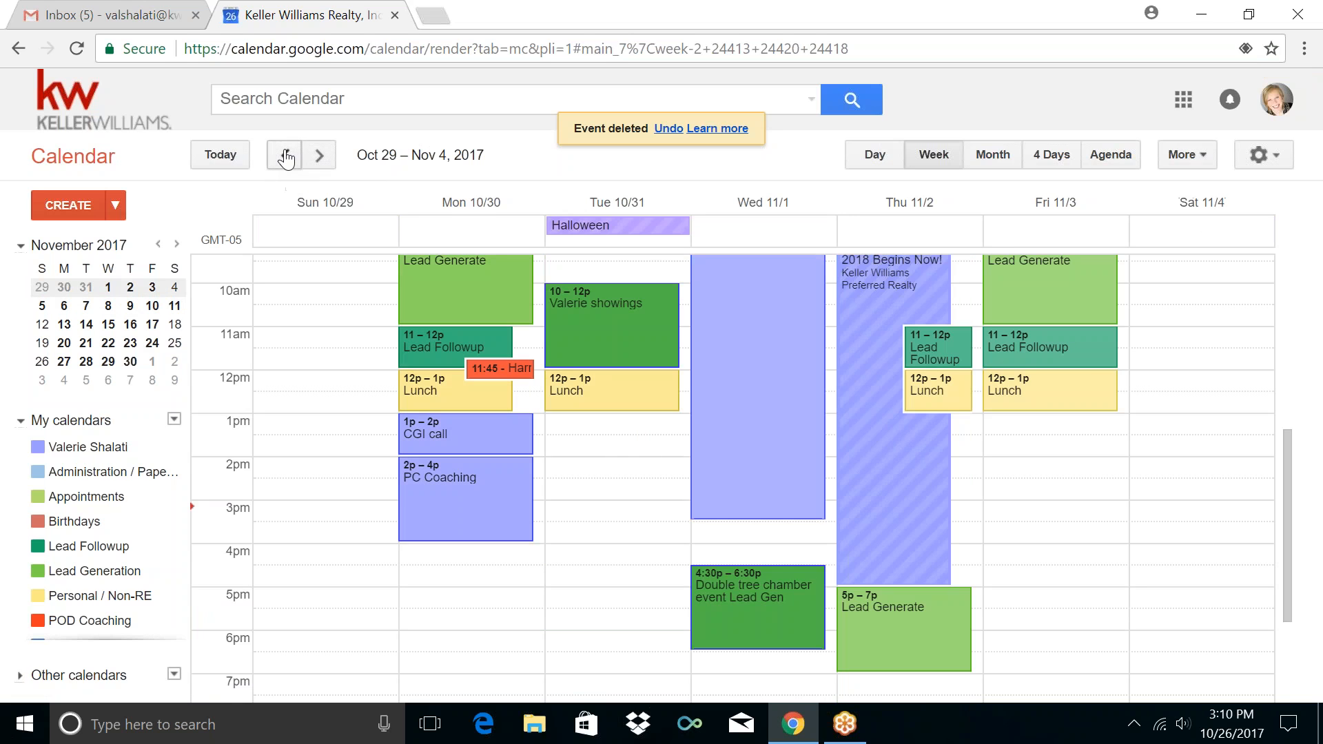
# Move the BOLD event into the Training / Coaching calendar and save it
pyautogui.scroll(5, 752, 335)
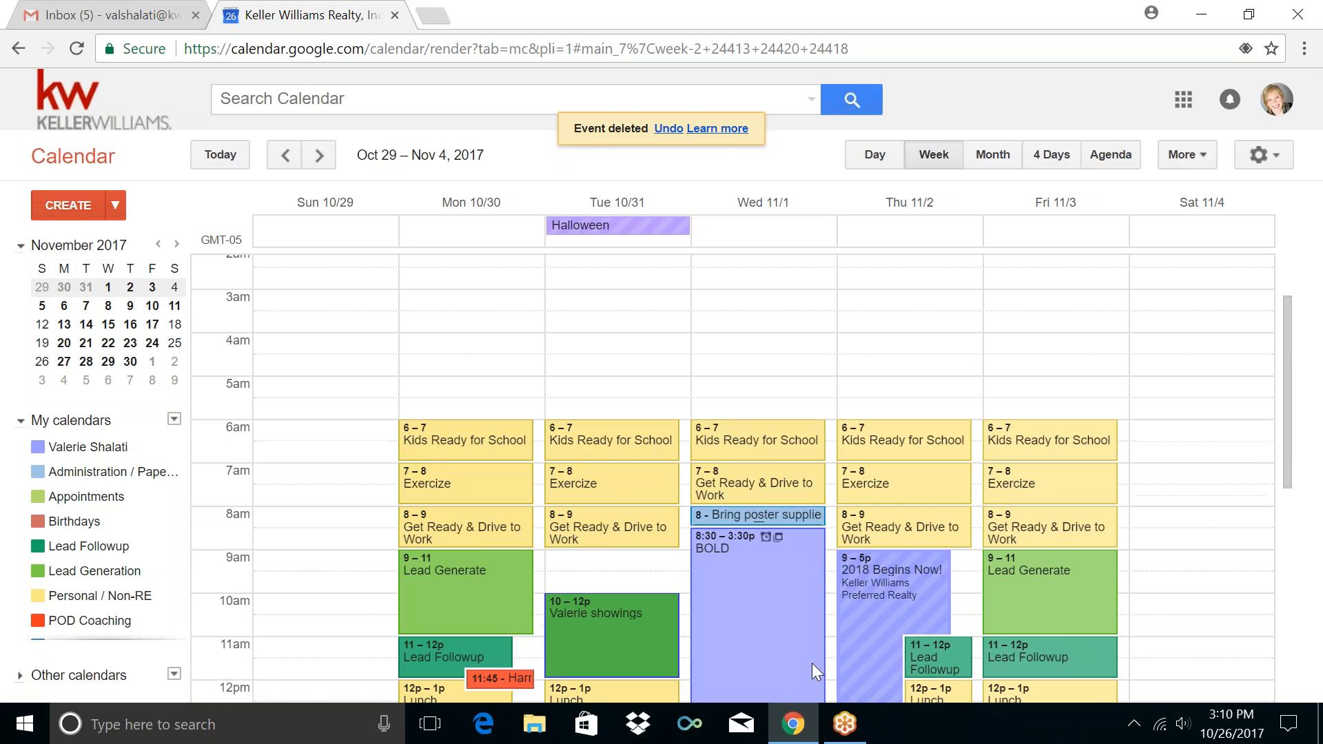
pyautogui.click(800, 626)
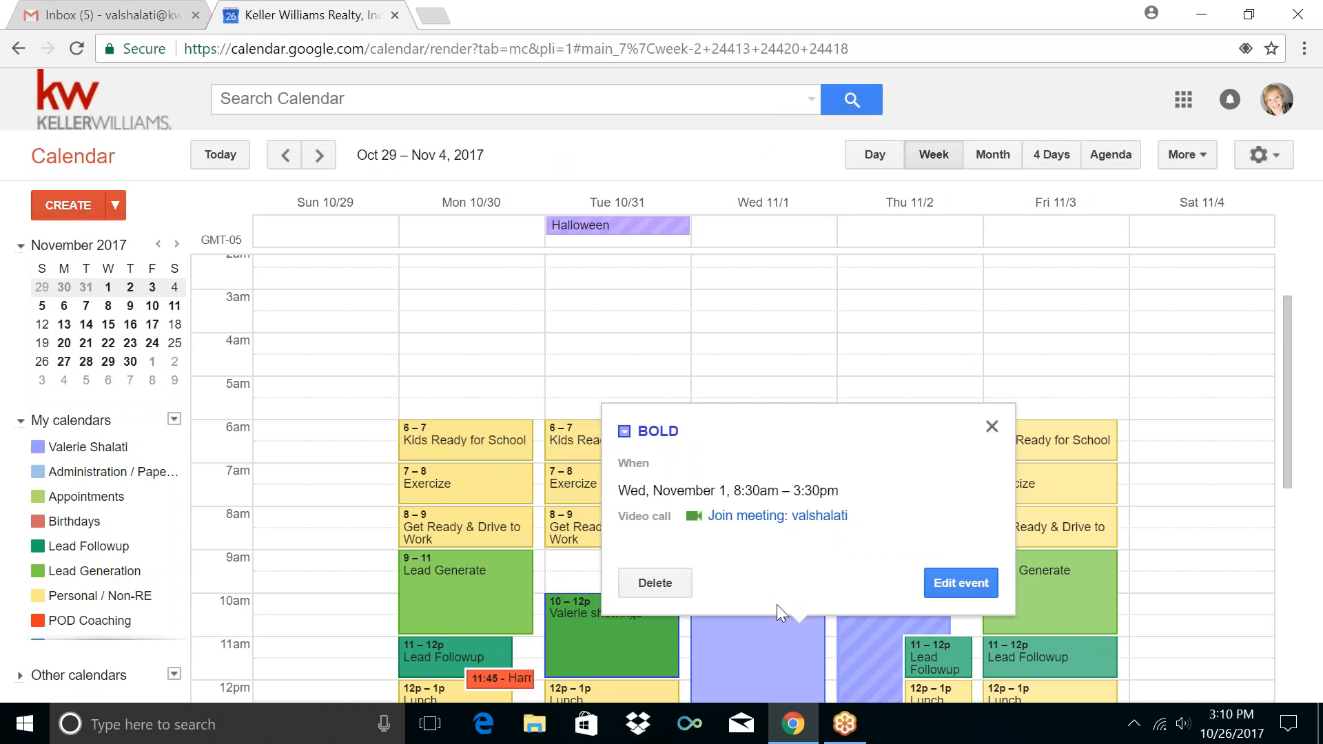
pyautogui.click(938, 583)
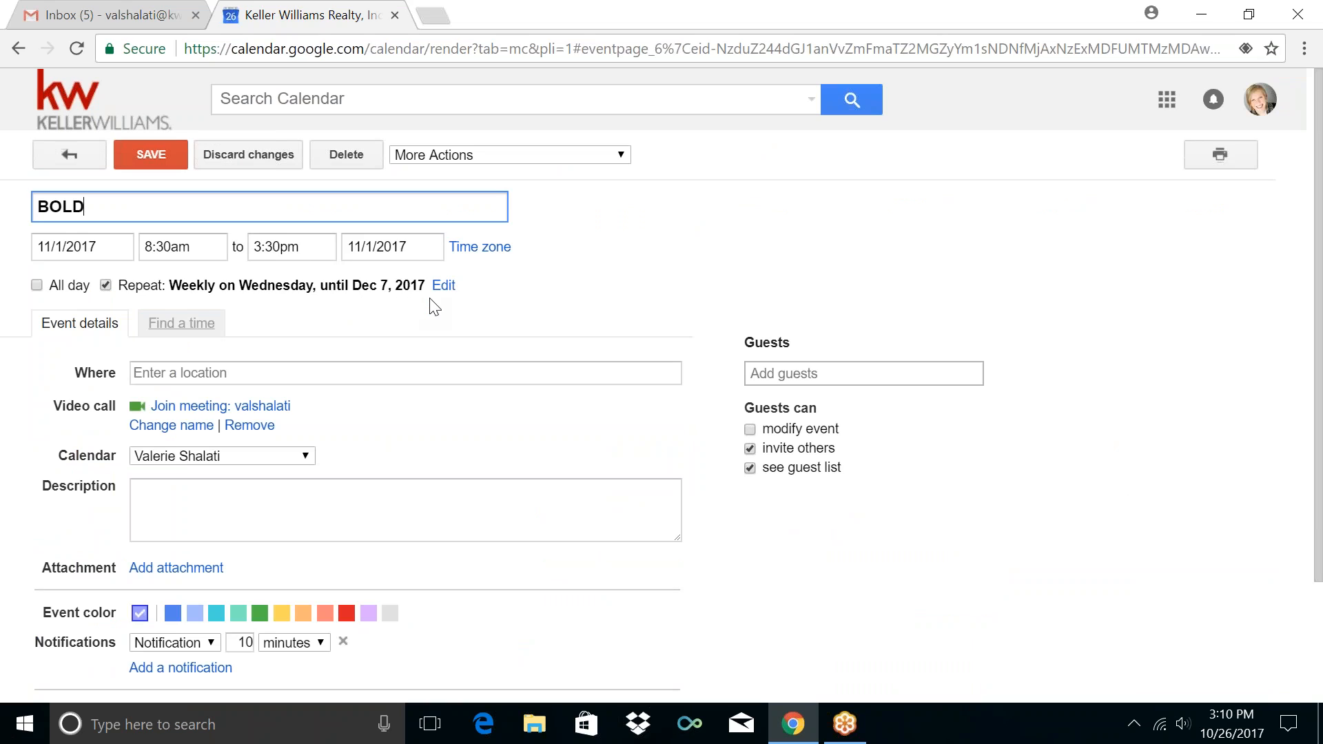
pyautogui.click(302, 457)
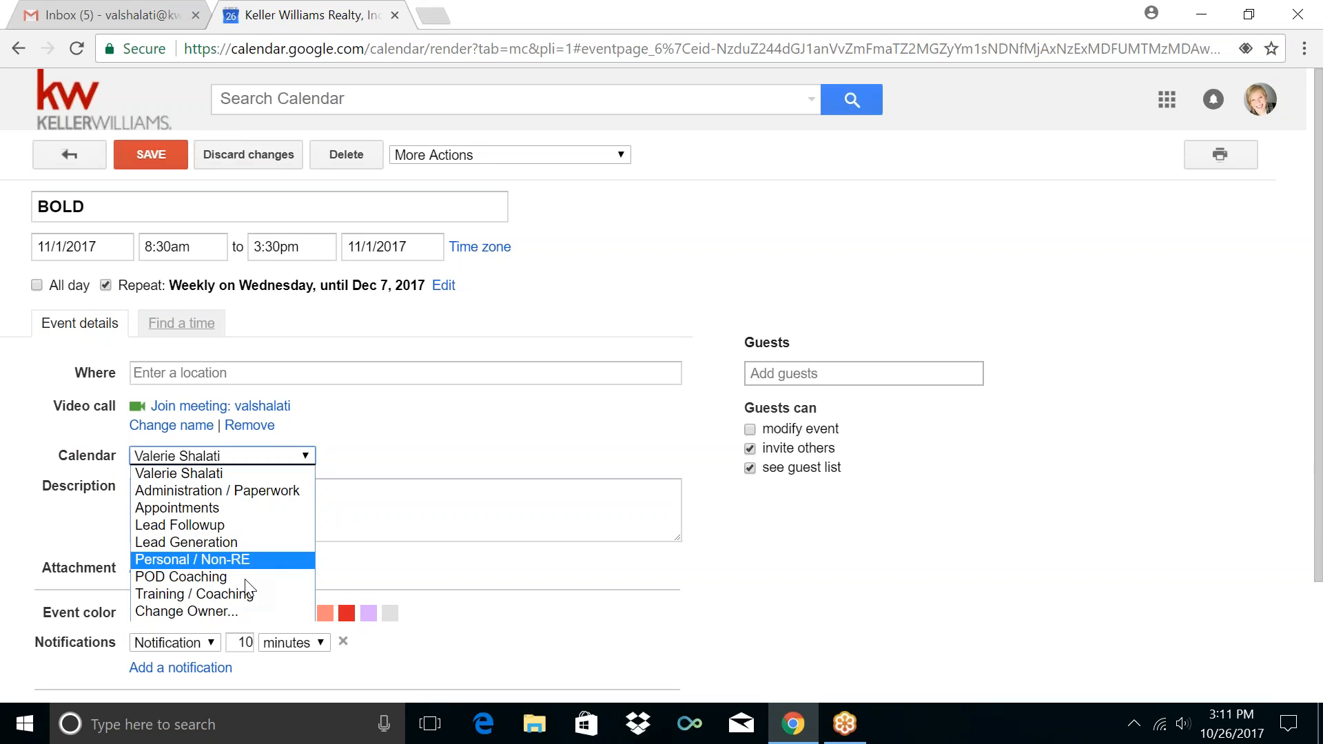
pyautogui.click(243, 597)
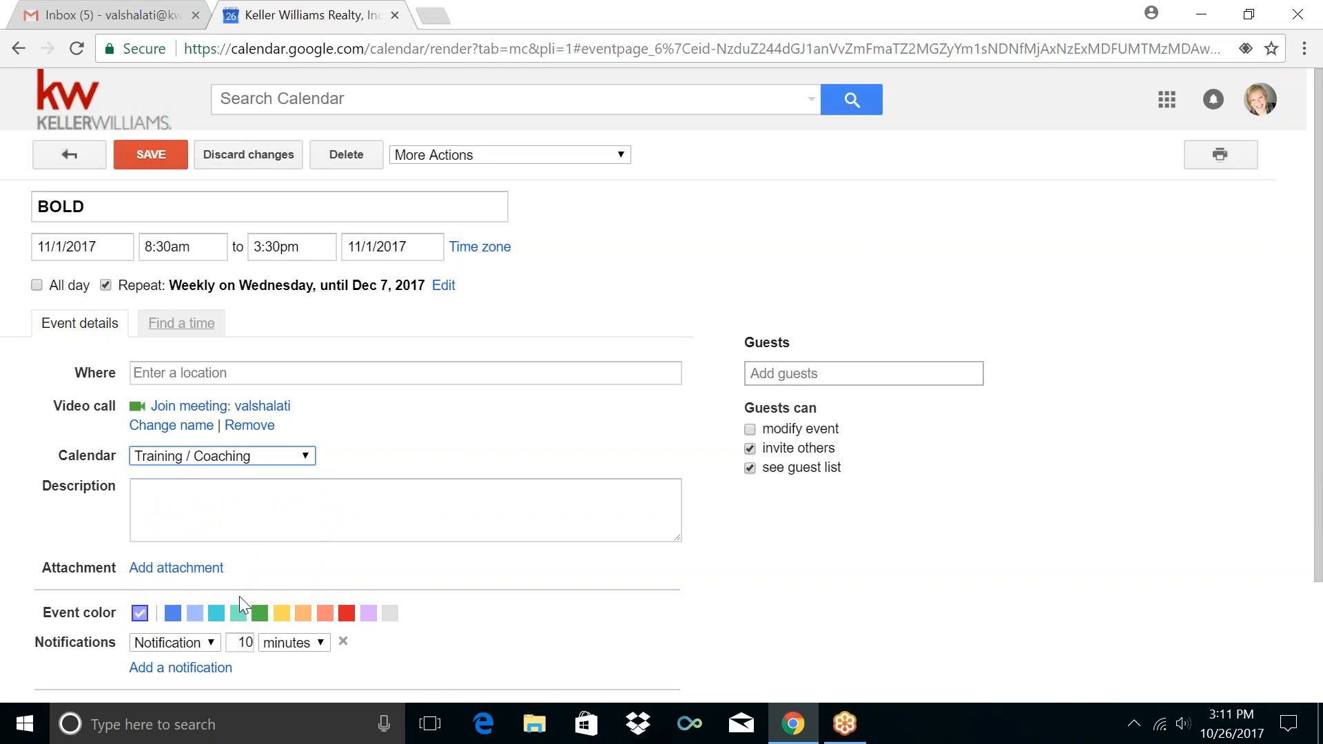
pyautogui.click(152, 156)
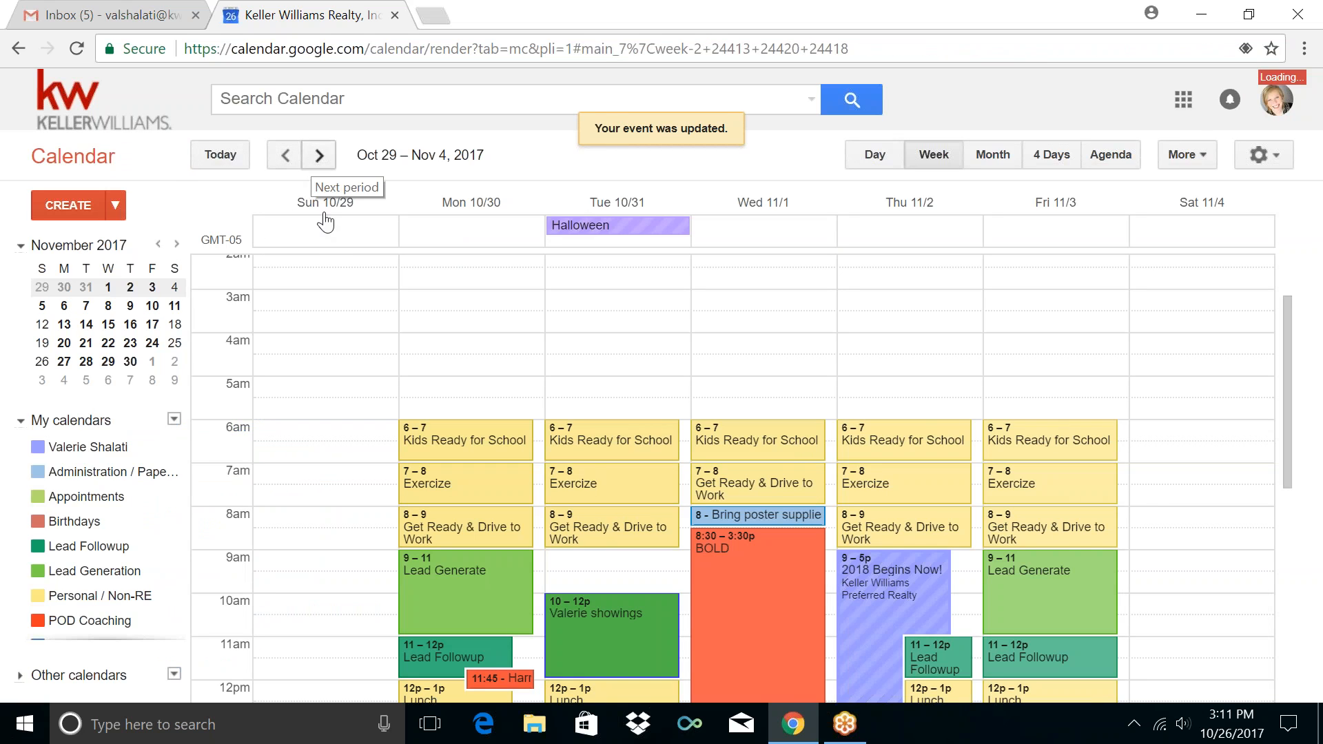
# Look ahead at the Nov 5–11 week, then return to Oct 29–Nov 4
pyautogui.scroll(-2, 334, 276)
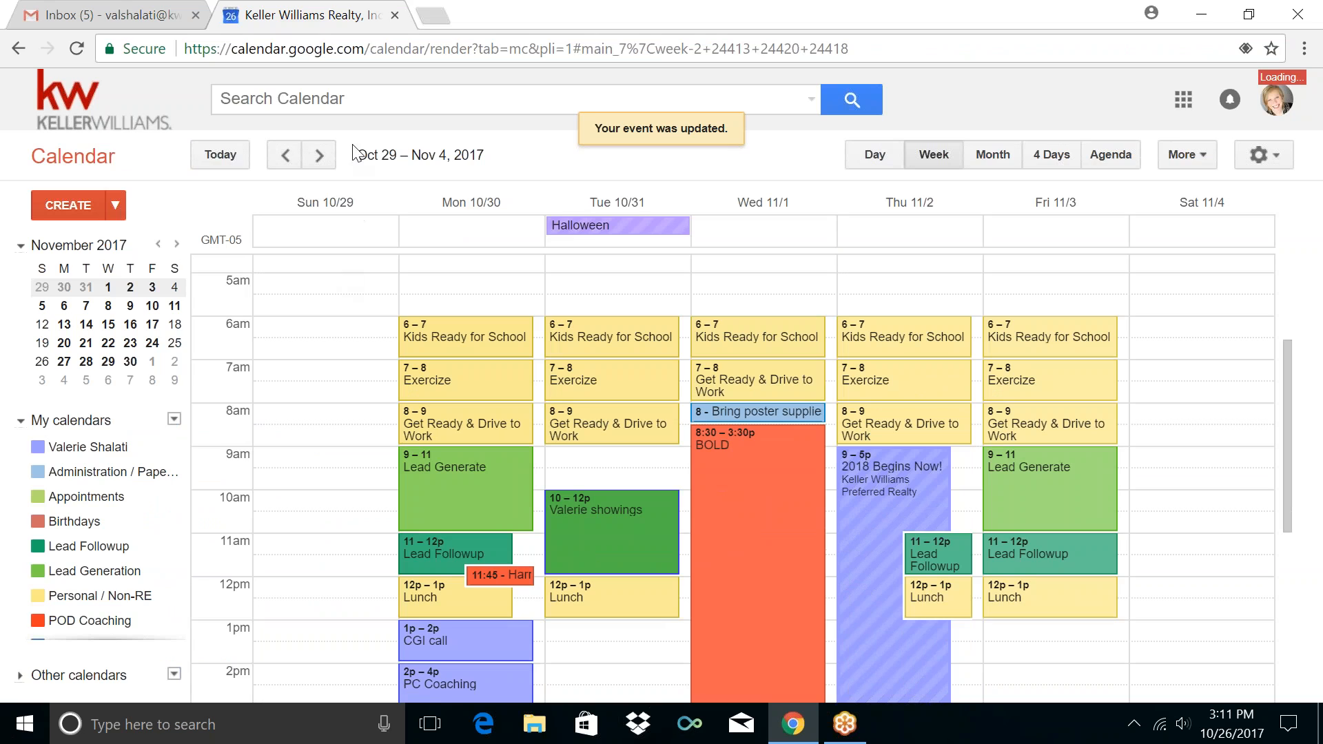
pyautogui.click(319, 155)
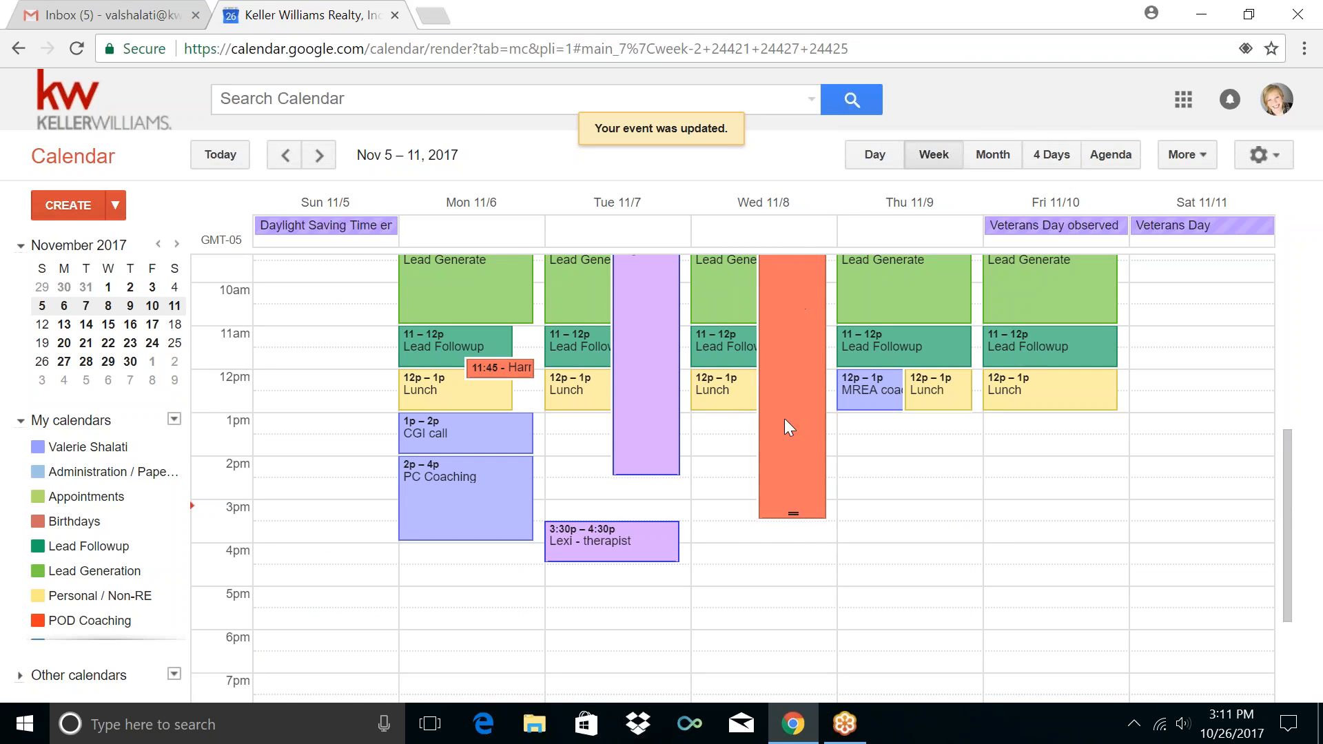
pyautogui.scroll(5, 790, 459)
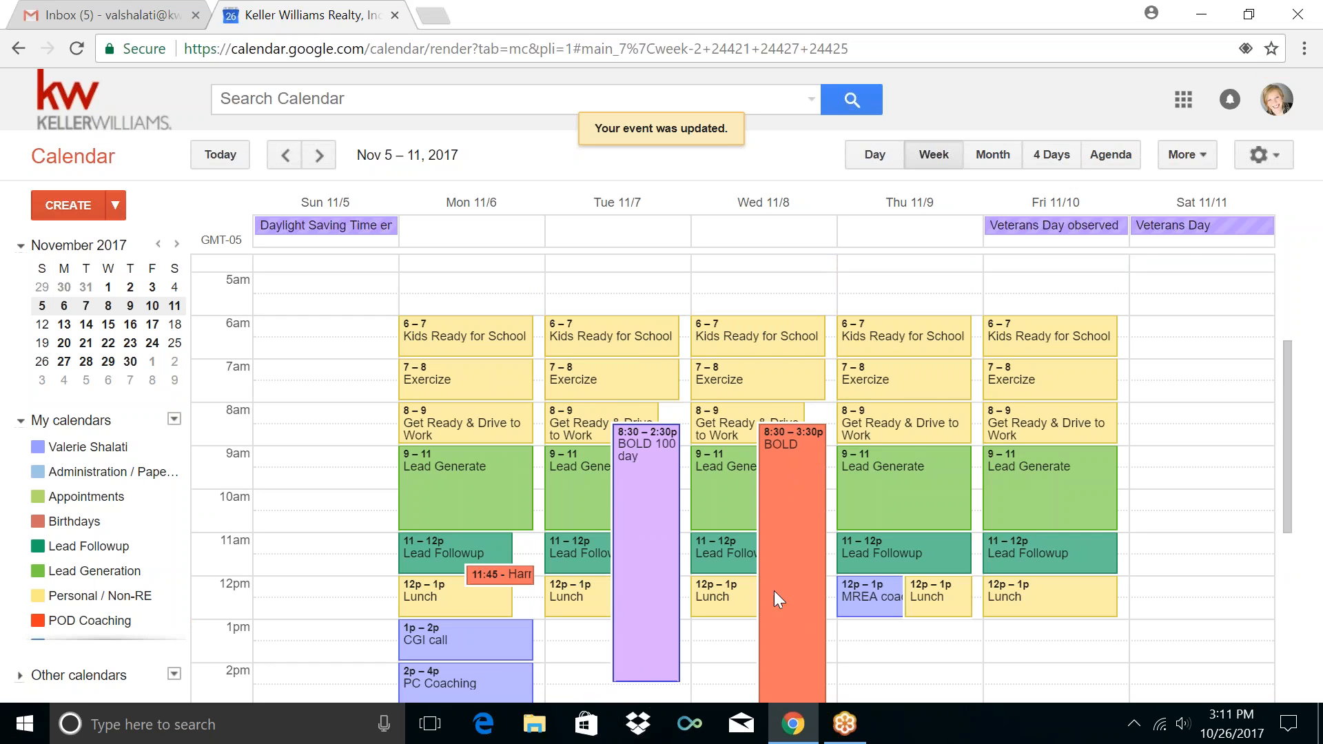
pyautogui.click(286, 157)
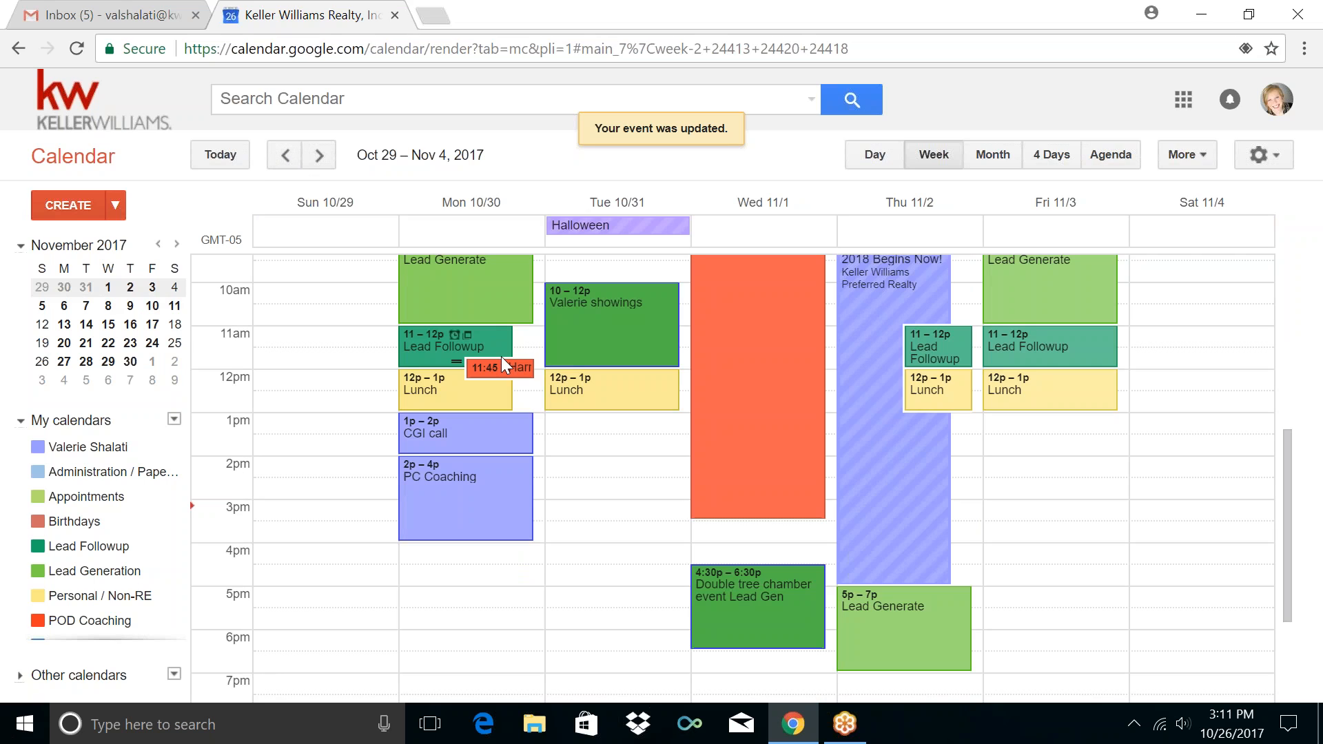
# Move Monday's recurring CGI call into Training / Coaching, save, and check next week's colour
pyautogui.click(495, 431)
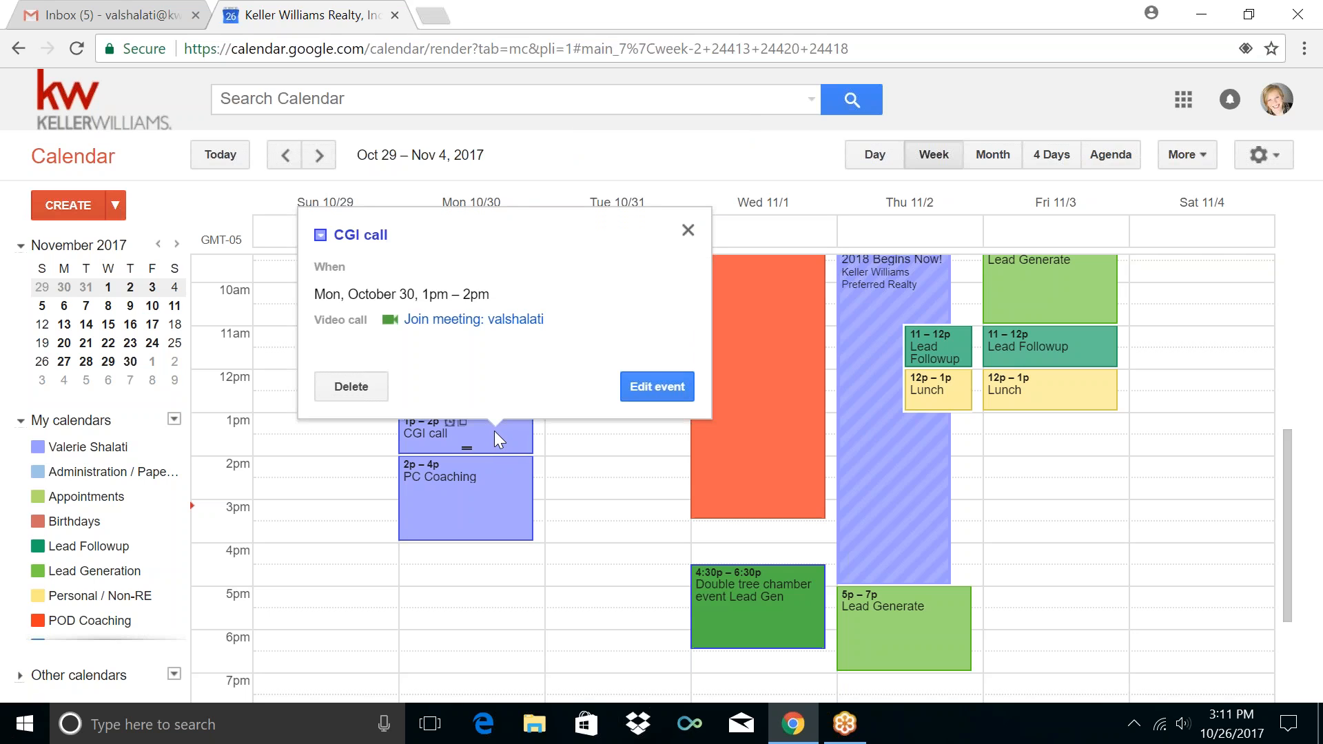
pyautogui.click(643, 390)
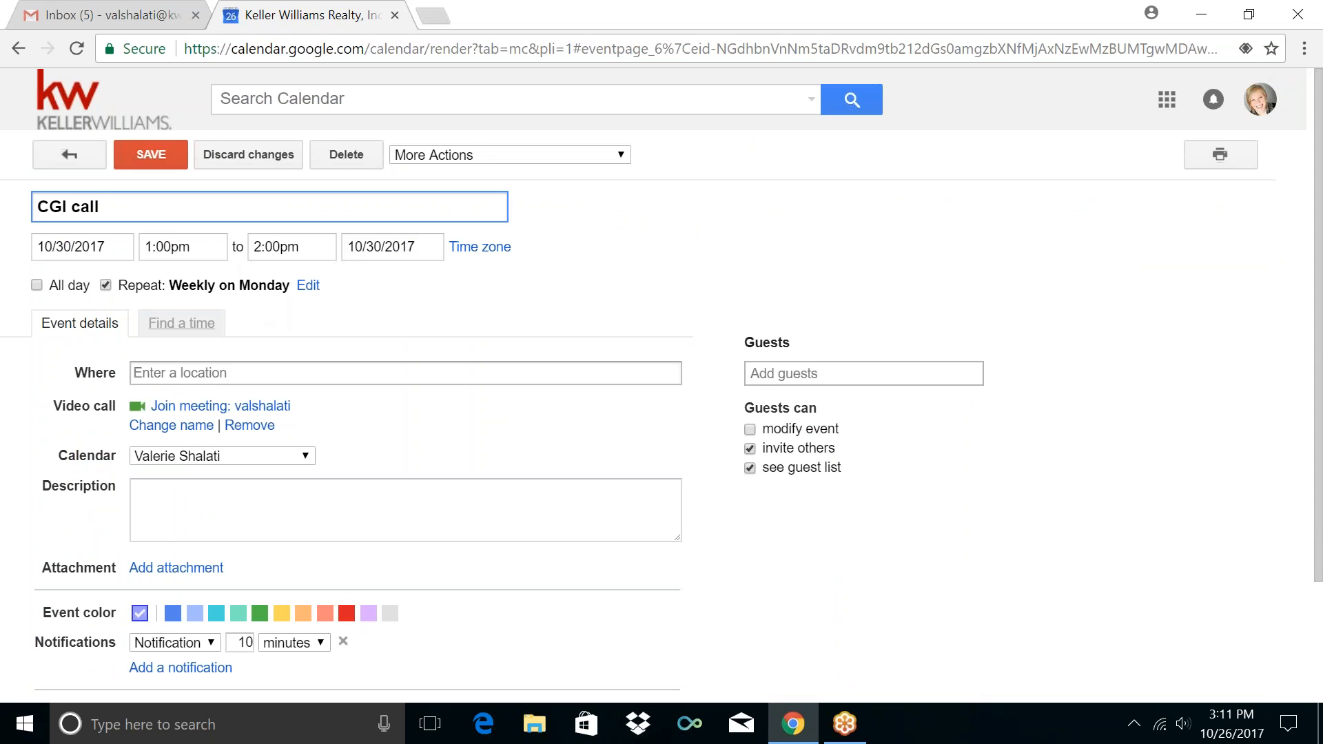
pyautogui.click(228, 459)
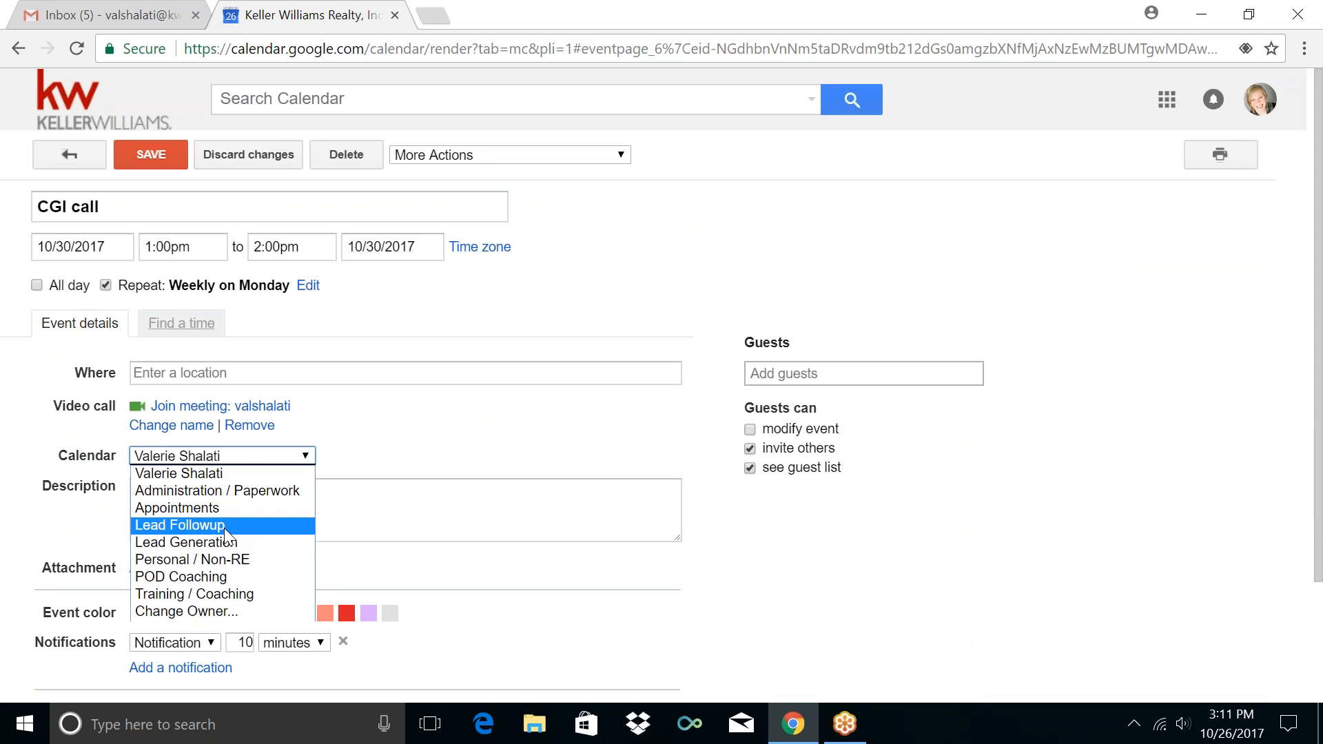
pyautogui.click(216, 596)
pyautogui.click(151, 155)
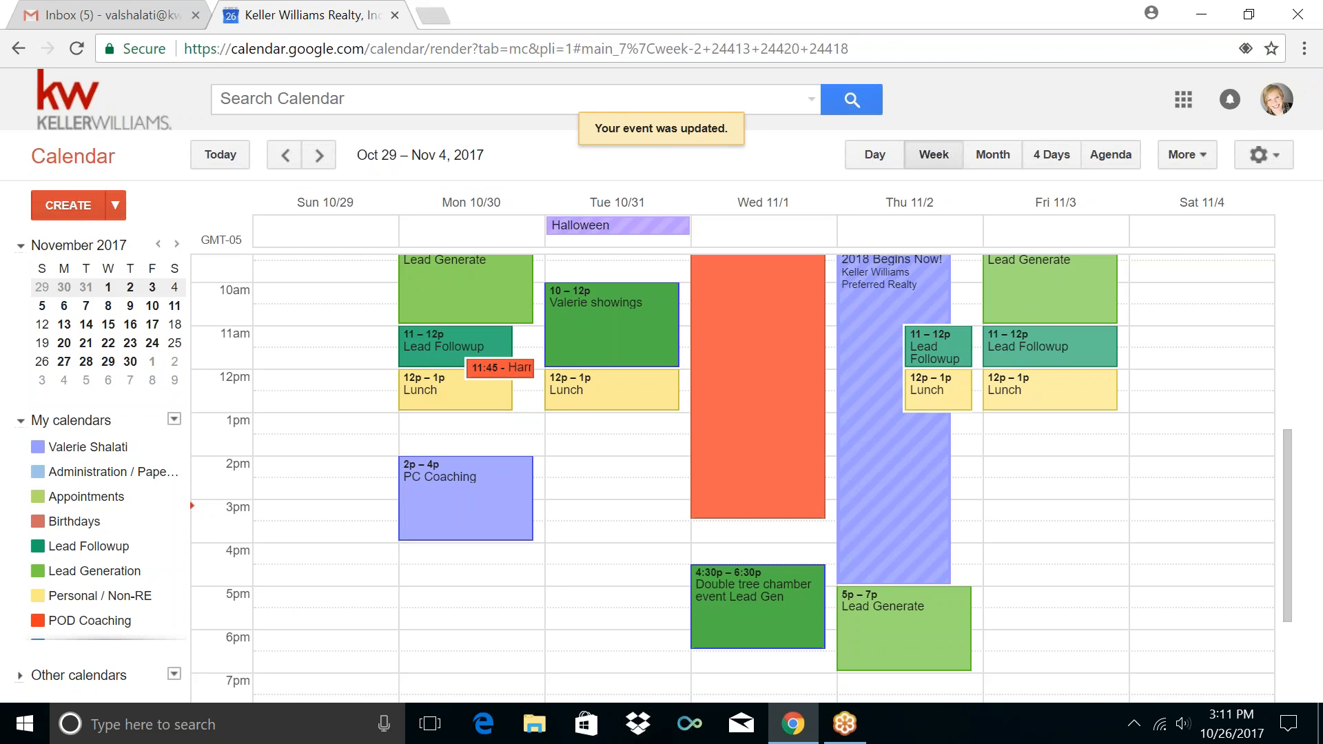
pyautogui.click(319, 155)
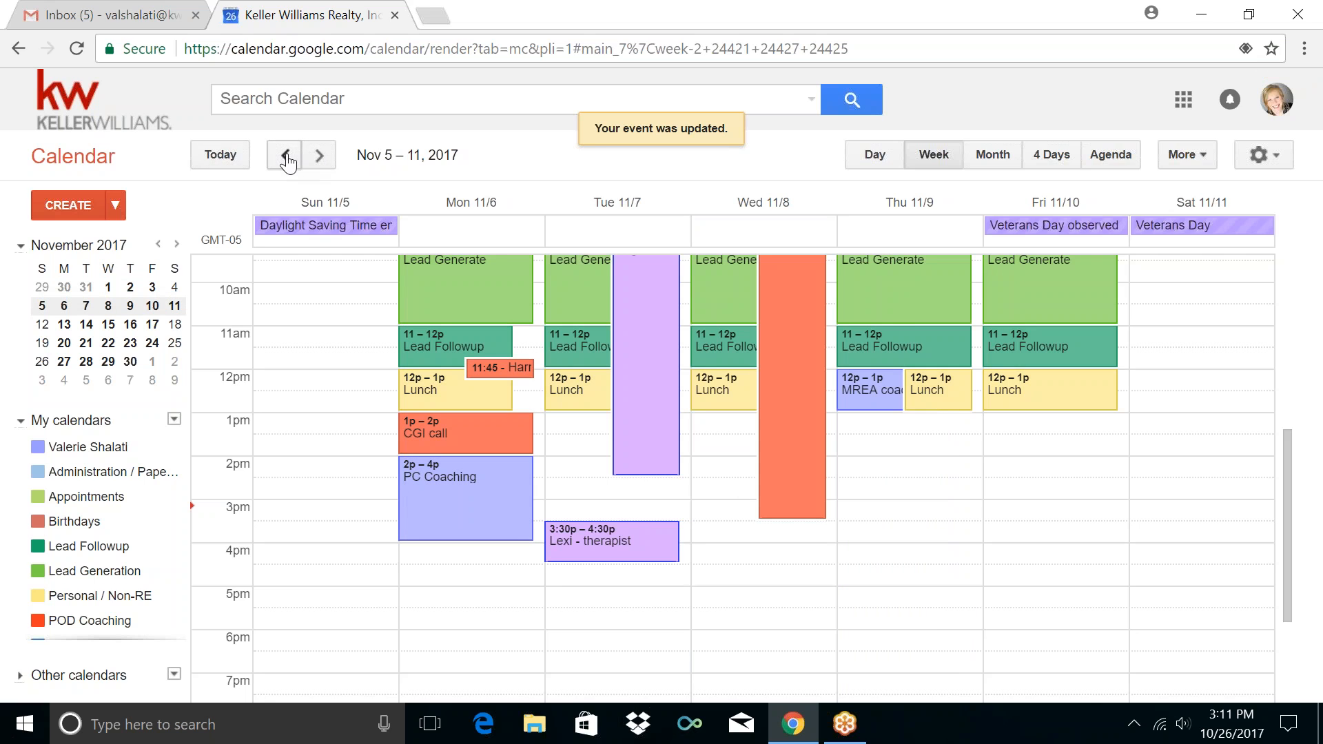
pyautogui.click(291, 158)
# Move Monday's weekly 2–4pm PC Coaching block into the Training / Coaching calendar and save
pyautogui.click(511, 473)
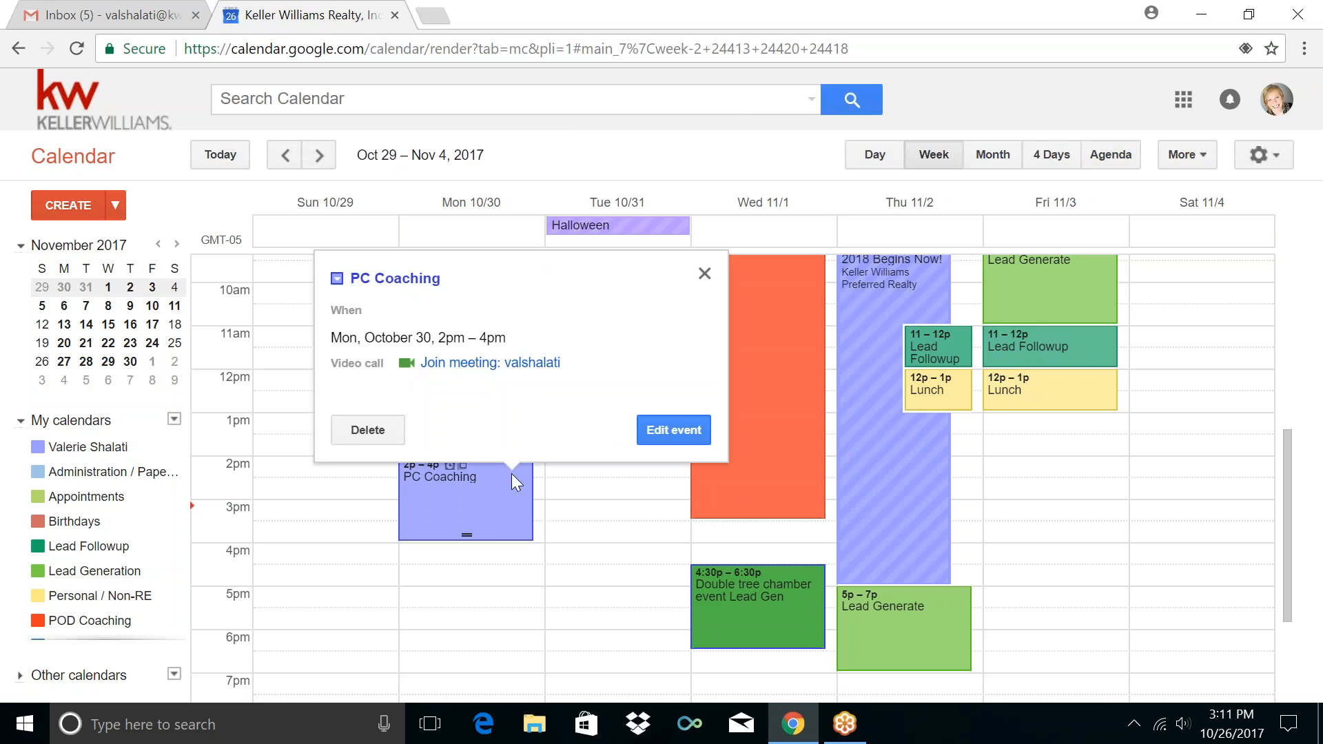
pyautogui.click(649, 431)
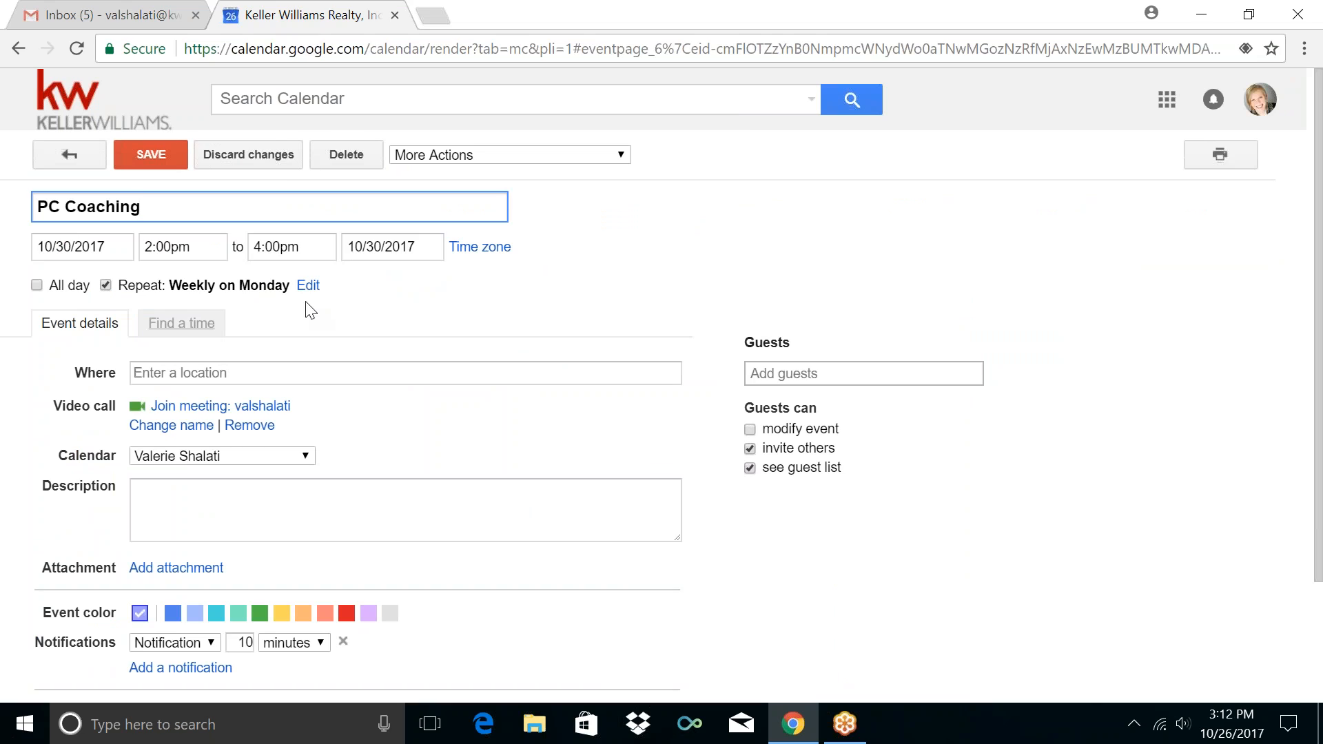
pyautogui.click(58, 157)
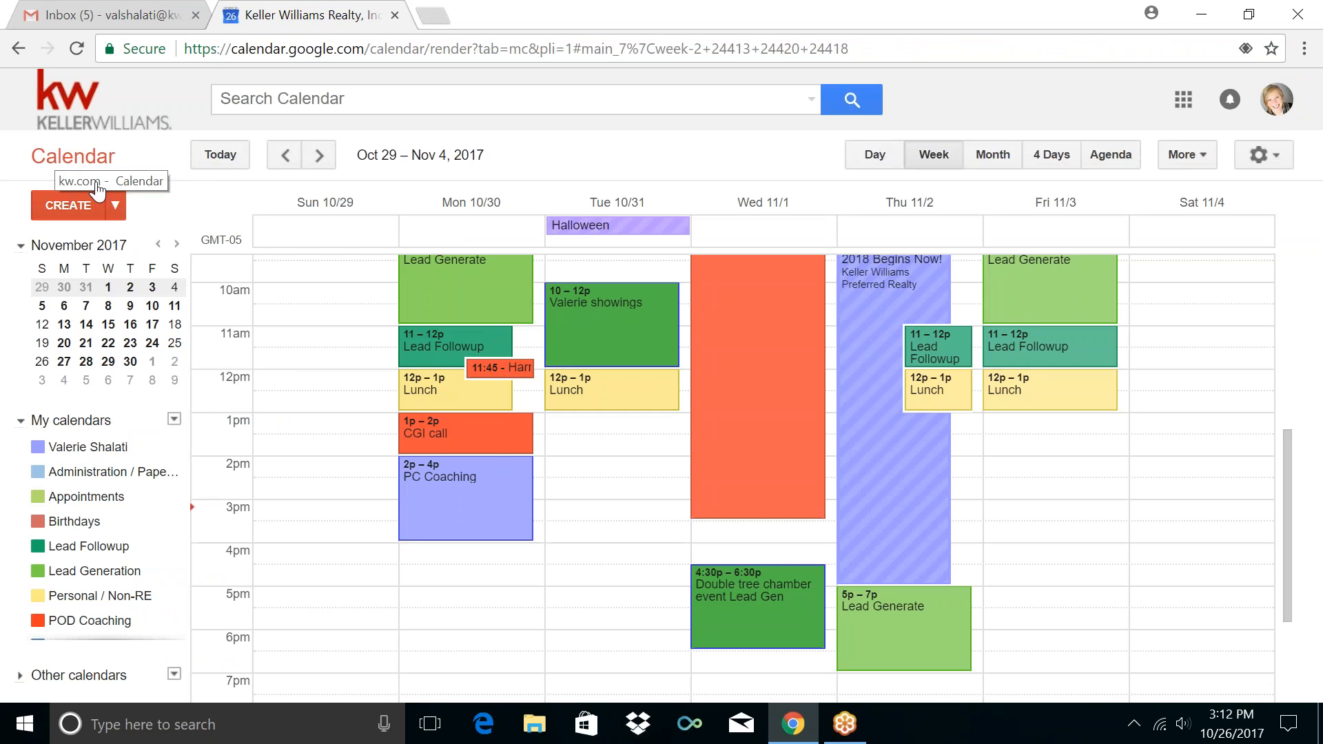
pyautogui.click(511, 490)
pyautogui.click(684, 445)
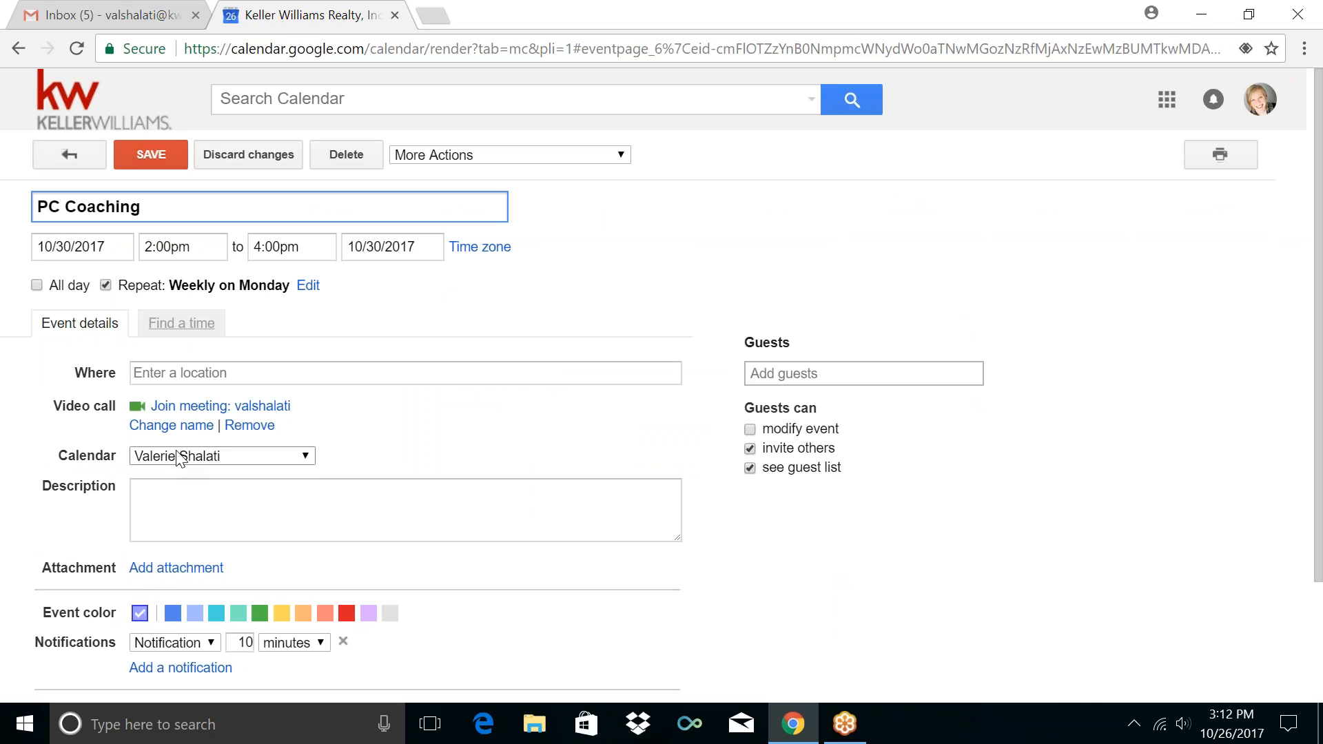
pyautogui.click(179, 459)
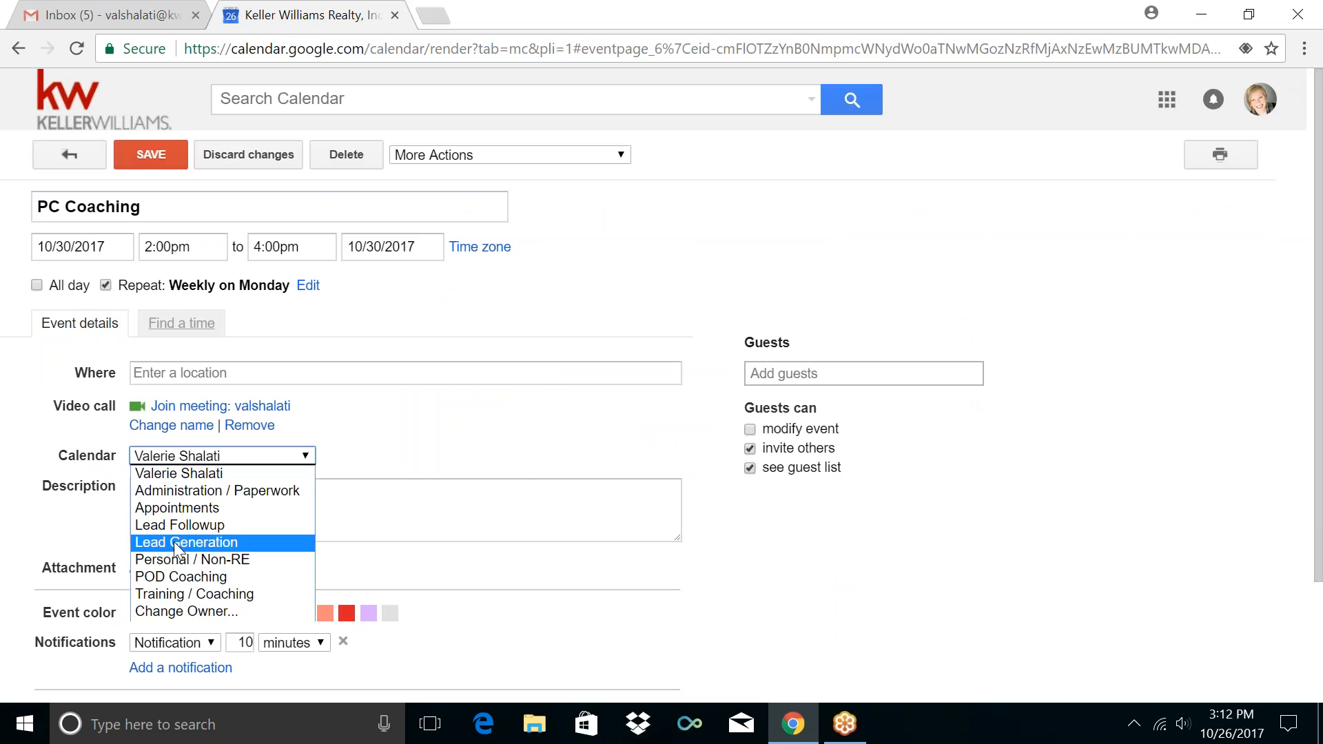
pyautogui.click(174, 593)
pyautogui.click(158, 156)
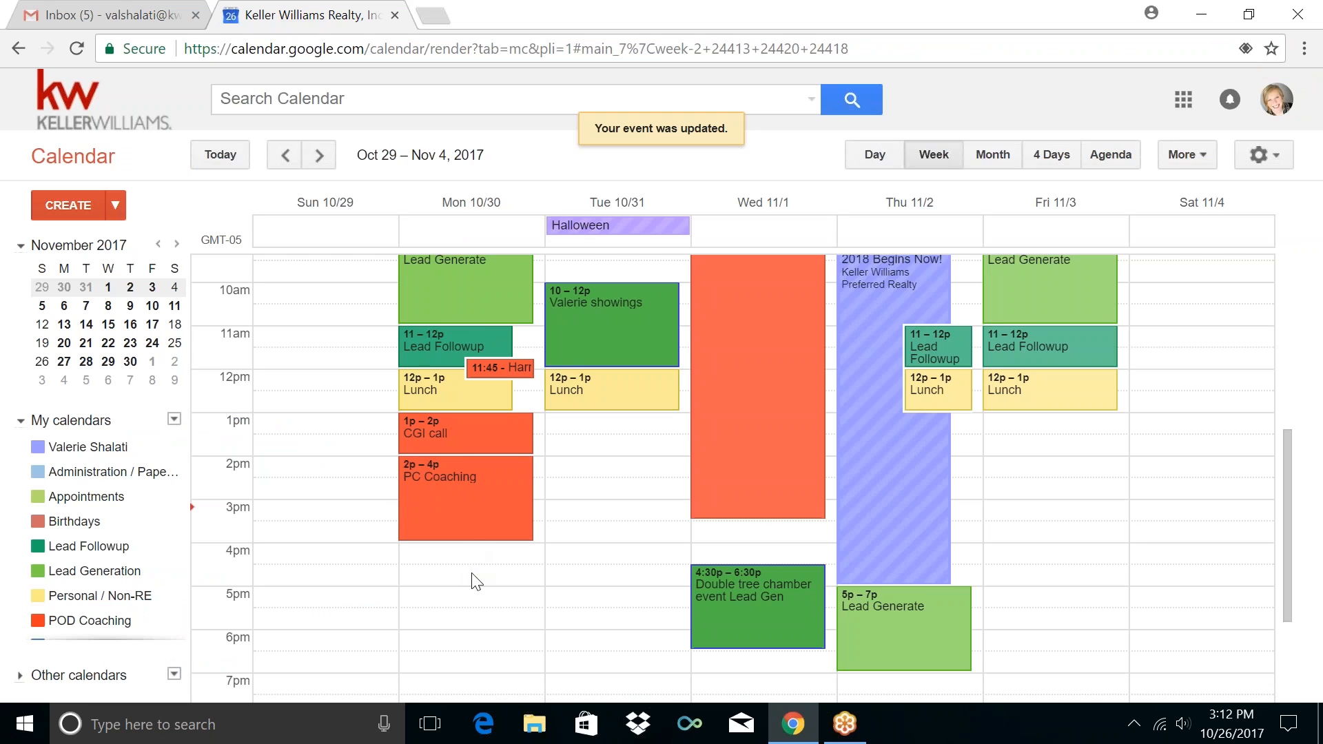
# Draft a Monday Oct 30 4–5pm event titled 'FRG Meeting', leaving its calendar unchanged
pyautogui.scroll(-3, 475, 582)
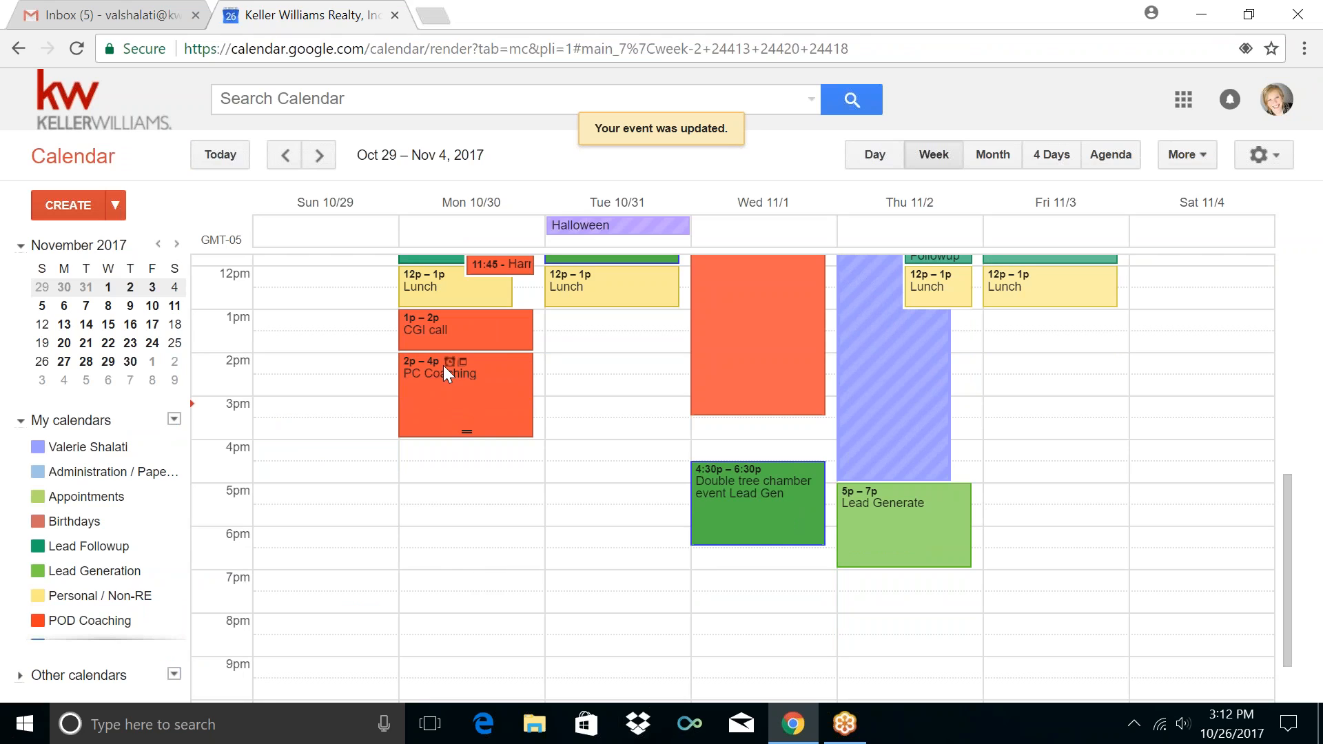
pyautogui.click(496, 458)
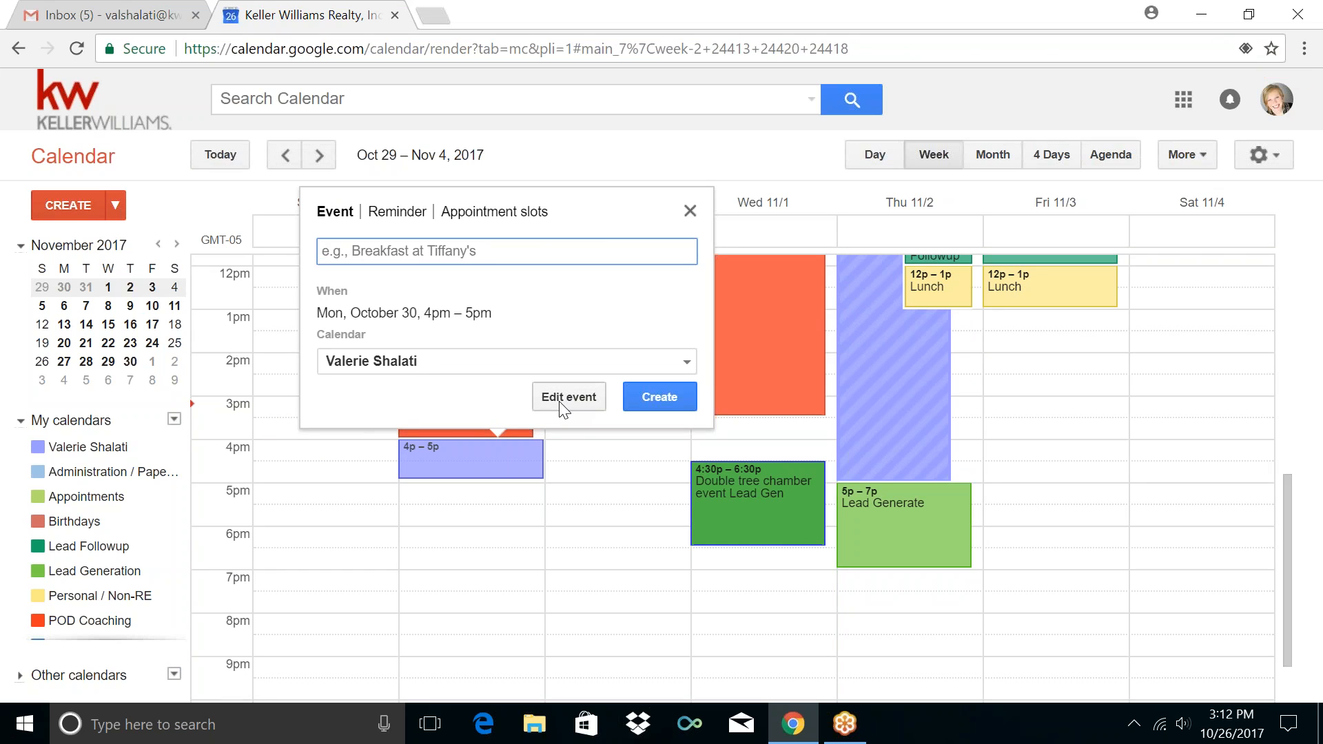
pyautogui.write('FRG')
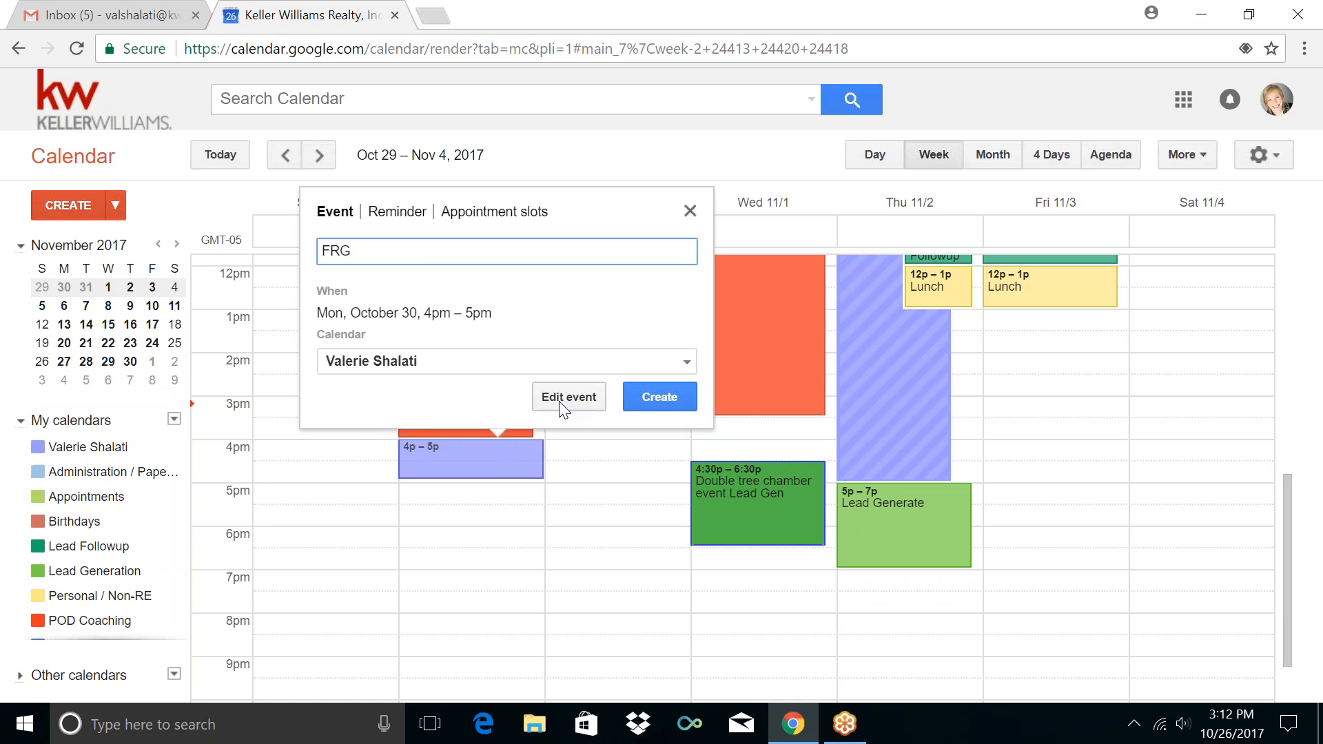
pyautogui.write(' Meeting')
pyautogui.click(542, 373)
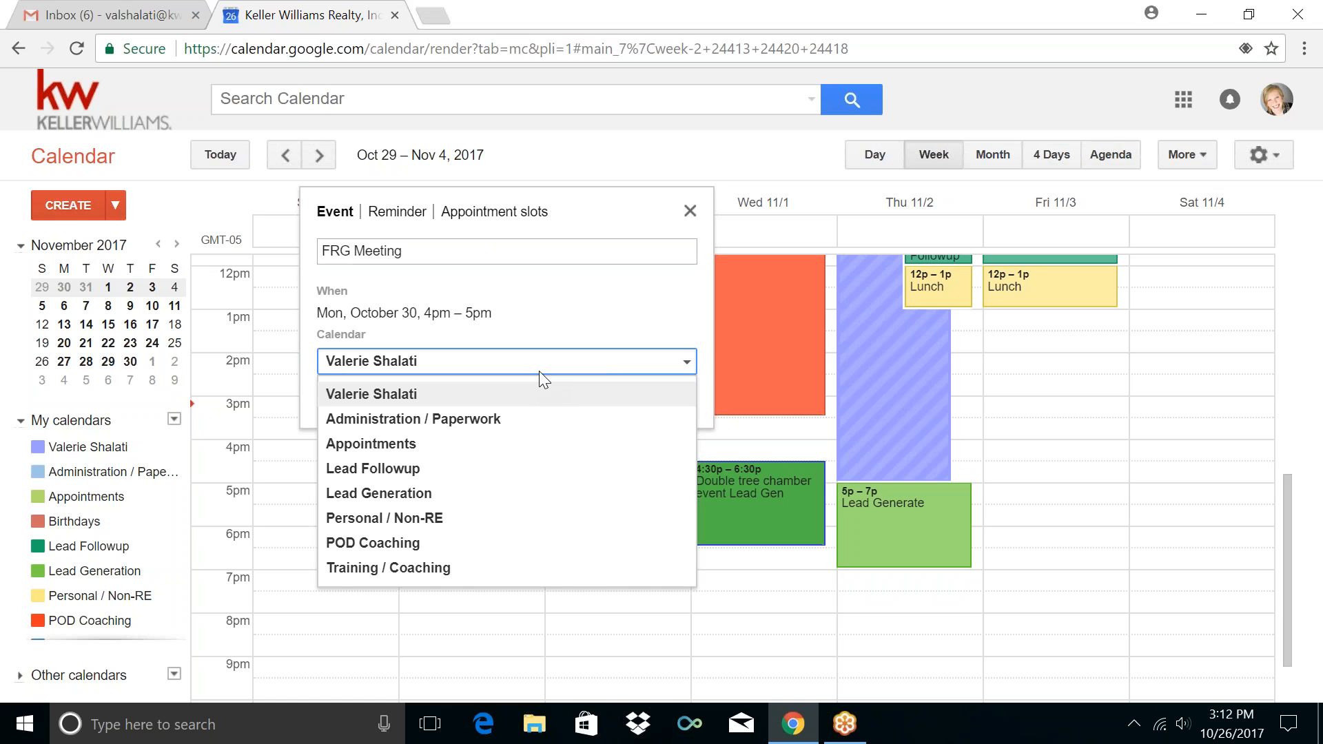
pyautogui.click(567, 307)
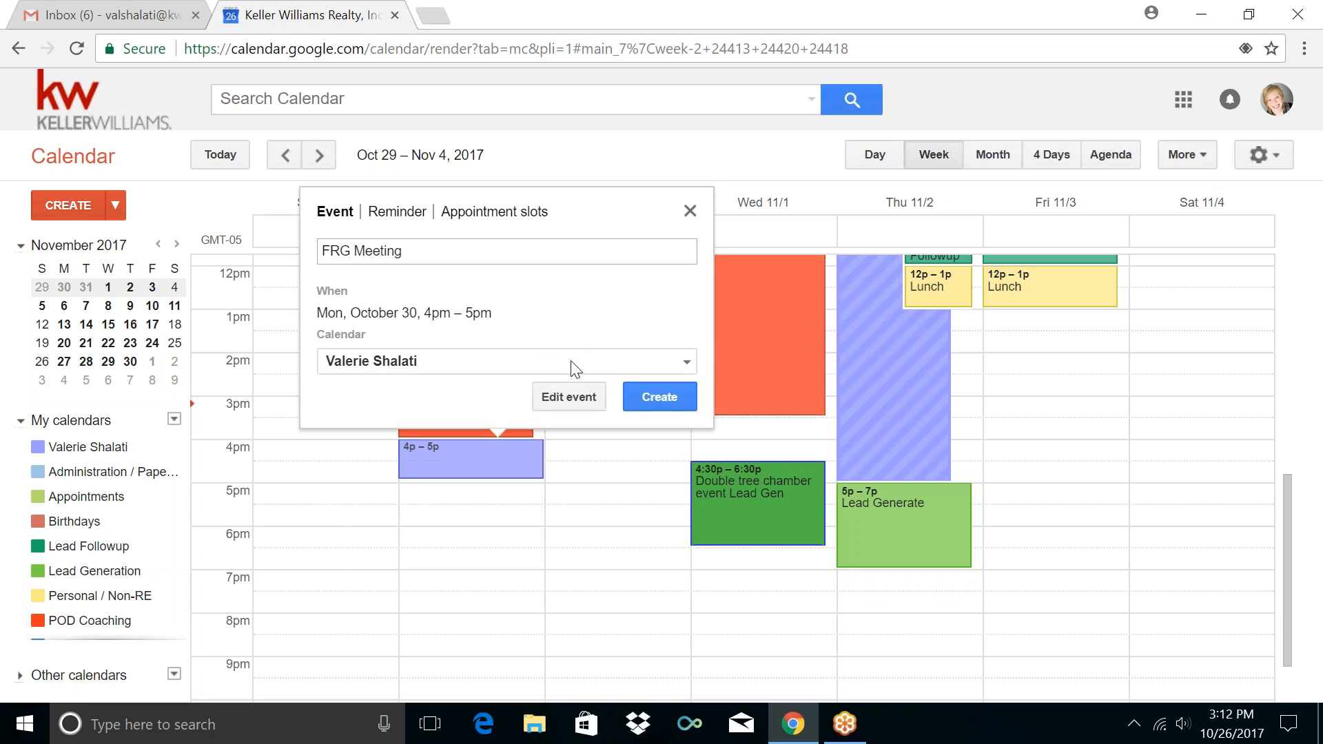
# File FRG Meeting under Administration / Paperwork and make it repeat weekly on Monday
pyautogui.click(578, 395)
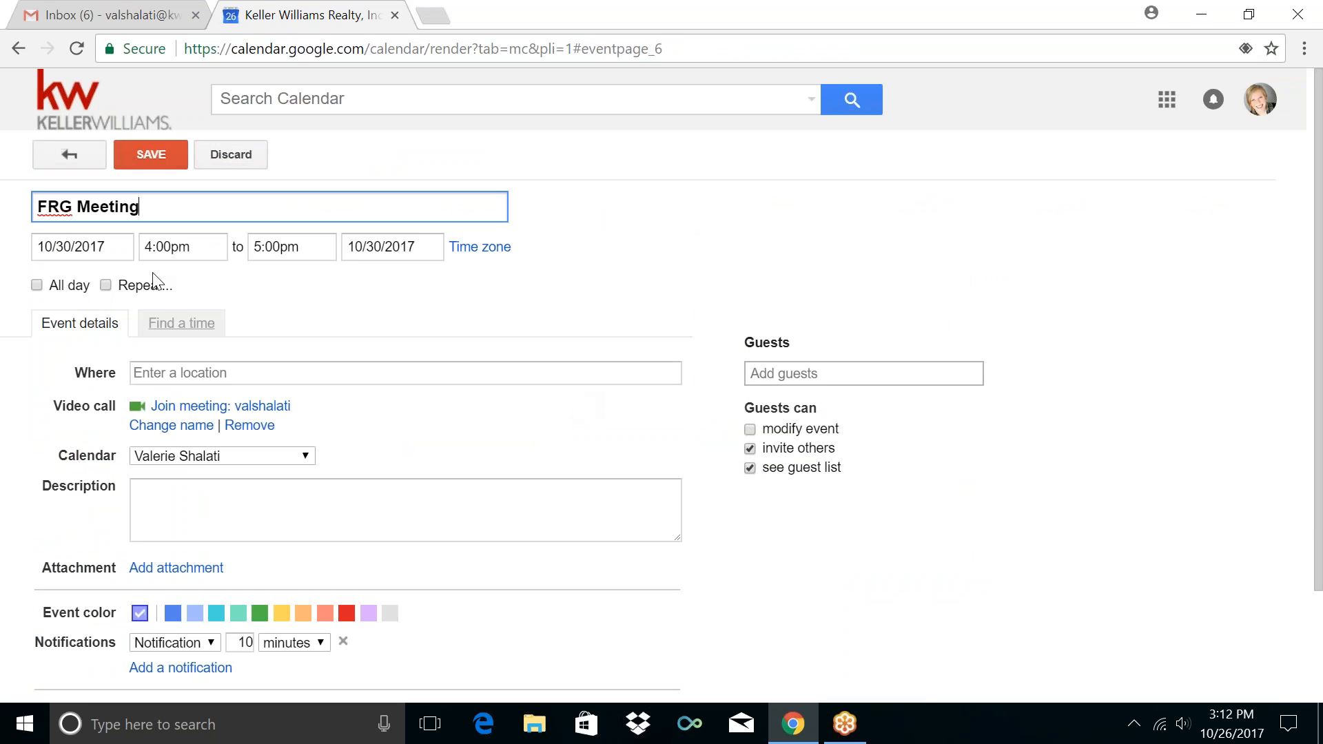
pyautogui.click(233, 458)
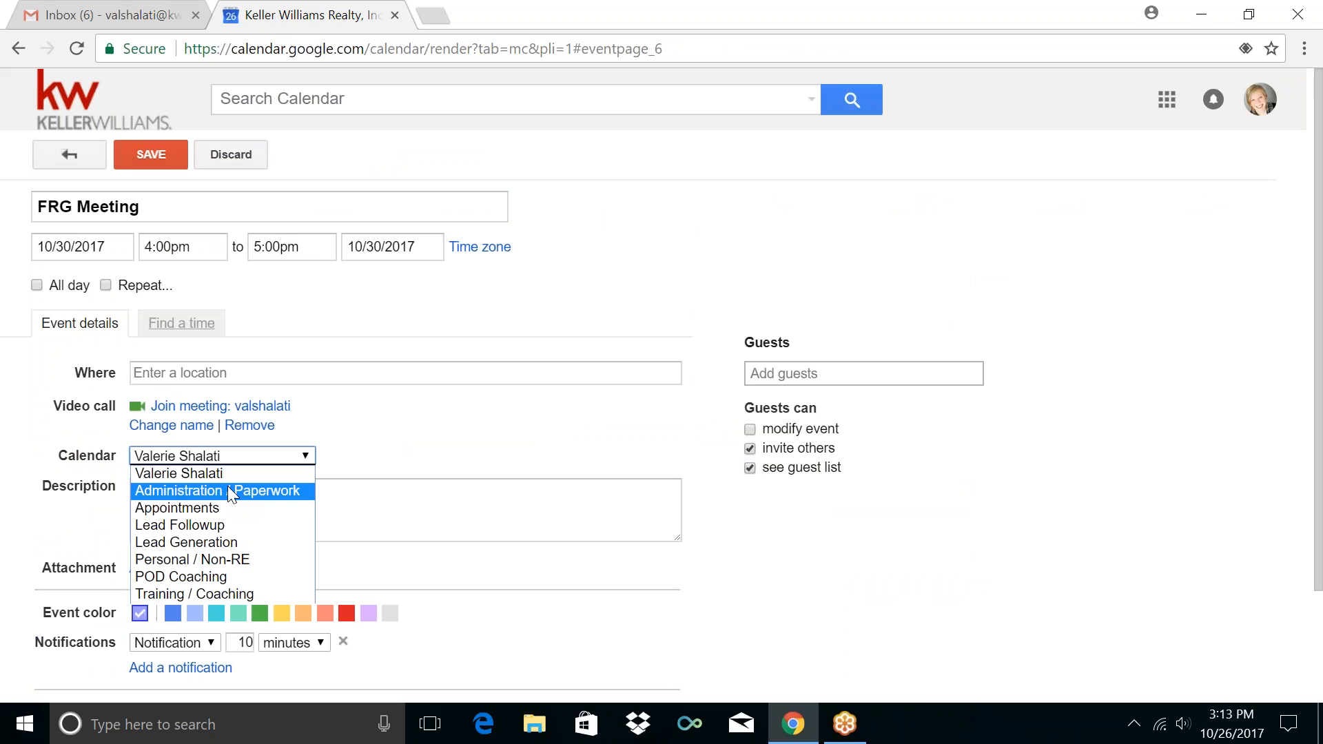
pyautogui.press('Up')
pyautogui.click(221, 491)
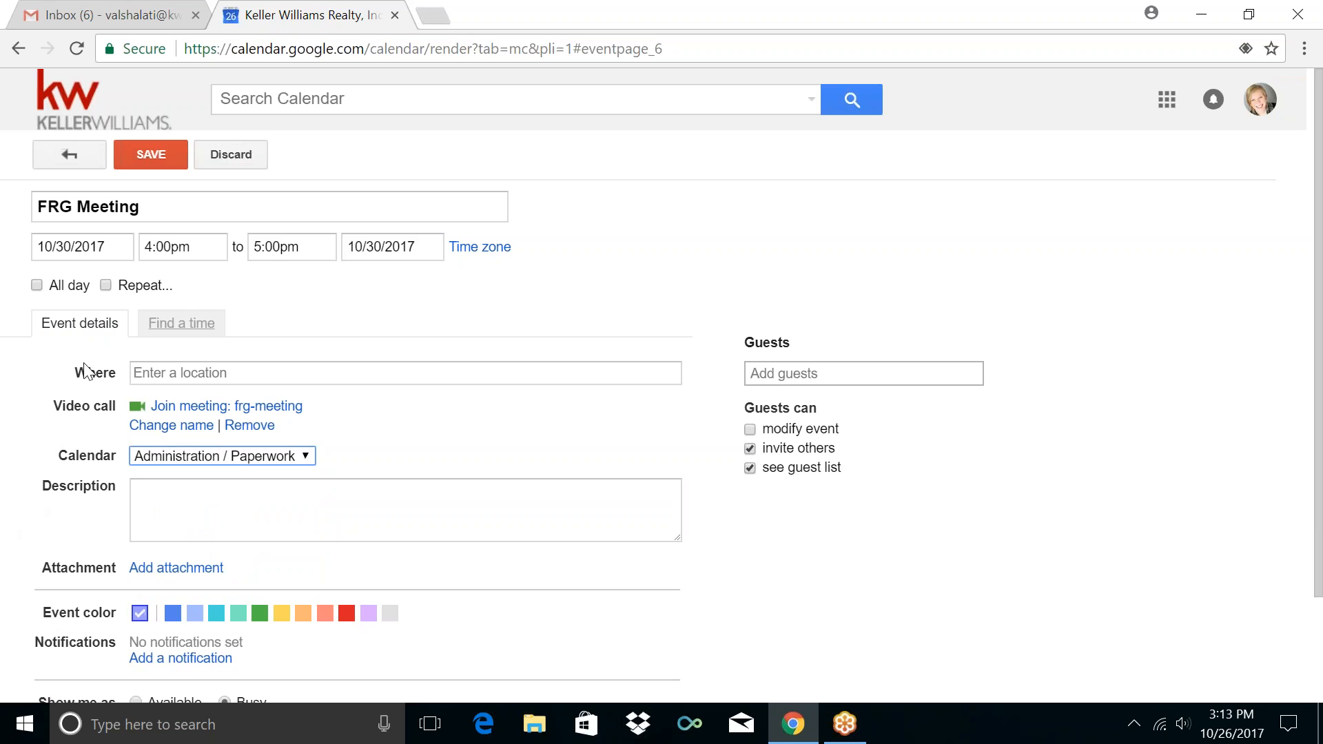
pyautogui.click(105, 285)
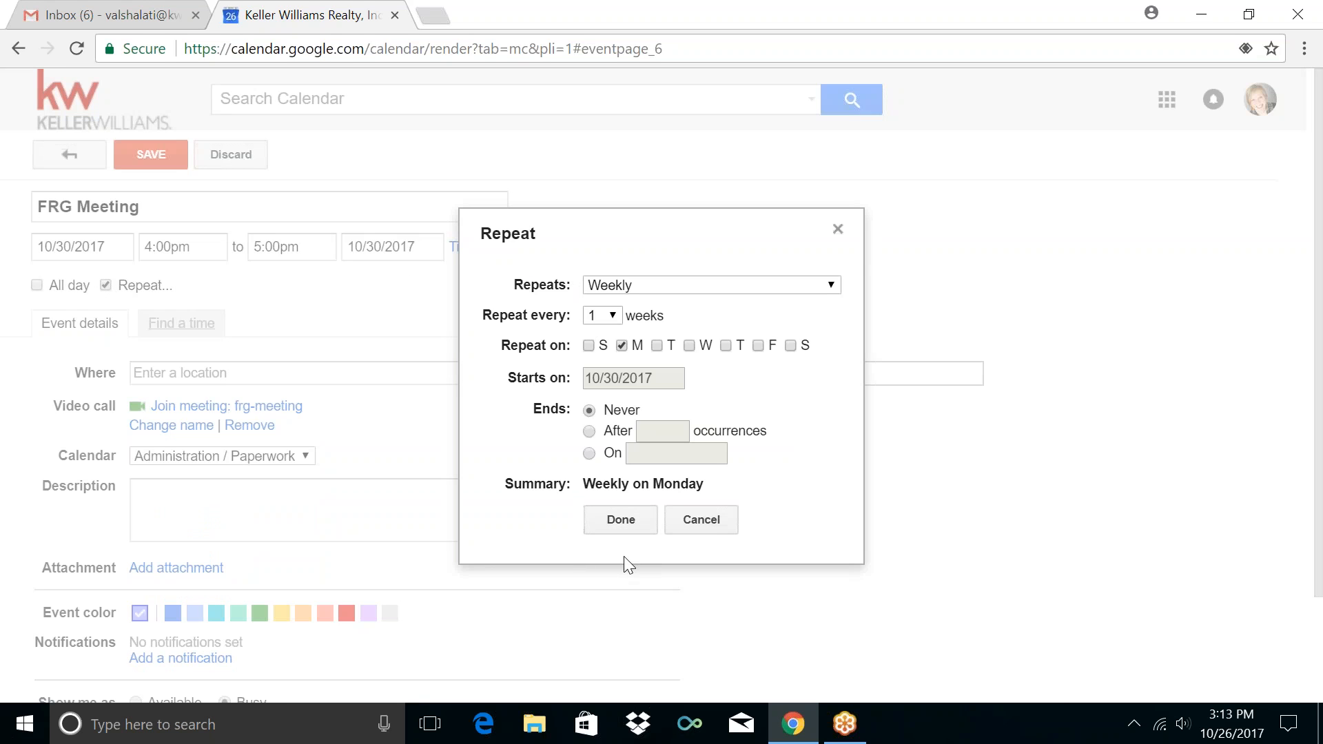
pyautogui.click(621, 522)
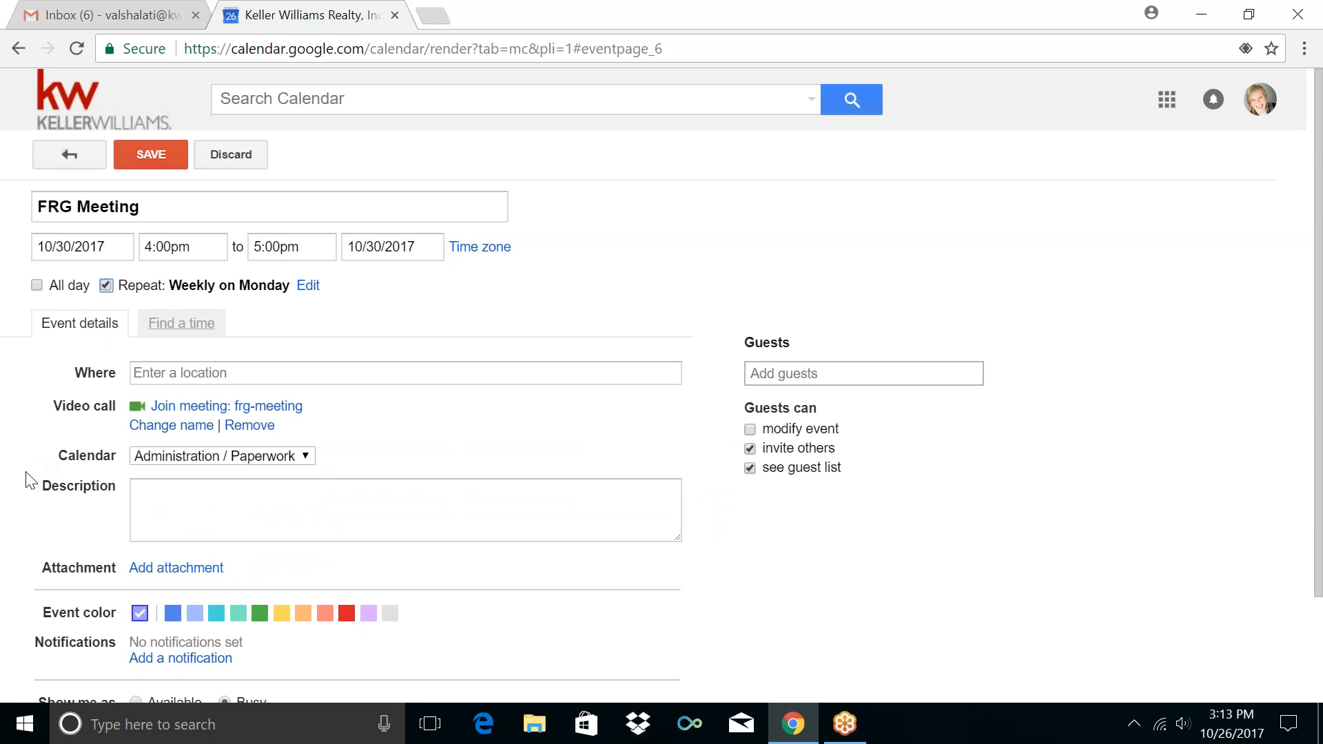
# Add a 5-minute notification to FRG Meeting and save it
pyautogui.scroll(-1, 62, 528)
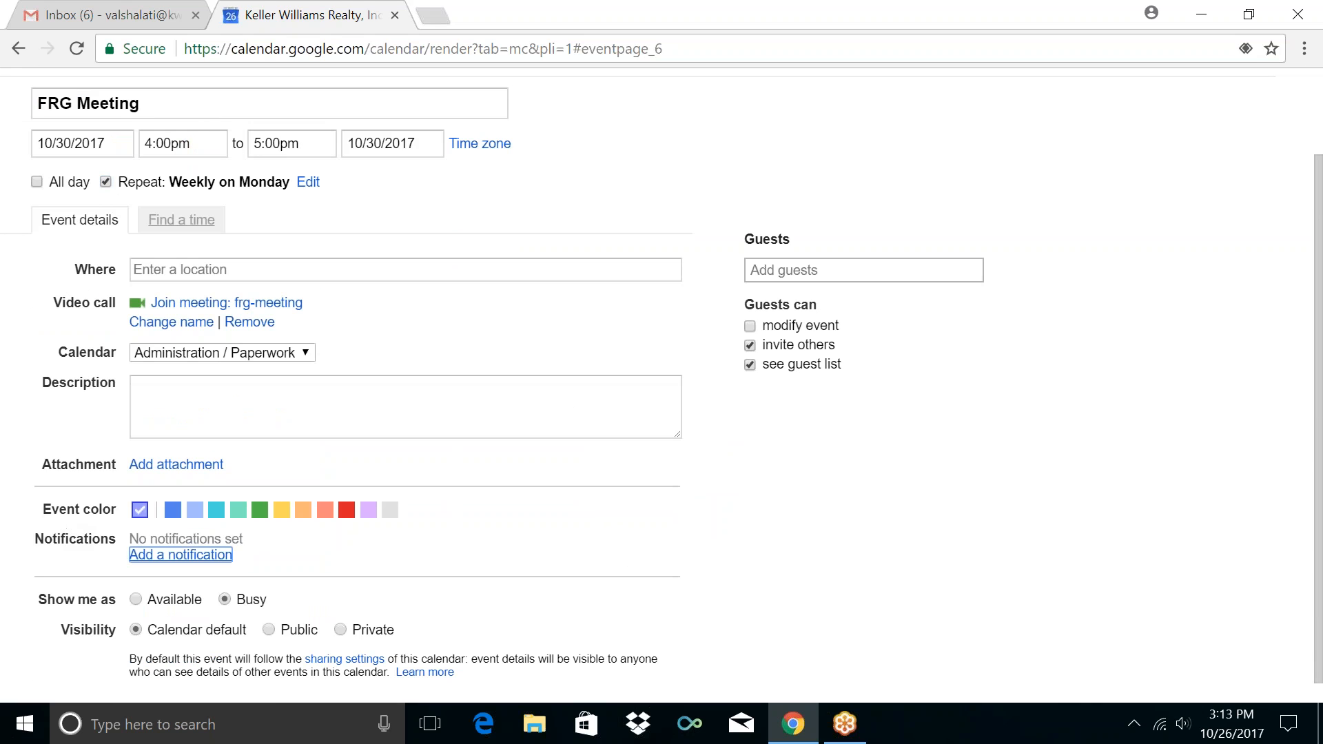
pyautogui.click(220, 555)
pyautogui.doubleClick(238, 538)
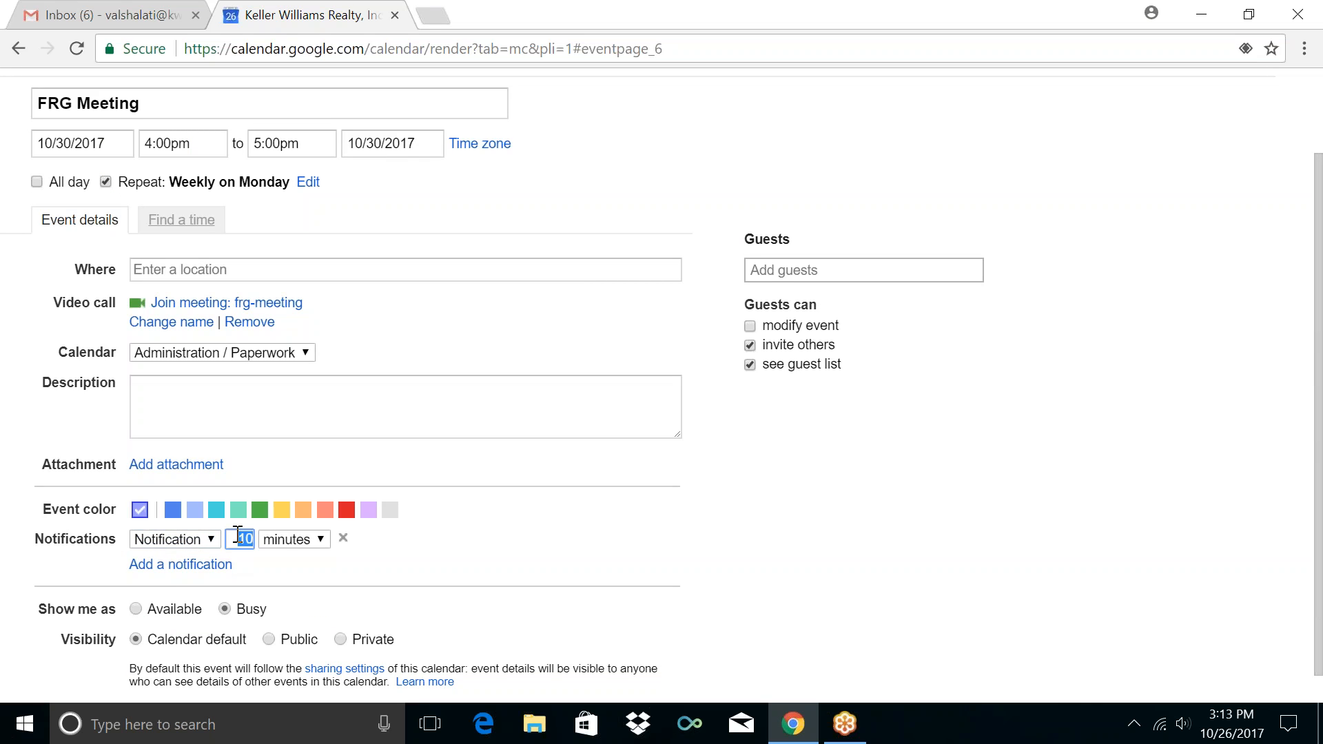
pyautogui.write('5')
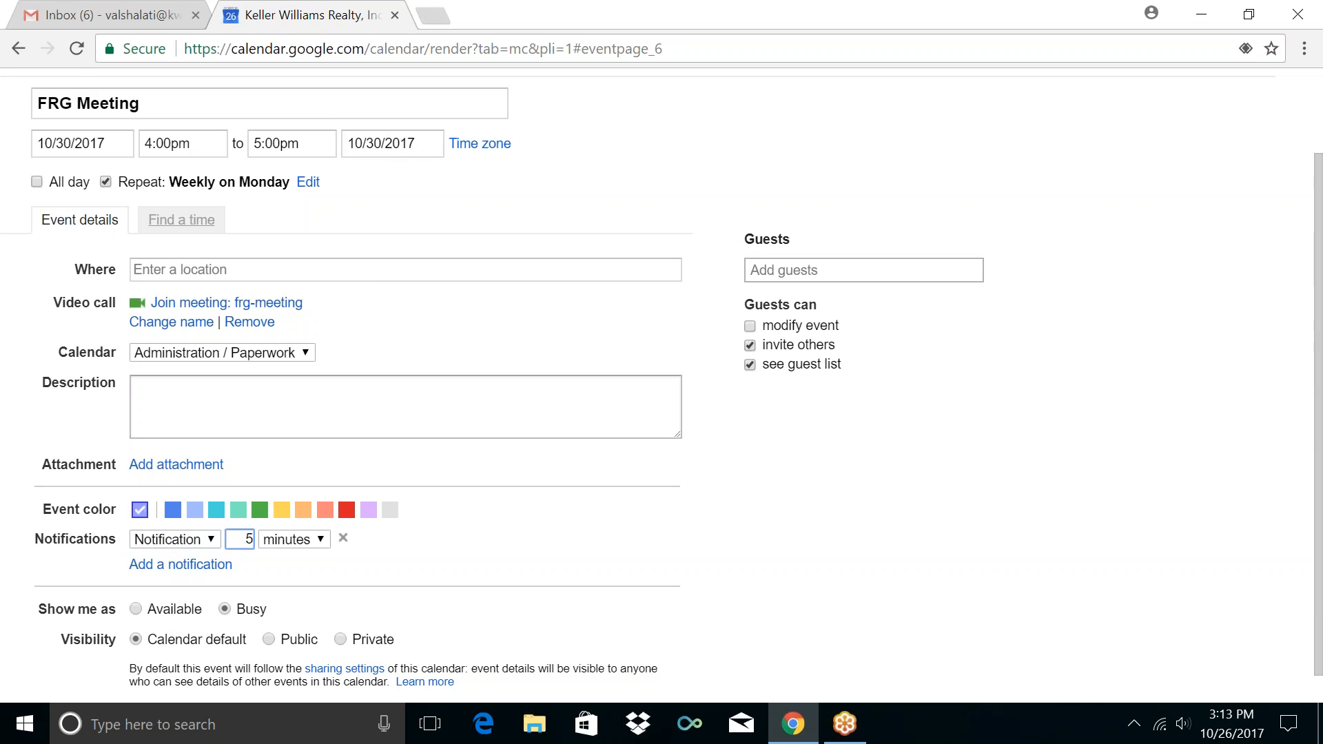
pyautogui.scroll(2, 8, 407)
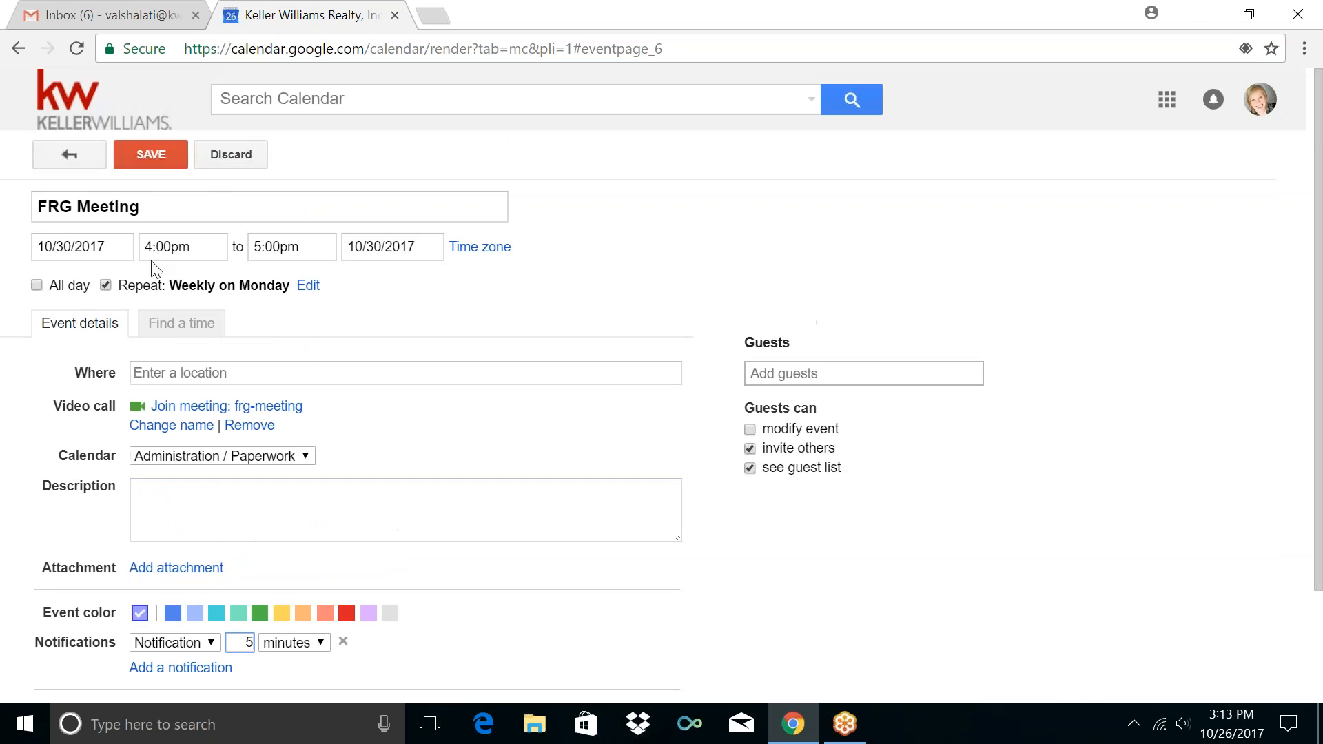
pyautogui.click(153, 155)
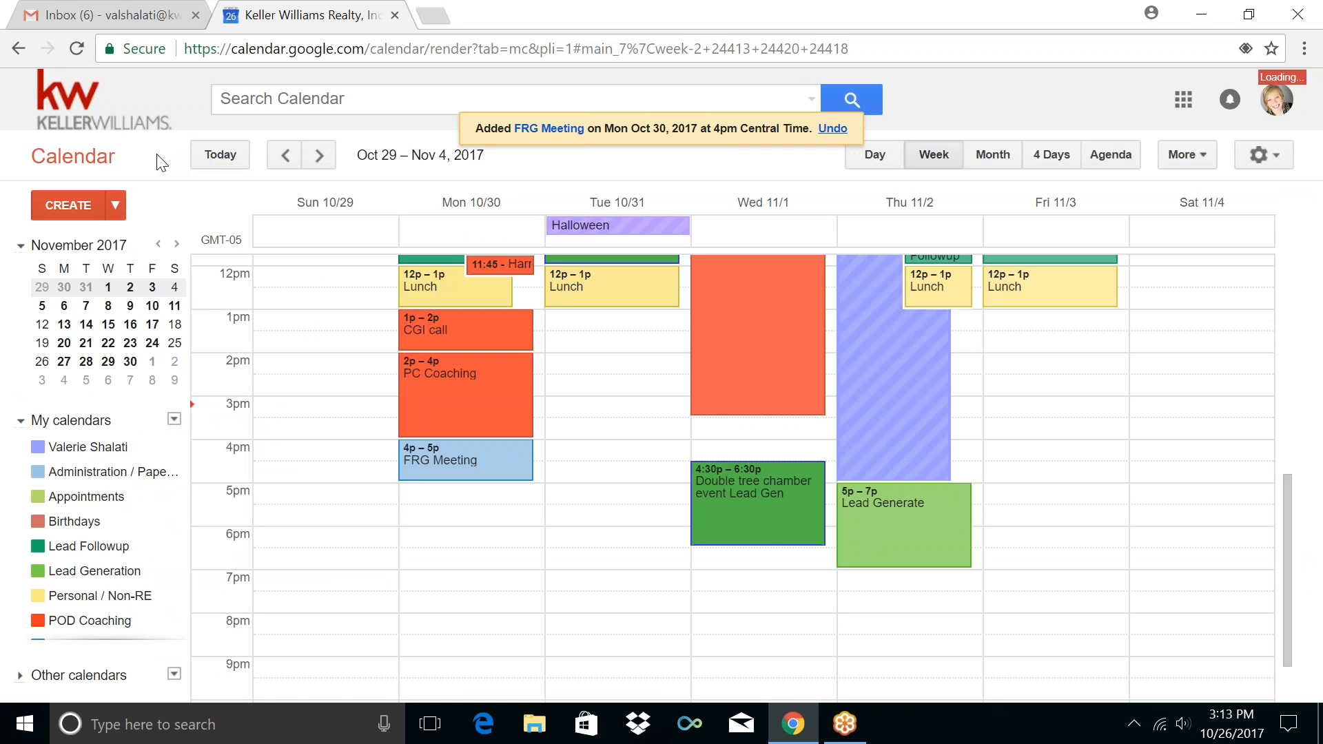
# Start a new event in the Monday Oct 30 5pm–6pm slot
pyautogui.click(430, 498)
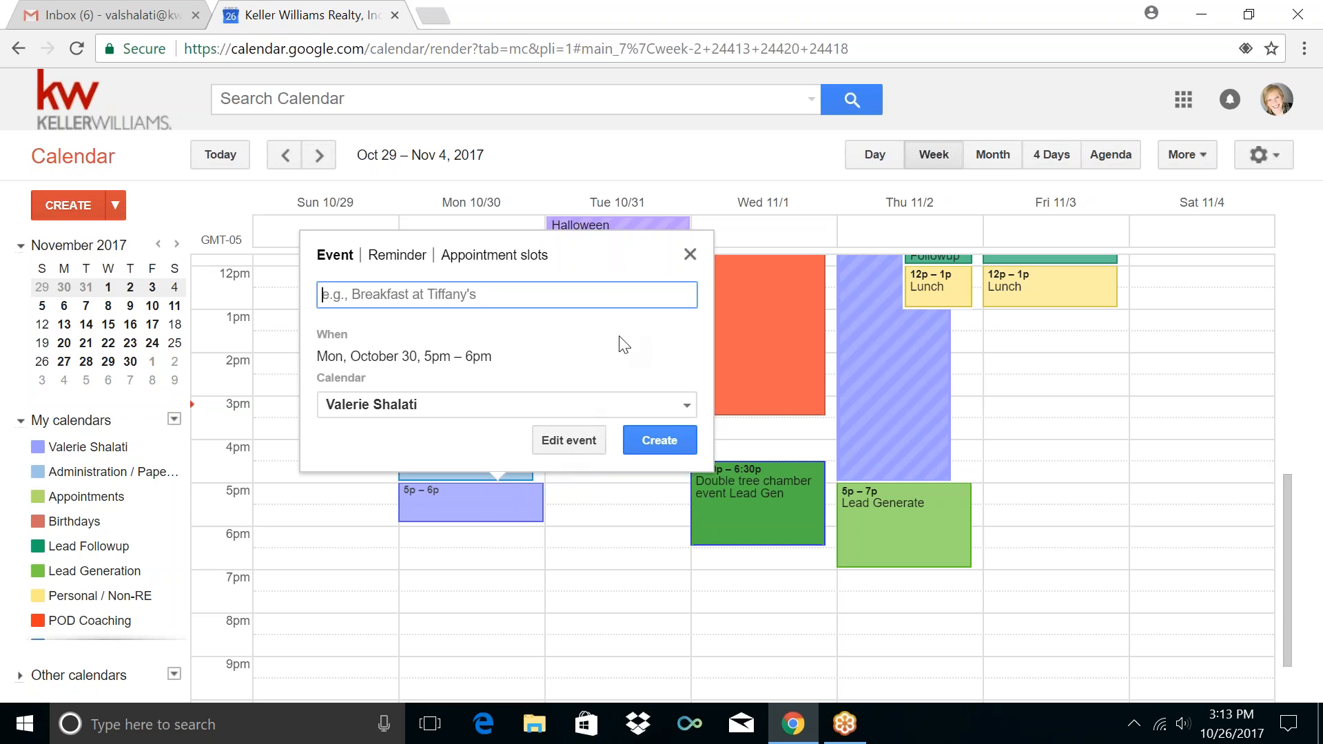
# Make the new Monday event end at 5:30pm and title it Drive Time
pyautogui.click(562, 441)
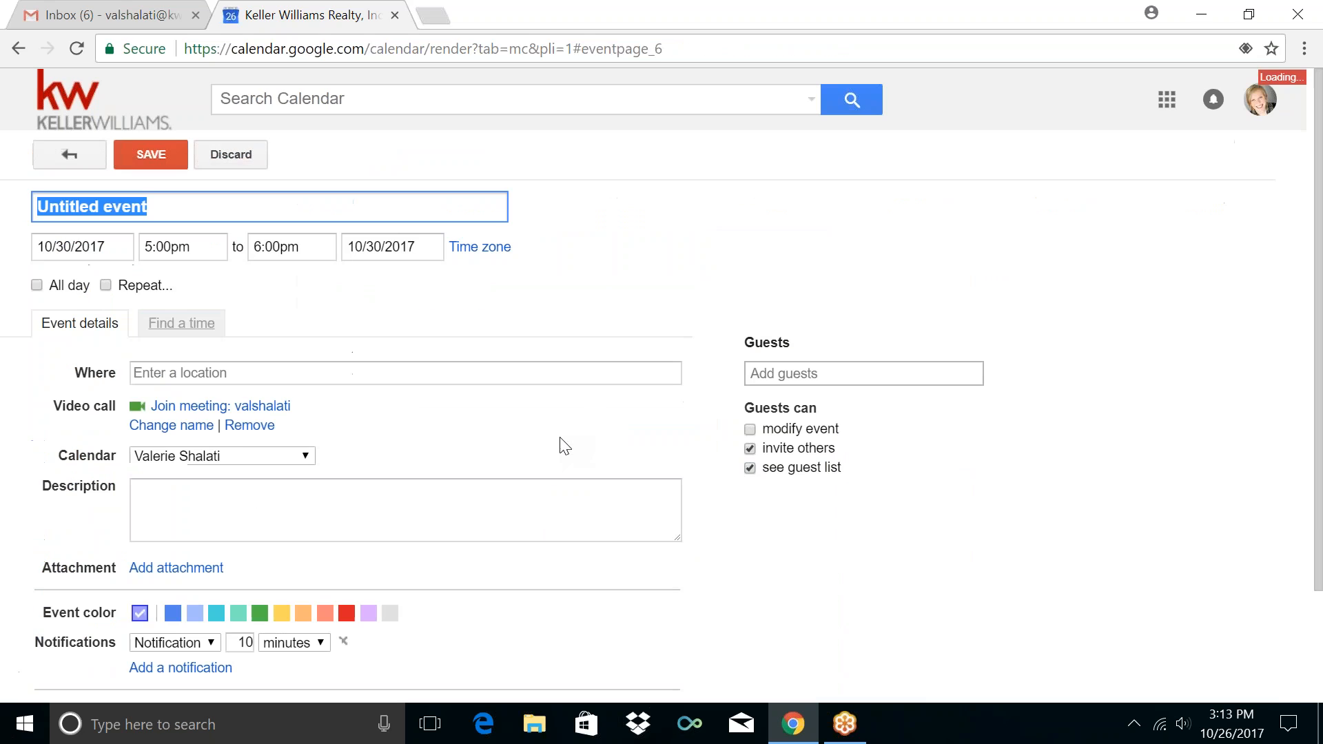
pyautogui.click(296, 246)
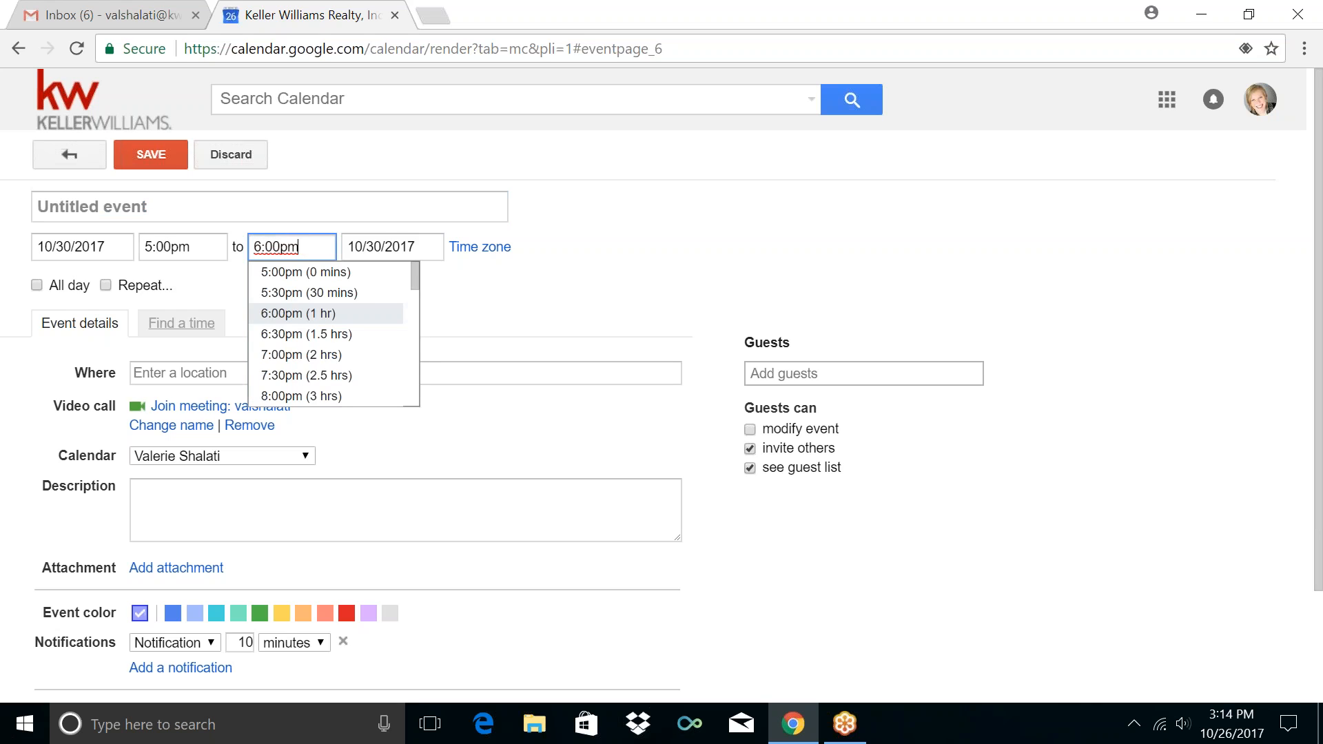
pyautogui.click(300, 293)
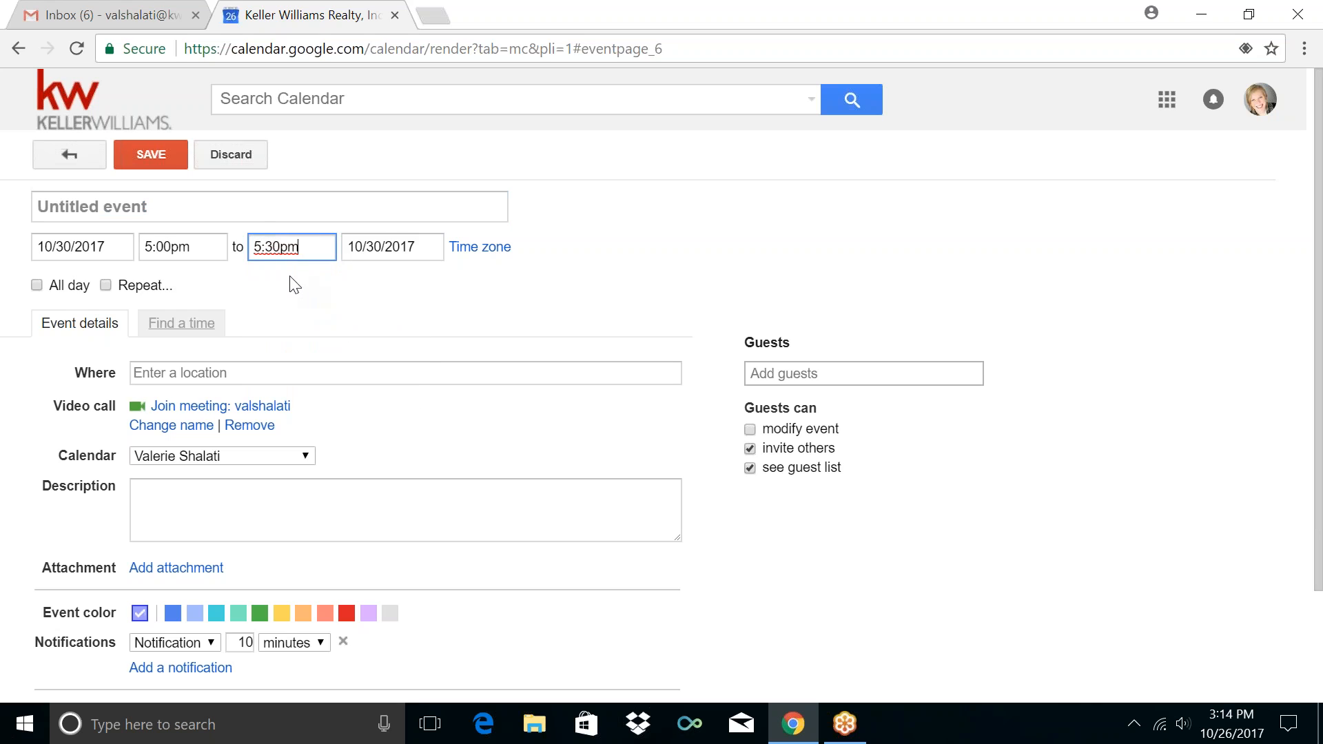
pyautogui.click(259, 211)
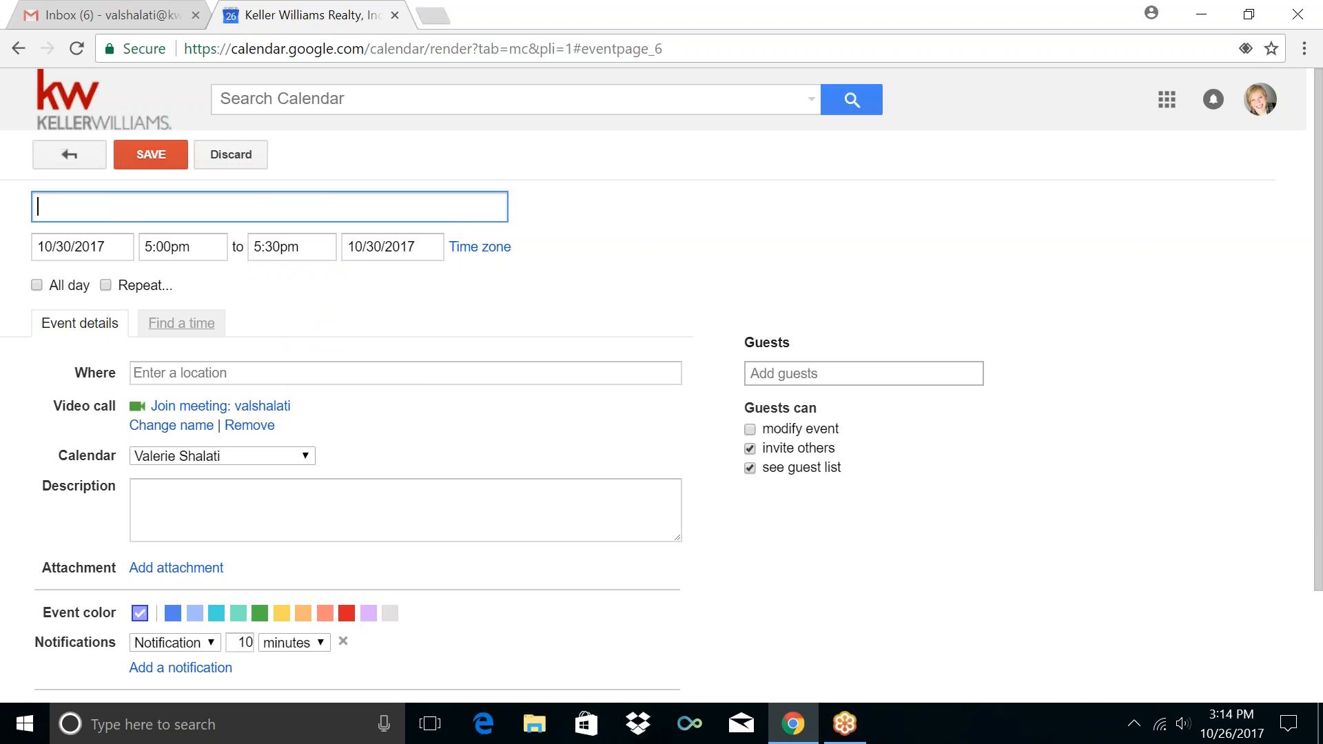
pyautogui.write('Drive Time')
# Repeat it weekly on Monday in Personal / Non-RE with a 10-minute notification, and save
pyautogui.click(106, 285)
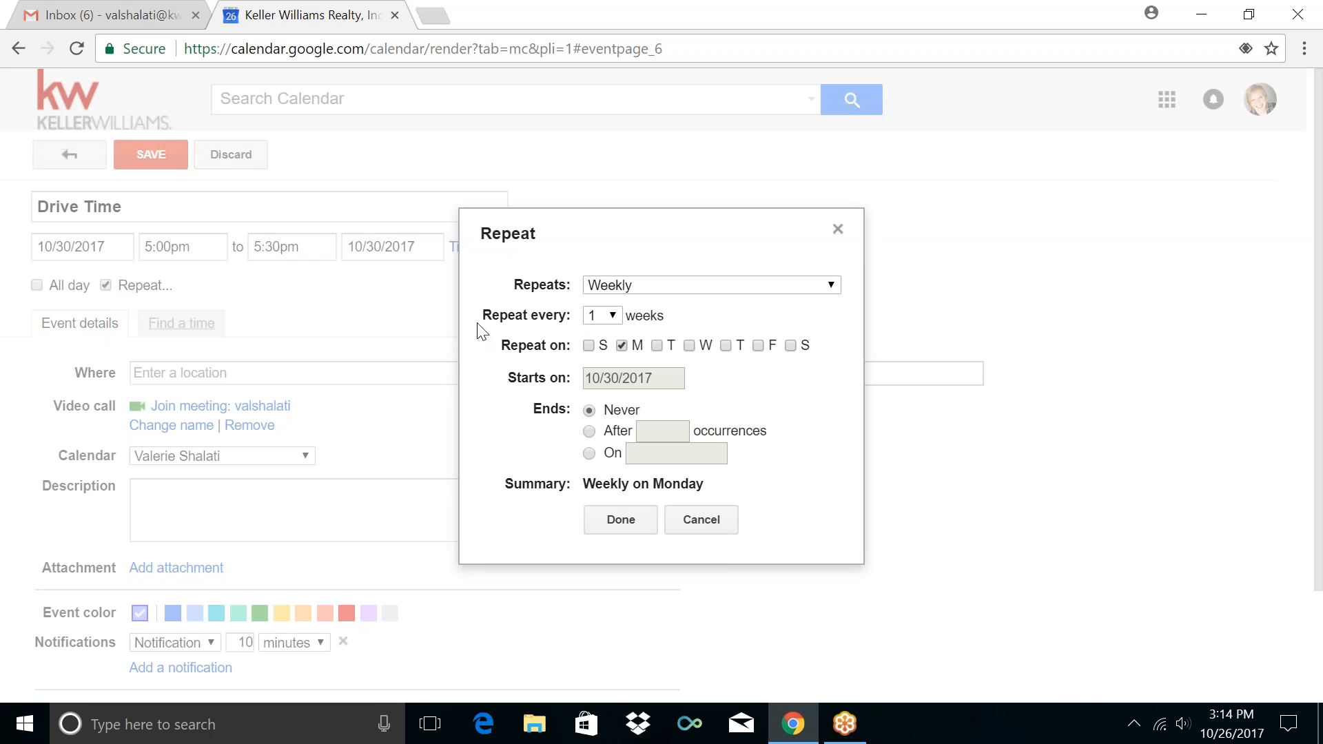
pyautogui.click(629, 521)
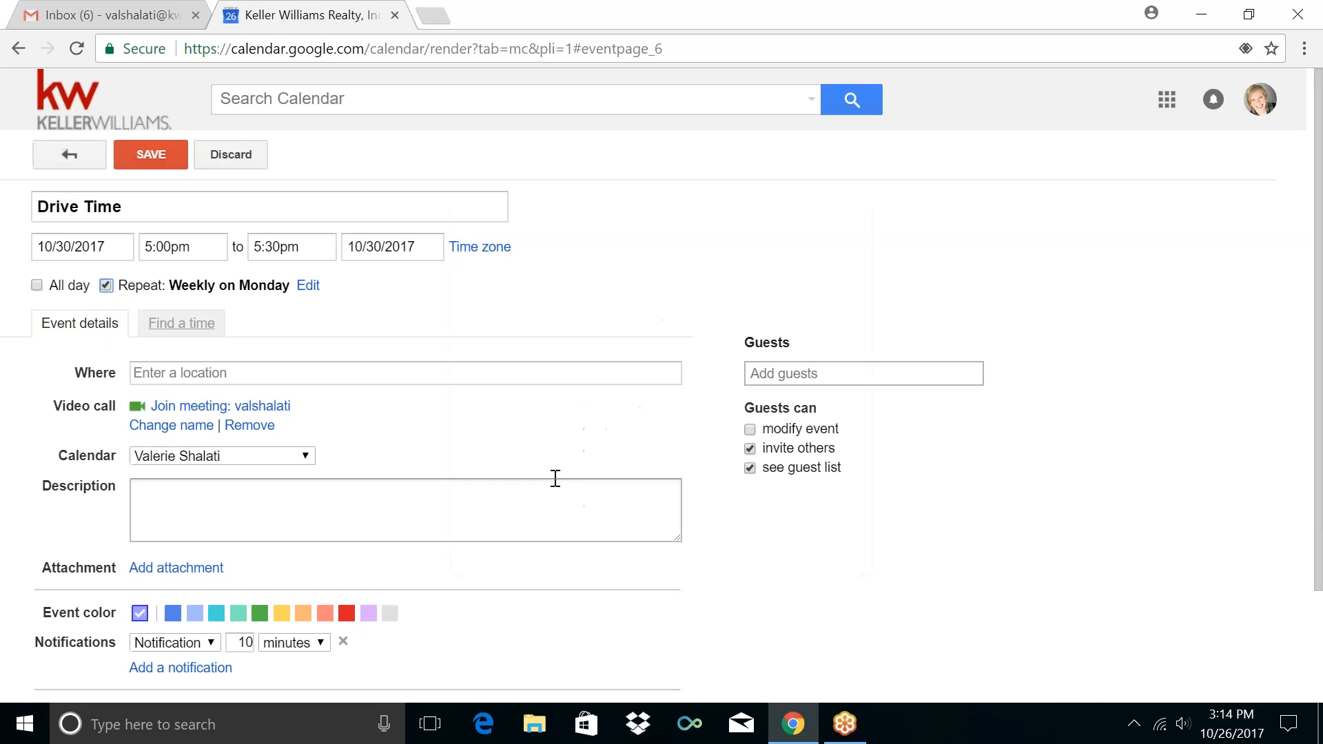
pyautogui.click(174, 457)
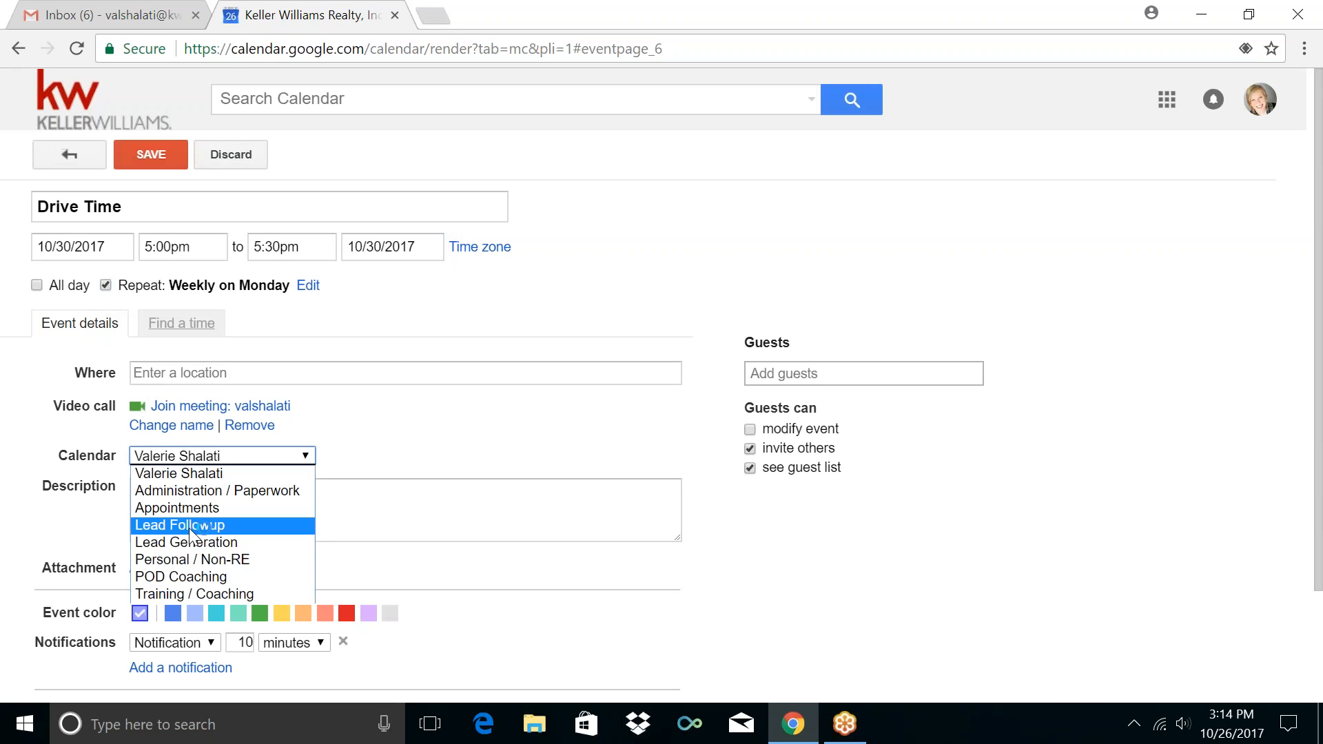
pyautogui.click(197, 560)
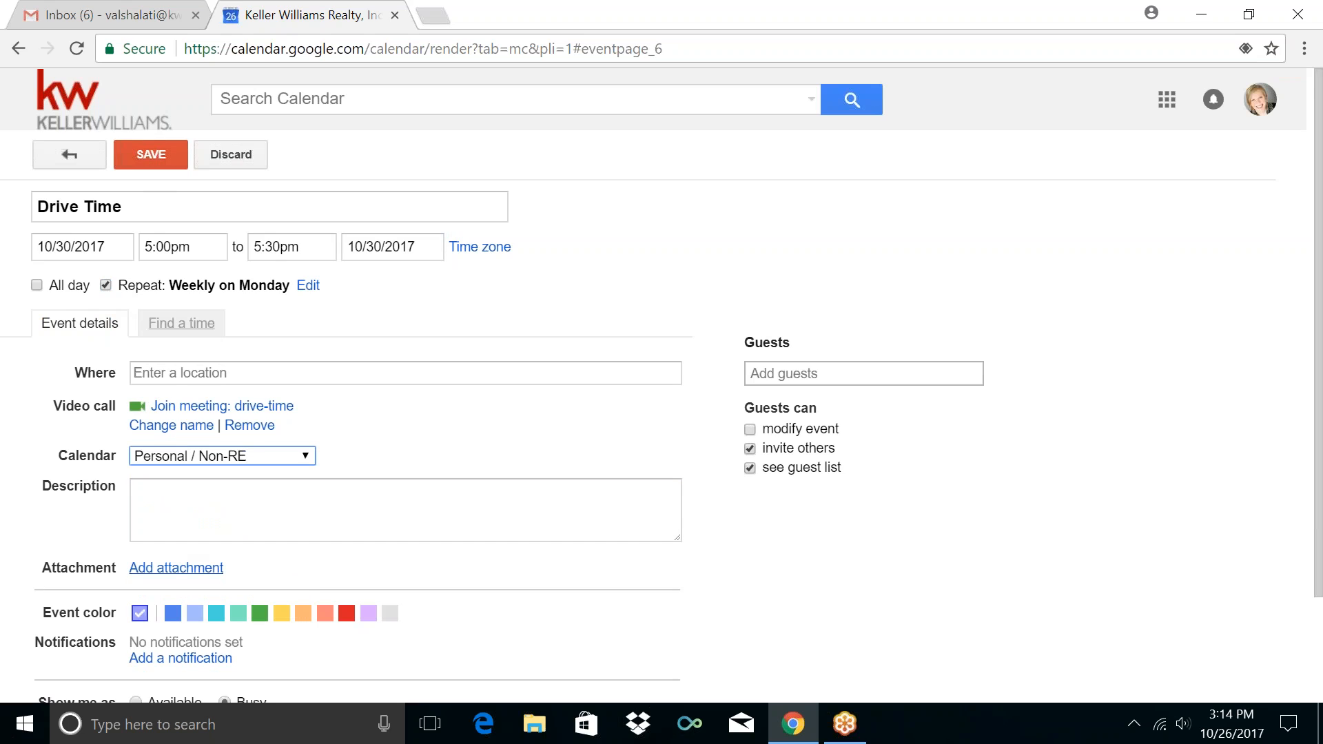
pyautogui.click(188, 658)
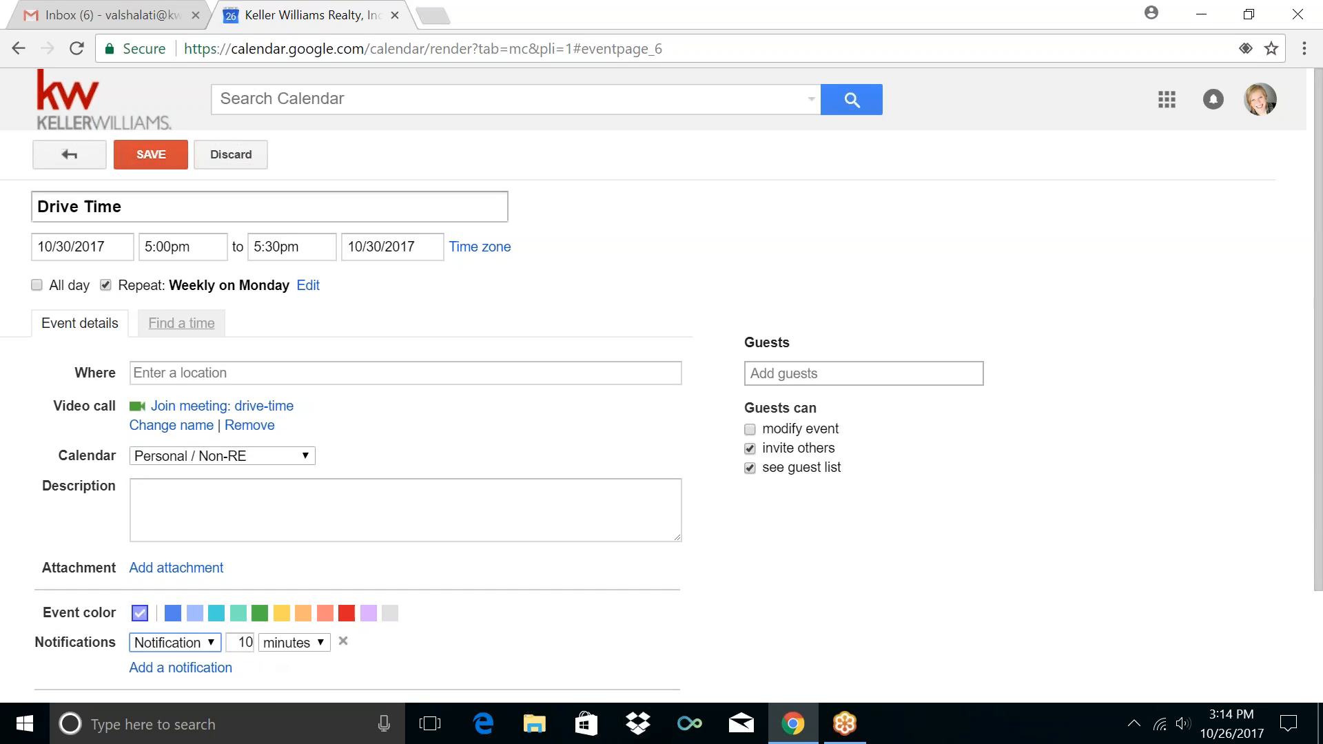
pyautogui.click(148, 159)
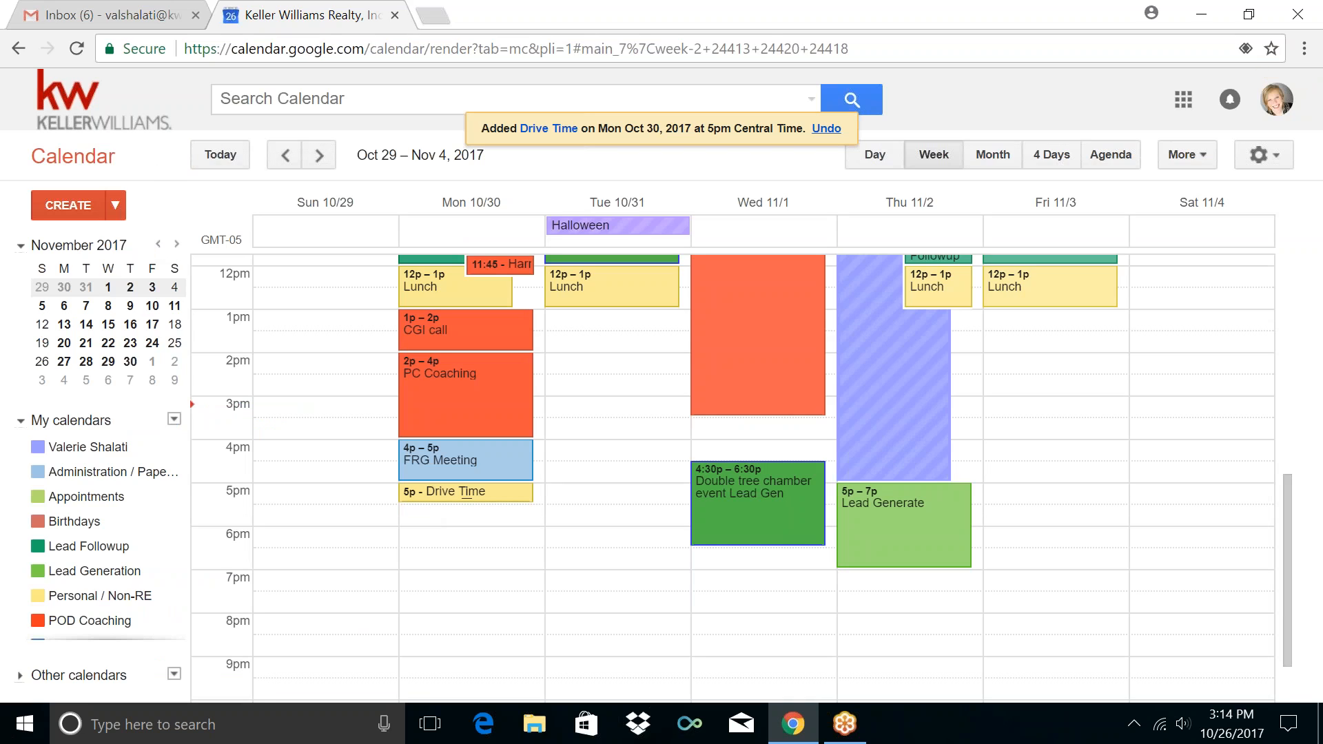
# Create a Monday 5:30–7:30pm event titled Appointment
pyautogui.click(427, 514)
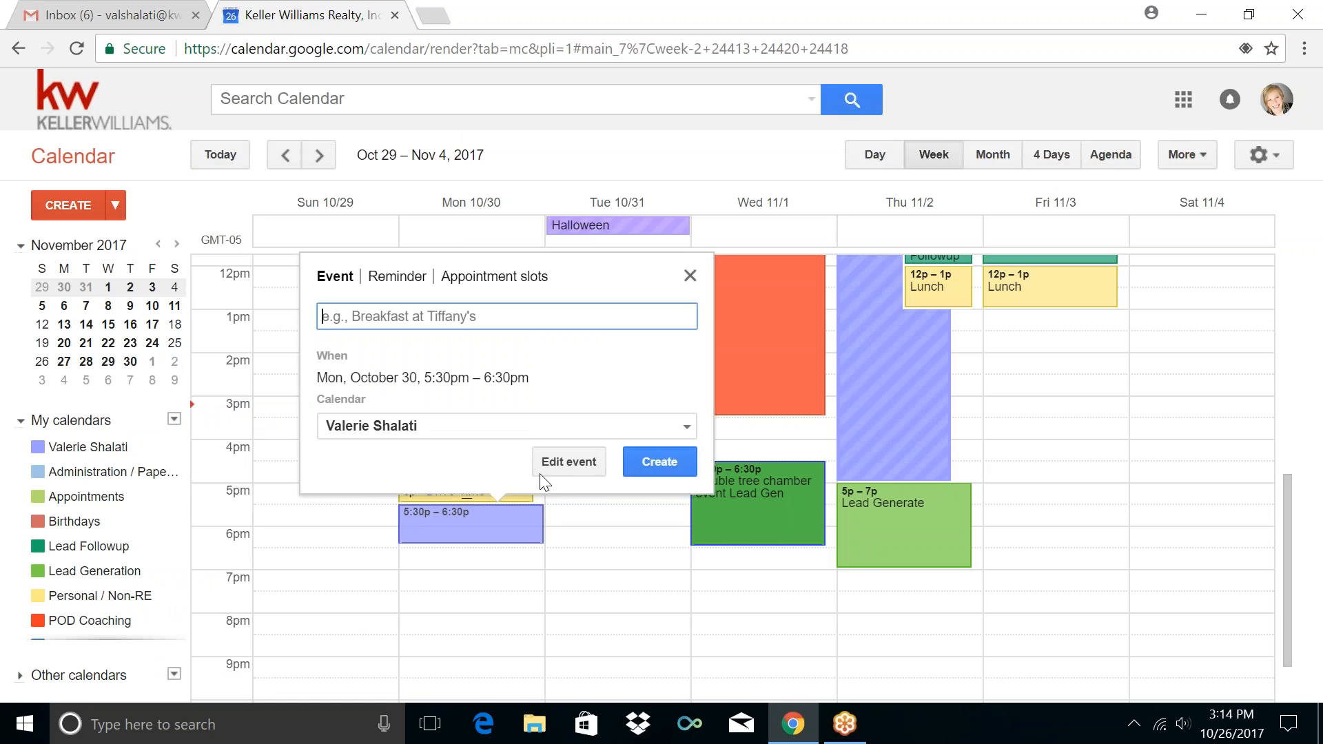
pyautogui.click(567, 464)
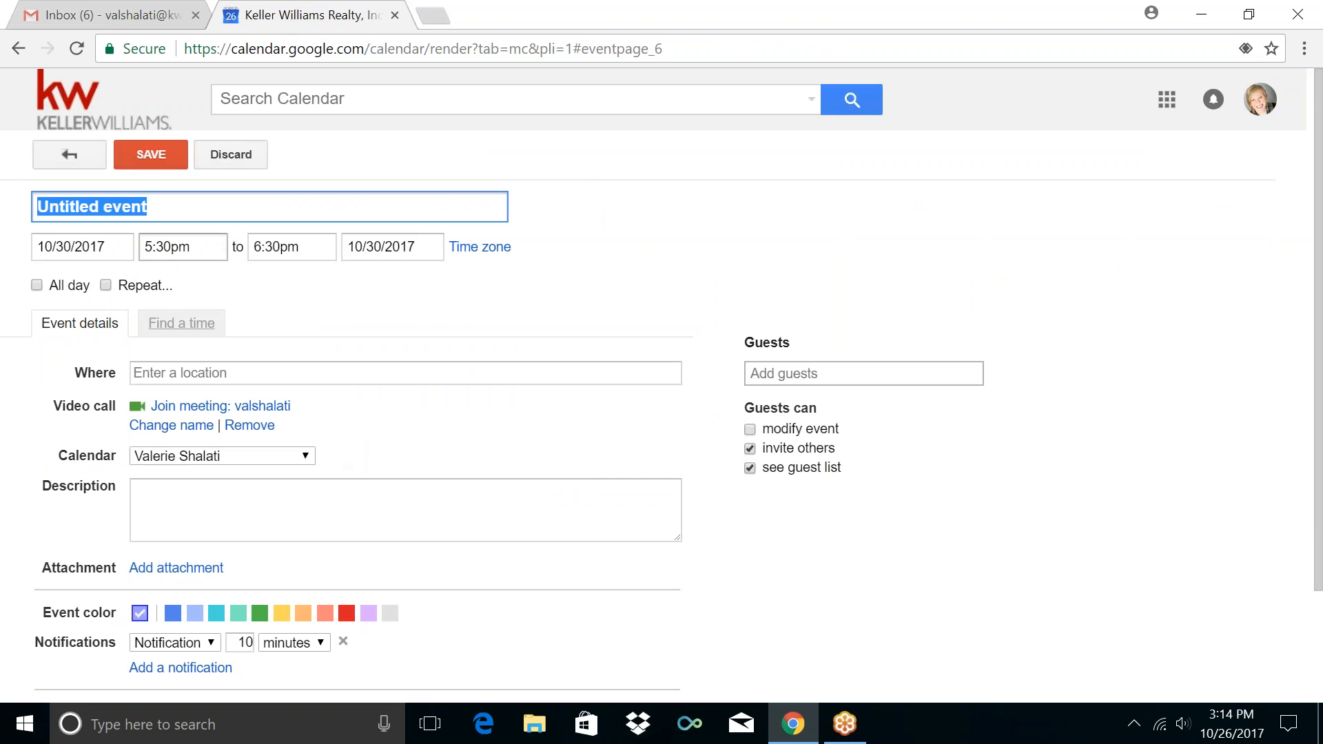
pyautogui.click(290, 249)
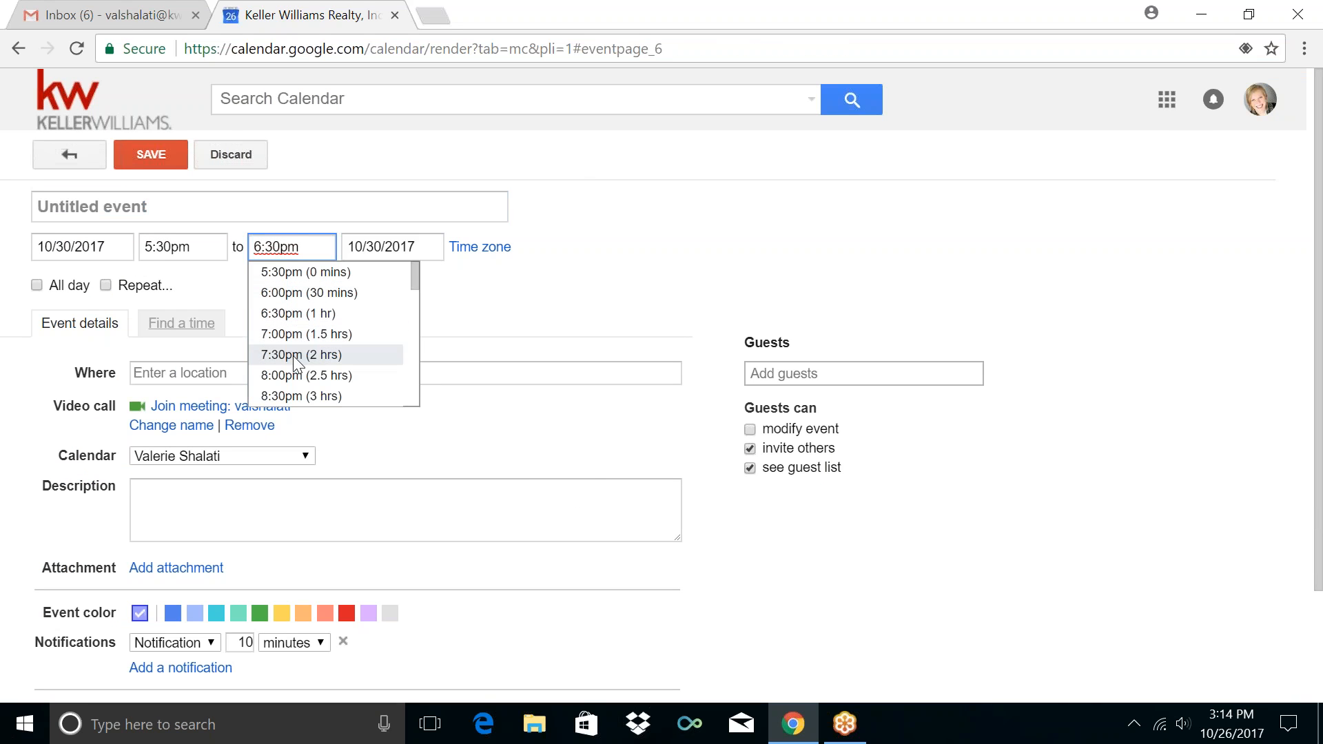
pyautogui.click(294, 357)
pyautogui.click(156, 206)
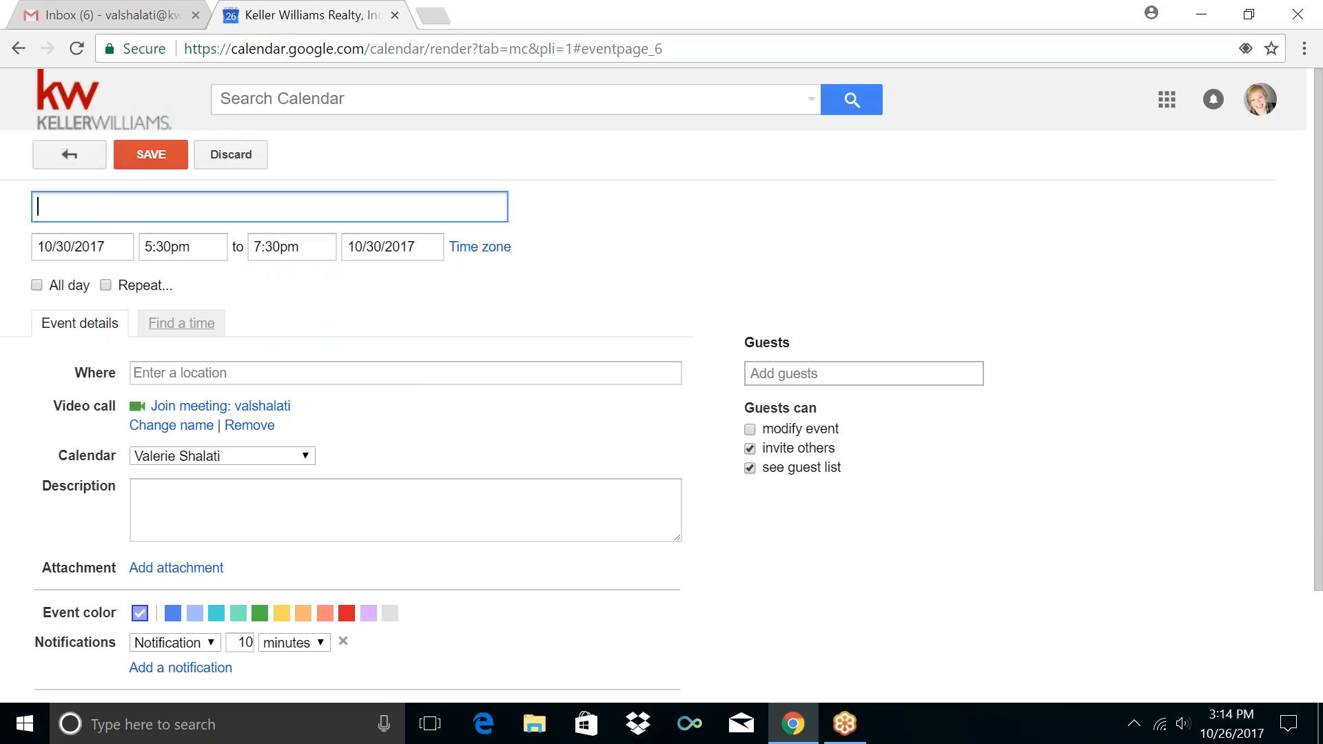
pyautogui.write('Appointment')
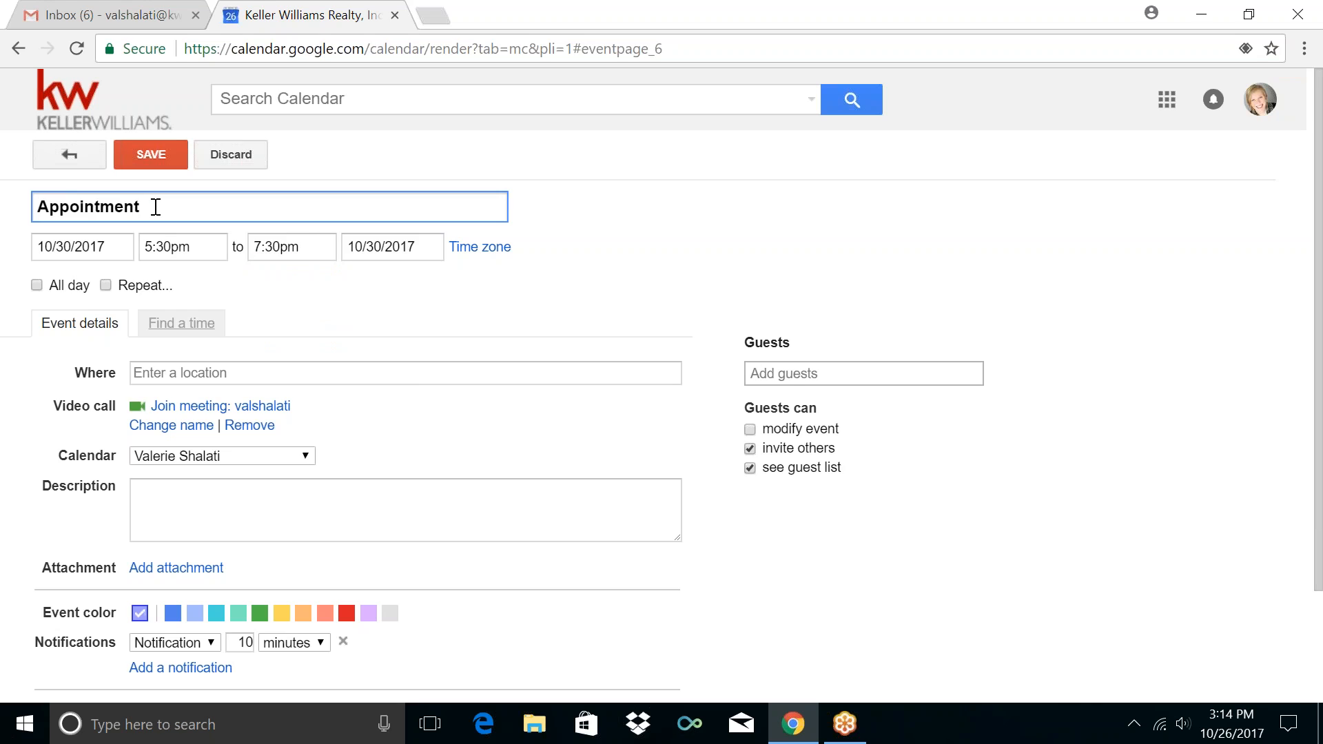
# Repeat it weekly on Monday in the Appointments calendar with a 5-minute notification, and save
pyautogui.click(151, 289)
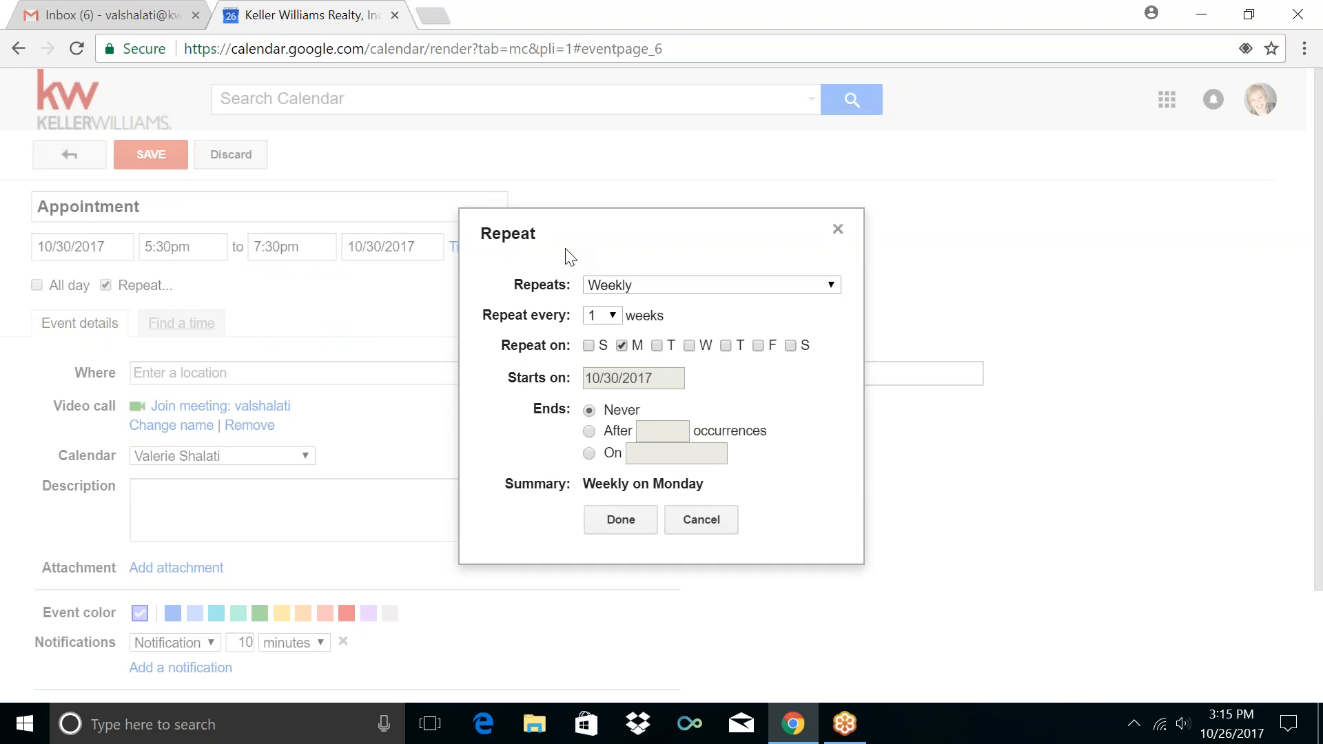
pyautogui.click(623, 522)
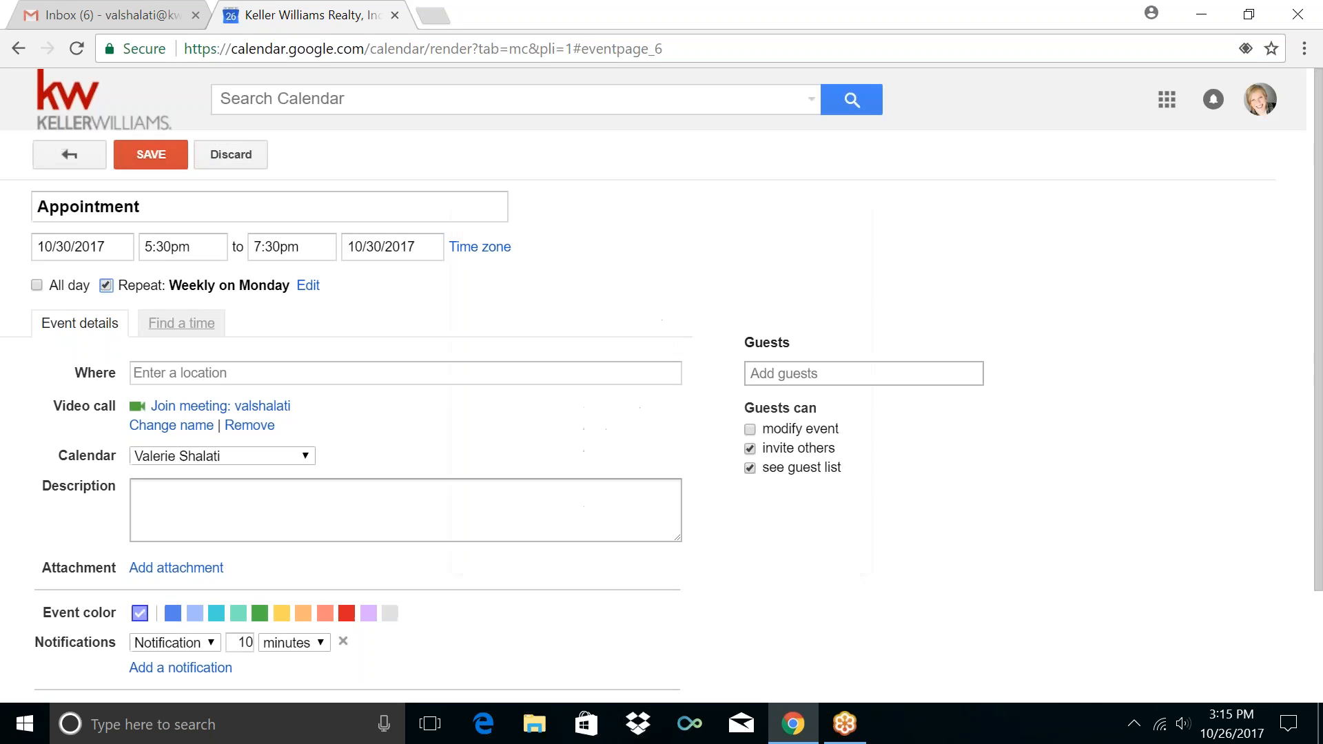
pyautogui.click(300, 457)
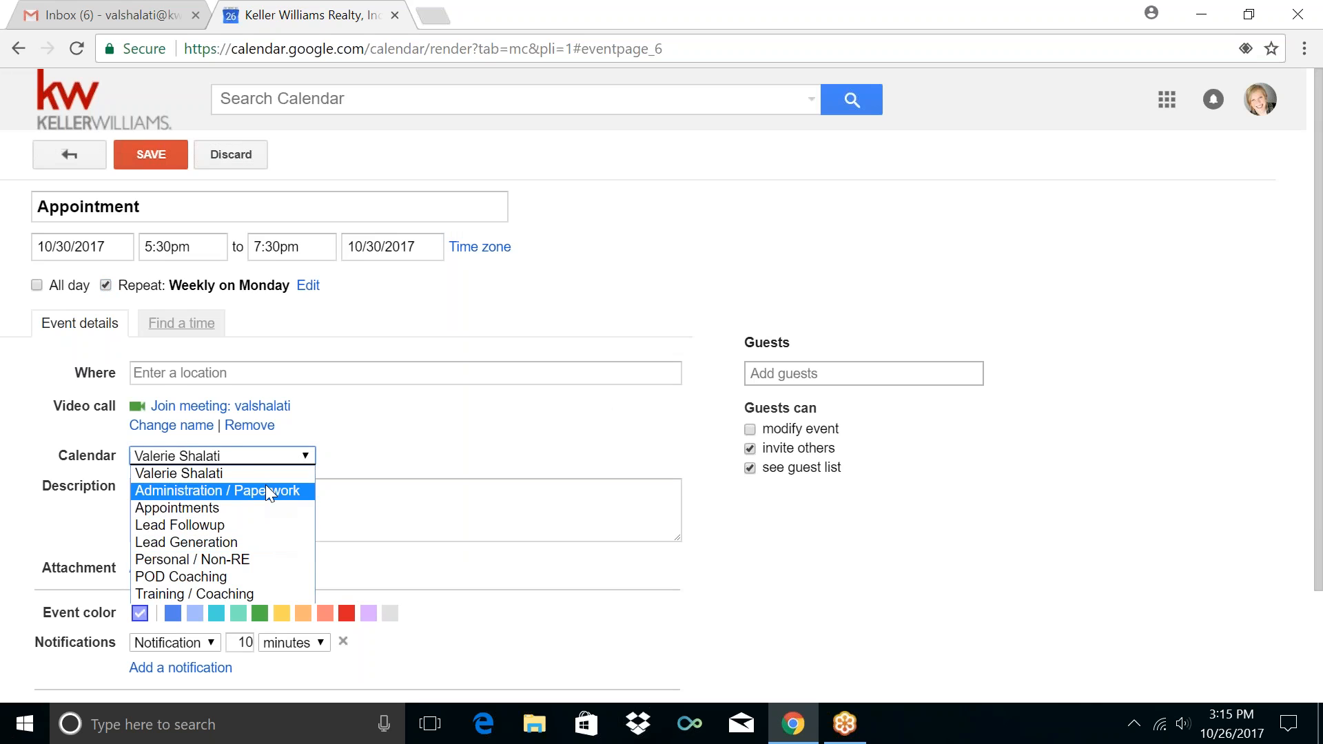
pyautogui.click(264, 507)
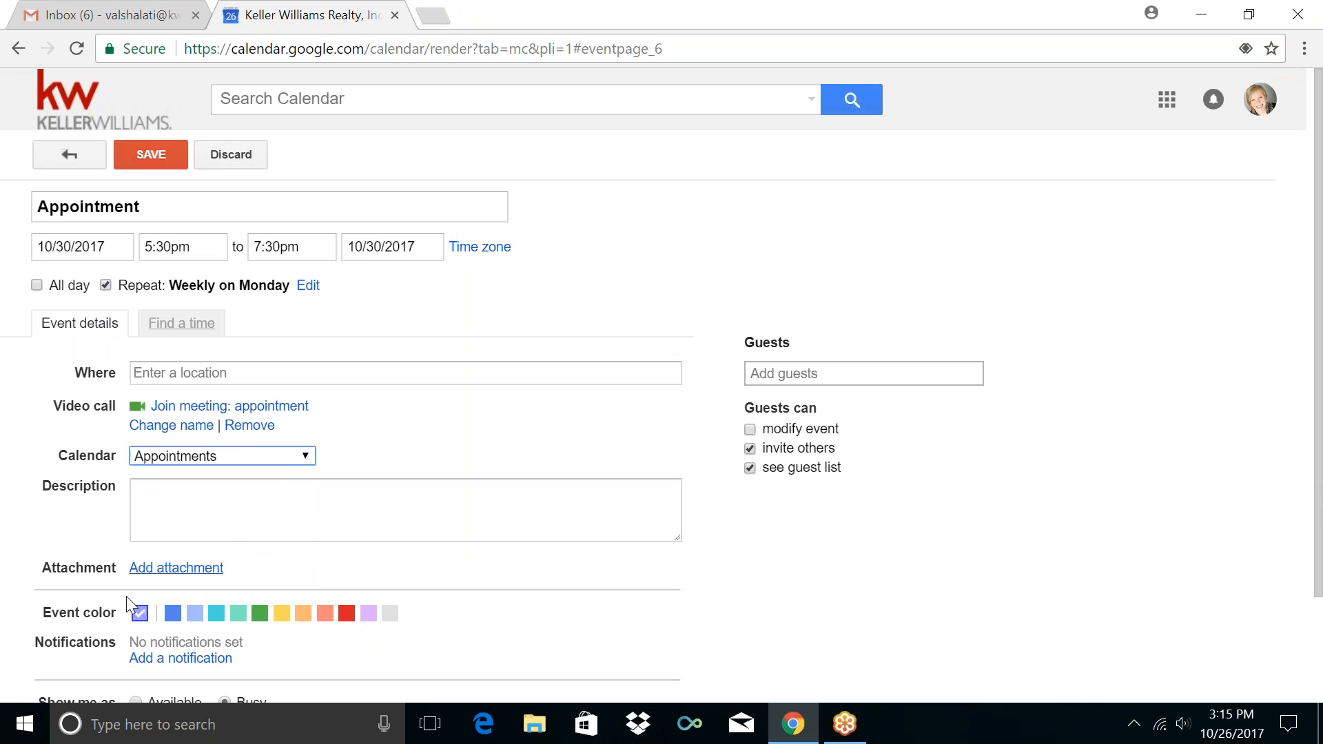
pyautogui.scroll(-2, 23, 582)
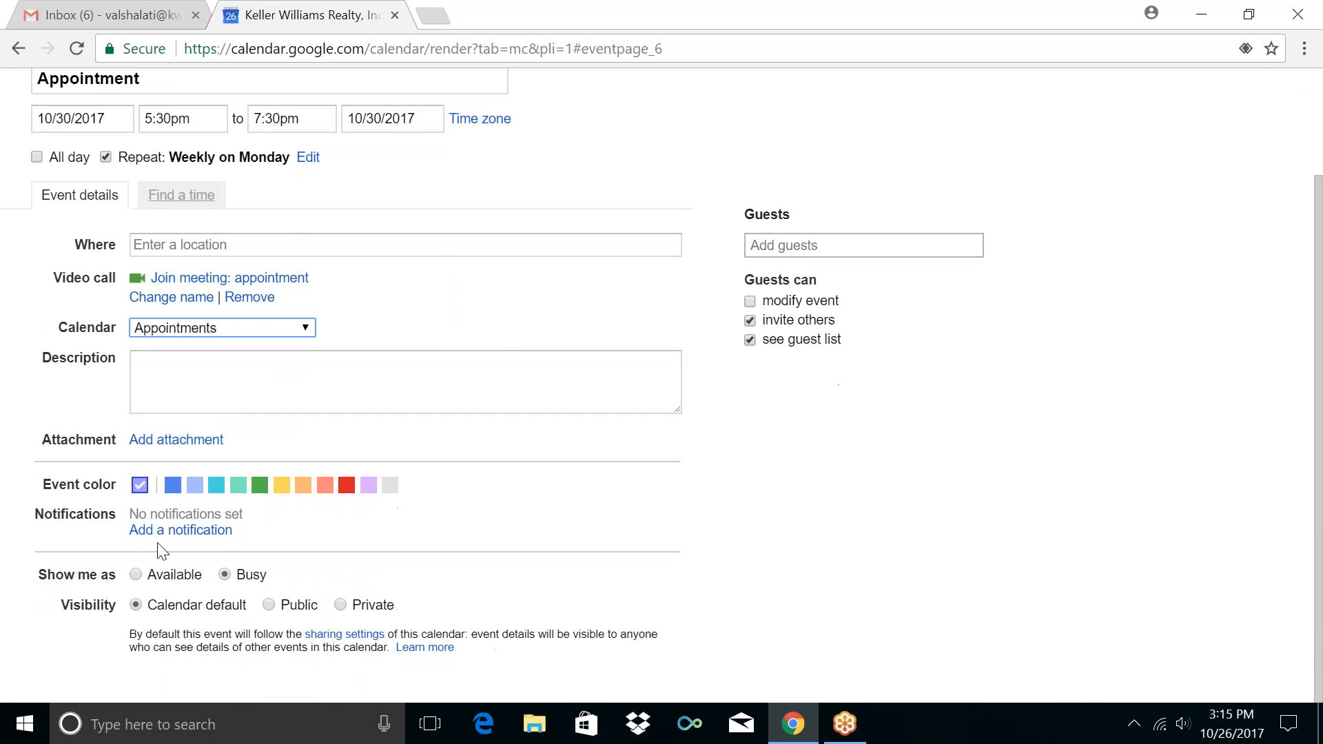
pyautogui.click(183, 531)
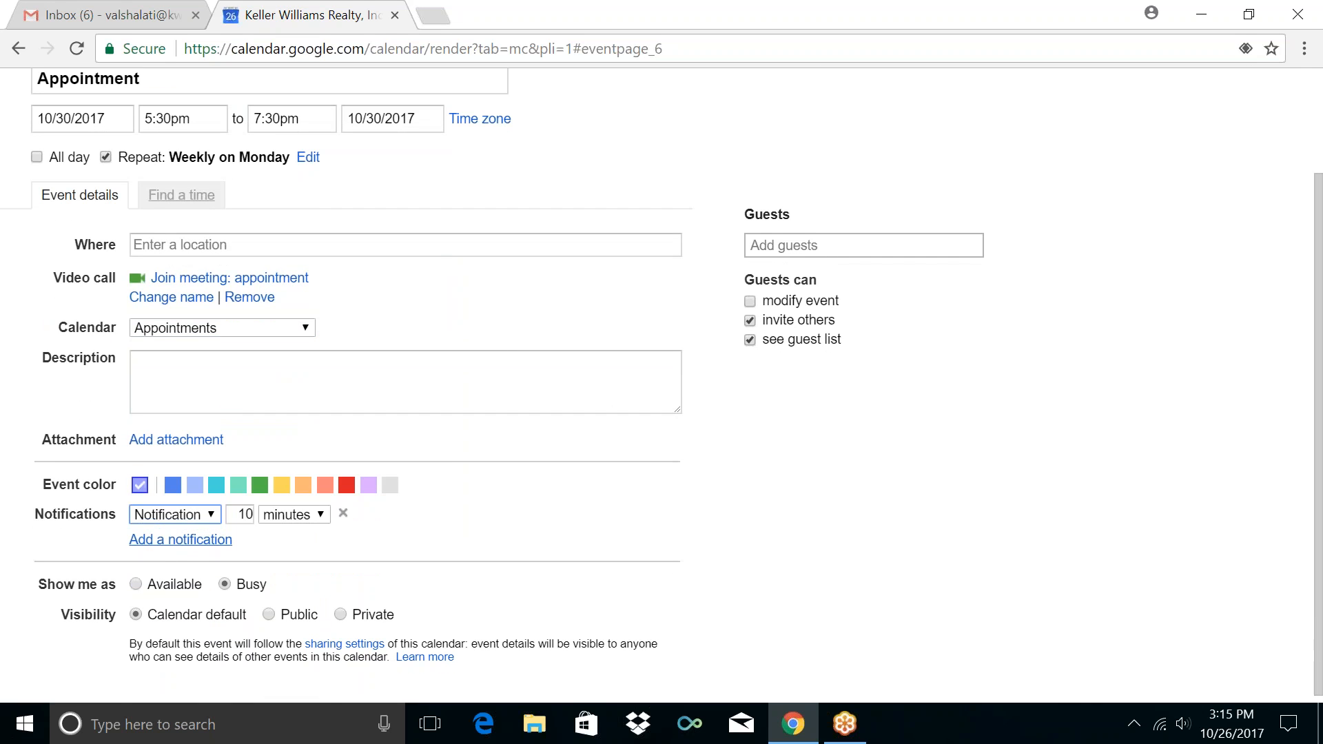
pyautogui.doubleClick(247, 514)
pyautogui.write('5')
pyautogui.scroll(2, 82, 304)
pyautogui.click(134, 155)
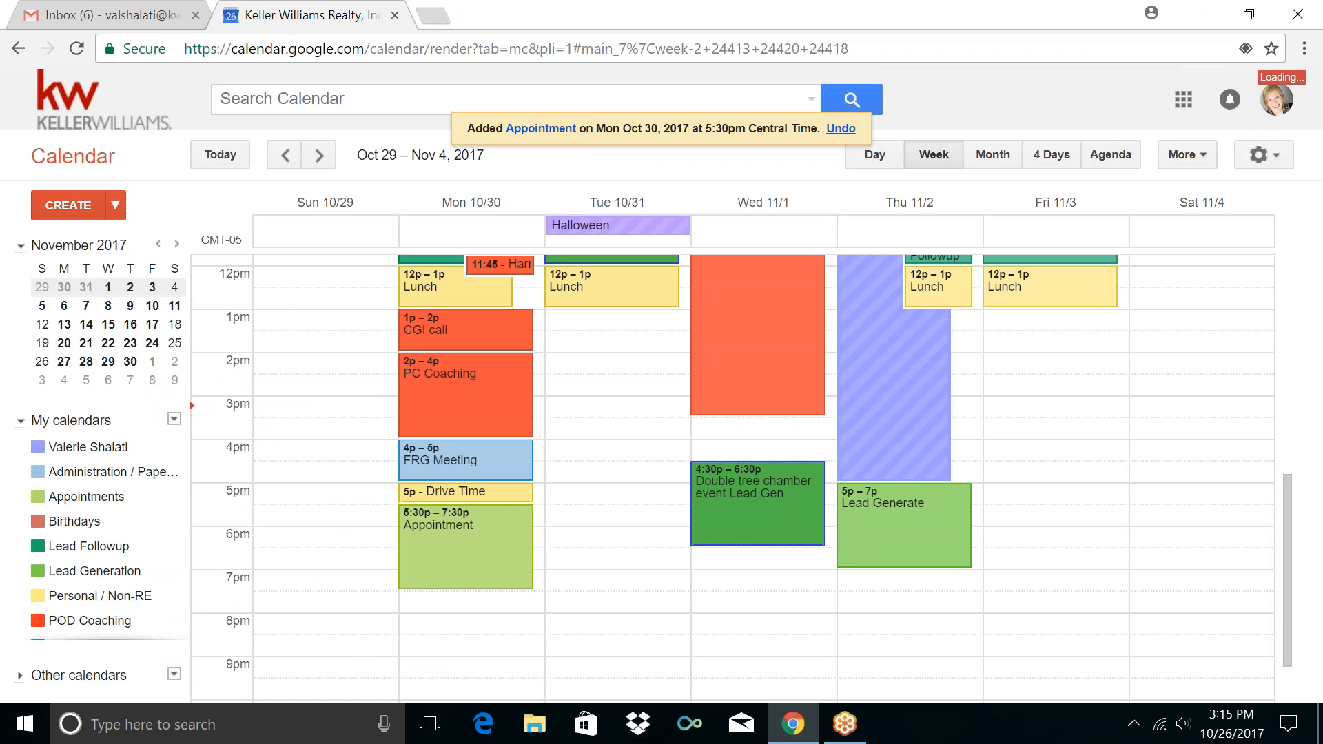
pyautogui.scroll(1, 559, 461)
# Scroll through the Oct 29 – Nov 4 week to review blocks like Exercize, Lunch and Lead Generate
pyautogui.scroll(4, 558, 461)
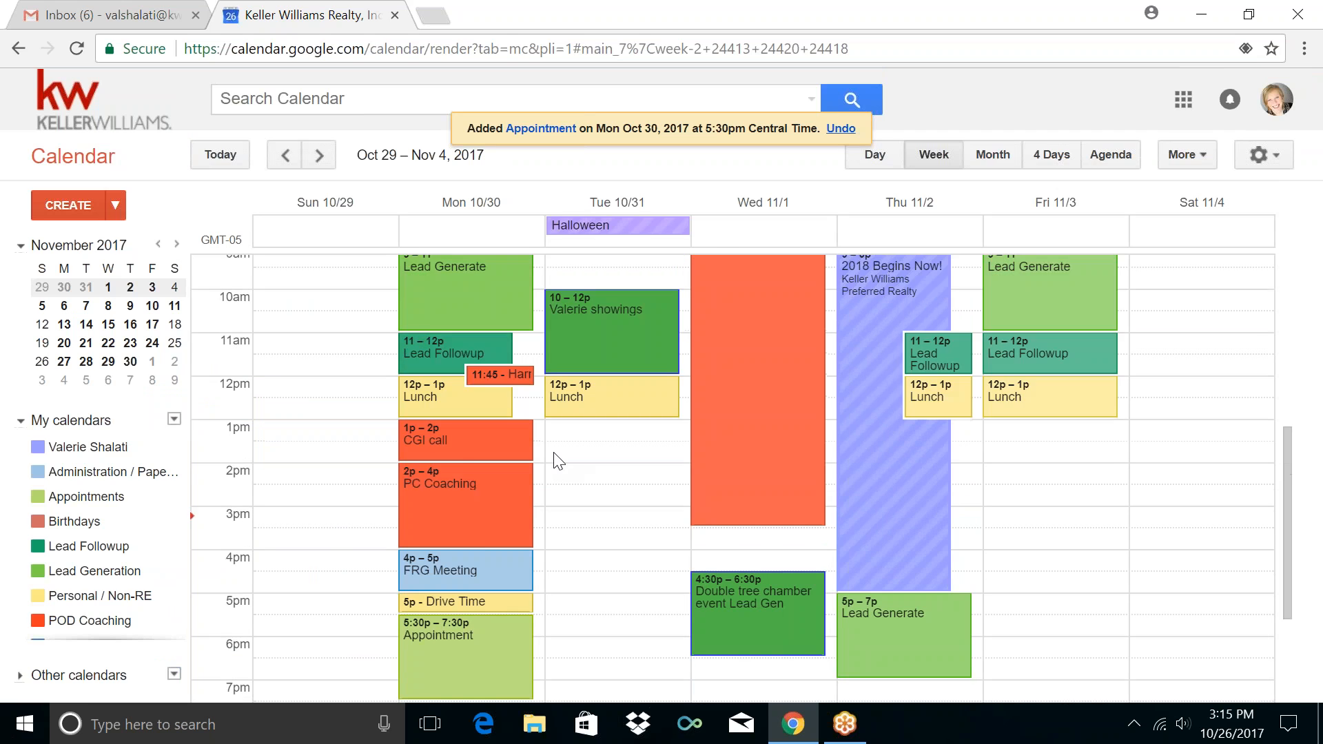
pyautogui.scroll(-2, 545, 437)
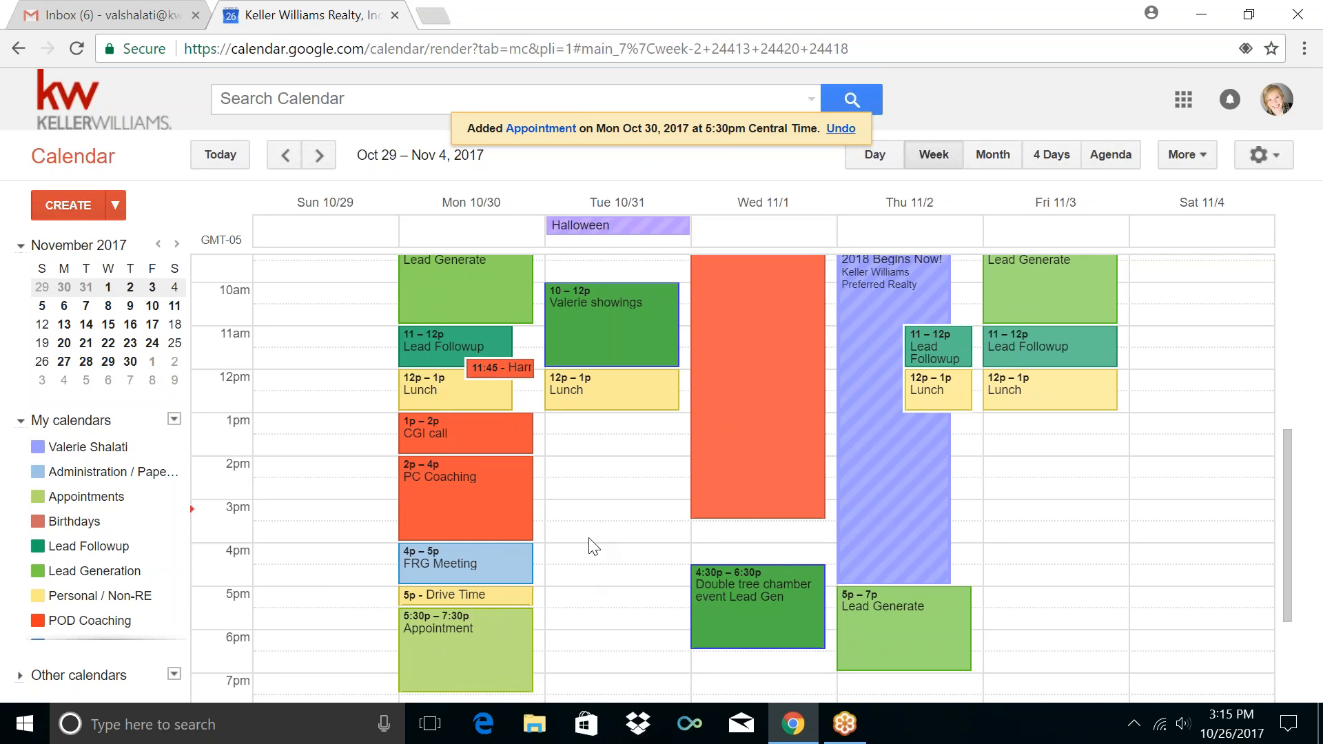
pyautogui.scroll(4, 589, 538)
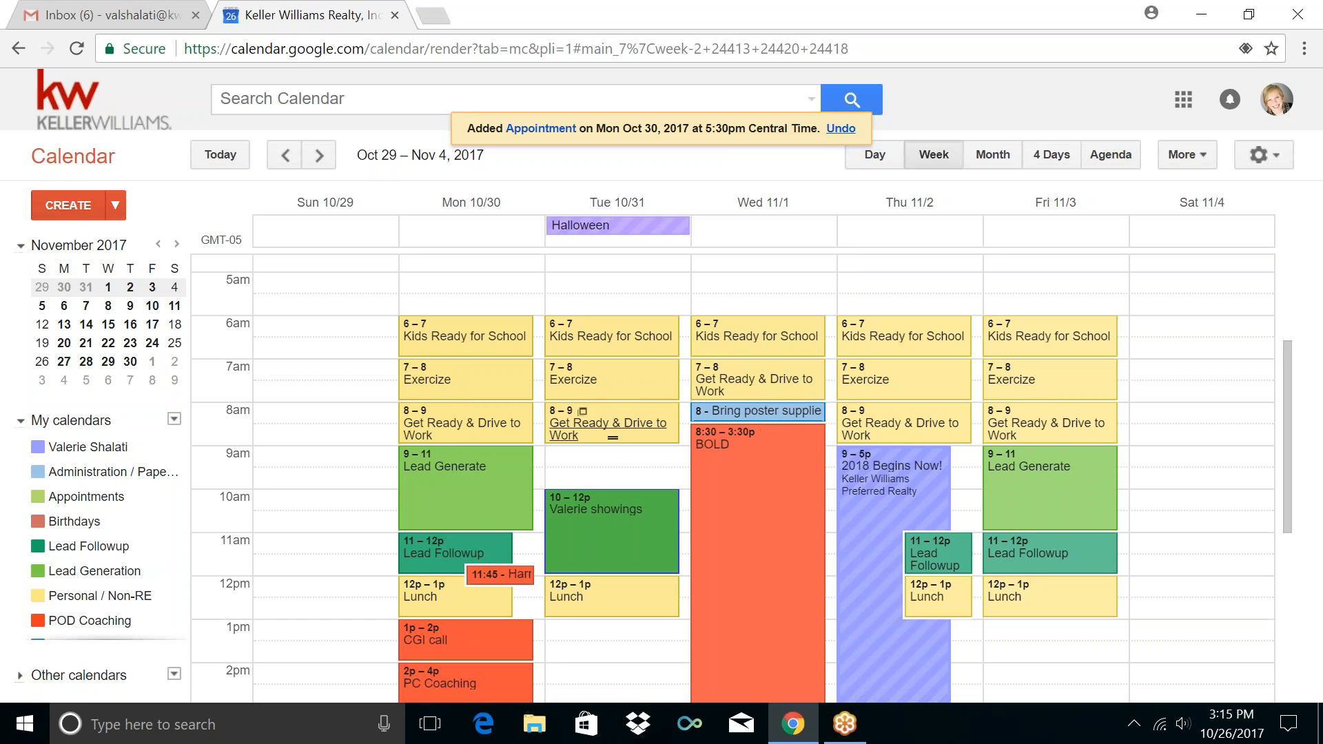
pyautogui.scroll(-3, 574, 440)
pyautogui.scroll(-2, 574, 440)
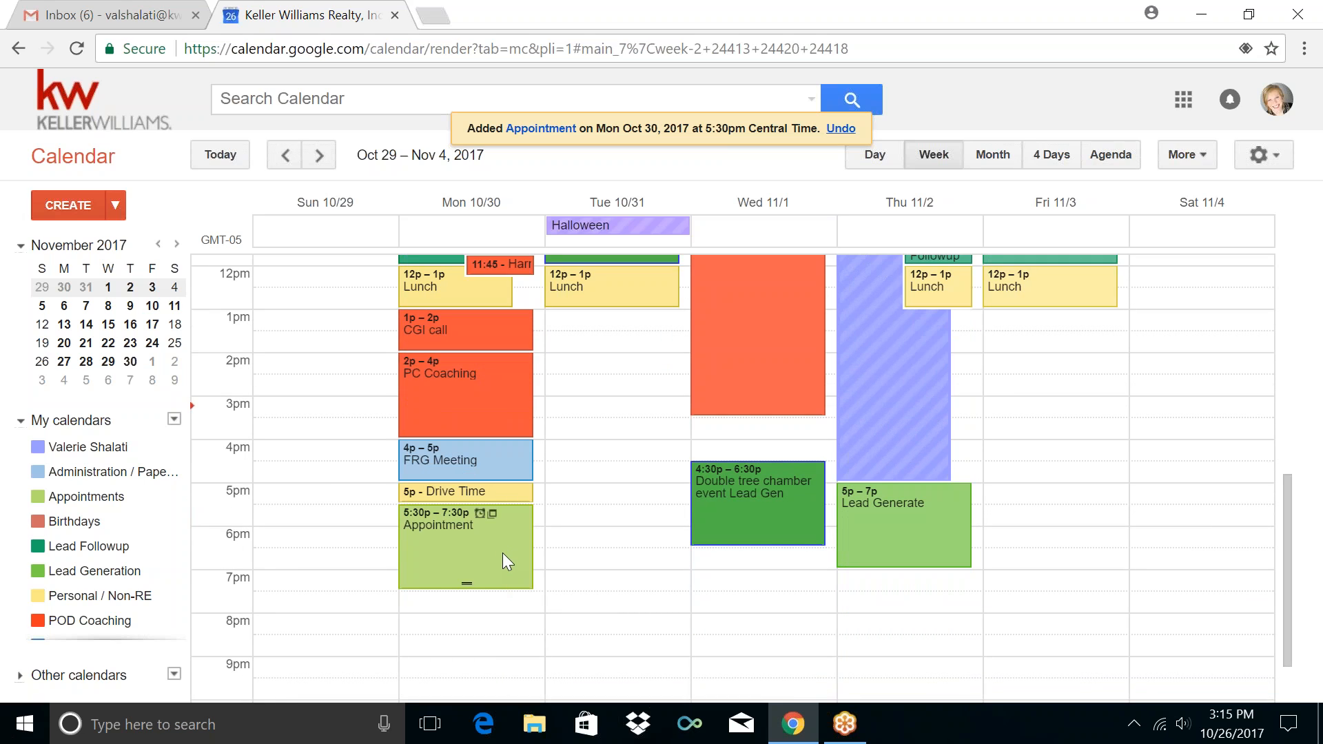
pyautogui.scroll(5, 811, 457)
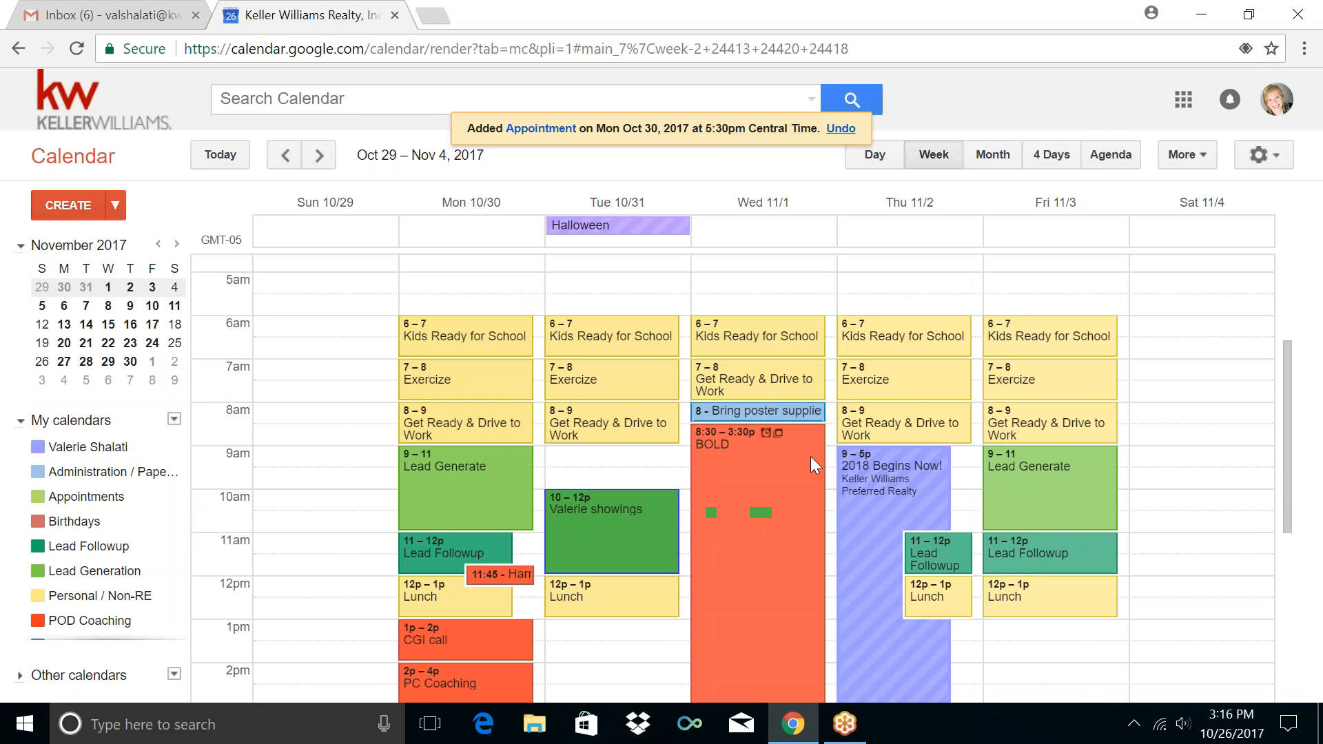
pyautogui.scroll(-4, 811, 456)
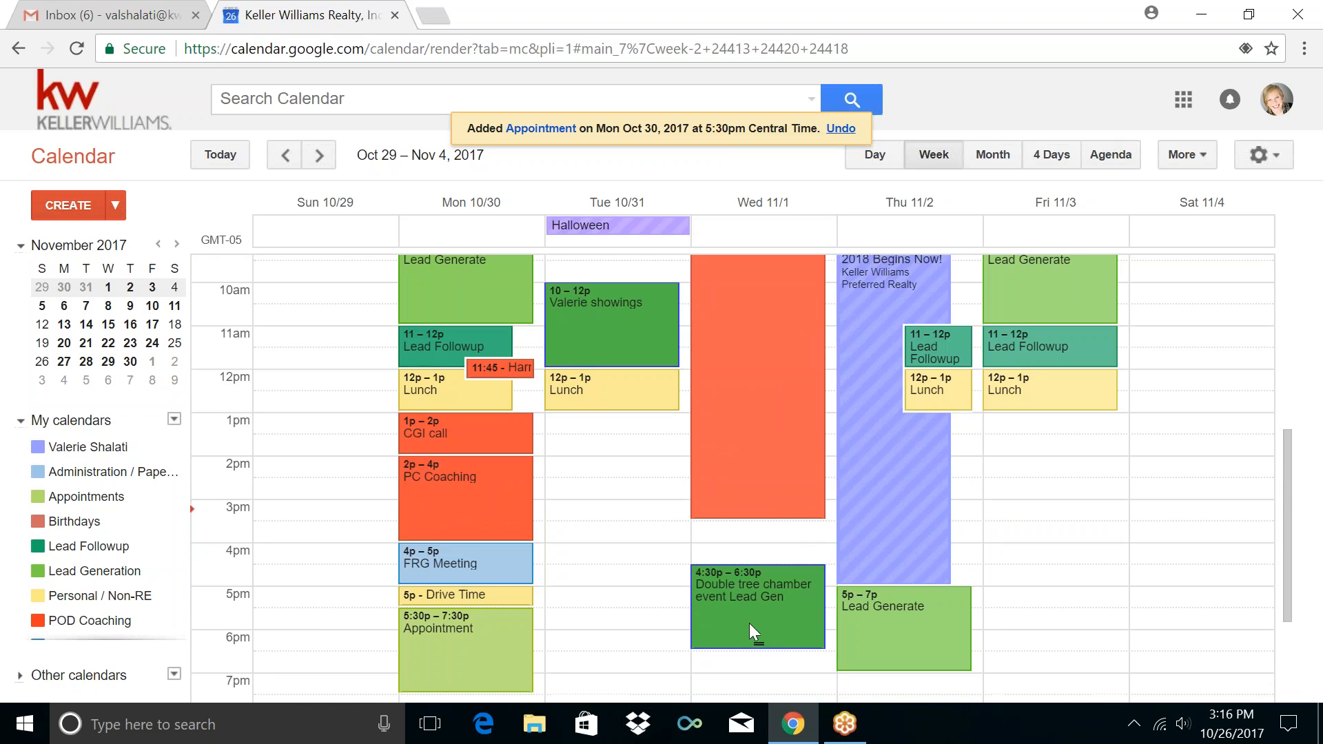
pyautogui.scroll(4, 662, 510)
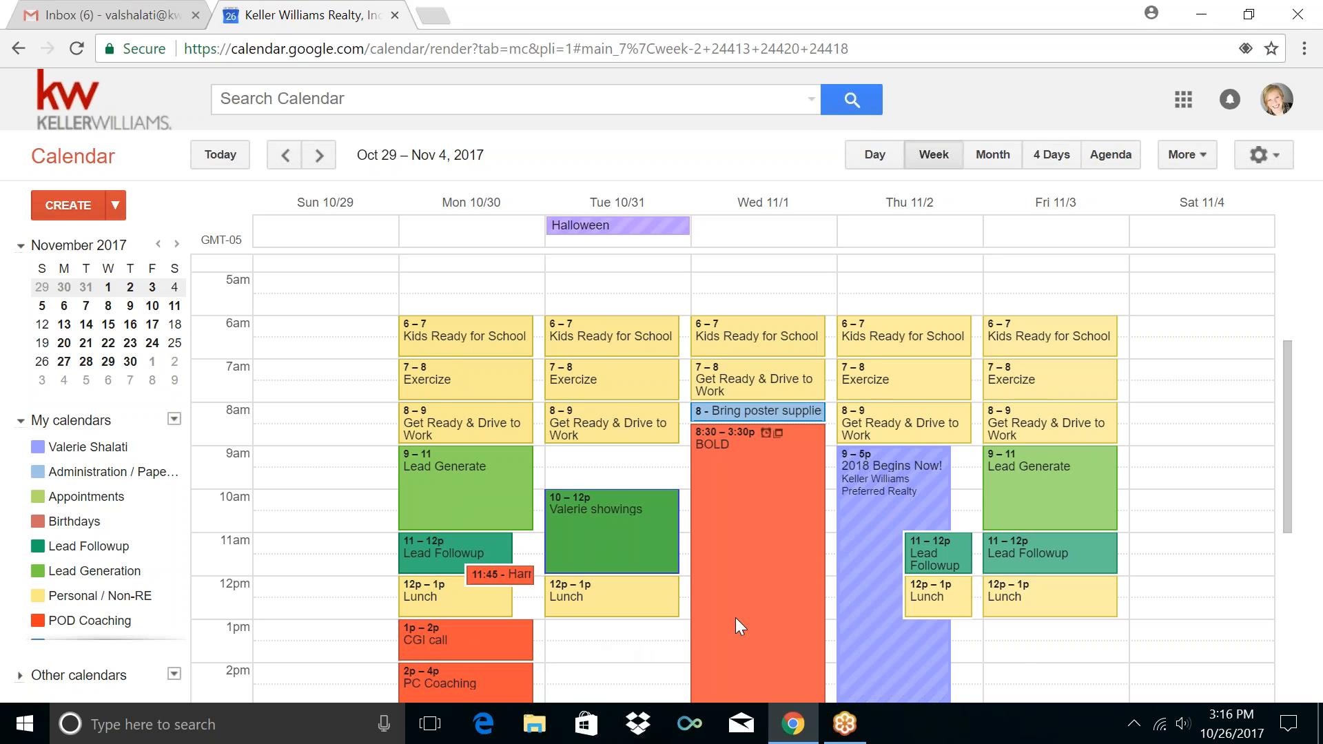
# Create a Tuesday 1pm event titled Admin / Paperwork, repeating weekly on Tuesdays
pyautogui.click(617, 643)
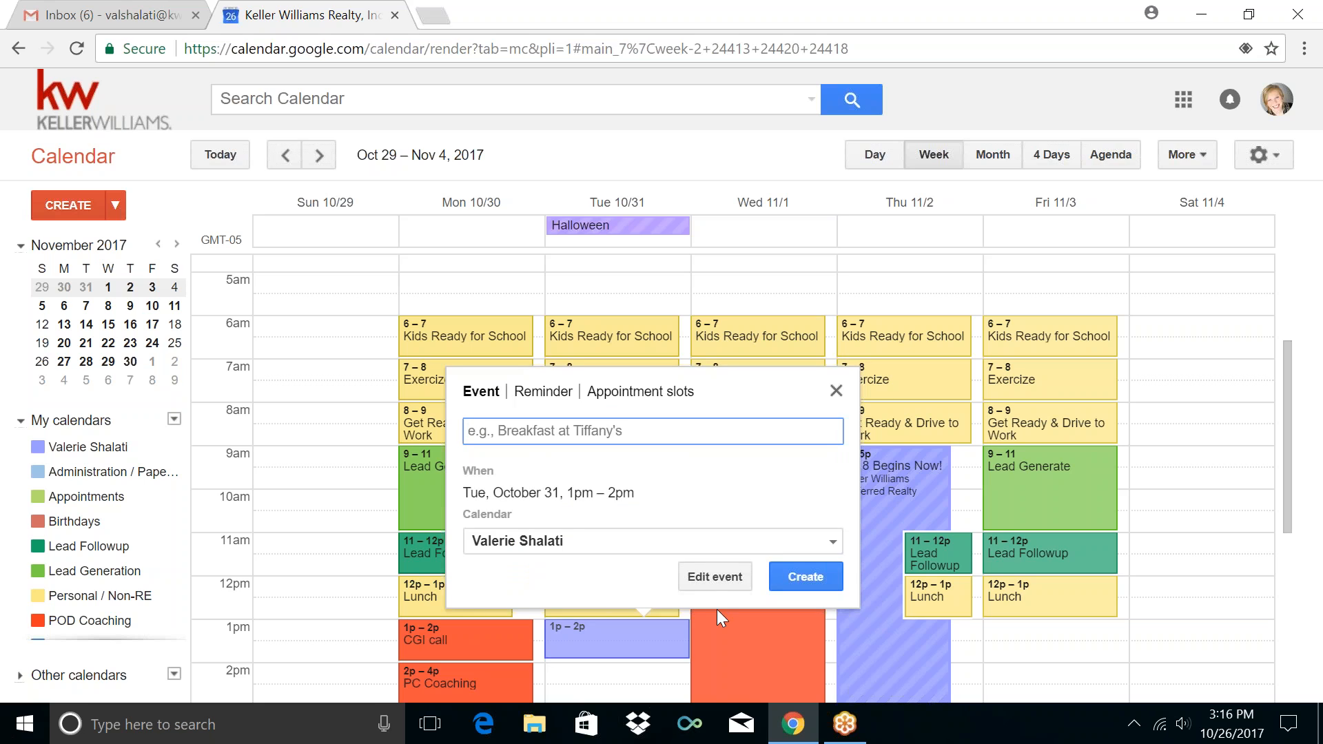
pyautogui.click(713, 578)
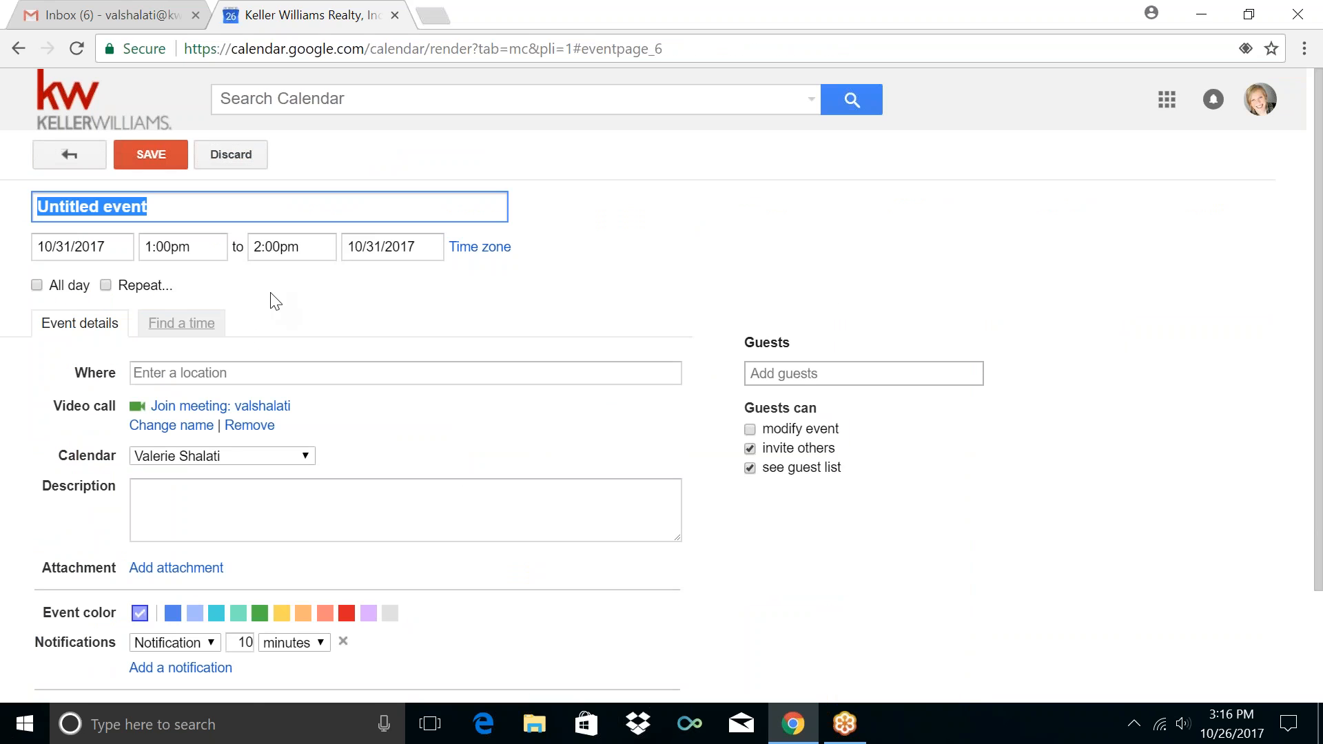
pyautogui.write('Adm')
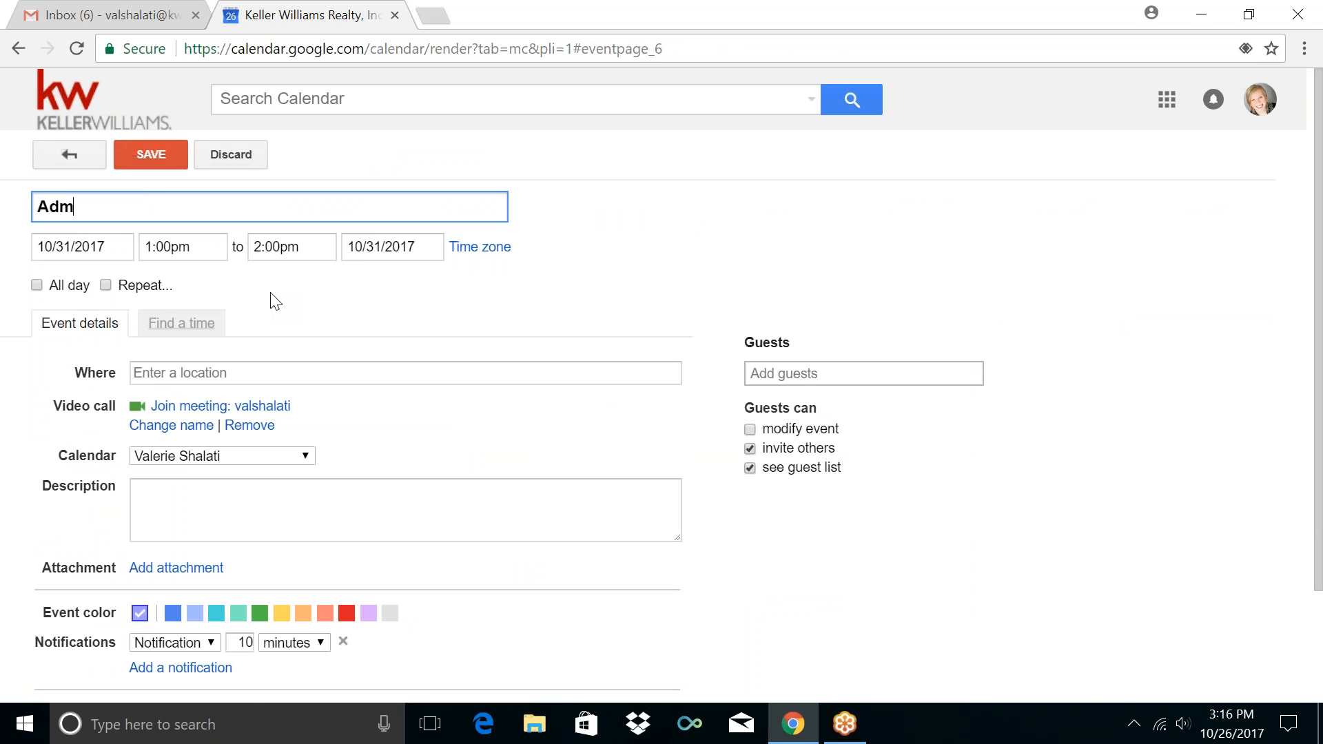
pyautogui.write('in / Paperwork')
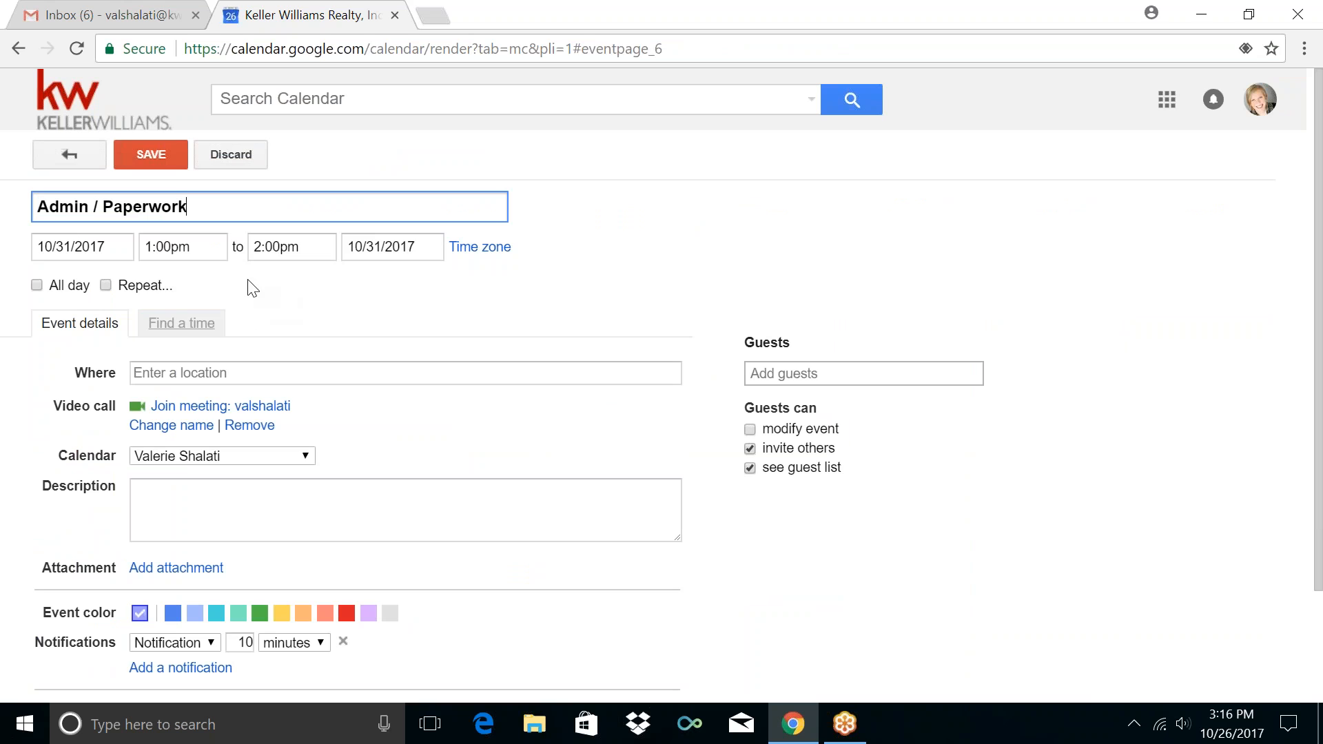
pyautogui.click(156, 288)
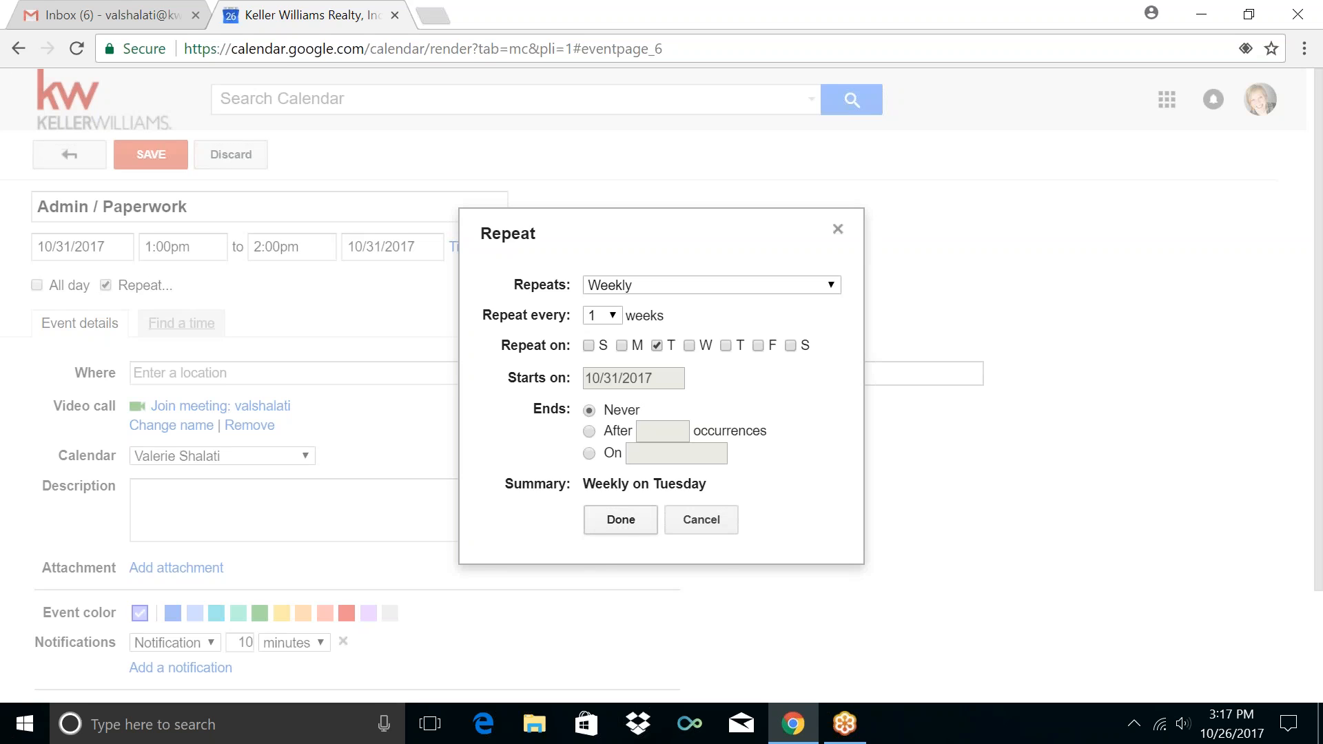
pyautogui.click(621, 523)
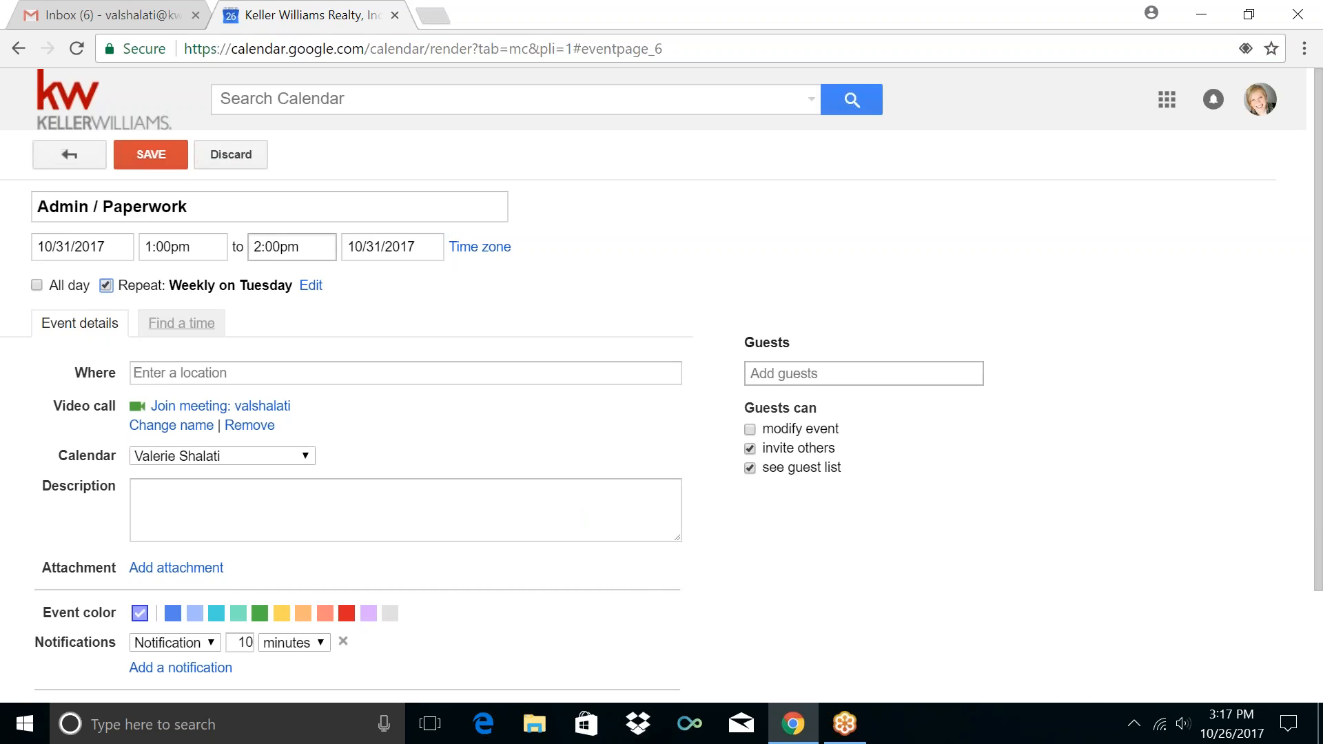
# File it in Administration / Paperwork with a 5-minute reminder and save
pyautogui.click(234, 456)
pyautogui.click(233, 490)
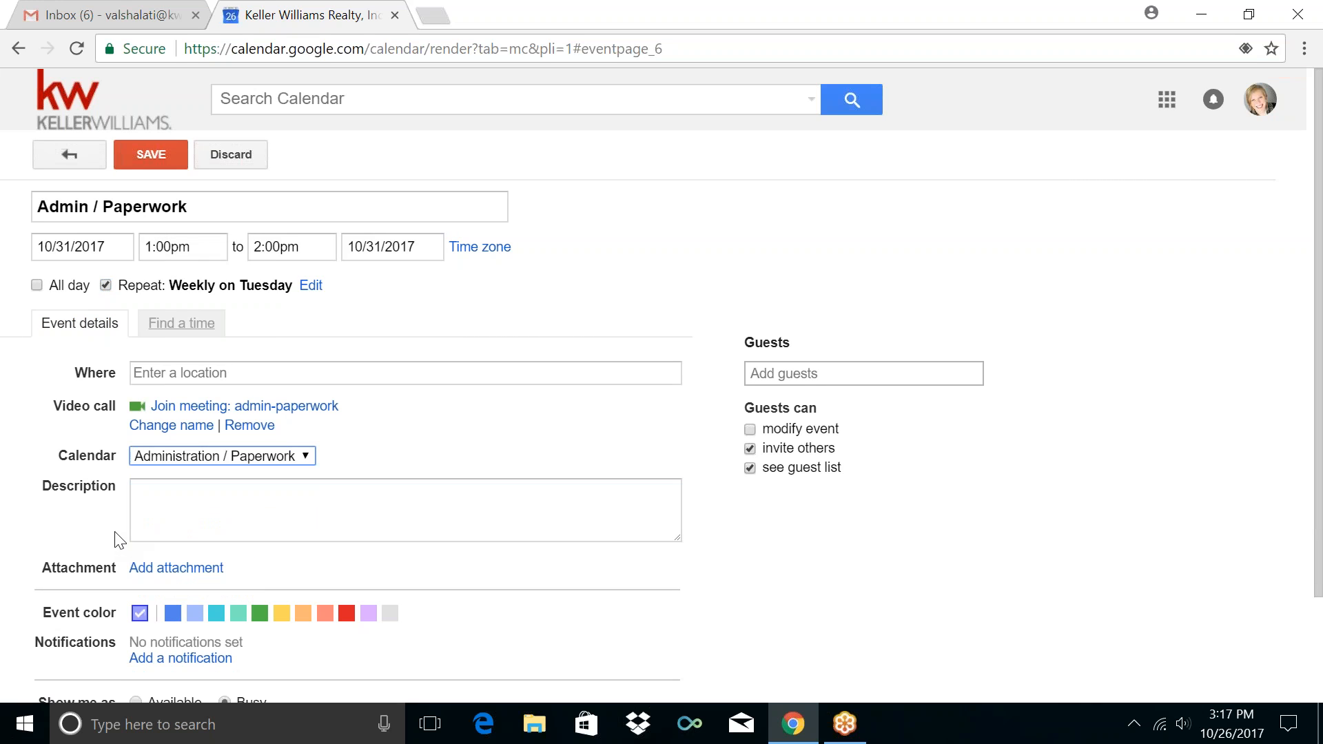
pyautogui.scroll(-1, 38, 546)
pyautogui.scroll(-1, 83, 566)
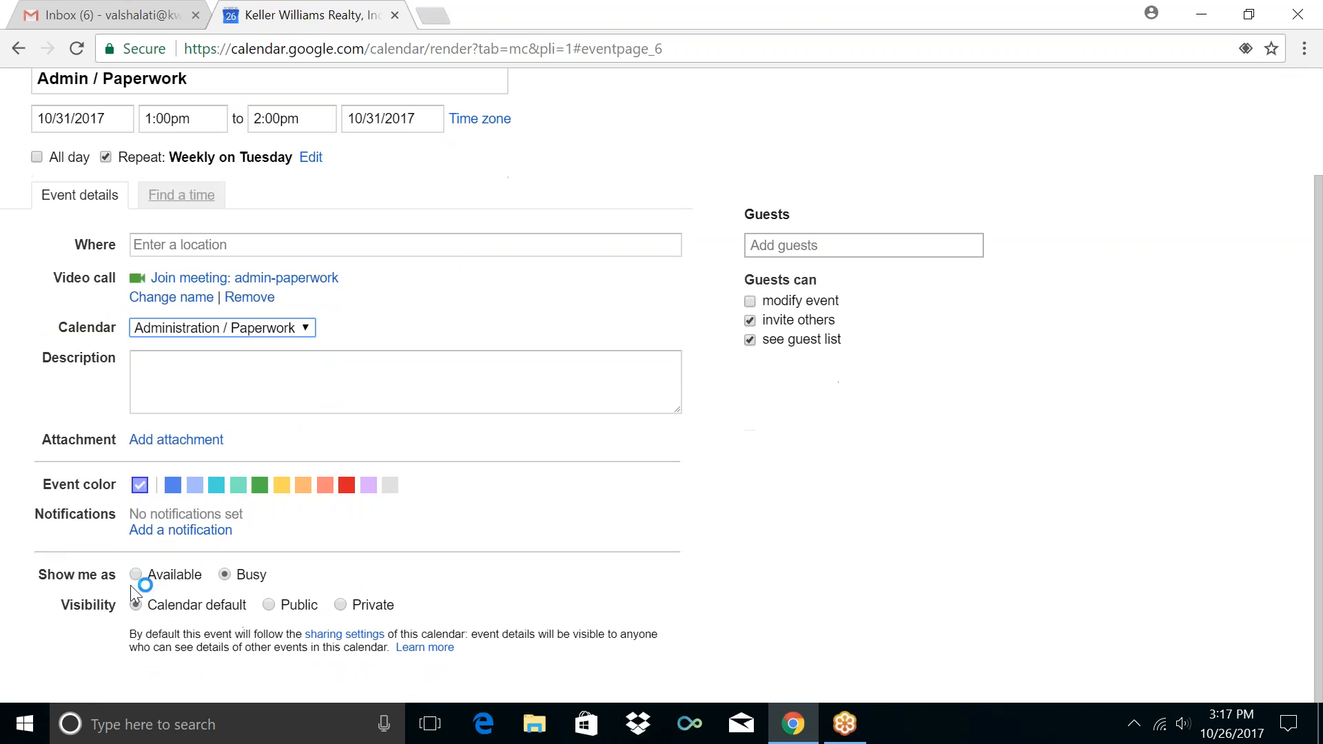
pyautogui.click(164, 536)
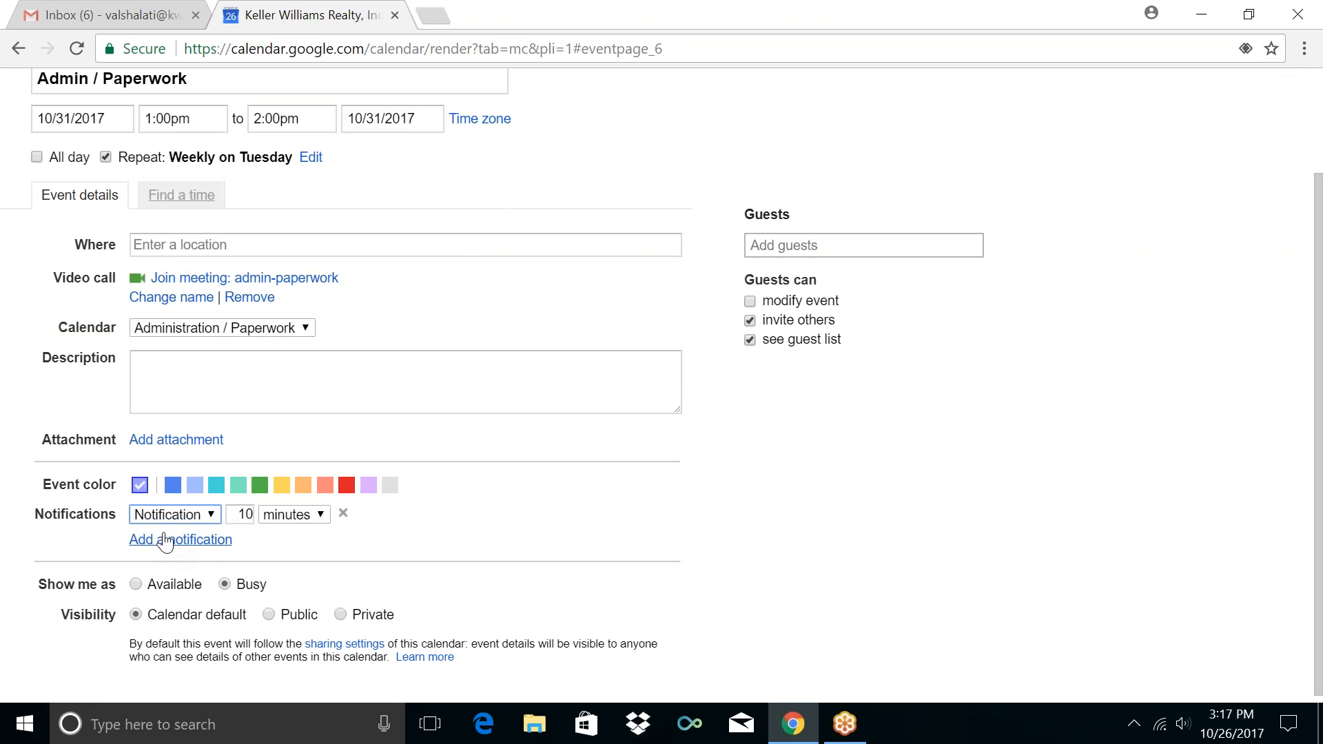
pyautogui.doubleClick(245, 517)
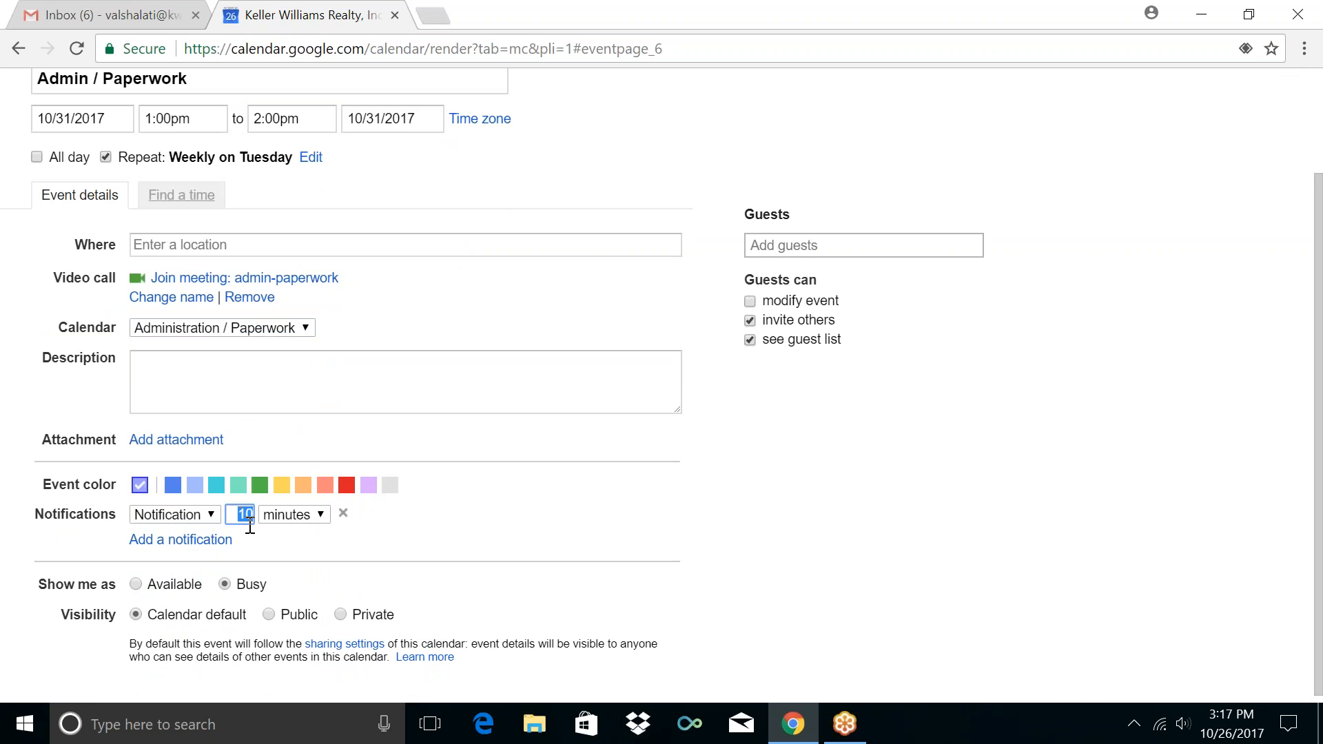
pyautogui.write('5')
pyautogui.scroll(2, 3, 260)
pyautogui.click(151, 154)
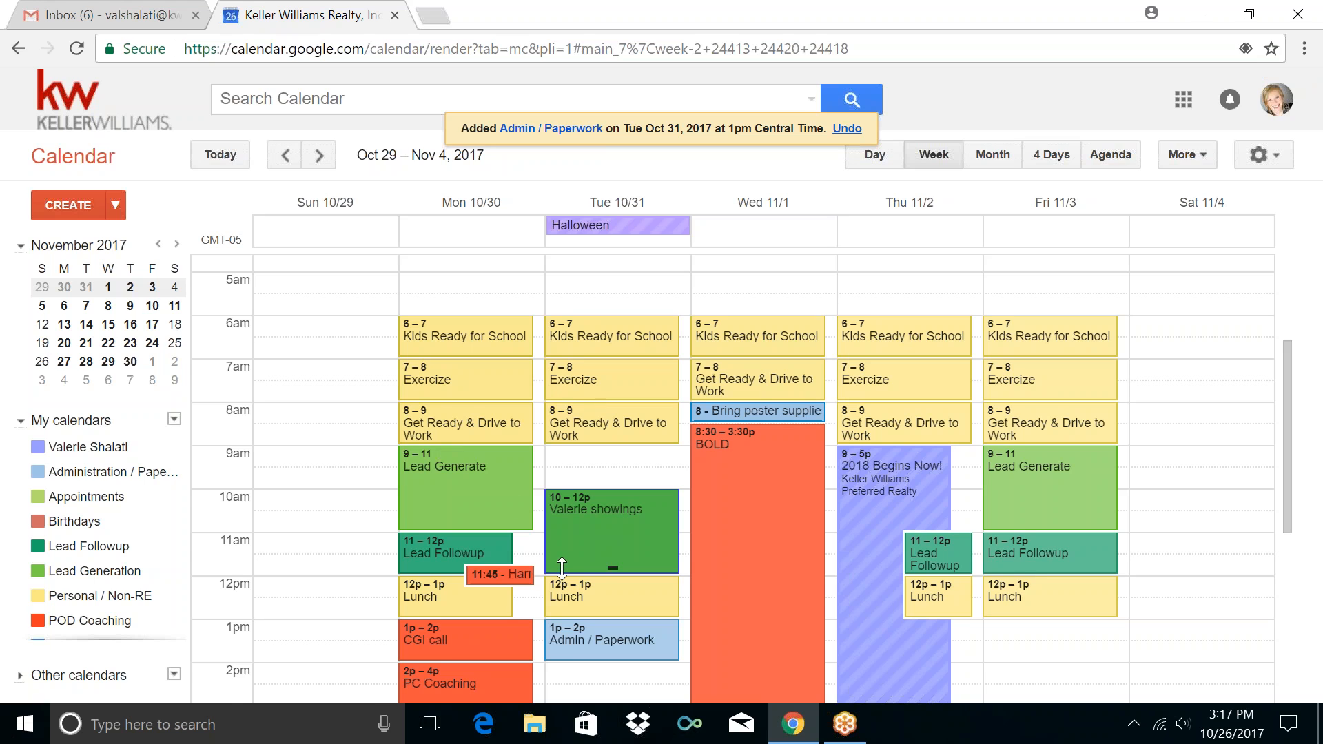
pyautogui.scroll(-3, 562, 566)
# Create a Tuesday 2pm event titled Get Lexi, repeating weekly on Tuesdays
pyautogui.click(597, 469)
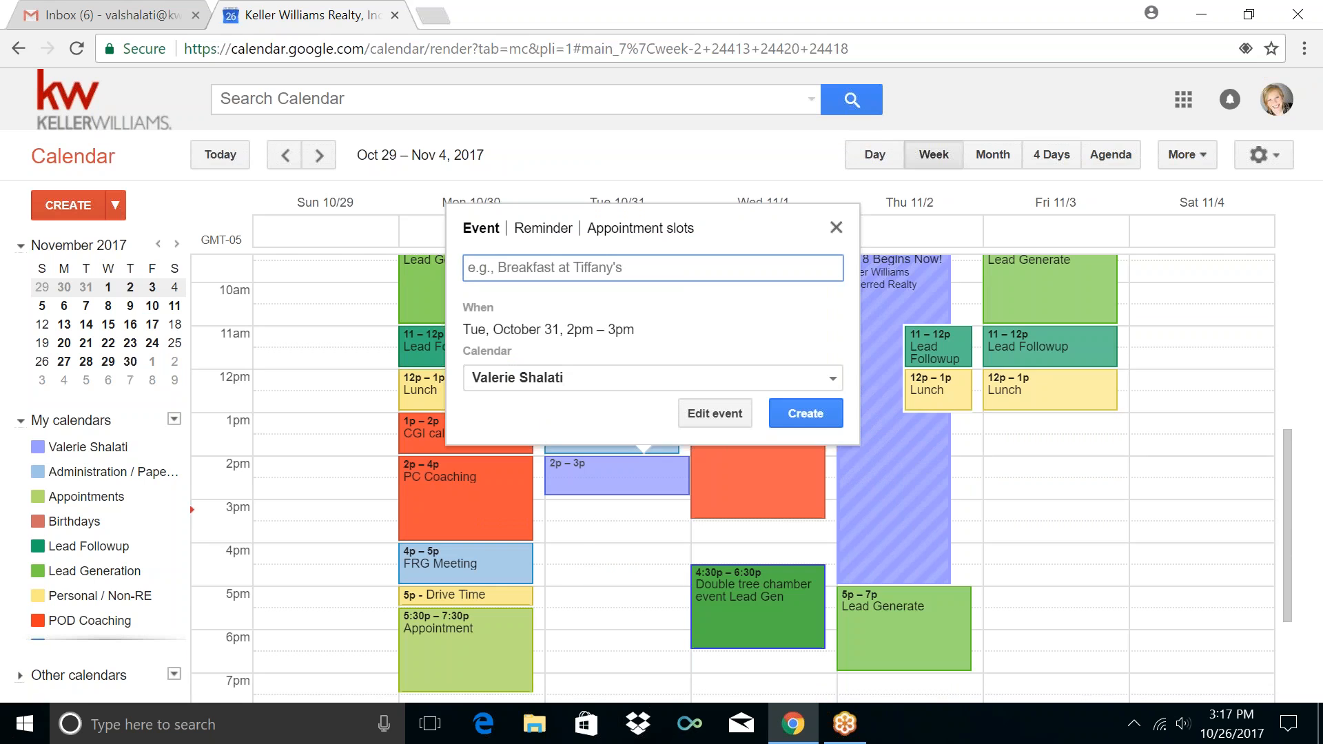
pyautogui.click(734, 421)
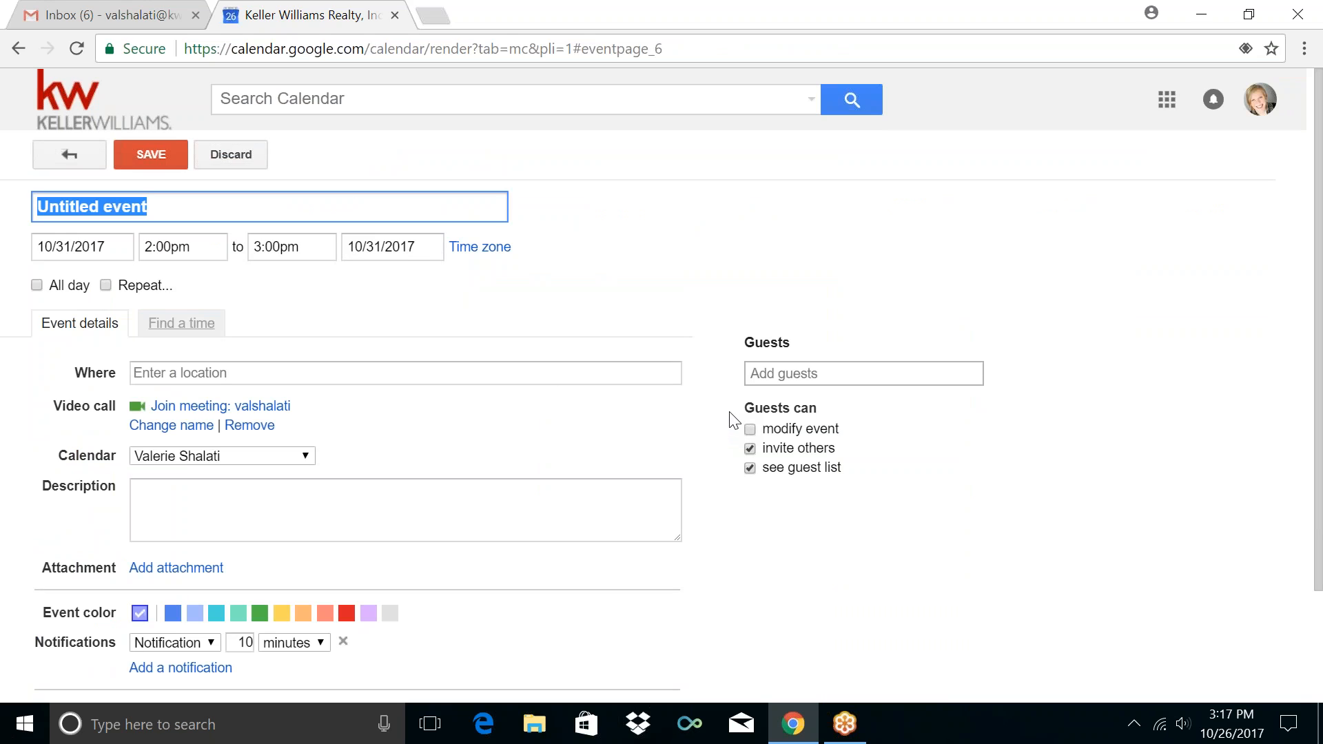
pyautogui.write('Get Da')
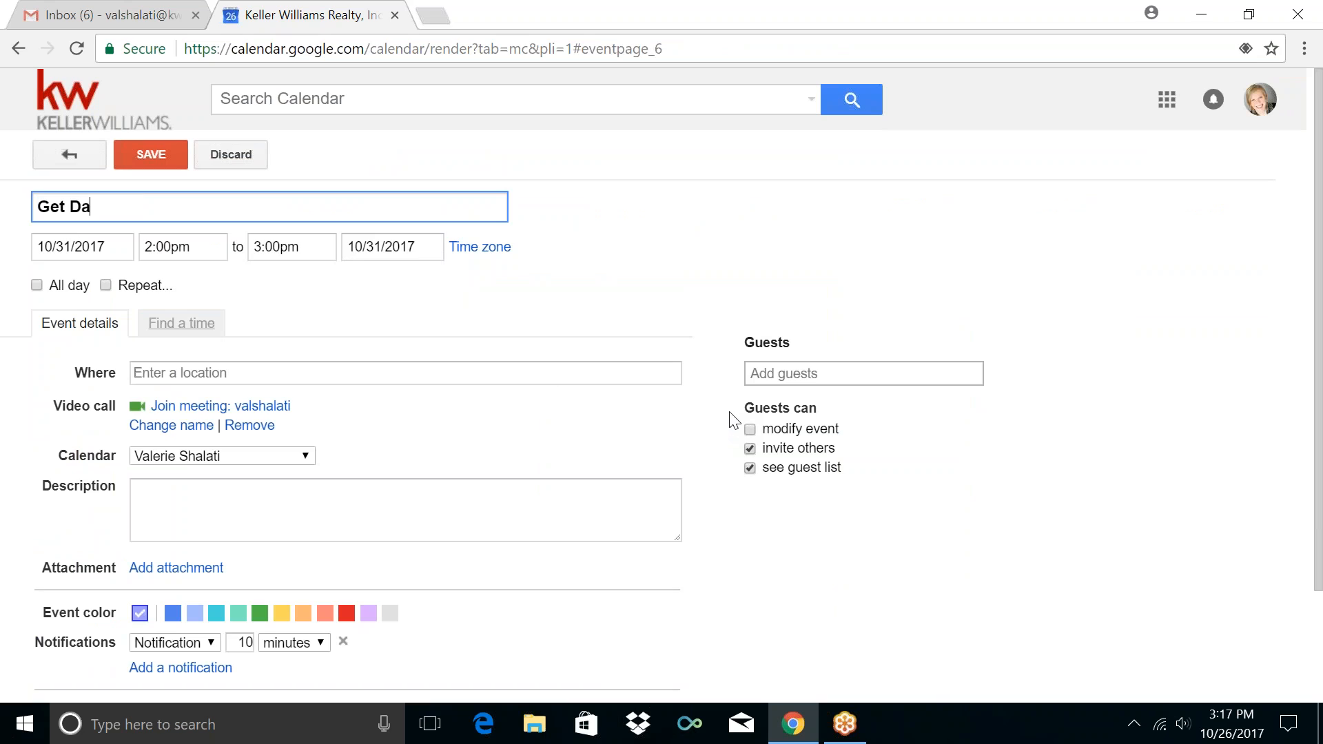
pyautogui.press('BackSpace')
pyautogui.press('BackSpace')
pyautogui.write('Lexi')
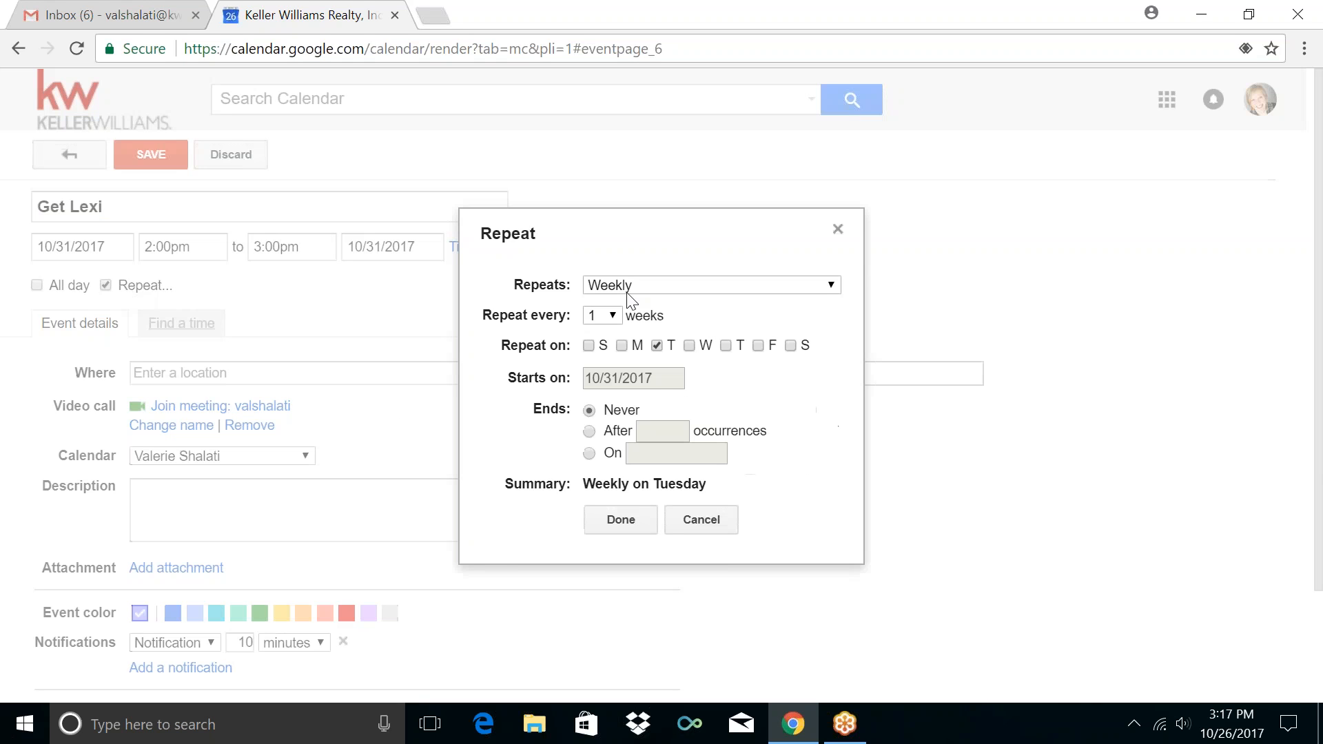
pyautogui.click(619, 519)
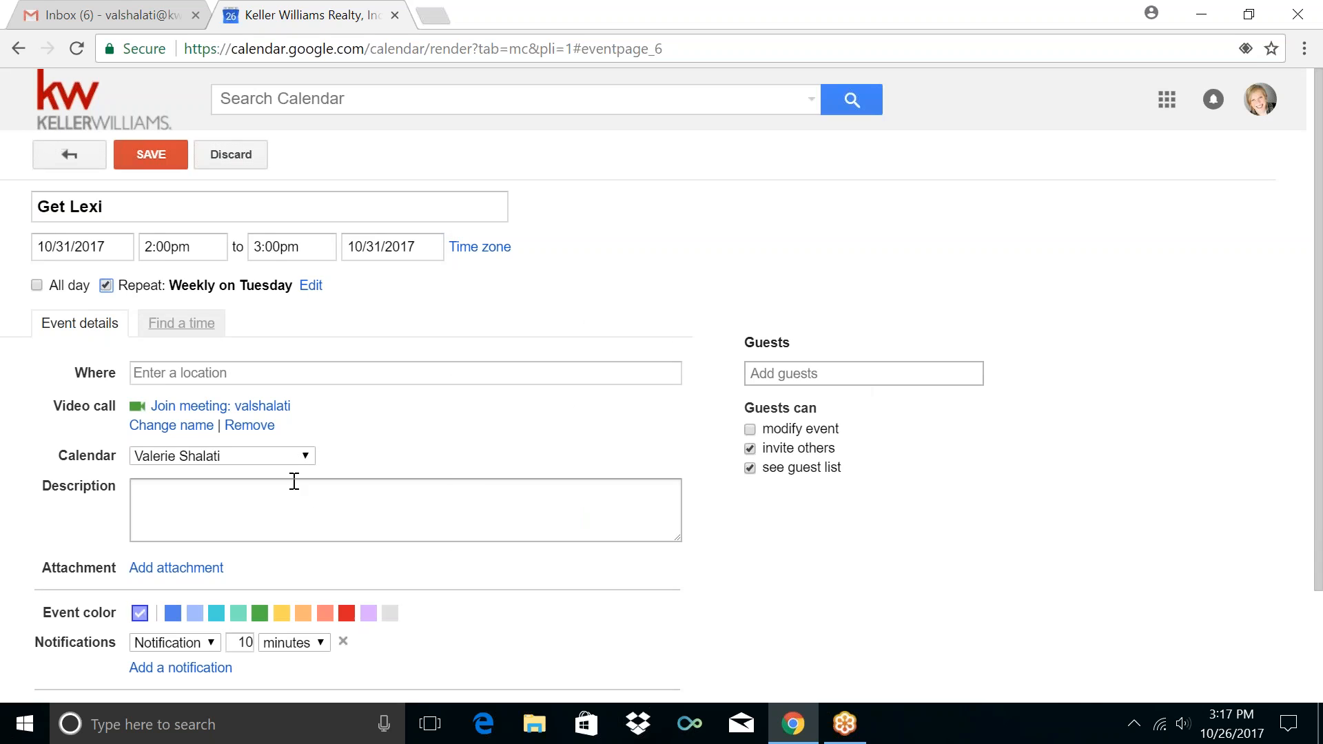
# Put Get Lexi in the Personal / Non-RE calendar with a 5-minute reminder
pyautogui.click(286, 458)
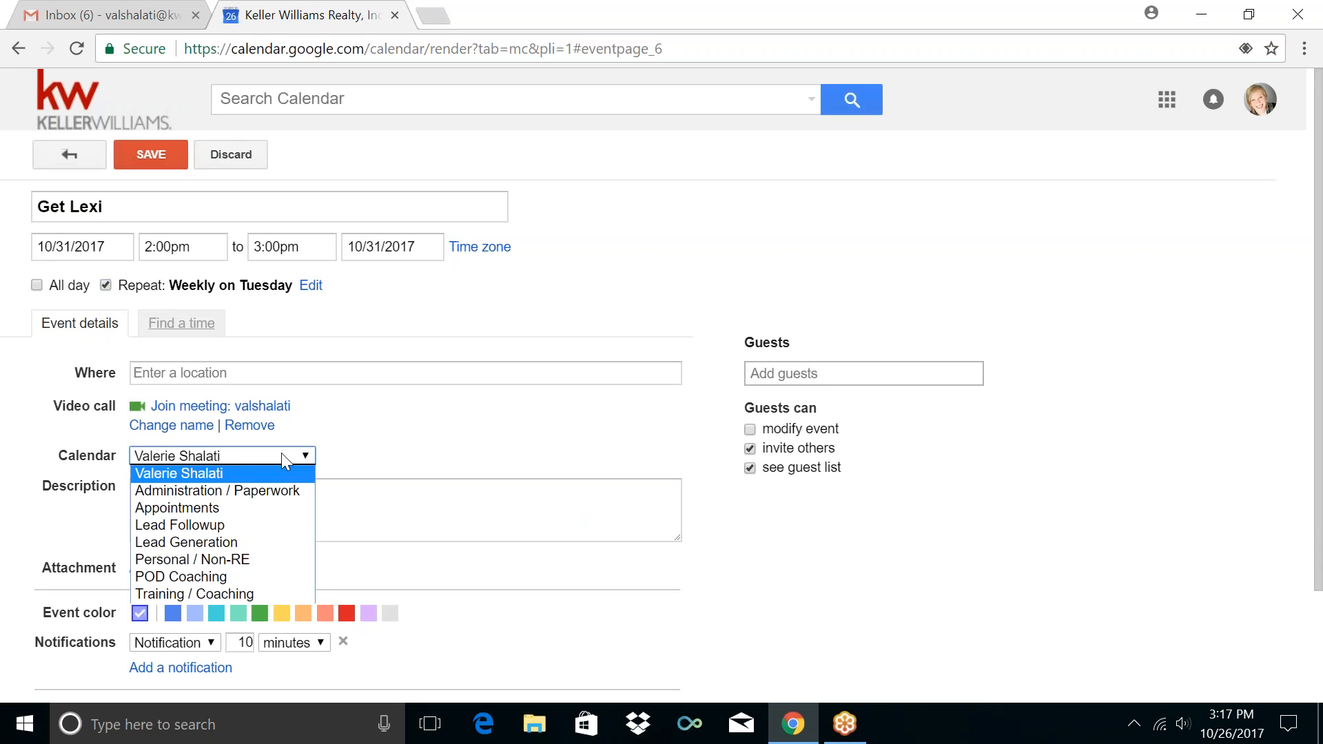
pyautogui.click(255, 560)
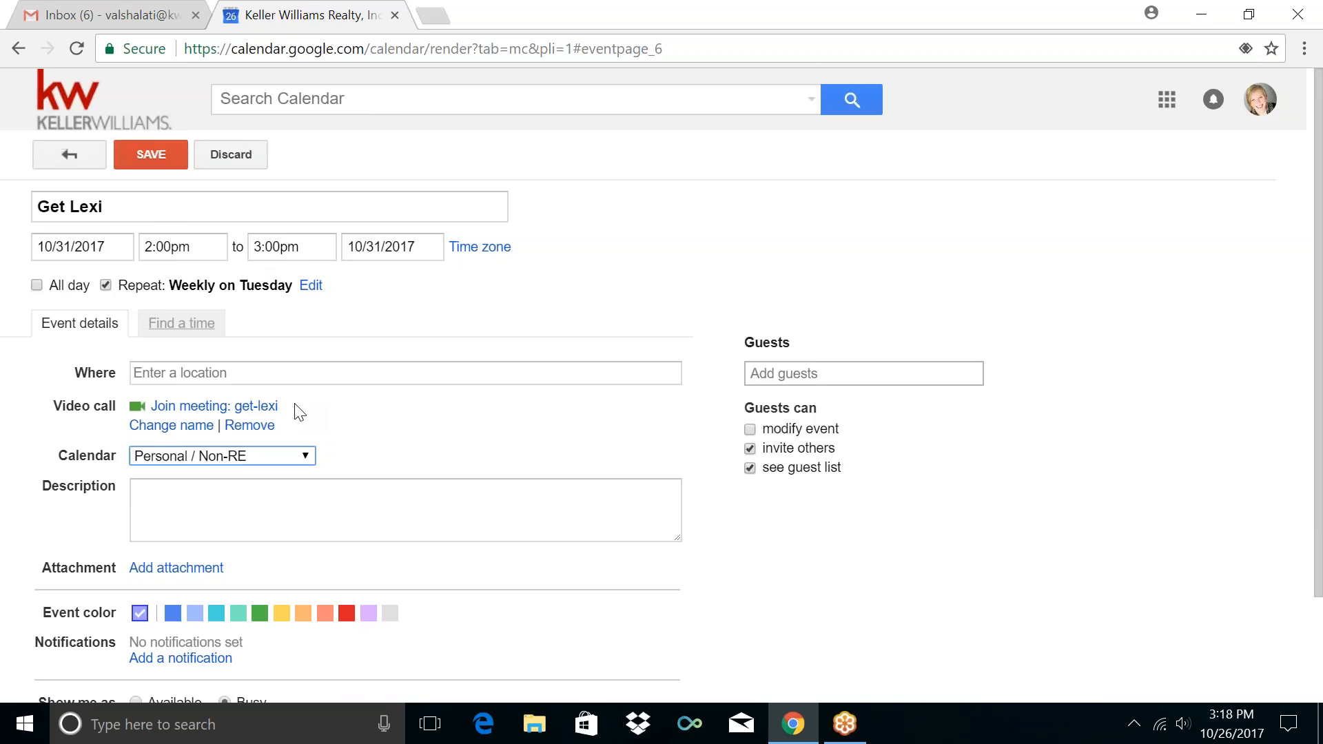
pyautogui.scroll(-2, 295, 410)
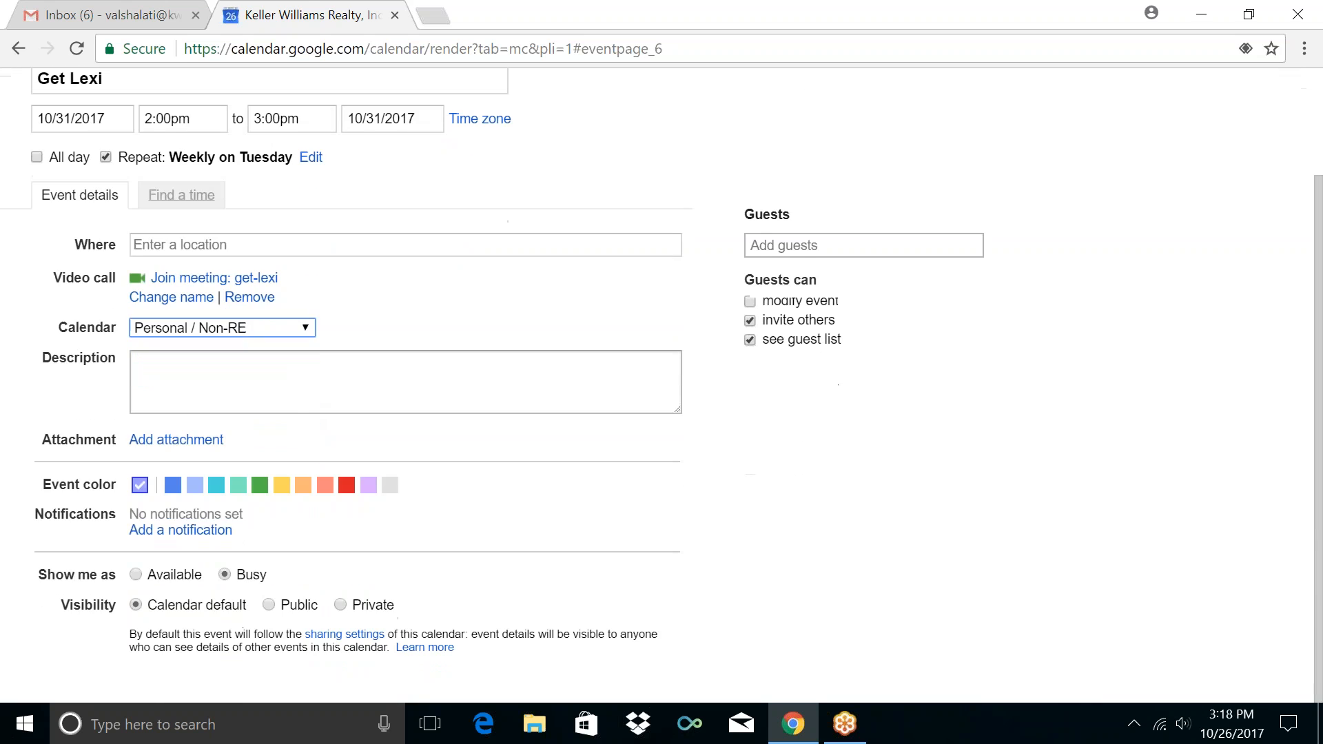
pyautogui.click(163, 532)
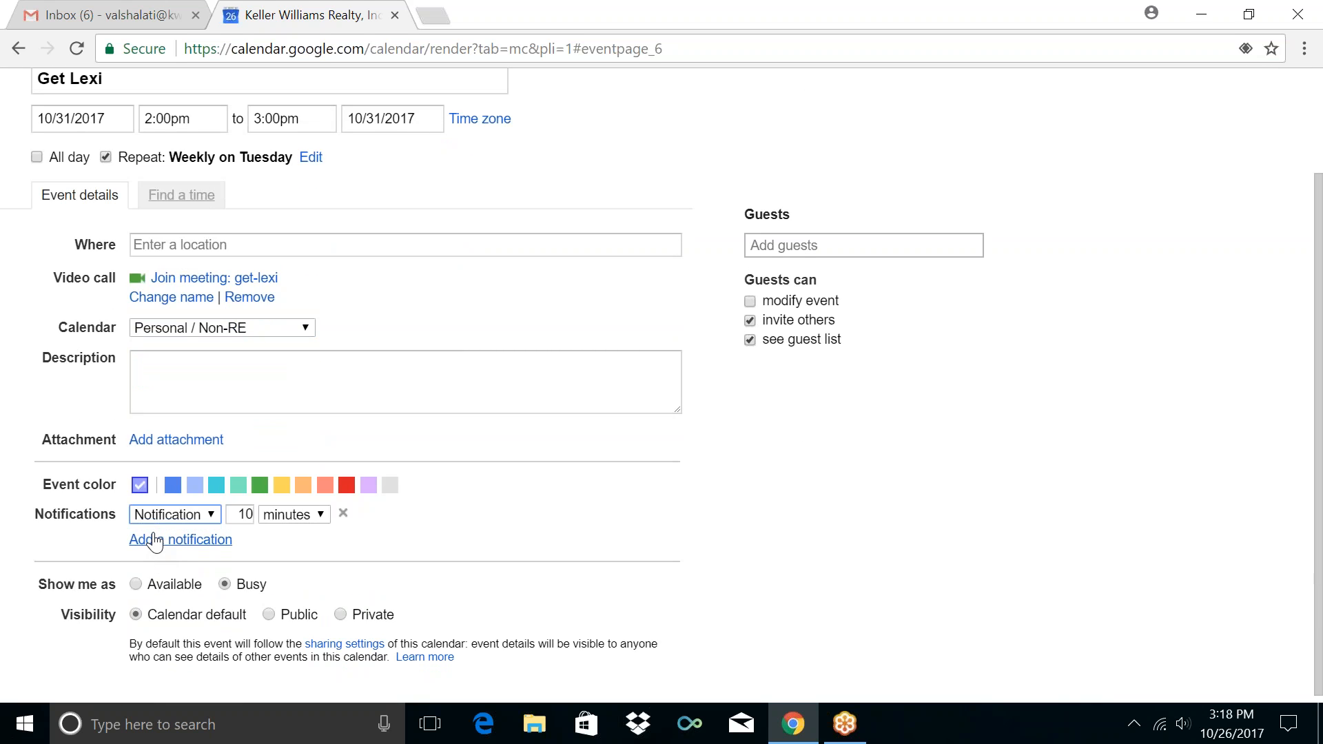
pyautogui.doubleClick(235, 515)
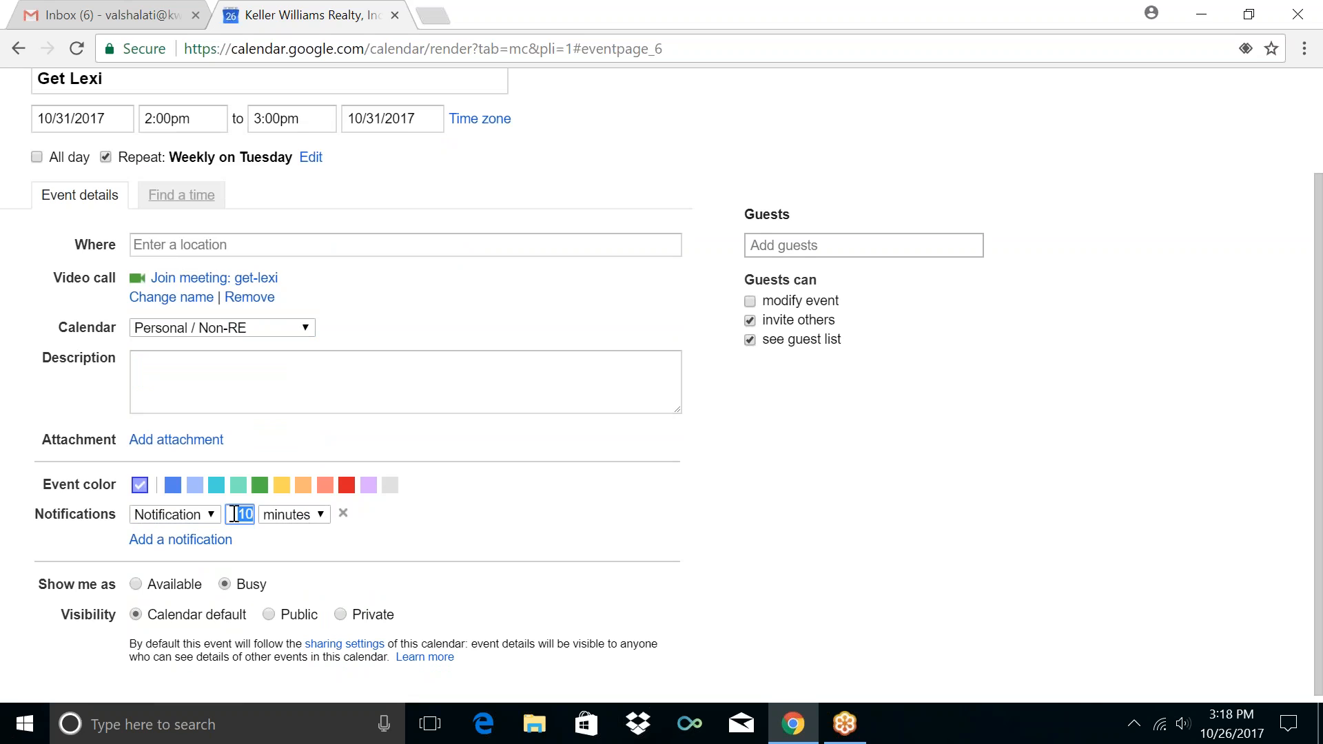
pyautogui.write('5')
# Add a second 15-minute reminder and save the event
pyautogui.click(219, 542)
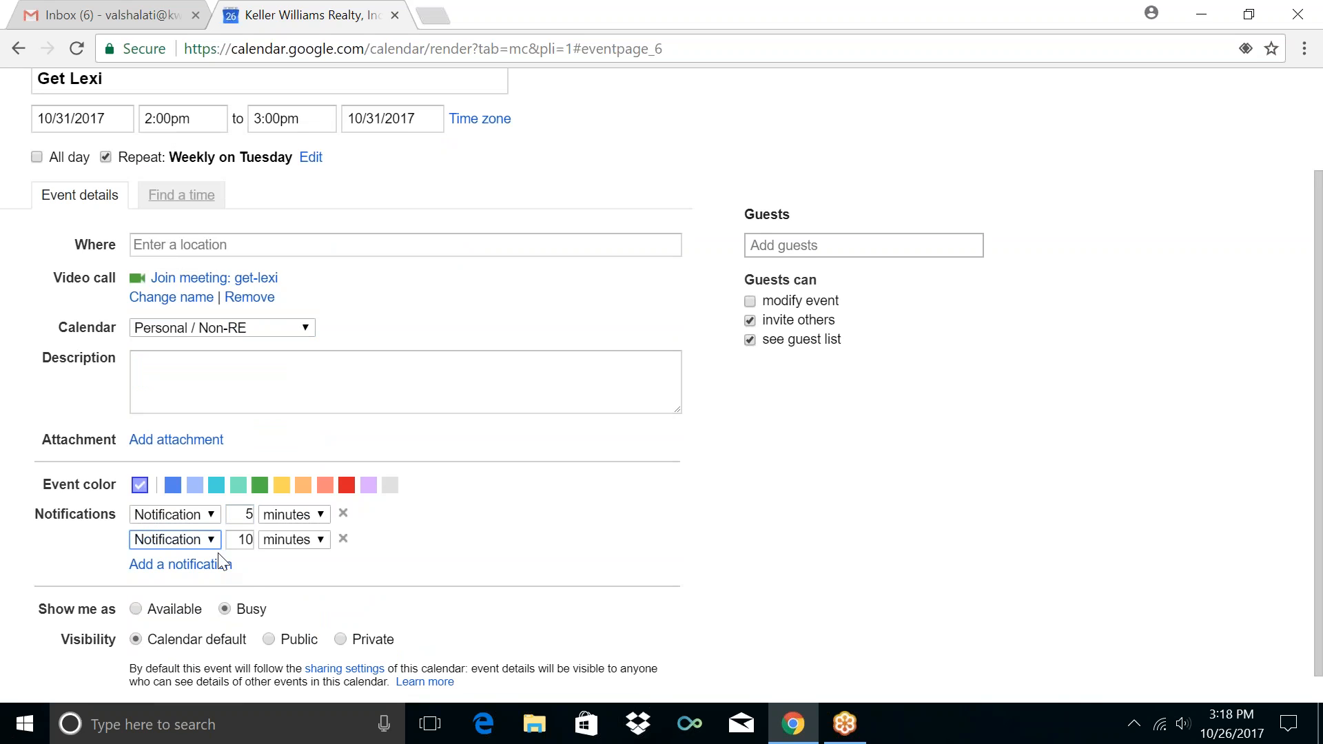
pyautogui.doubleClick(242, 542)
pyautogui.write('15')
pyautogui.click(489, 529)
pyautogui.scroll(1, 3, 417)
pyautogui.scroll(2, 3, 417)
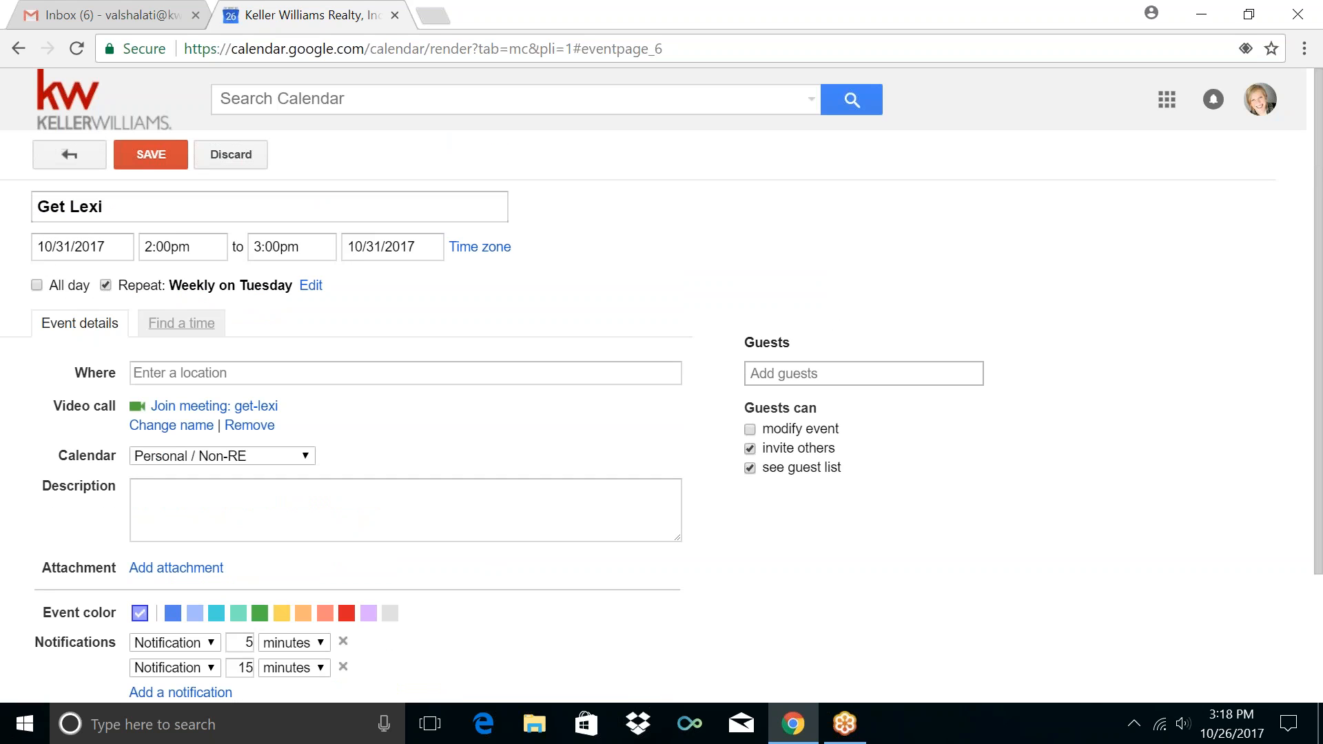
pyautogui.click(153, 156)
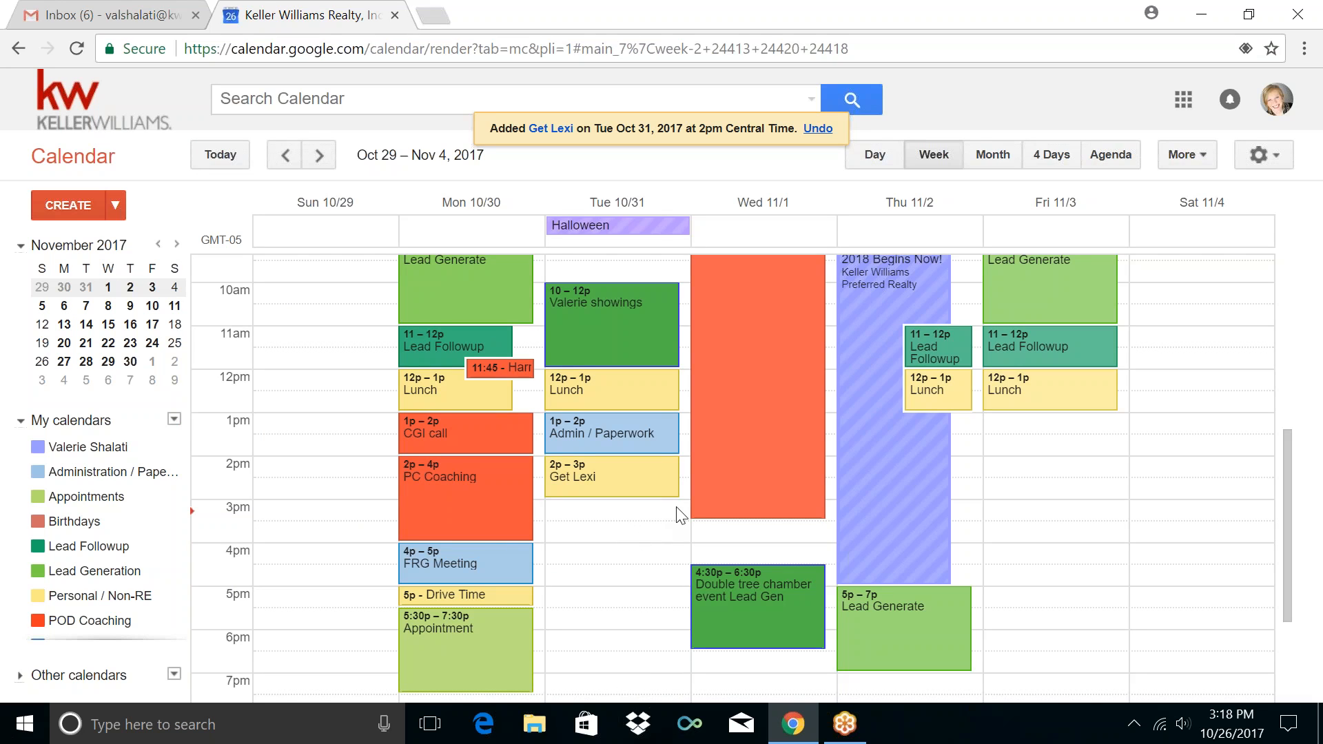
pyautogui.scroll(3, 659, 459)
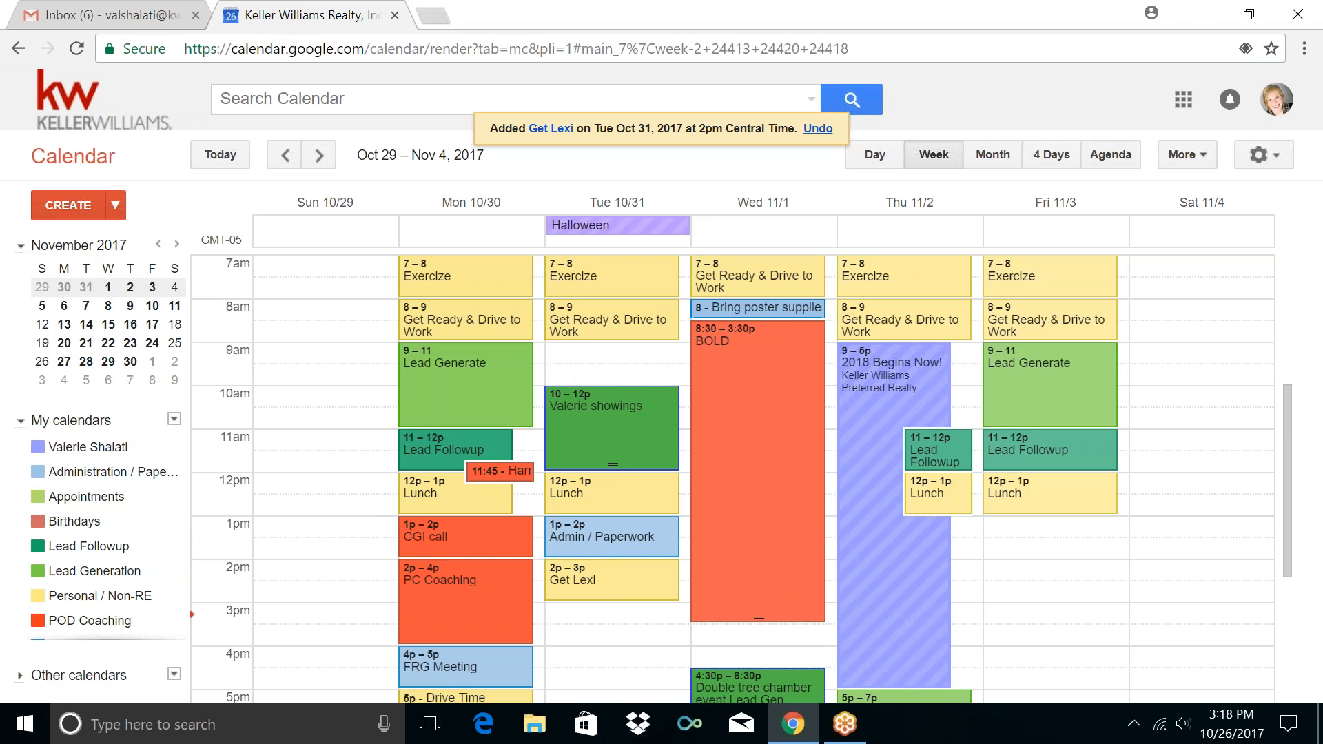
# Create a Wednesday 1pm event titled FRG Meeting, repeating weekly on Wednesdays
pyautogui.click(833, 530)
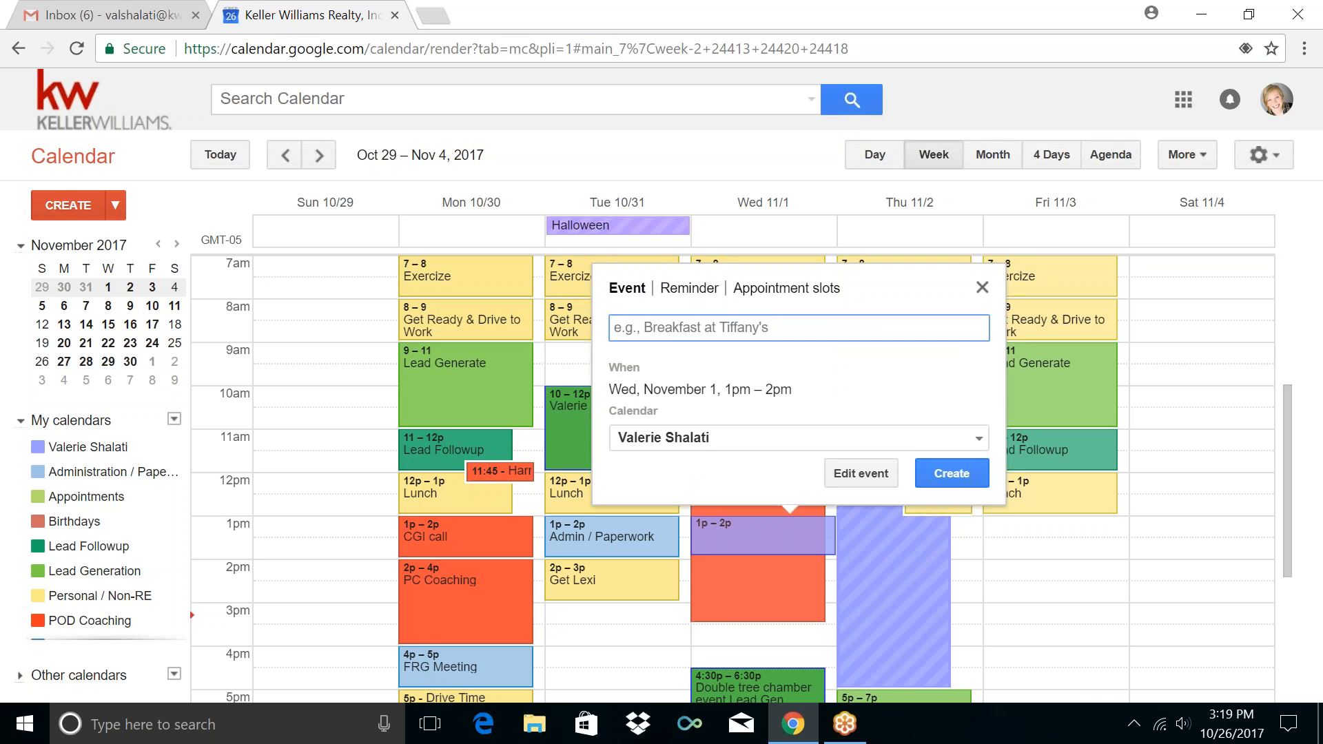
pyautogui.click(843, 474)
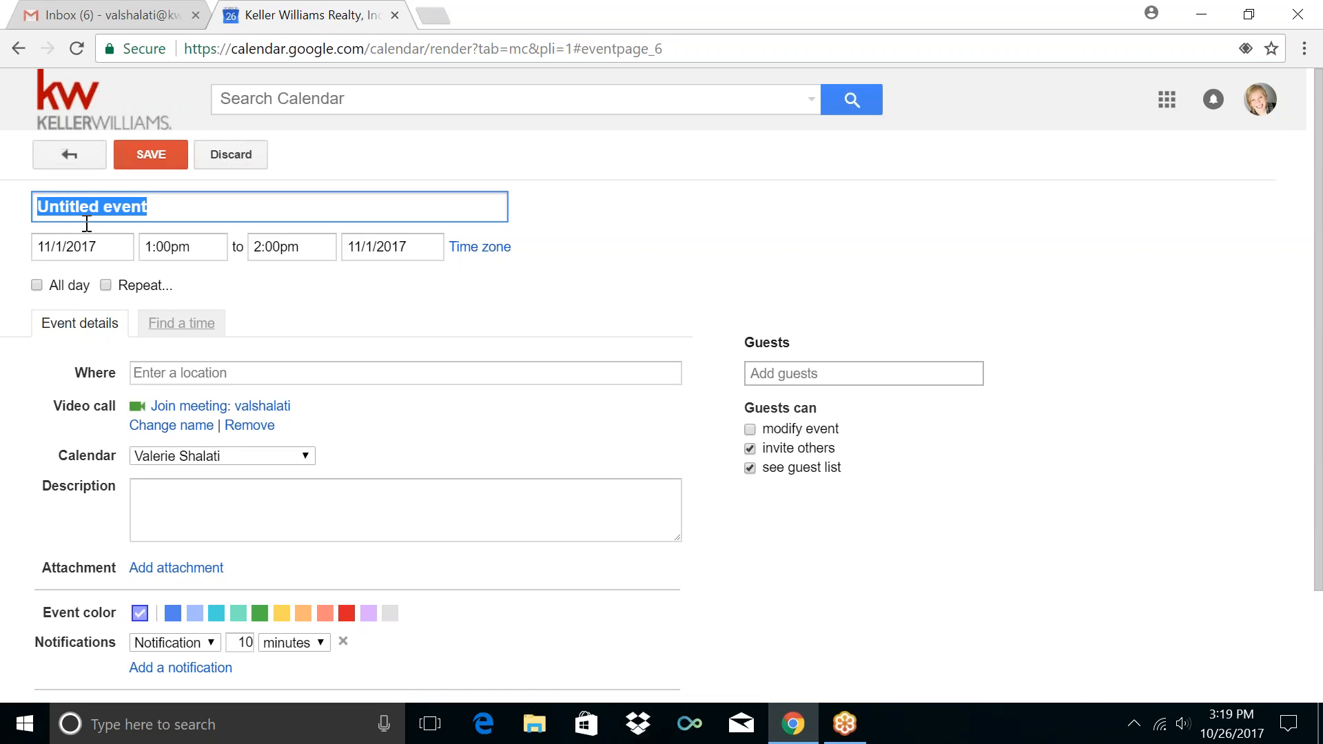
pyautogui.write('FRG')
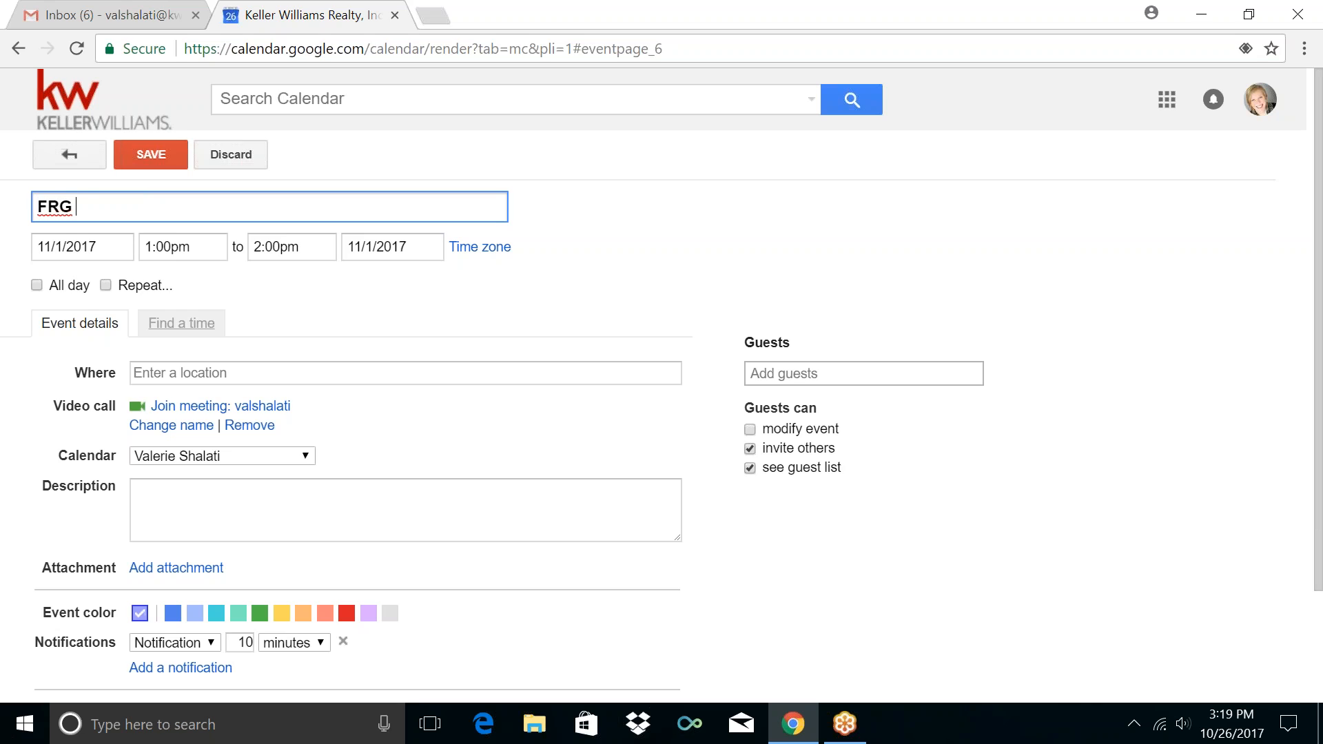
pyautogui.write('Meeting')
pyautogui.click(133, 288)
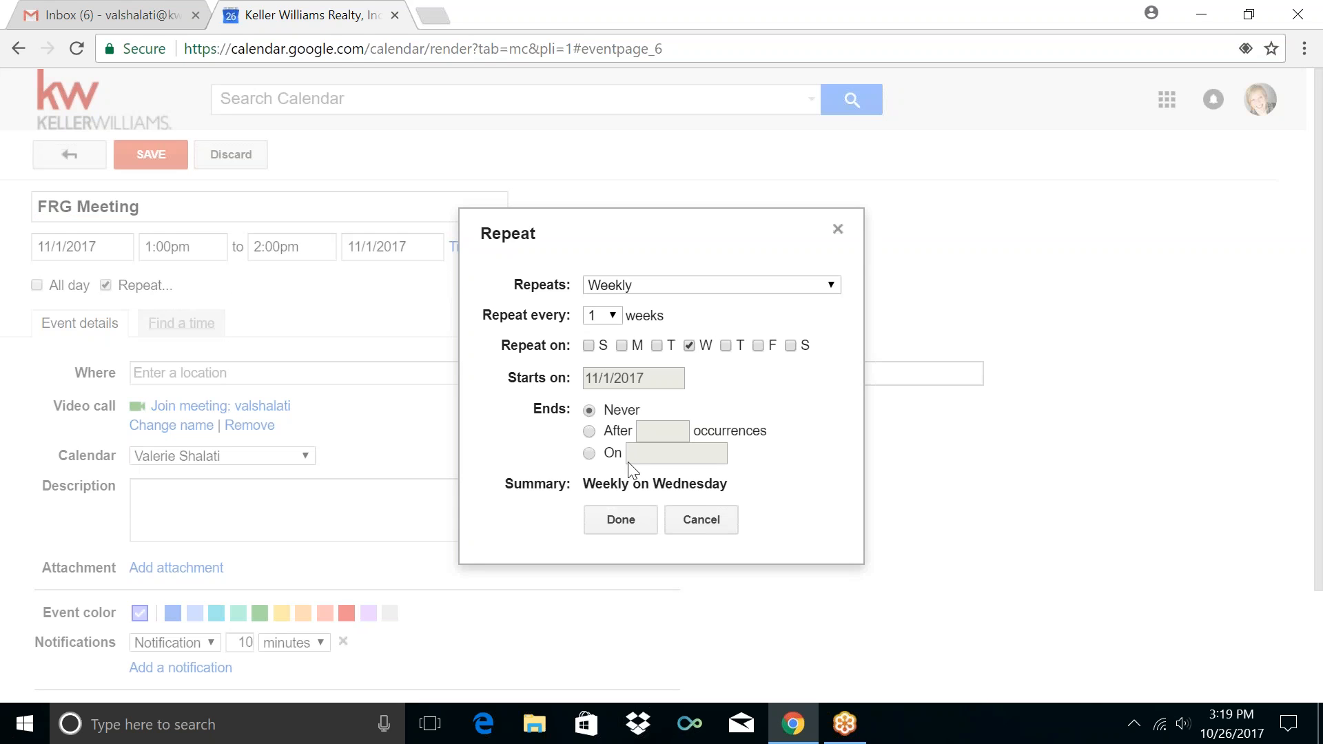
pyautogui.click(631, 522)
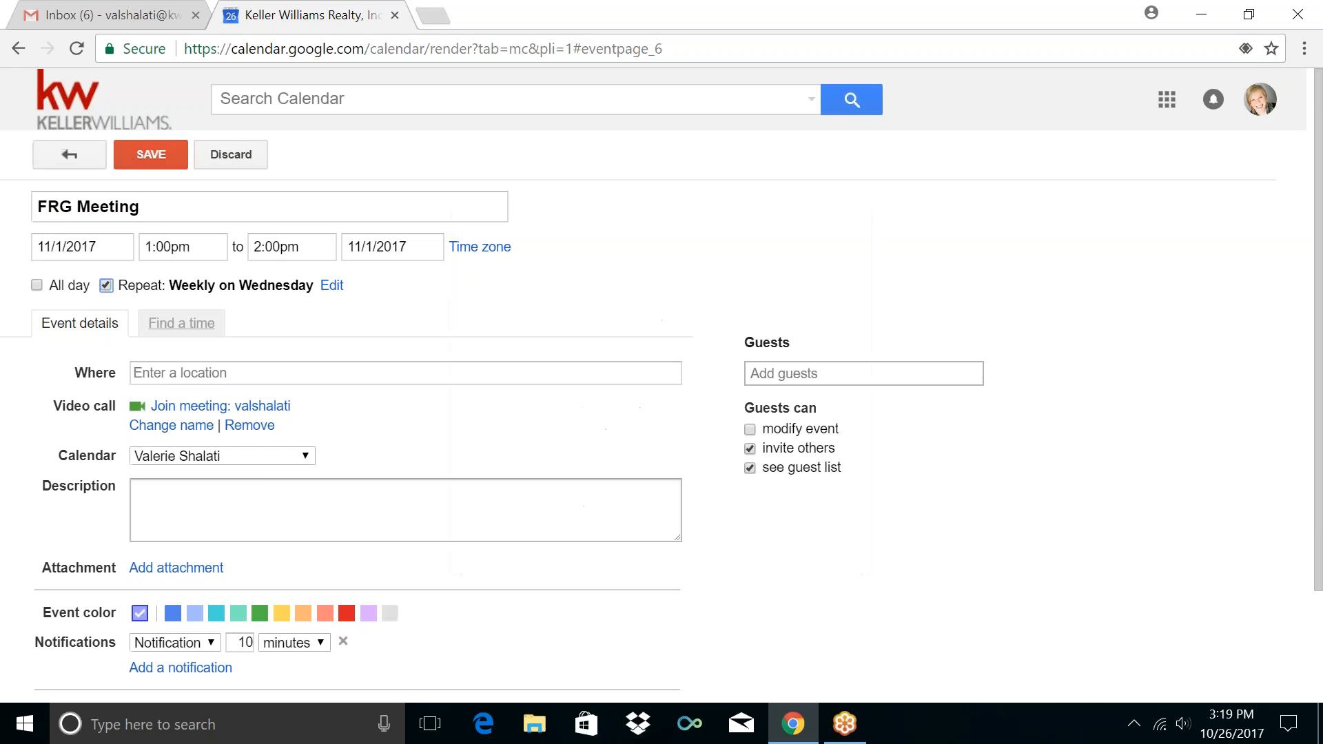
# File the FRG Meeting in Administration / Paperwork with a 5-minute reminder and save
pyautogui.click(215, 456)
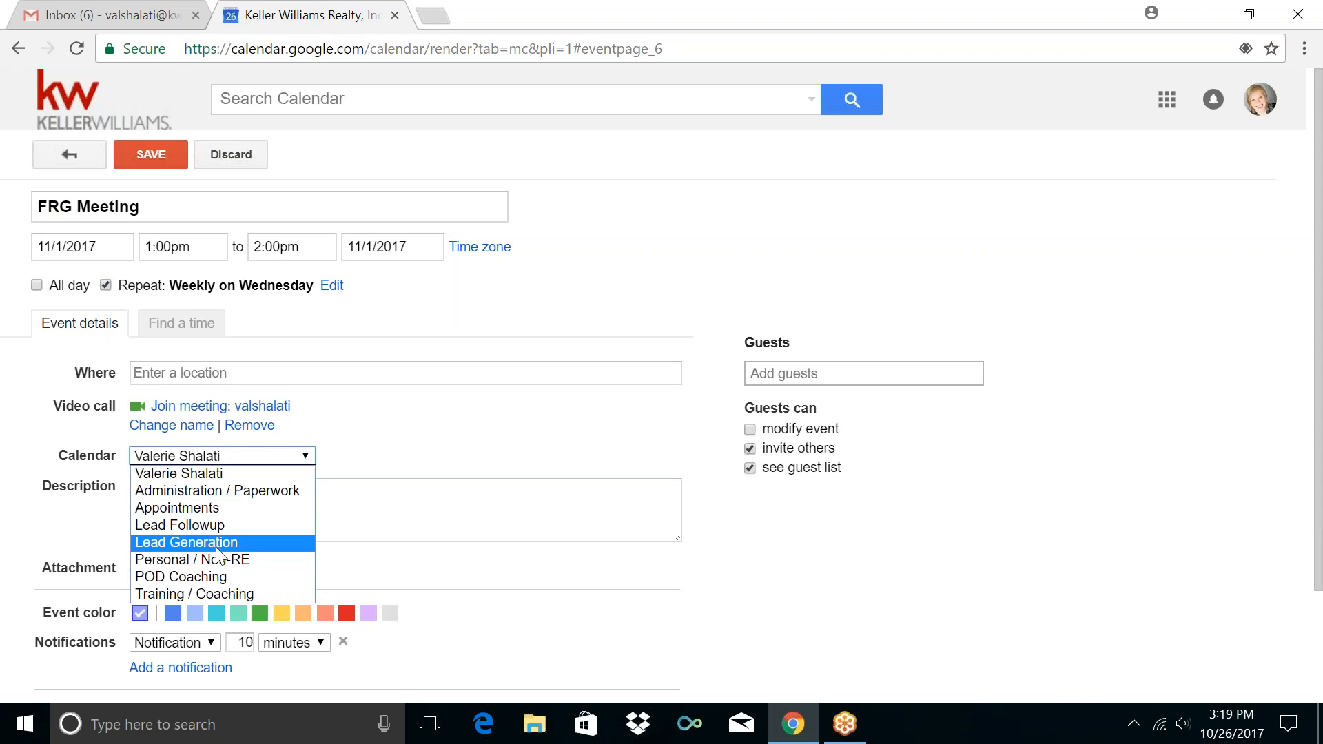
pyautogui.click(206, 489)
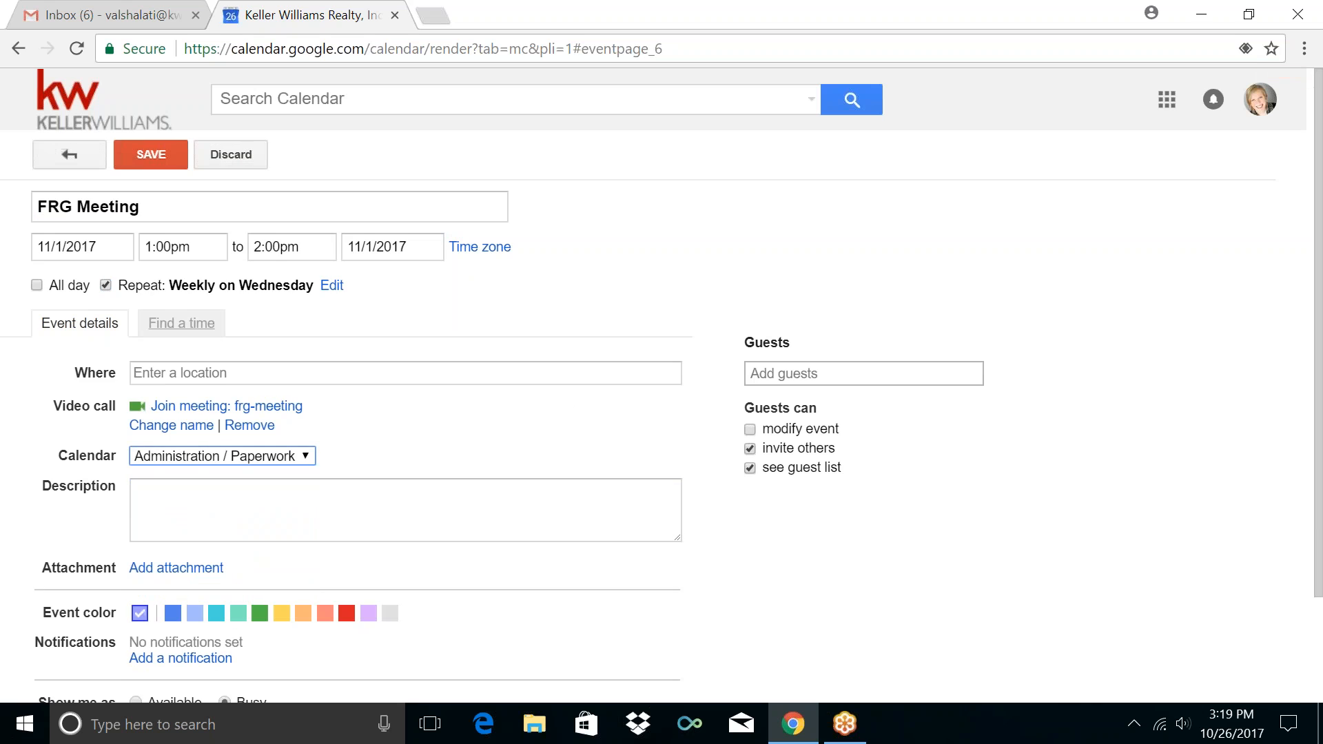
pyautogui.click(25, 528)
pyautogui.scroll(-2, 25, 528)
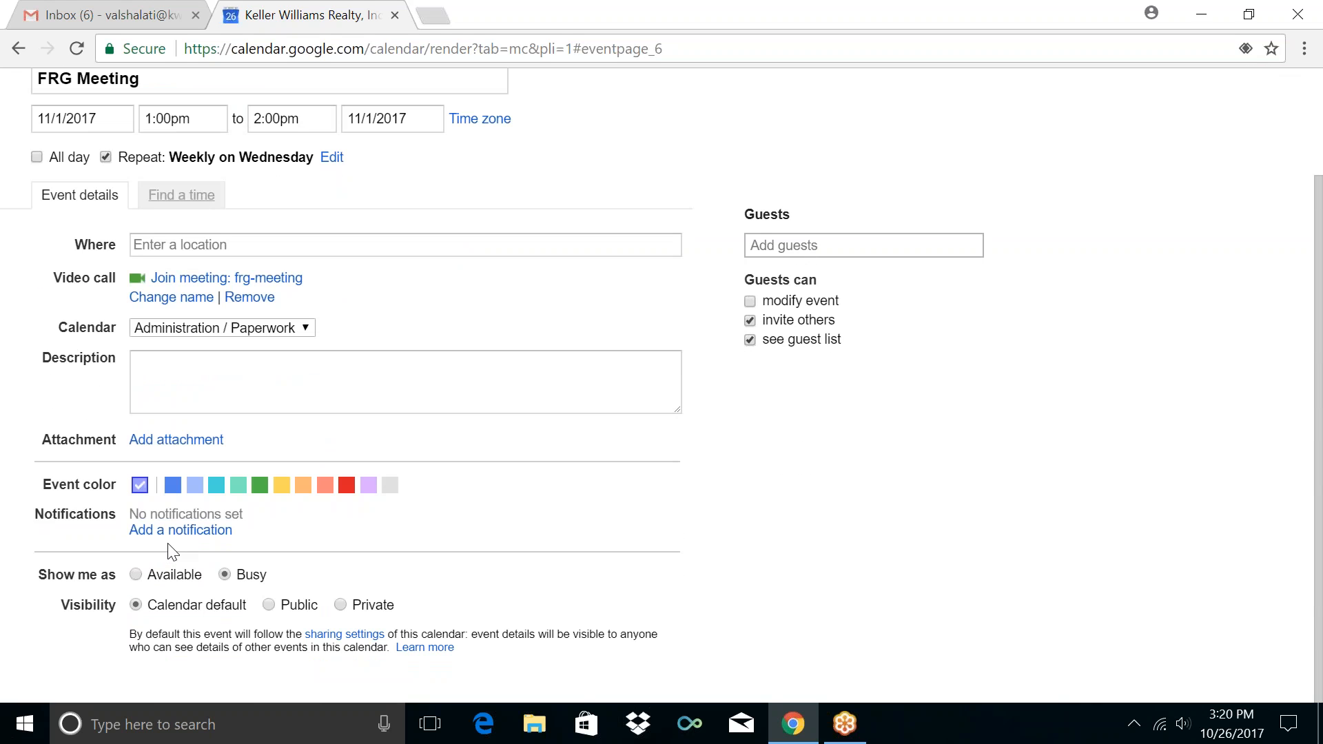
pyautogui.click(173, 531)
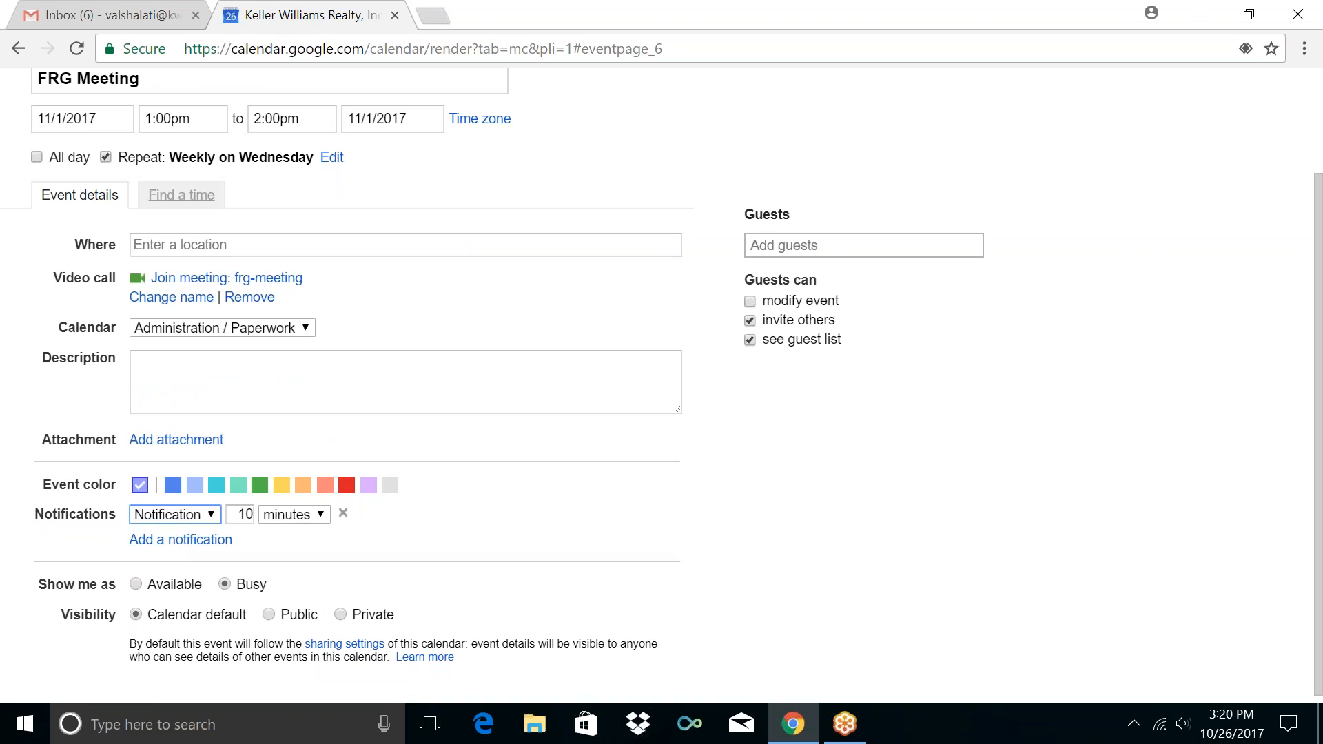
pyautogui.click(242, 513)
pyautogui.doubleClick(243, 514)
pyautogui.write('5')
pyautogui.click(532, 492)
pyautogui.scroll(2, 603, 439)
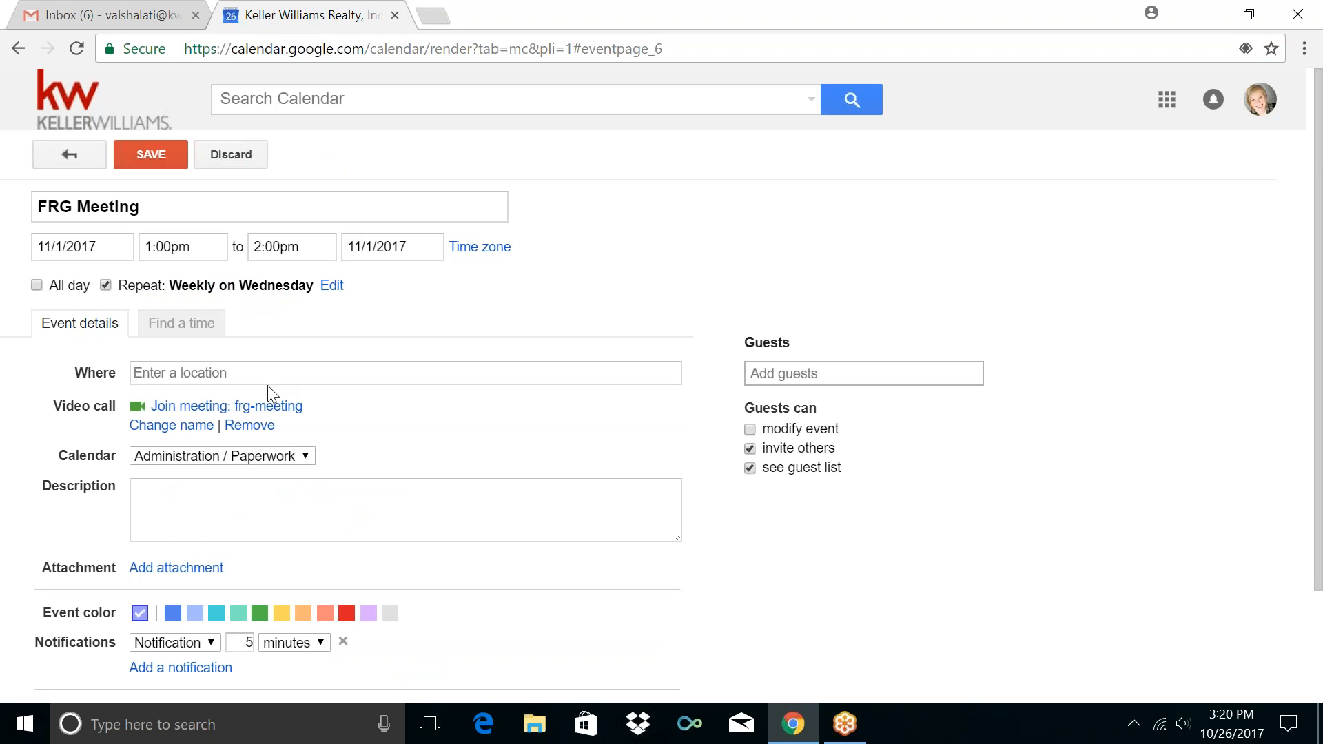
pyautogui.click(149, 155)
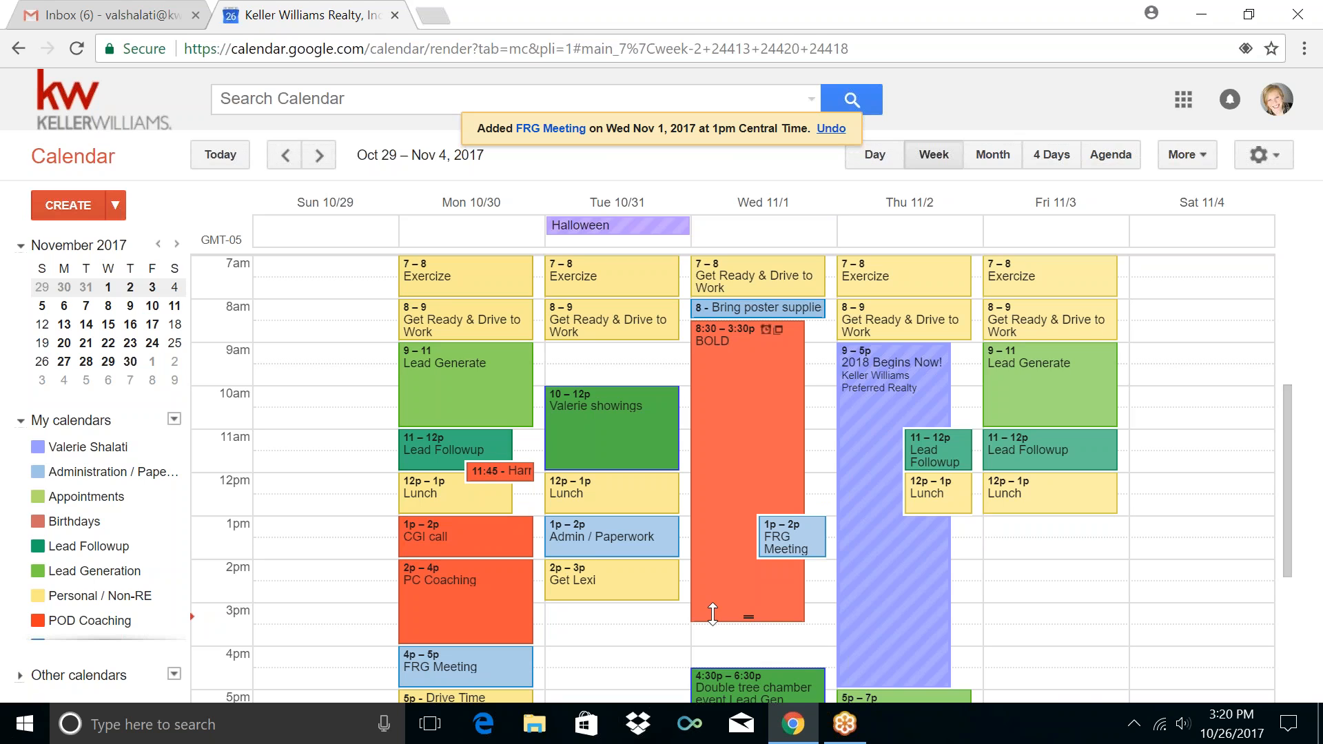
# Change the FRG Meeting to end at 3:00pm for this and following meetings
pyautogui.click(809, 544)
pyautogui.click(954, 497)
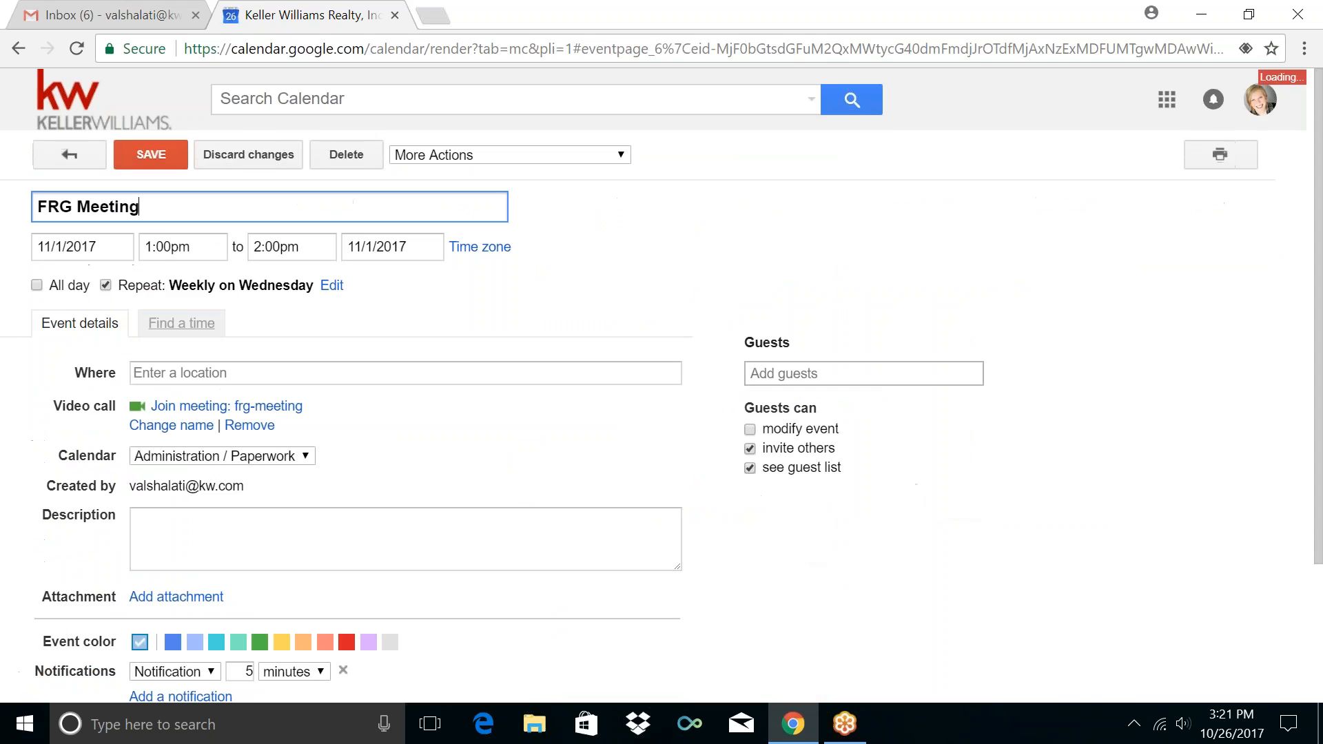
pyautogui.click(310, 249)
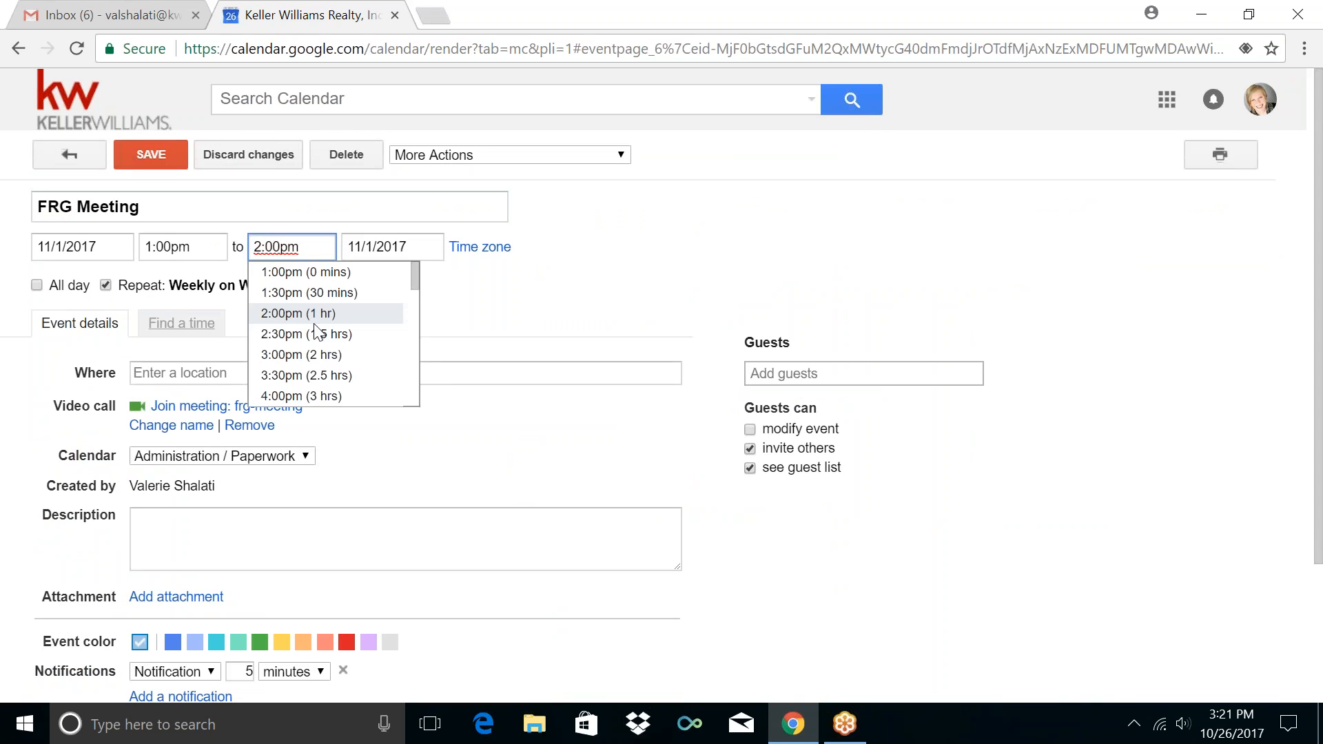
pyautogui.click(317, 356)
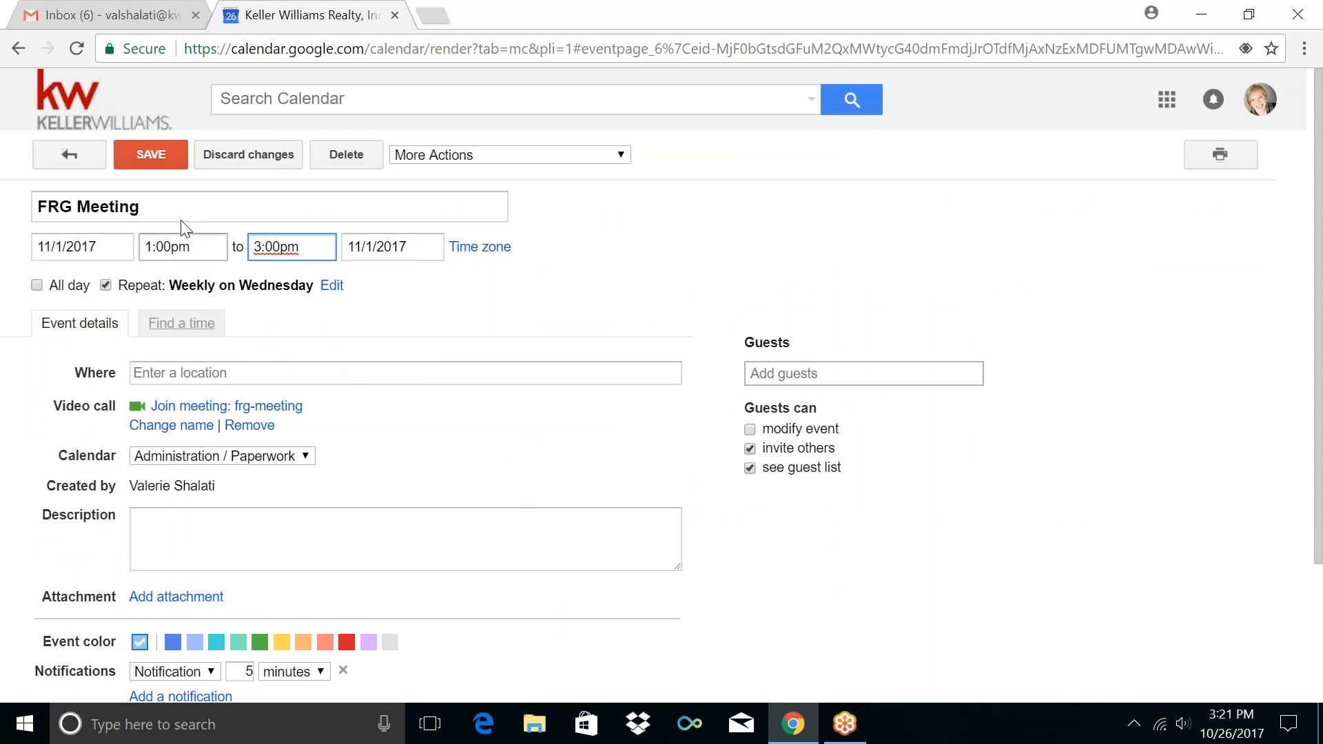
pyautogui.click(151, 154)
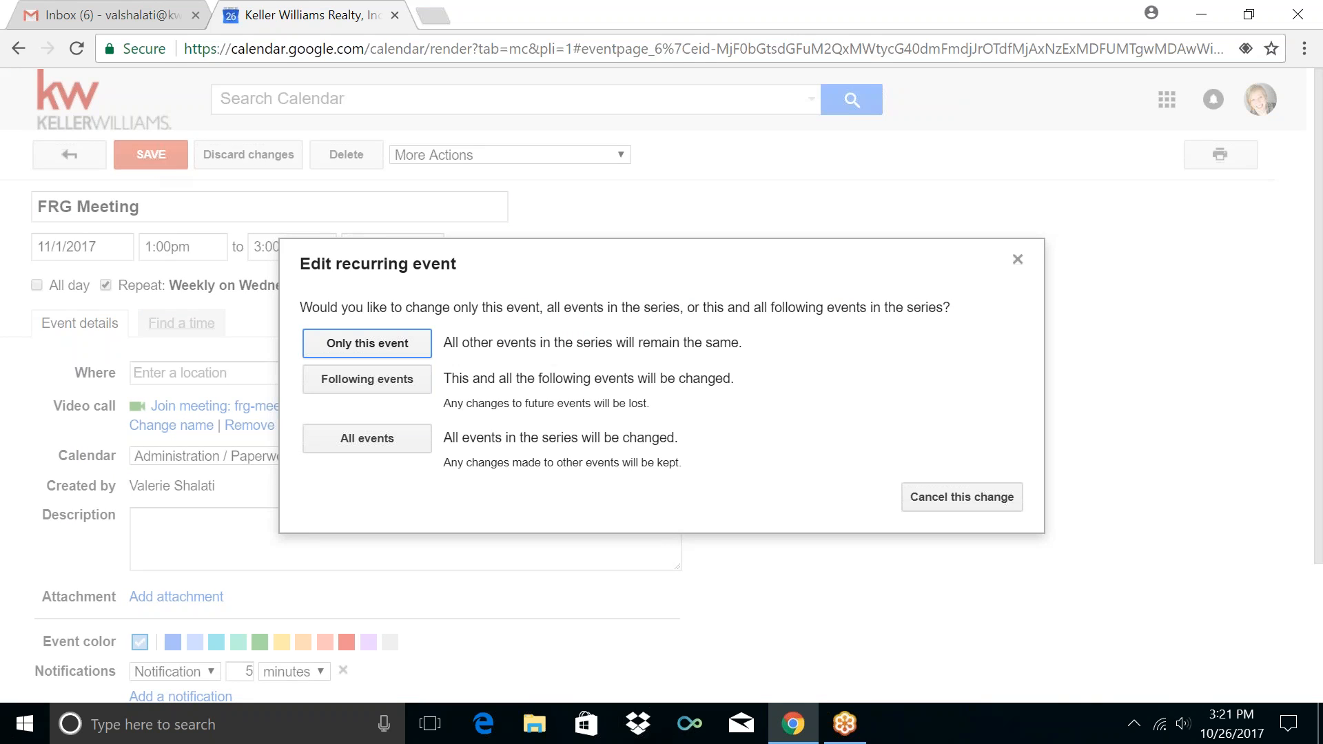
pyautogui.click(367, 379)
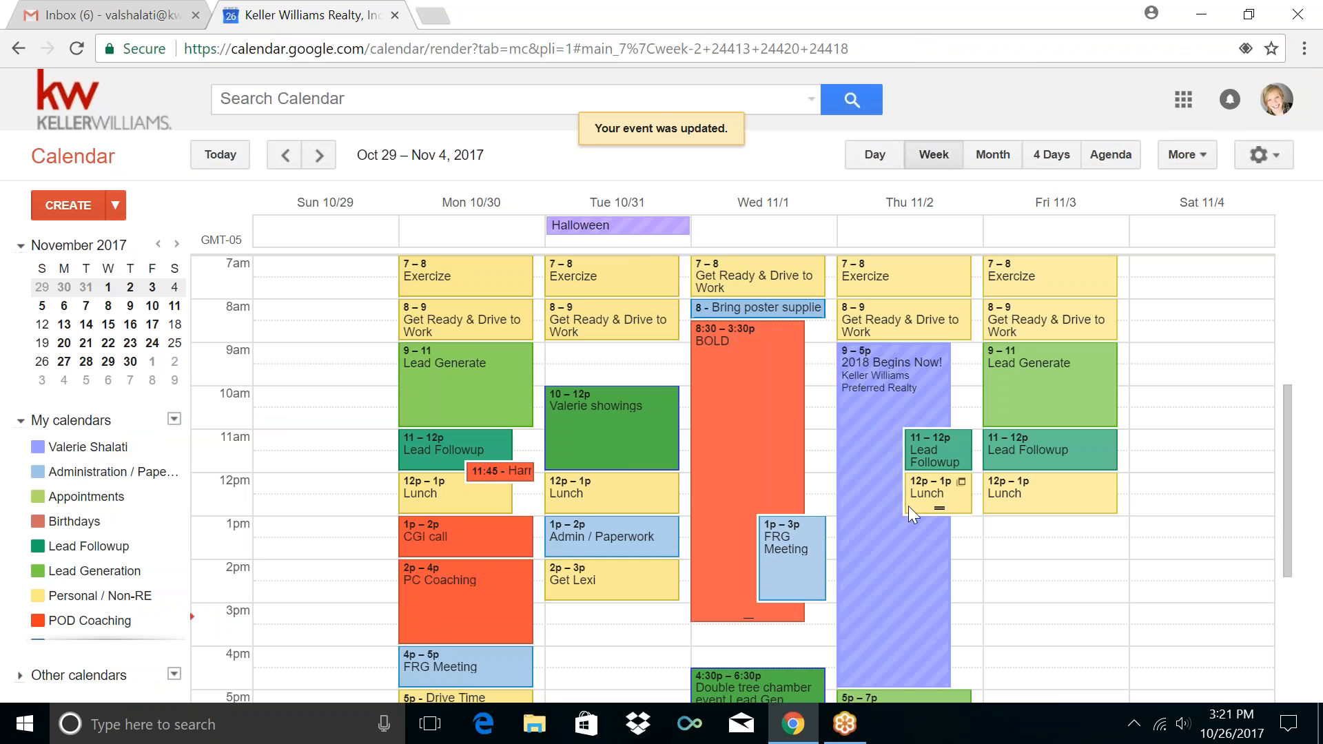
# Create a Wednesday 3–5pm event titled Admin / Paperwork
pyautogui.click(825, 617)
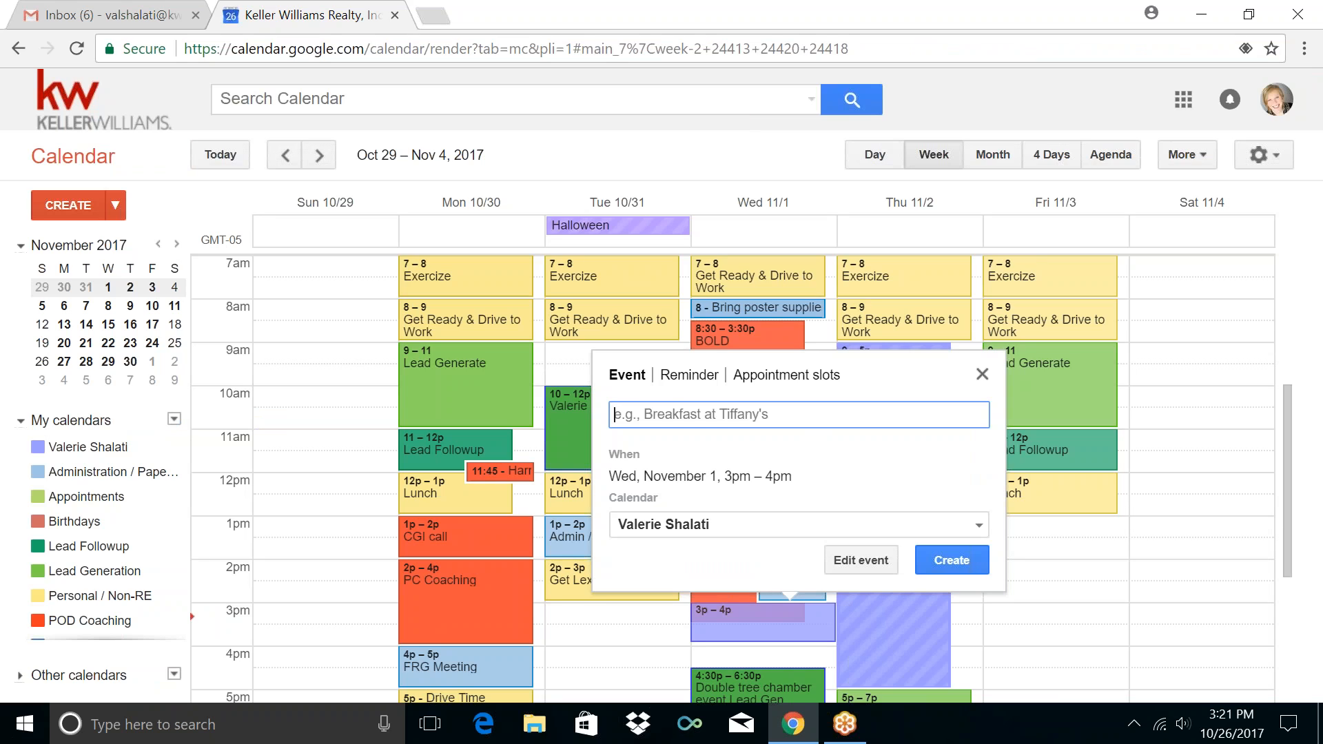
pyautogui.click(839, 558)
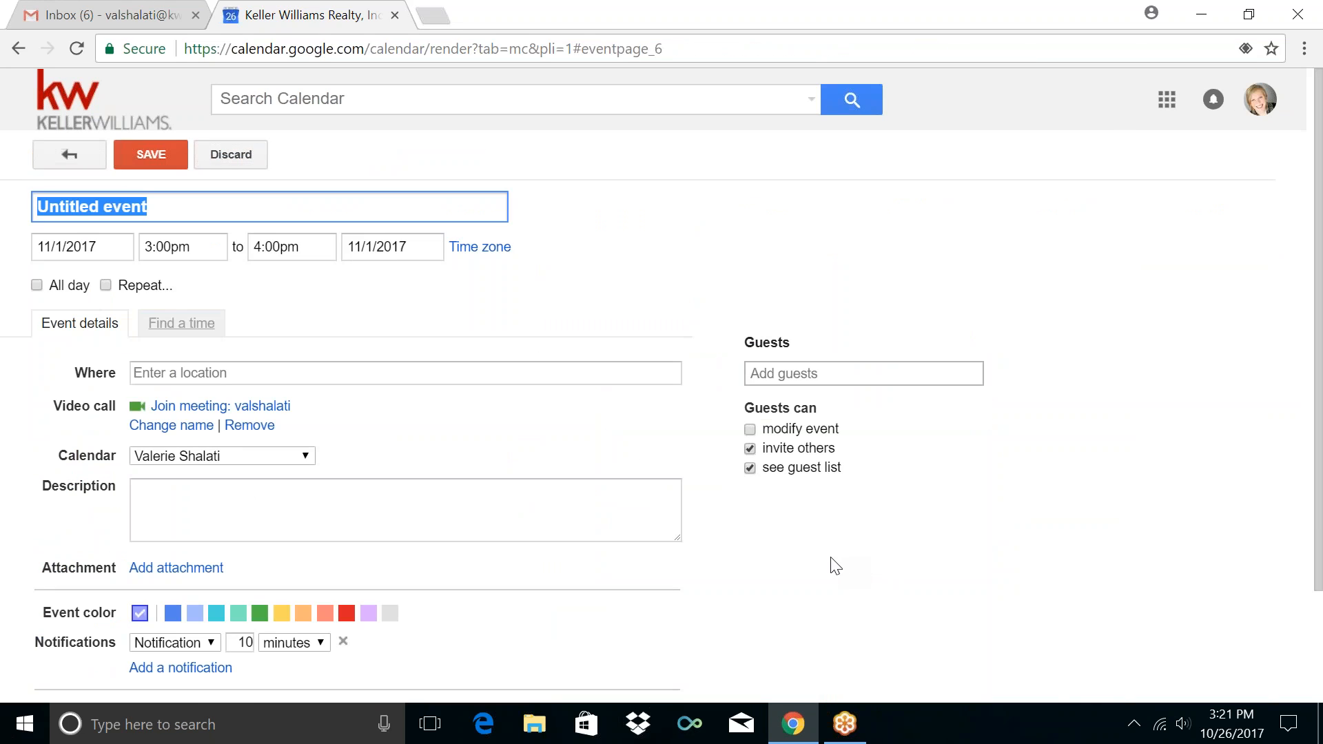
pyautogui.click(284, 253)
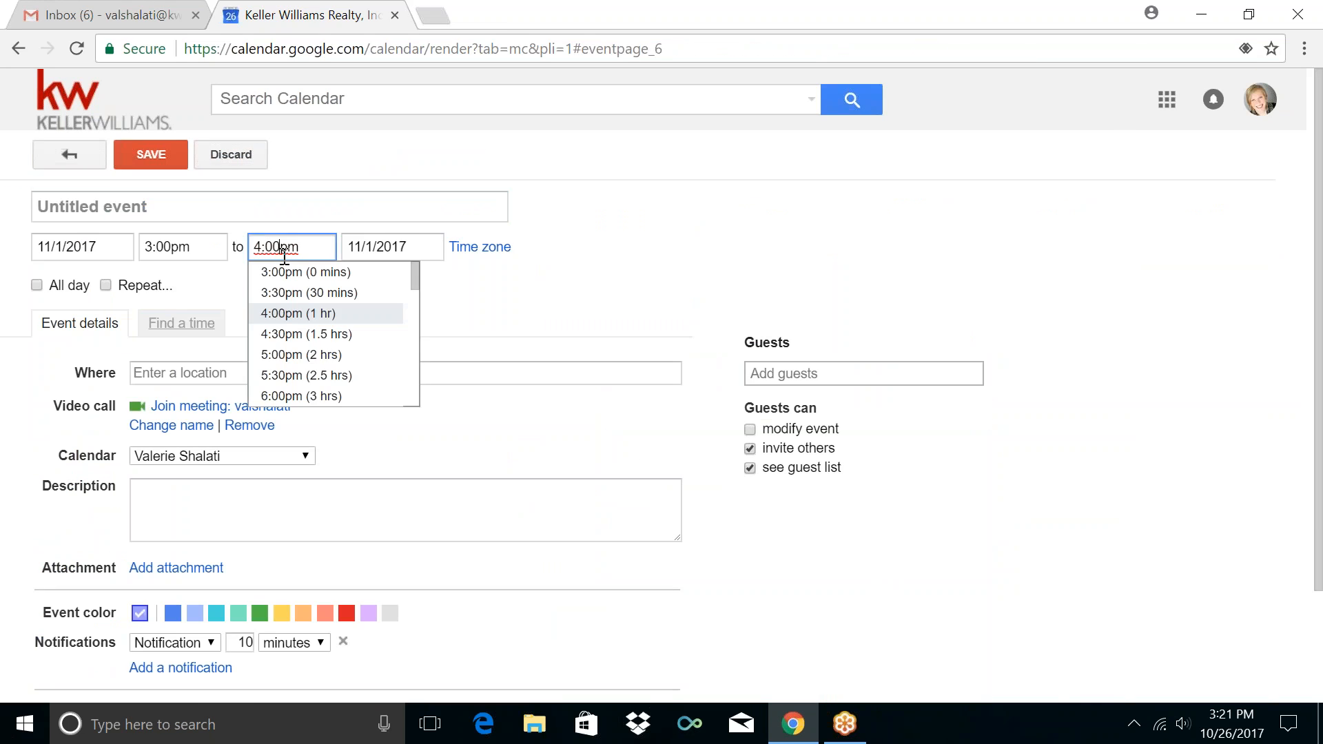
pyautogui.click(291, 356)
pyautogui.click(186, 204)
pyautogui.press('BackSpace')
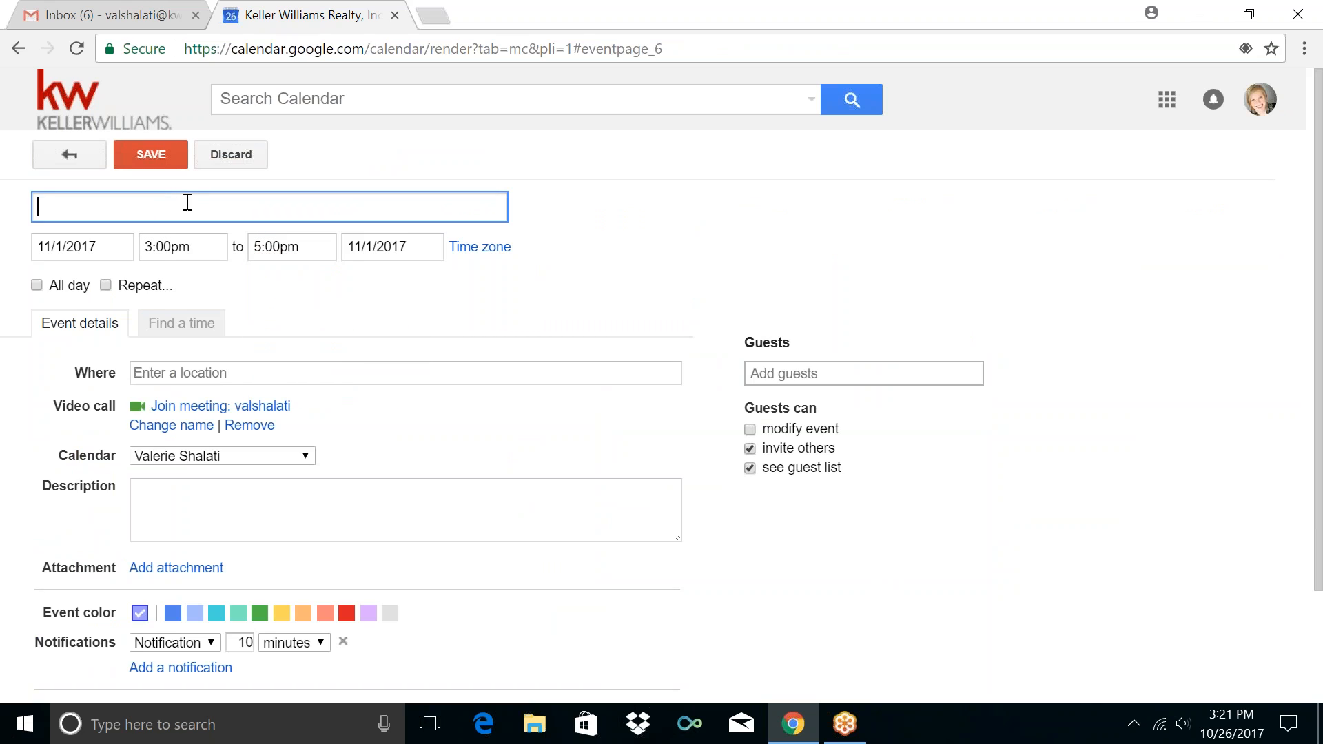
pyautogui.write('Admin / Paper')
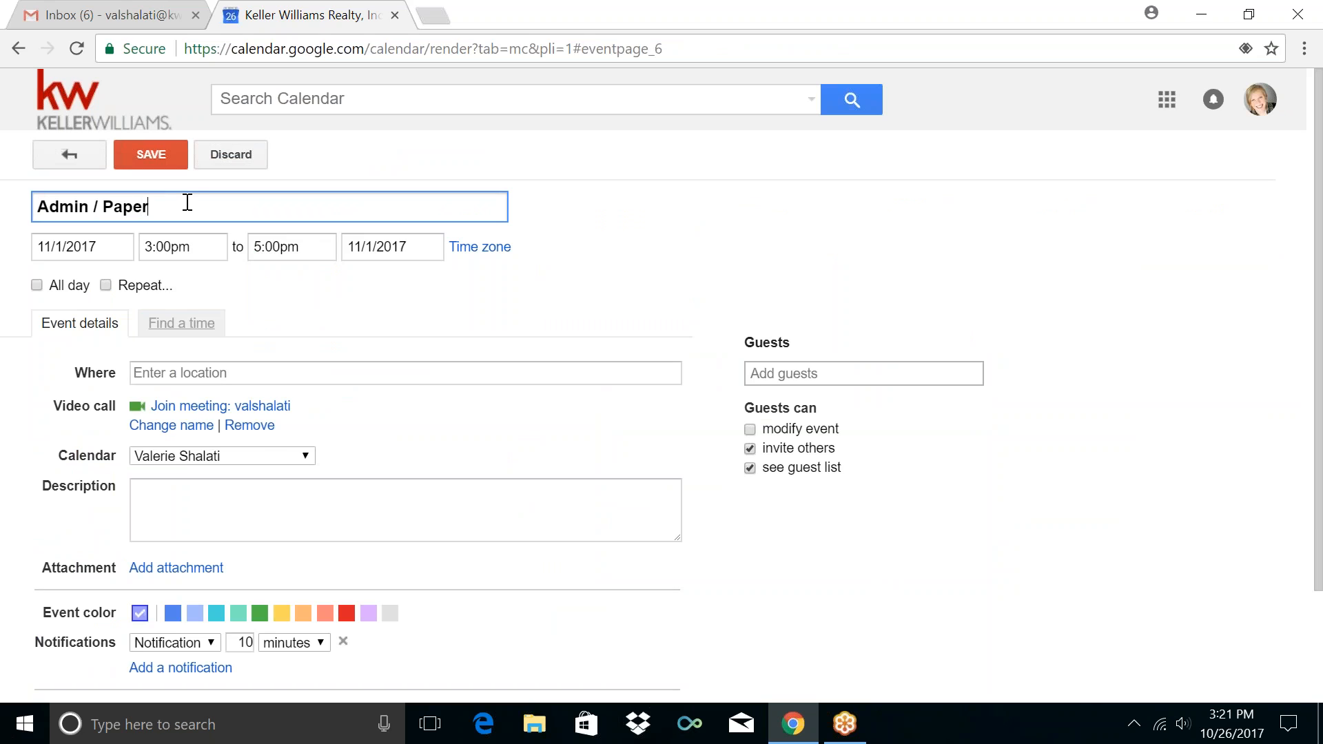
pyautogui.write('work')
# Repeat it weekly on Wednesday in Administration / Paperwork with a 5-minute reminder, and save
pyautogui.click(146, 289)
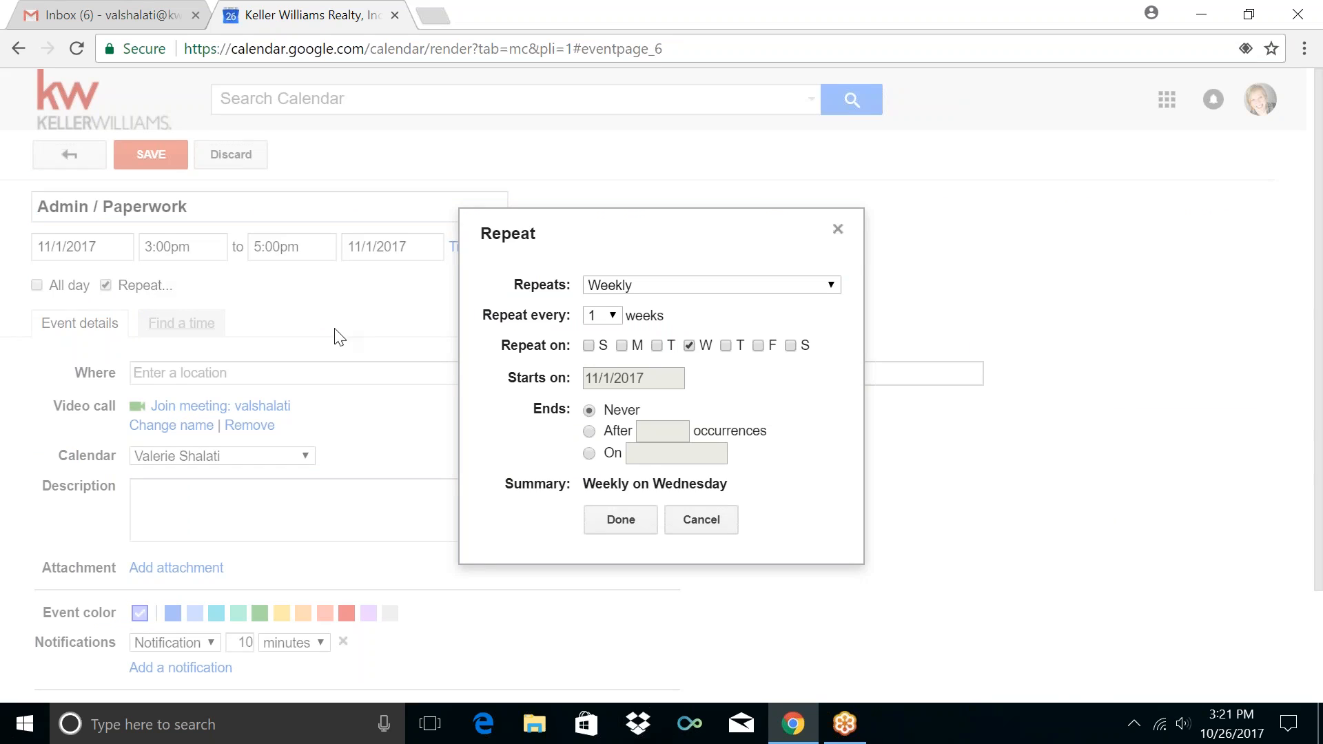
pyautogui.click(621, 519)
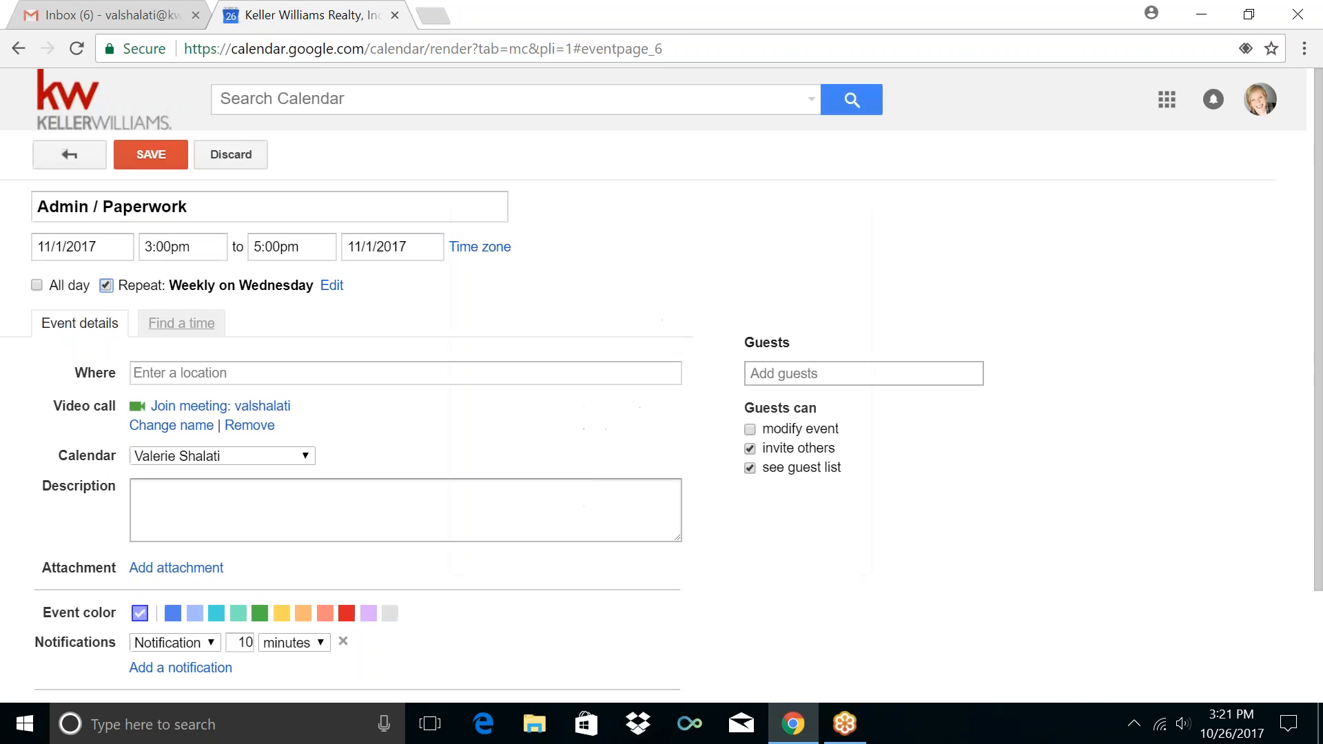
pyautogui.click(278, 468)
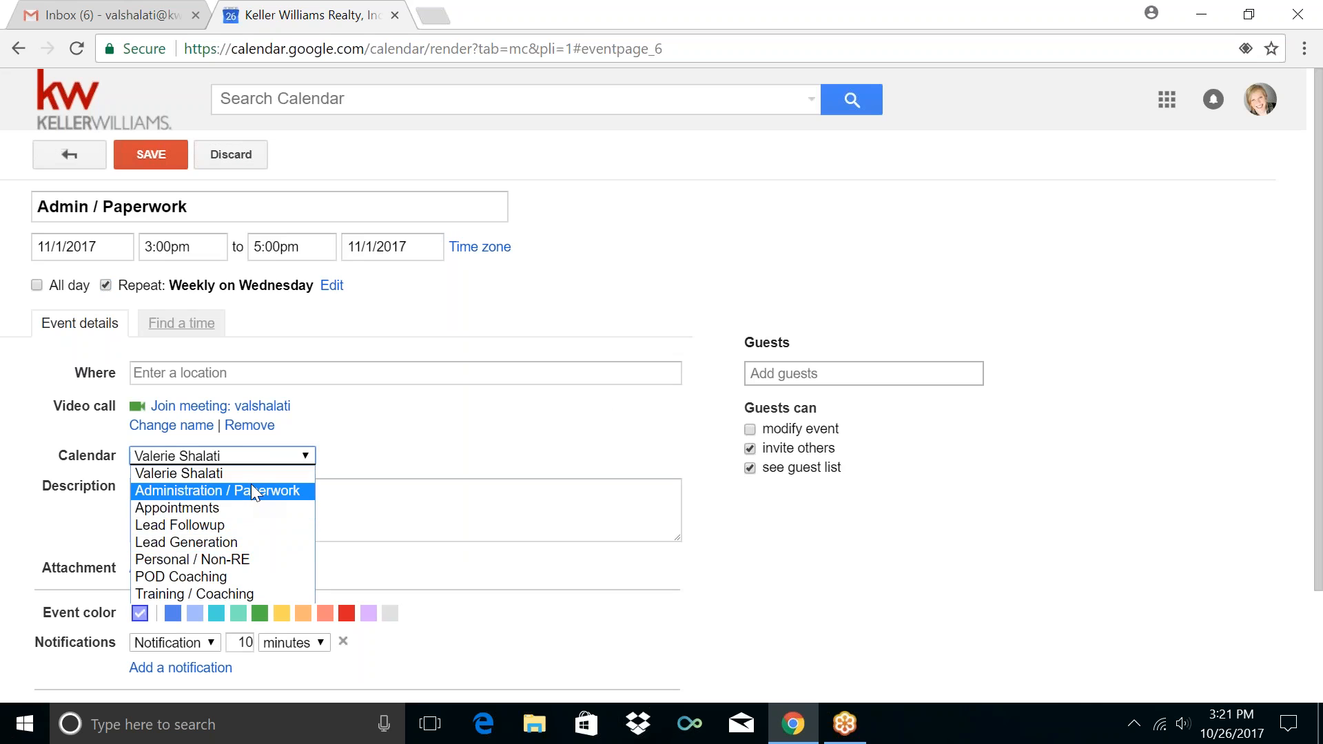
pyautogui.click(251, 490)
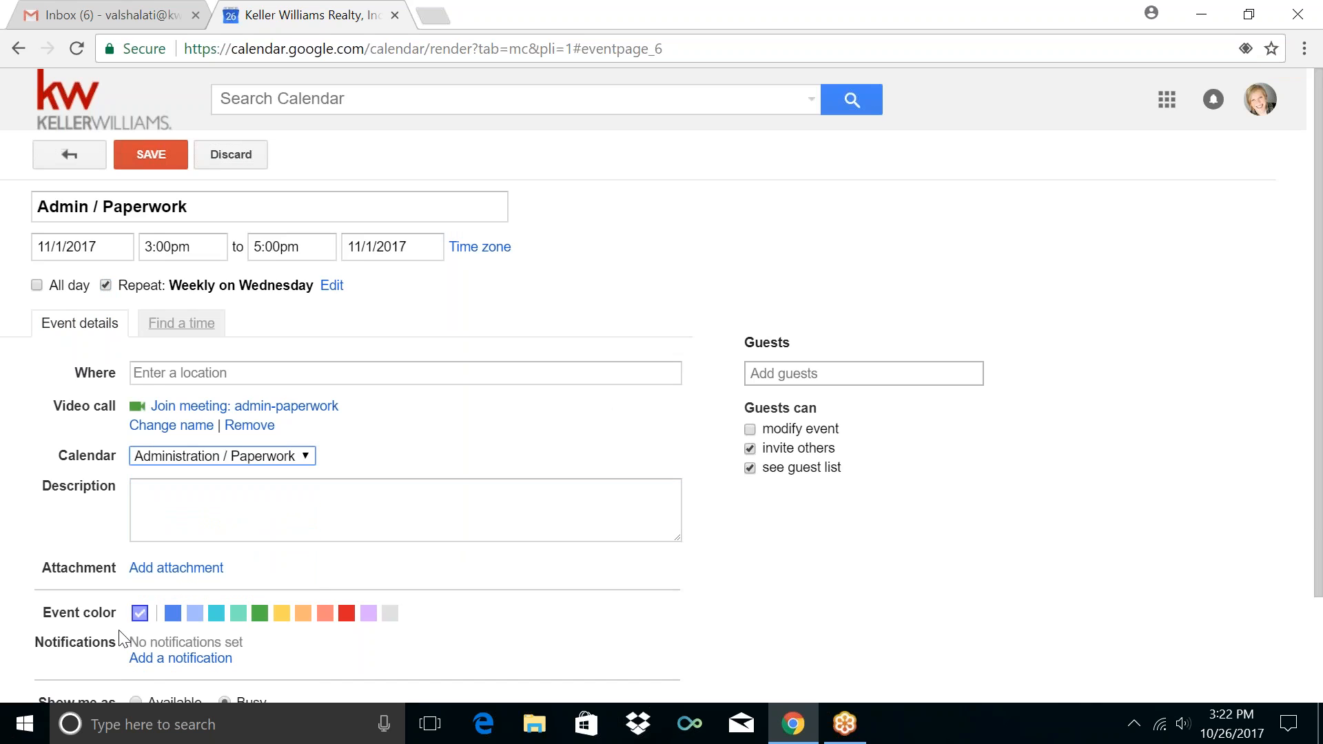
pyautogui.click(149, 660)
pyautogui.doubleClick(246, 643)
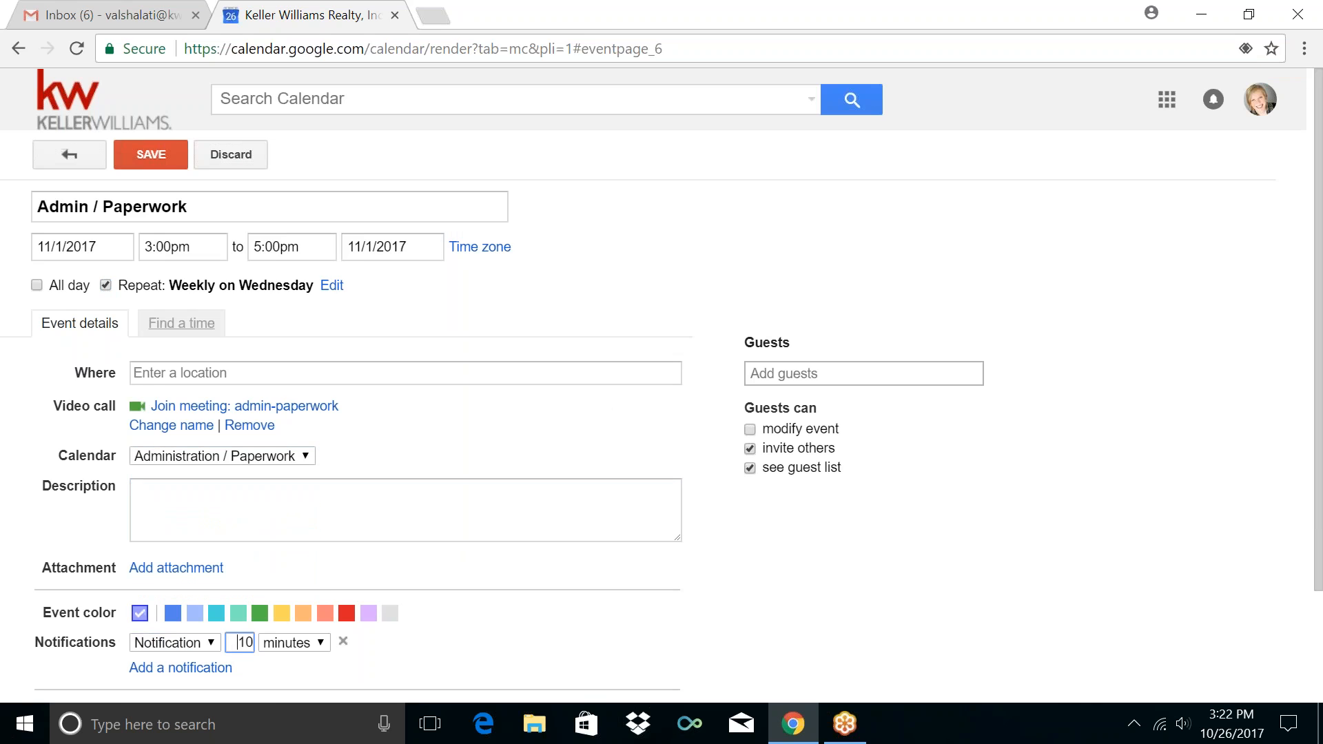
pyautogui.write('5')
pyautogui.click(149, 155)
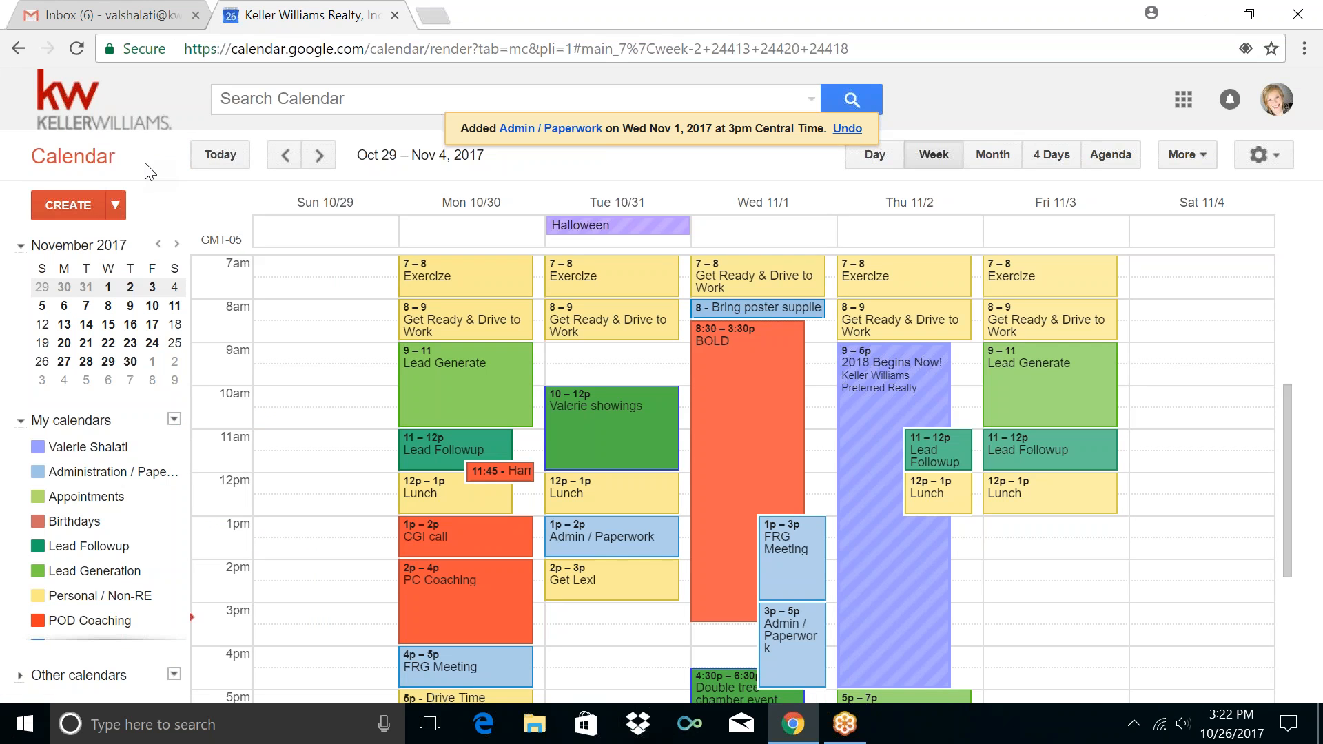
# Create a Wednesday 5–5:30pm event titled Drive Time
pyautogui.scroll(-5, 650, 448)
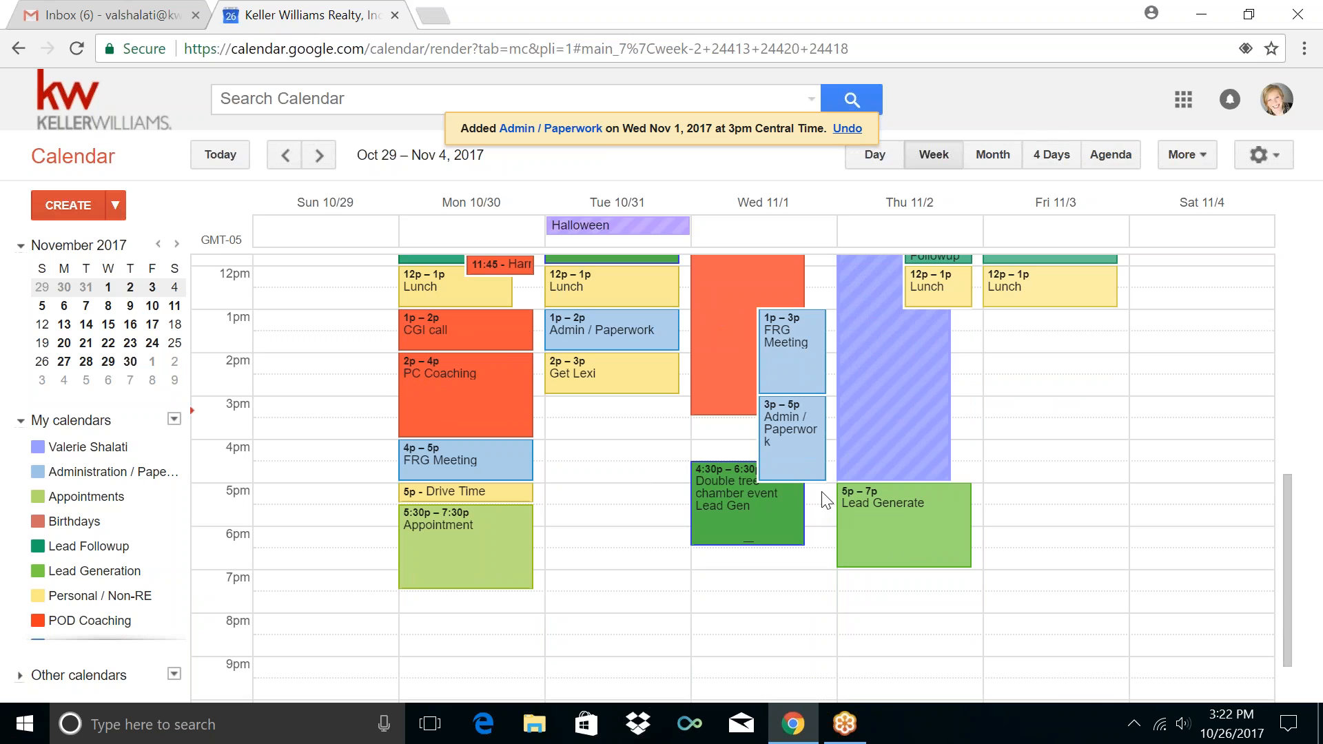
pyautogui.click(823, 493)
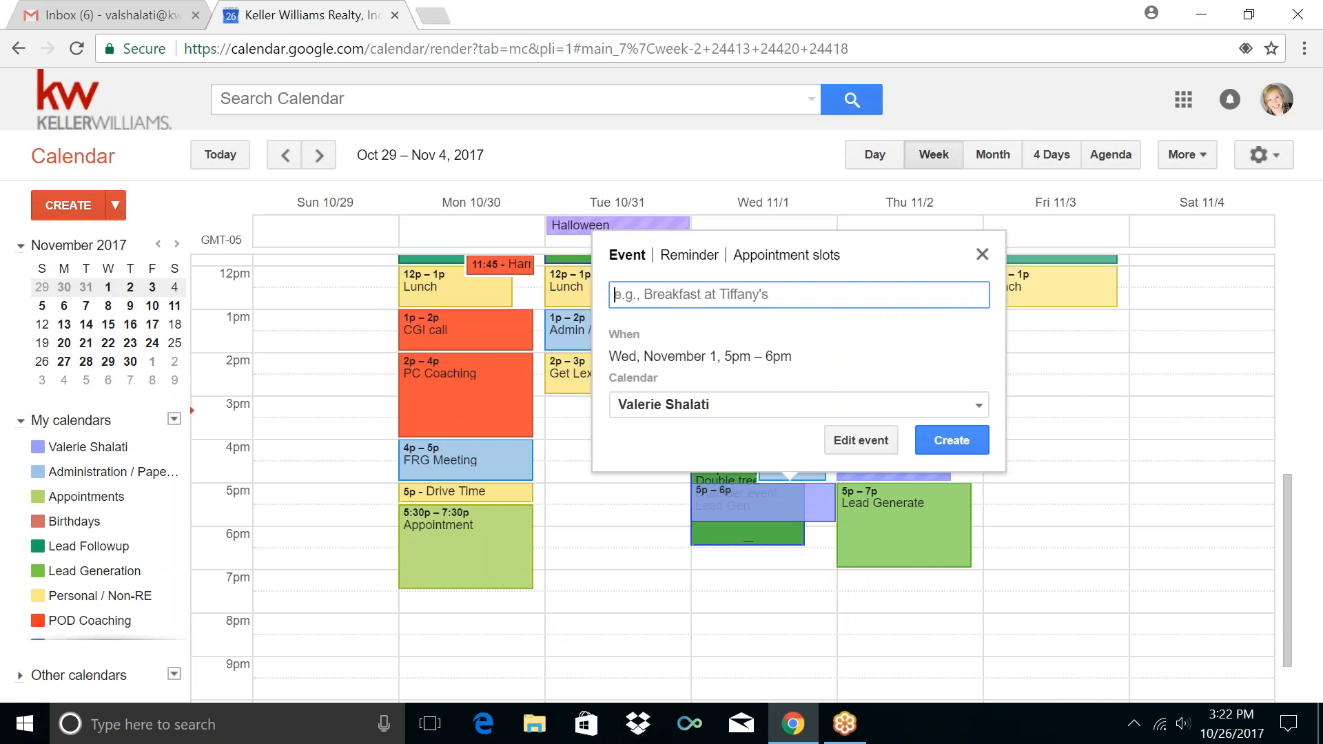
pyautogui.click(846, 439)
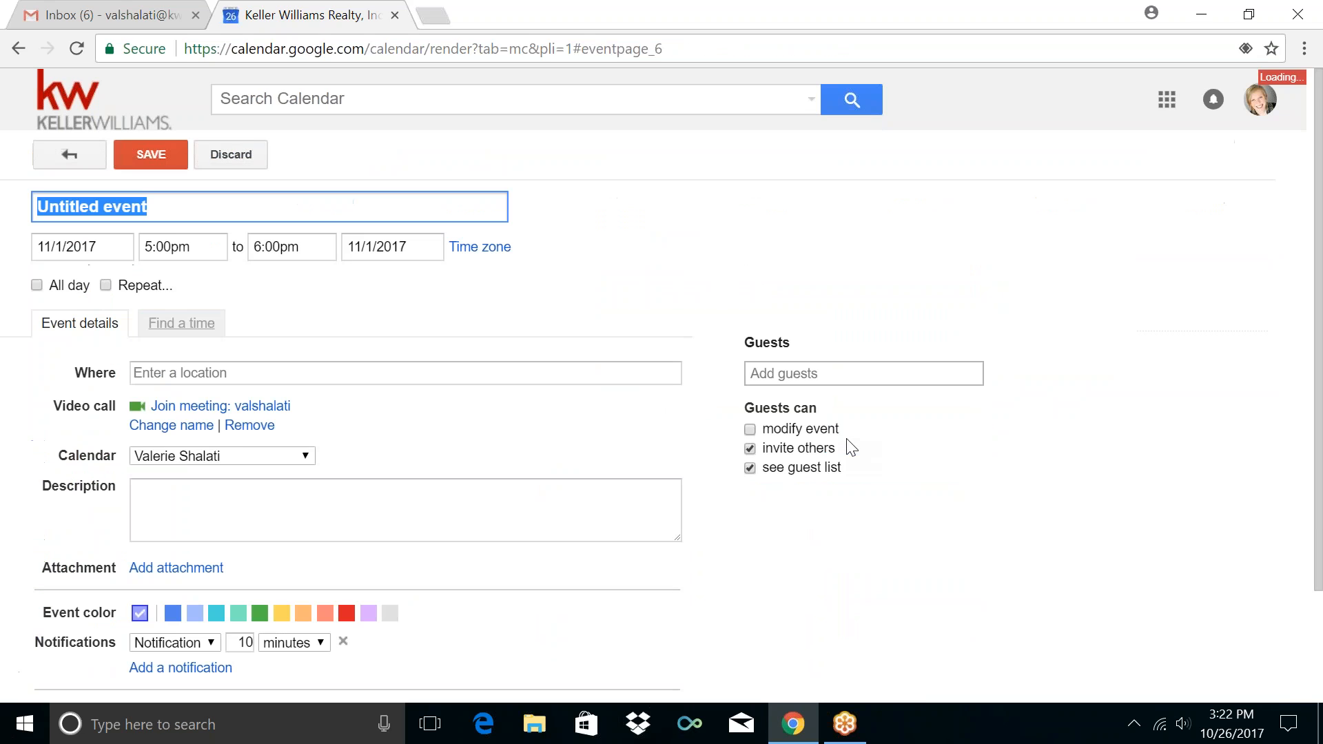
pyautogui.write('D')
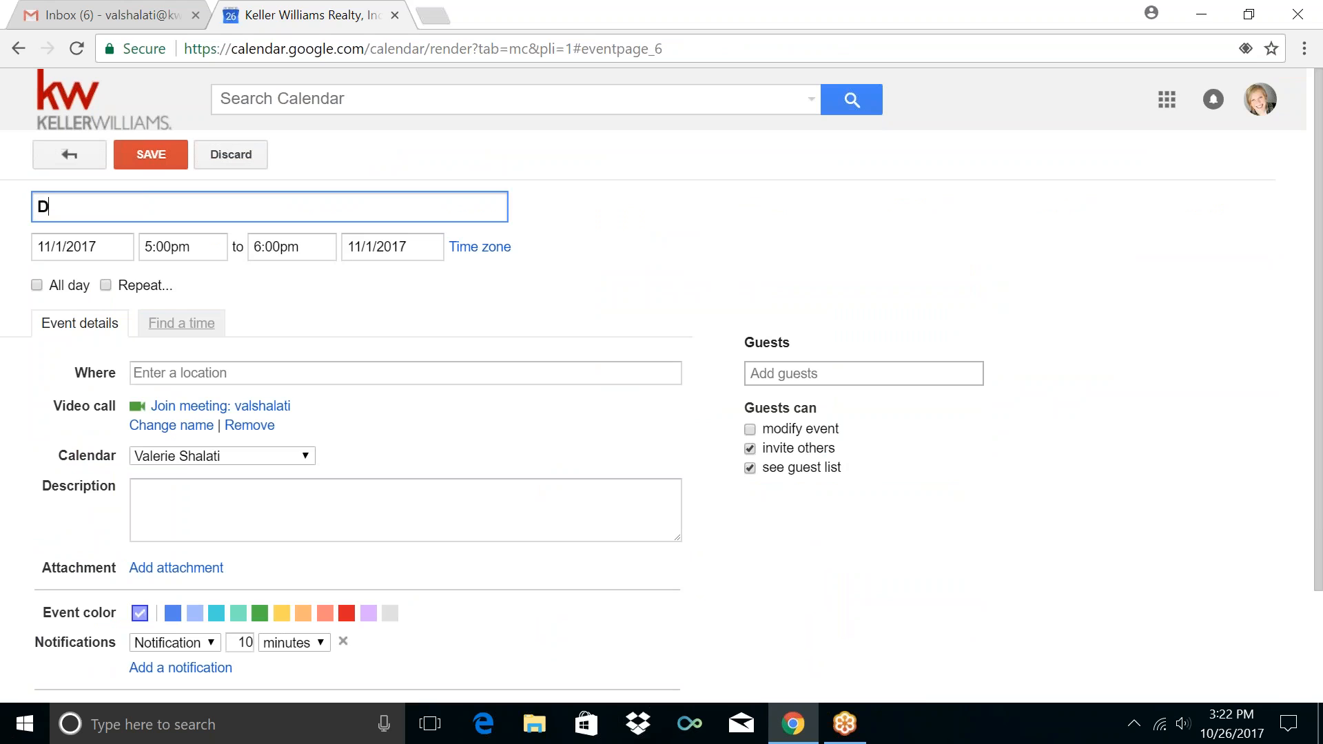
pyautogui.write('rive Time')
pyautogui.click(324, 246)
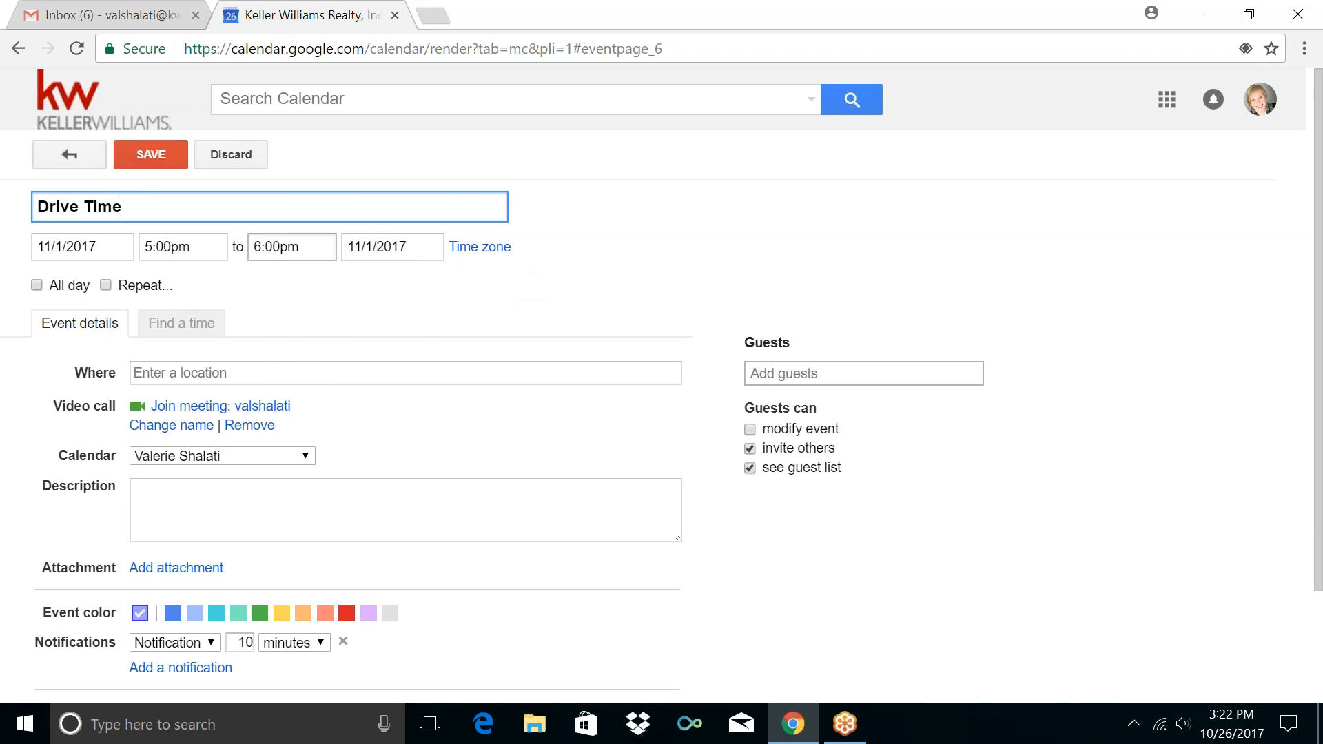
pyautogui.click(330, 292)
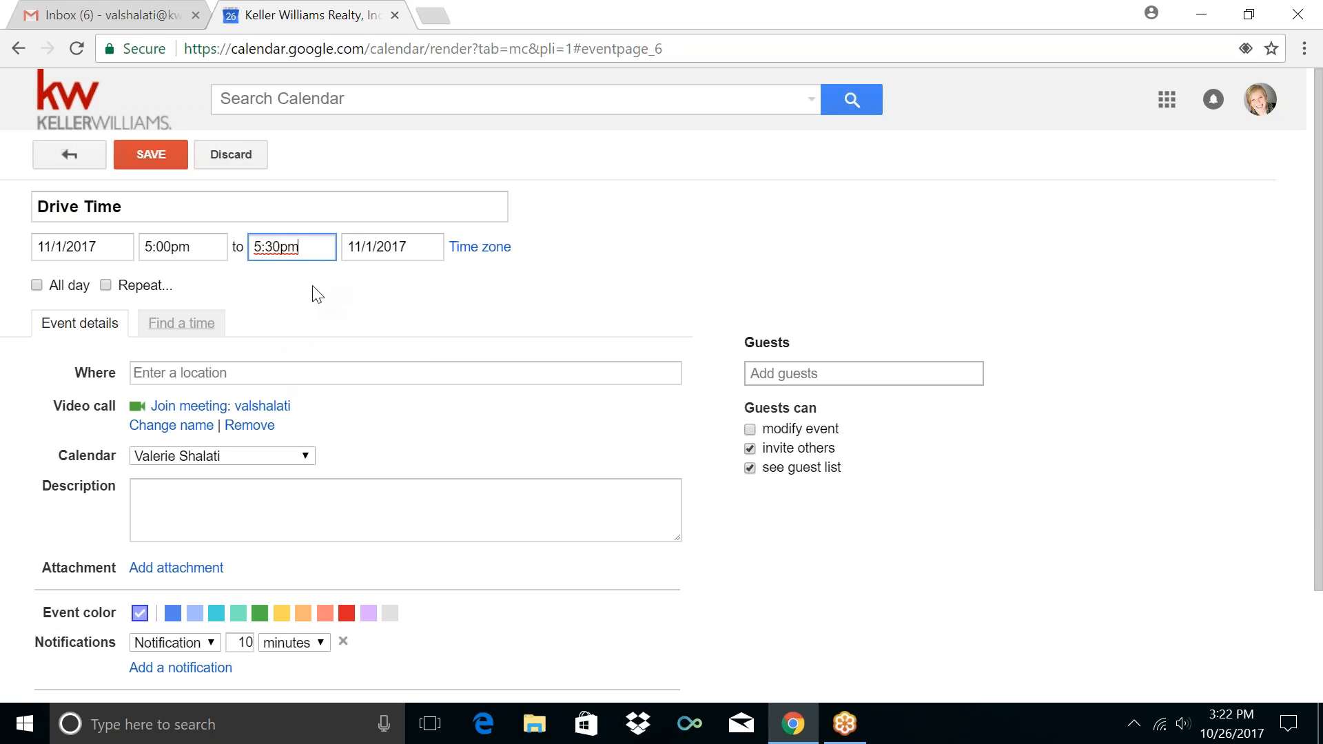
# Repeat it weekly on Wednesday in Personal / Non-RE with a 5-minute notification, and save
pyautogui.click(151, 286)
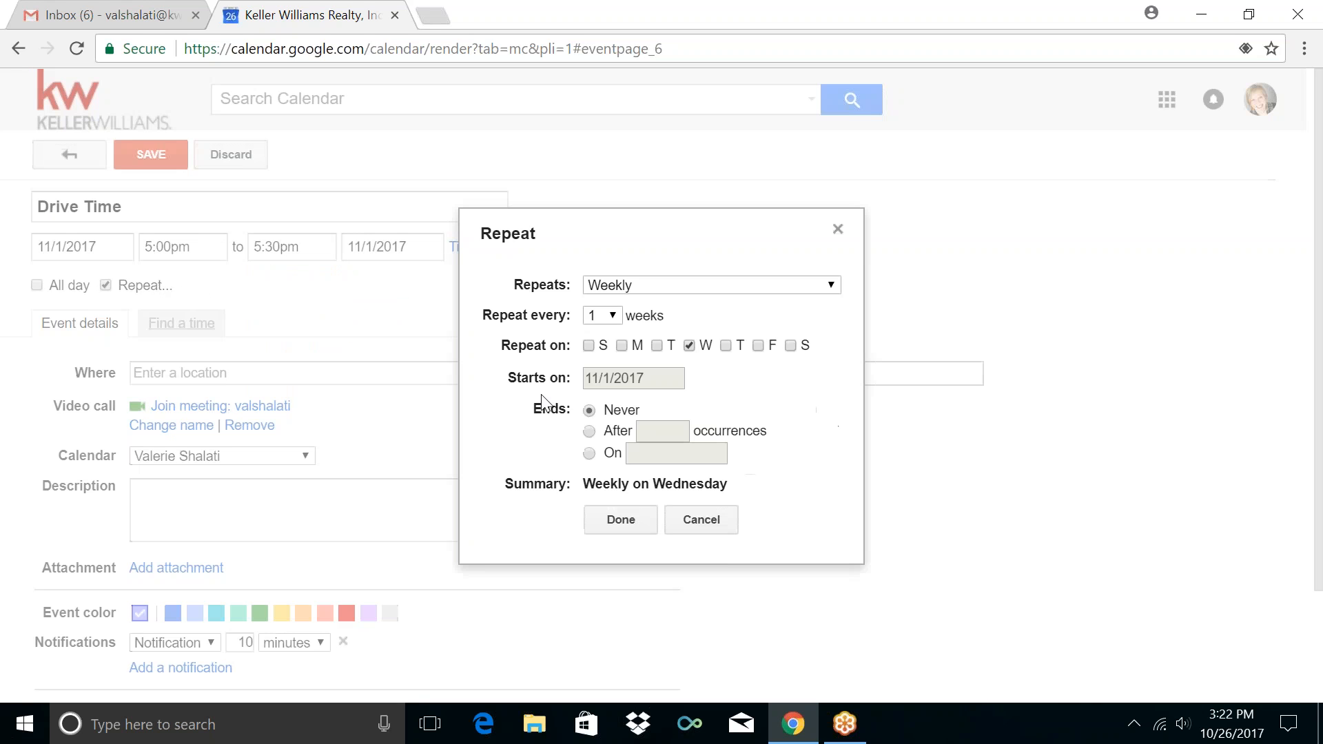
pyautogui.click(627, 514)
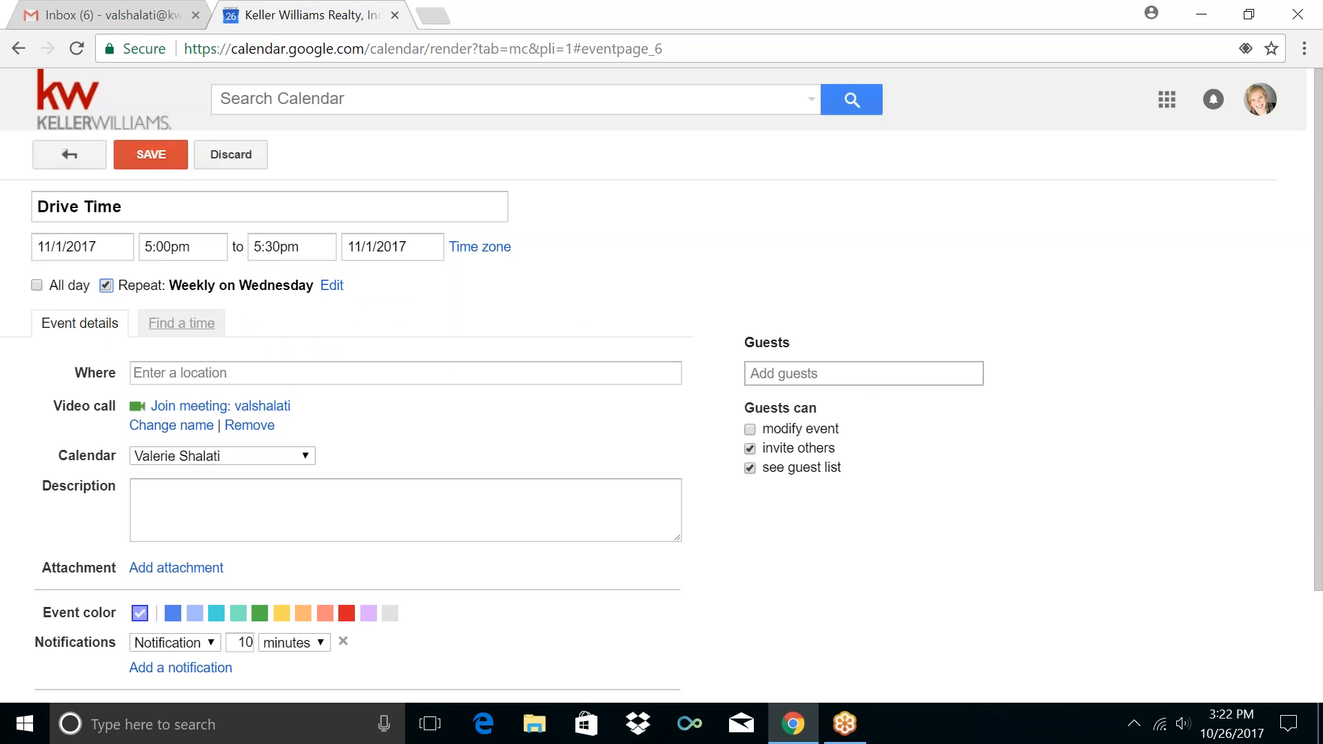
pyautogui.click(312, 454)
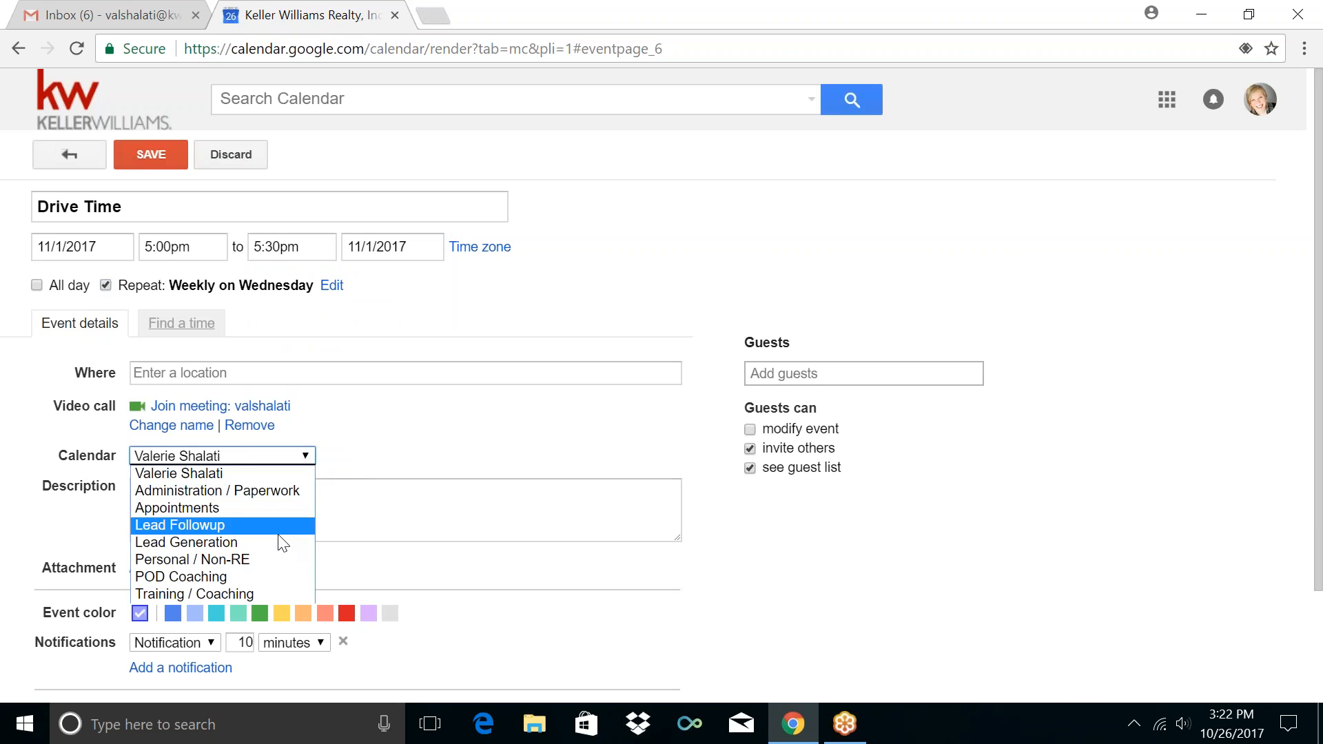
pyautogui.click(266, 559)
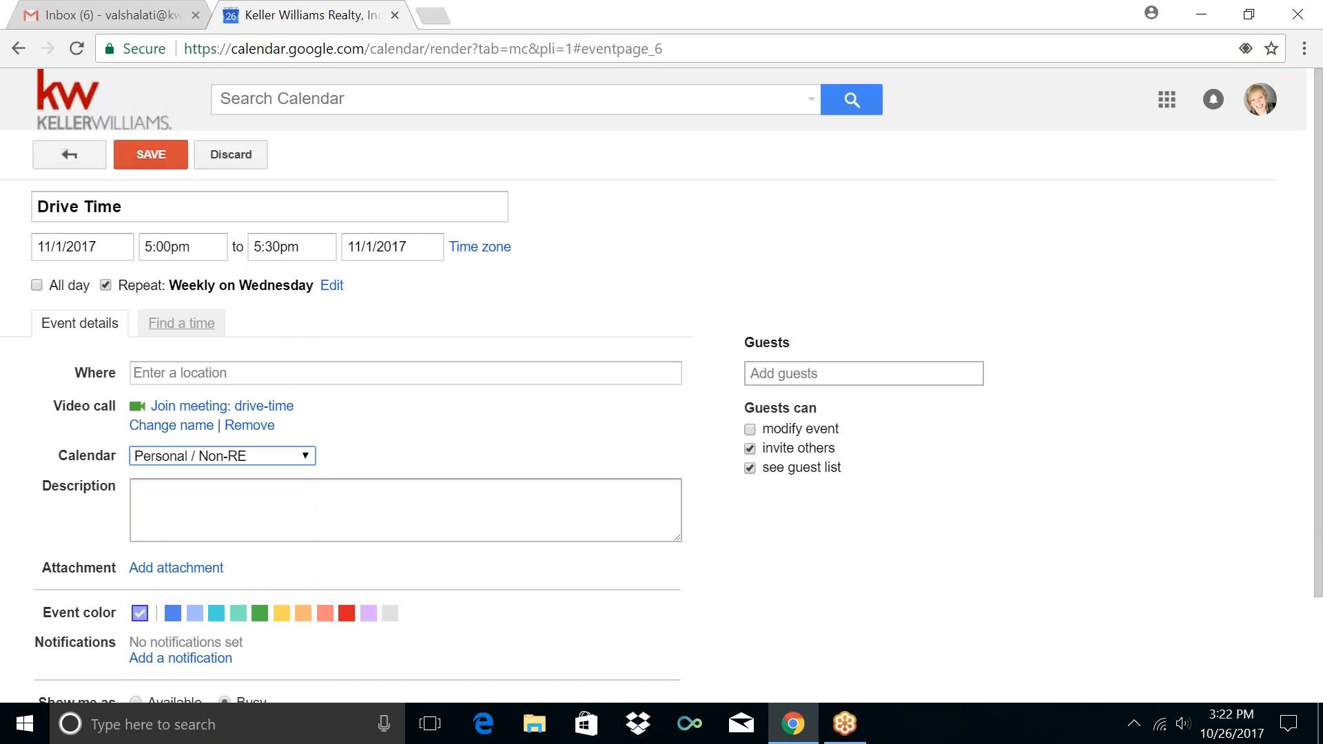
pyautogui.scroll(-2, 57, 548)
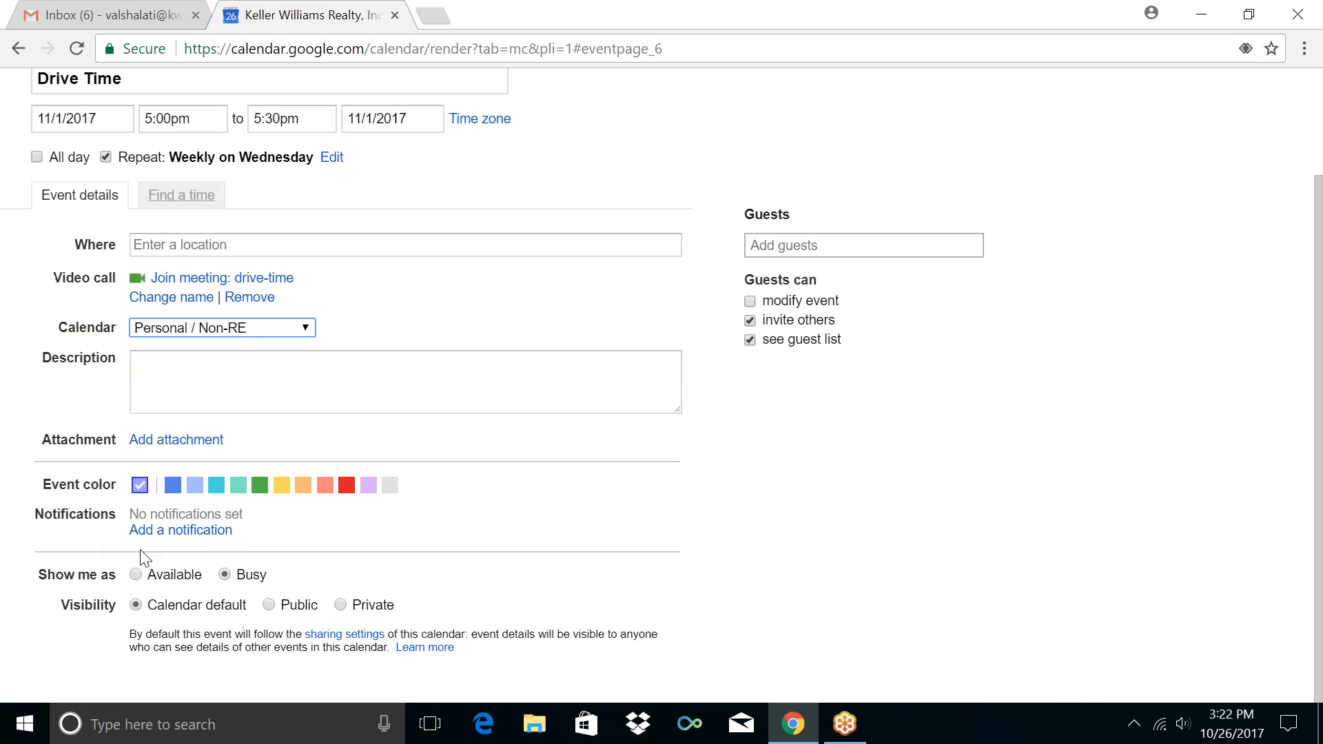
pyautogui.click(166, 542)
pyautogui.doubleClick(253, 514)
pyautogui.write('5')
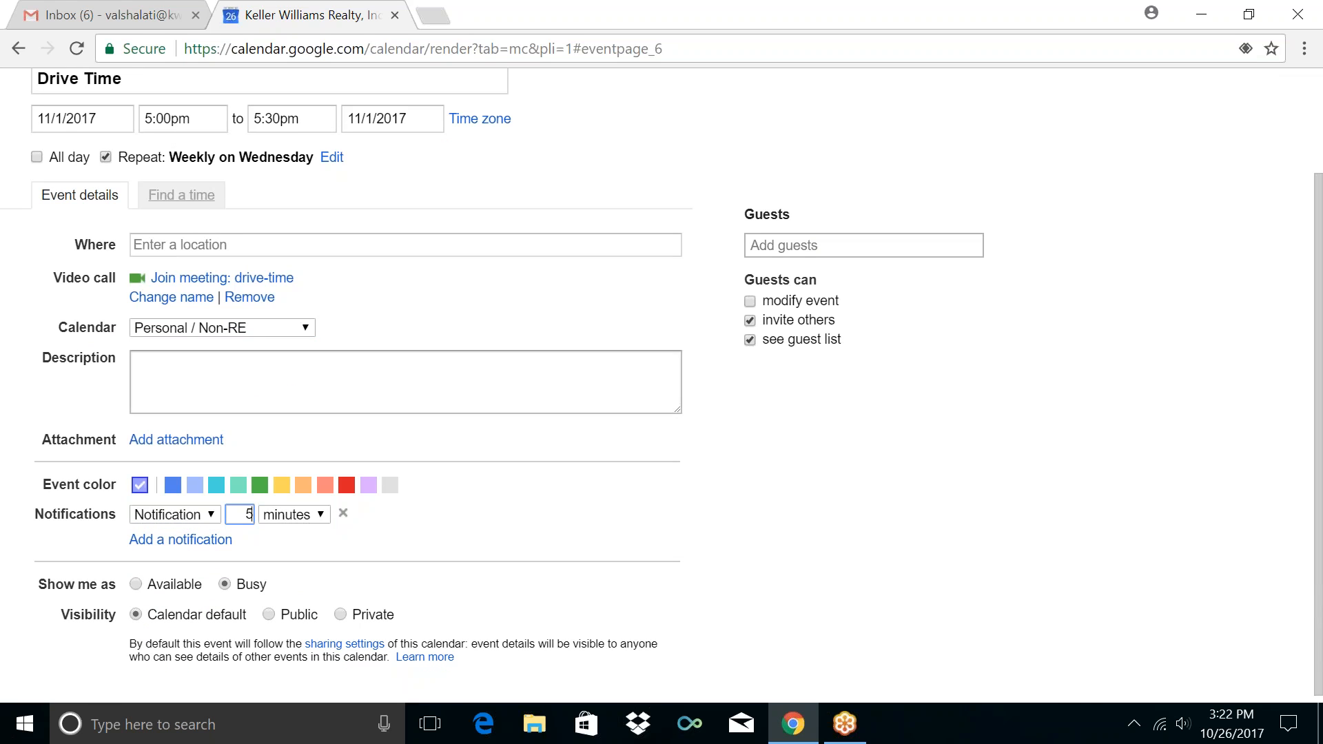
pyautogui.scroll(2, 97, 266)
pyautogui.click(151, 154)
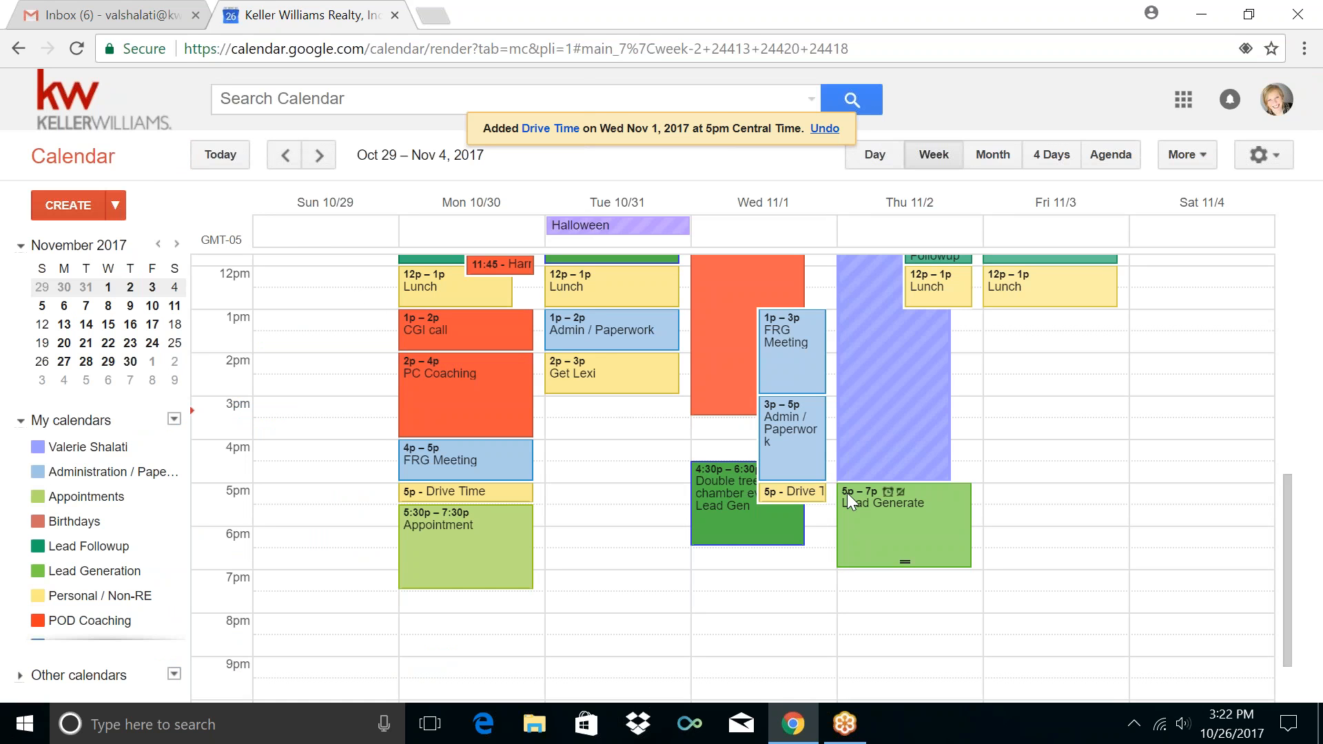
# Create a Wednesday 5:30–7:30pm event titled Appointment
pyautogui.click(829, 521)
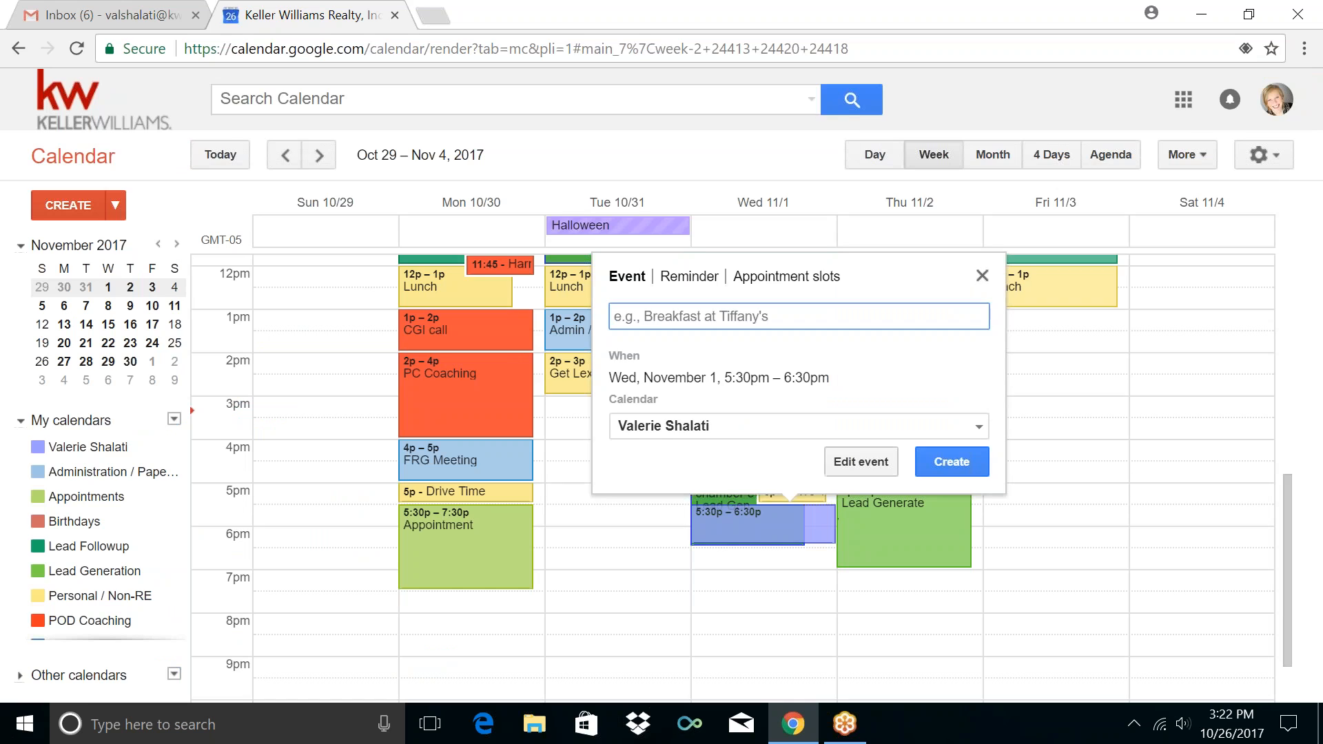
pyautogui.click(862, 460)
pyautogui.click(304, 246)
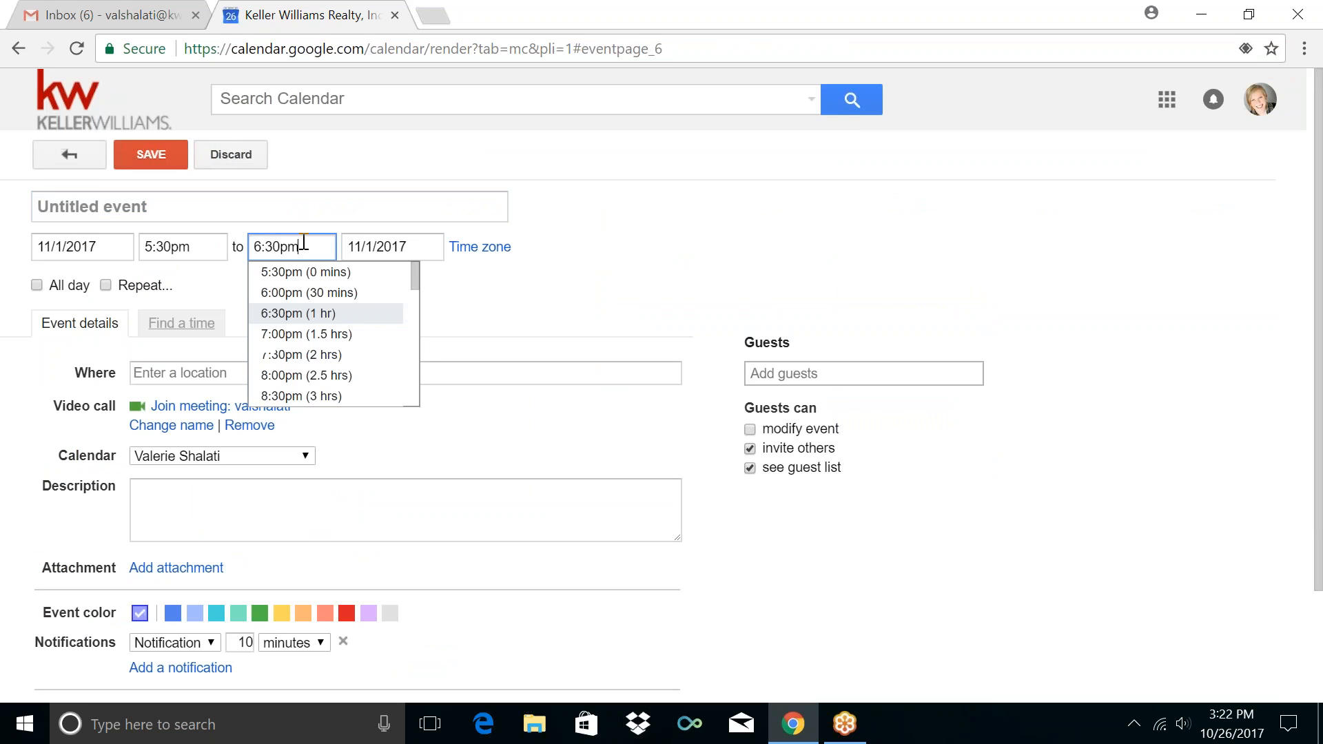
pyautogui.click(290, 350)
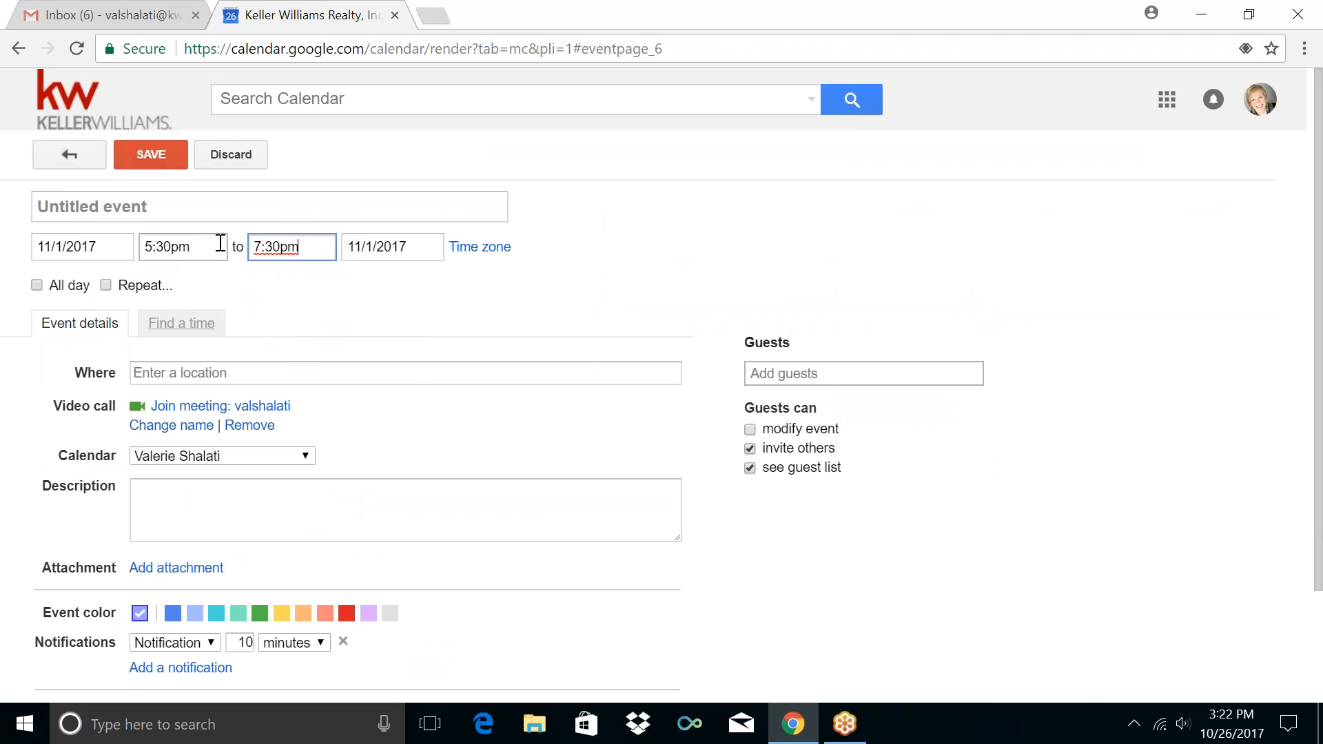
pyautogui.click(177, 207)
pyautogui.write('Appointment')
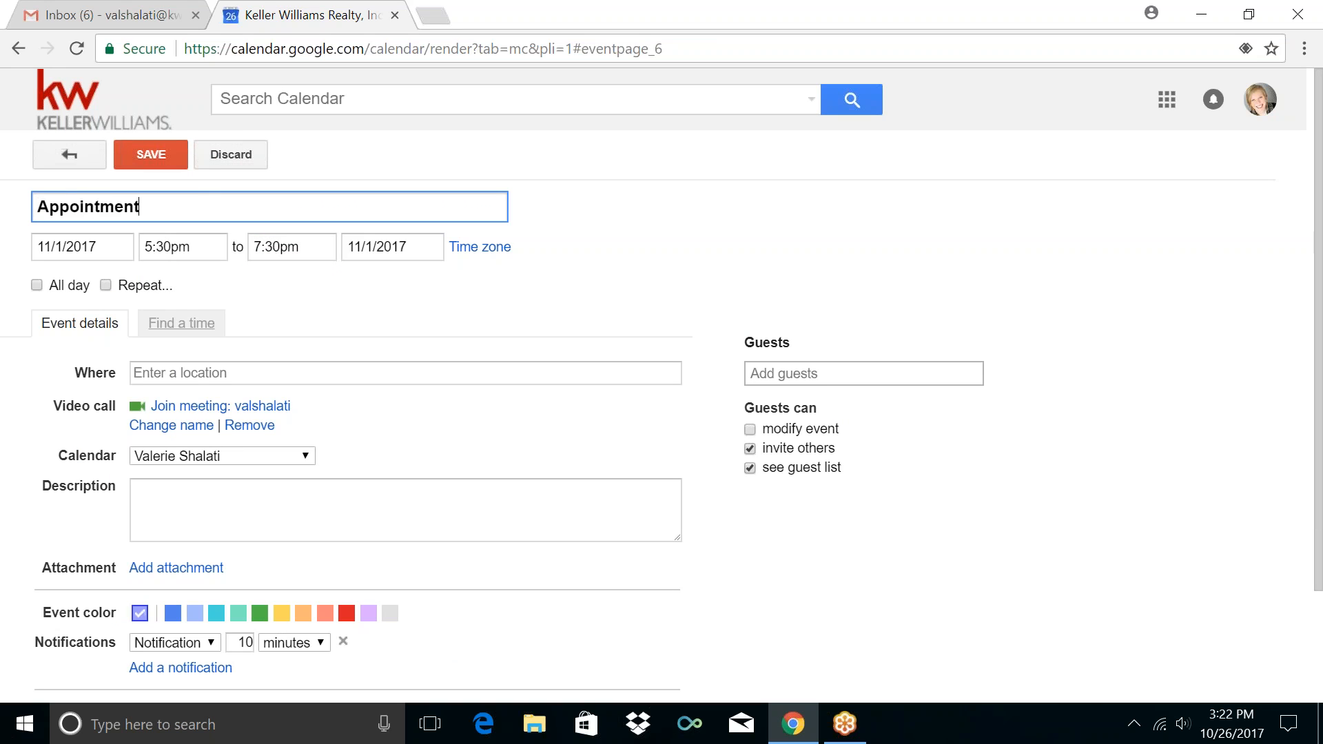
# Repeat it weekly on Wednesday in Appointments with a 10-minute notification, and save
pyautogui.click(132, 286)
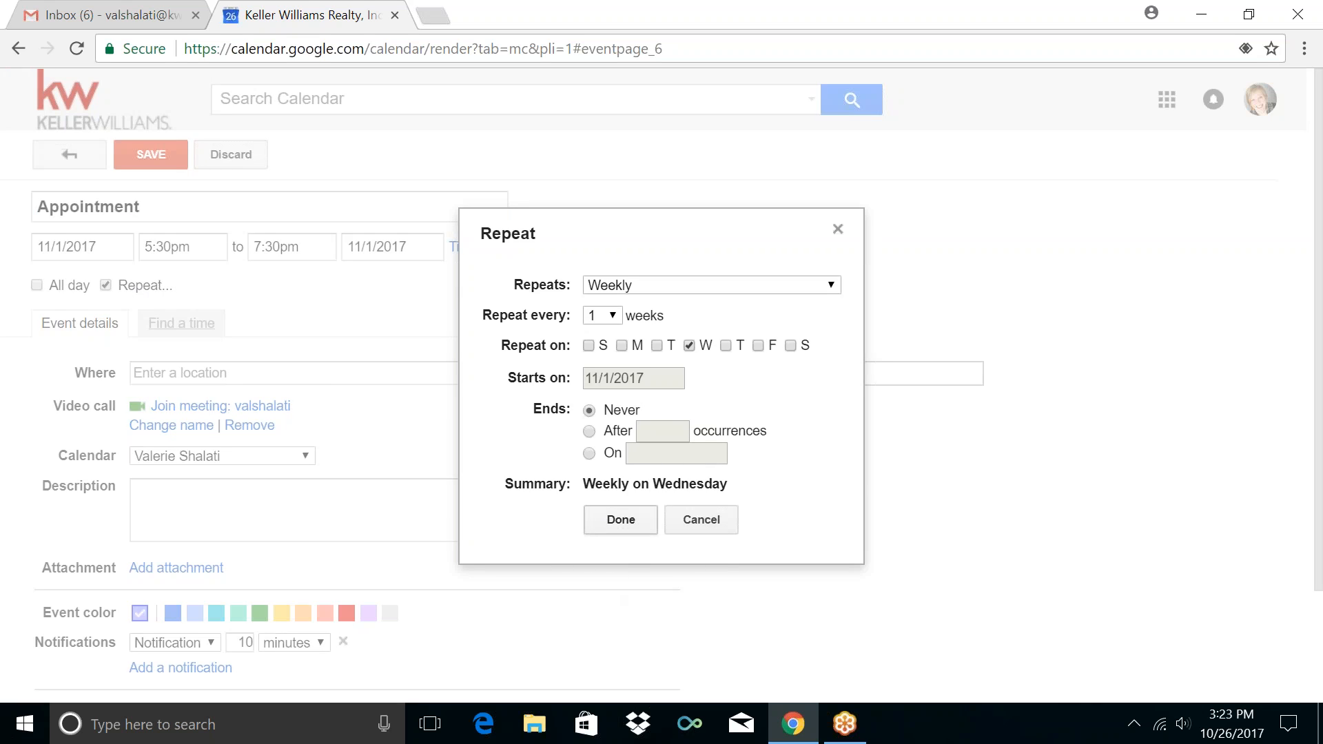
pyautogui.click(621, 520)
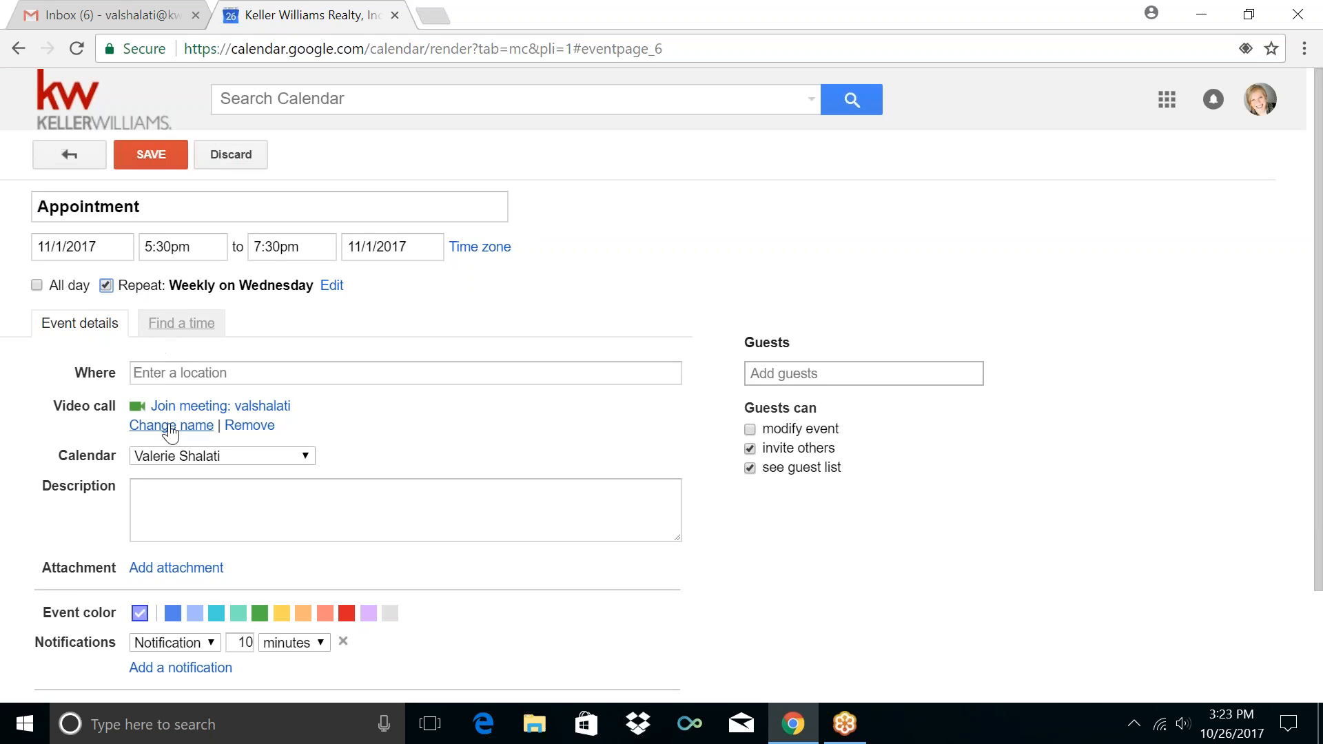
pyautogui.click(169, 456)
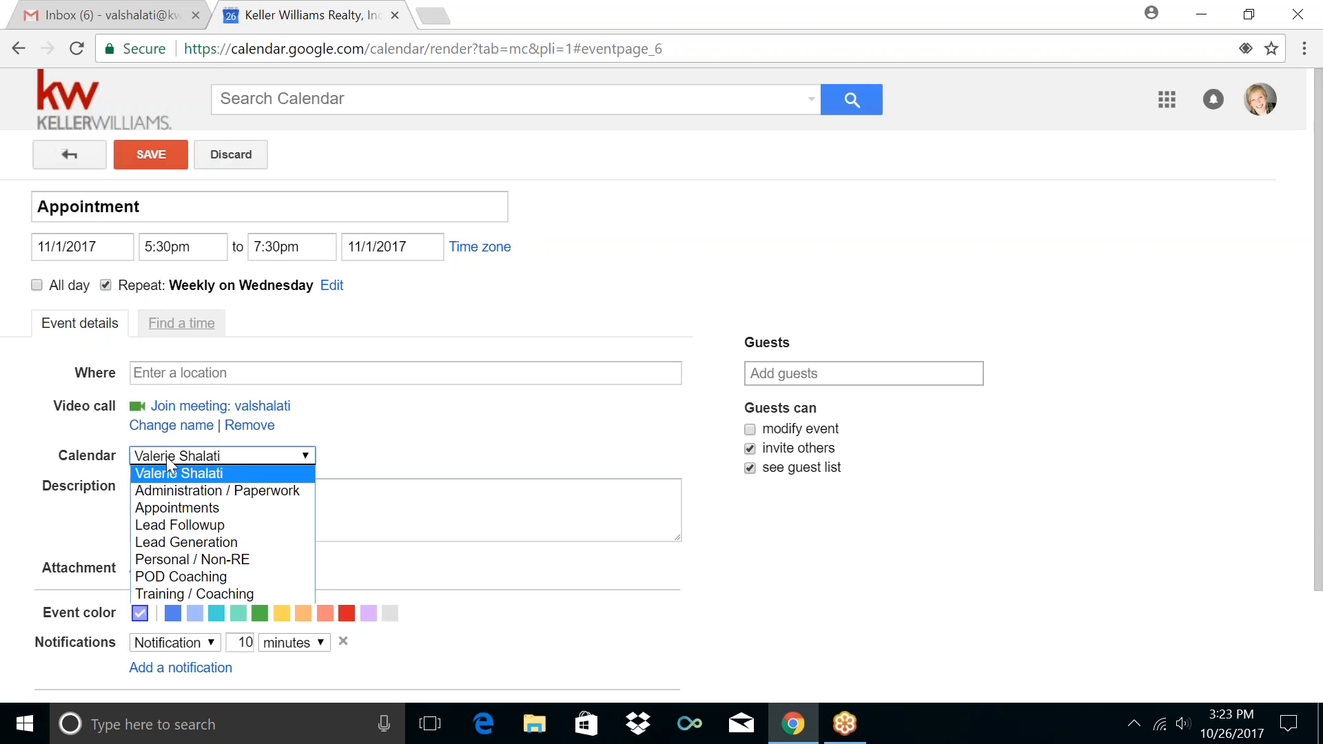
pyautogui.click(172, 509)
pyautogui.scroll(-1, 62, 524)
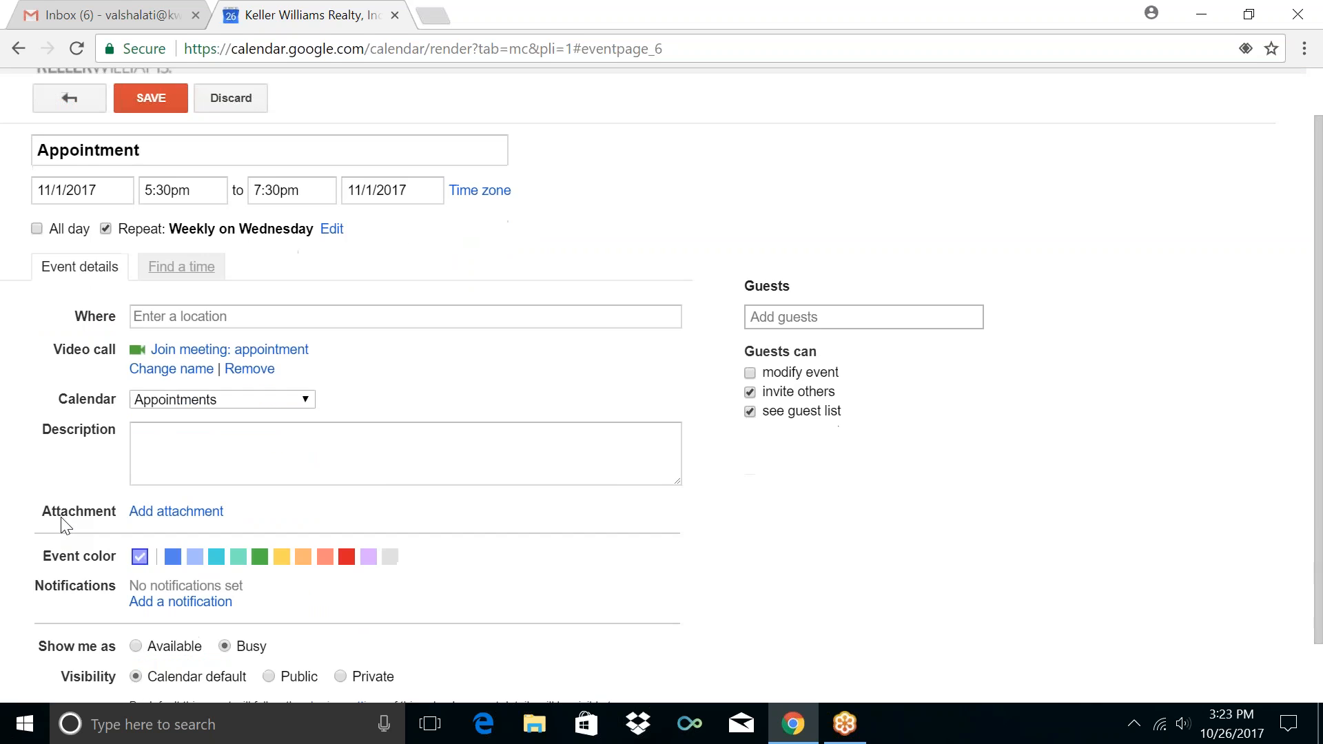
pyautogui.scroll(-1, 64, 526)
pyautogui.click(196, 532)
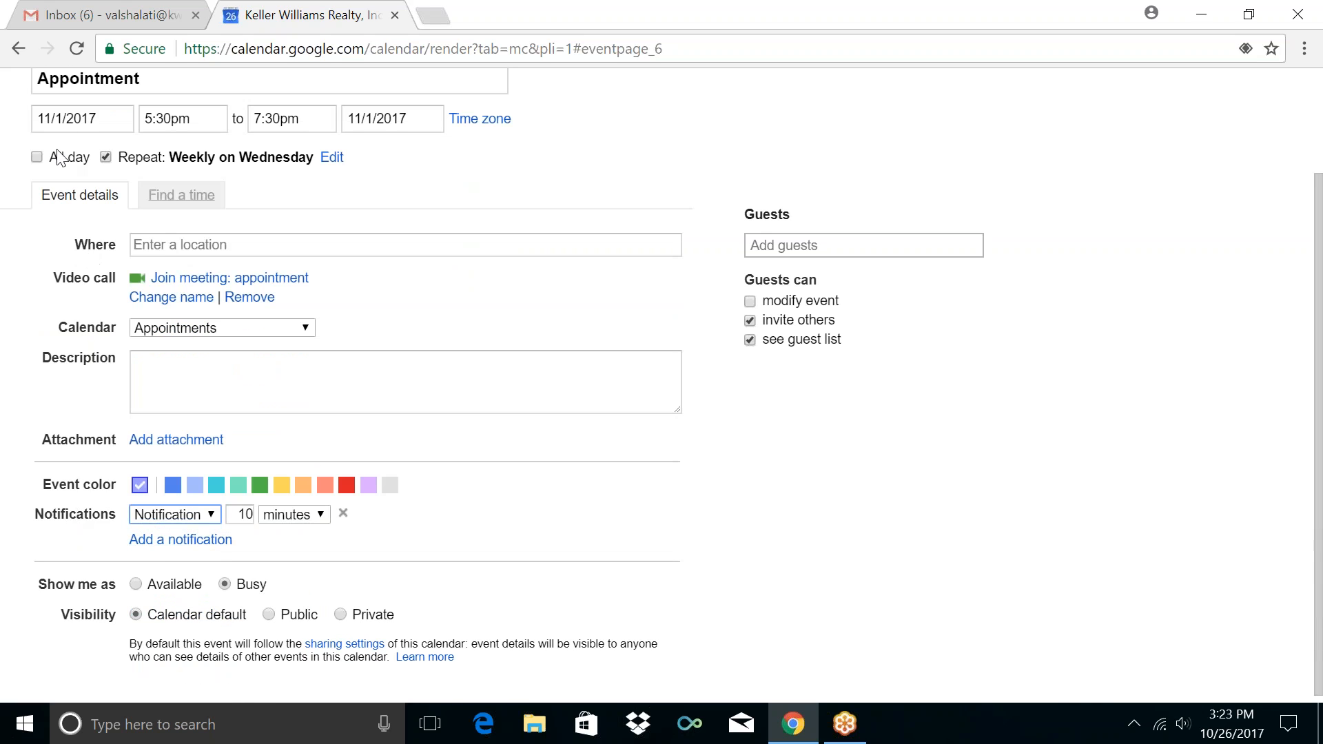
pyautogui.scroll(2, 60, 158)
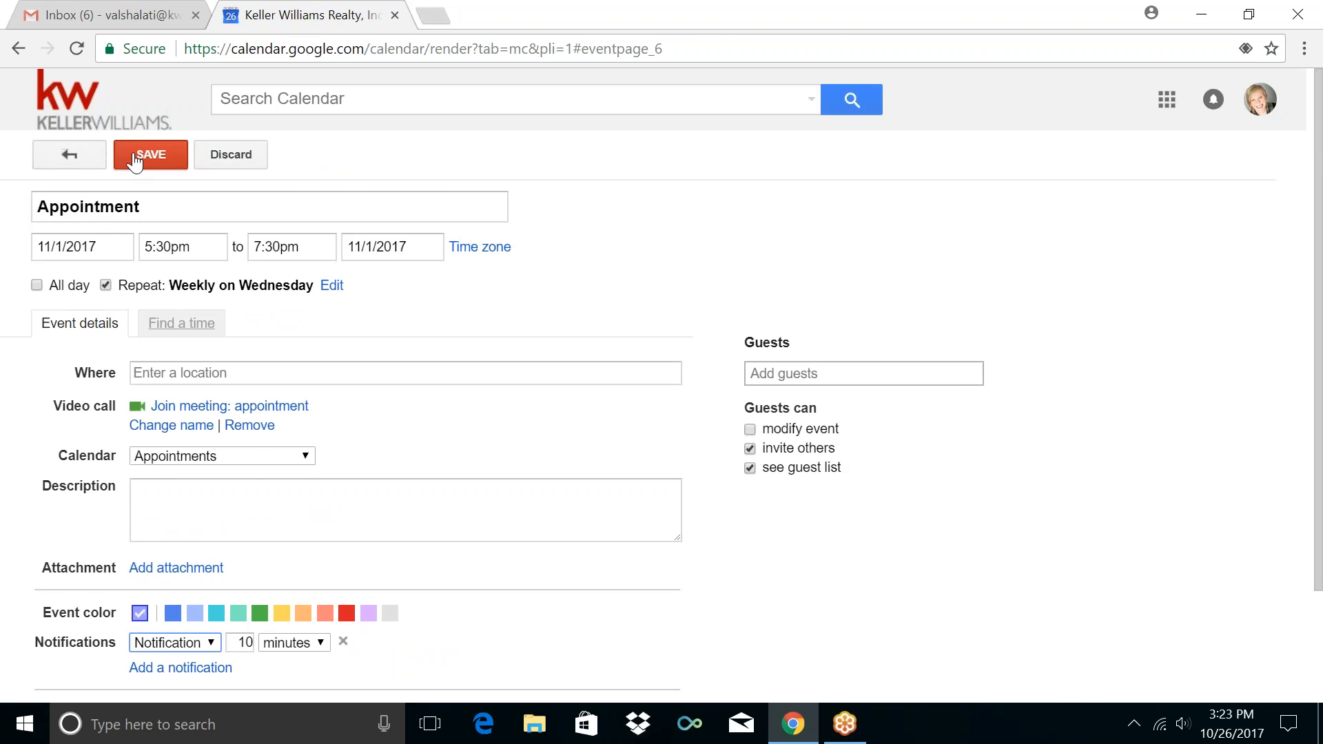
pyautogui.click(135, 160)
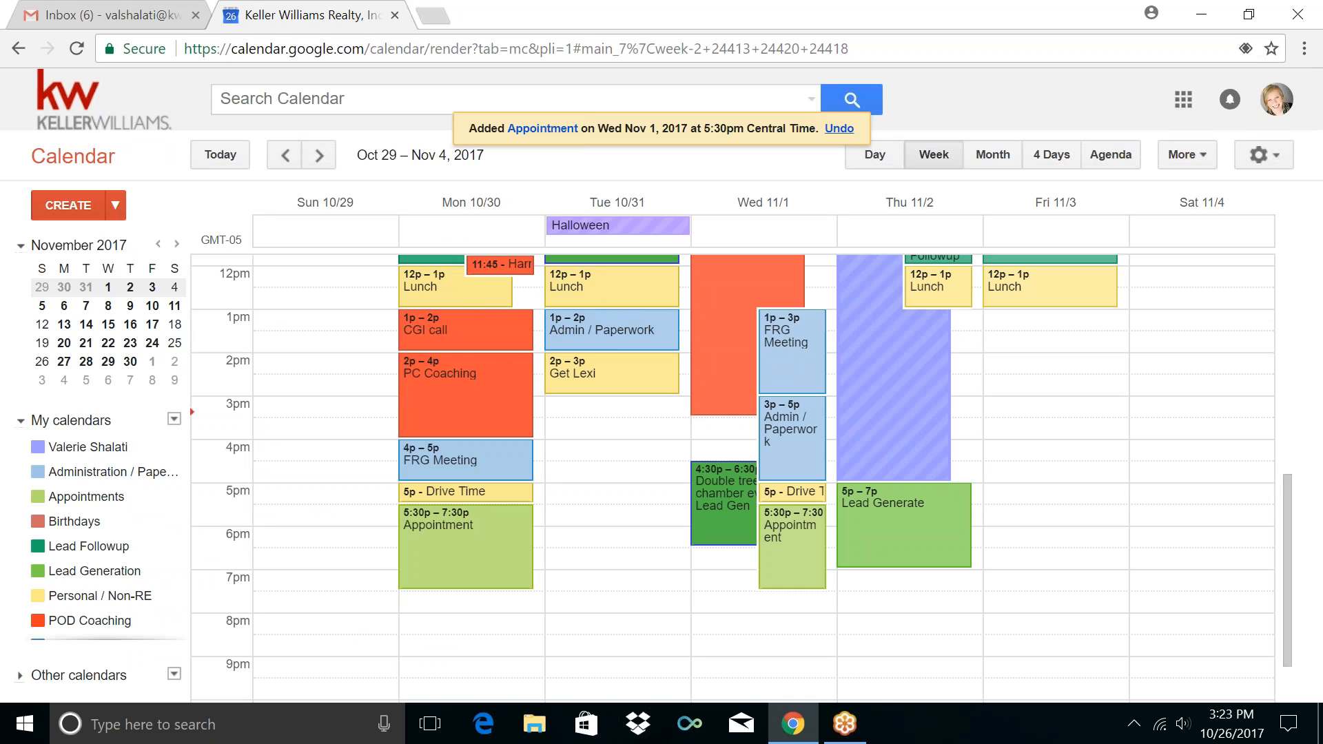
# Advance week by week from Nov 5 – 11 to Dec 10 – 16, 2017
pyautogui.click(319, 157)
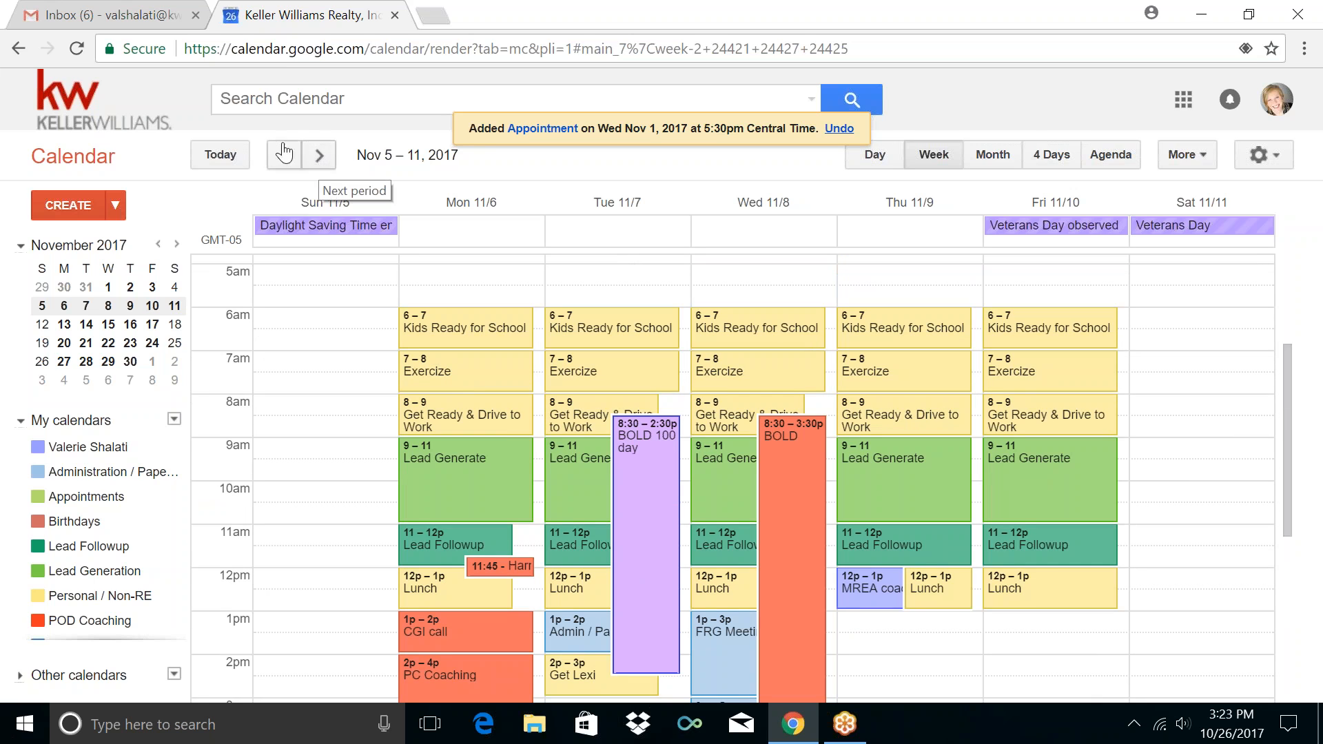
pyautogui.click(319, 157)
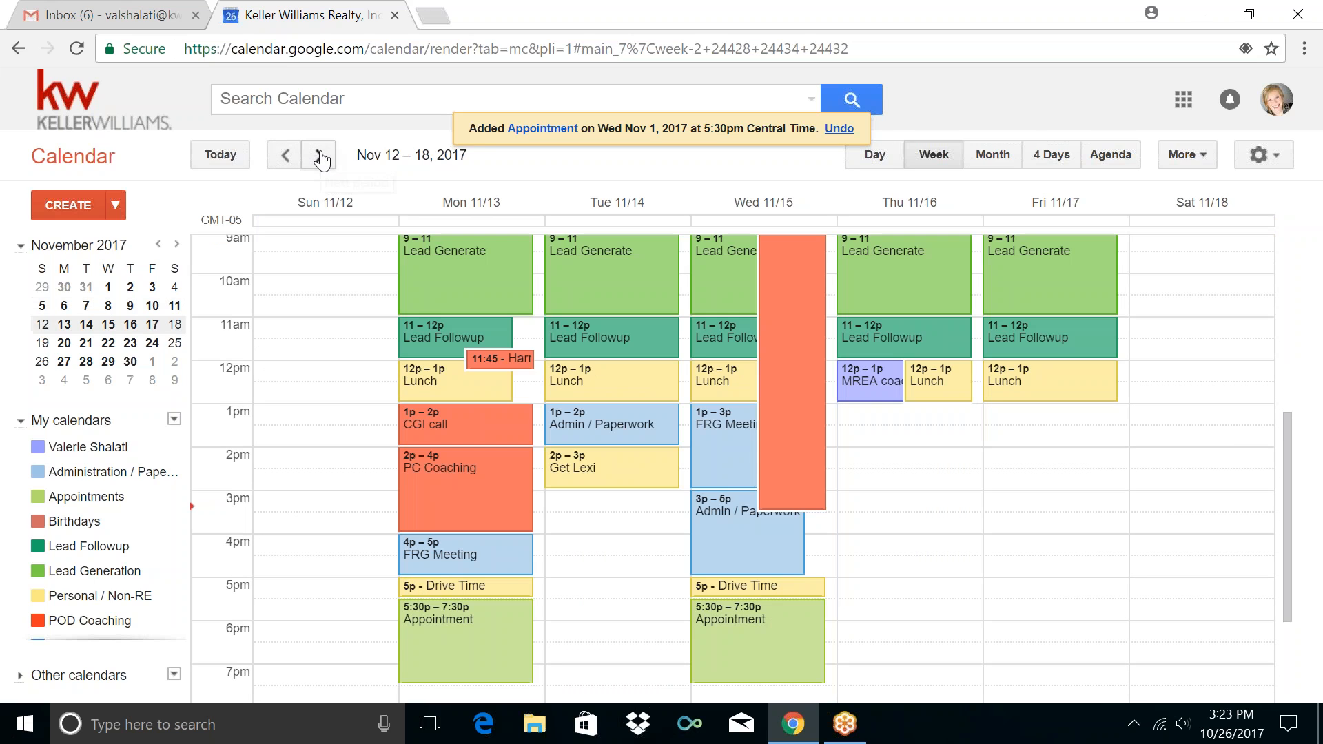
pyautogui.click(320, 157)
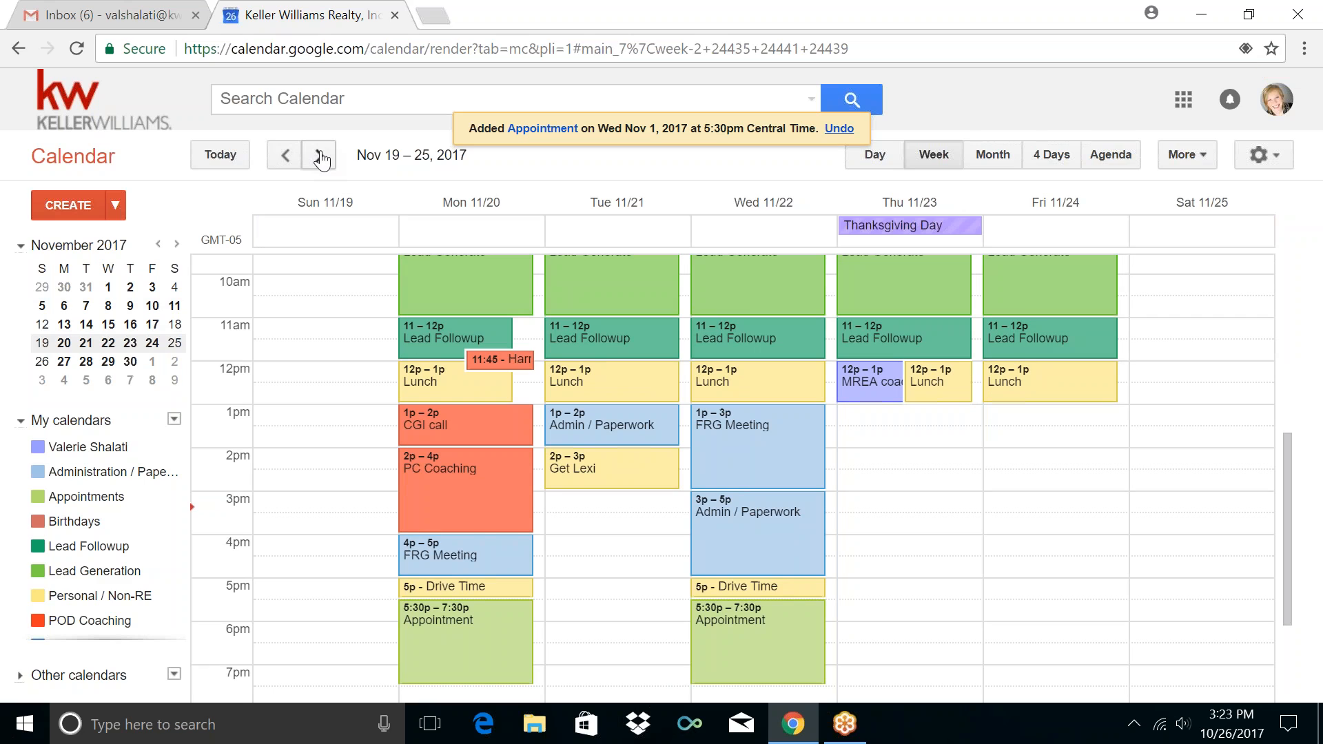
pyautogui.click(319, 157)
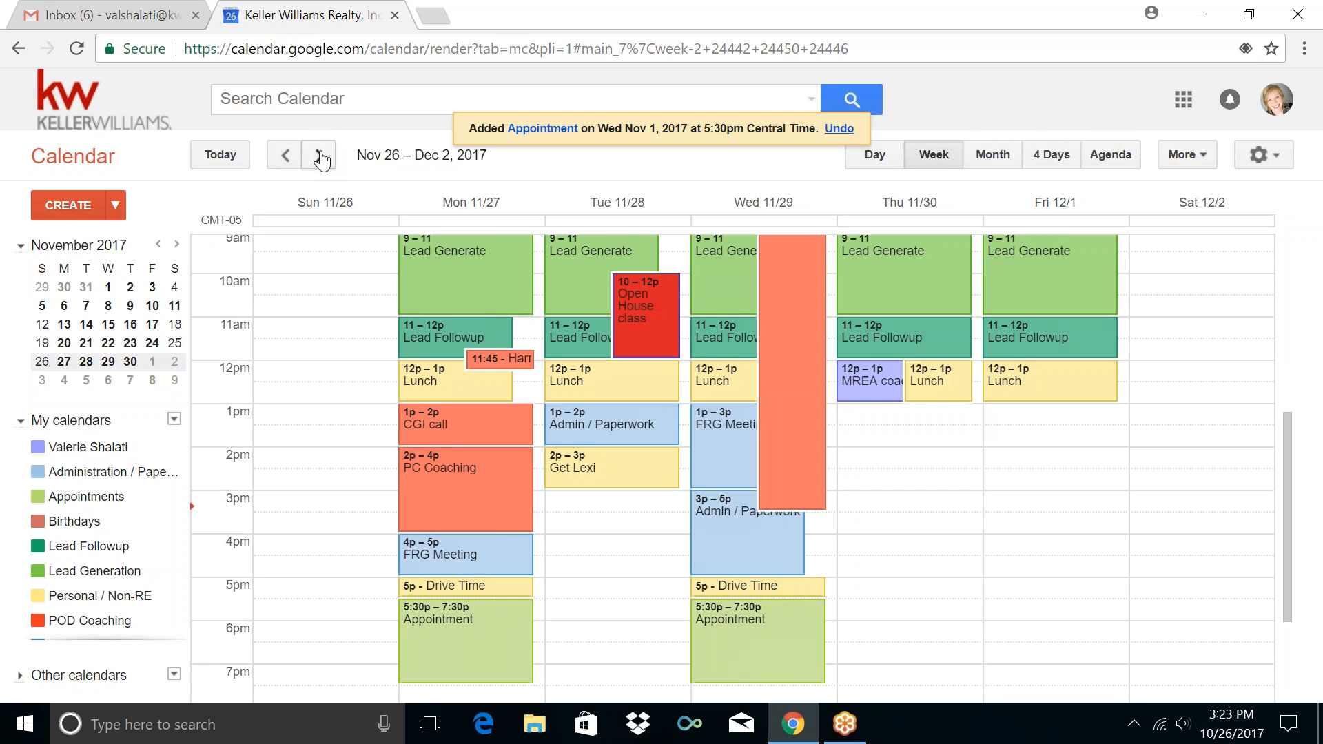
pyautogui.click(320, 157)
pyautogui.click(319, 157)
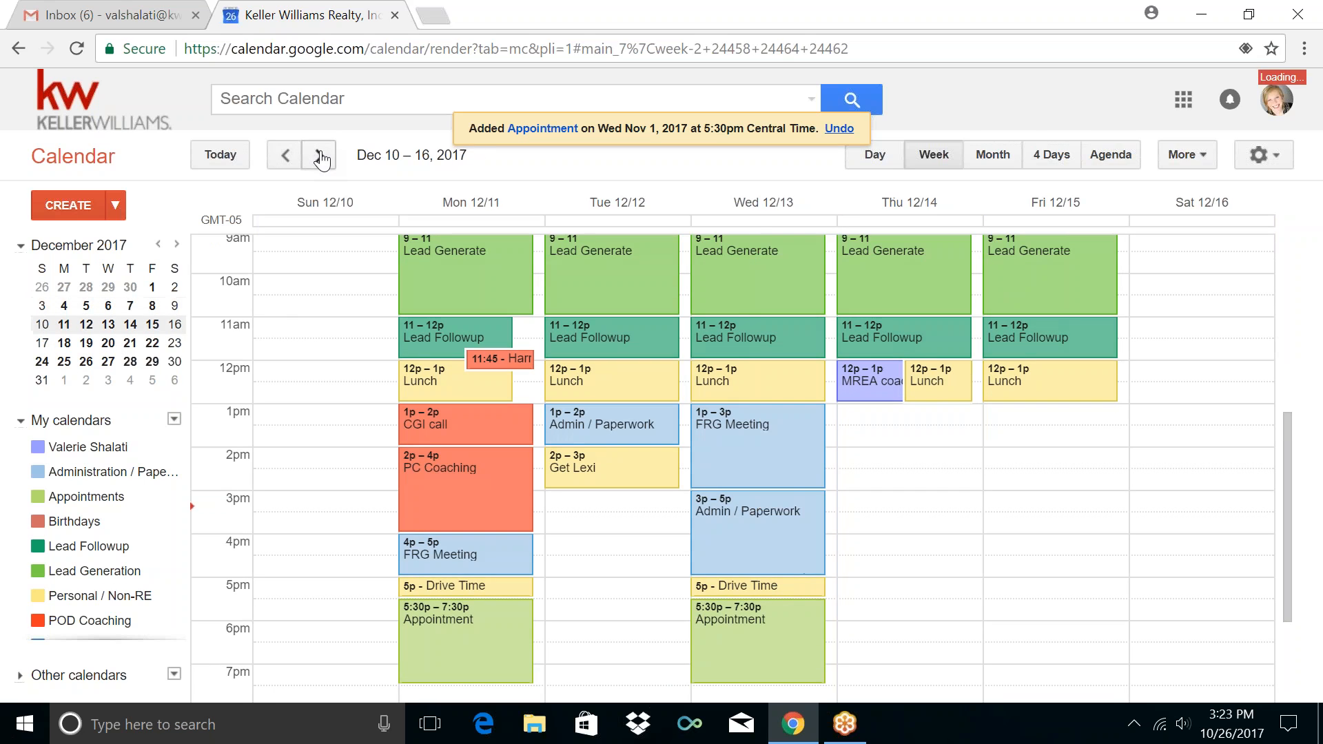
# Compare Dec 3 – 9 with Dec 10 – 16 and check the Monday and Wednesday Appointments continue
pyautogui.click(286, 156)
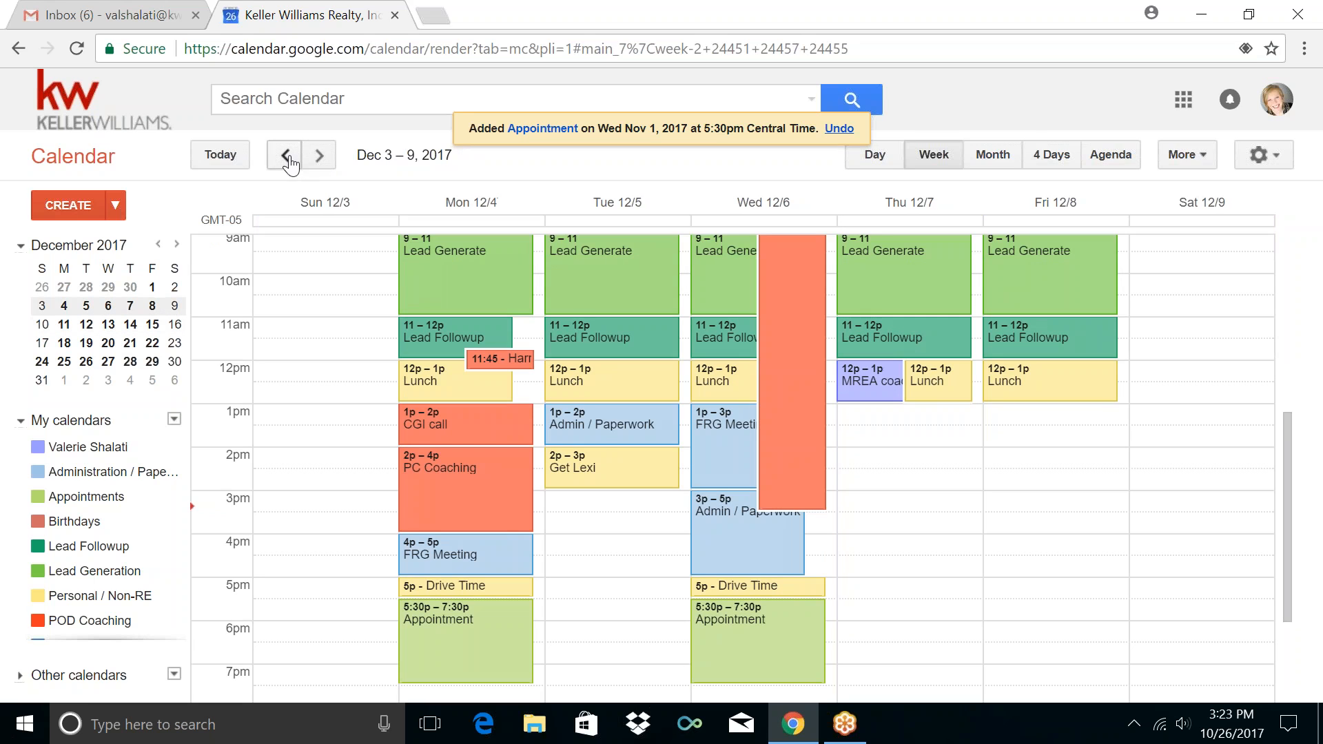
pyautogui.scroll(5, 659, 473)
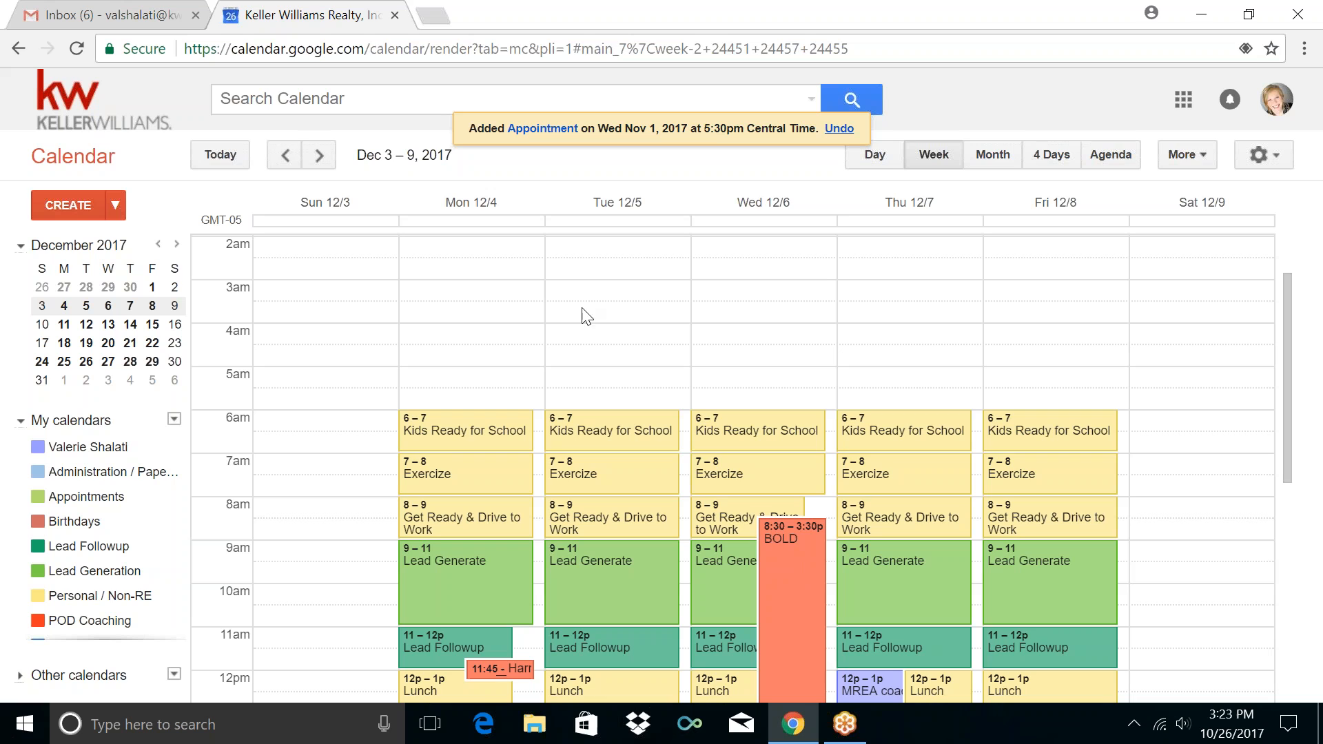
pyautogui.click(319, 155)
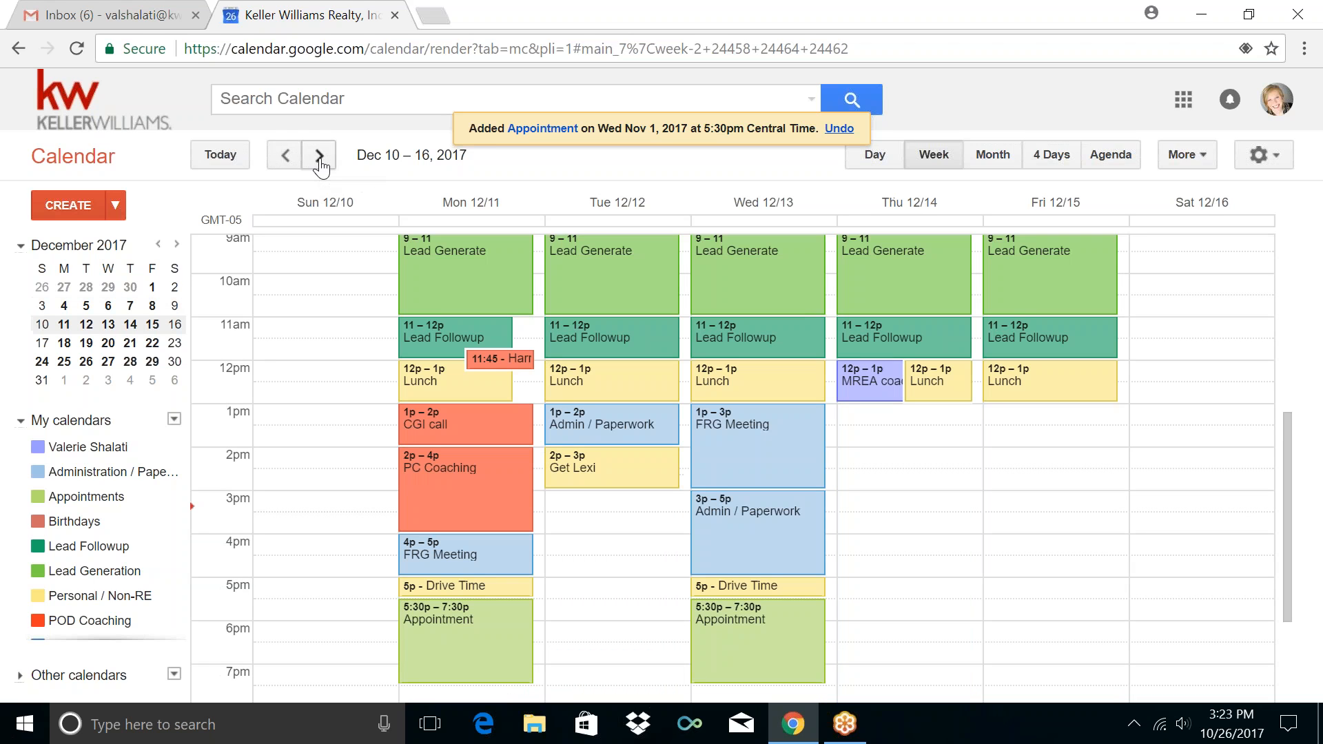
pyautogui.scroll(3, 610, 523)
pyautogui.scroll(3, 610, 520)
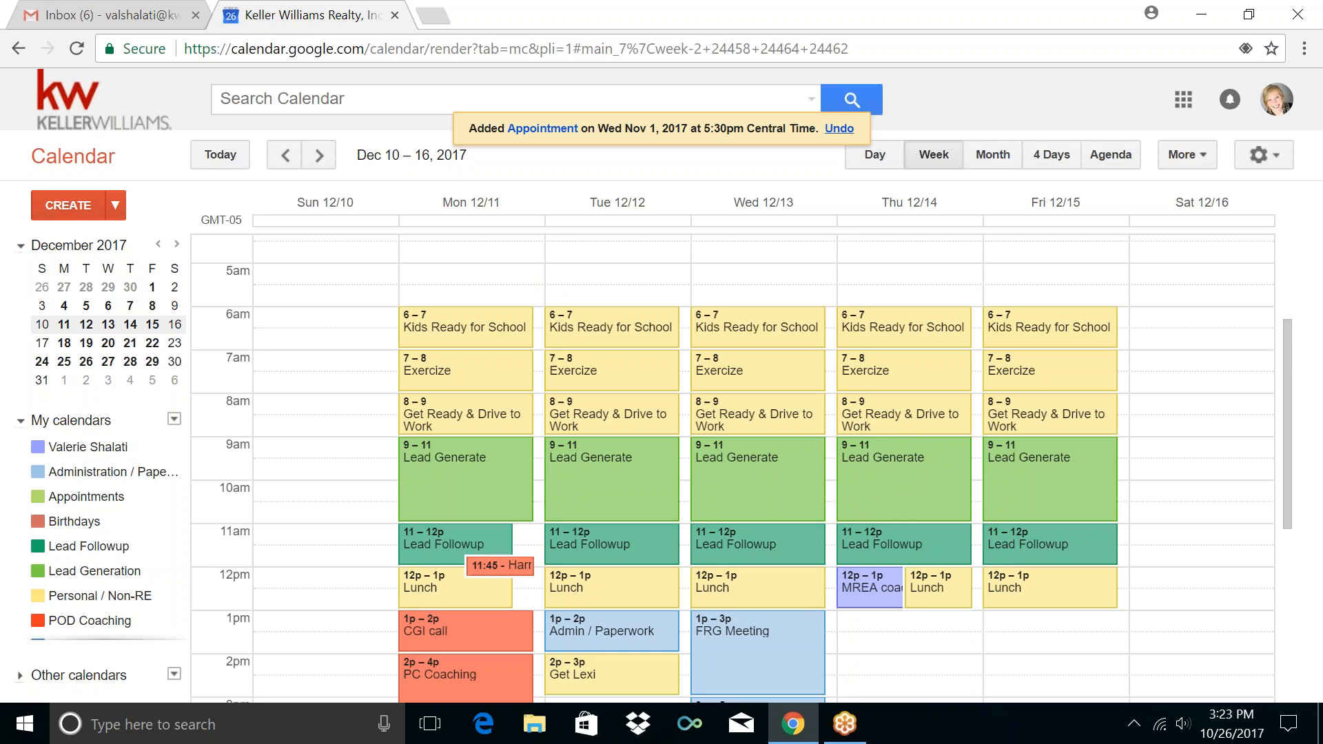
pyautogui.scroll(-3, 974, 507)
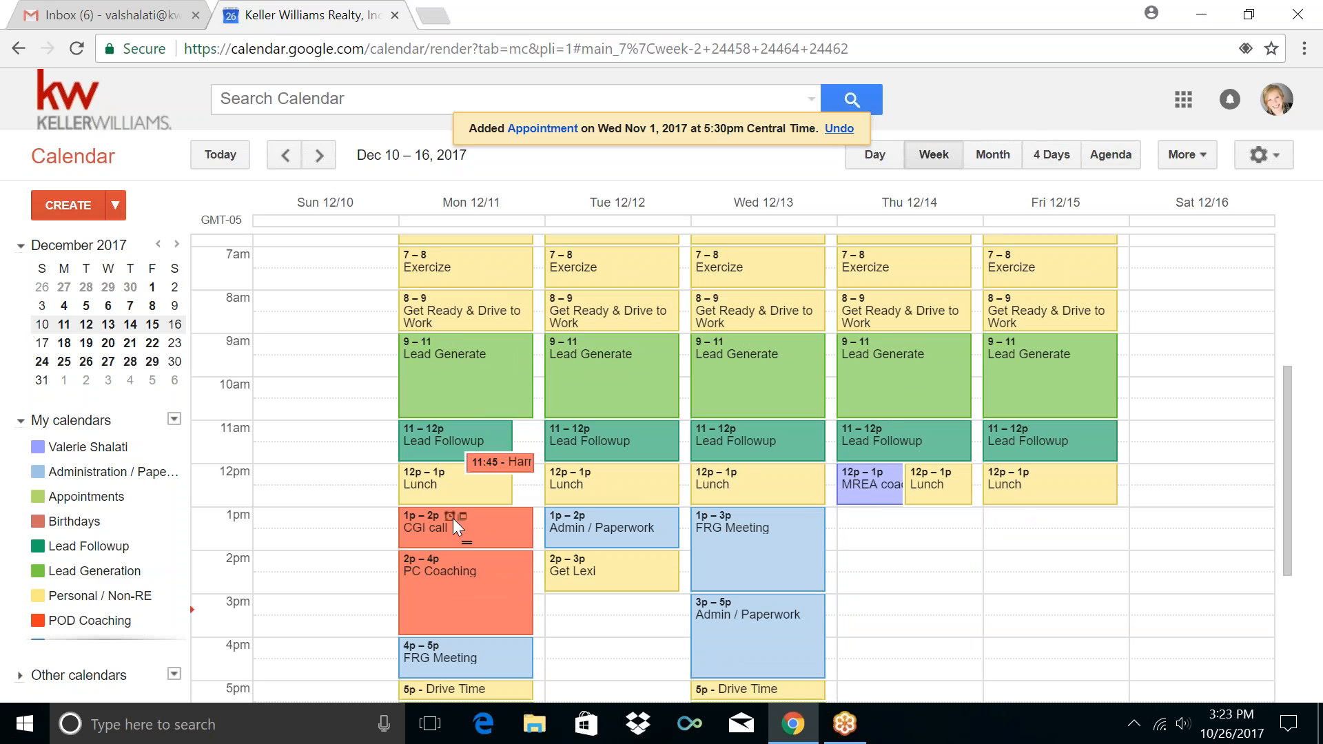
pyautogui.scroll(-1, 634, 601)
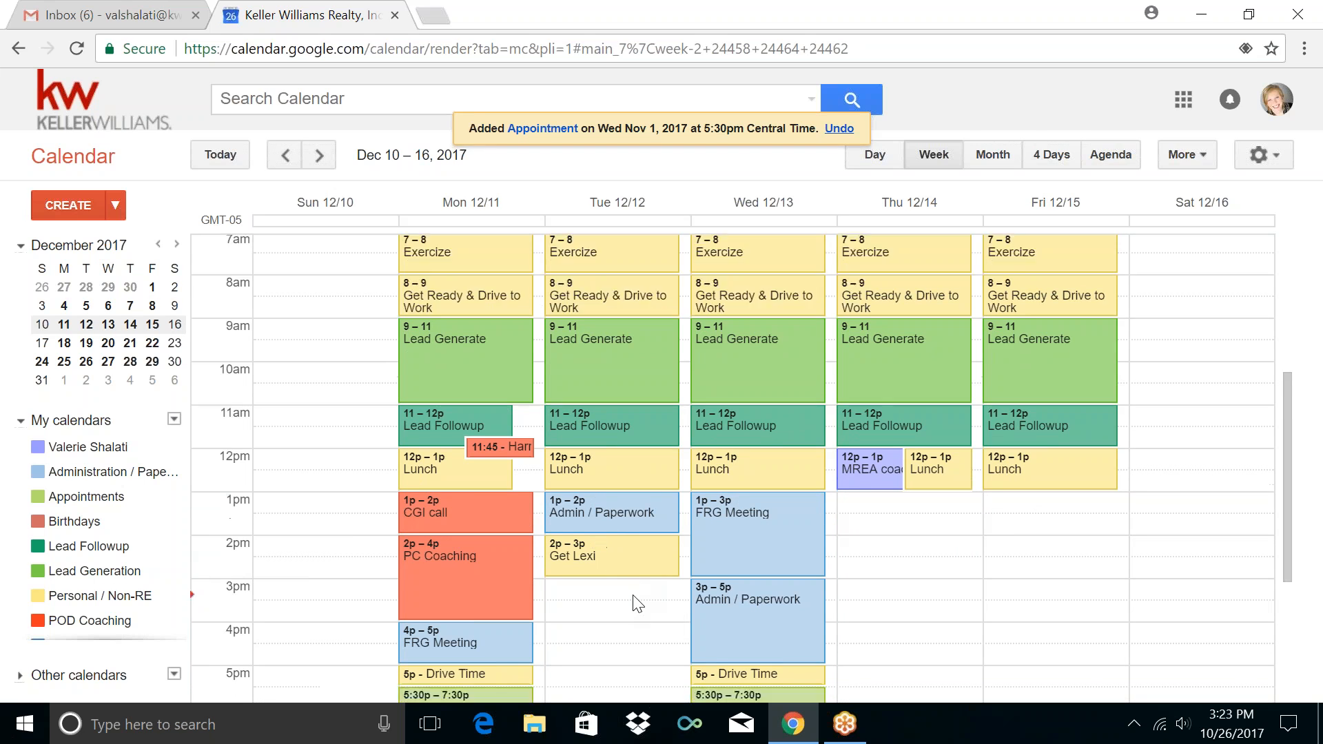
pyautogui.scroll(-5, 634, 603)
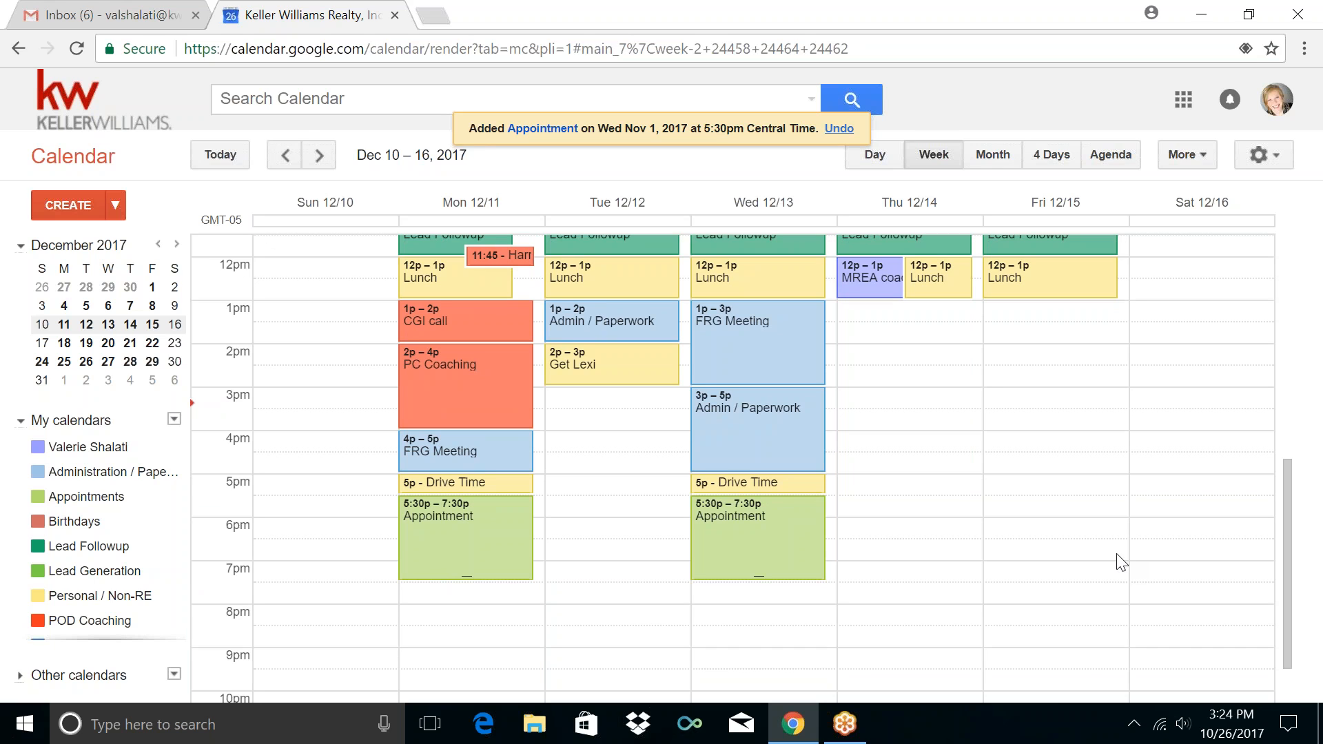
pyautogui.scroll(8, 1118, 560)
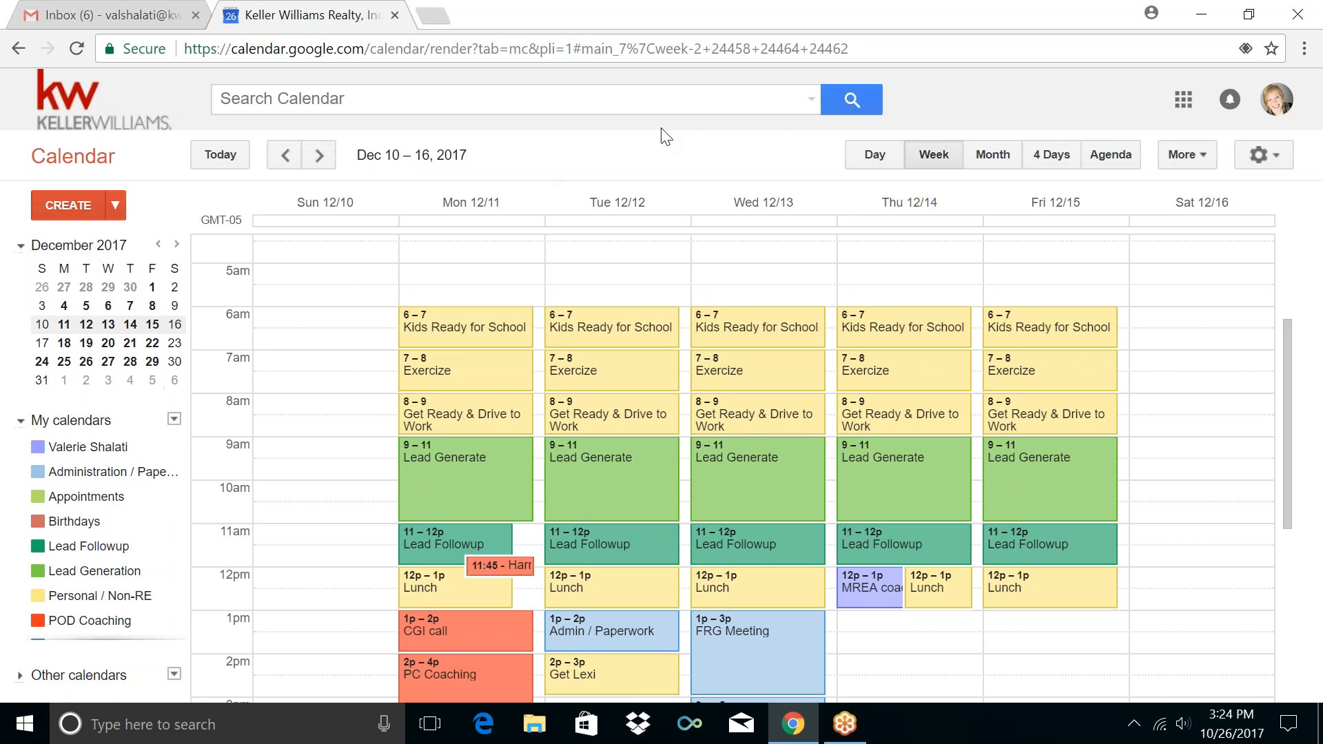
pyautogui.click(819, 21)
pyautogui.click(819, 21)
pyautogui.scroll(-1, 106, 448)
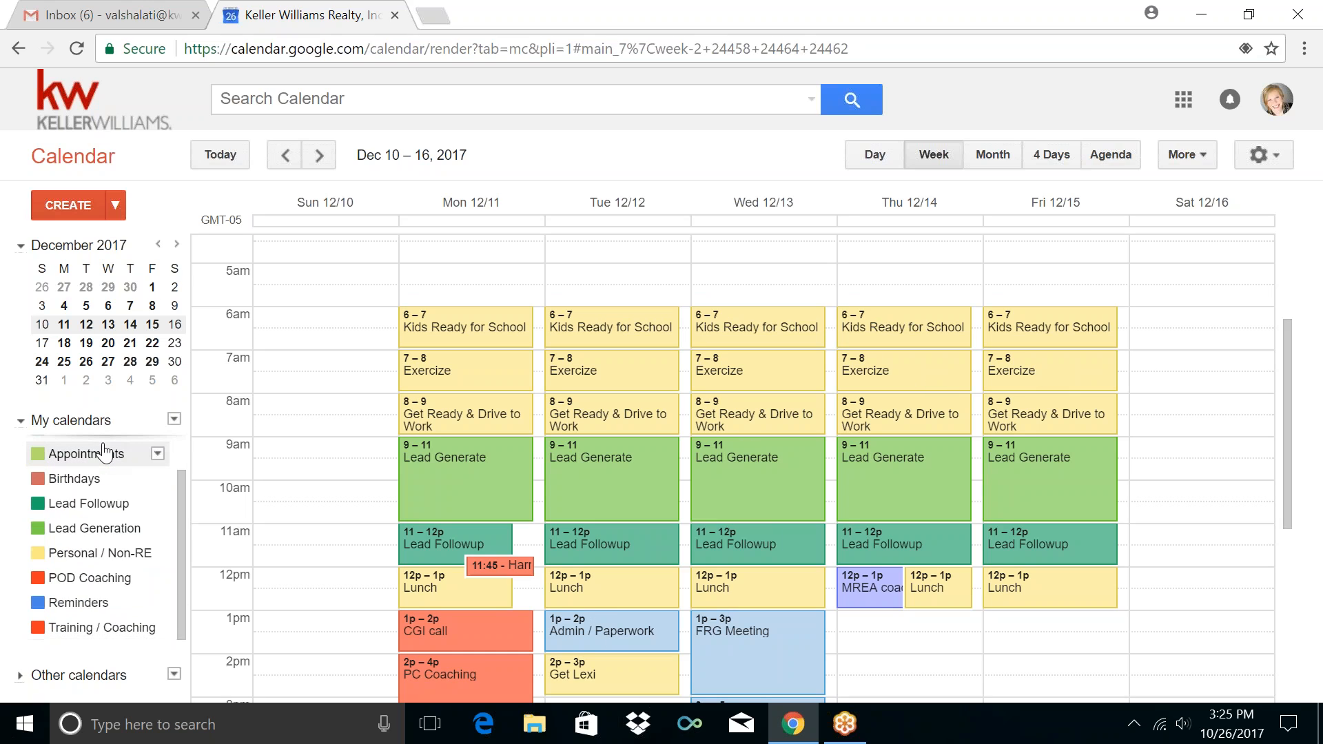
# View the Appointments calendar's options without changes, then show the My calendars menu
pyautogui.click(1293, 42)
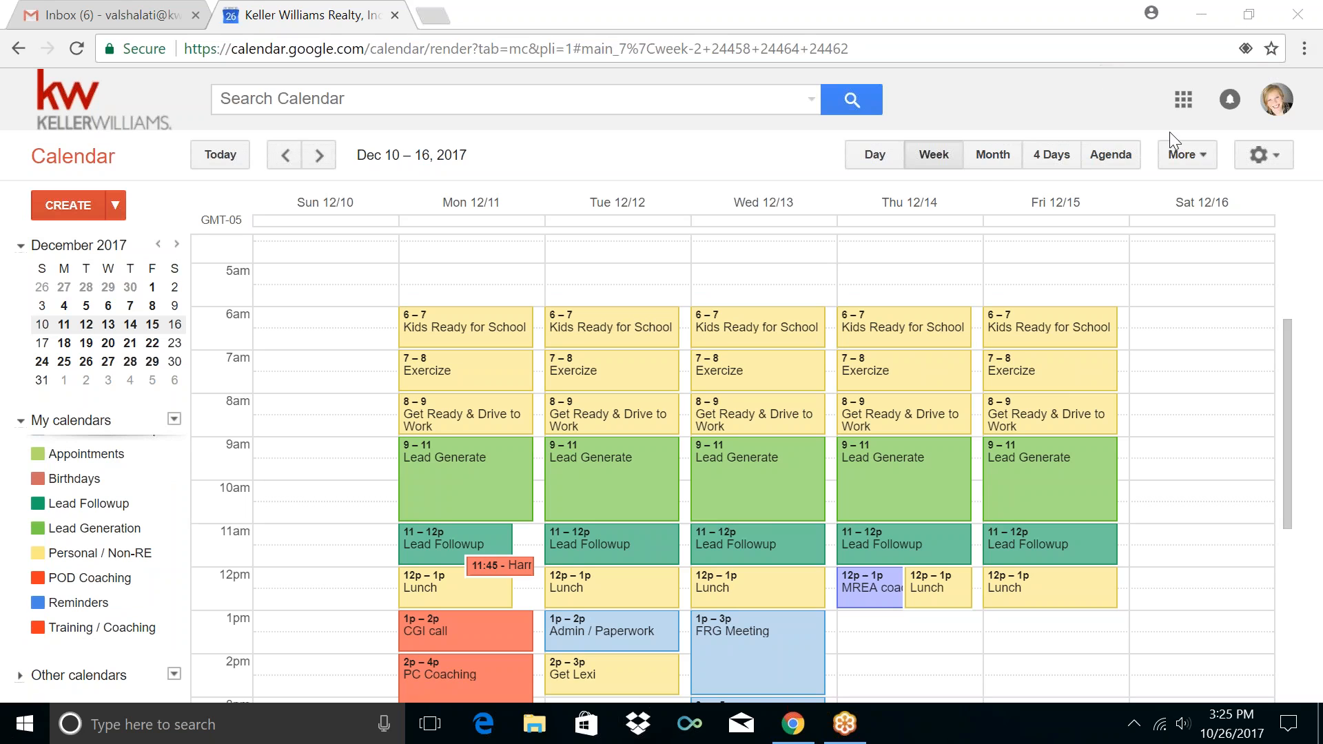
pyautogui.moveTo(103, 482); pyautogui.dragTo(141, 505)
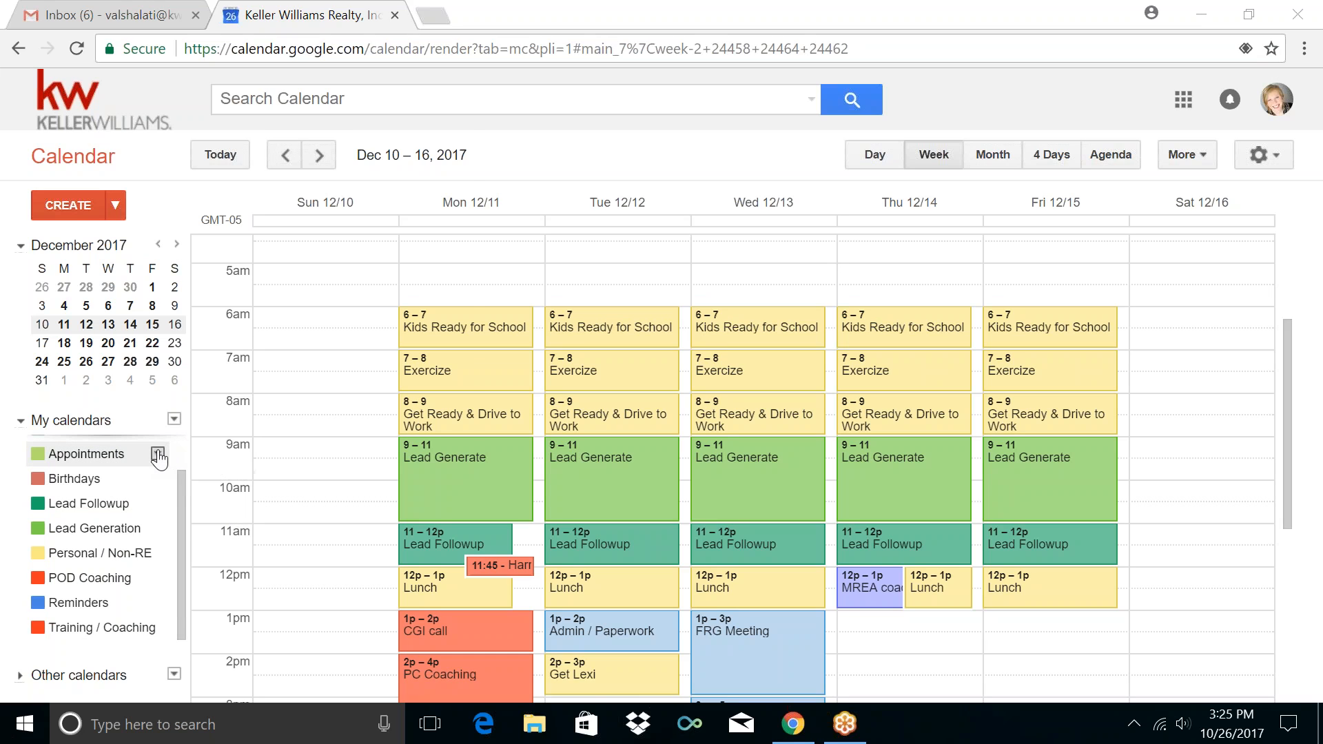
pyautogui.click(159, 455)
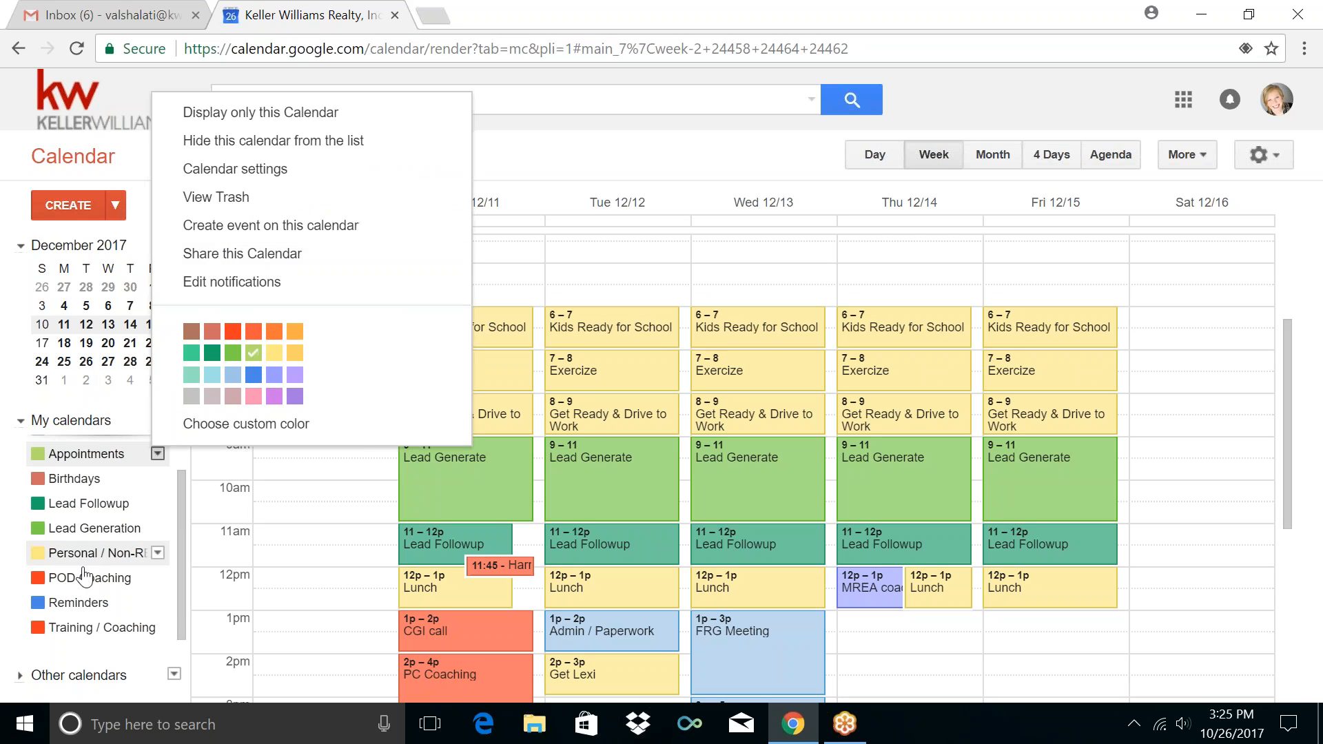
pyautogui.click(221, 554)
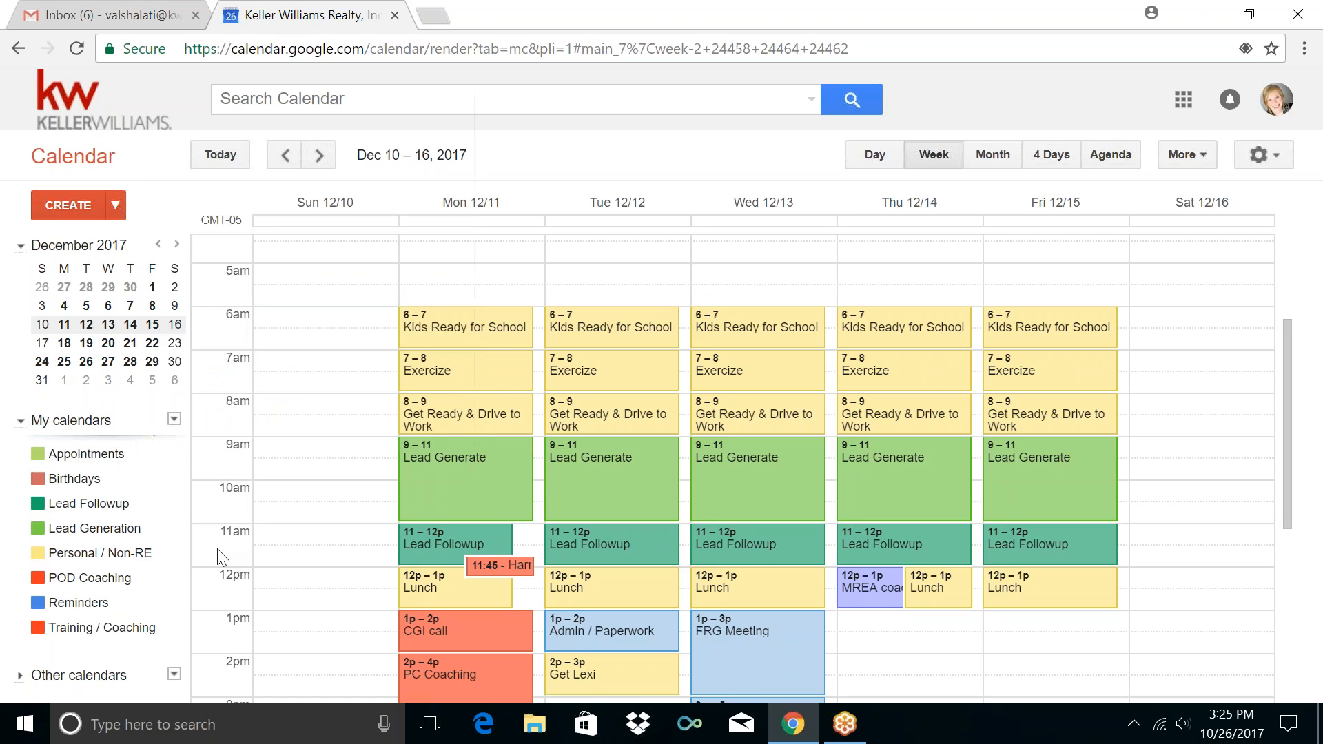
pyautogui.click(174, 420)
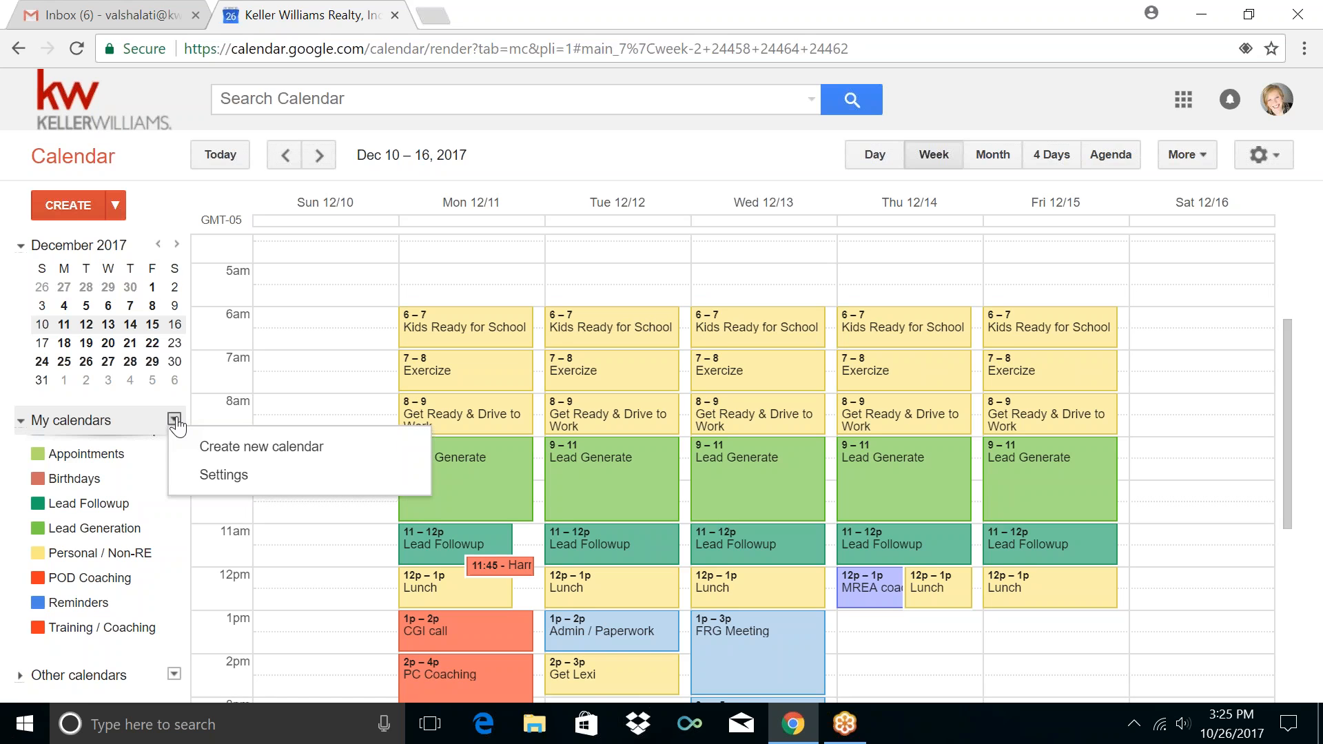
pyautogui.click(207, 481)
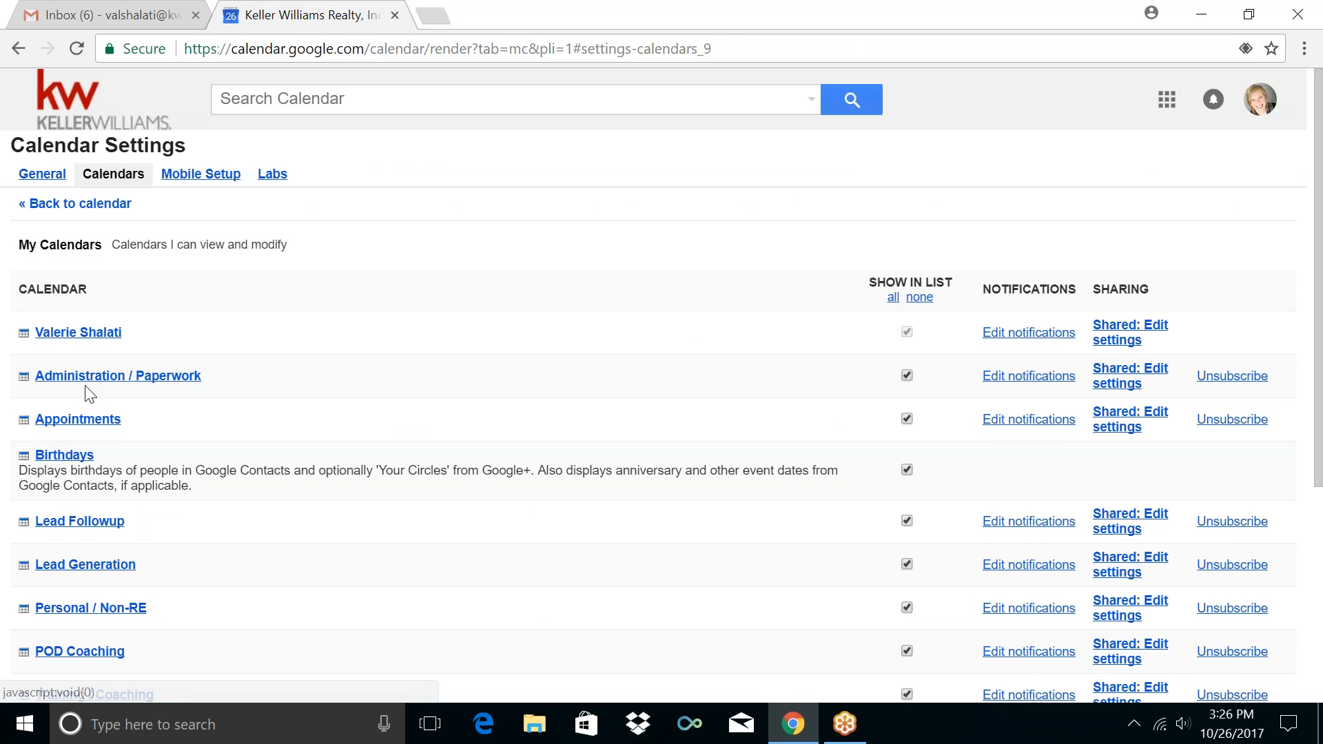
pyautogui.click(1101, 379)
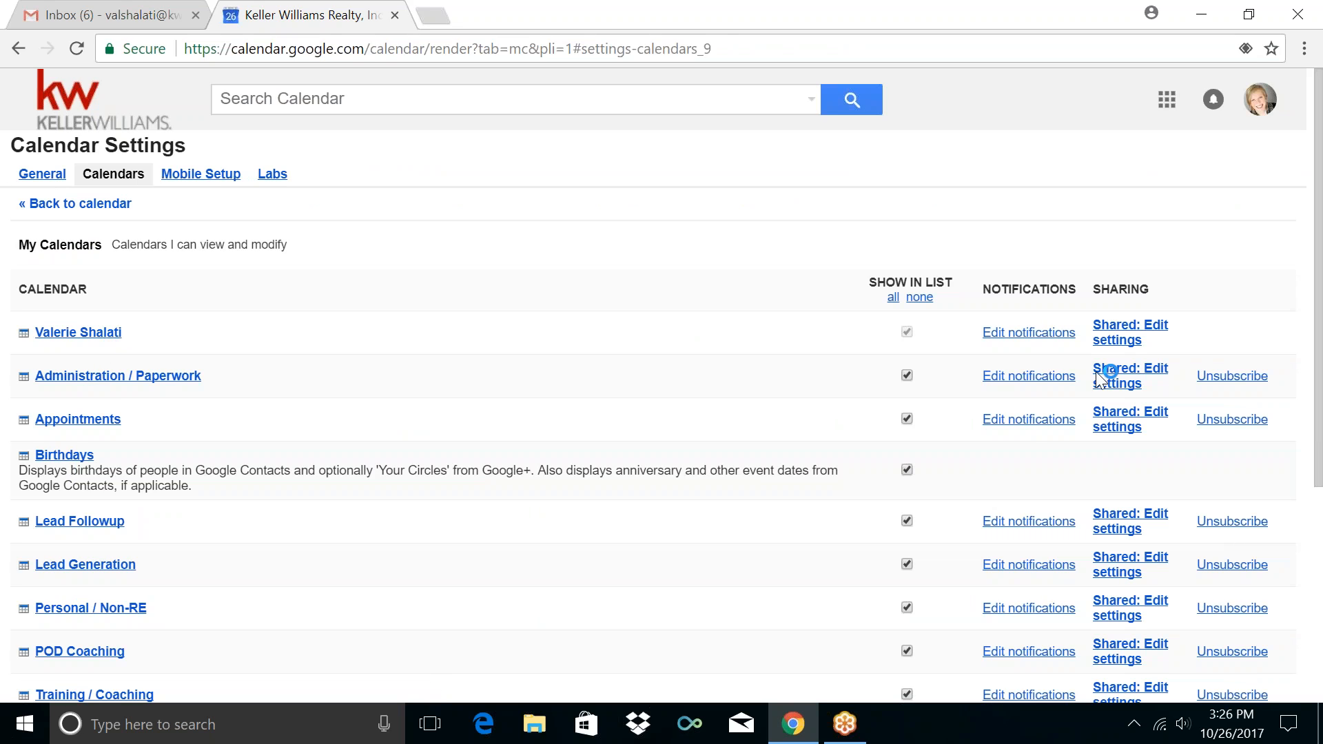
pyautogui.click(1160, 378)
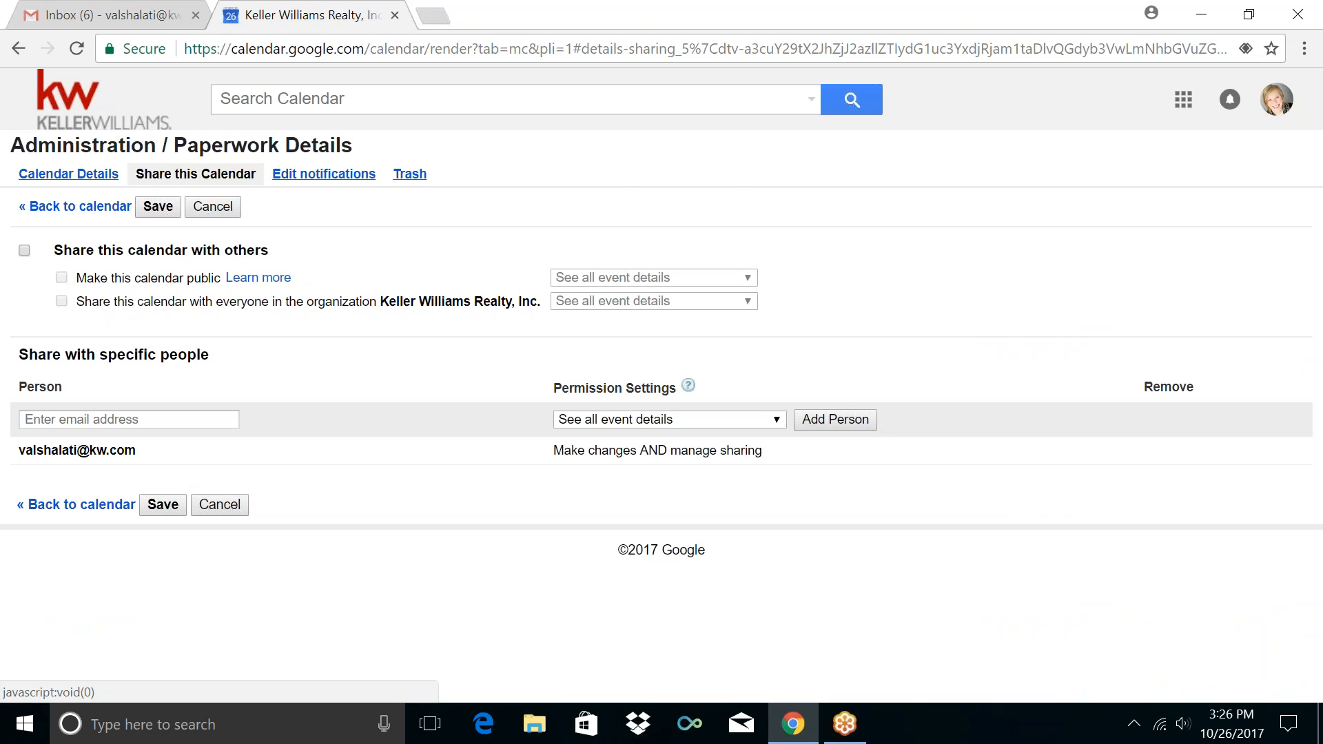
pyautogui.click(213, 207)
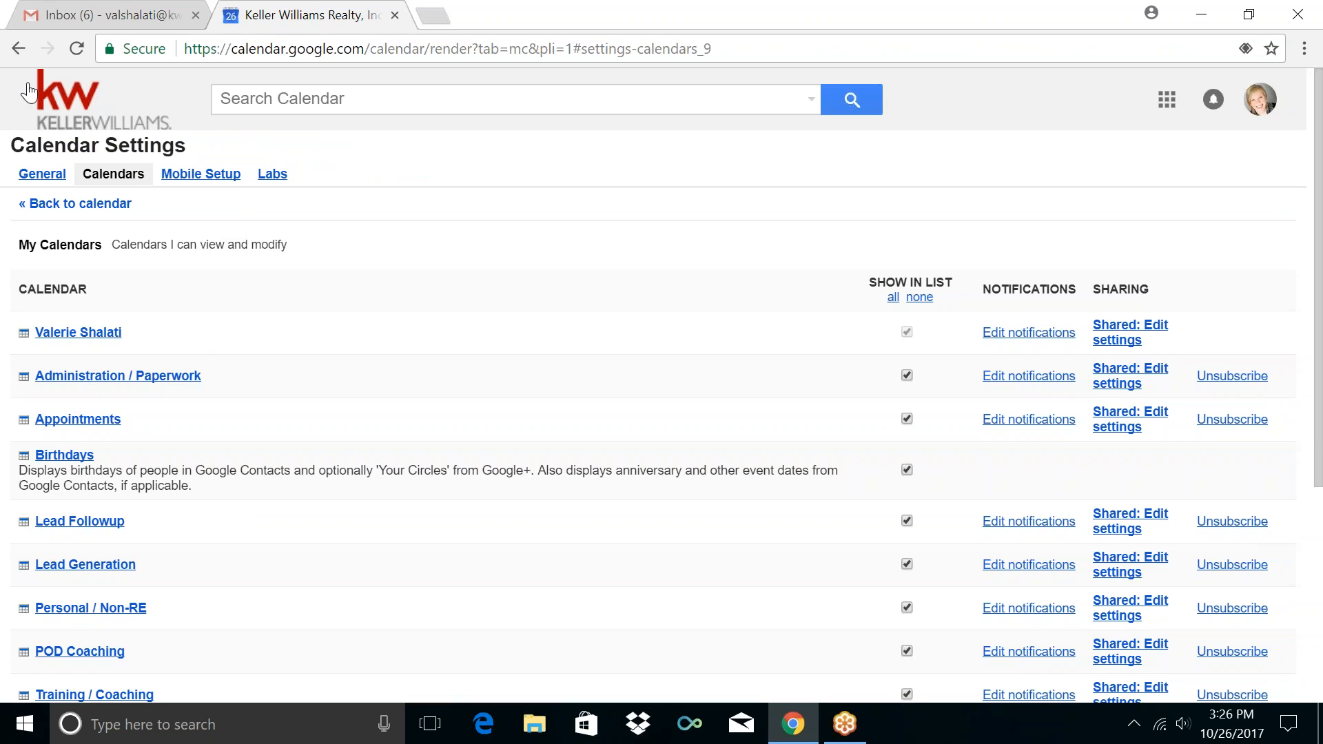
pyautogui.click(42, 176)
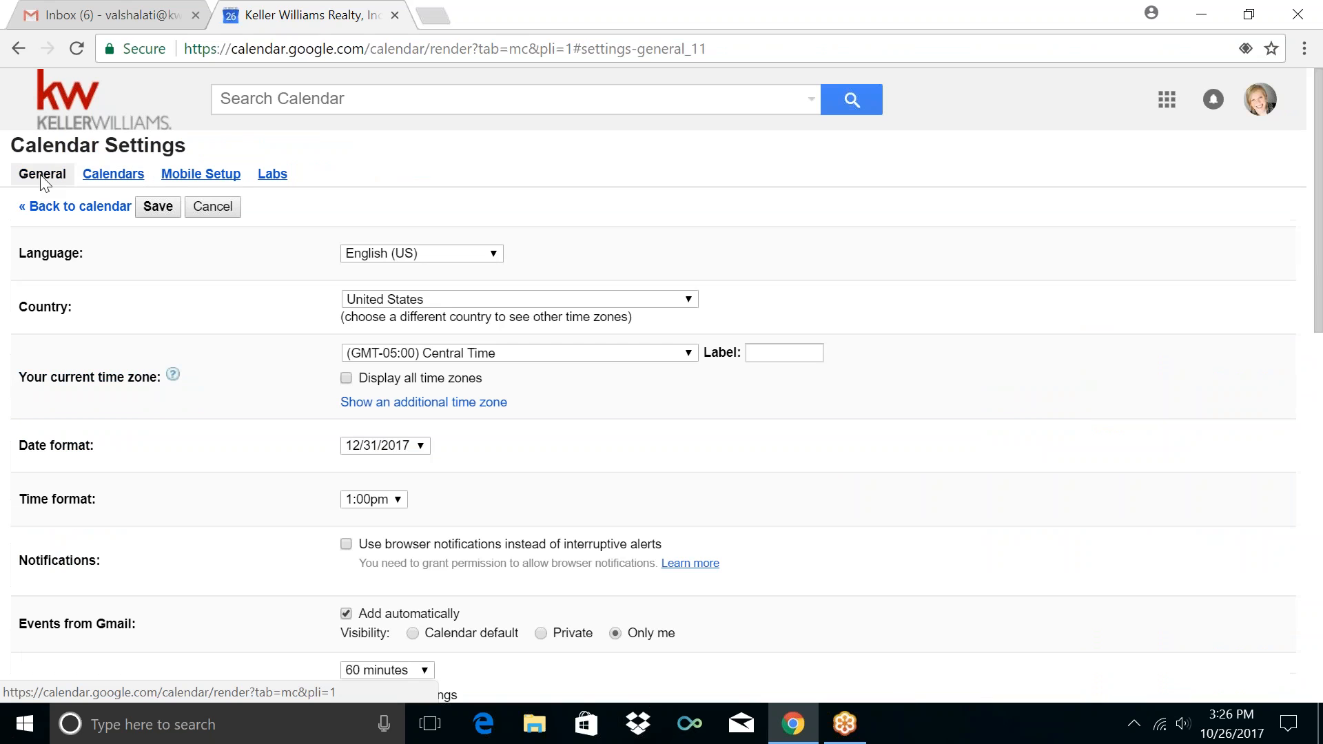
pyautogui.click(17, 50)
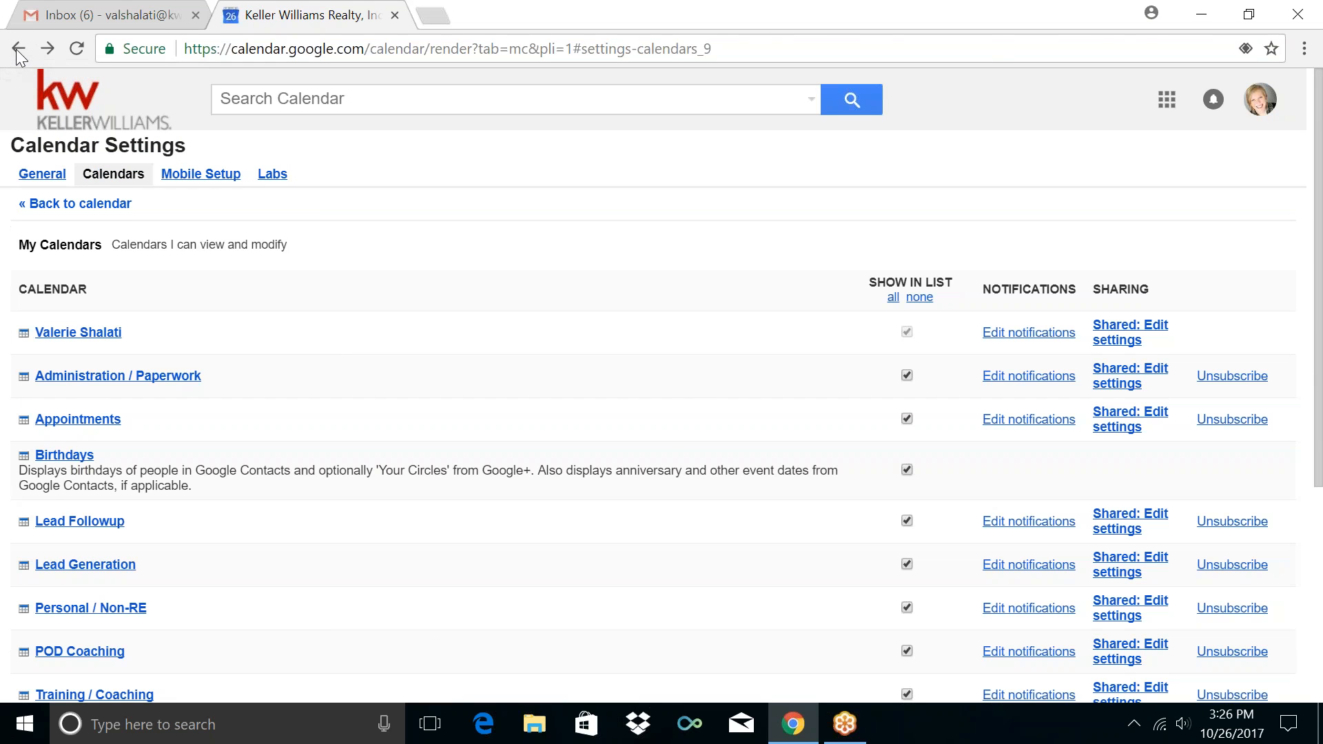
pyautogui.click(17, 53)
pyautogui.click(18, 53)
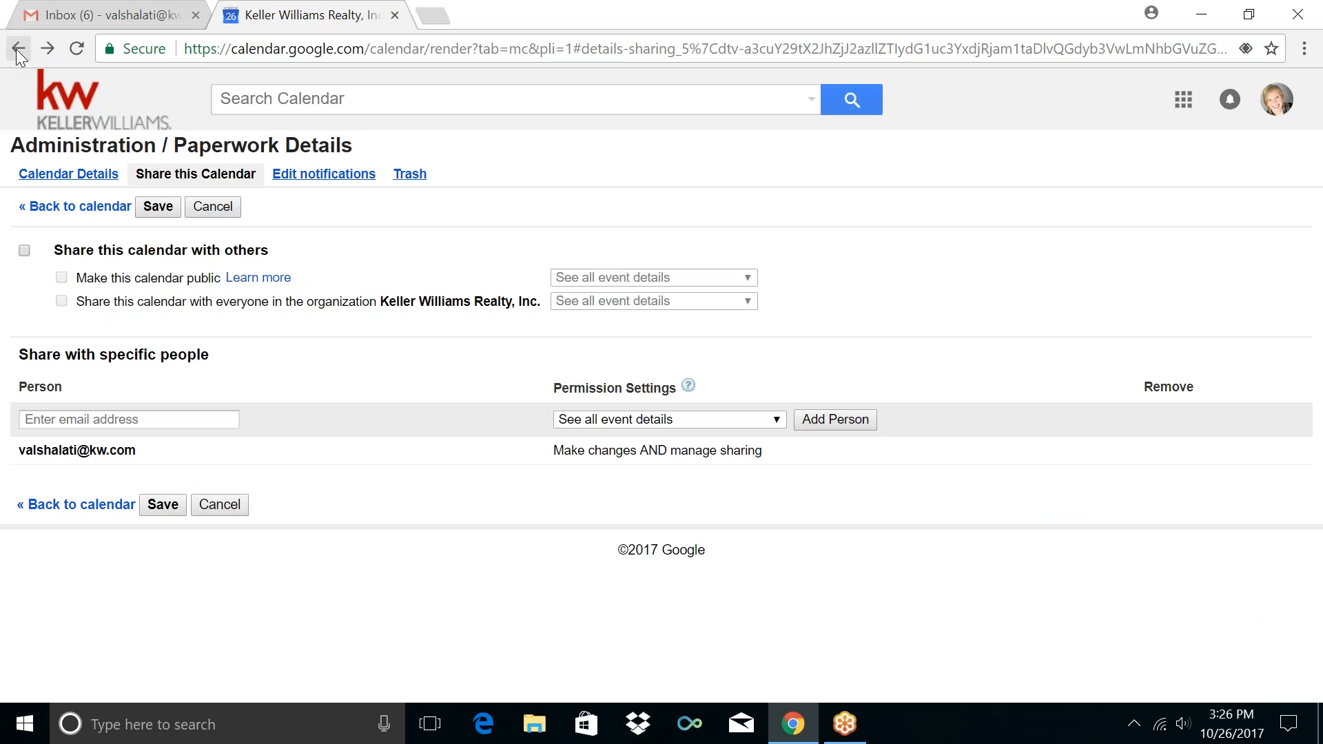
pyautogui.click(84, 207)
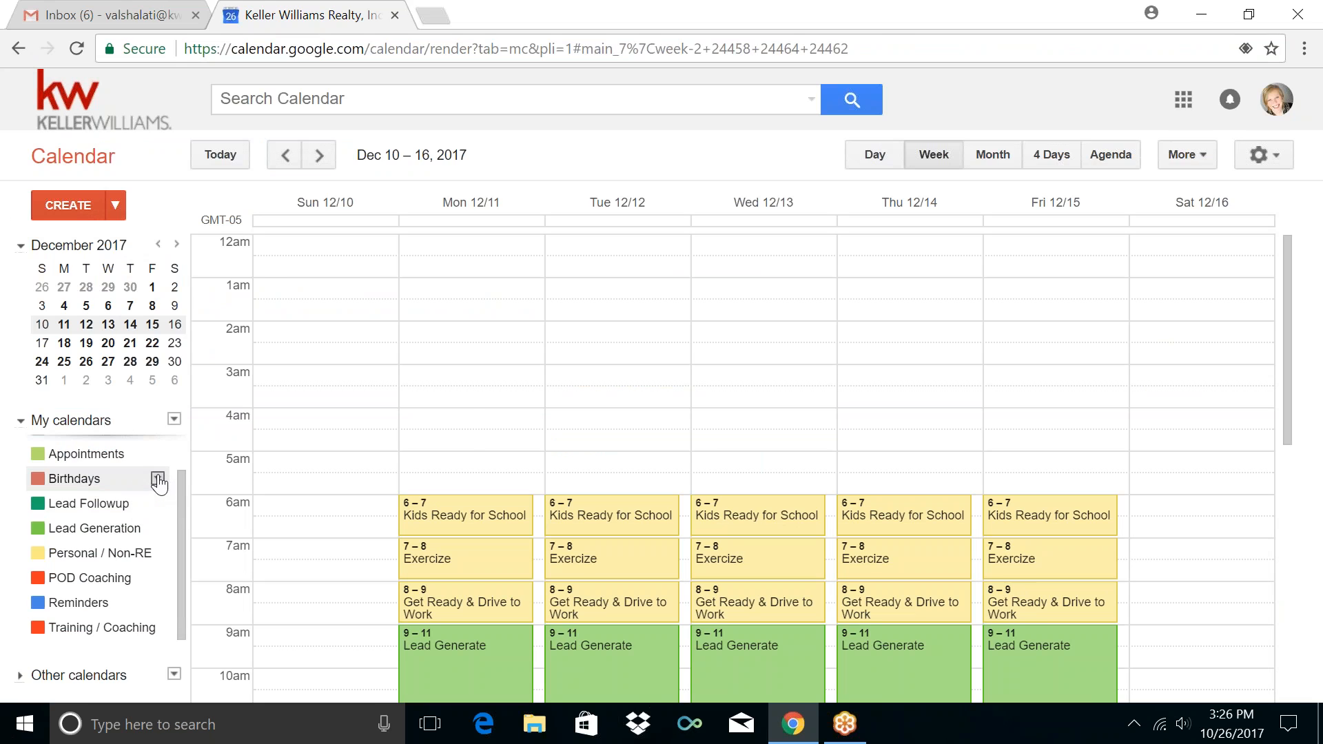
pyautogui.click(157, 479)
pyautogui.click(158, 479)
pyautogui.click(158, 479)
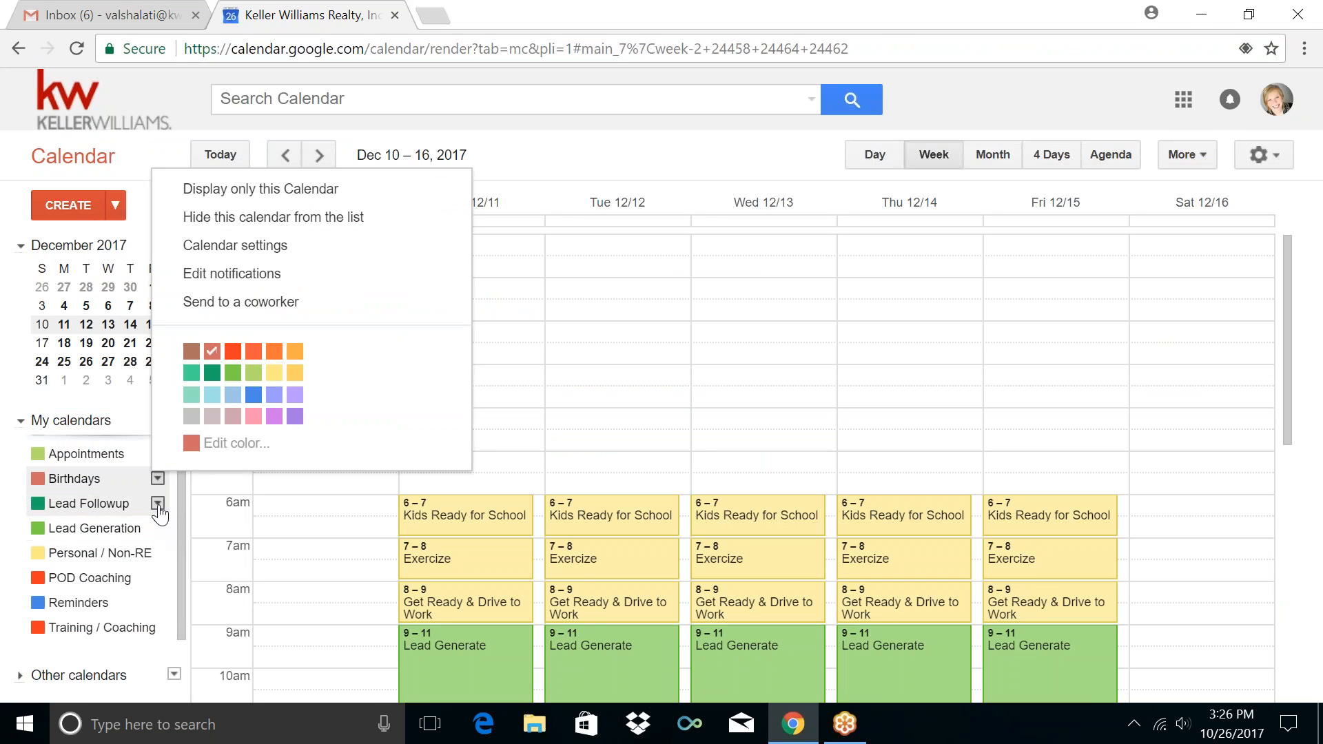
pyautogui.click(173, 503)
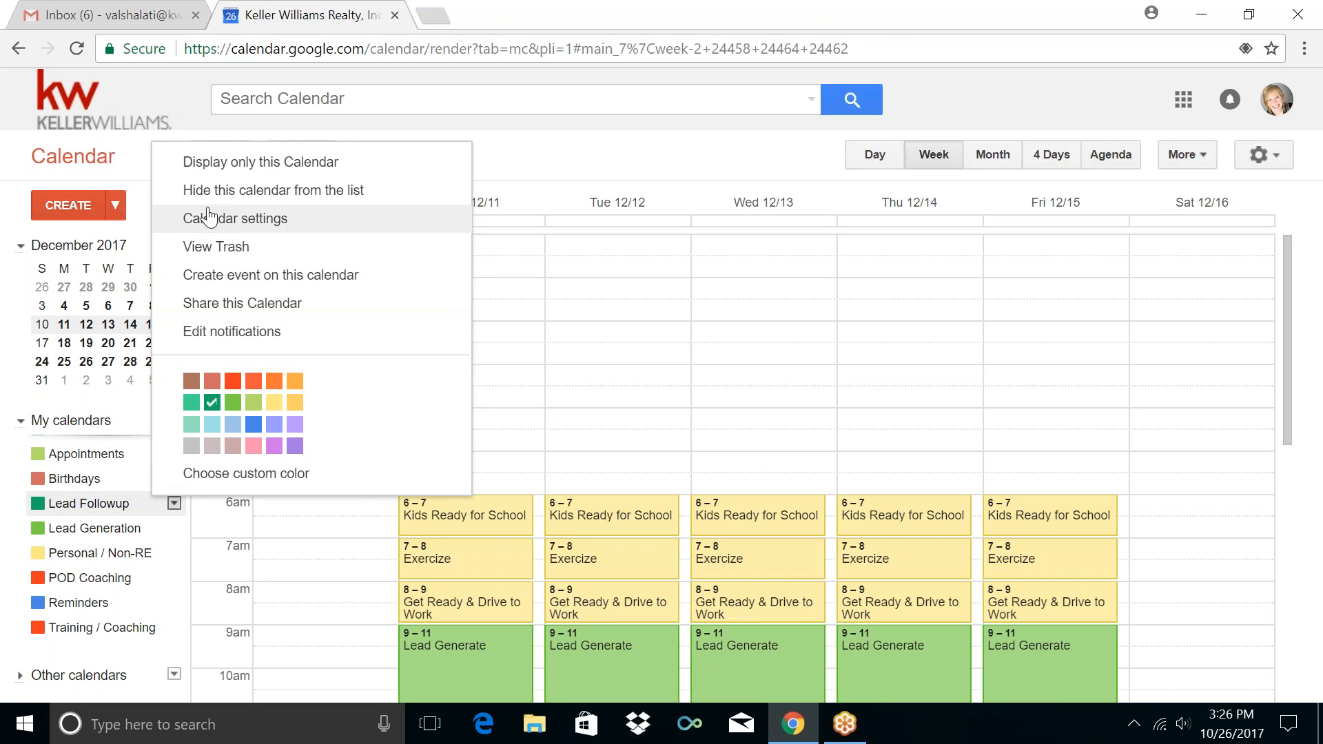
pyautogui.click(230, 303)
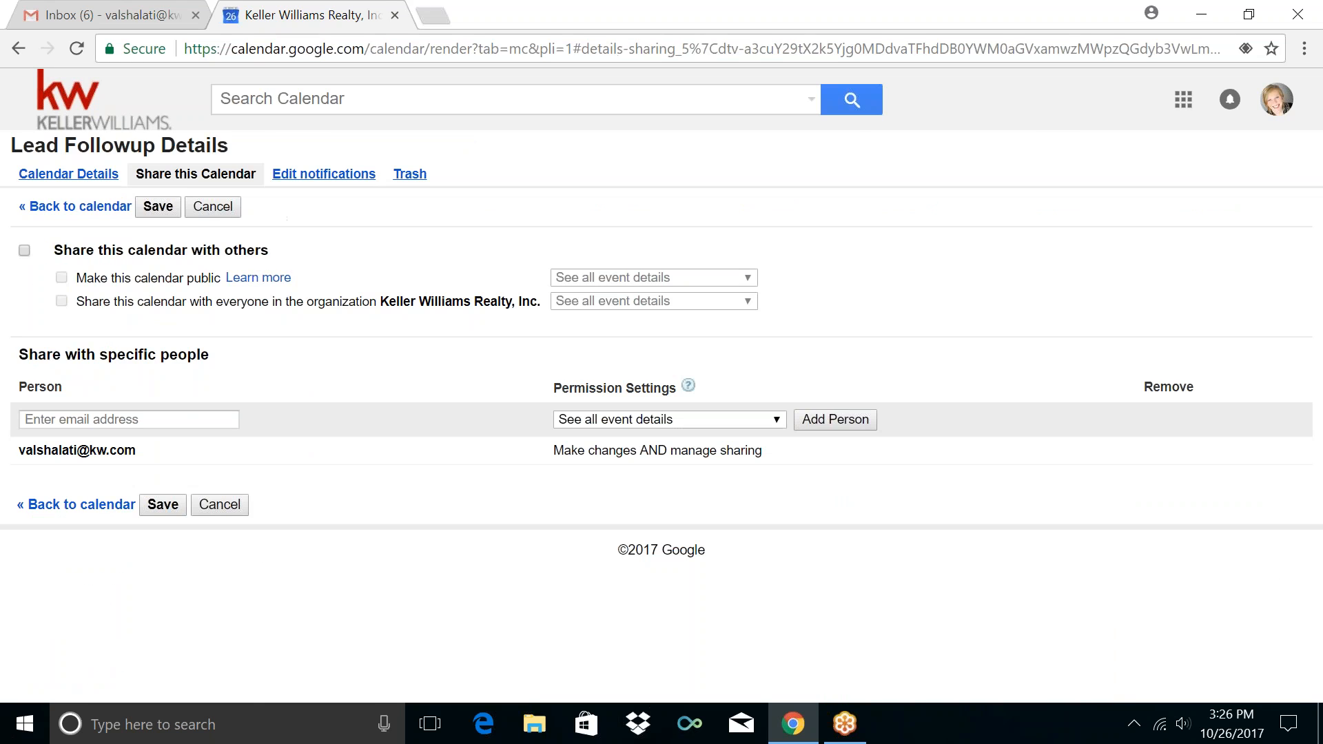
pyautogui.click(176, 419)
pyautogui.click(218, 505)
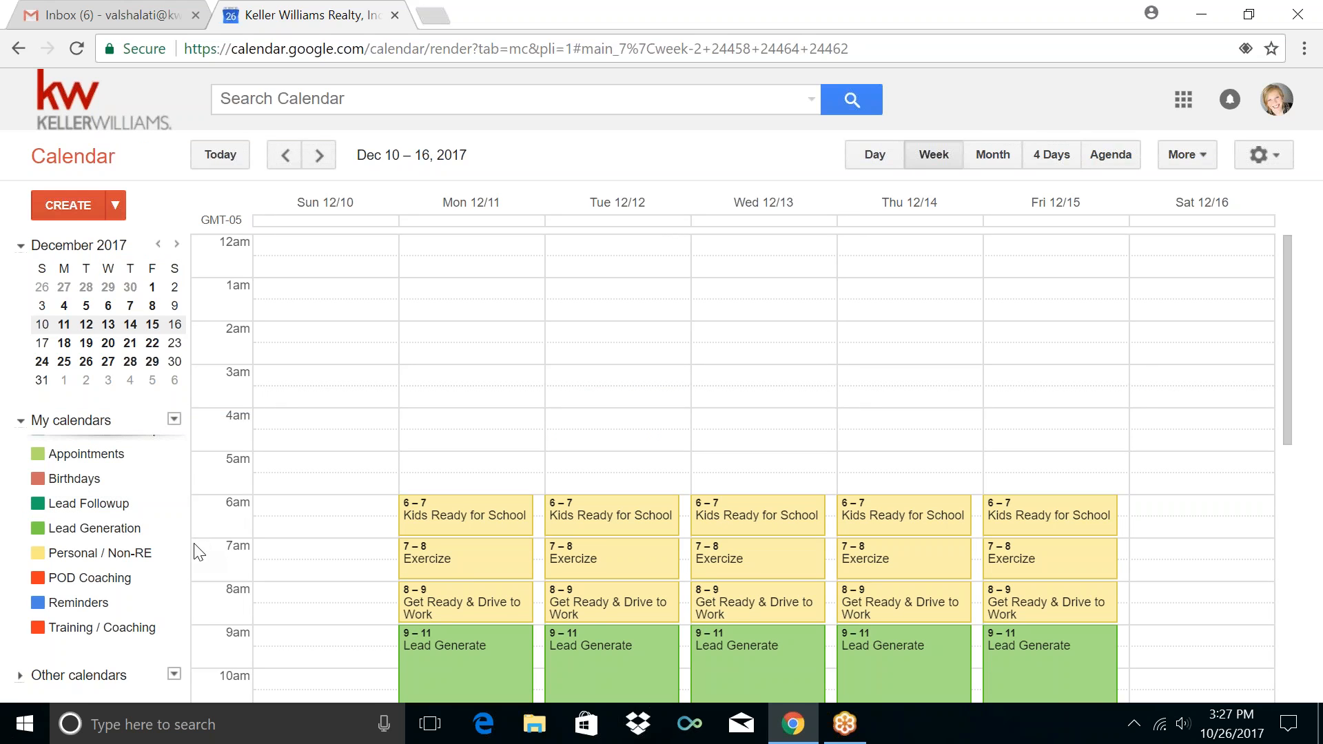
# Choose Browse Interesting Calendars from the Other calendars menu
pyautogui.scroll(-2, 199, 565)
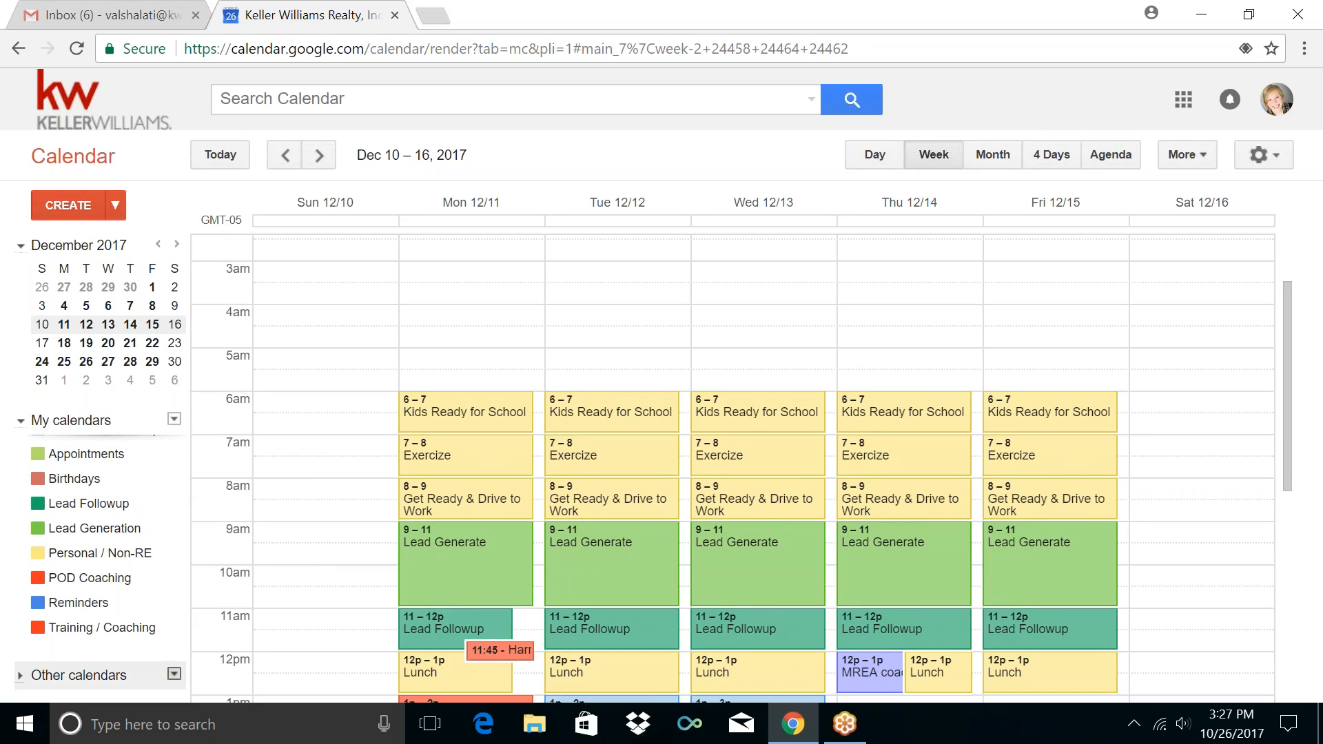
pyautogui.scroll(-4, 248, 585)
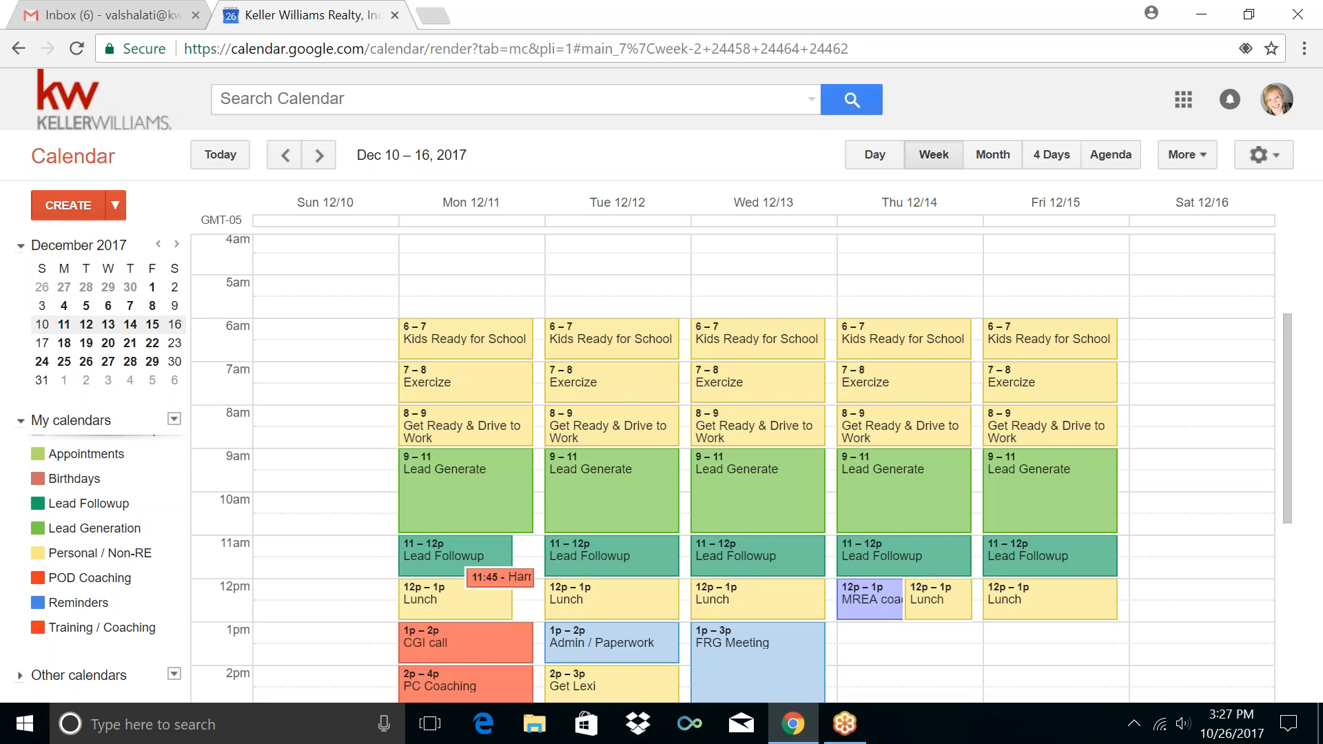
pyautogui.click(174, 675)
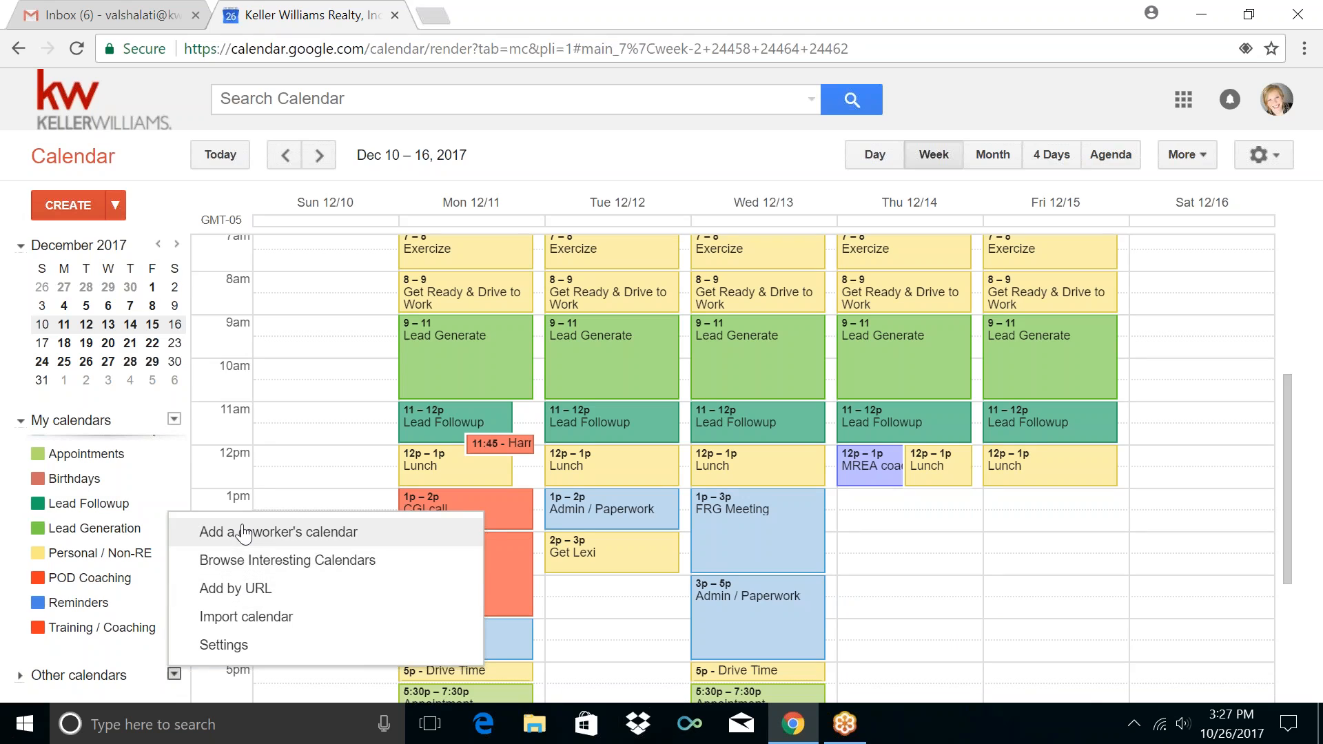
pyautogui.click(243, 567)
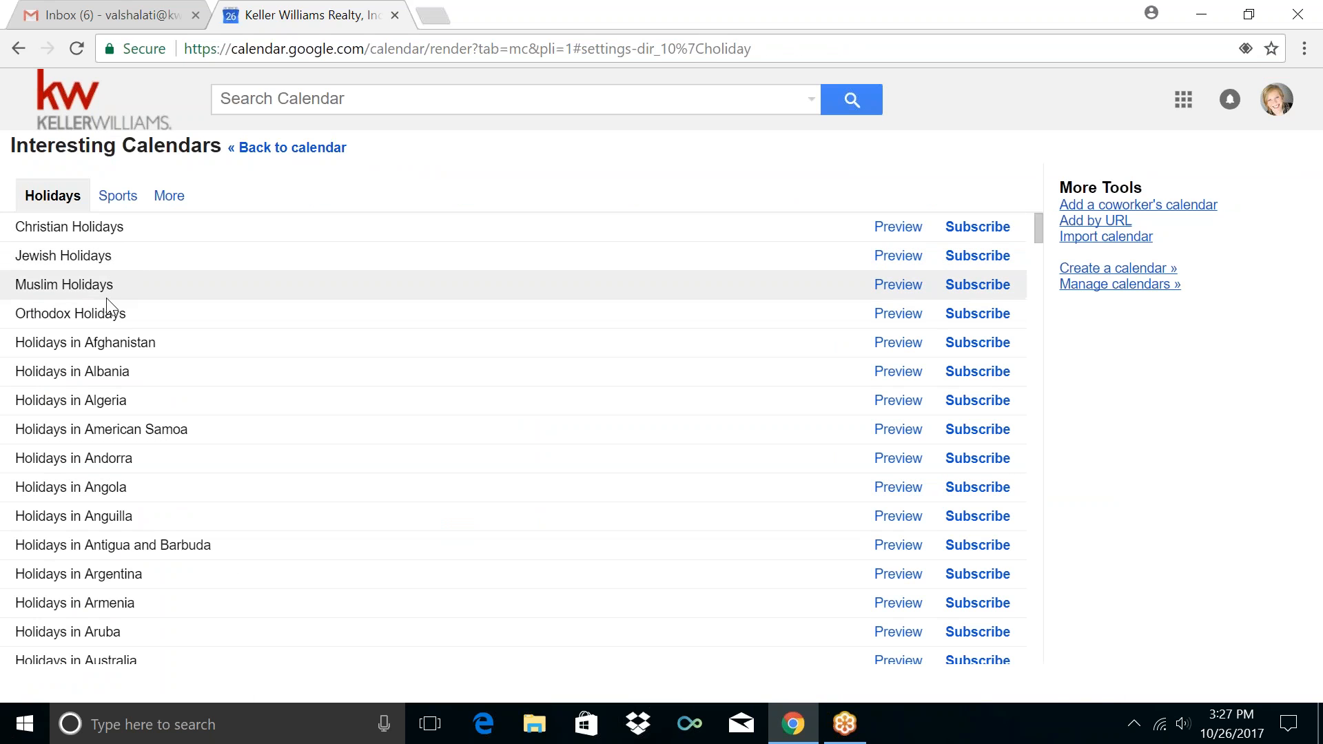
# Review the Holidays, Sports and More listings, then return to the Dec 10–16 week
pyautogui.scroll(-2, 113, 607)
pyautogui.scroll(-2, 114, 620)
pyautogui.scroll(-2, 111, 599)
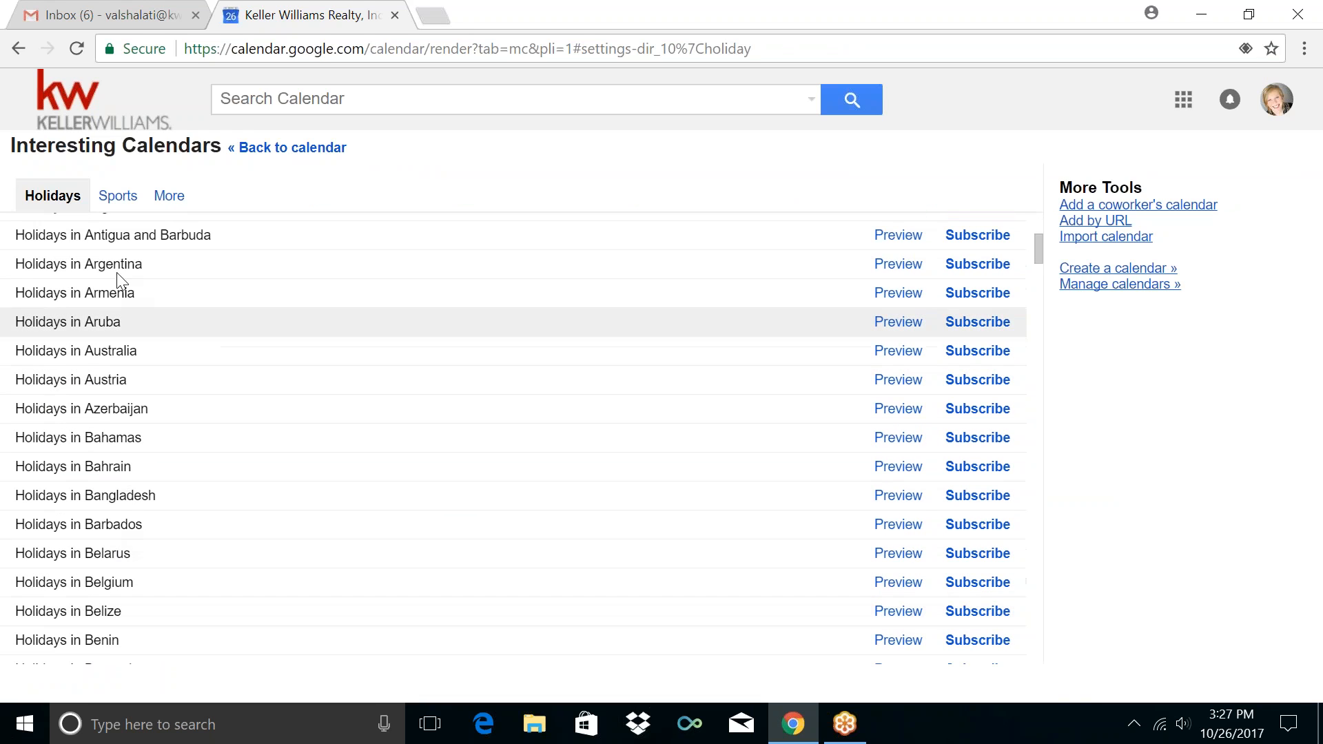
pyautogui.click(115, 205)
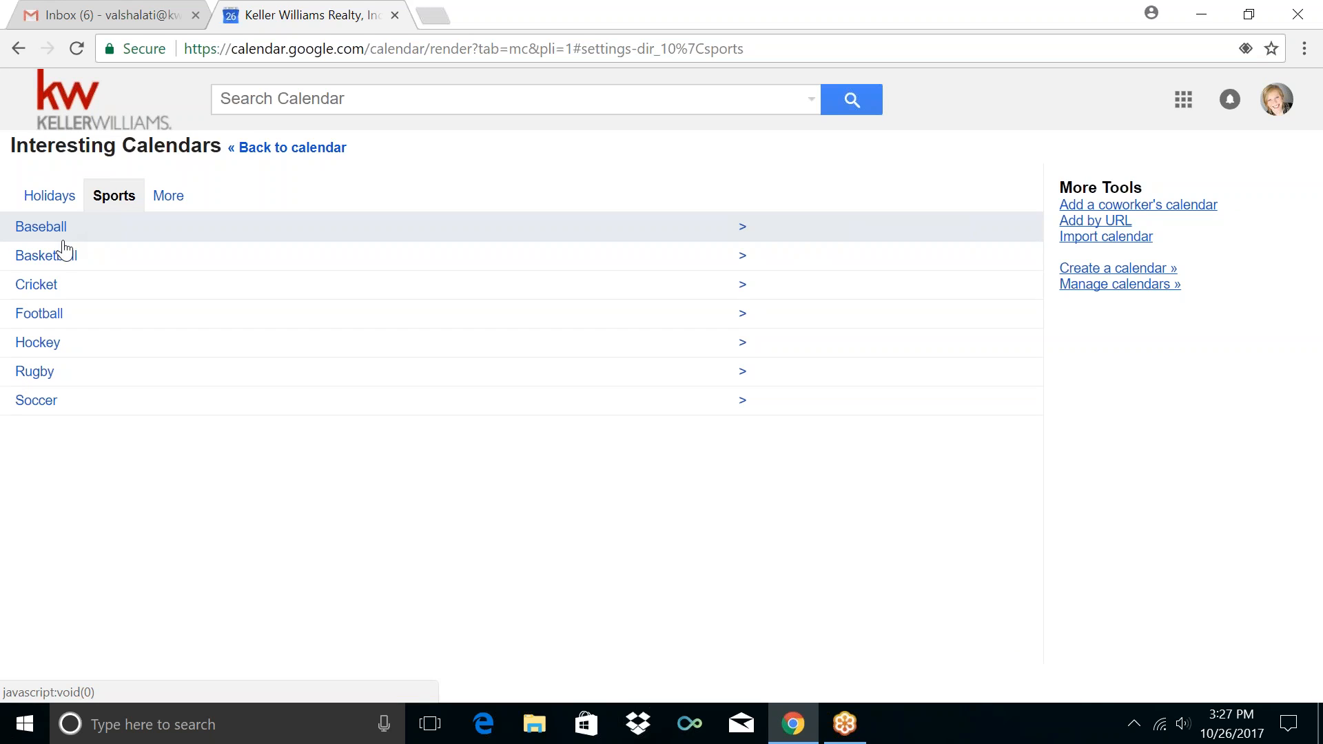
pyautogui.click(165, 199)
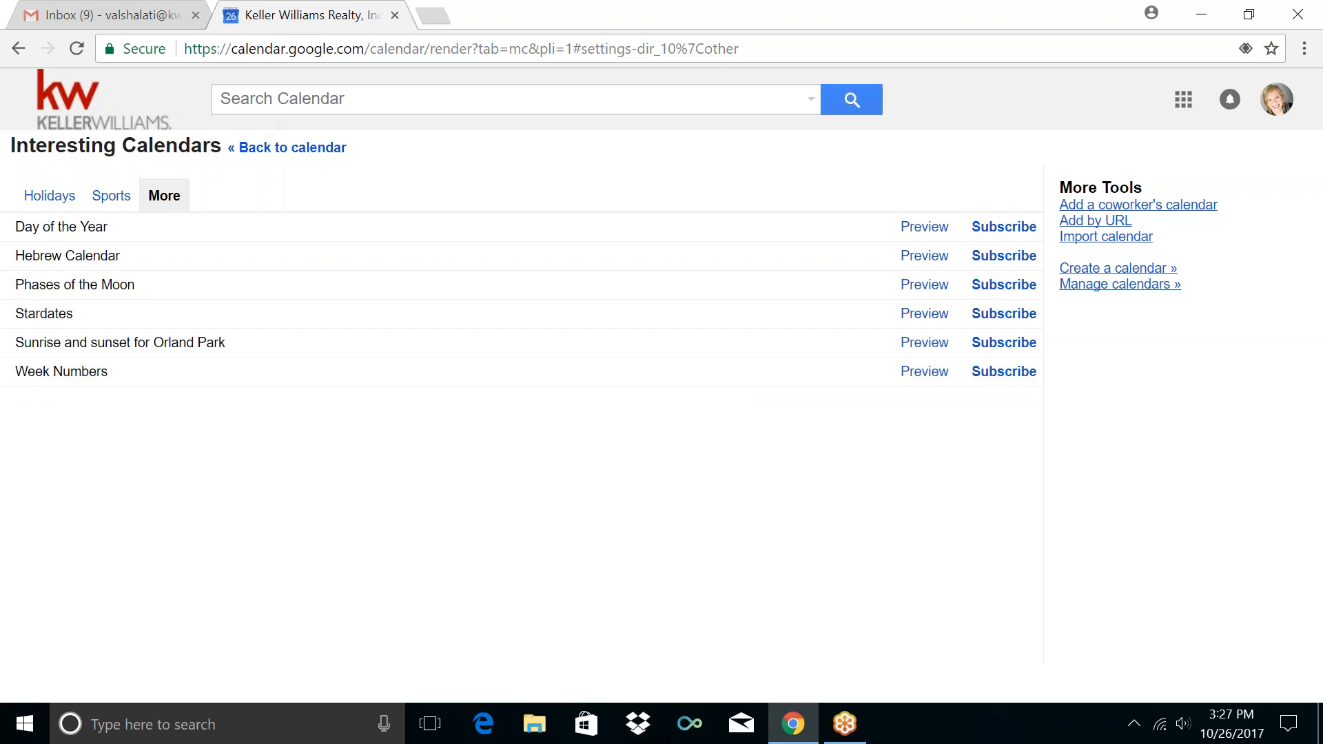
pyautogui.click(243, 149)
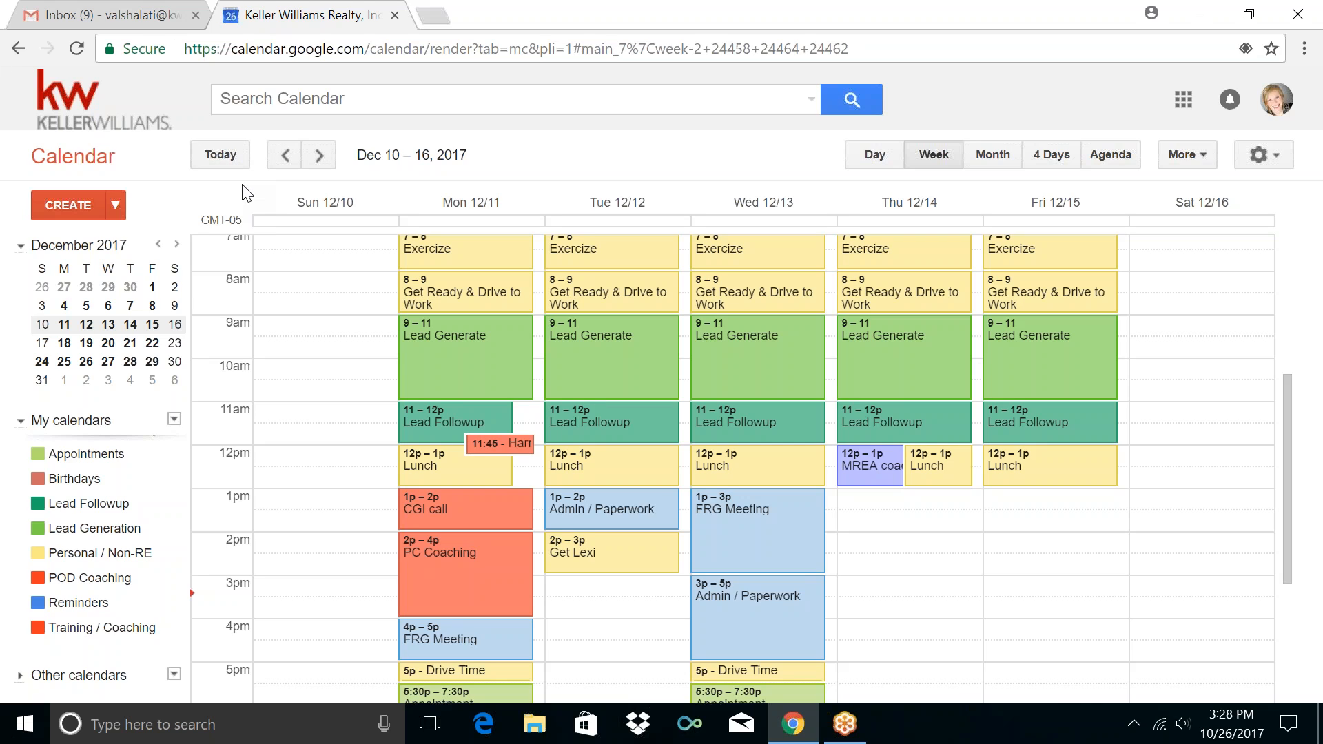
pyautogui.click(175, 675)
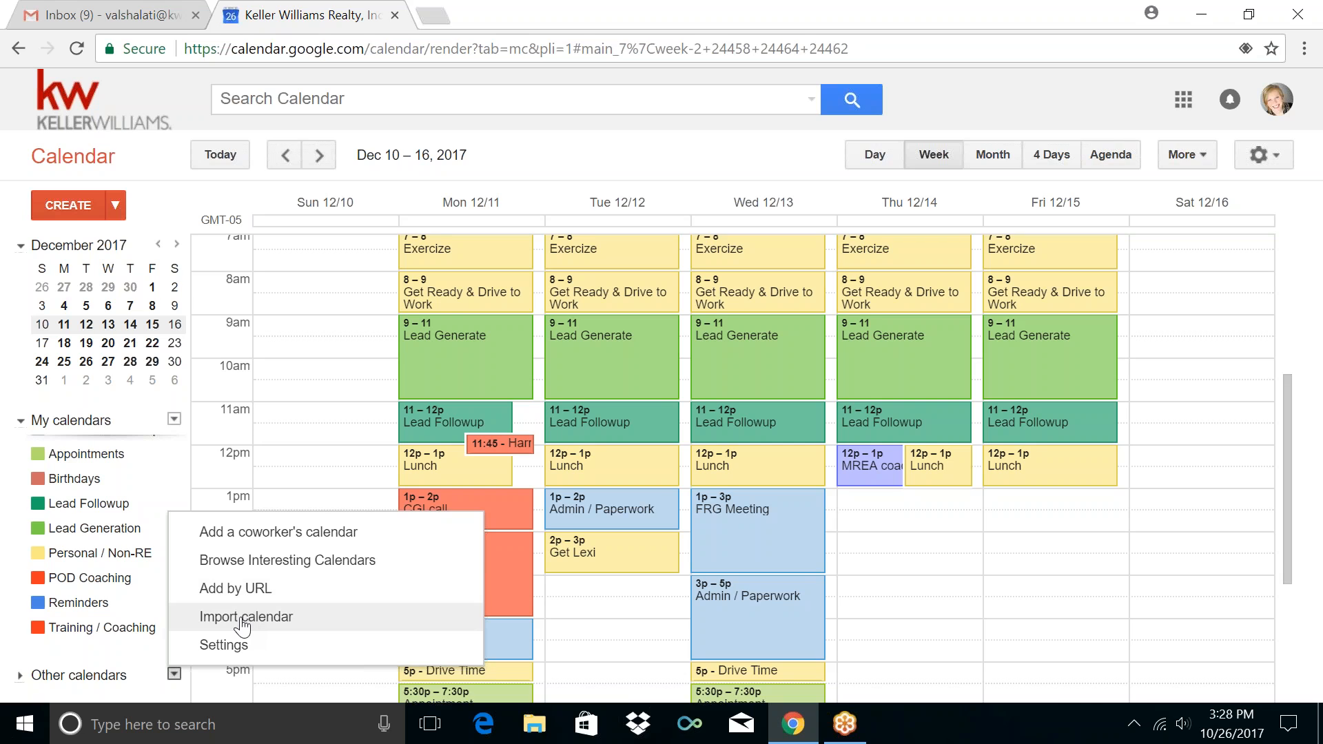
pyautogui.click(93, 654)
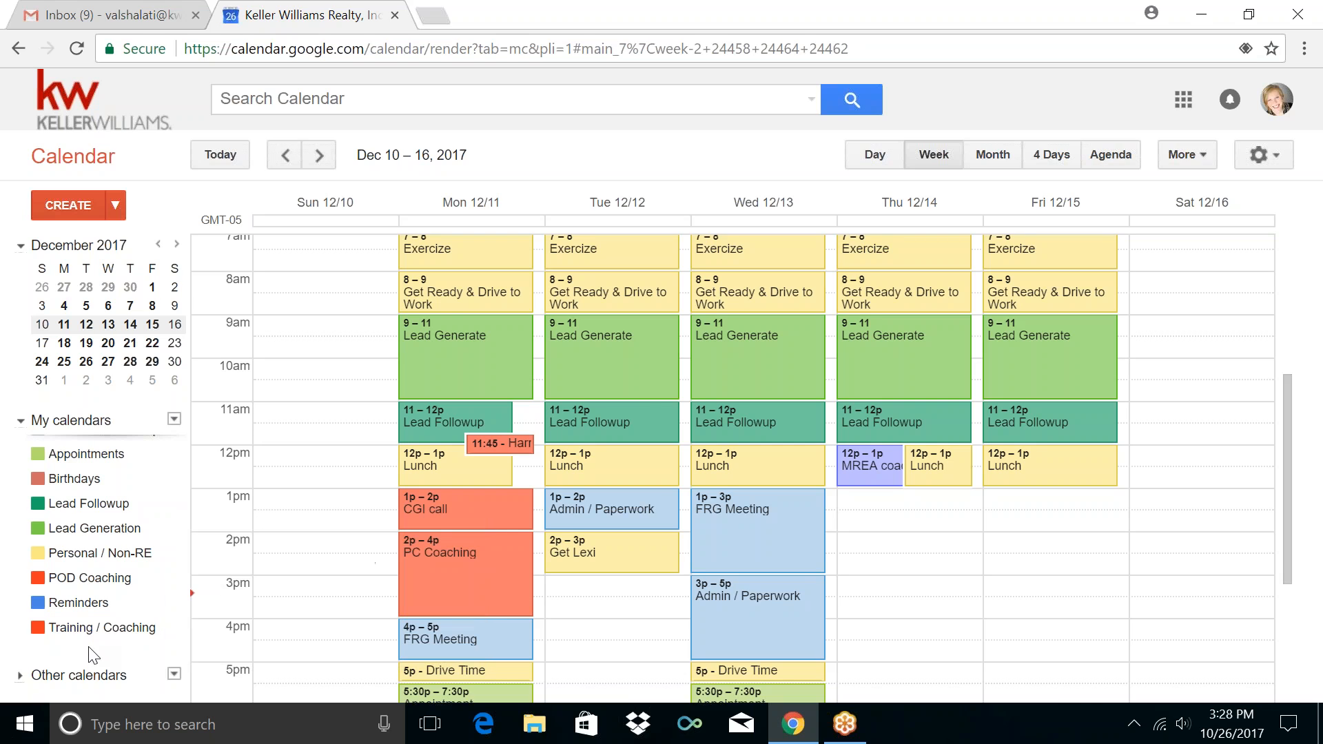